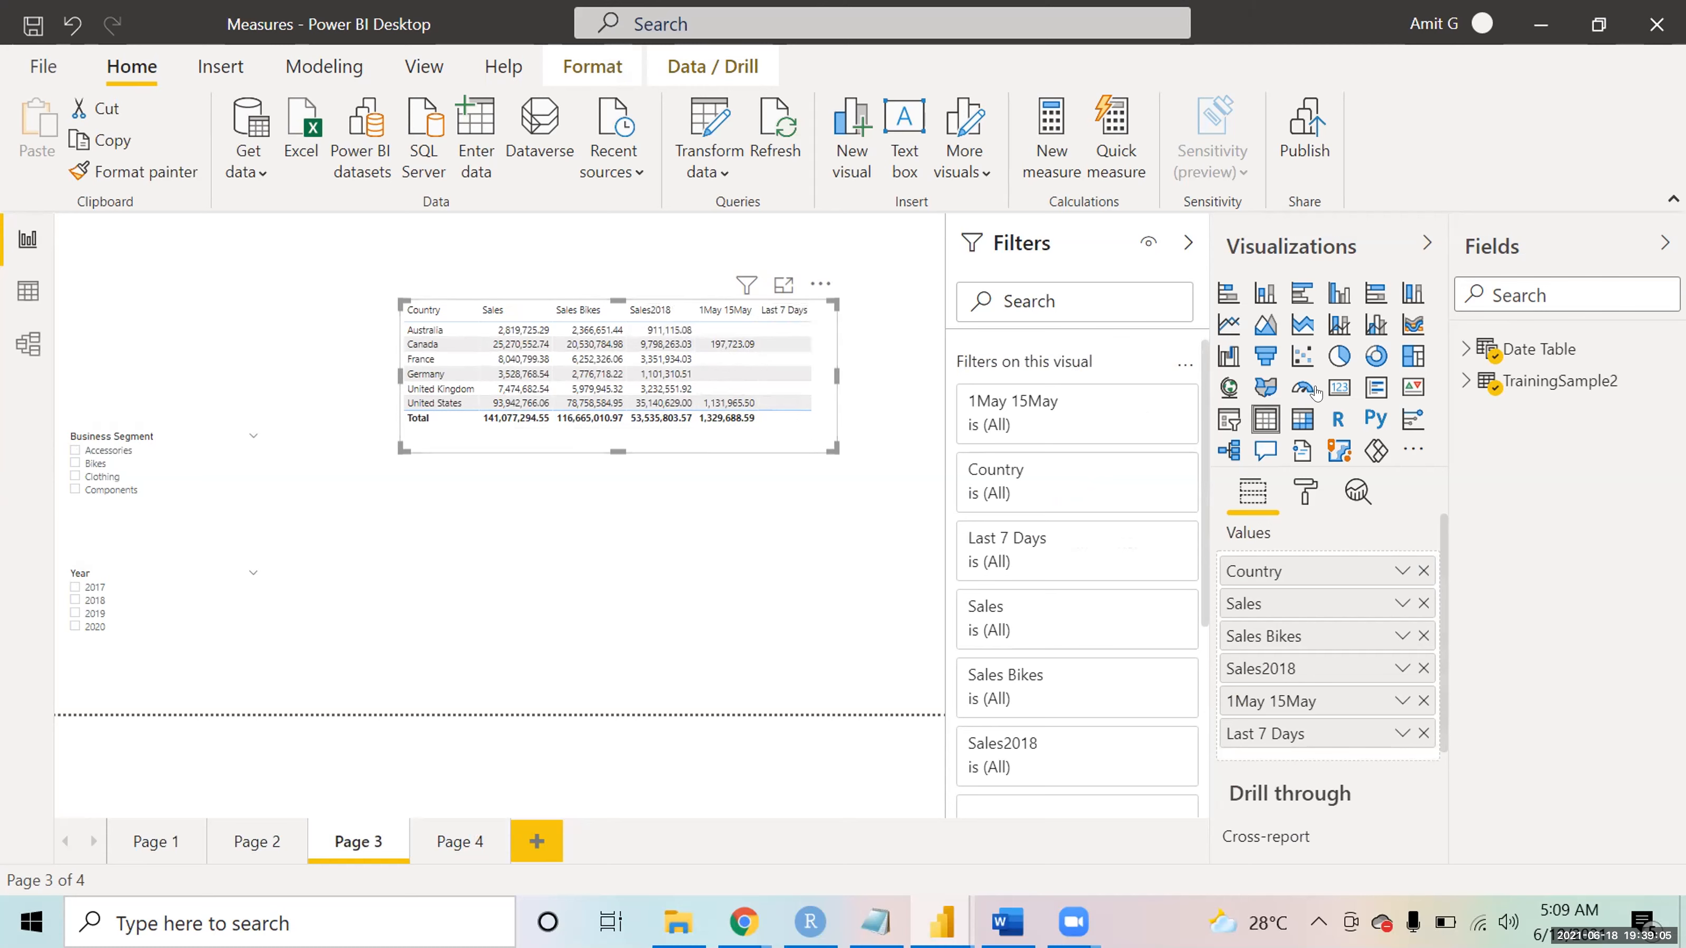
# - Expand the TrainingSample2 and Date Table field lists and slightly reduce the height of the country sales table on Page 3
pyautogui.click(1458, 384)
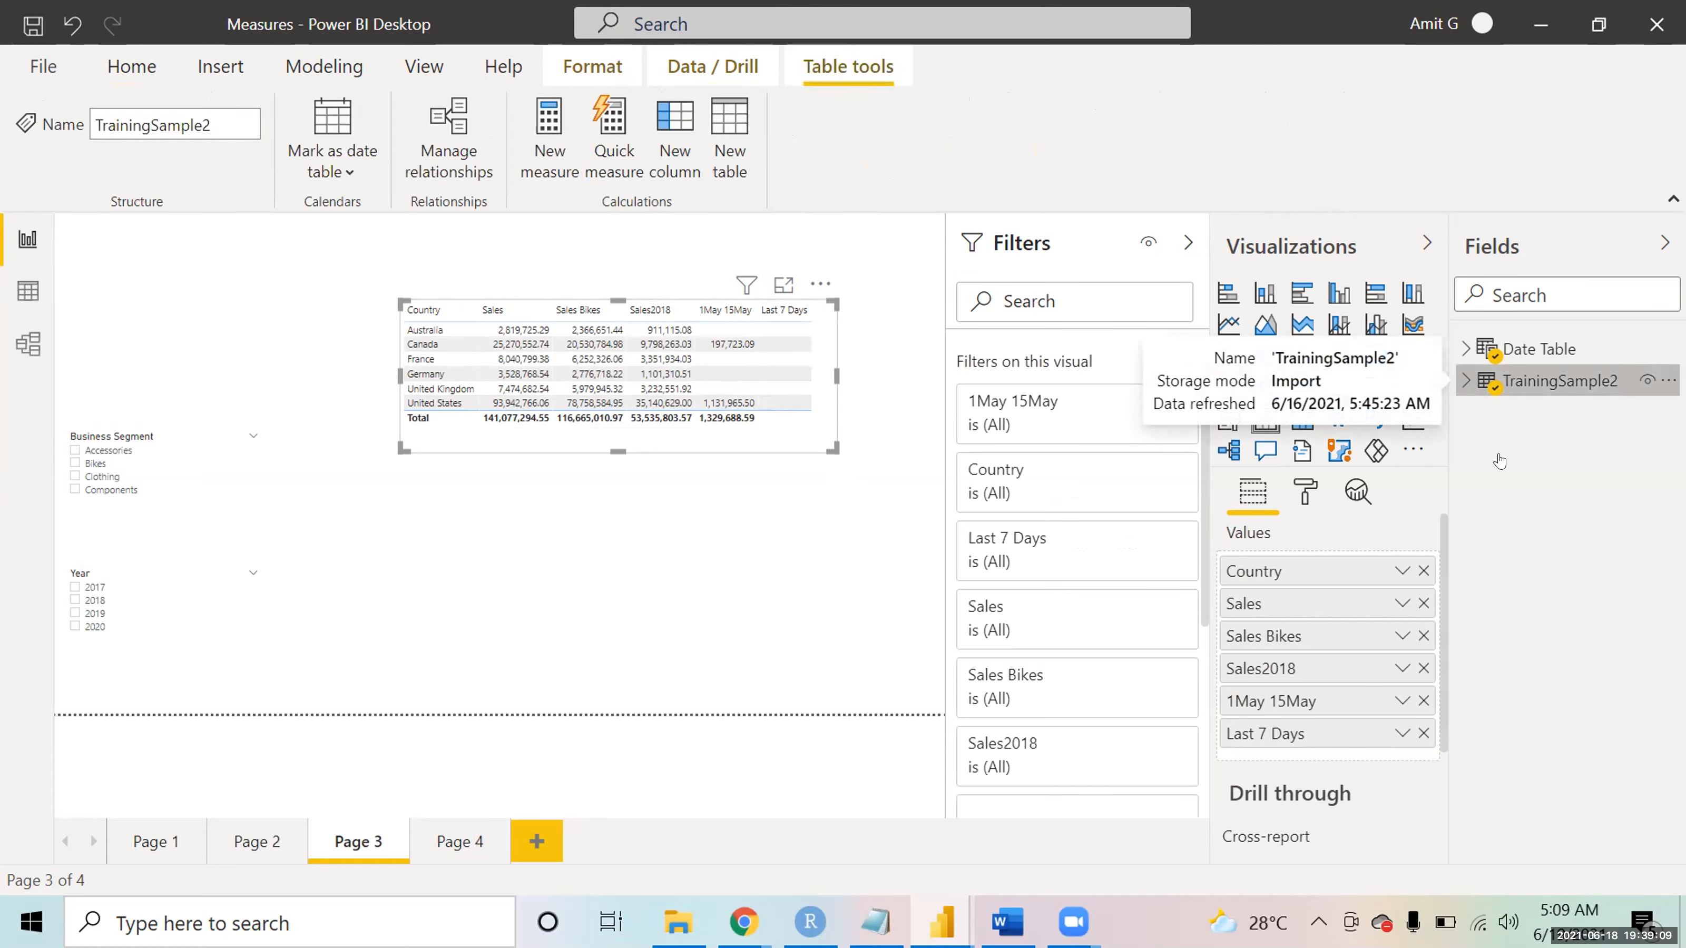
pyautogui.click(1467, 349)
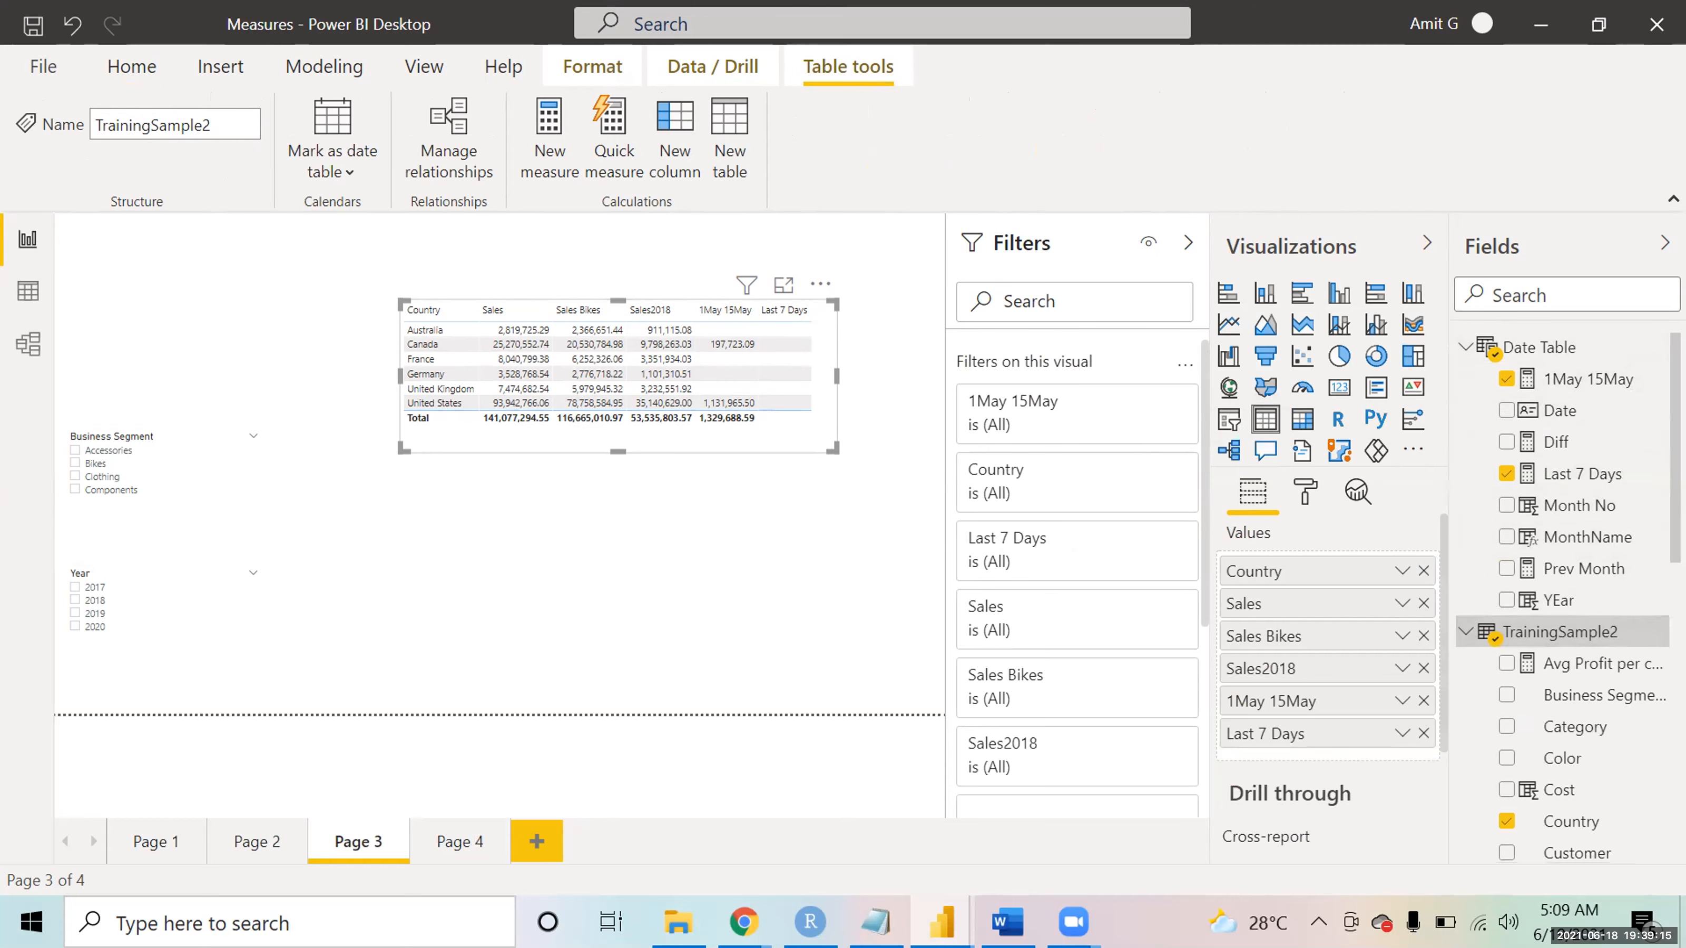
pyautogui.scroll(-5, 1555, 375)
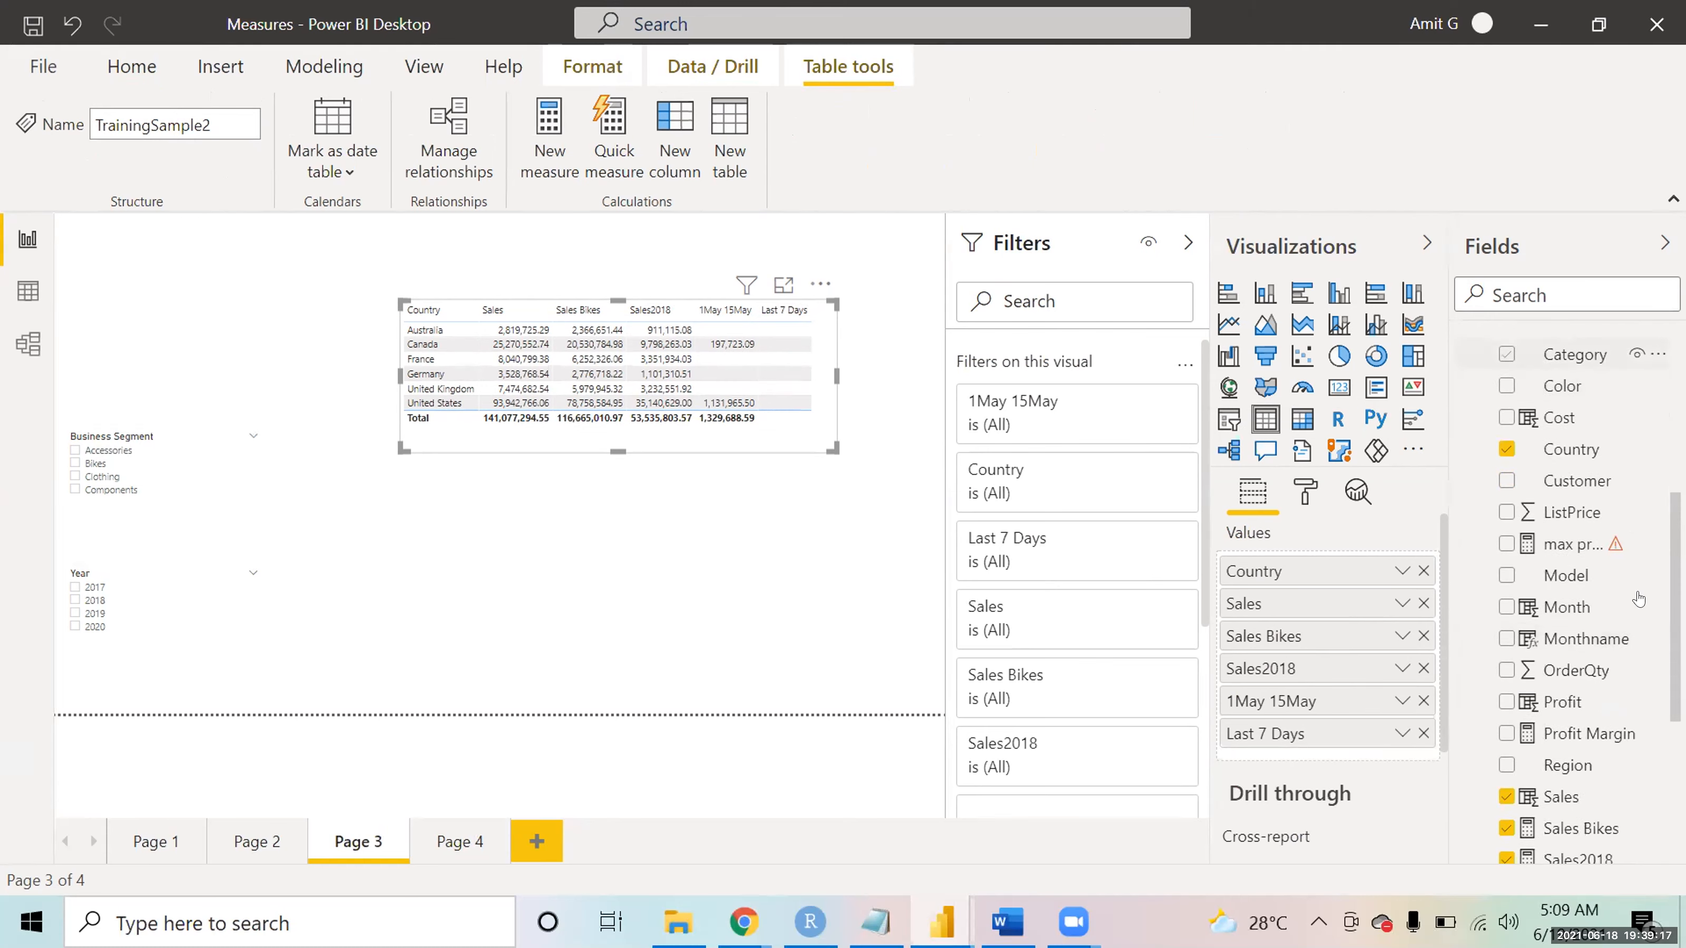
pyautogui.scroll(5, 1566, 631)
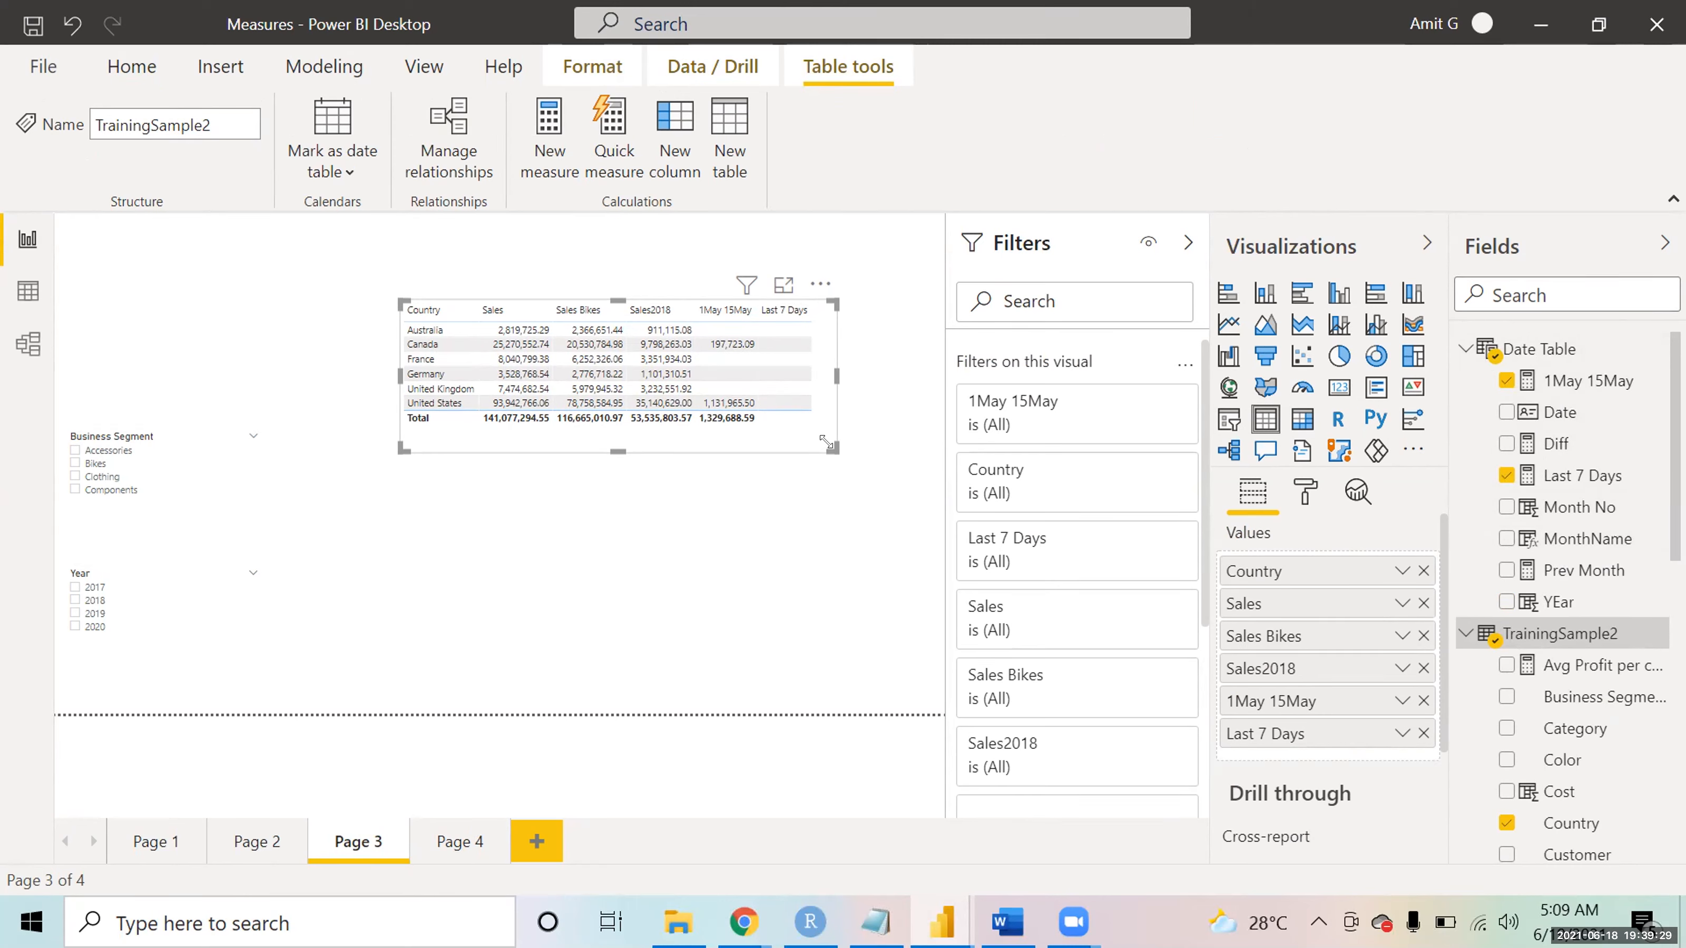
pyautogui.moveTo(834, 443); pyautogui.dragTo(833, 422)
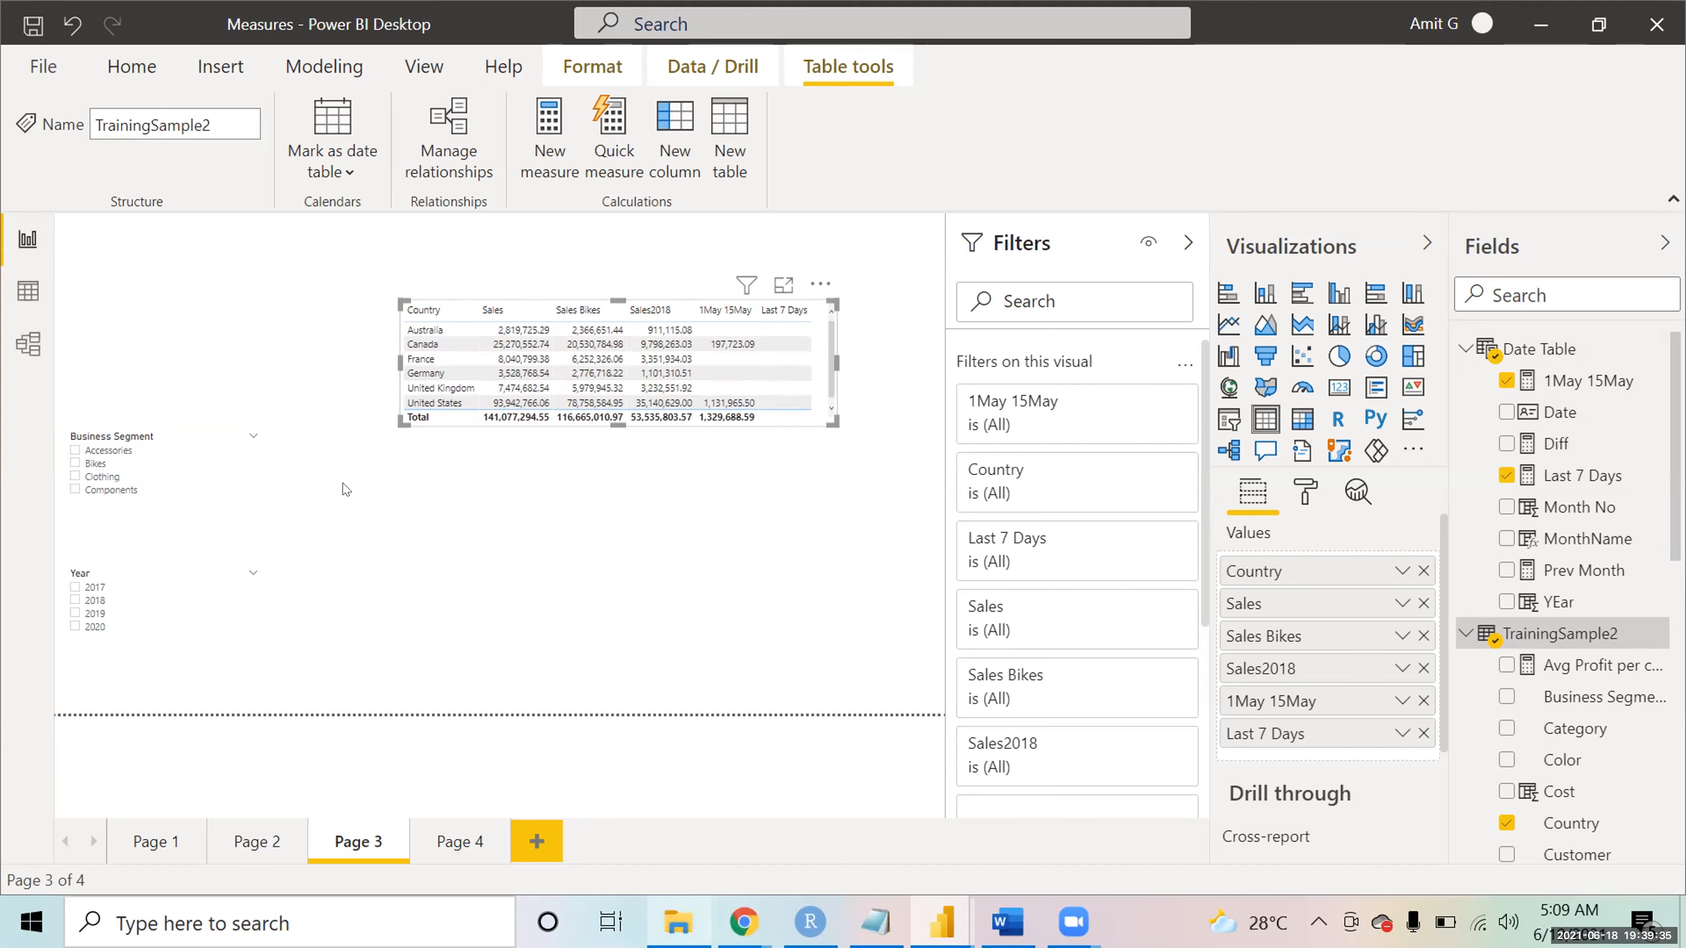
# - Switch to File Explorer, open the Date_Master workbook from the Infosys folder, and enable editing
pyautogui.hotkey('alt', 'Tab')
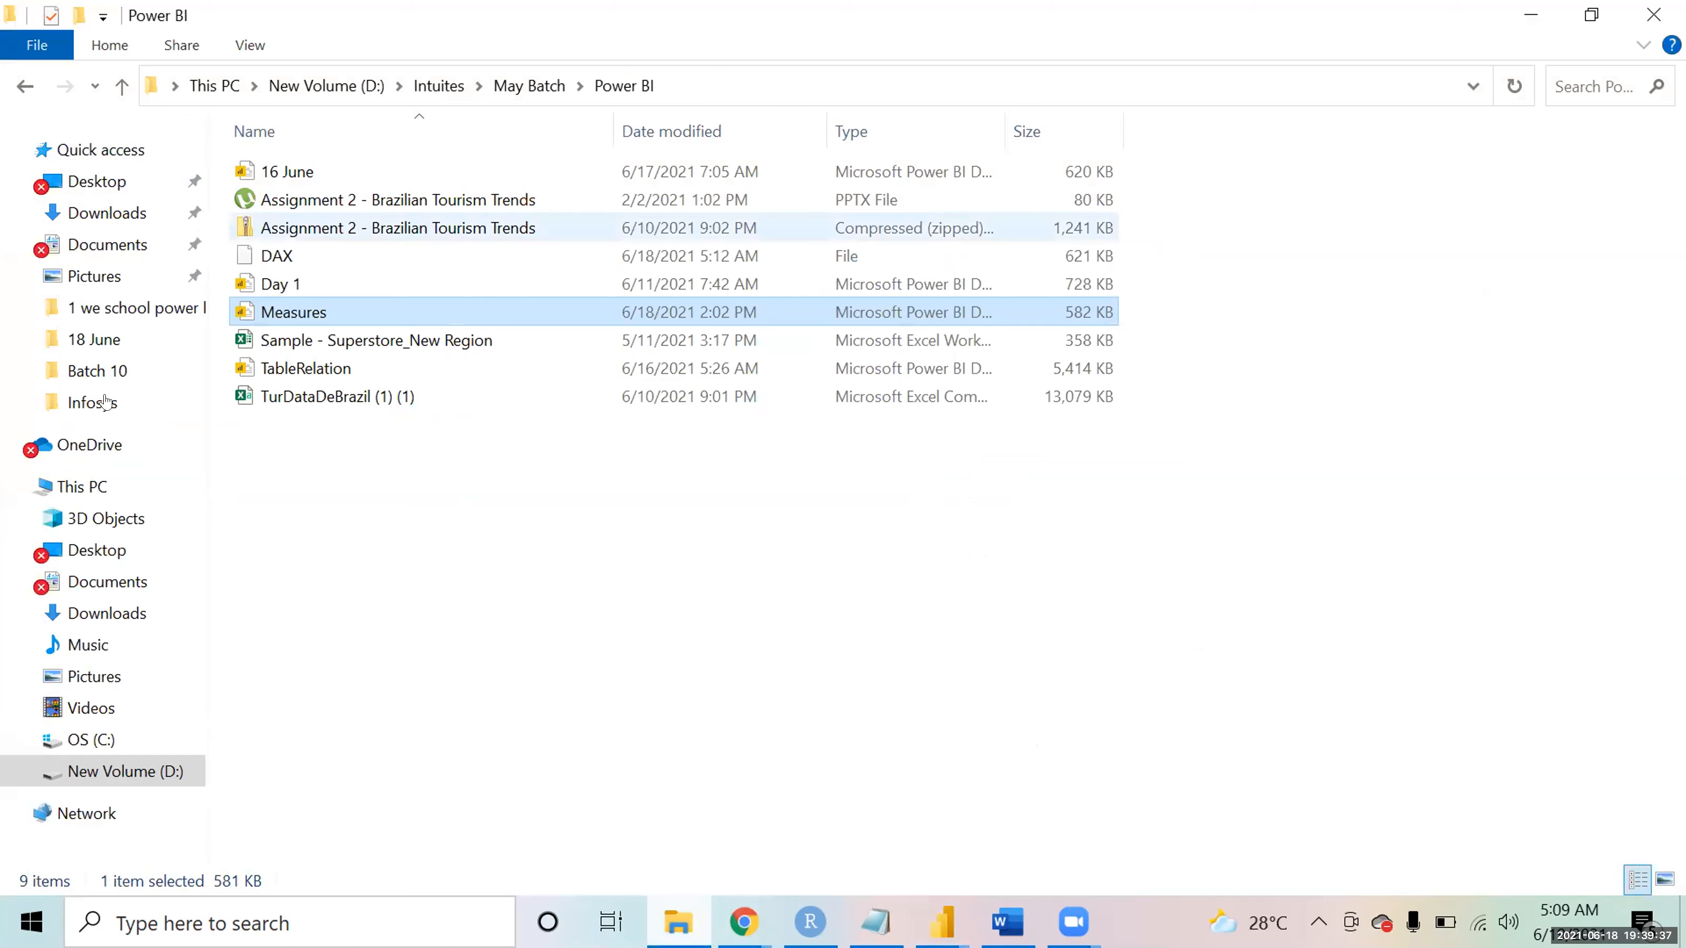
pyautogui.click(78, 416)
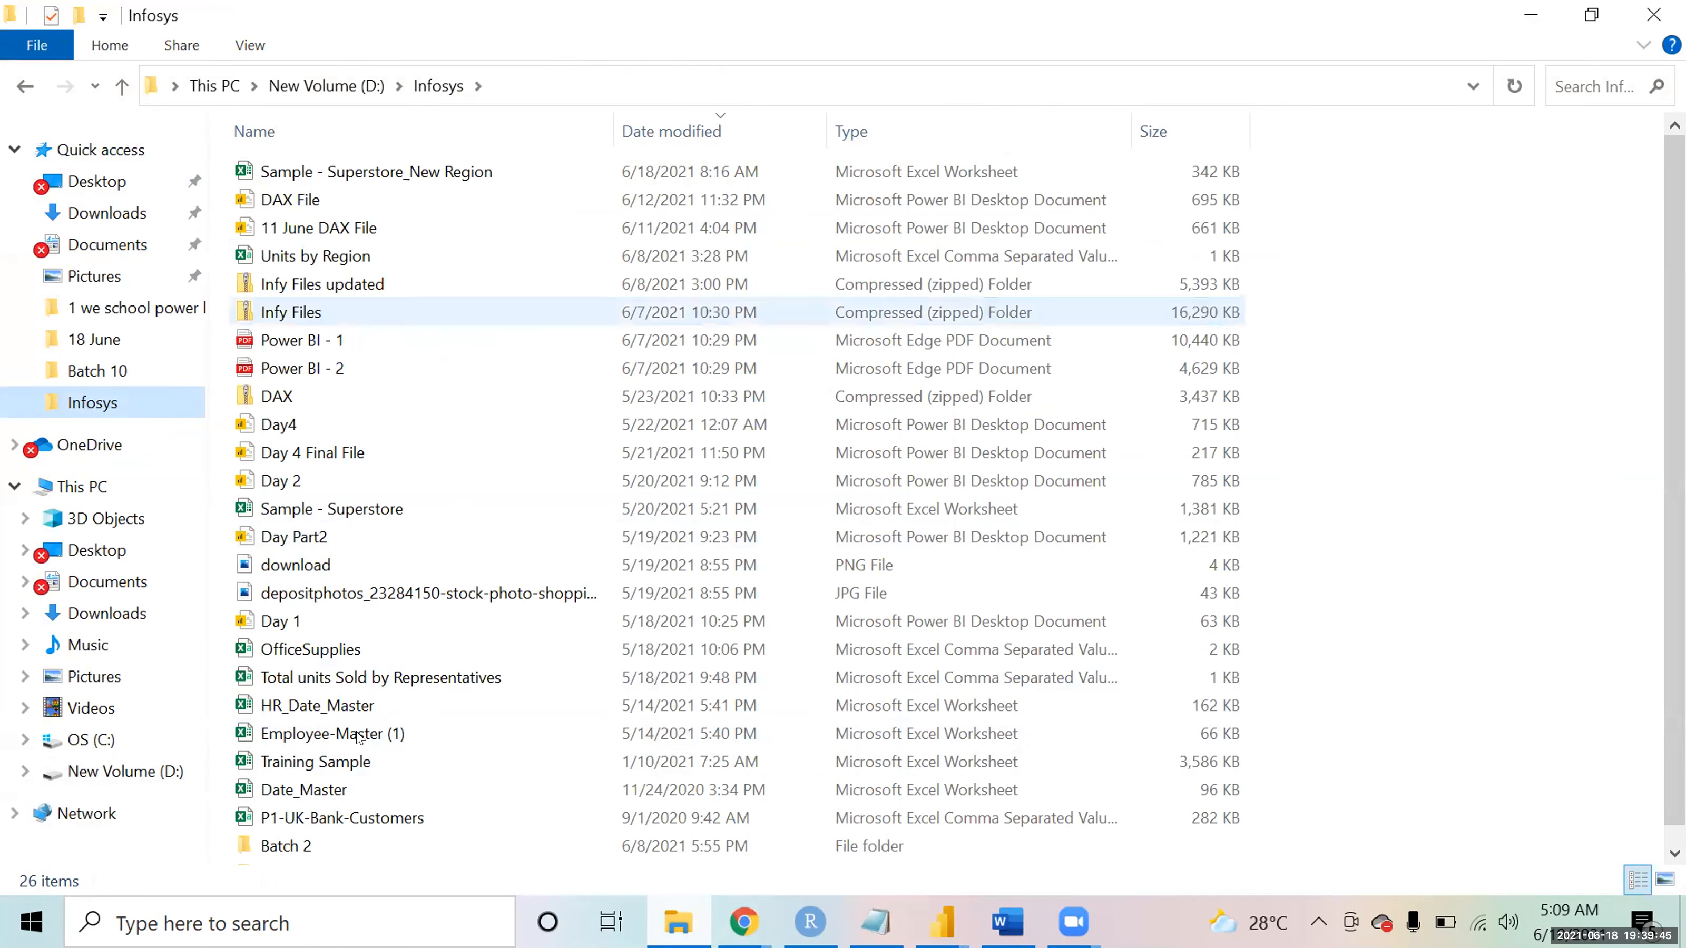
pyautogui.click(360, 791)
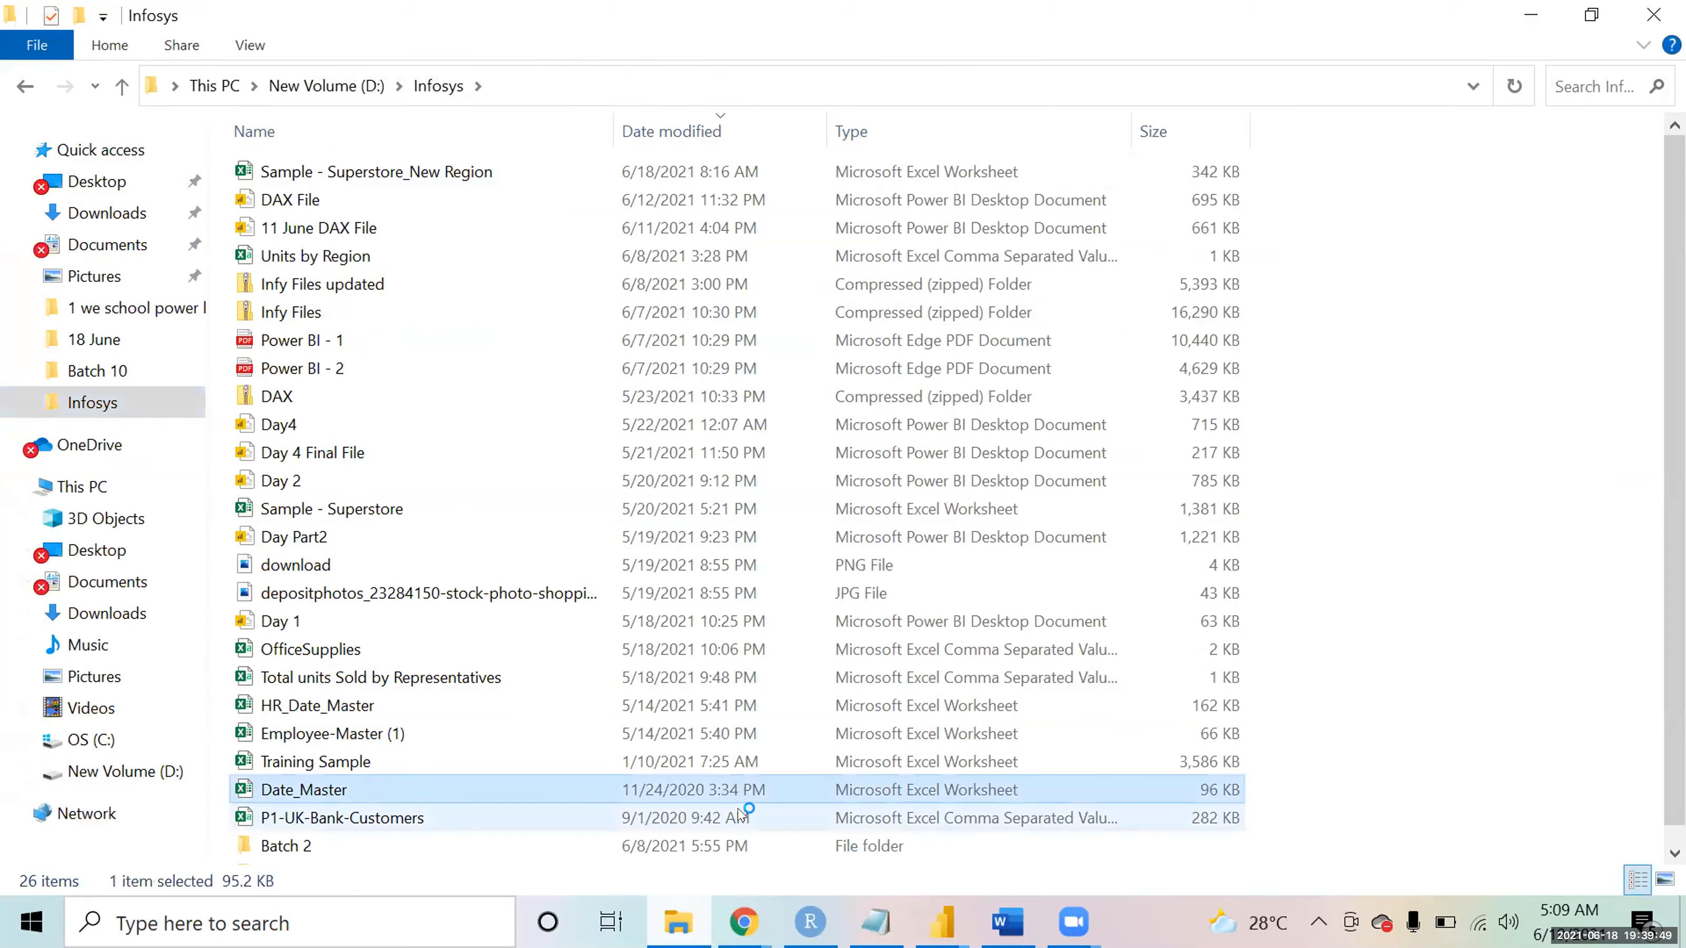
pyautogui.doubleClick(903, 789)
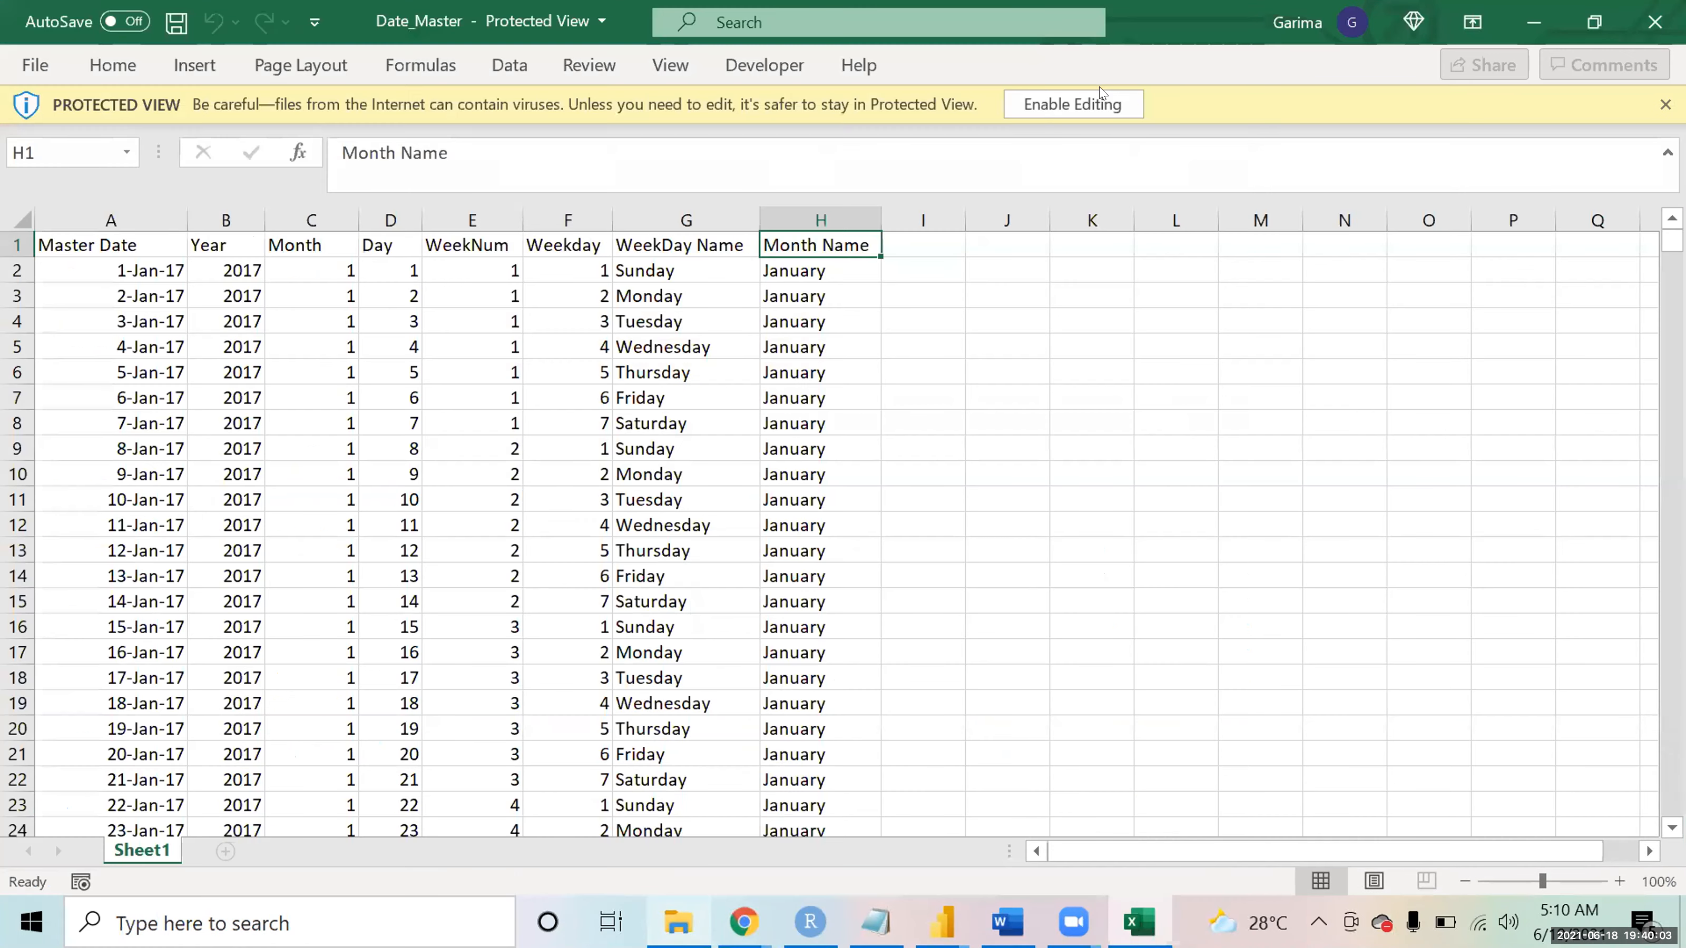
pyautogui.click(1096, 96)
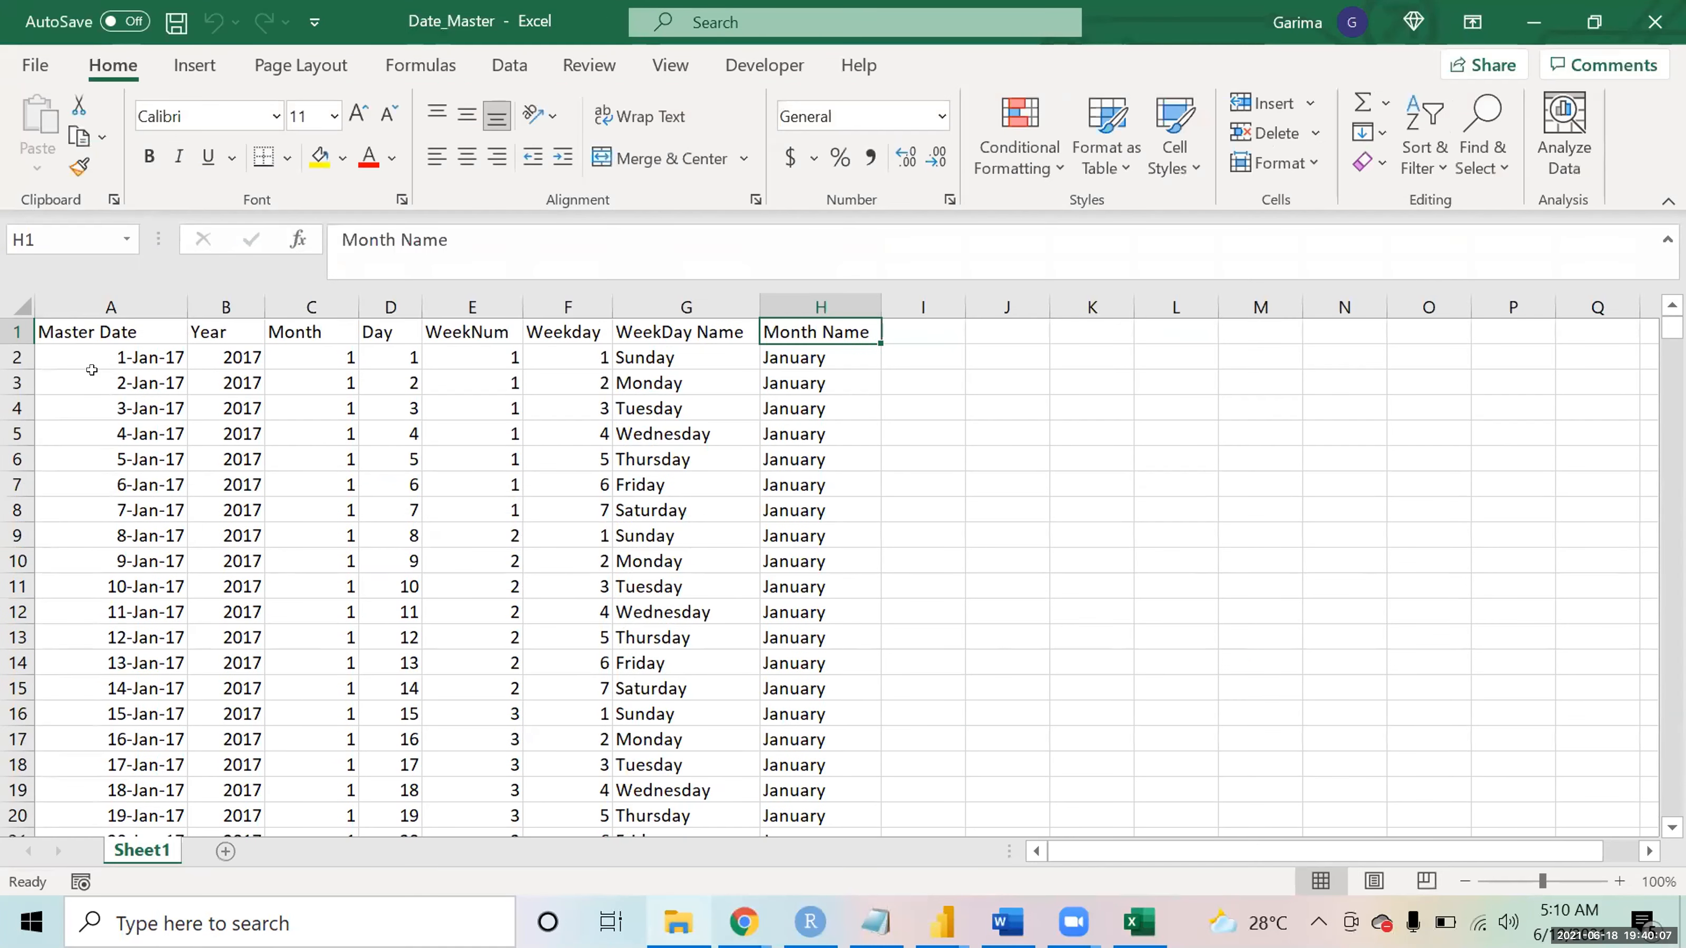
# - Look through the Master Date column's dates, ending at the Year header in the first row
pyautogui.moveTo(92, 332); pyautogui.dragTo(54, 784)
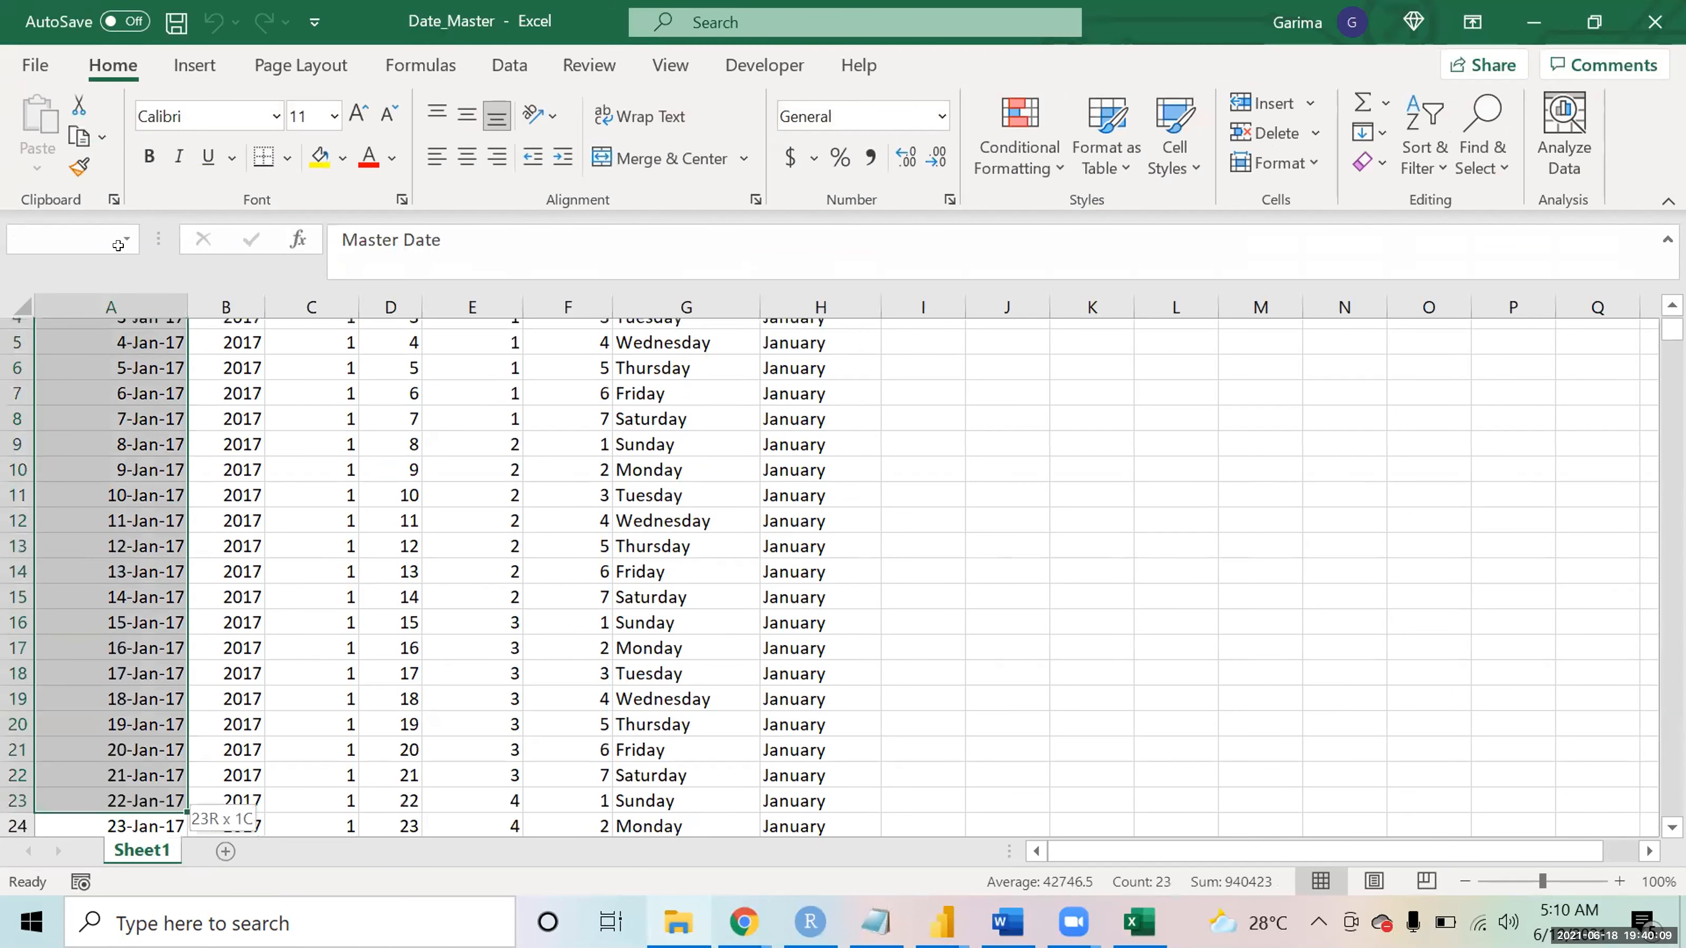
pyautogui.moveTo(134, 336); pyautogui.dragTo(157, 383)
pyautogui.click(203, 482)
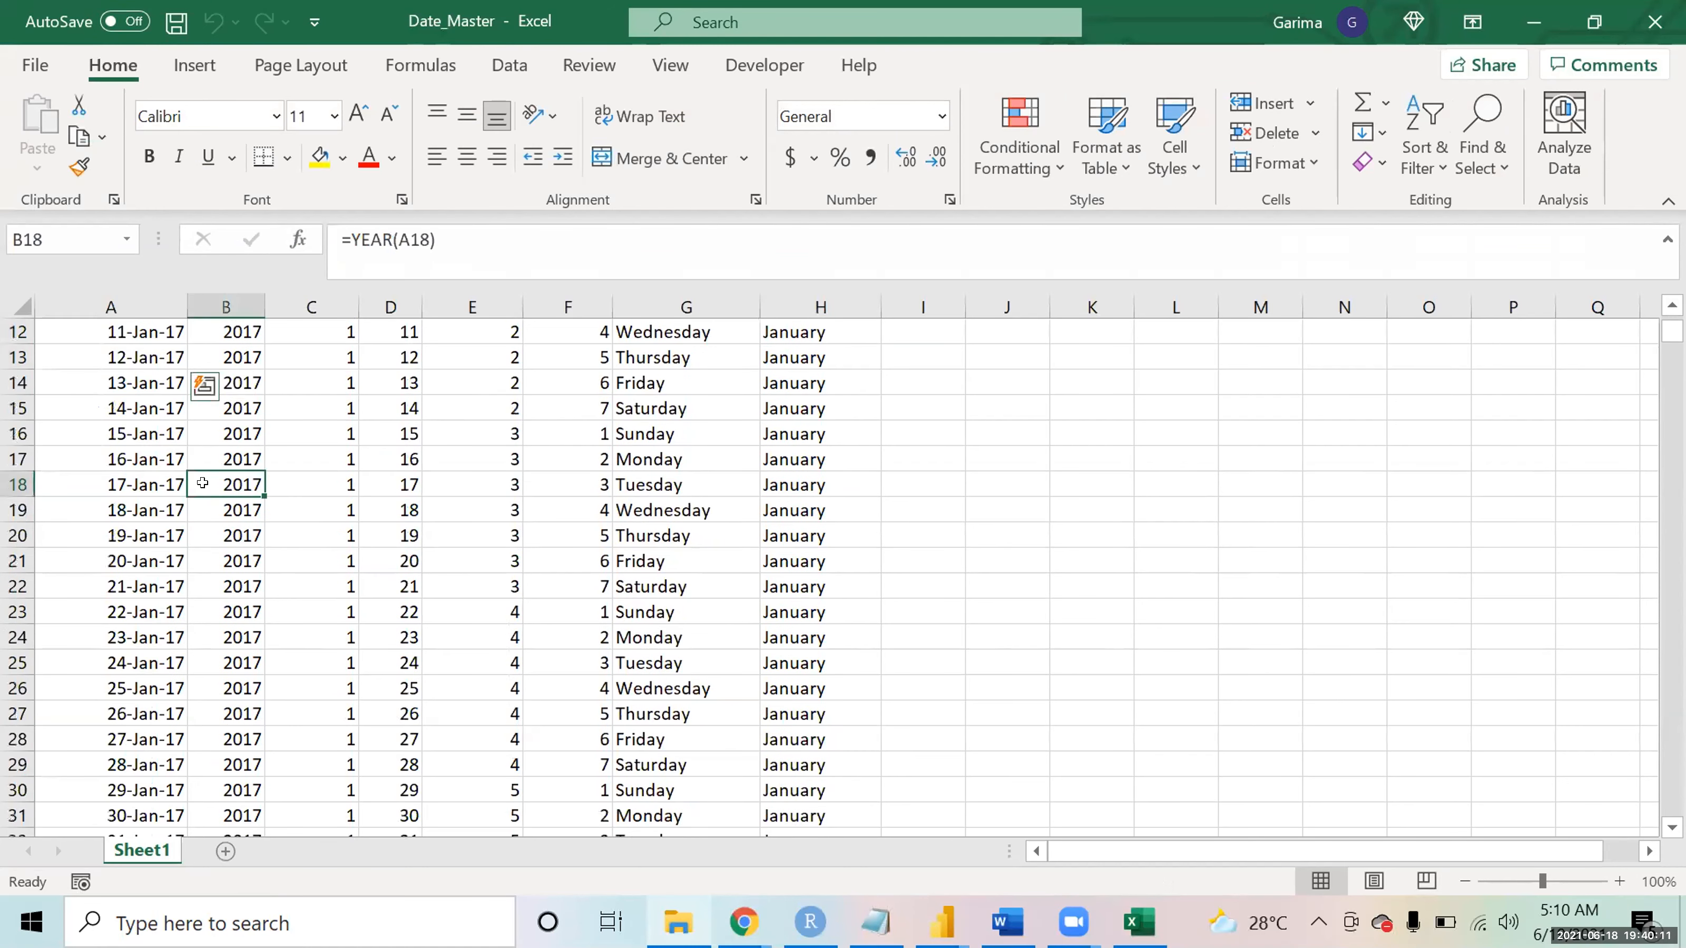
pyautogui.press('Up')
pyautogui.press('Up')
pyautogui.press('Up')
pyautogui.press('Up')
pyautogui.press('Up')
pyautogui.press('Up')
pyautogui.hotkey('ctrl', 'Up')
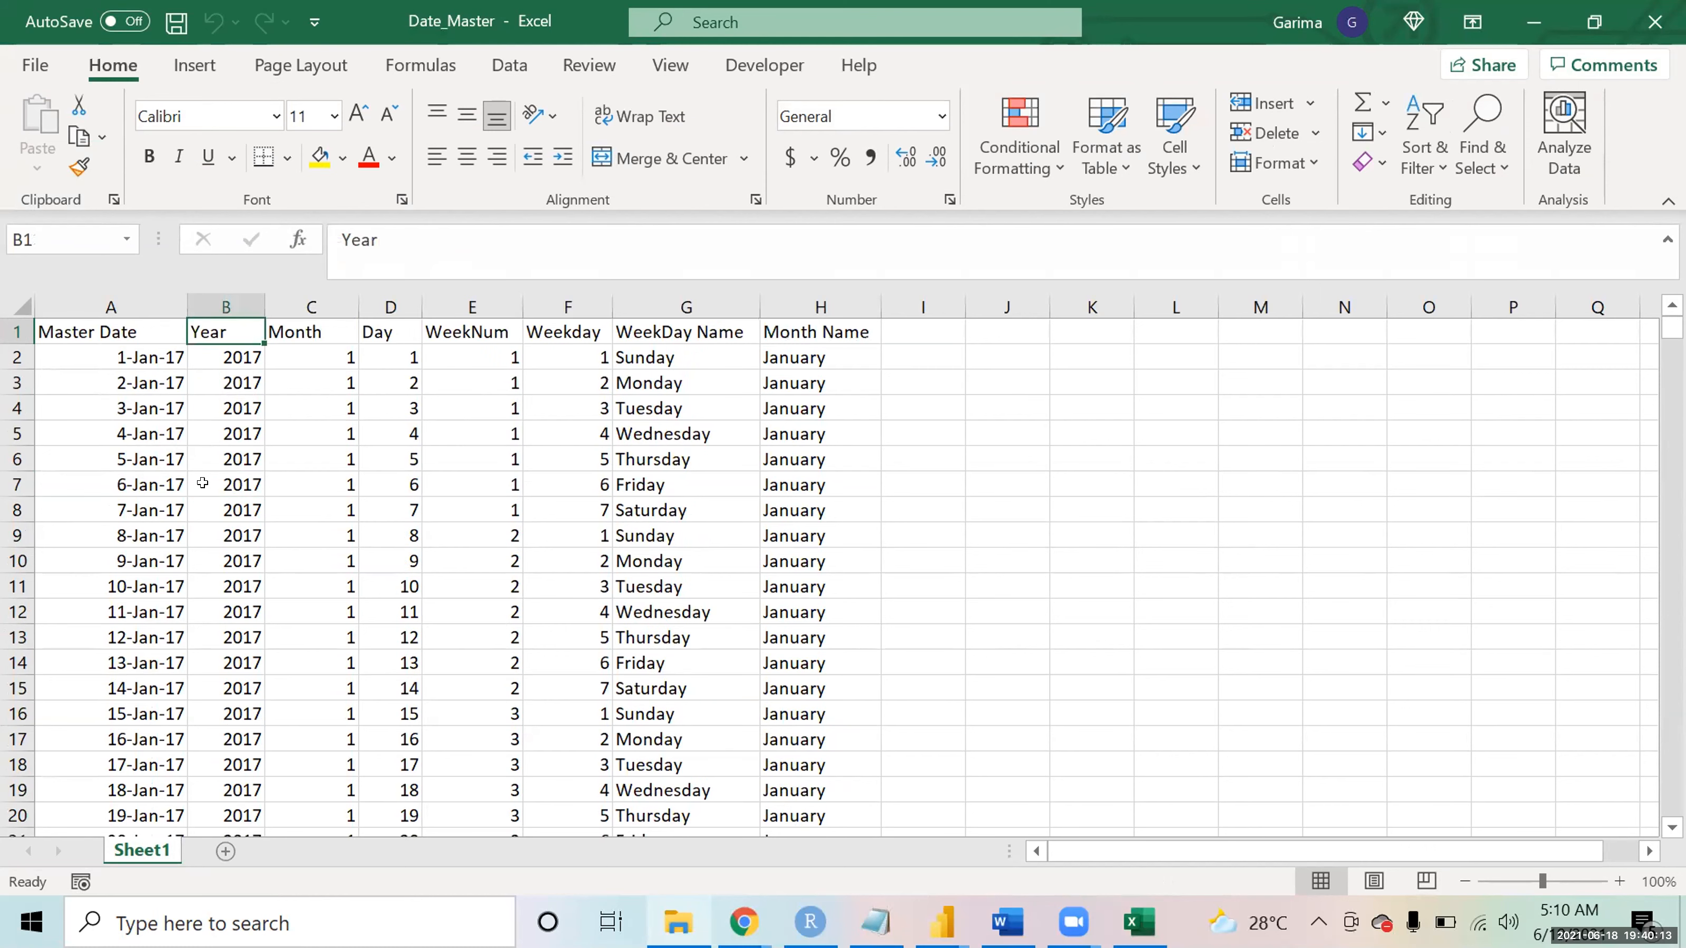
# - Go through the date sheet's column headers from Year to Month Name
pyautogui.press('Right')
pyautogui.press('Right')
pyautogui.press('Right')
pyautogui.press('Right')
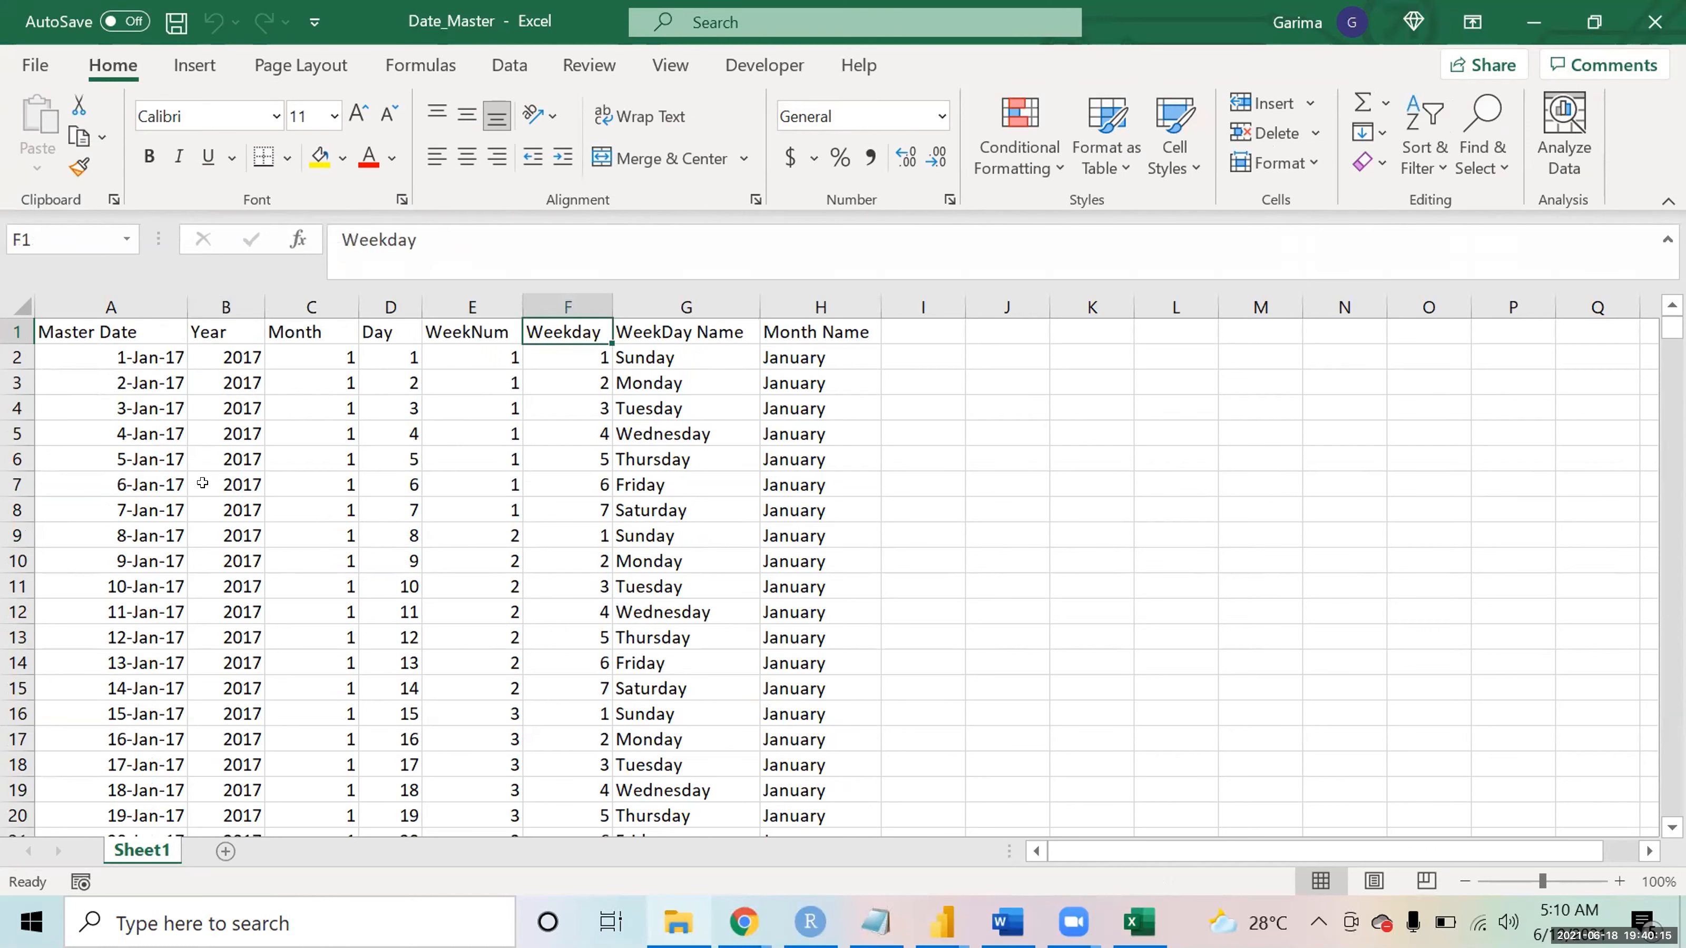
pyautogui.press('Right')
pyautogui.press('Right')
pyautogui.press('Right')
pyautogui.press('Right')
pyautogui.press('Left')
pyautogui.press('Left')
pyautogui.press('Left')
pyautogui.press('Left')
pyautogui.press('Left')
pyautogui.press('Left')
pyautogui.press('Left')
pyautogui.press('Left')
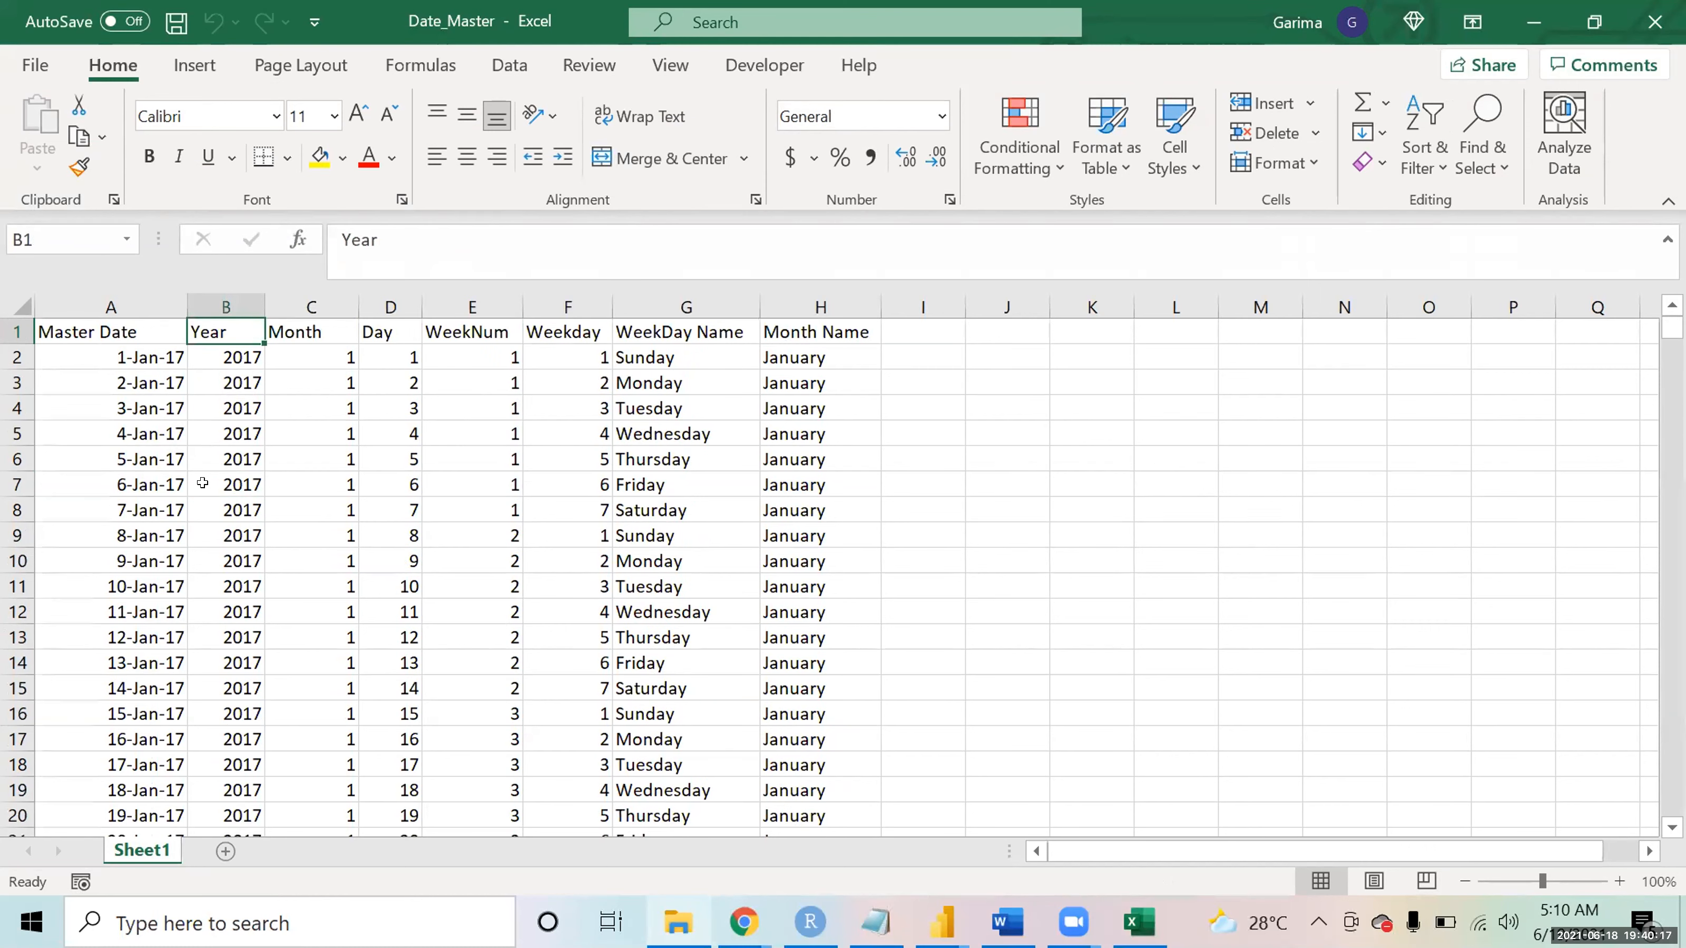
pyautogui.press('Right')
pyautogui.press('Right')
pyautogui.press('Right')
pyautogui.press('Right')
pyautogui.press('Right')
pyautogui.press('Right')
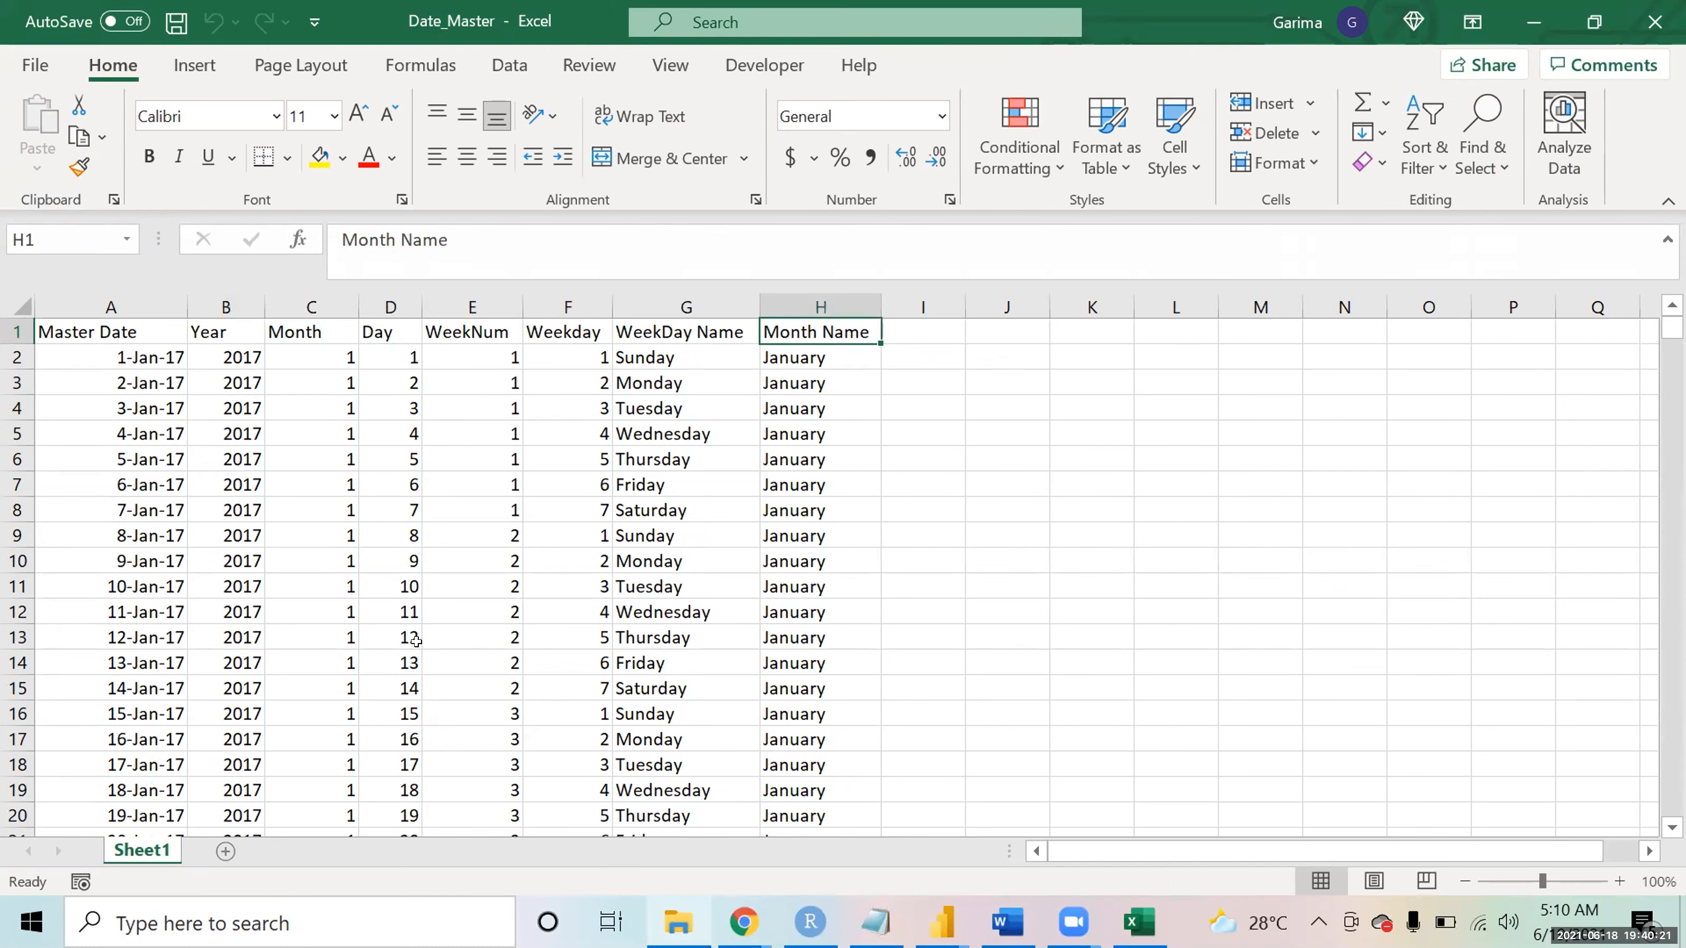
# - Examine the Master Date column and the formulas behind the Weekday, Month Name, Year and WeekDay Name columns
pyautogui.click(96, 286)
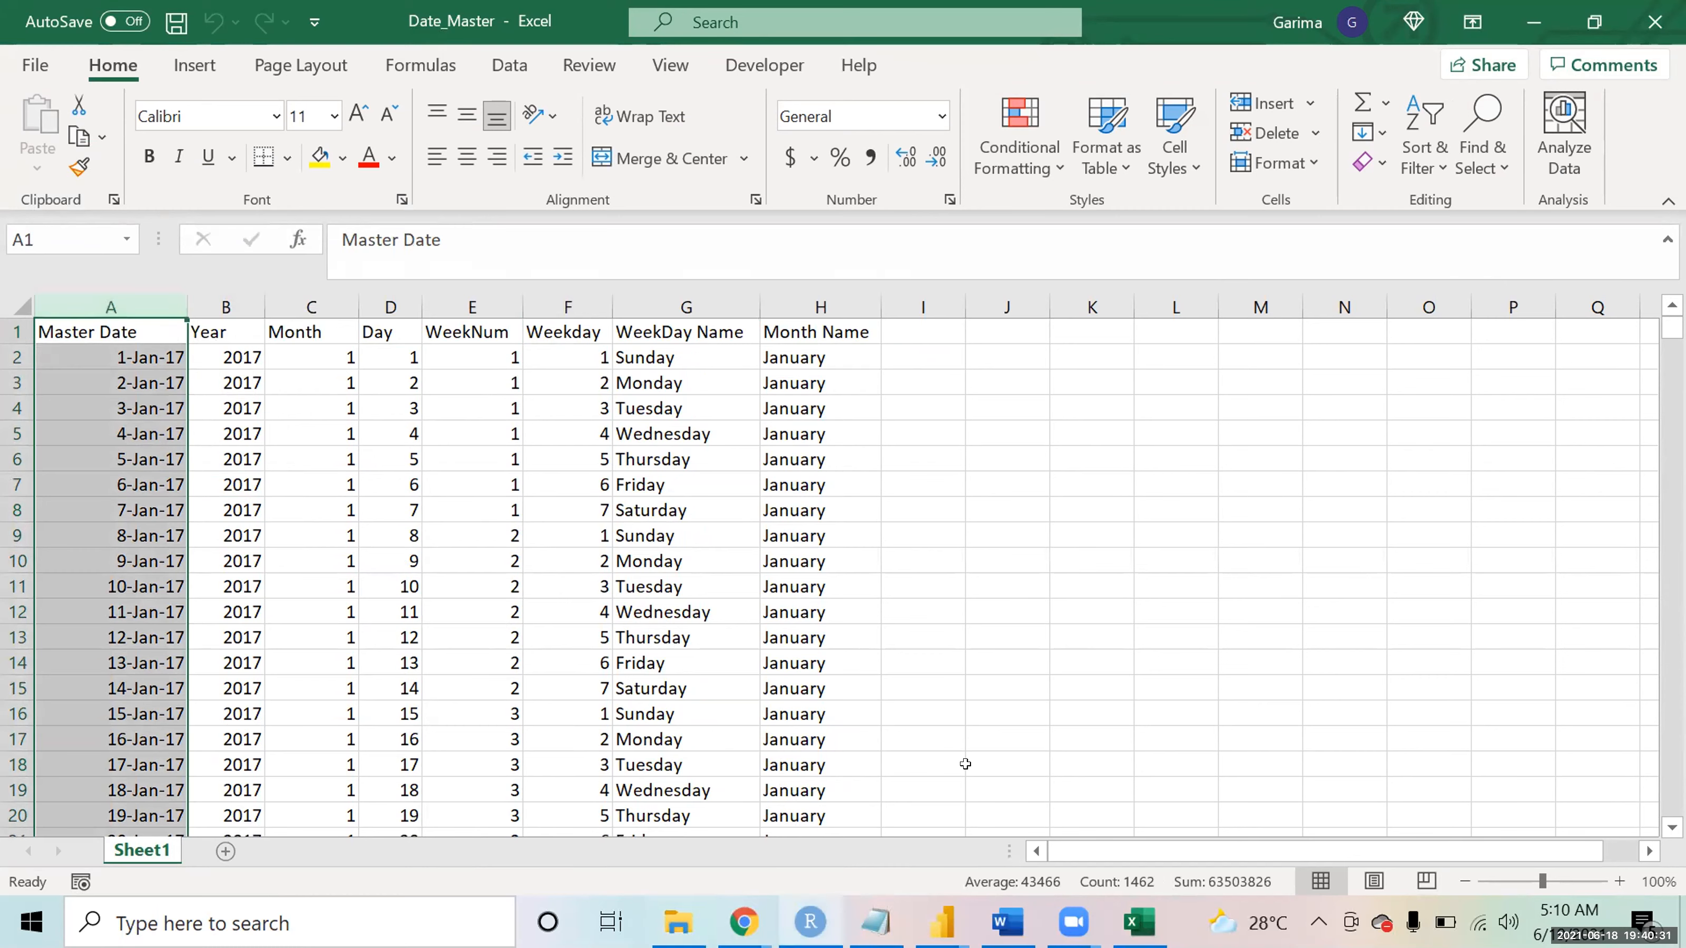
pyautogui.click(594, 446)
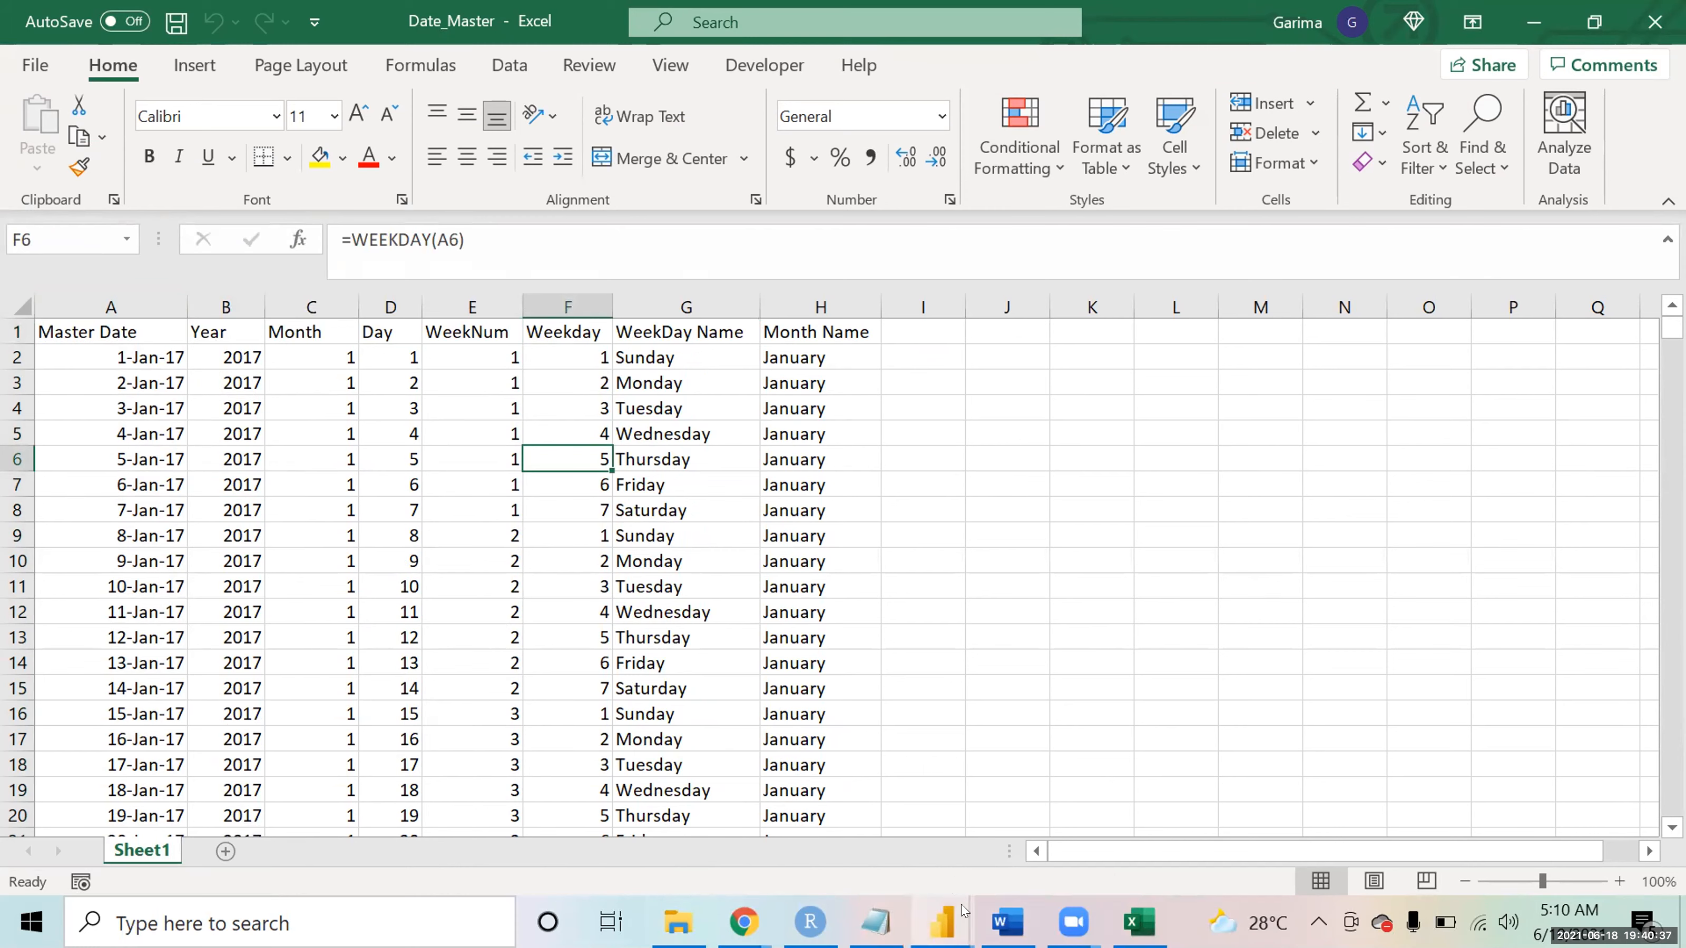
pyautogui.click(597, 472)
pyautogui.click(781, 528)
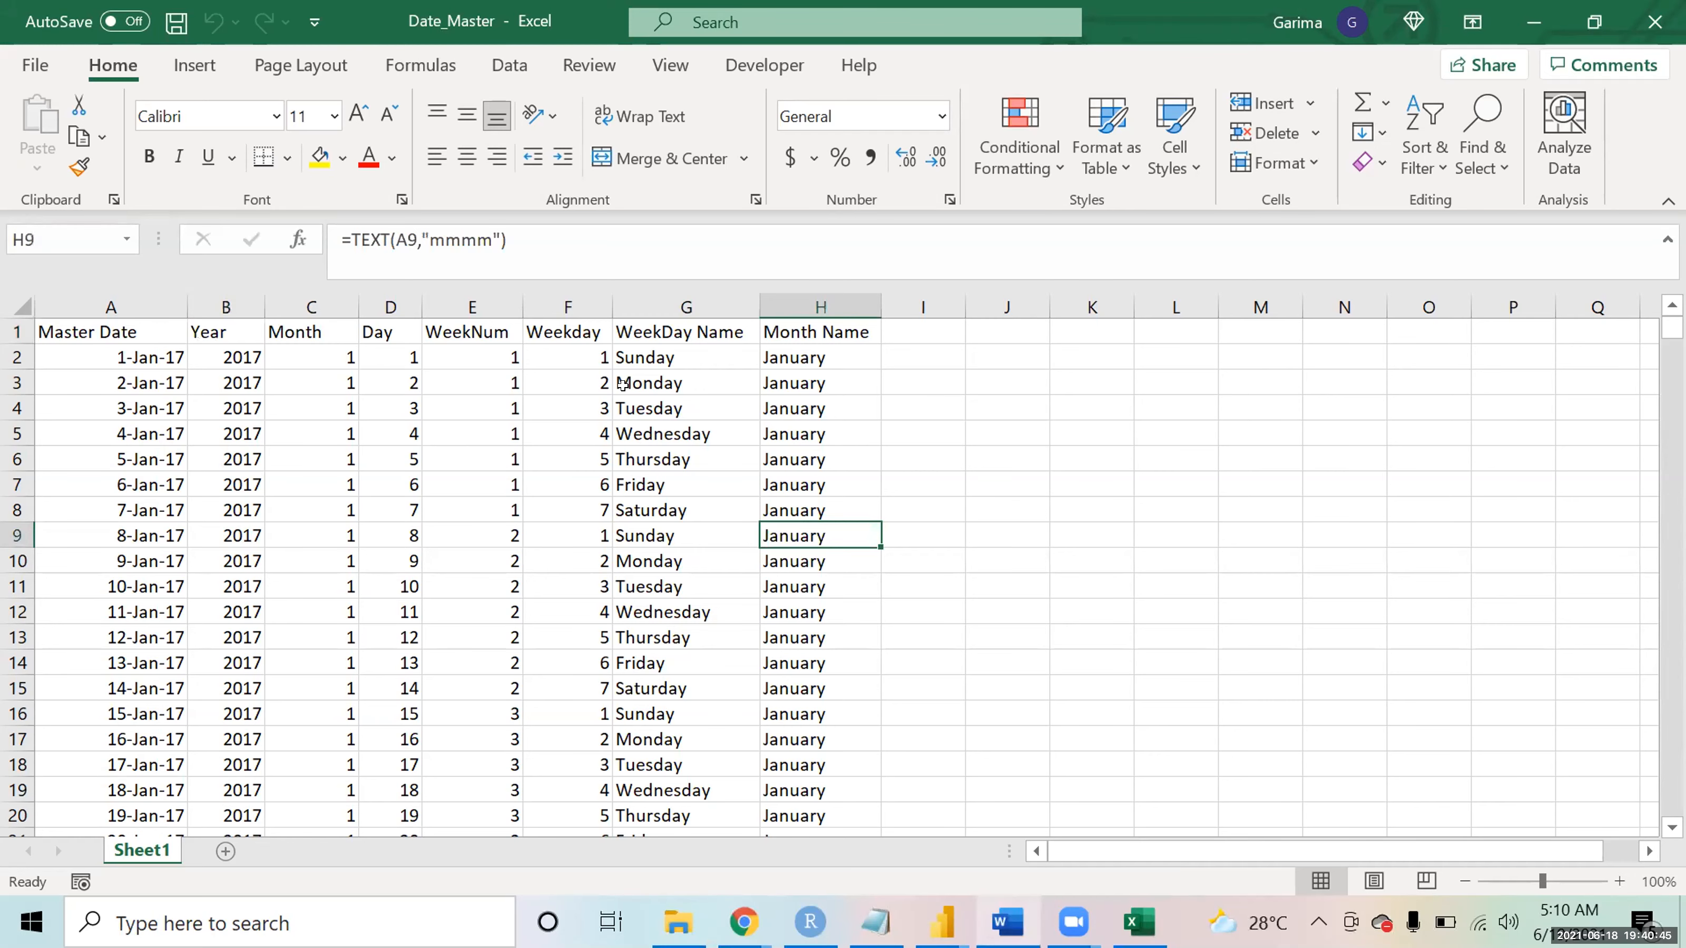
pyautogui.click(18, 304)
pyautogui.click(206, 483)
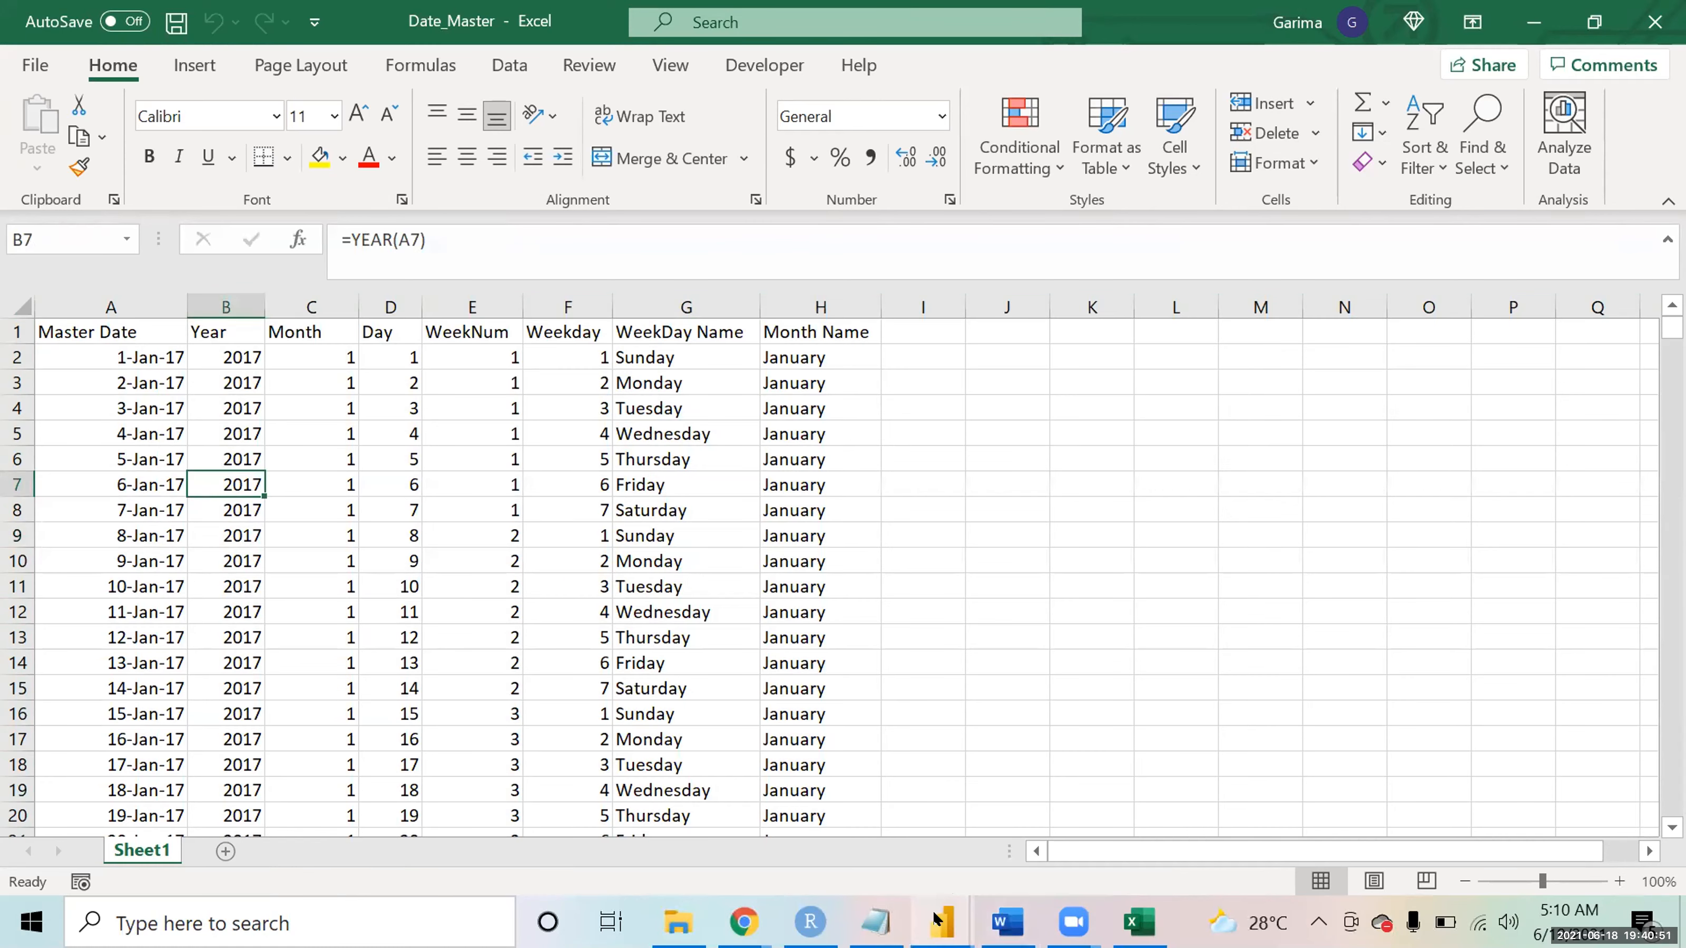
pyautogui.click(650, 601)
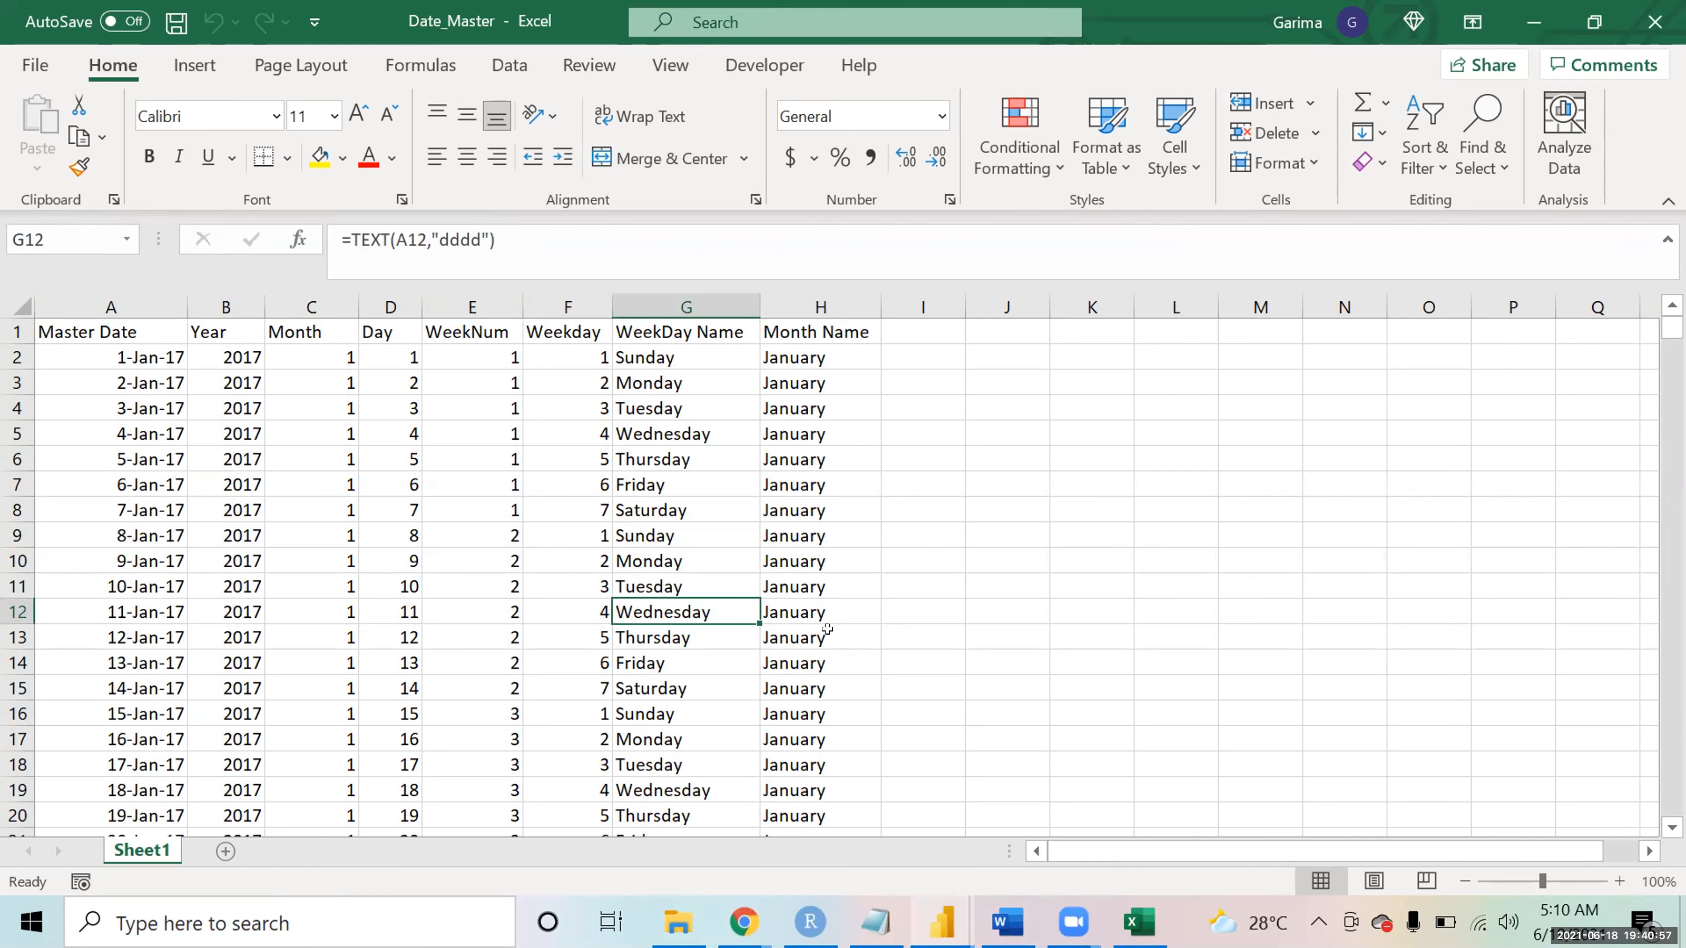
# - Switch to the Measures report in Power BI Desktop and view the Date Table's formula and its Mark as date table options
pyautogui.moveTo(930, 923)
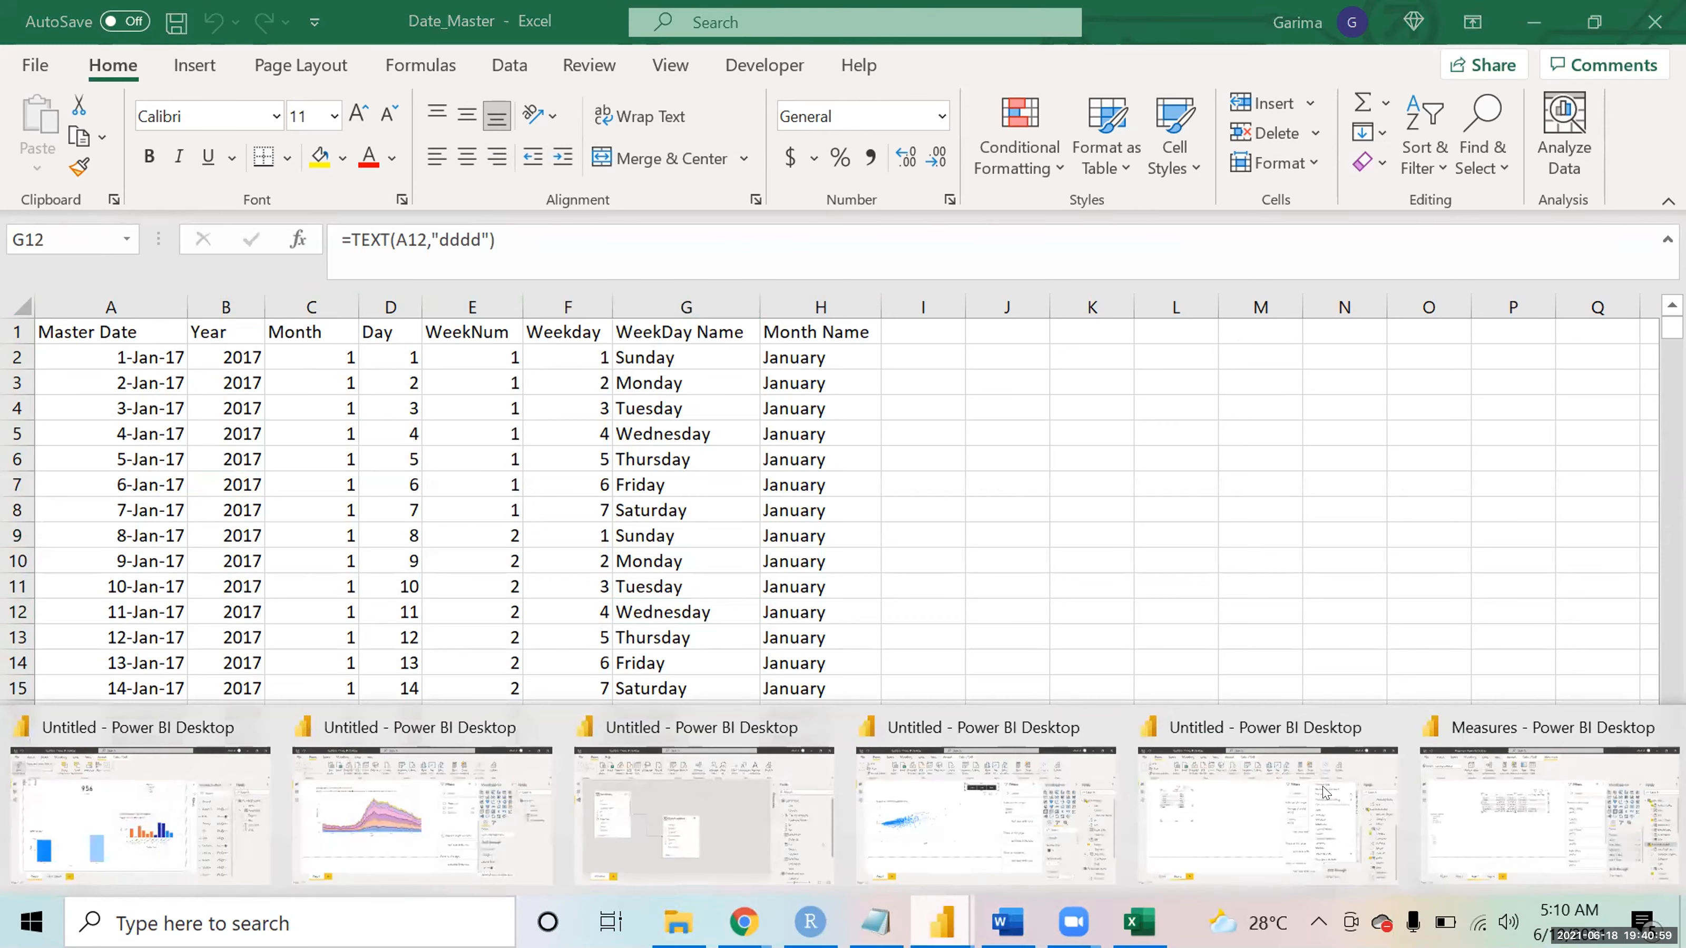
pyautogui.click(1468, 783)
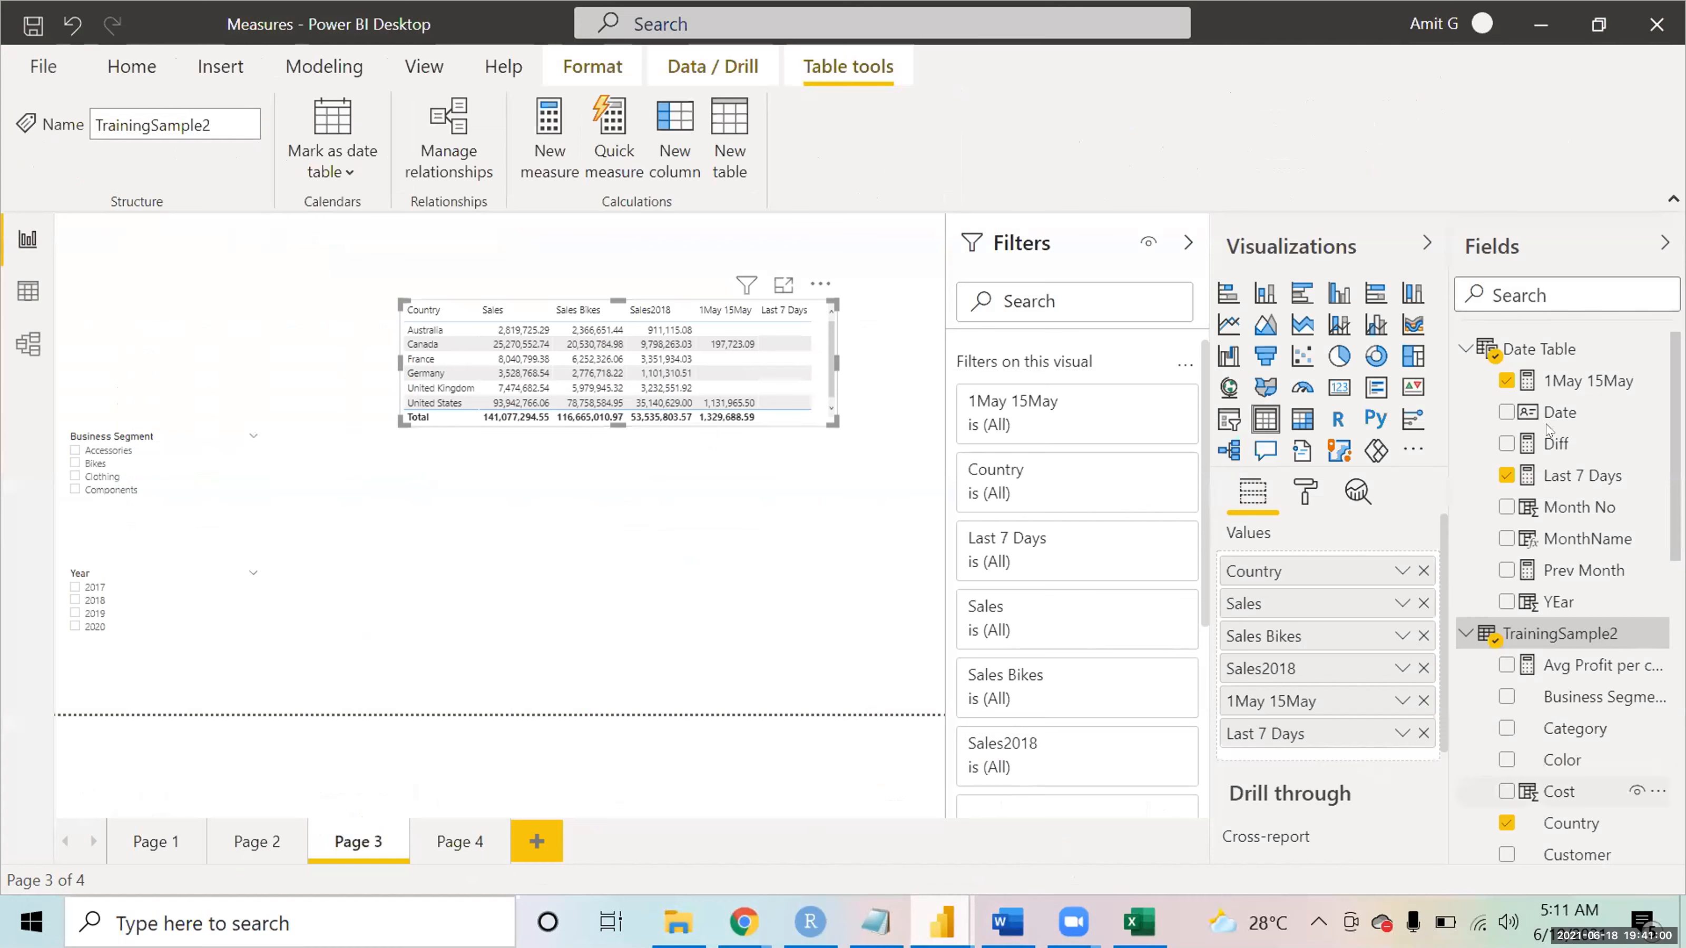
pyautogui.click(1539, 359)
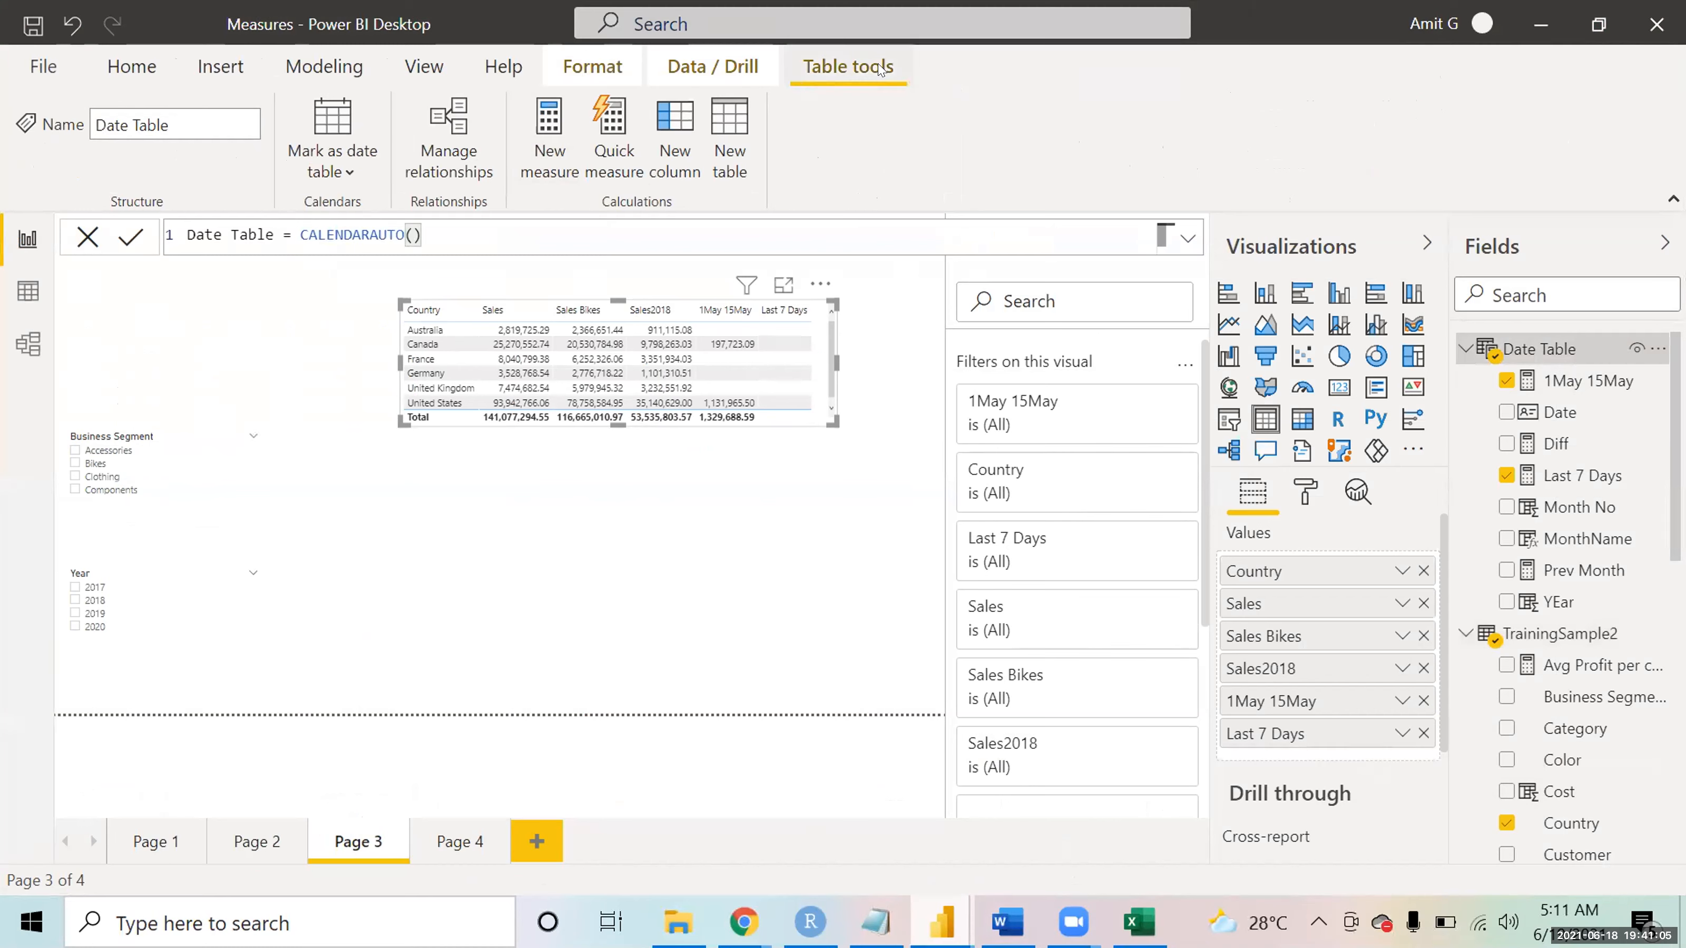
pyautogui.click(327, 174)
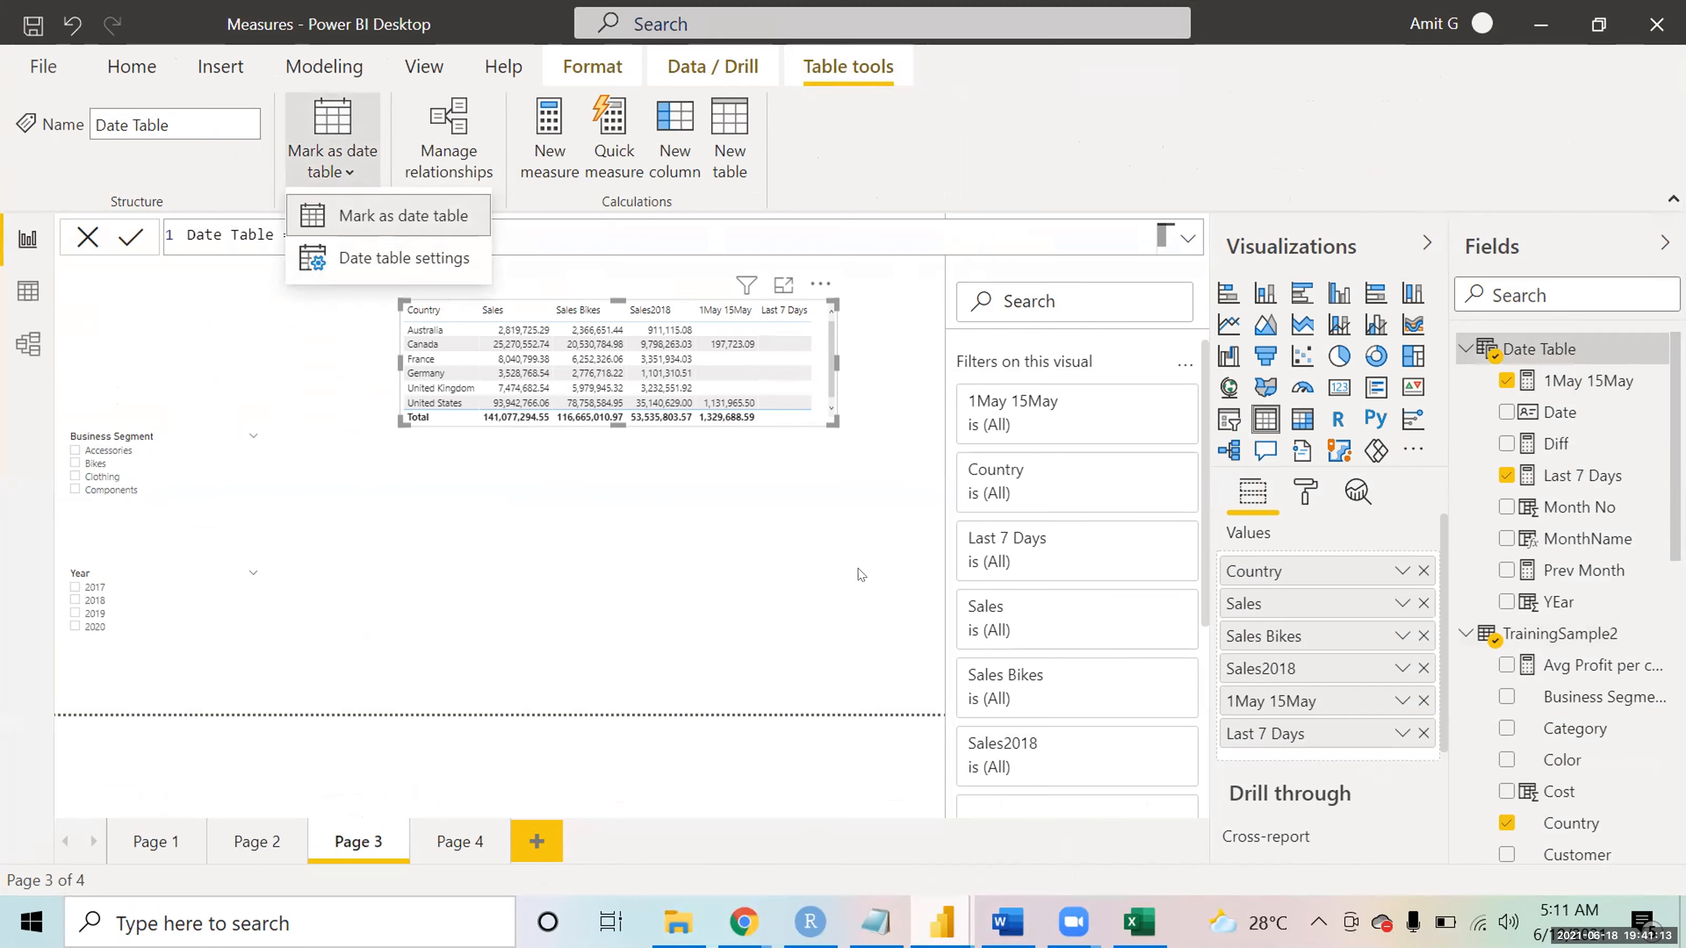
pyautogui.click(878, 729)
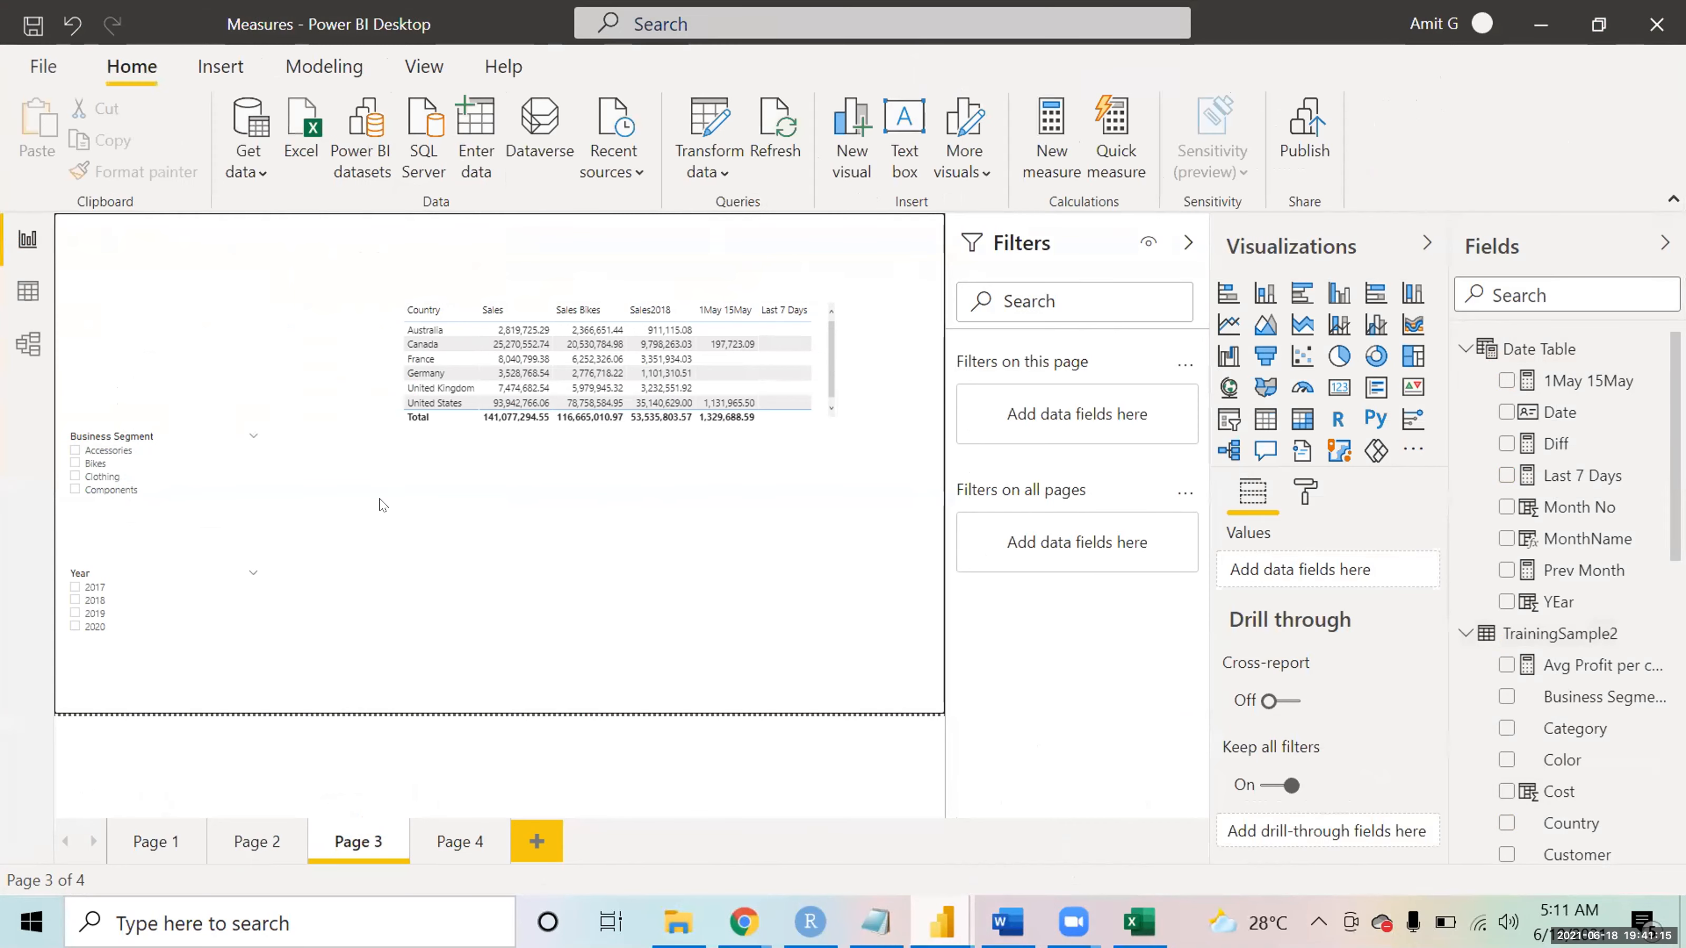
pyautogui.click(832, 406)
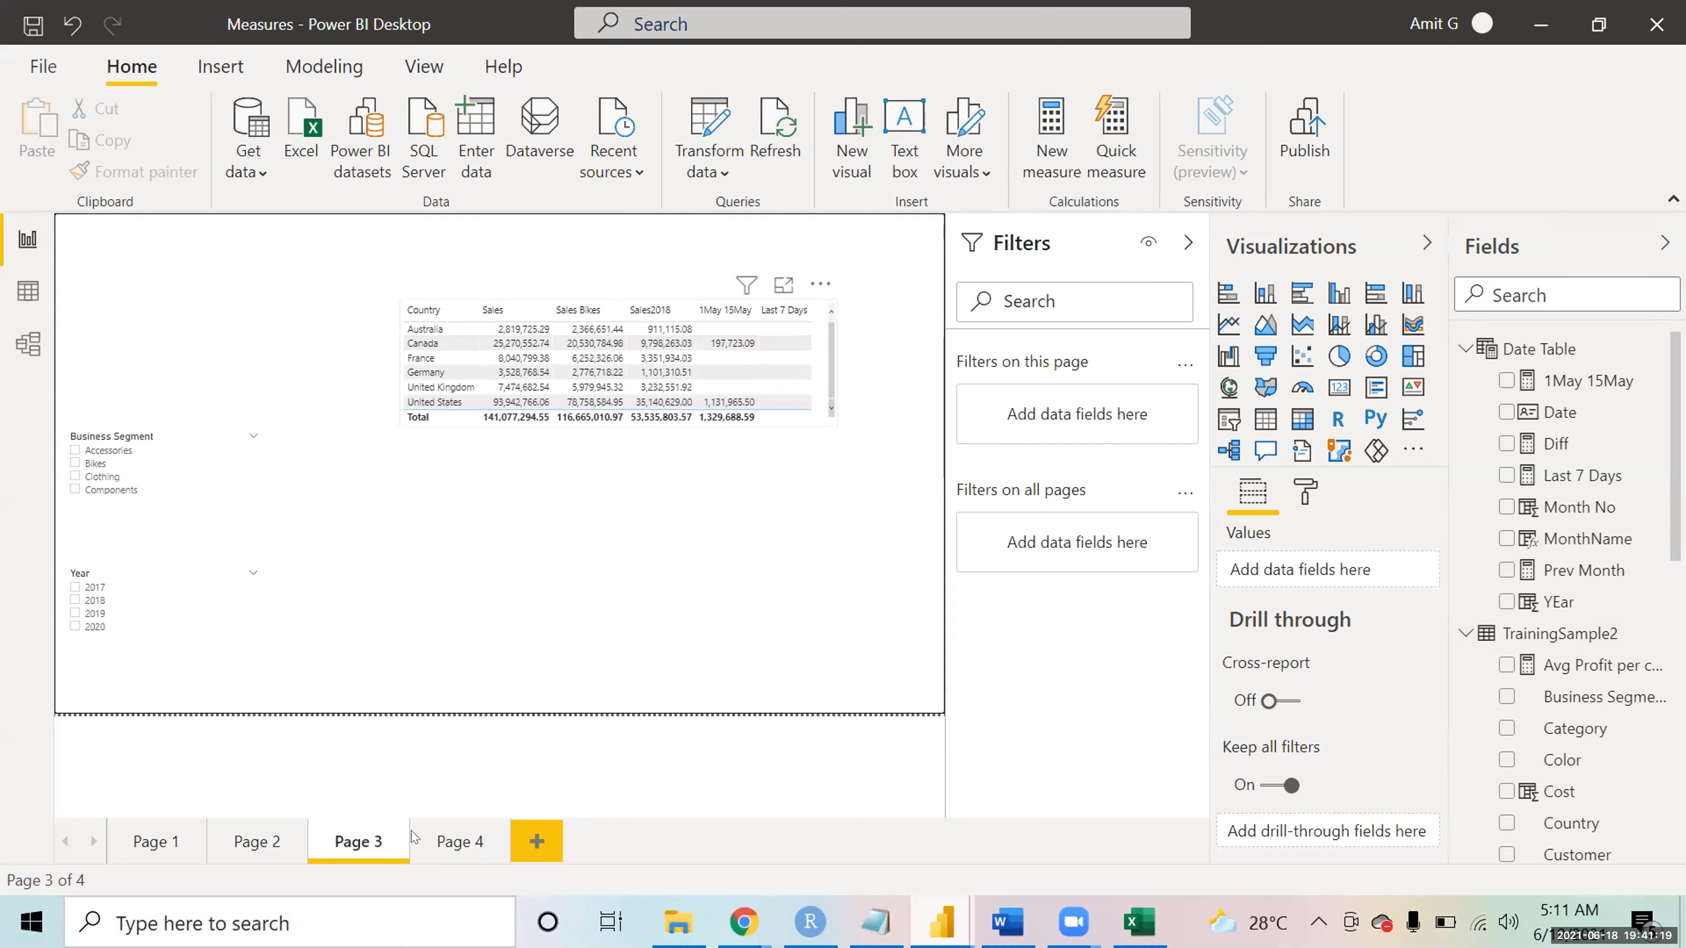
# - Insert an empty table visual on Page 4, move it slightly lower, and enlarge it to about half the page width
pyautogui.click(453, 860)
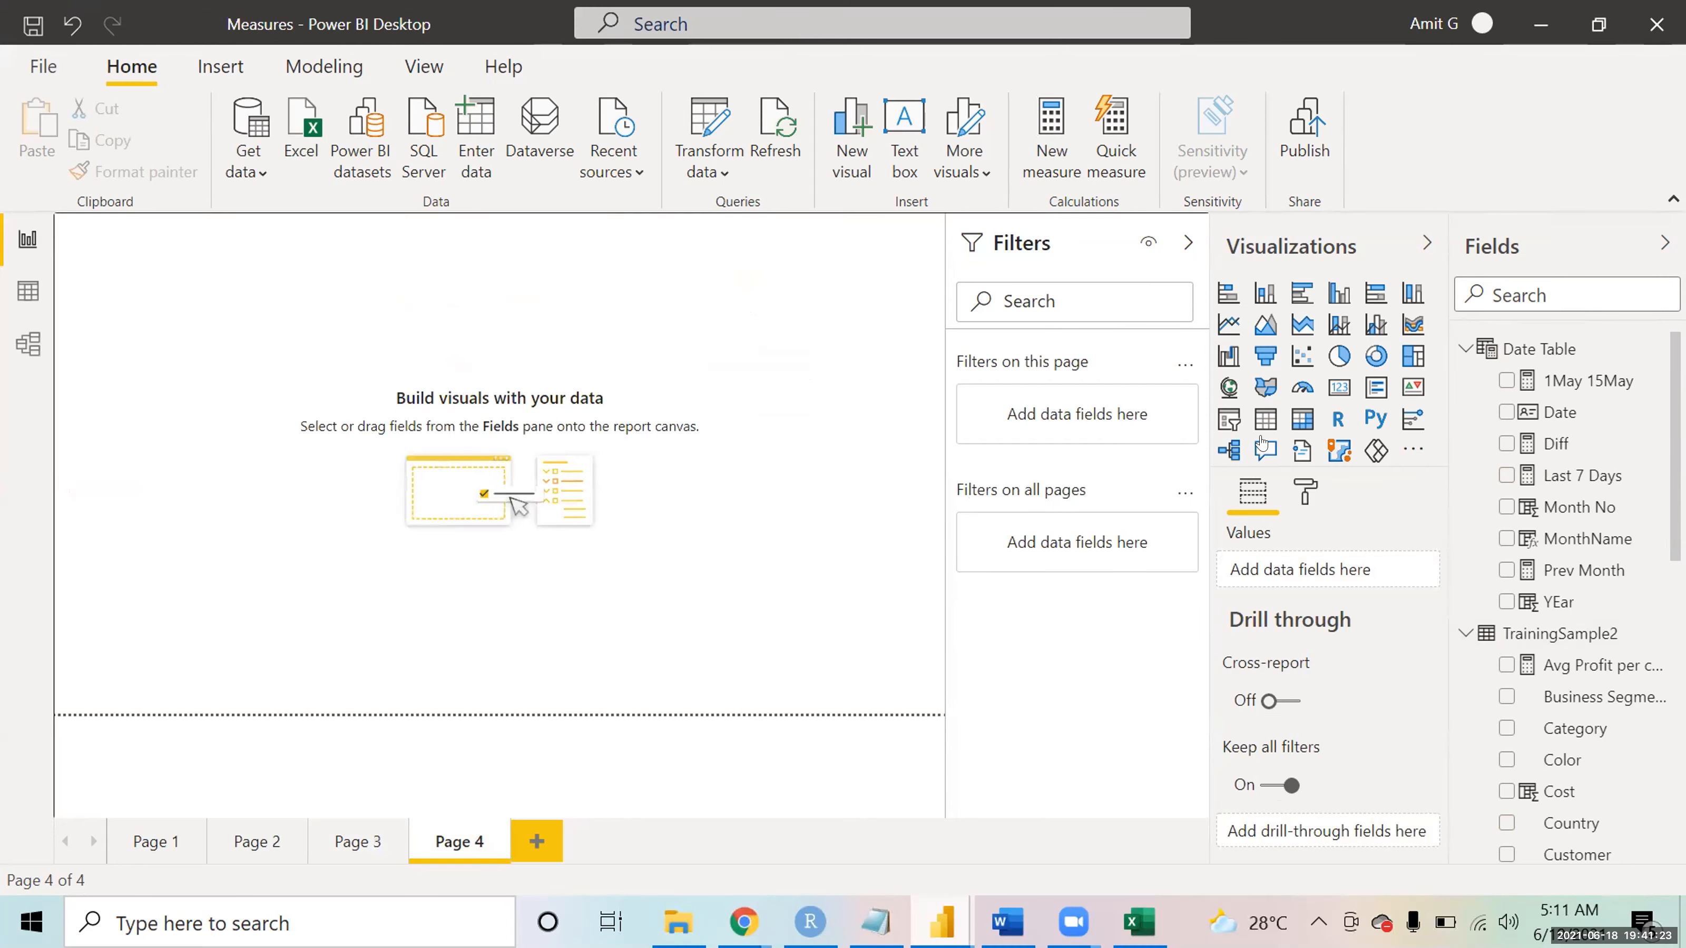
pyautogui.click(1263, 418)
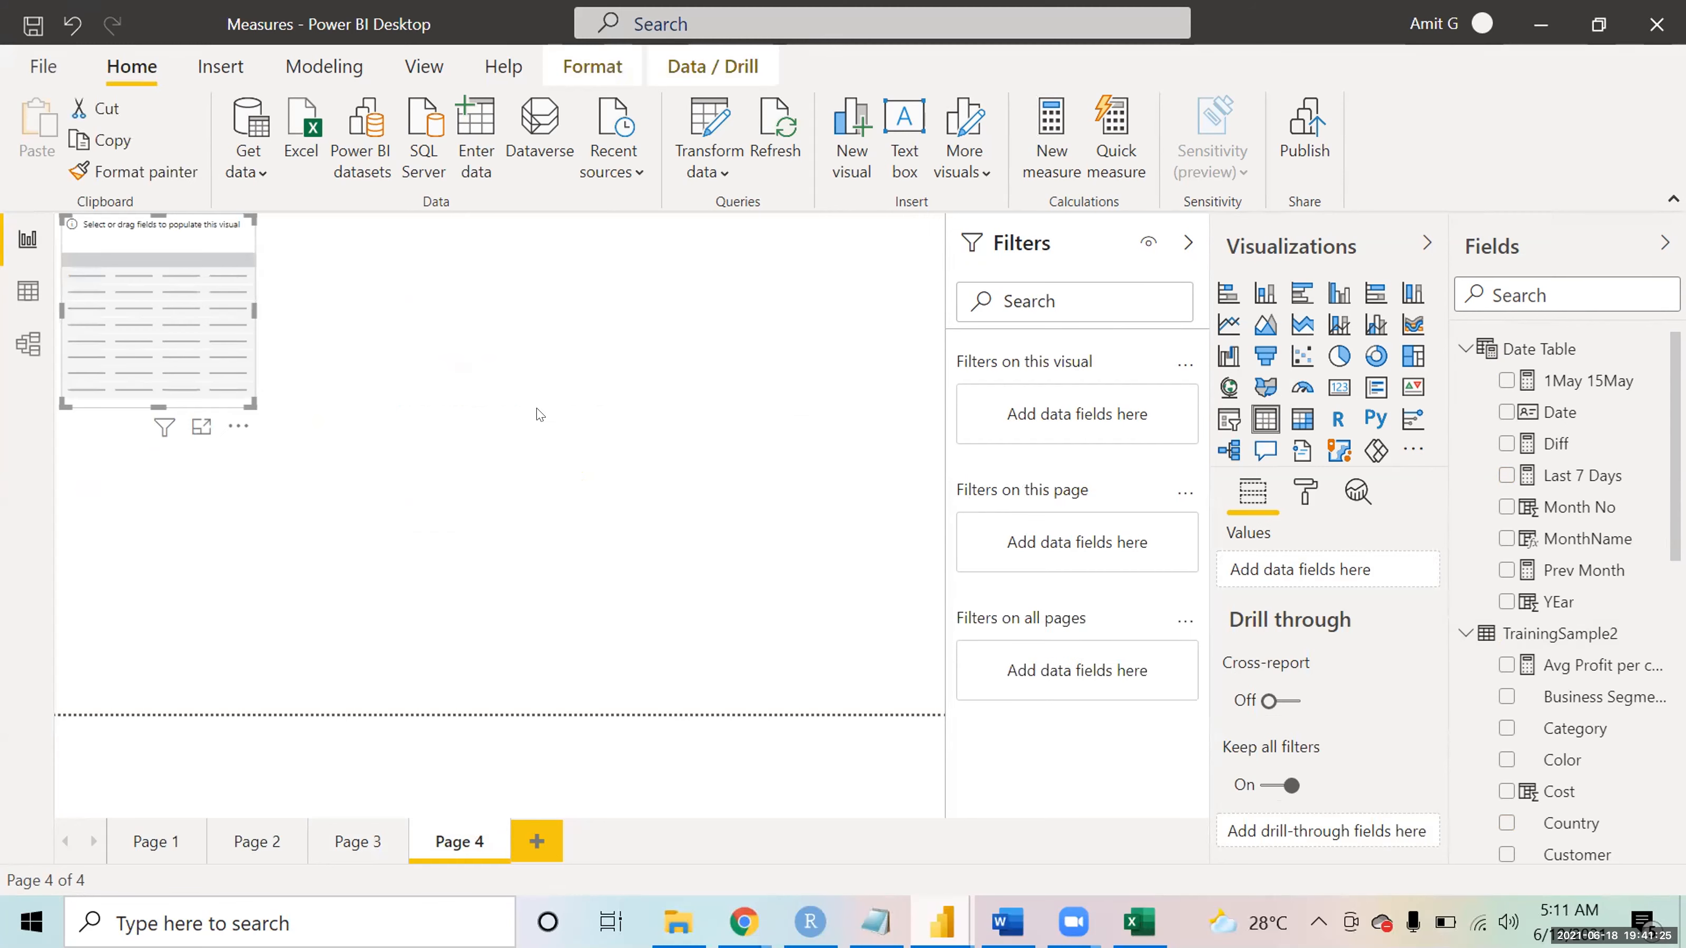
pyautogui.moveTo(188, 248); pyautogui.dragTo(208, 334)
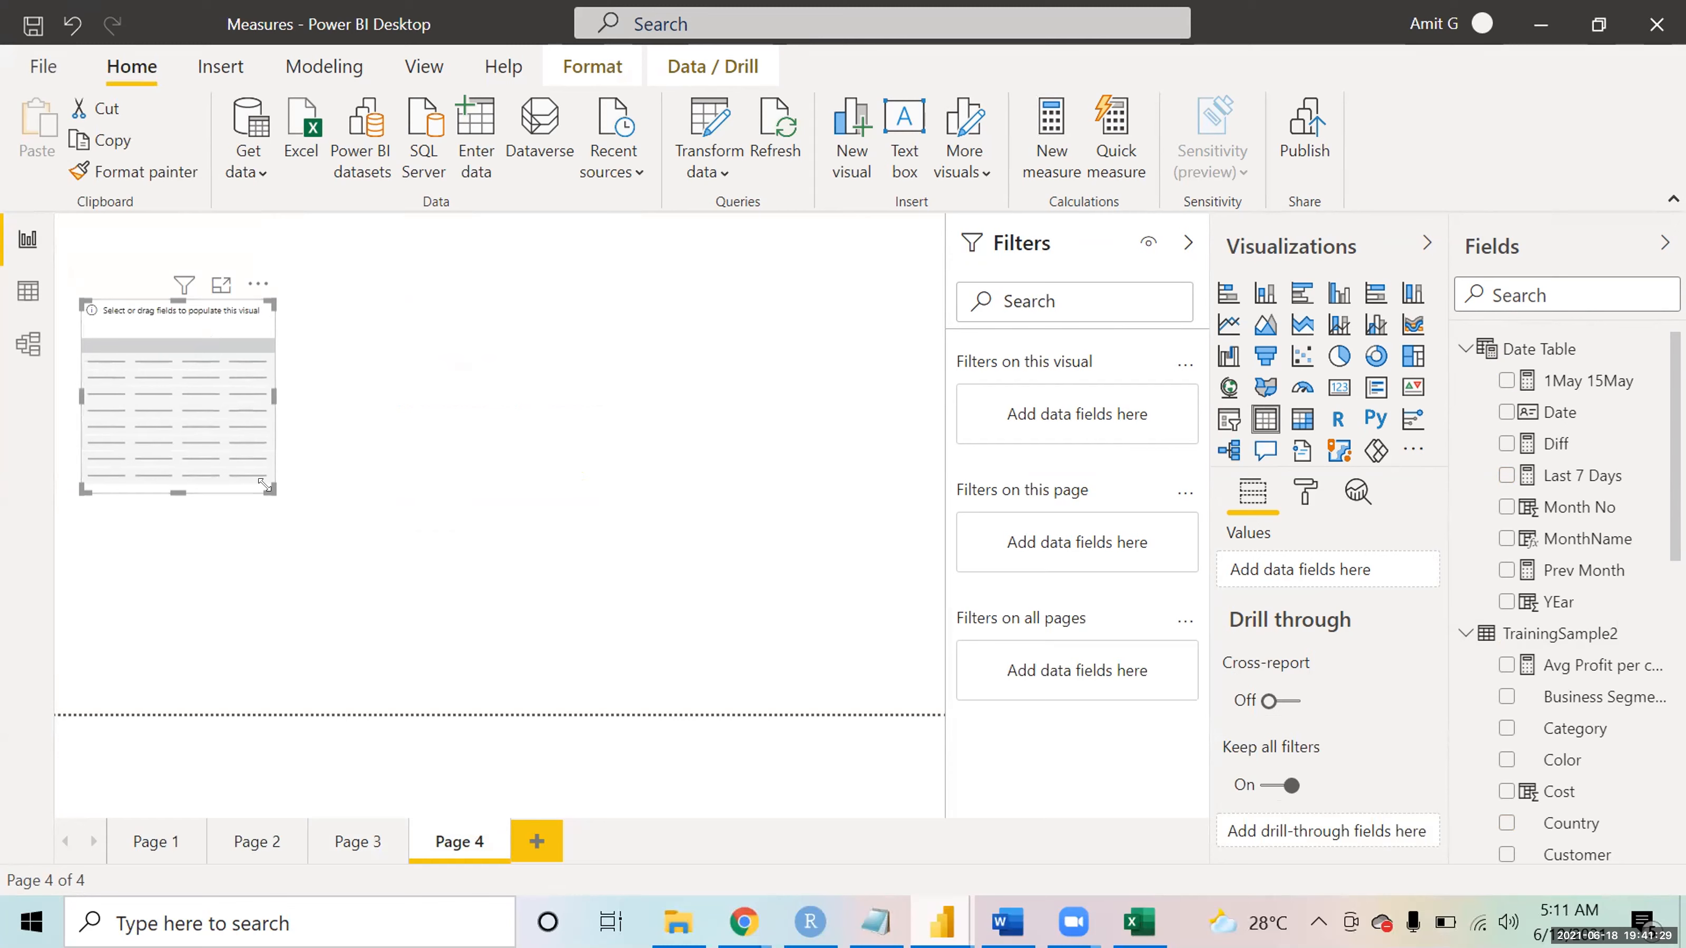
pyautogui.moveTo(370, 555); pyautogui.dragTo(498, 609)
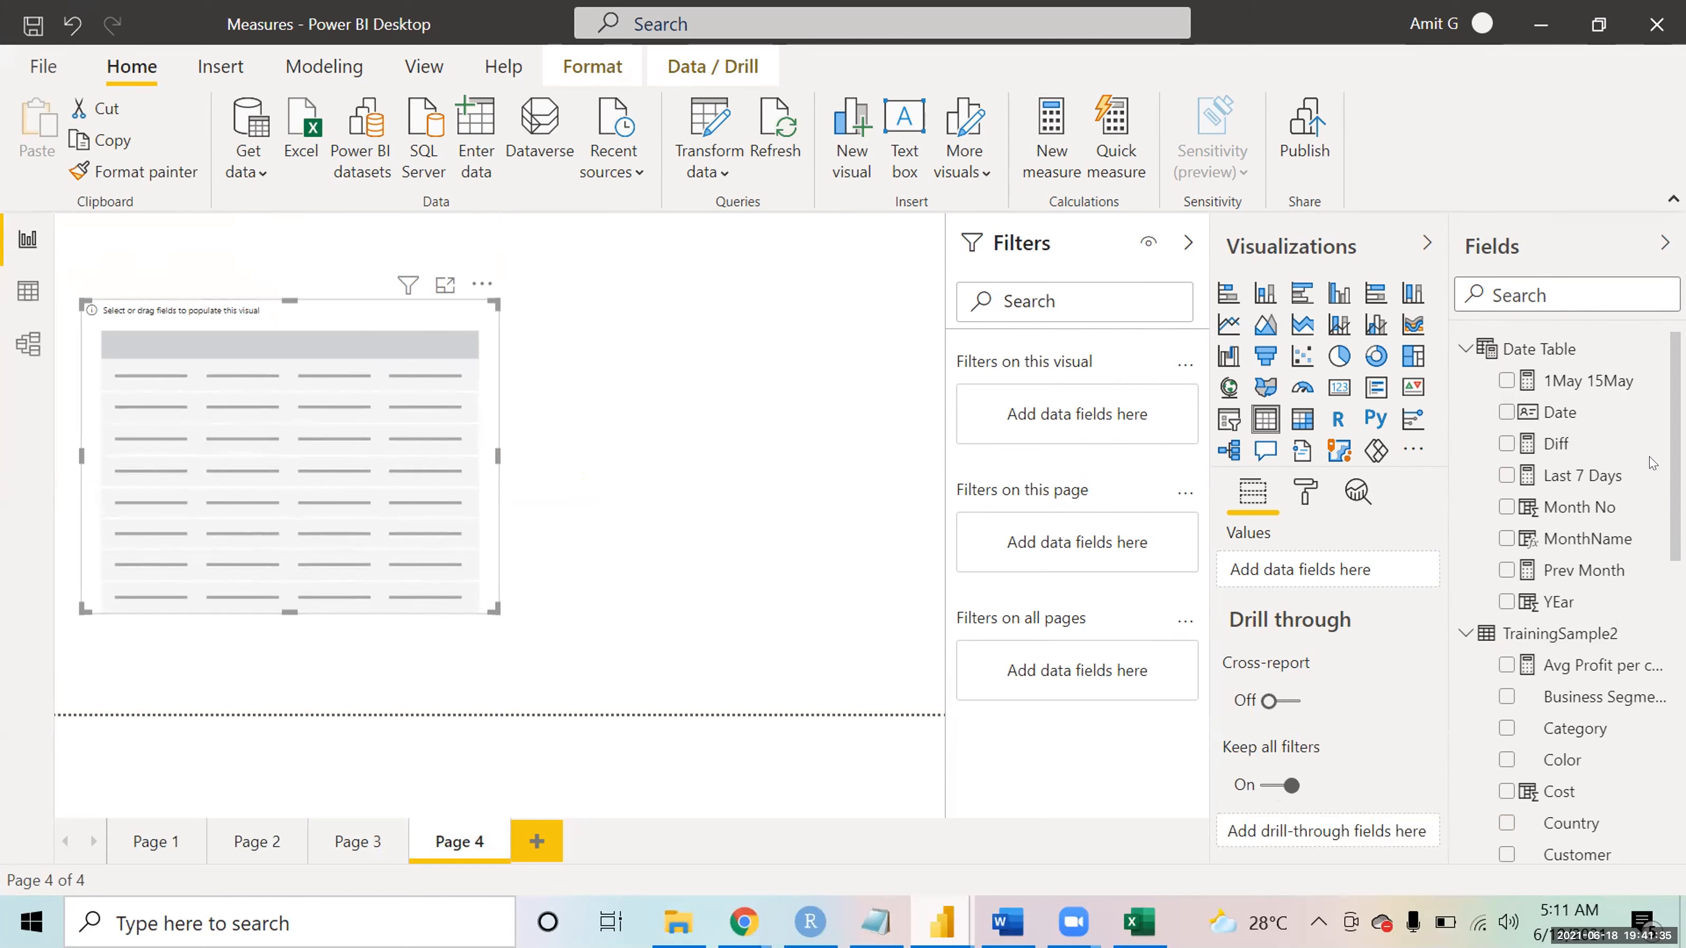
# - Convert the empty table visual to a matrix and add YEar and MonthName from Date Table as its rows
pyautogui.moveTo(1551, 603); pyautogui.dragTo(1568, 572)
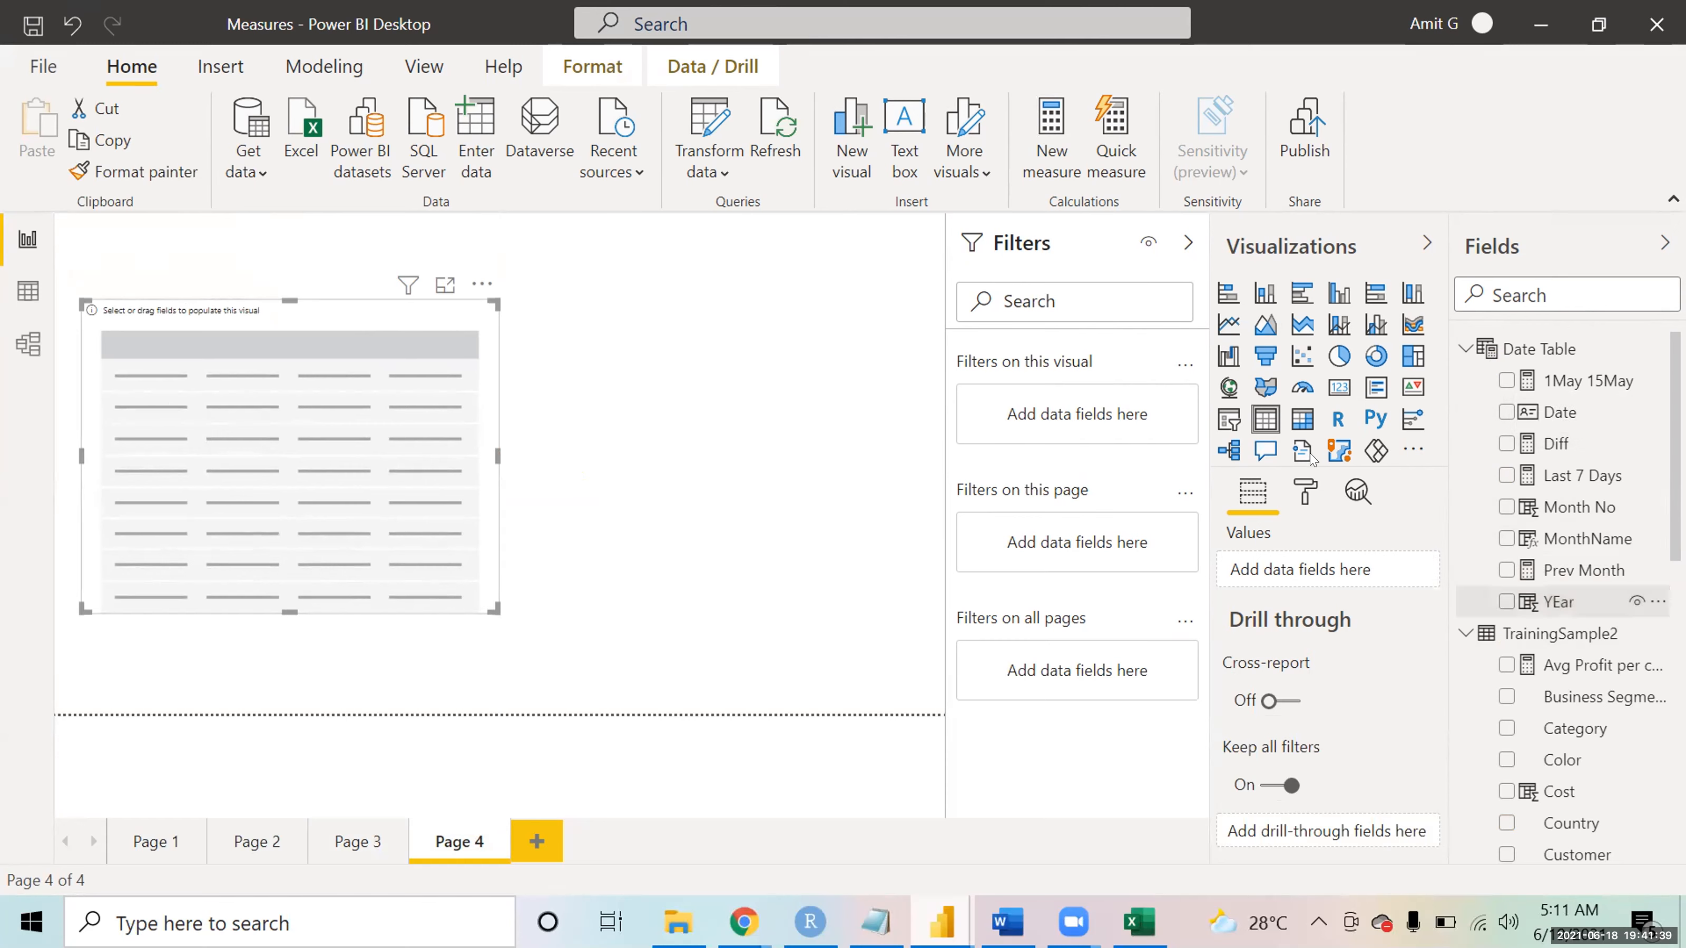
pyautogui.click(1302, 419)
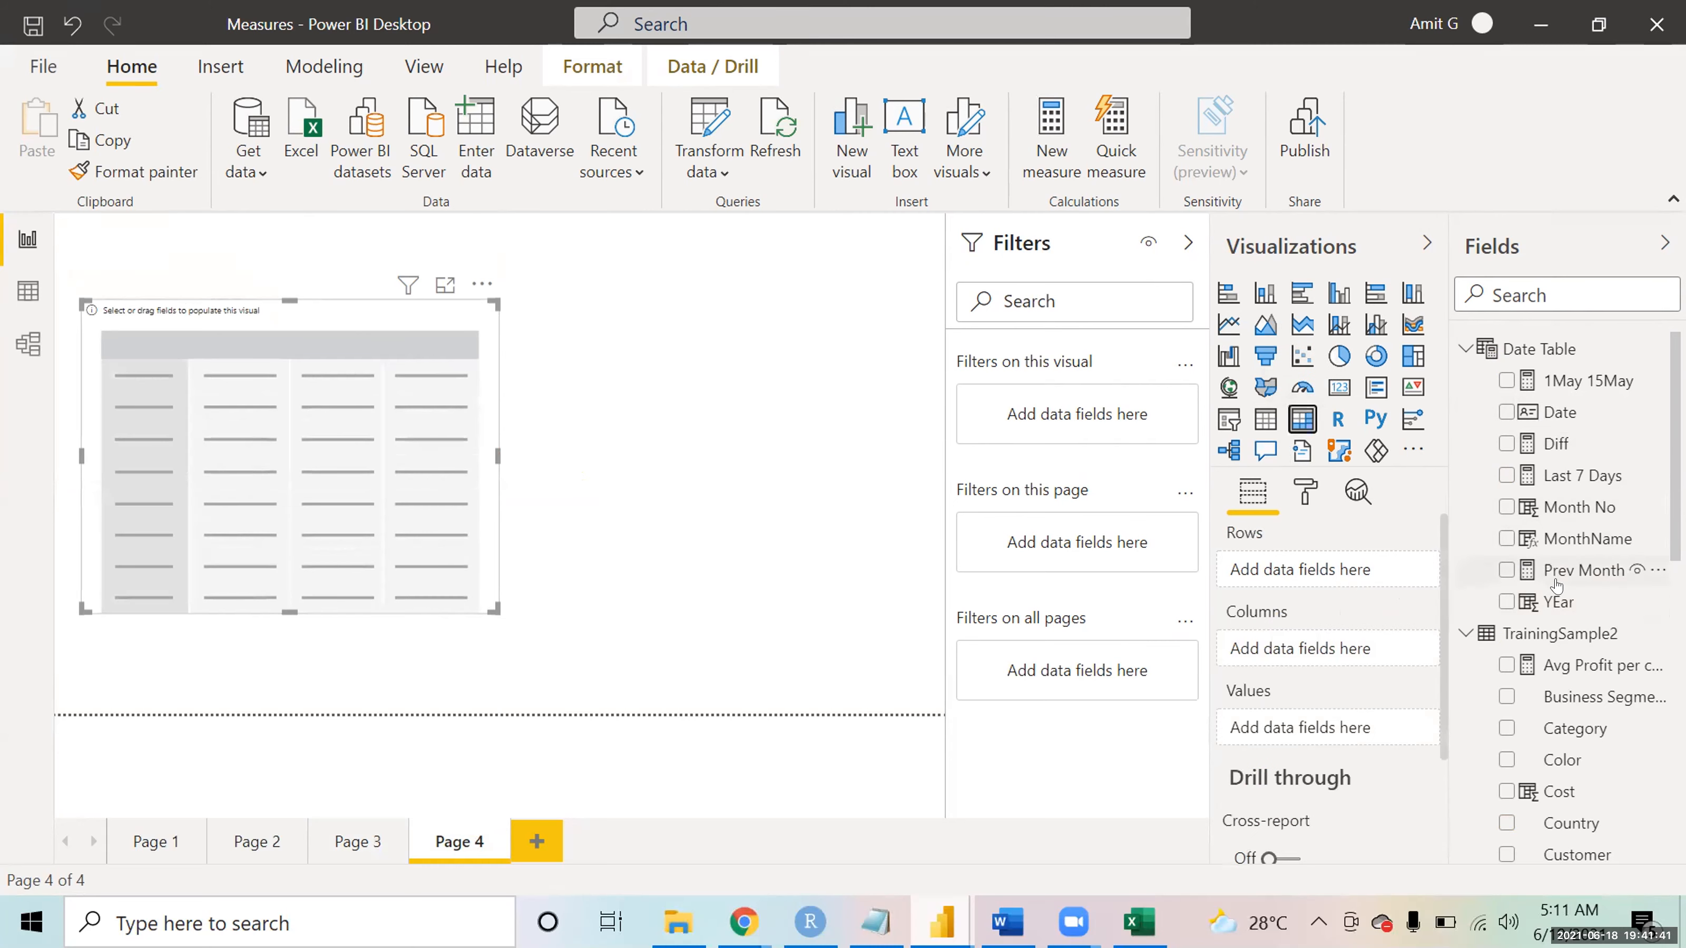
pyautogui.moveTo(1567, 602); pyautogui.dragTo(1303, 563)
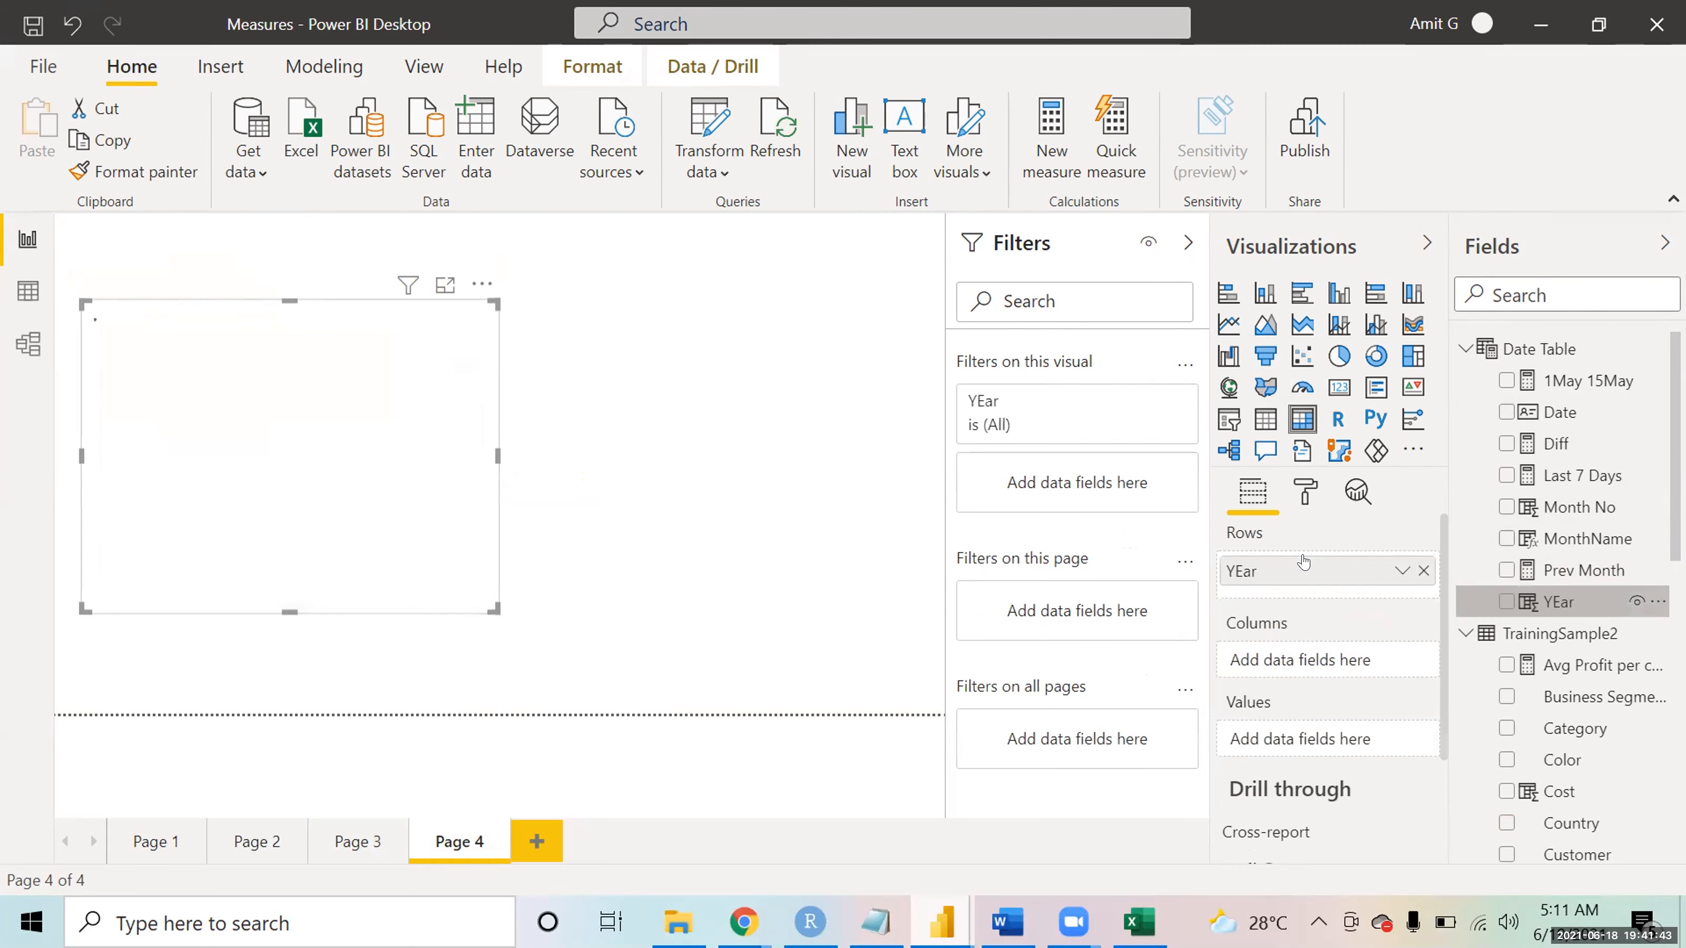
pyautogui.moveTo(1583, 538); pyautogui.dragTo(1339, 589)
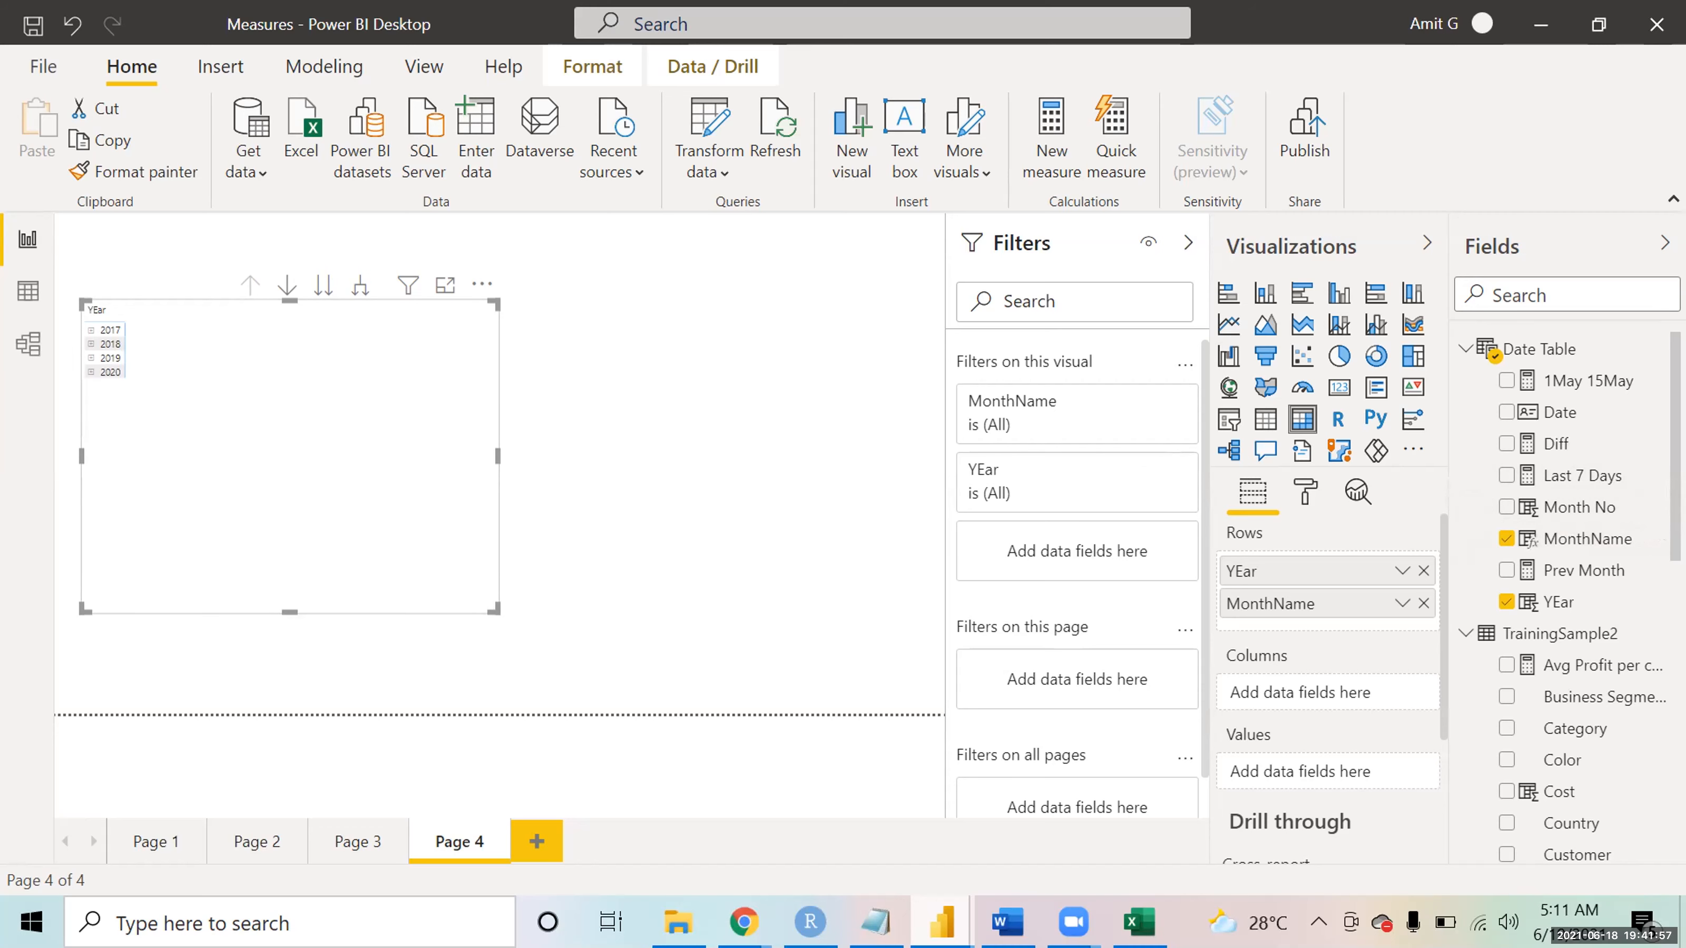
# - Add Sales from TrainingSample2 as the matrix's values and make the matrix slightly taller
pyautogui.scroll(-5, 1567, 808)
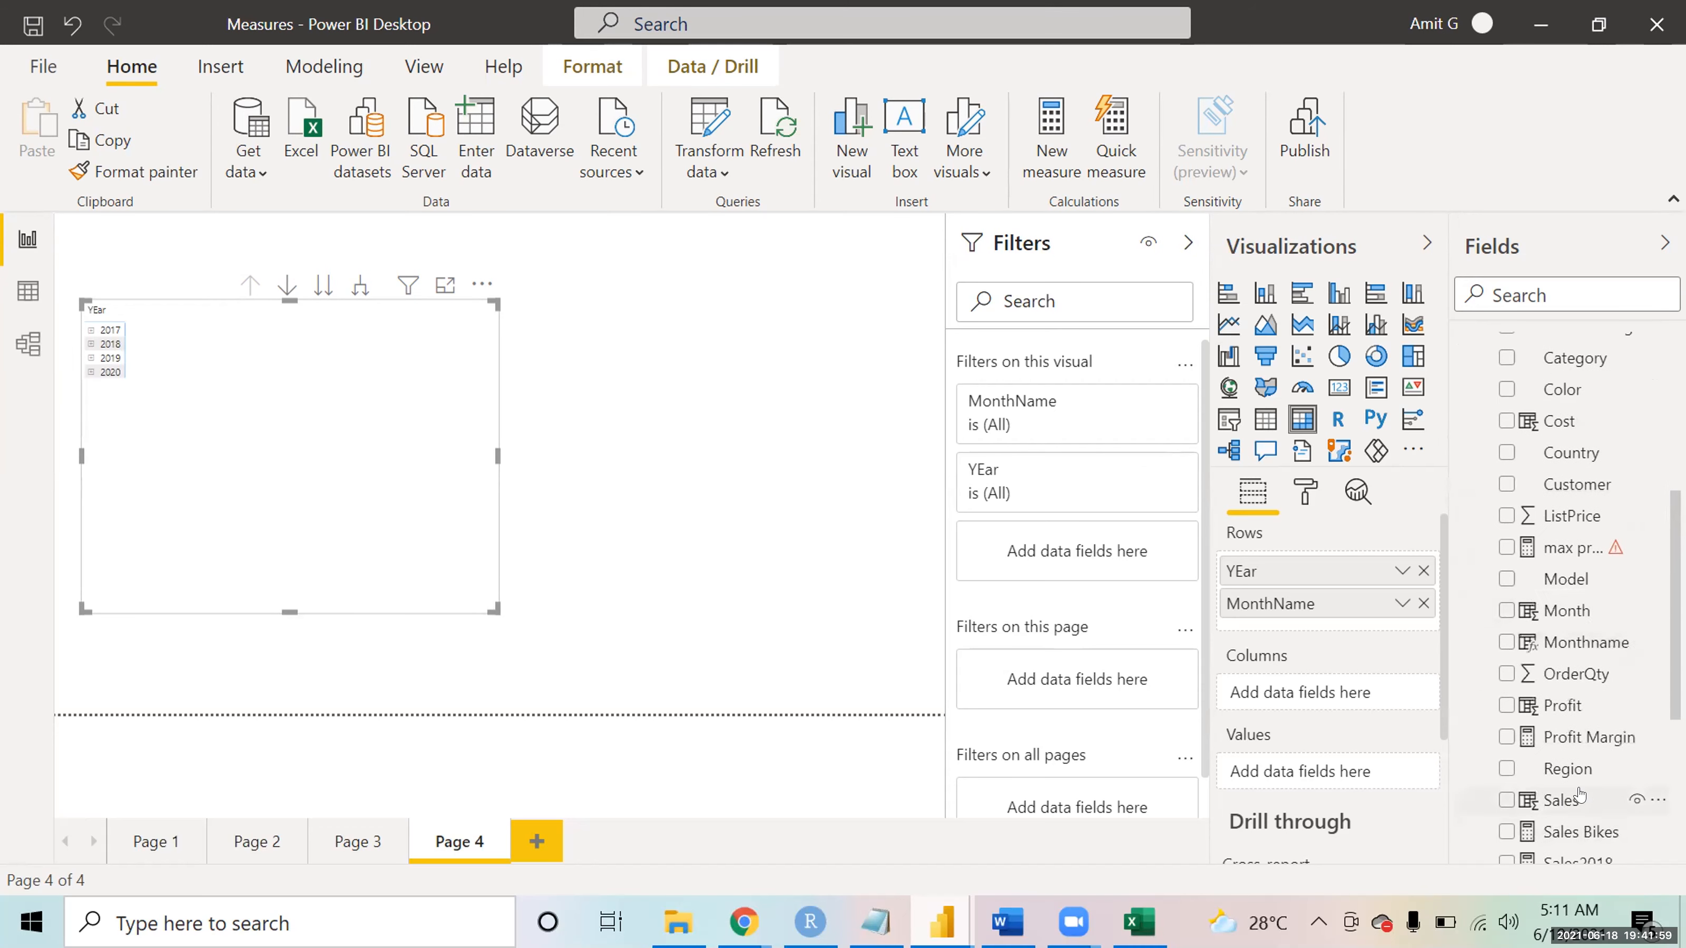
pyautogui.moveTo(1535, 797); pyautogui.dragTo(1289, 765)
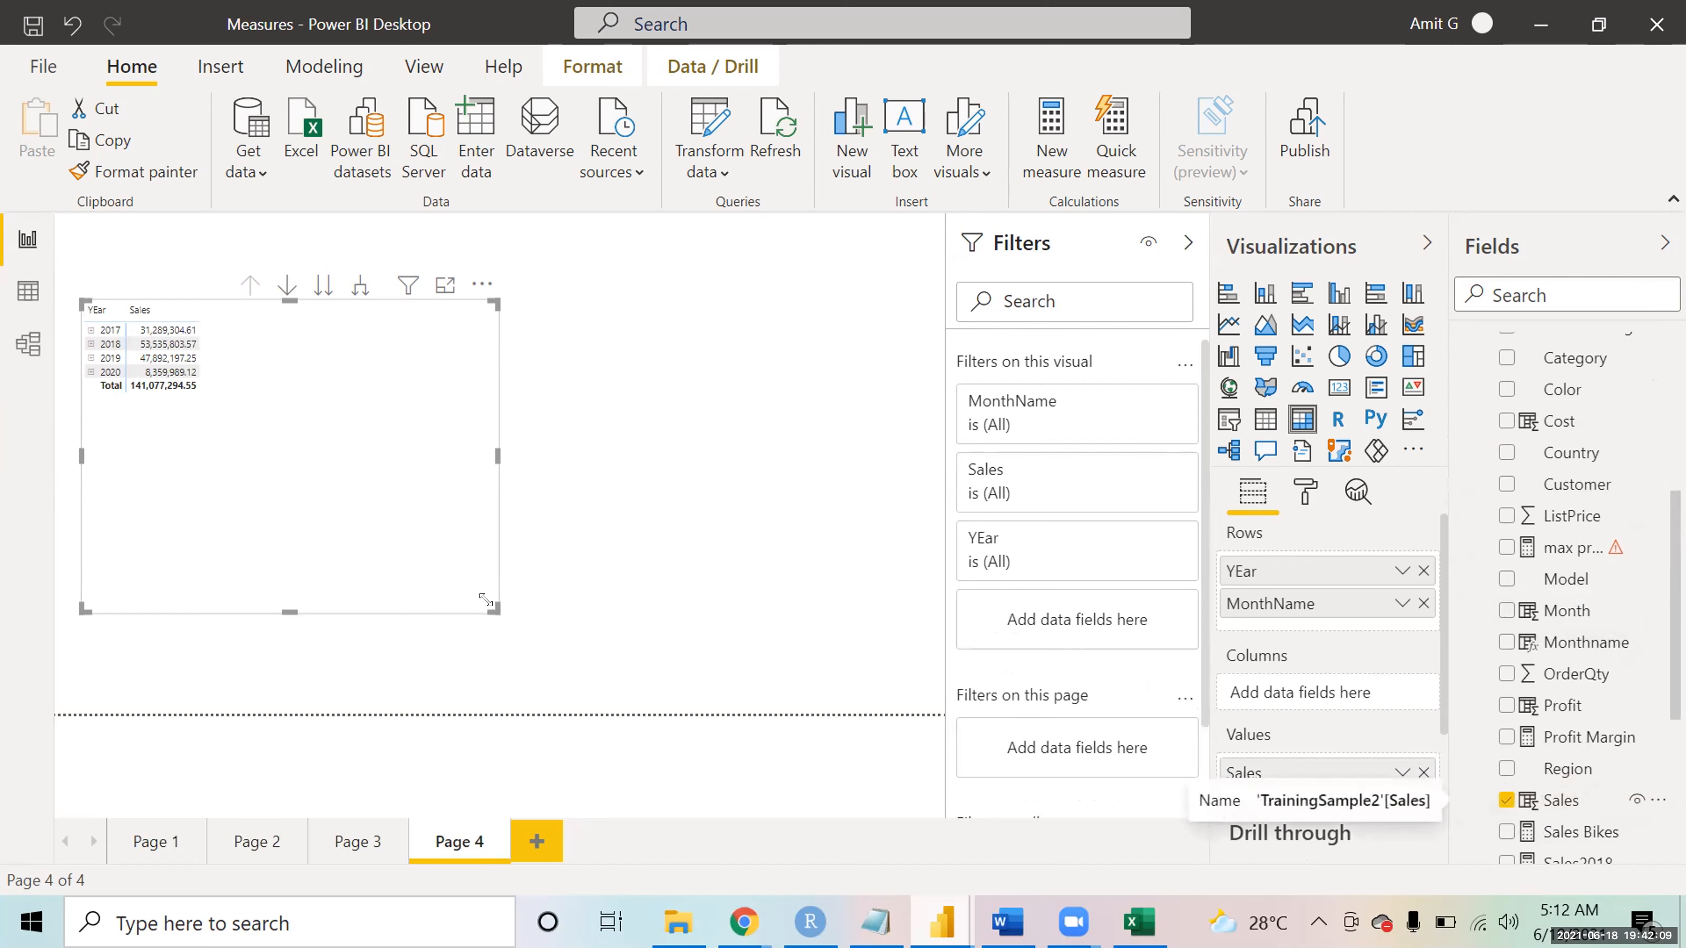
pyautogui.moveTo(487, 630); pyautogui.dragTo(490, 642)
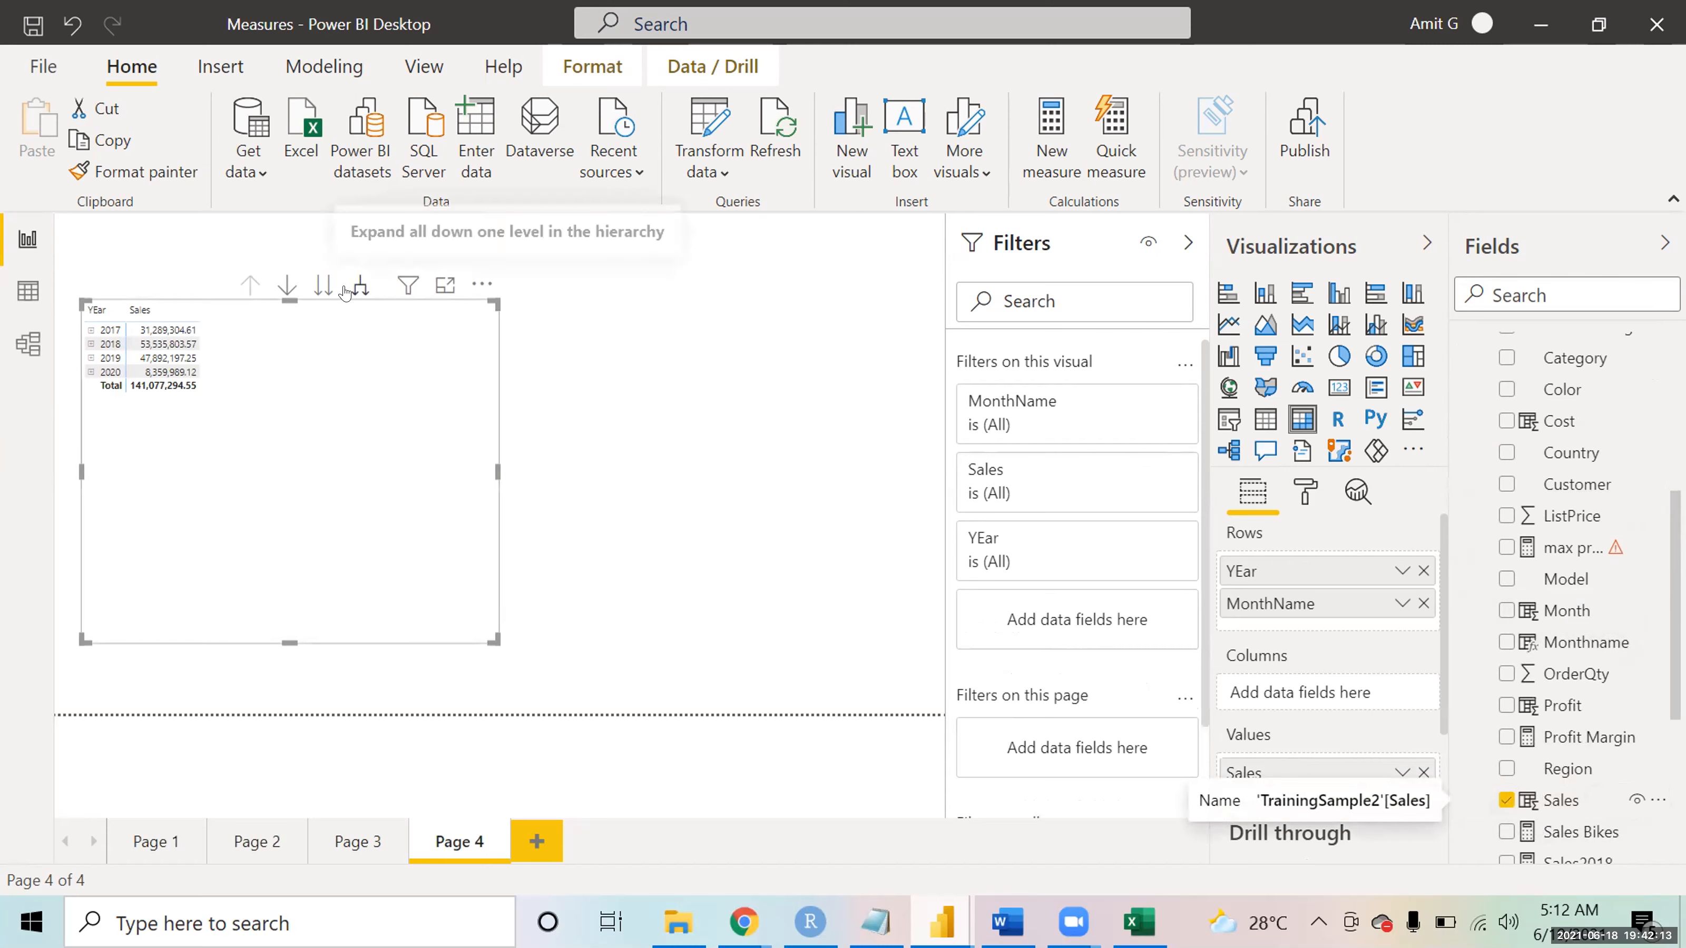
# - Expand all matrix rows down to the month level and widen the YEar column
pyautogui.click(345, 292)
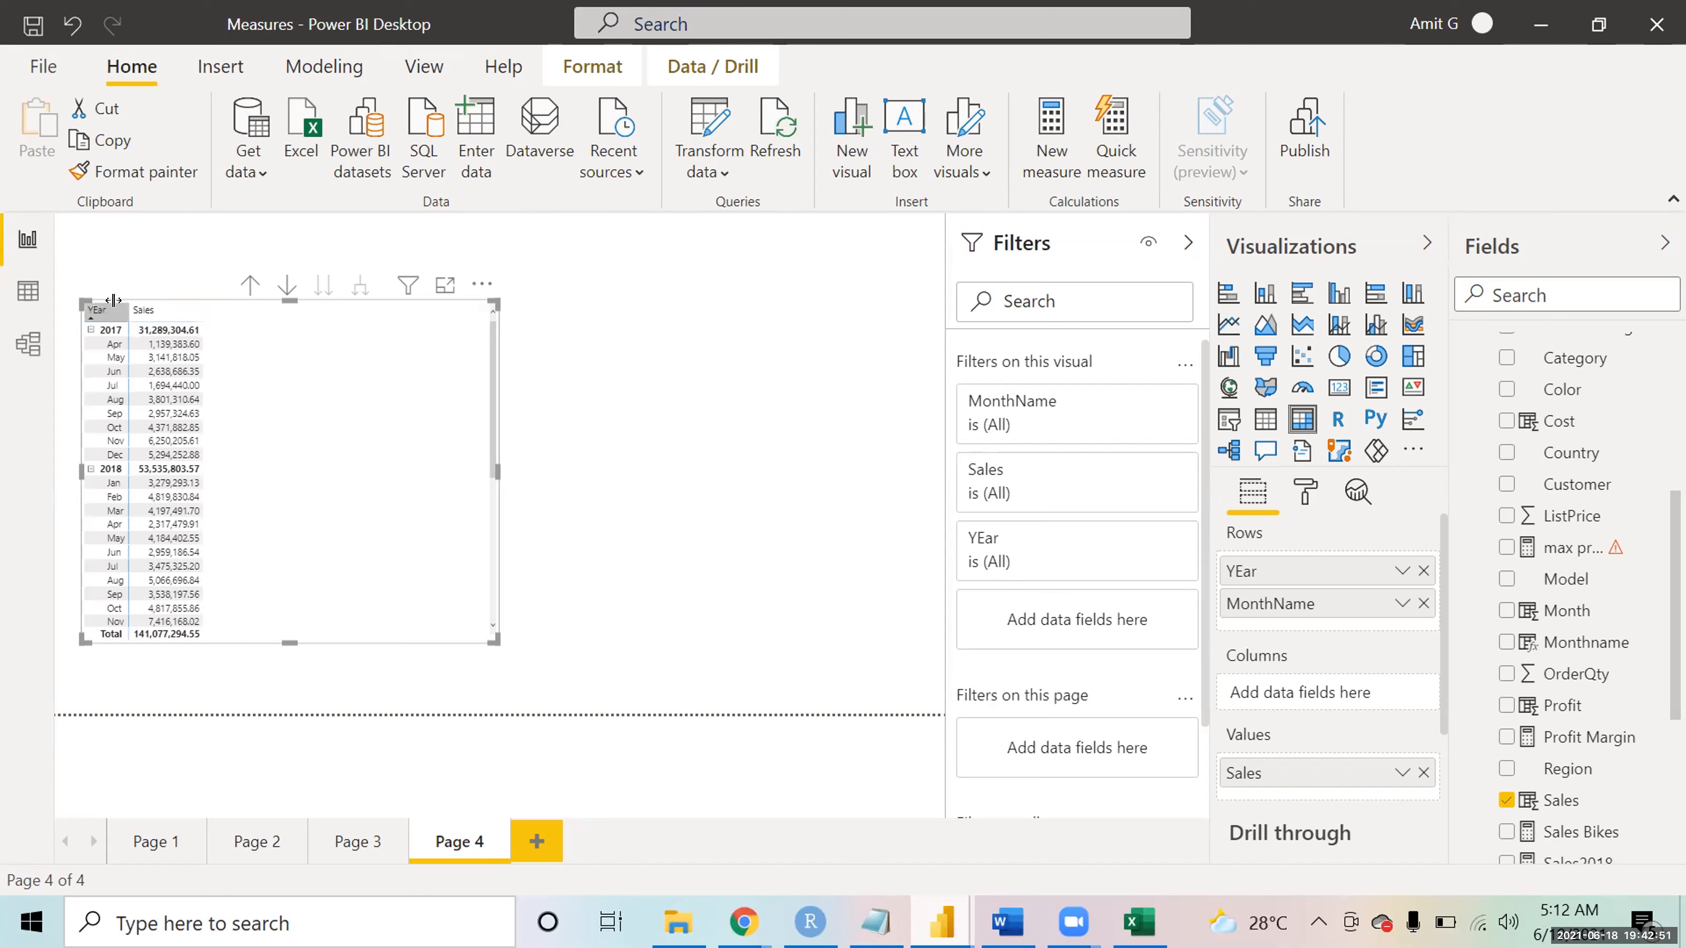
pyautogui.moveTo(113, 300); pyautogui.dragTo(142, 301)
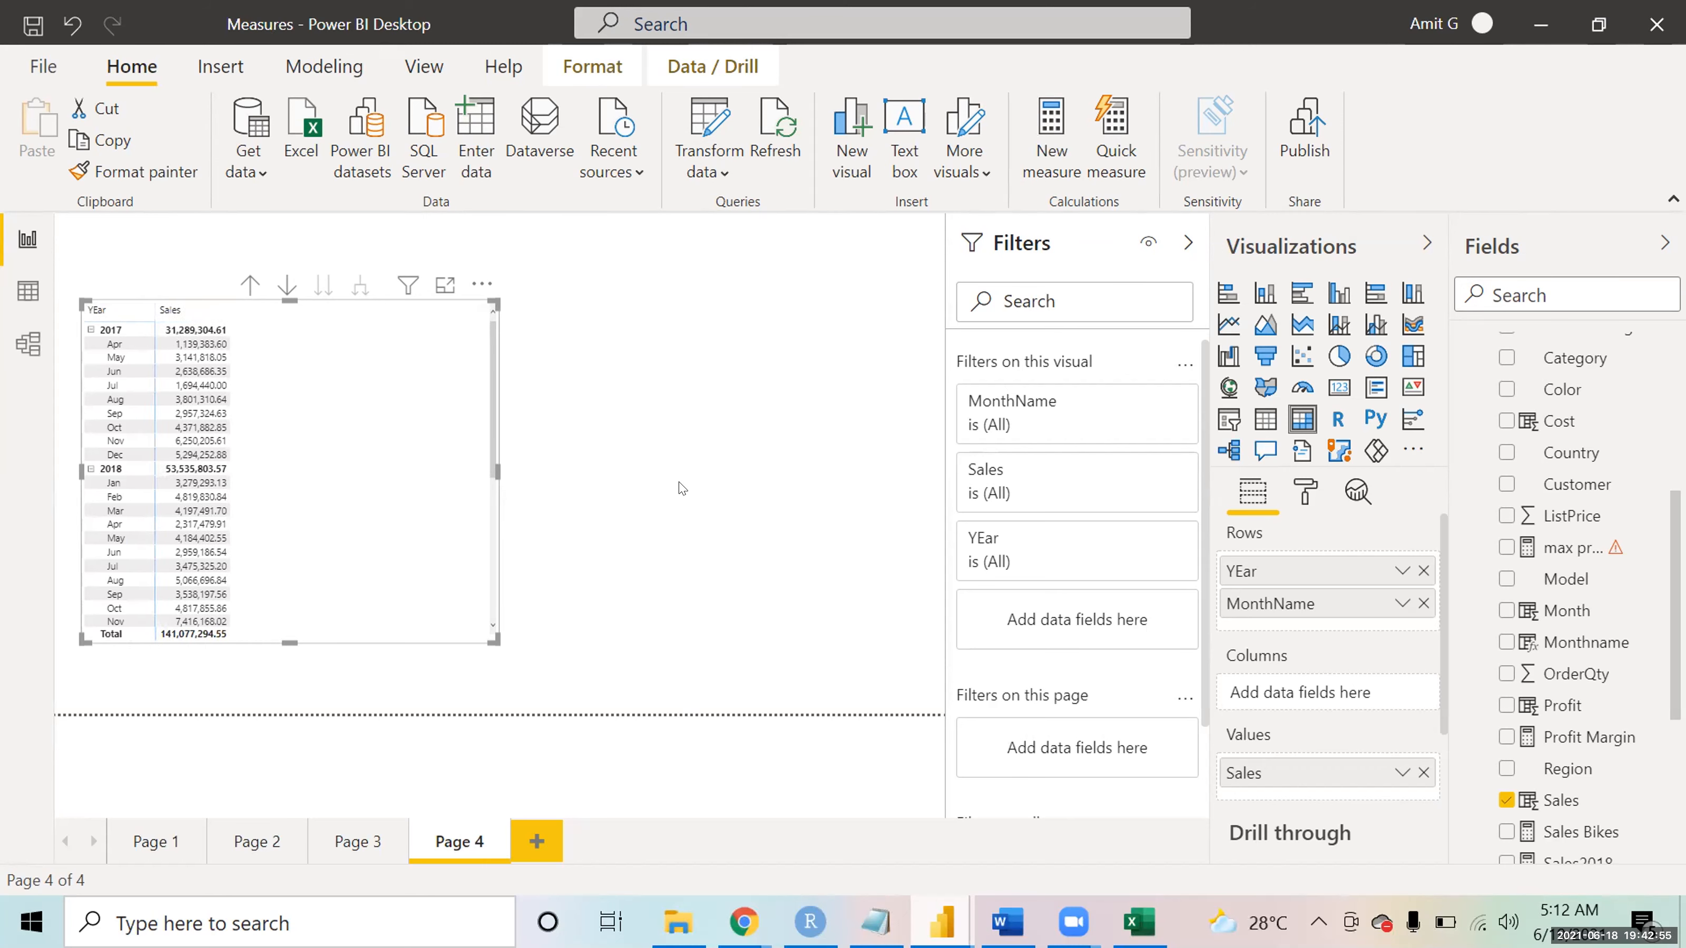
pyautogui.moveTo(493, 362)
pyautogui.mouseDown()
pyautogui.moveTo(493, 390)
pyautogui.moveTo(496, 340)
pyautogui.mouseUp()
# - Show the matrix in focus mode and look through its monthly sales rows
pyautogui.click(438, 287)
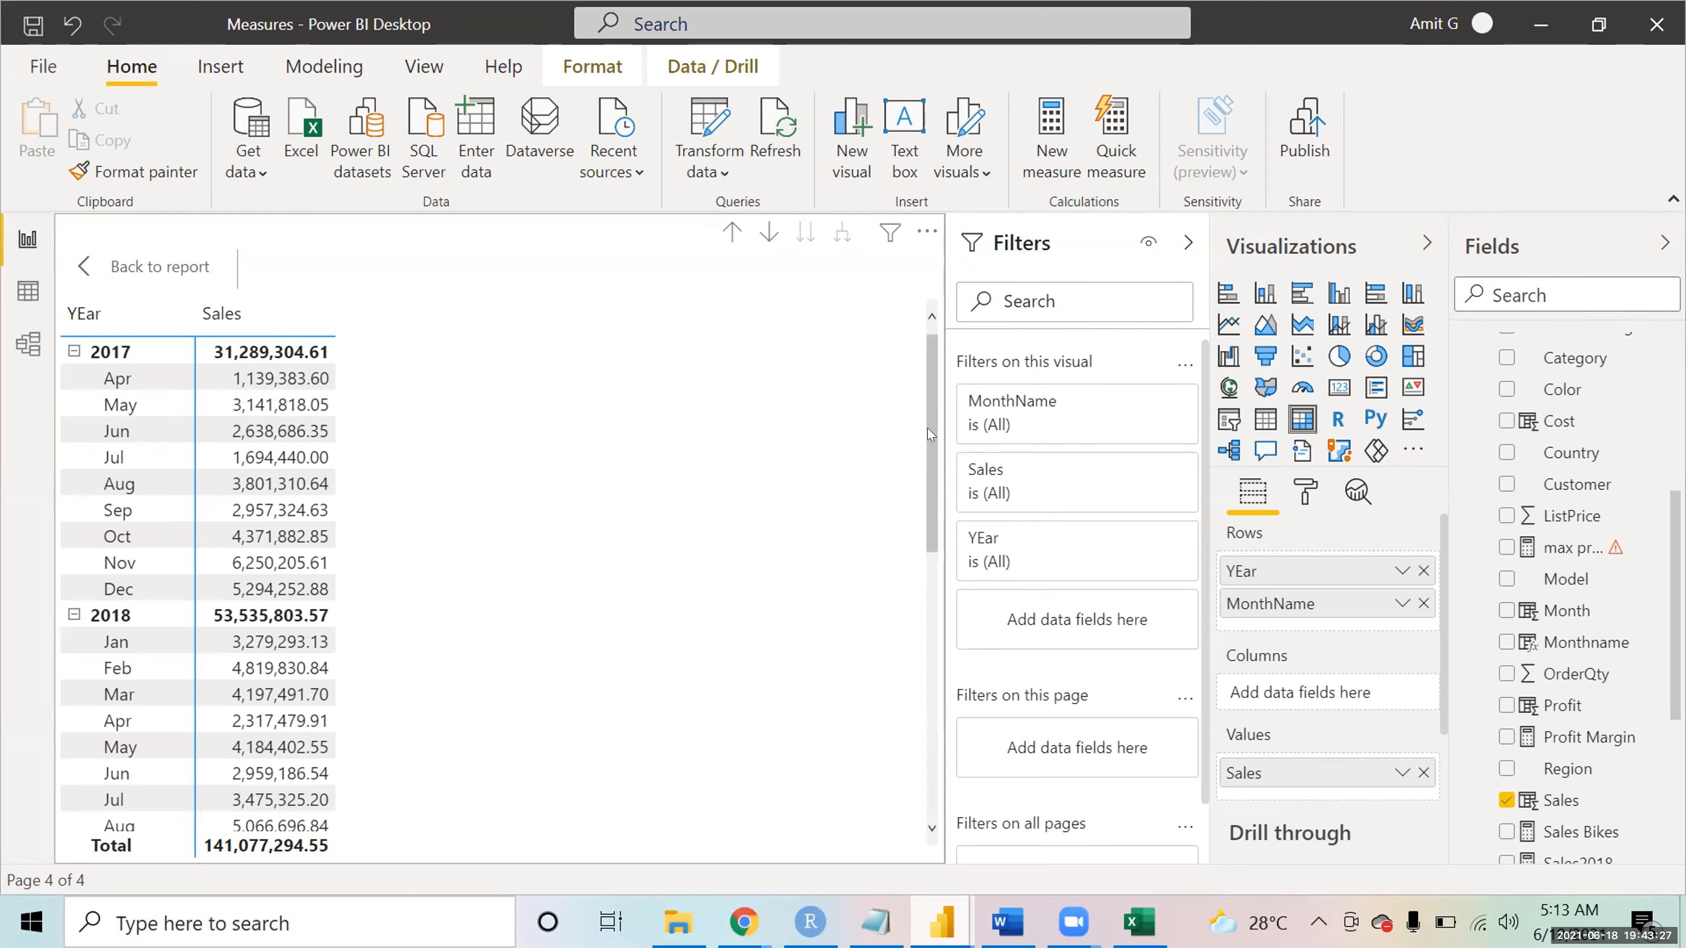
pyautogui.moveTo(929, 434)
pyautogui.mouseDown()
pyautogui.moveTo(930, 490)
pyautogui.moveTo(930, 400)
pyautogui.mouseUp()
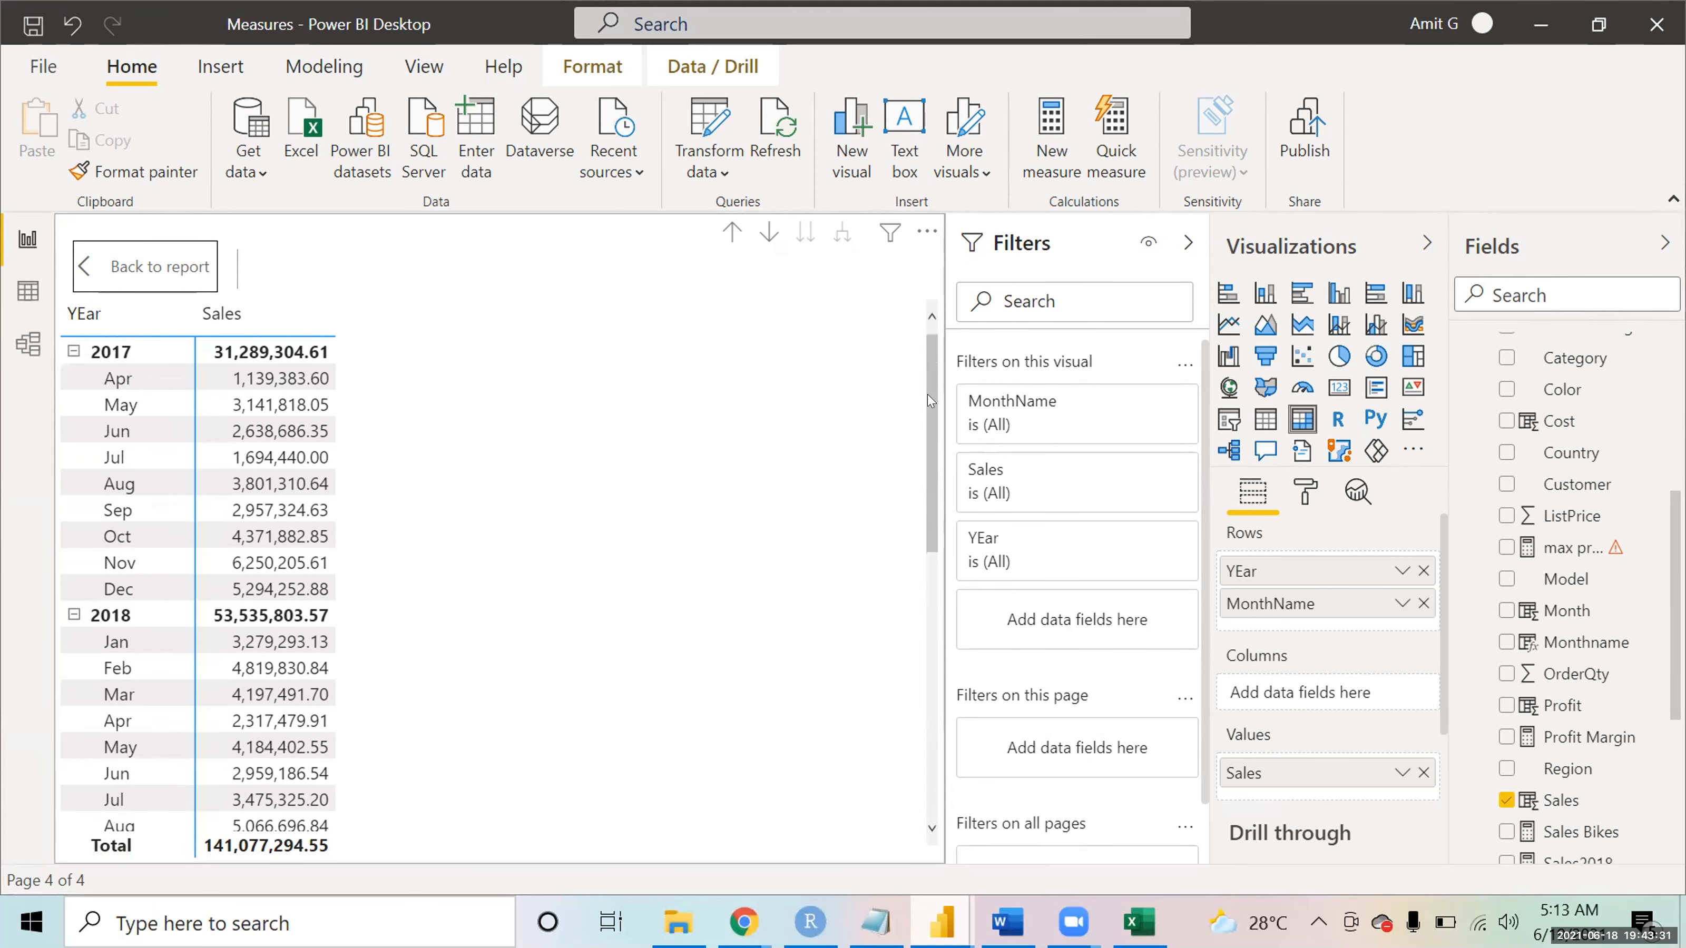
pyautogui.moveTo(930, 400)
pyautogui.mouseDown()
pyautogui.moveTo(930, 508)
pyautogui.moveTo(932, 398)
pyautogui.mouseUp()
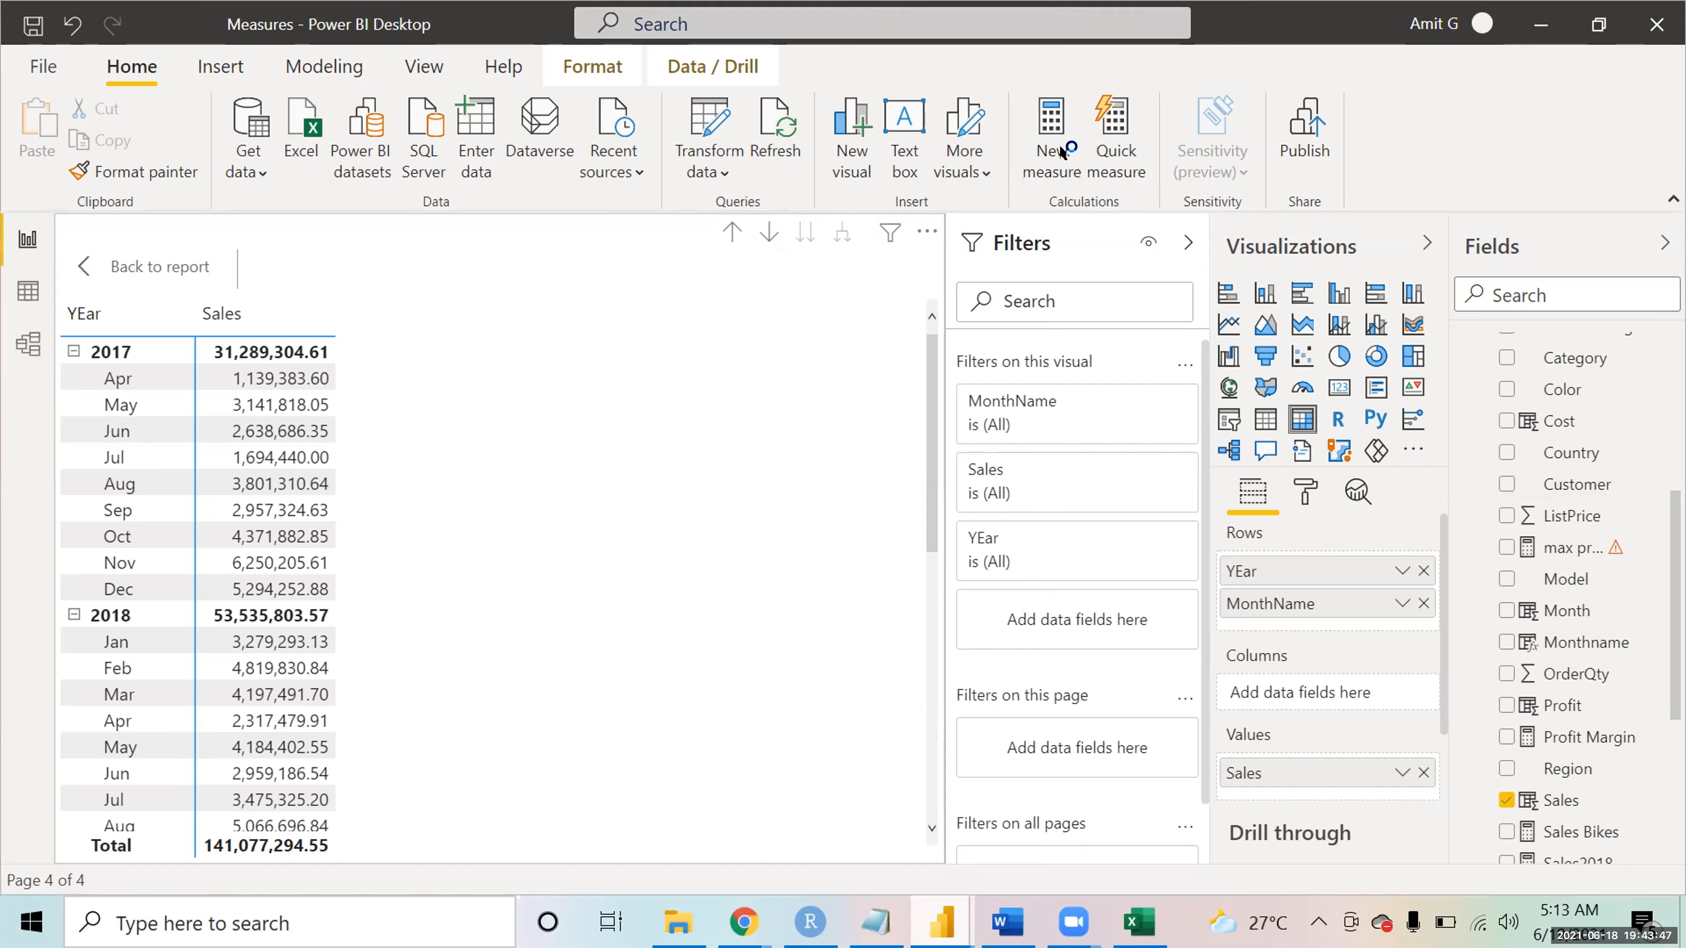
# - Create a measure named Prev Month and start its formula with CALCULATE(SUM(TrainingSample2[Sales]
pyautogui.click(907, 130)
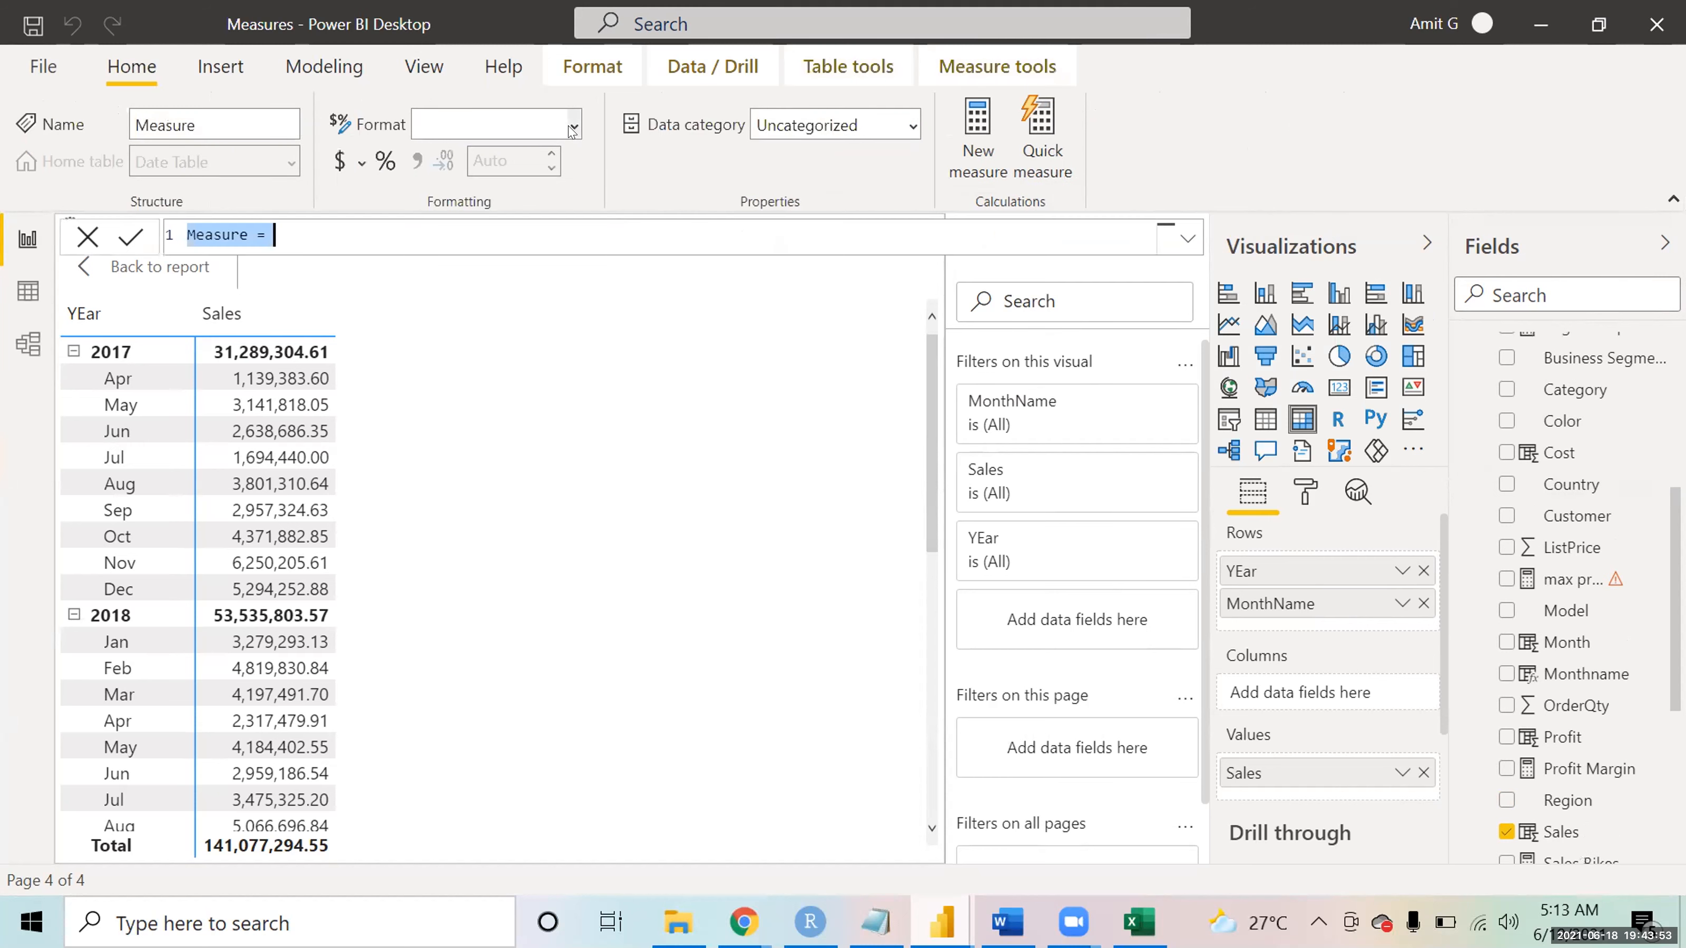
pyautogui.write('Pre')
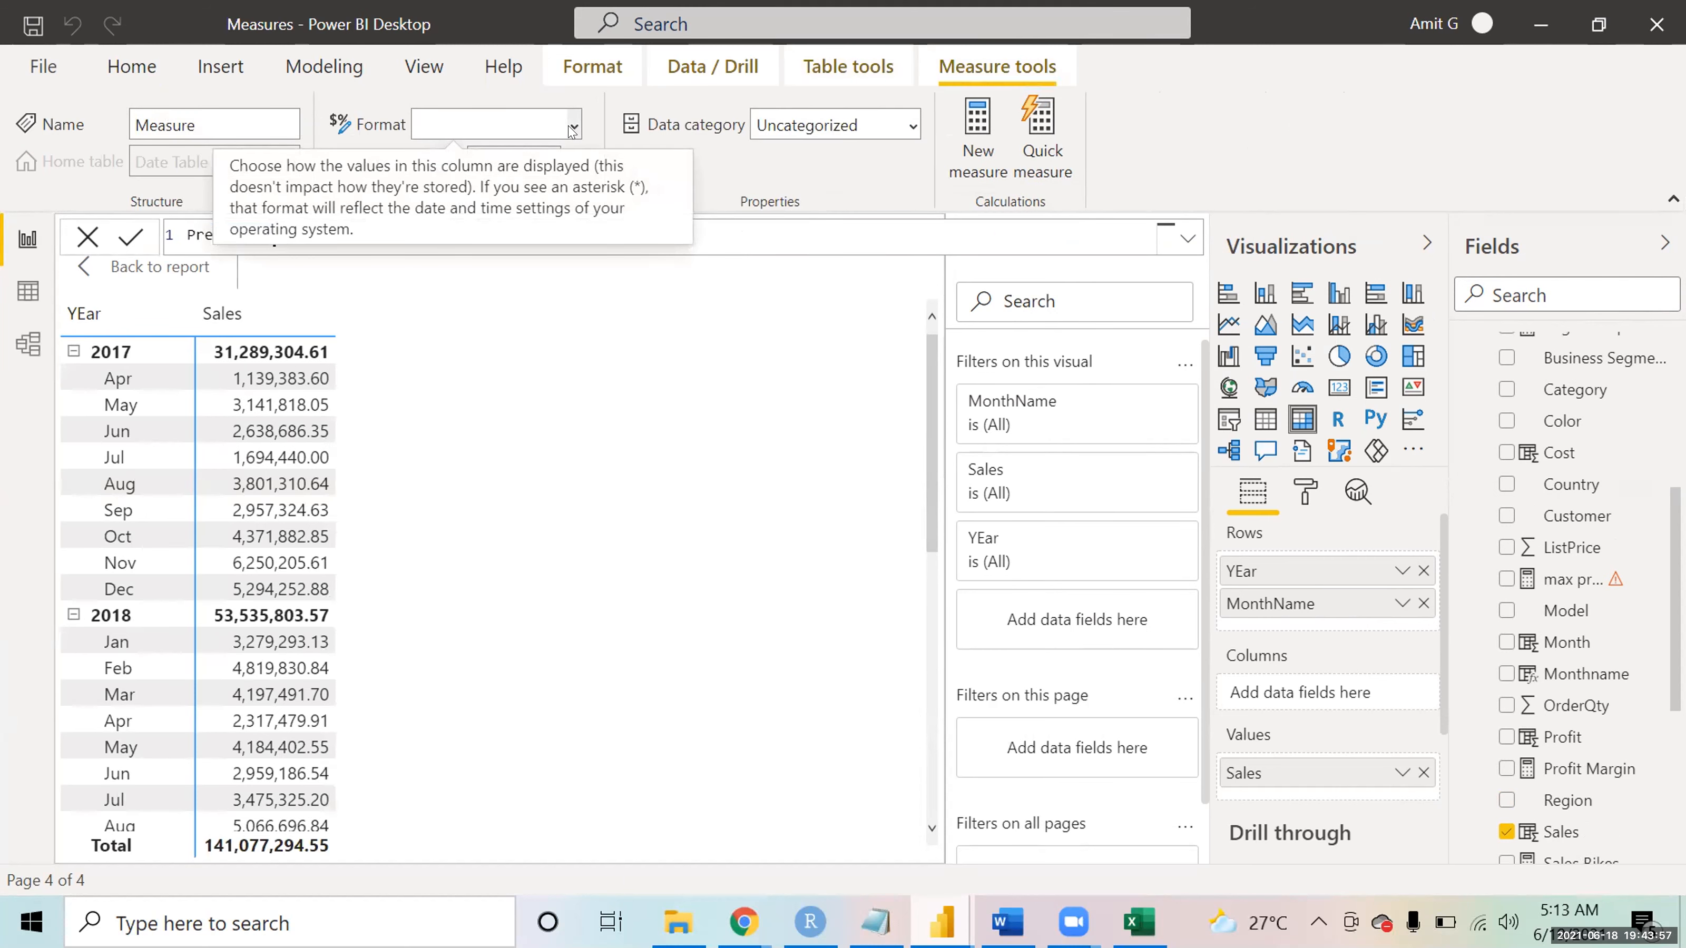
pyautogui.write('v Month')
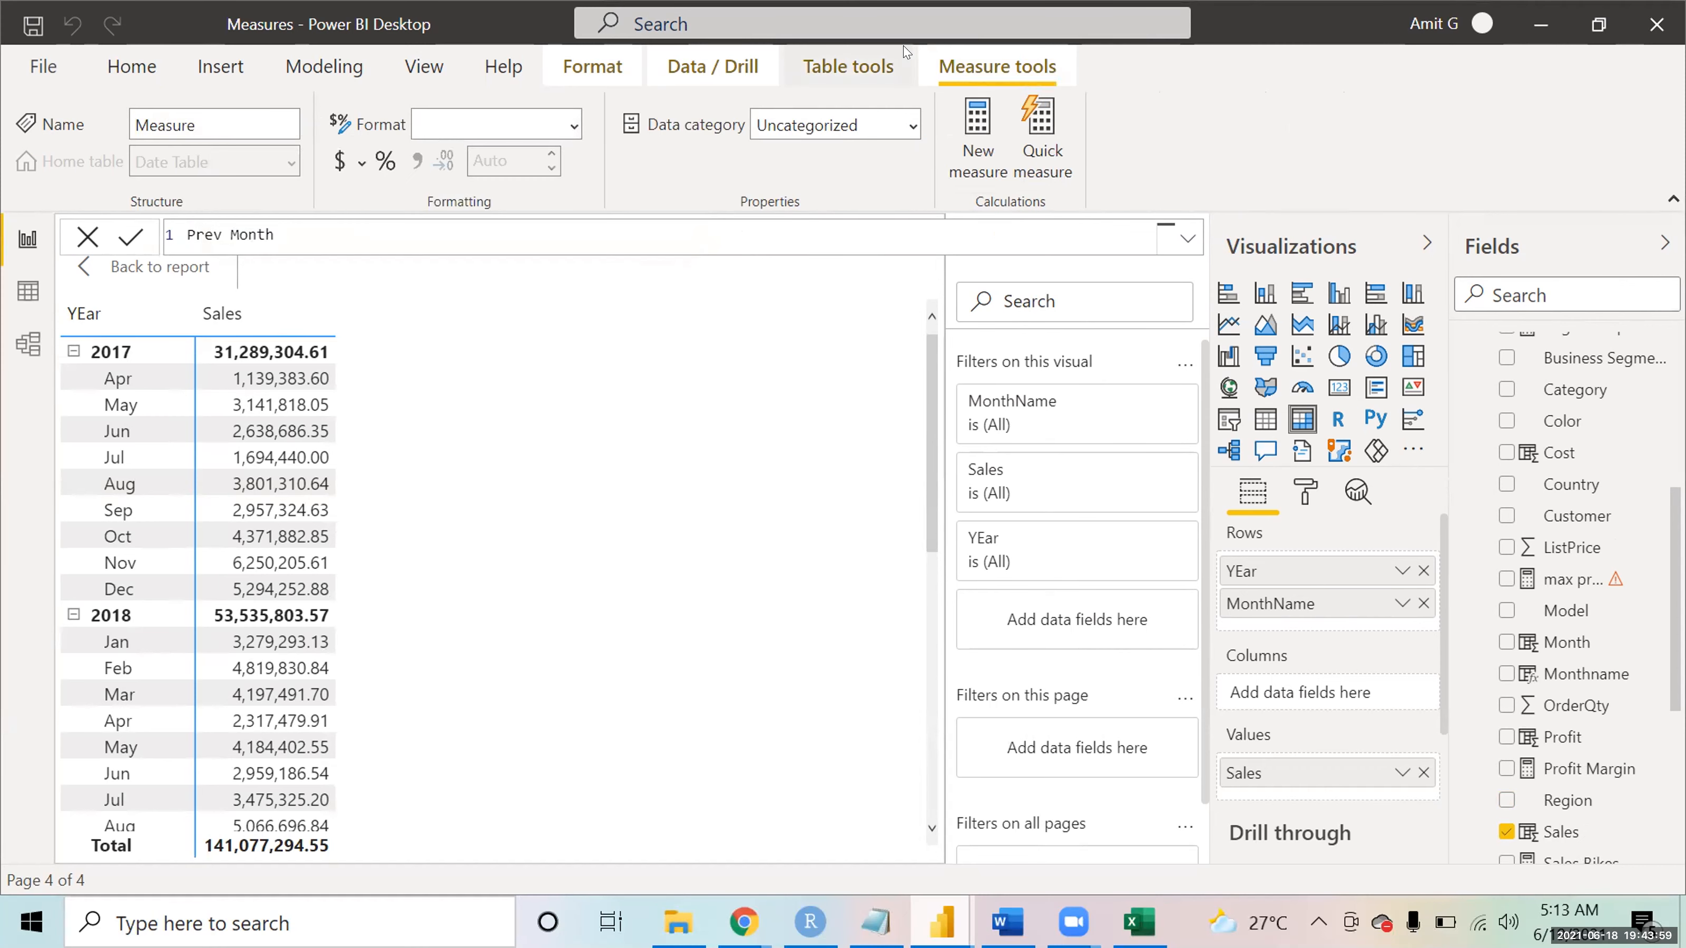
pyautogui.write('= cal')
pyautogui.press('Tab')
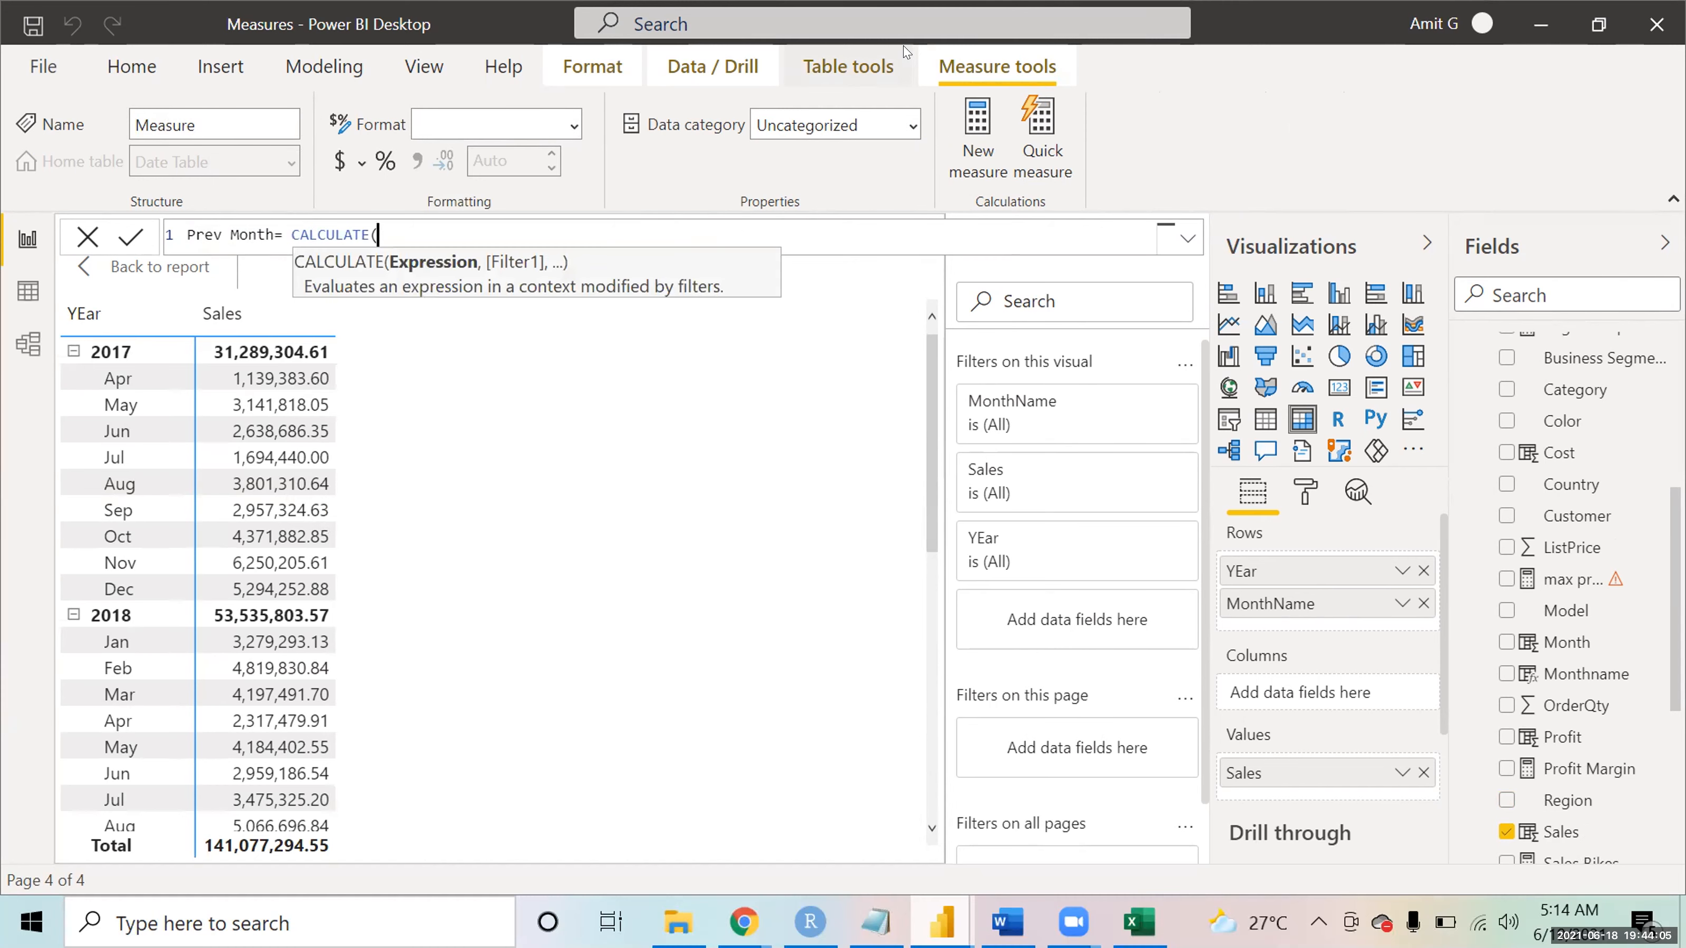
pyautogui.write('sum')
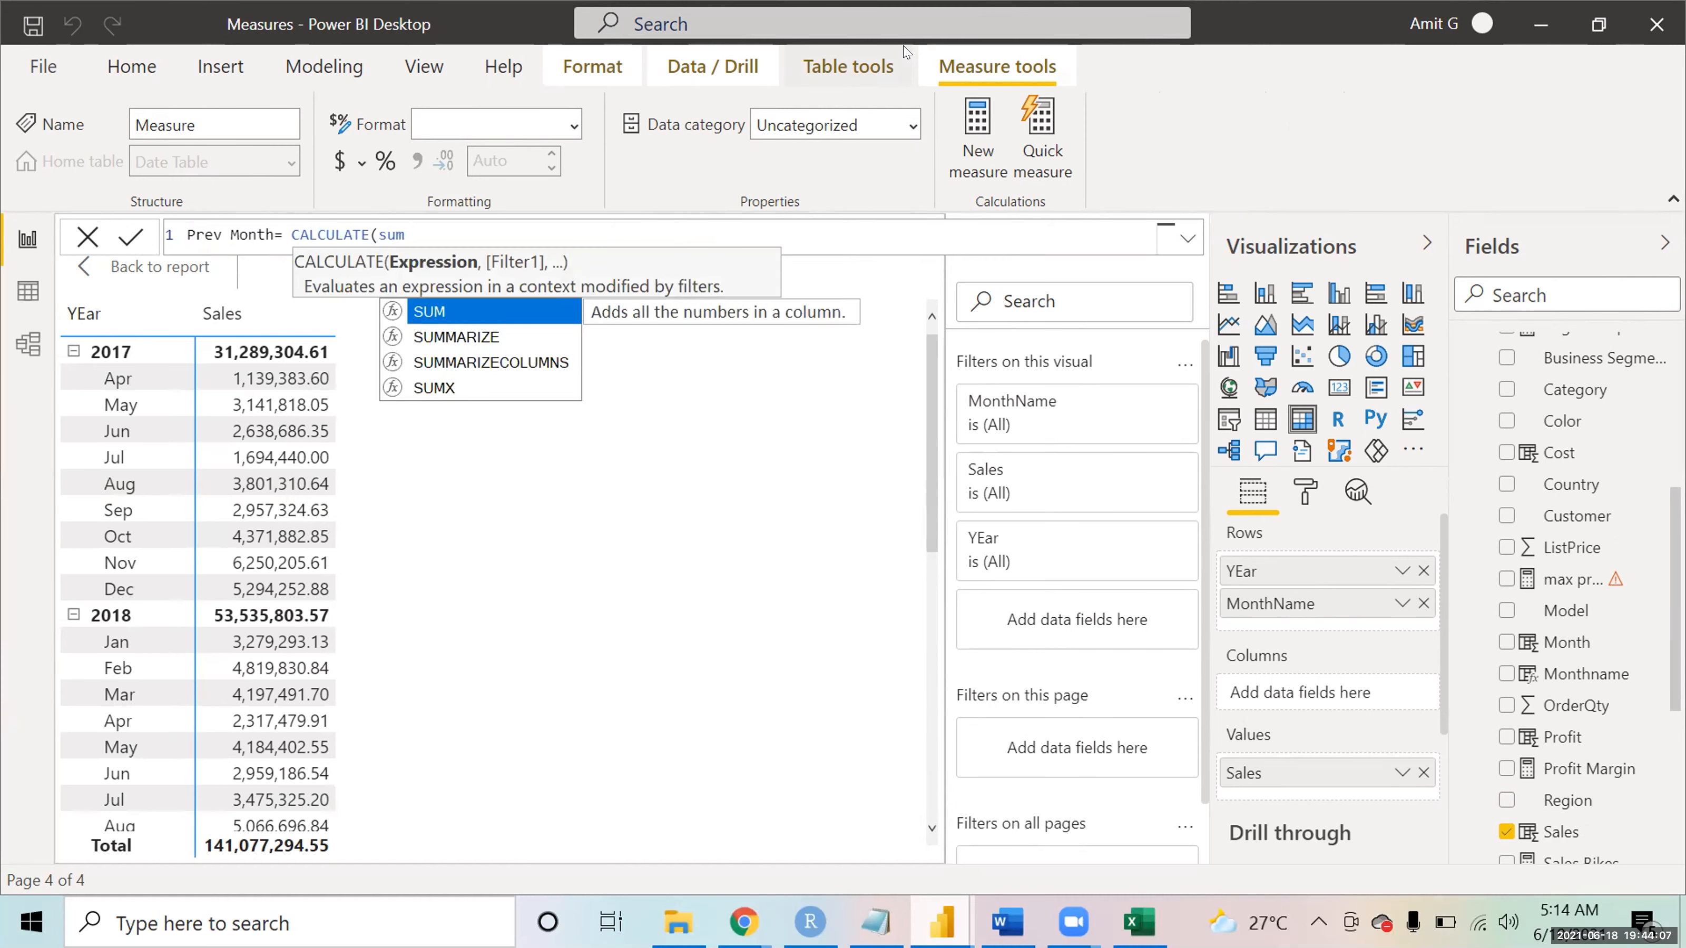
pyautogui.press('Tab')
pyautogui.write('sal')
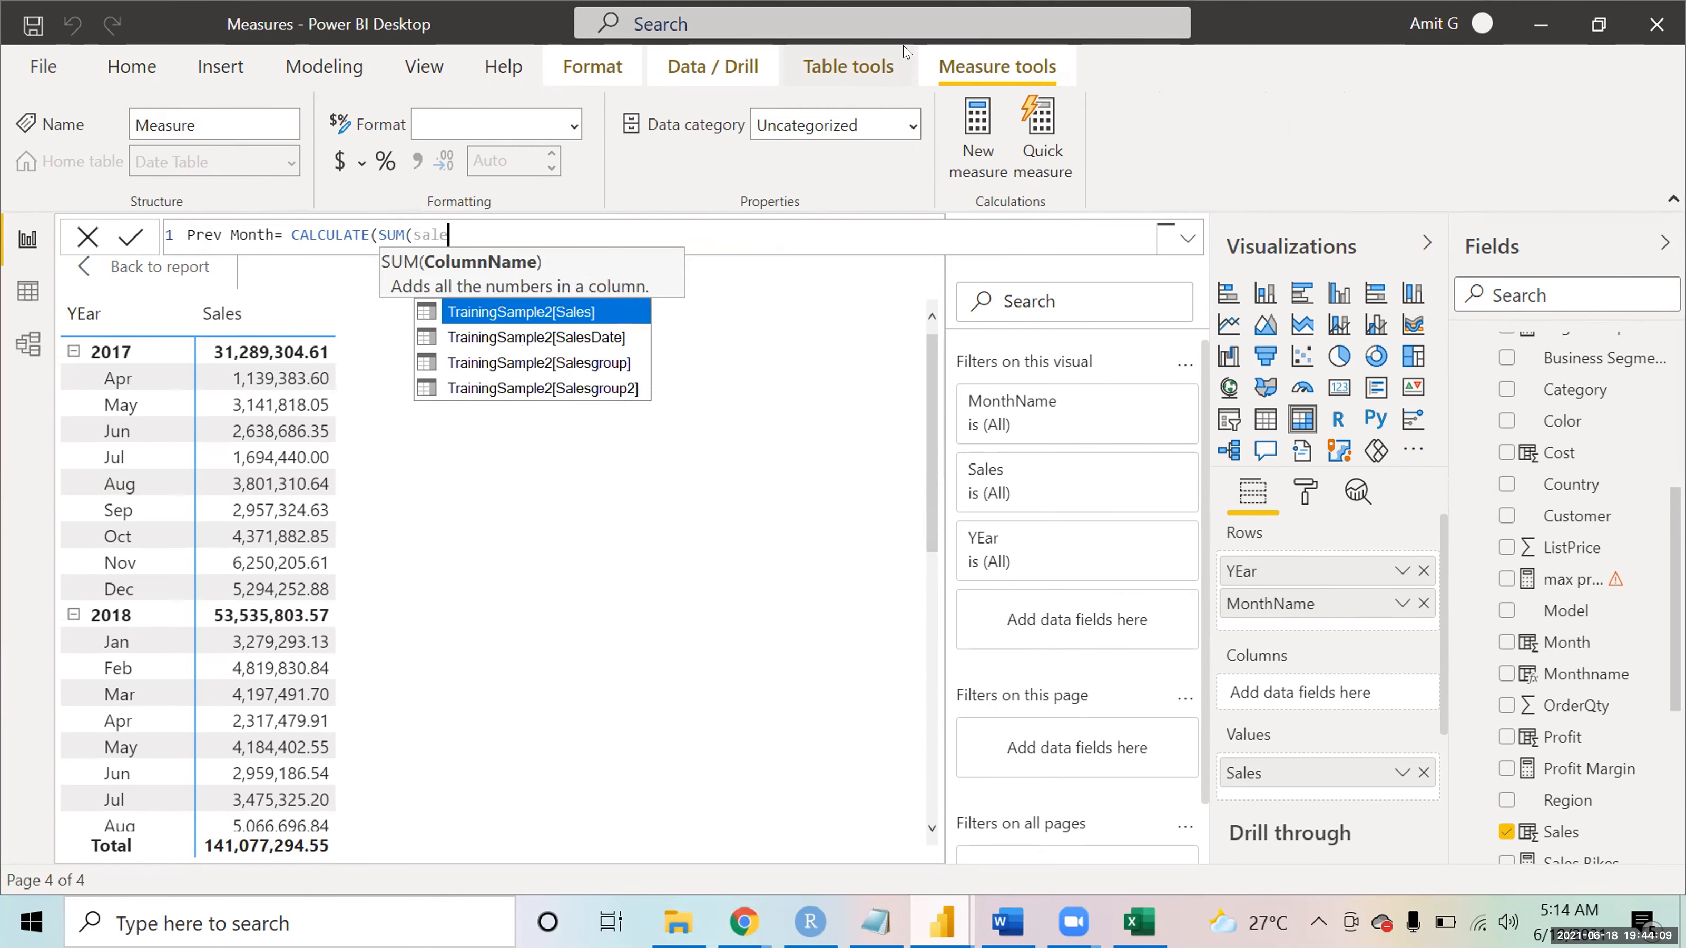
pyautogui.press('Tab')
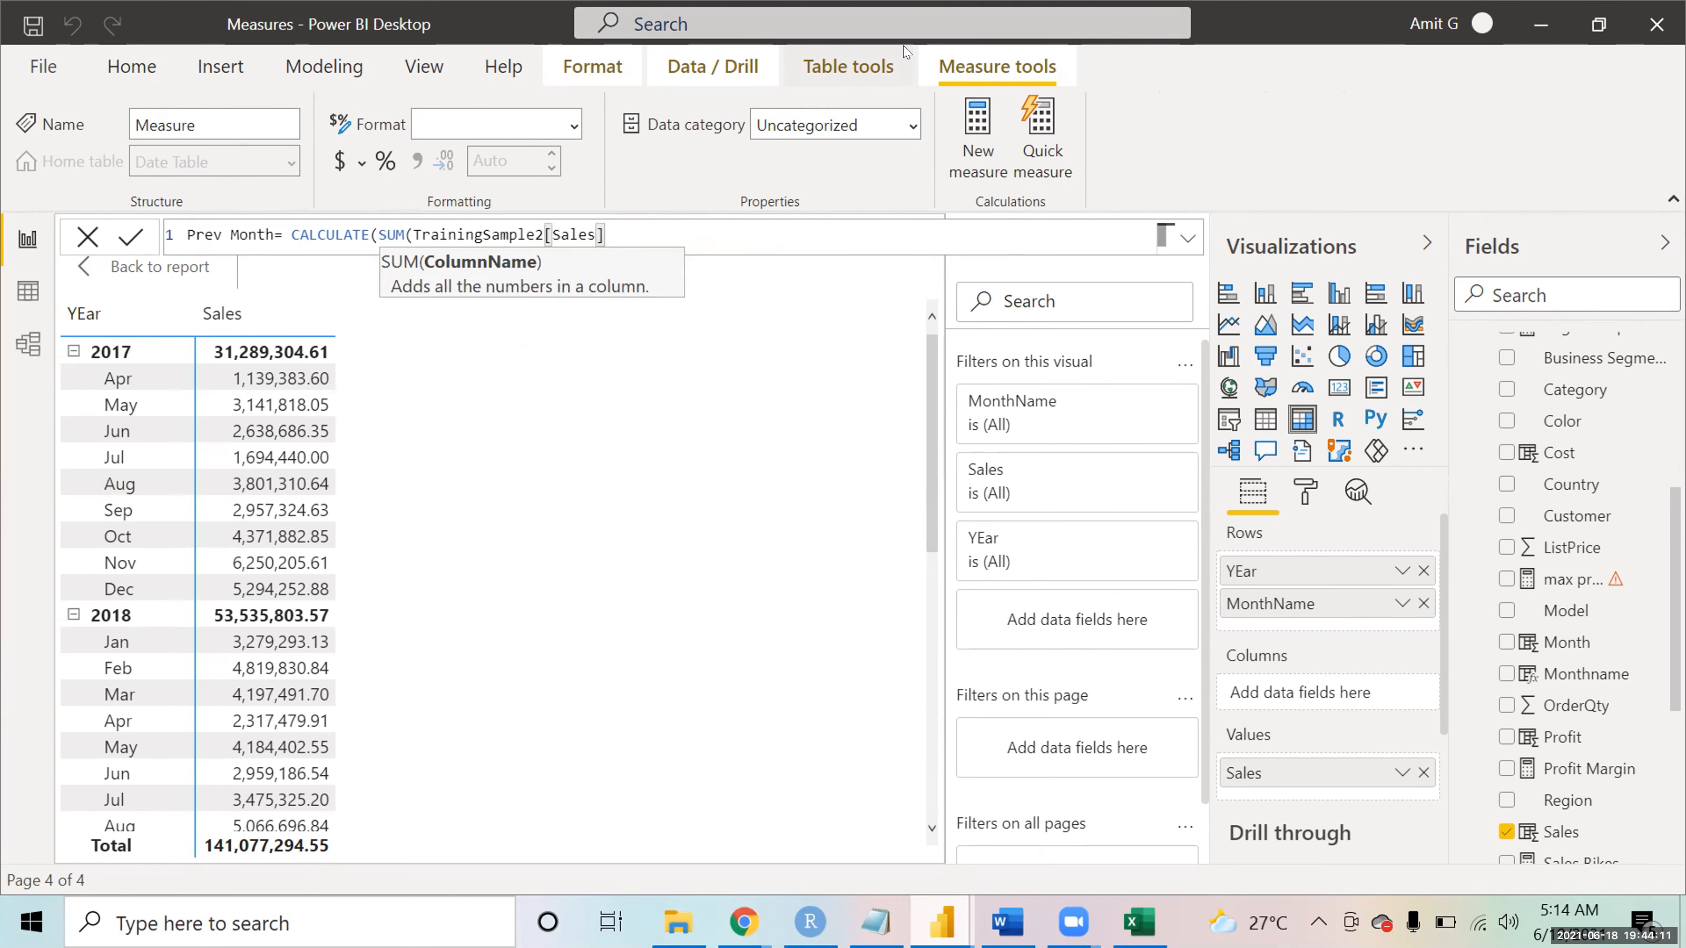
# - Complete the measure's formula with the filter PREVIOUSMONTH('Date Table'[Date]) and close all parentheses
pyautogui.write('), prev')
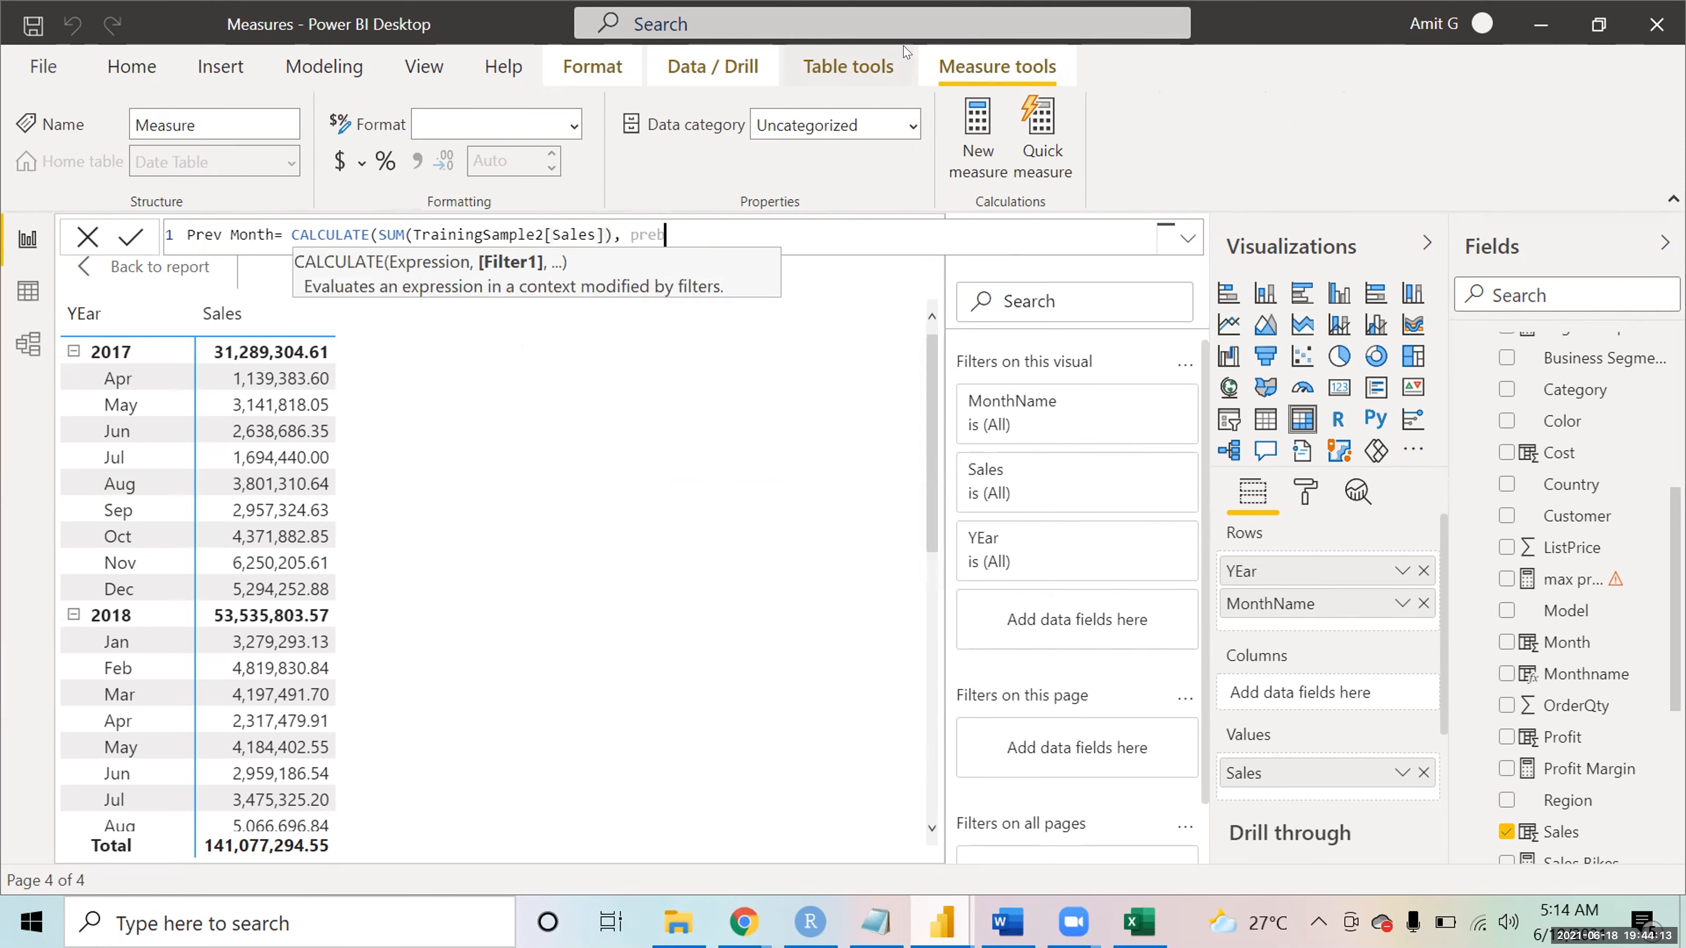
pyautogui.press('Down')
pyautogui.press('Down')
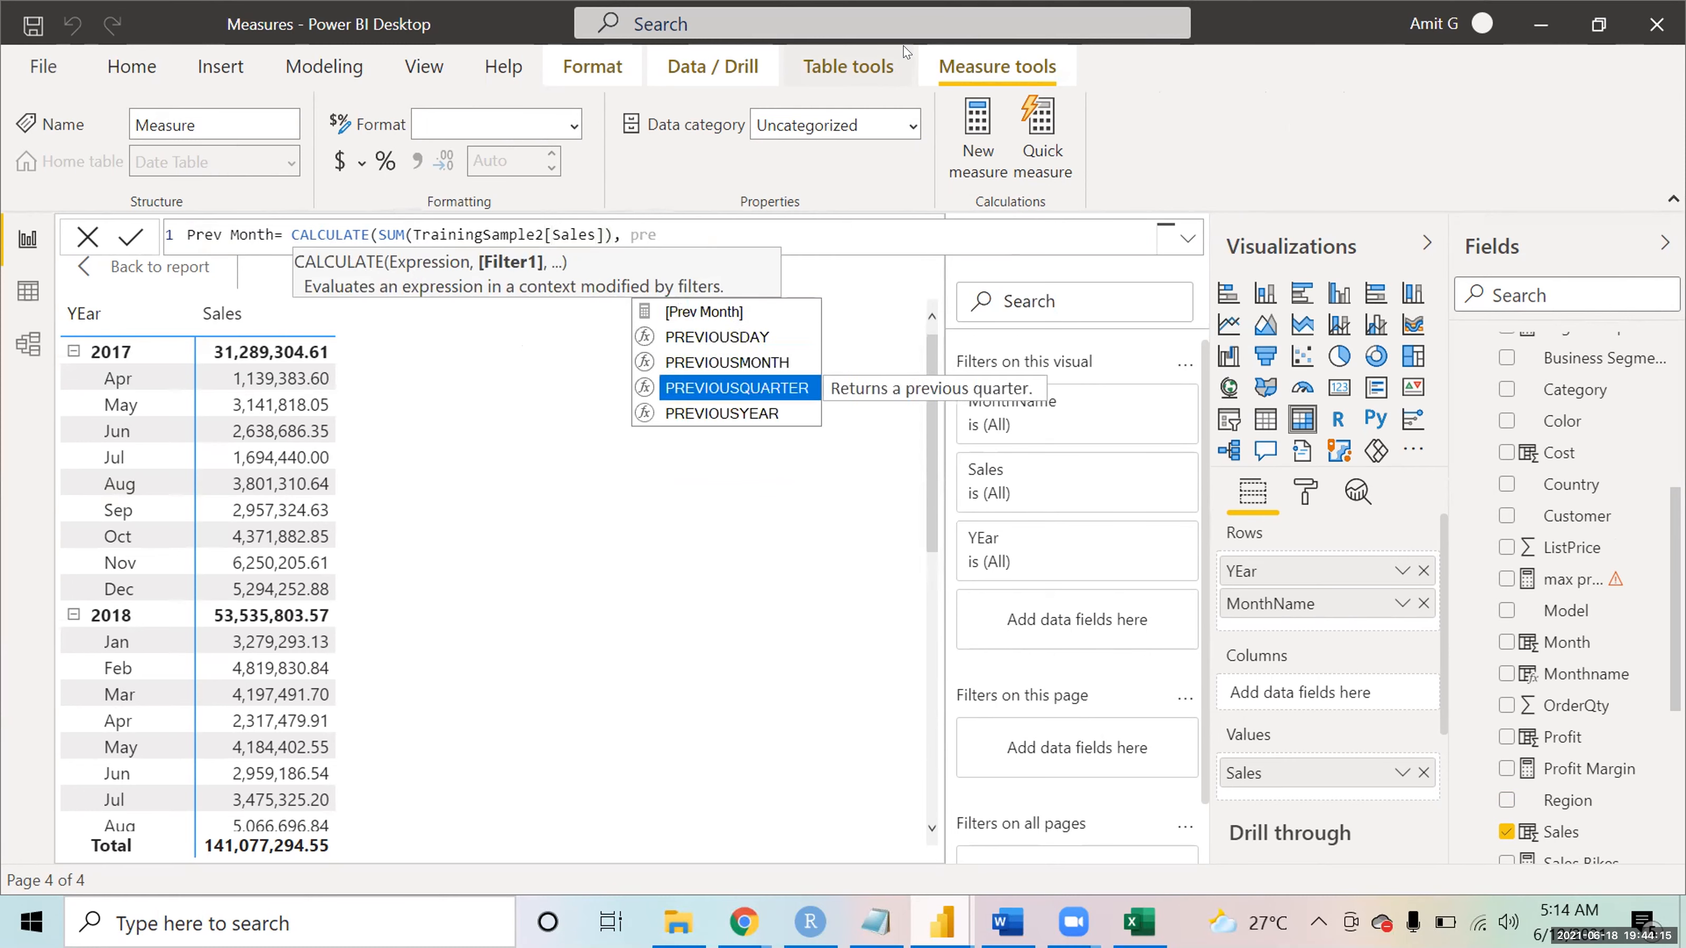
pyautogui.press('Up')
pyautogui.press('Tab')
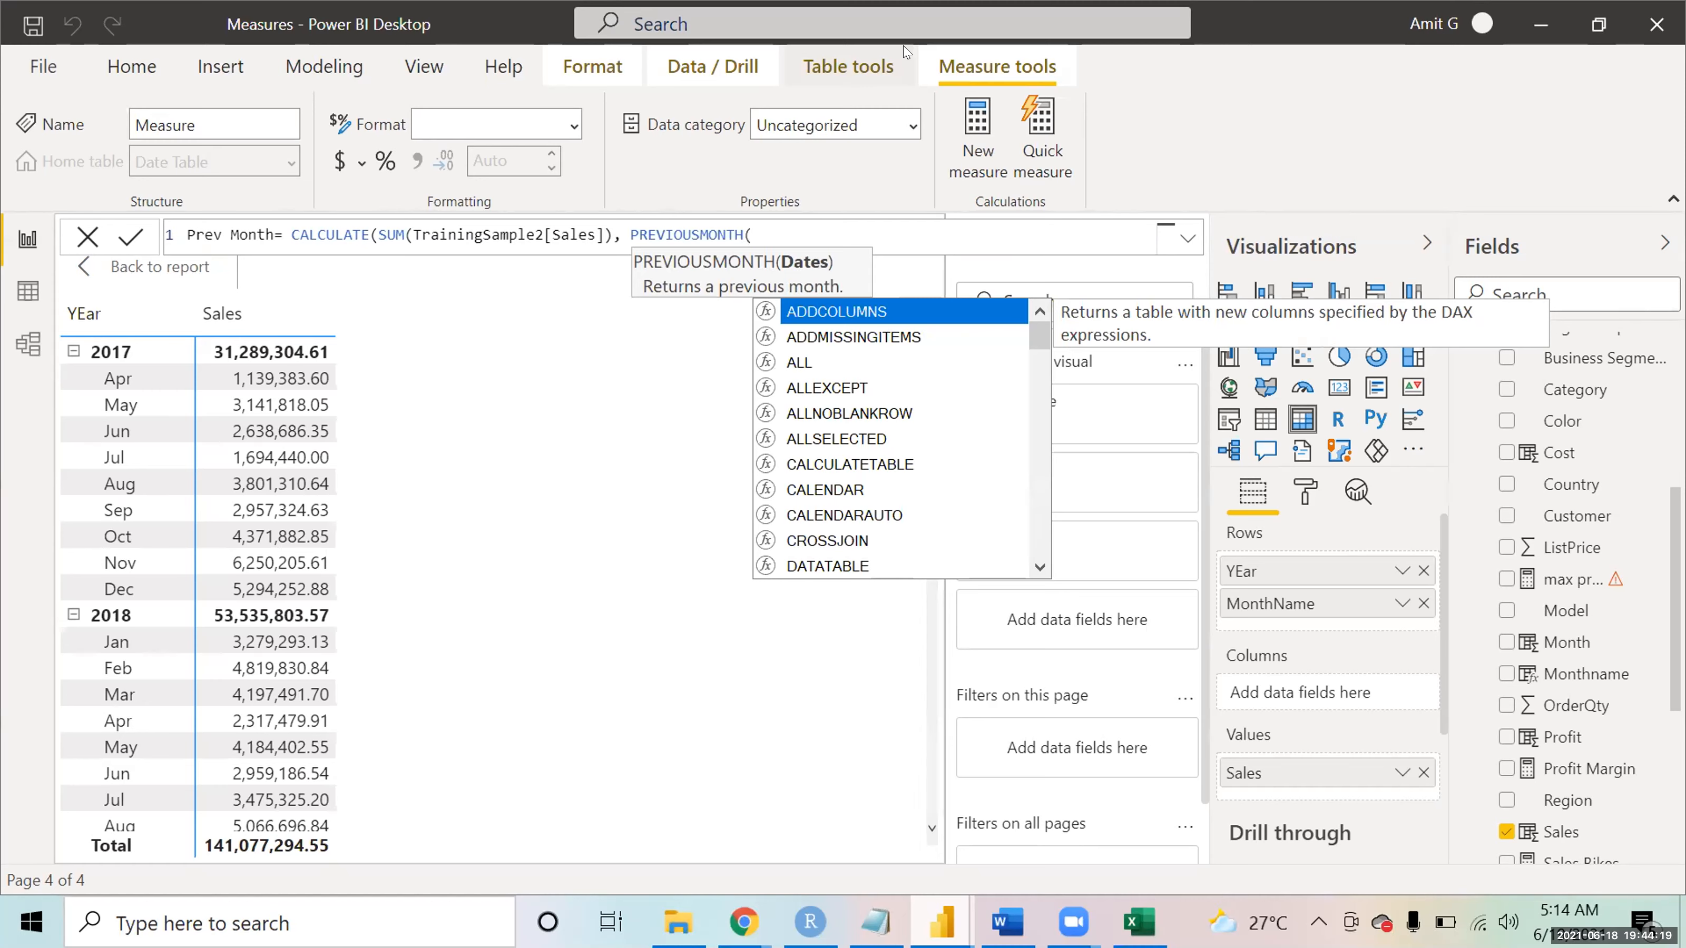
pyautogui.write('sal')
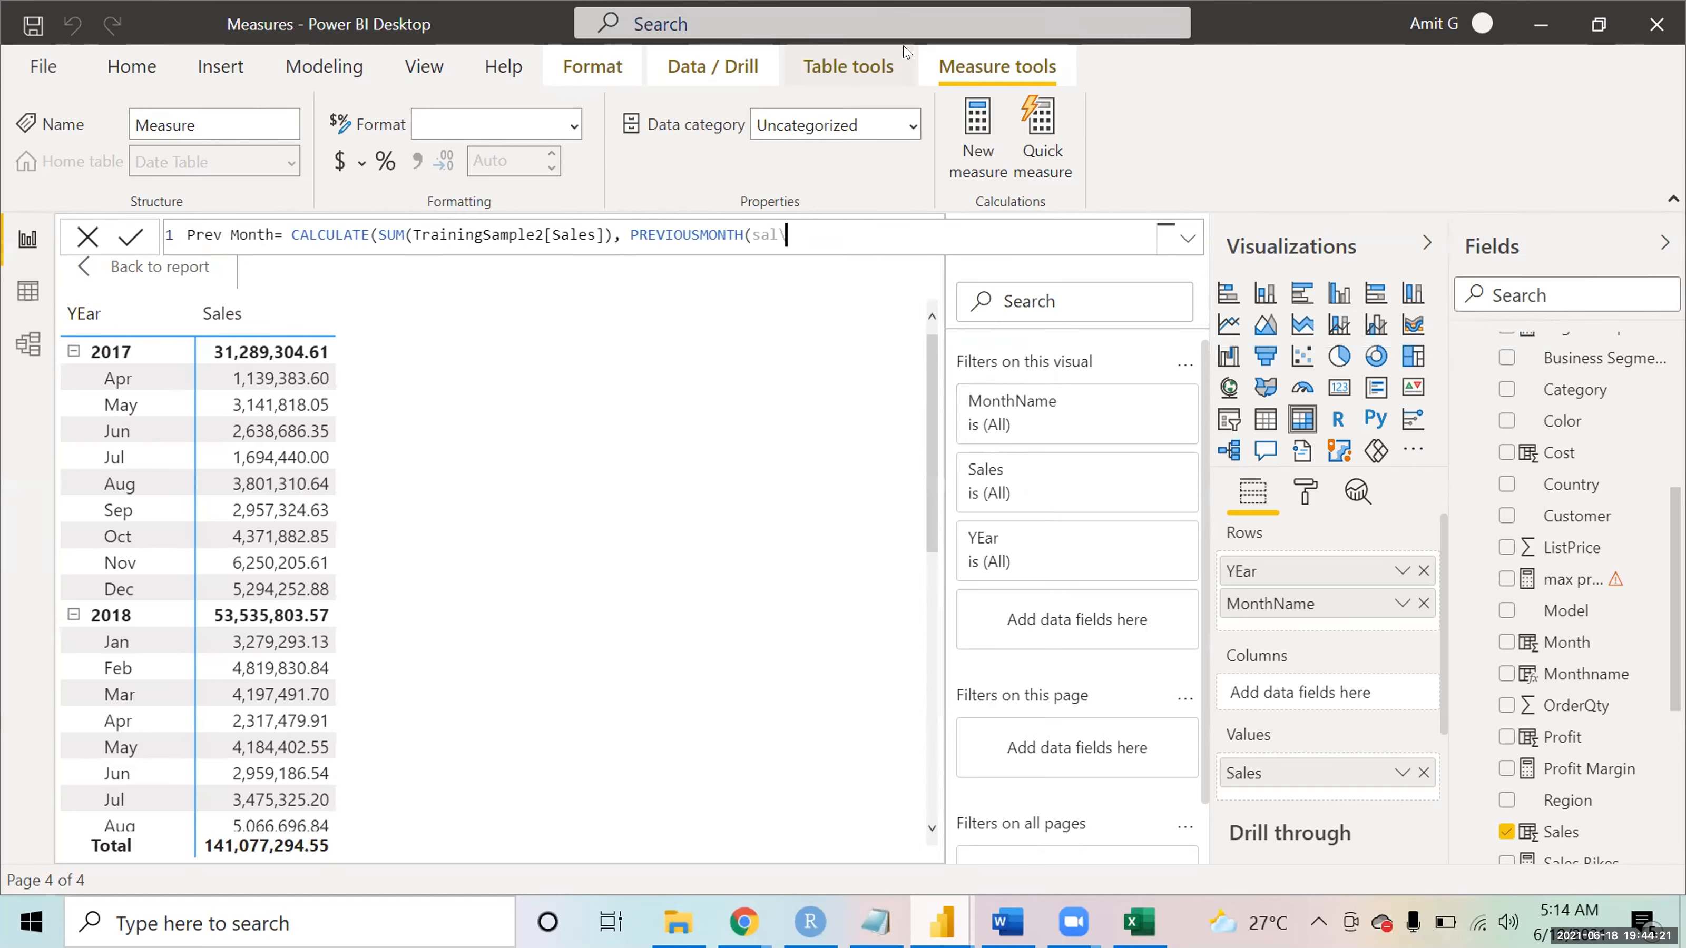
pyautogui.press('BackSpace')
pyautogui.press('BackSpace')
pyautogui.press('BackSpace')
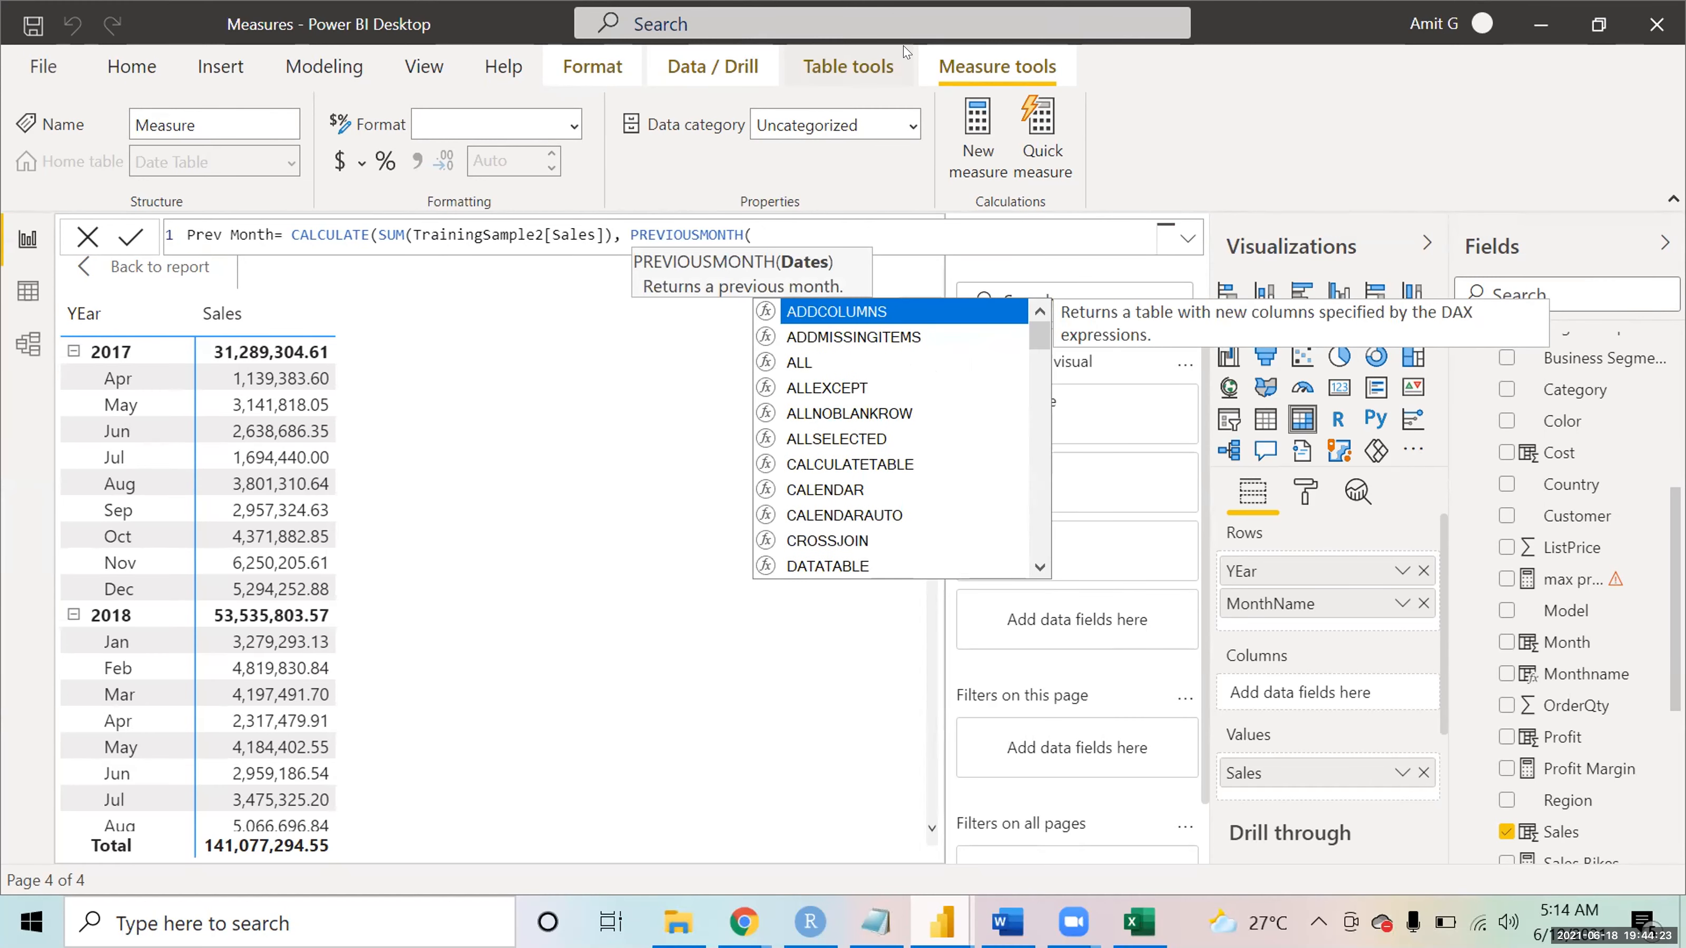
pyautogui.write('date')
pyautogui.press('Down')
pyautogui.press('Tab')
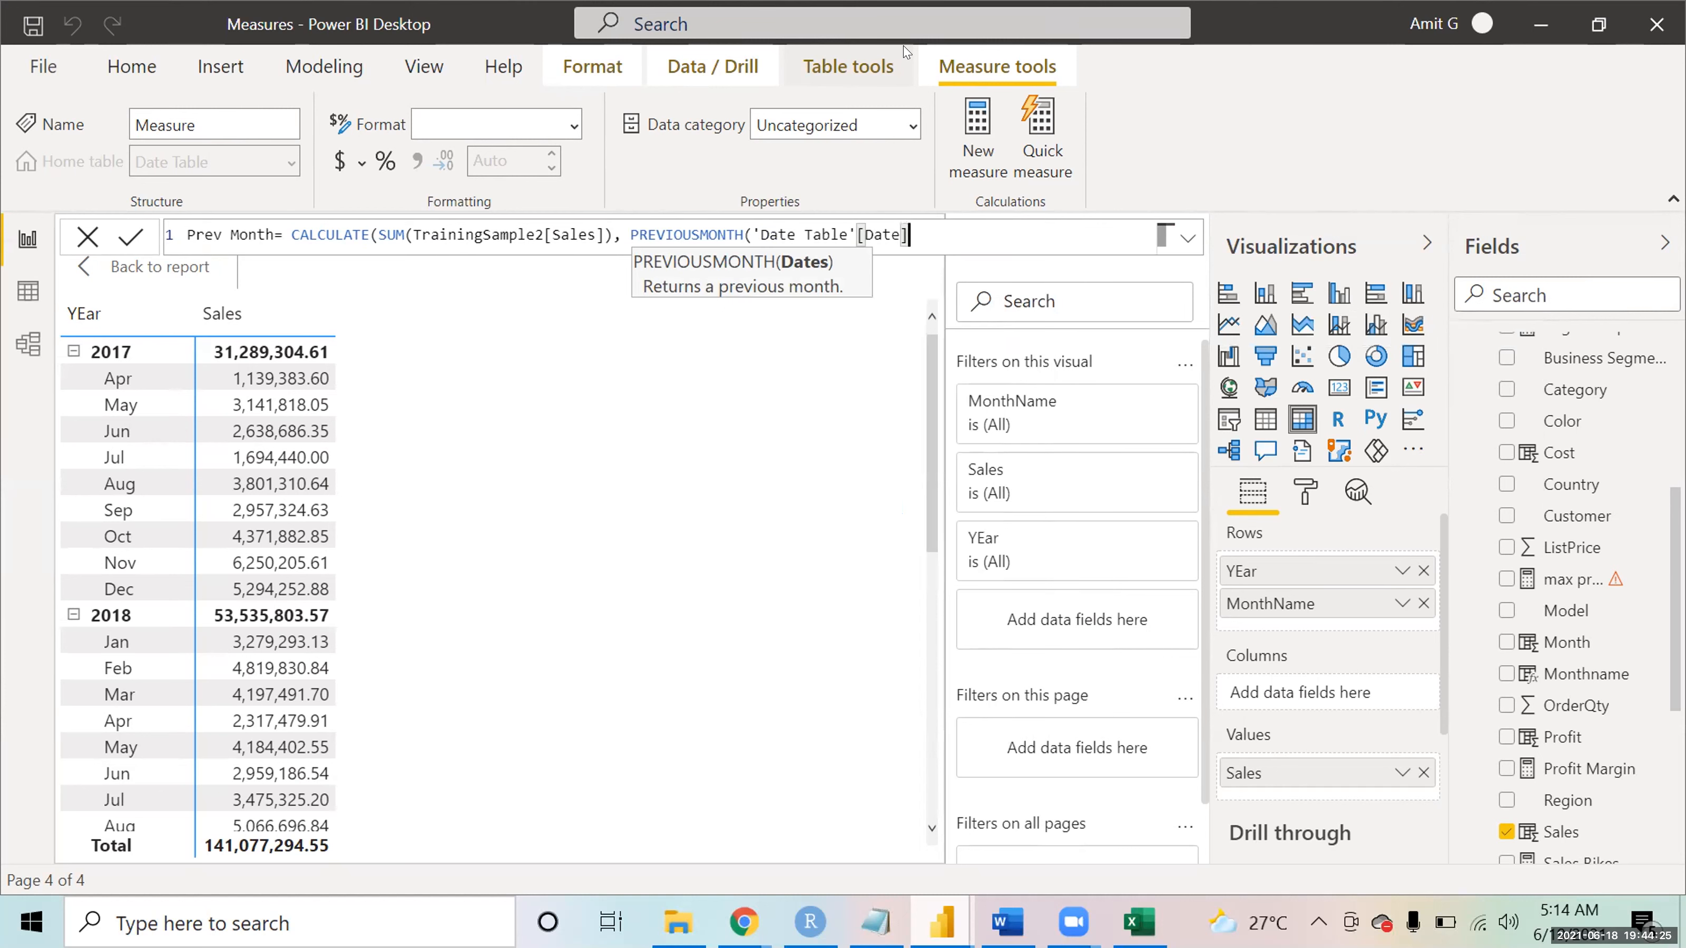
pyautogui.write(')')
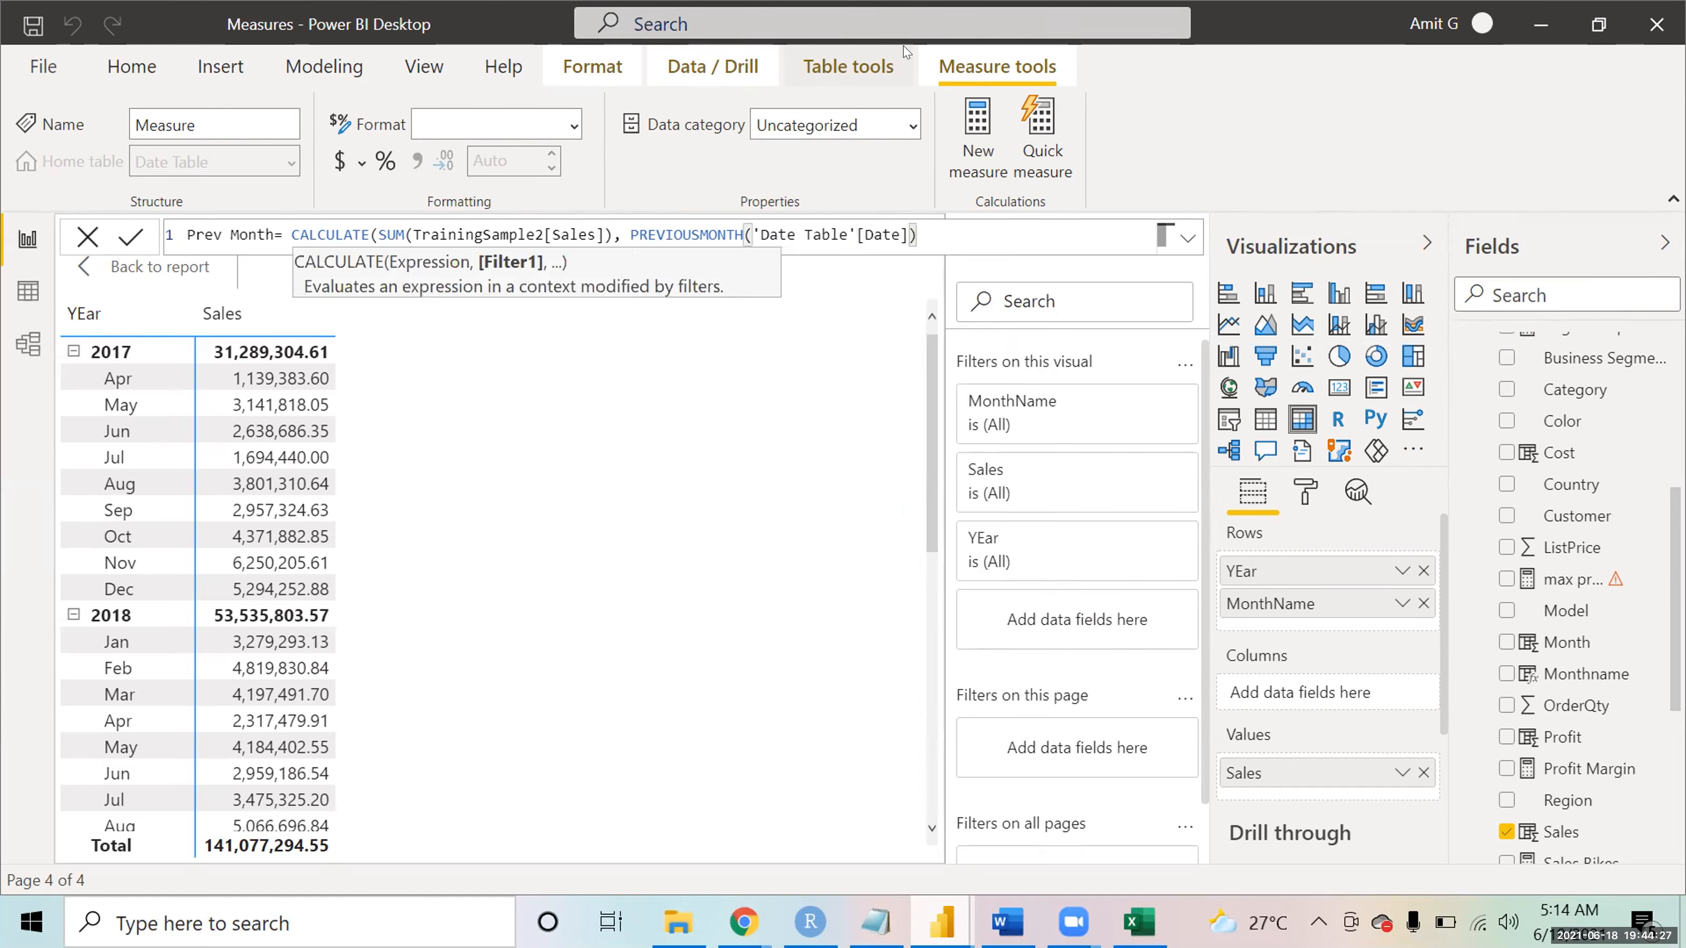
pyautogui.write(')')
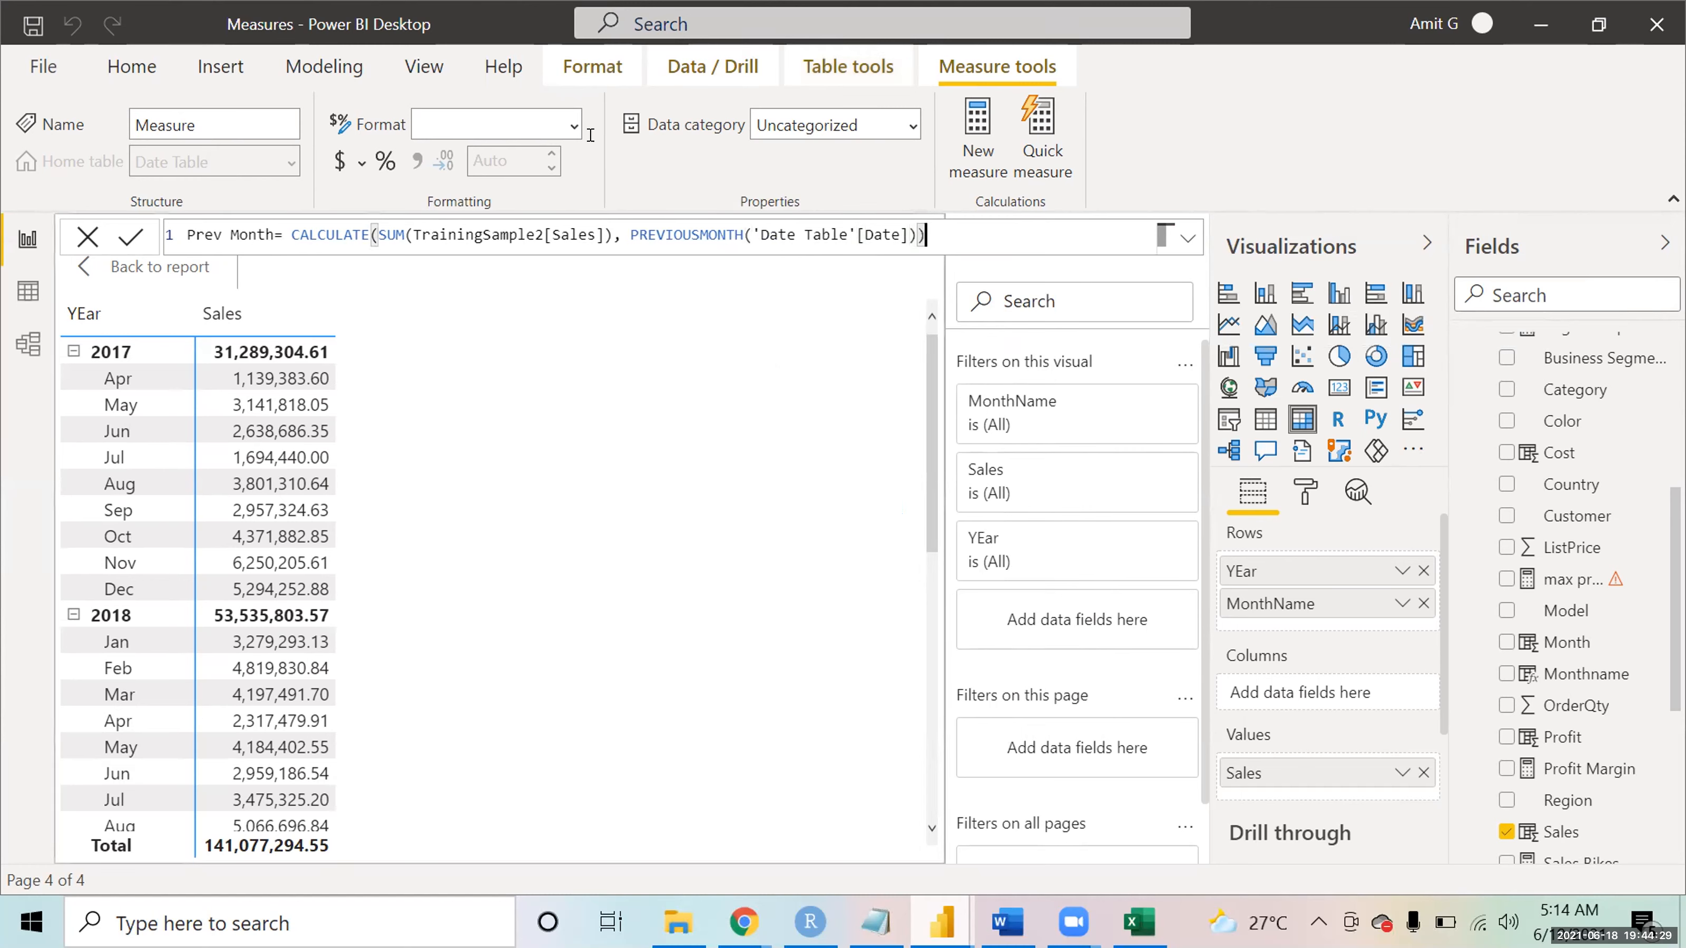
# - Save the measure under the name Prev Month Sales and add it to the matrix's values after Sales
pyautogui.click(128, 239)
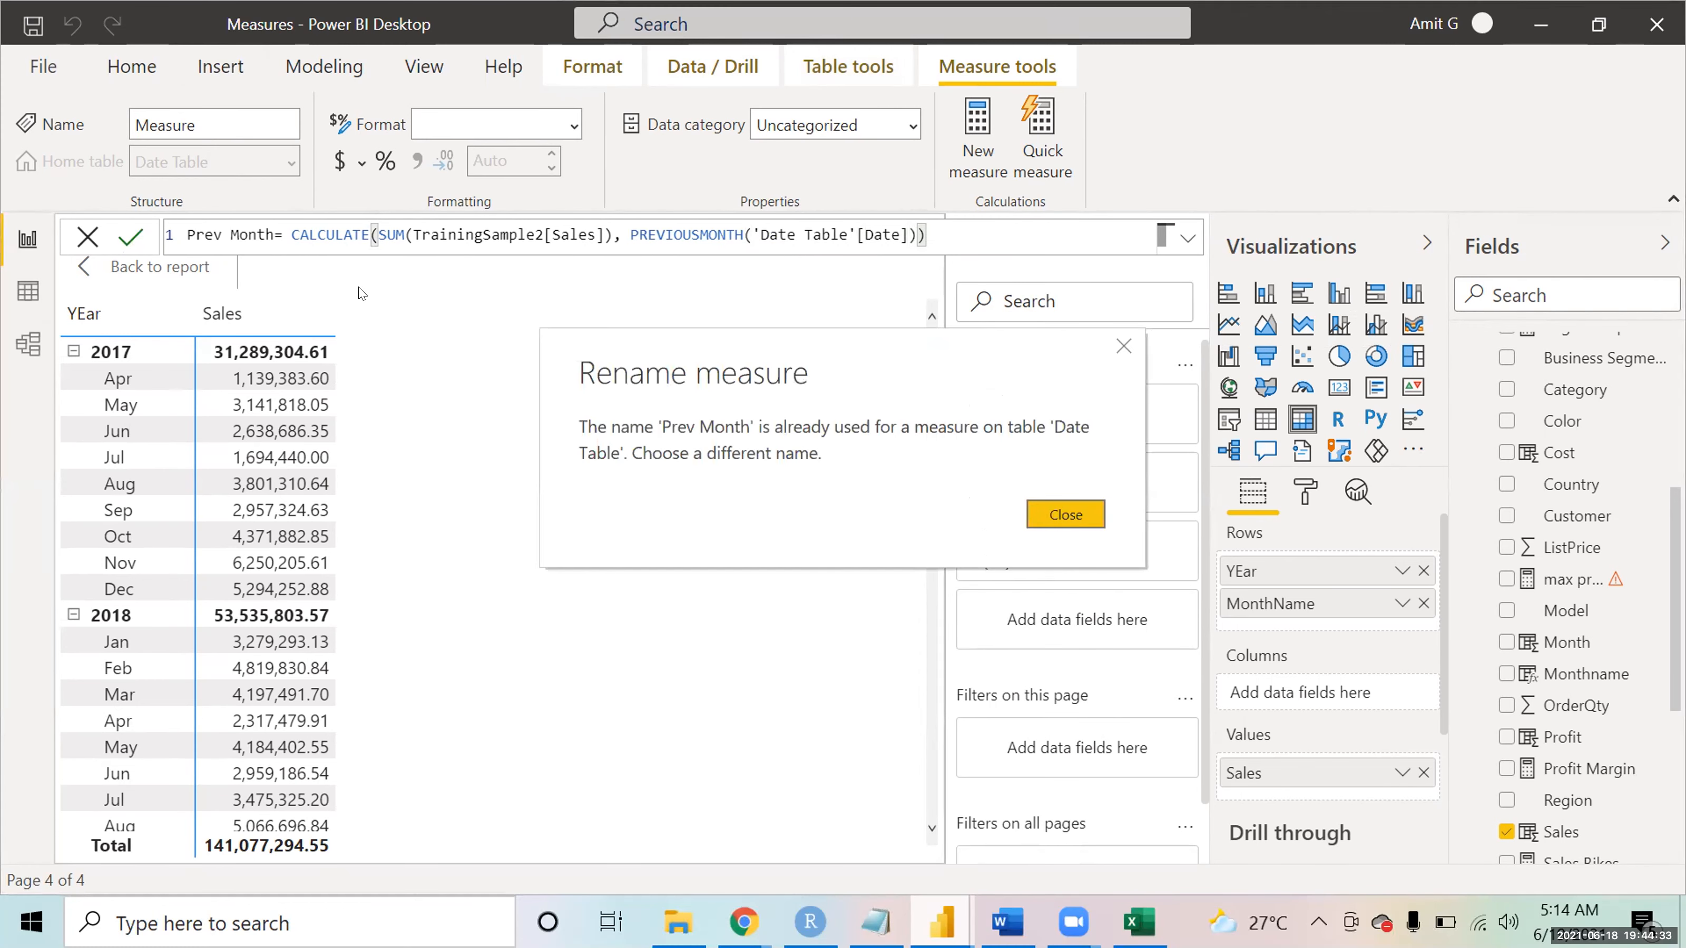
pyautogui.click(1066, 515)
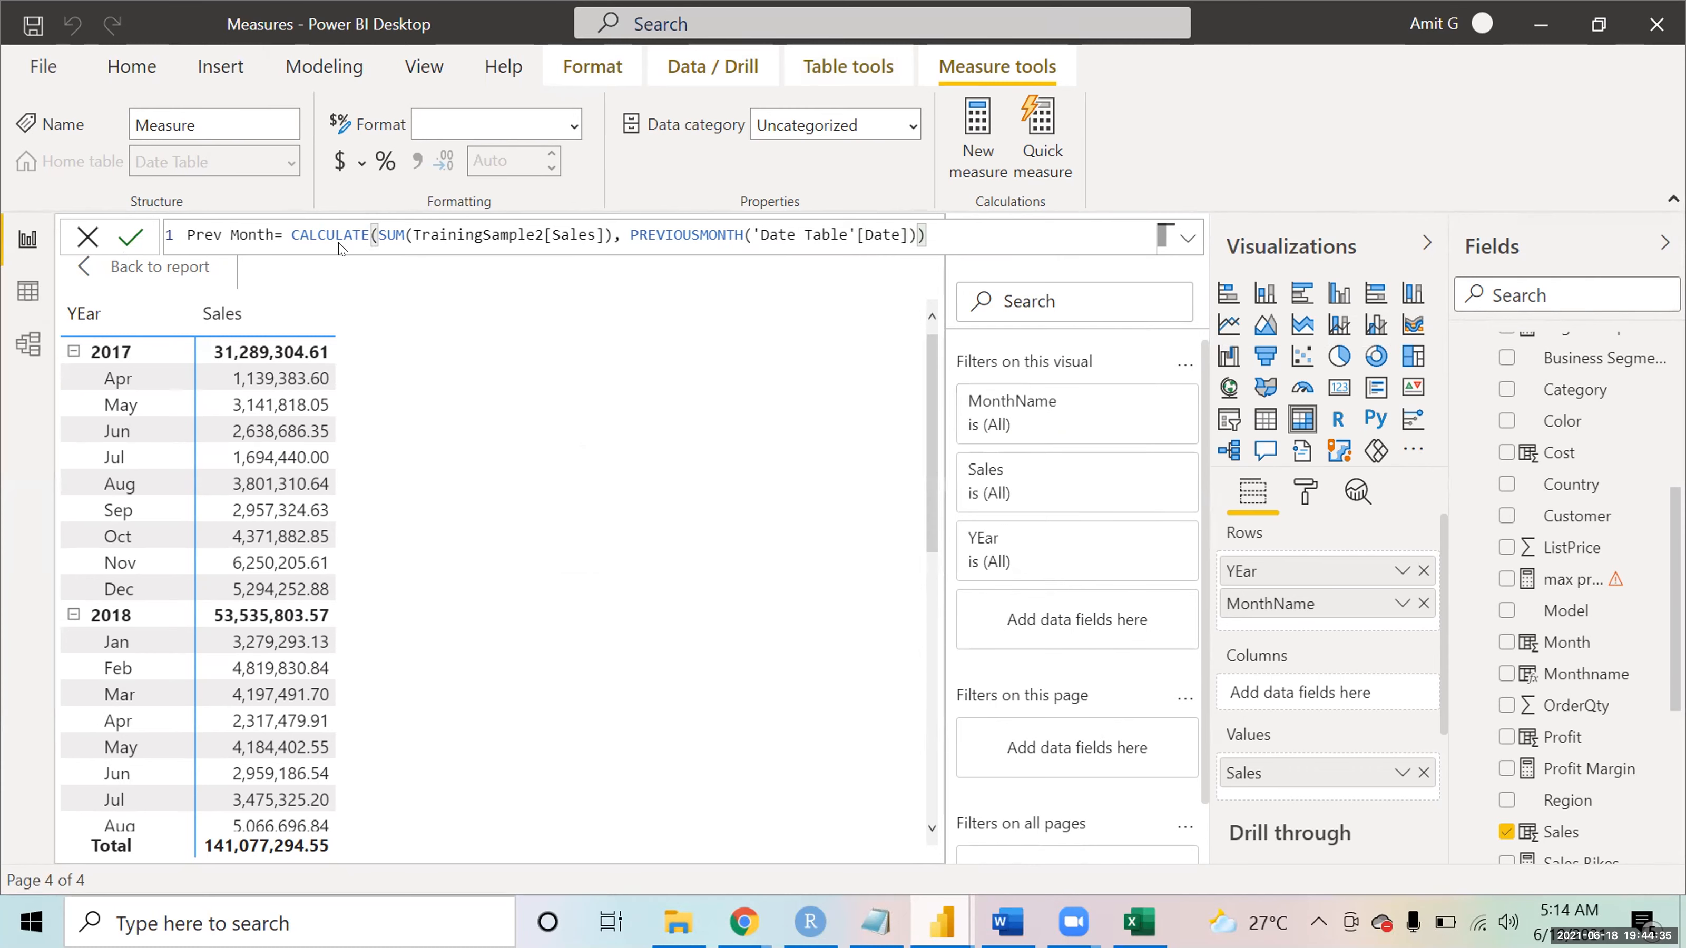
pyautogui.click(276, 220)
pyautogui.write('Sales')
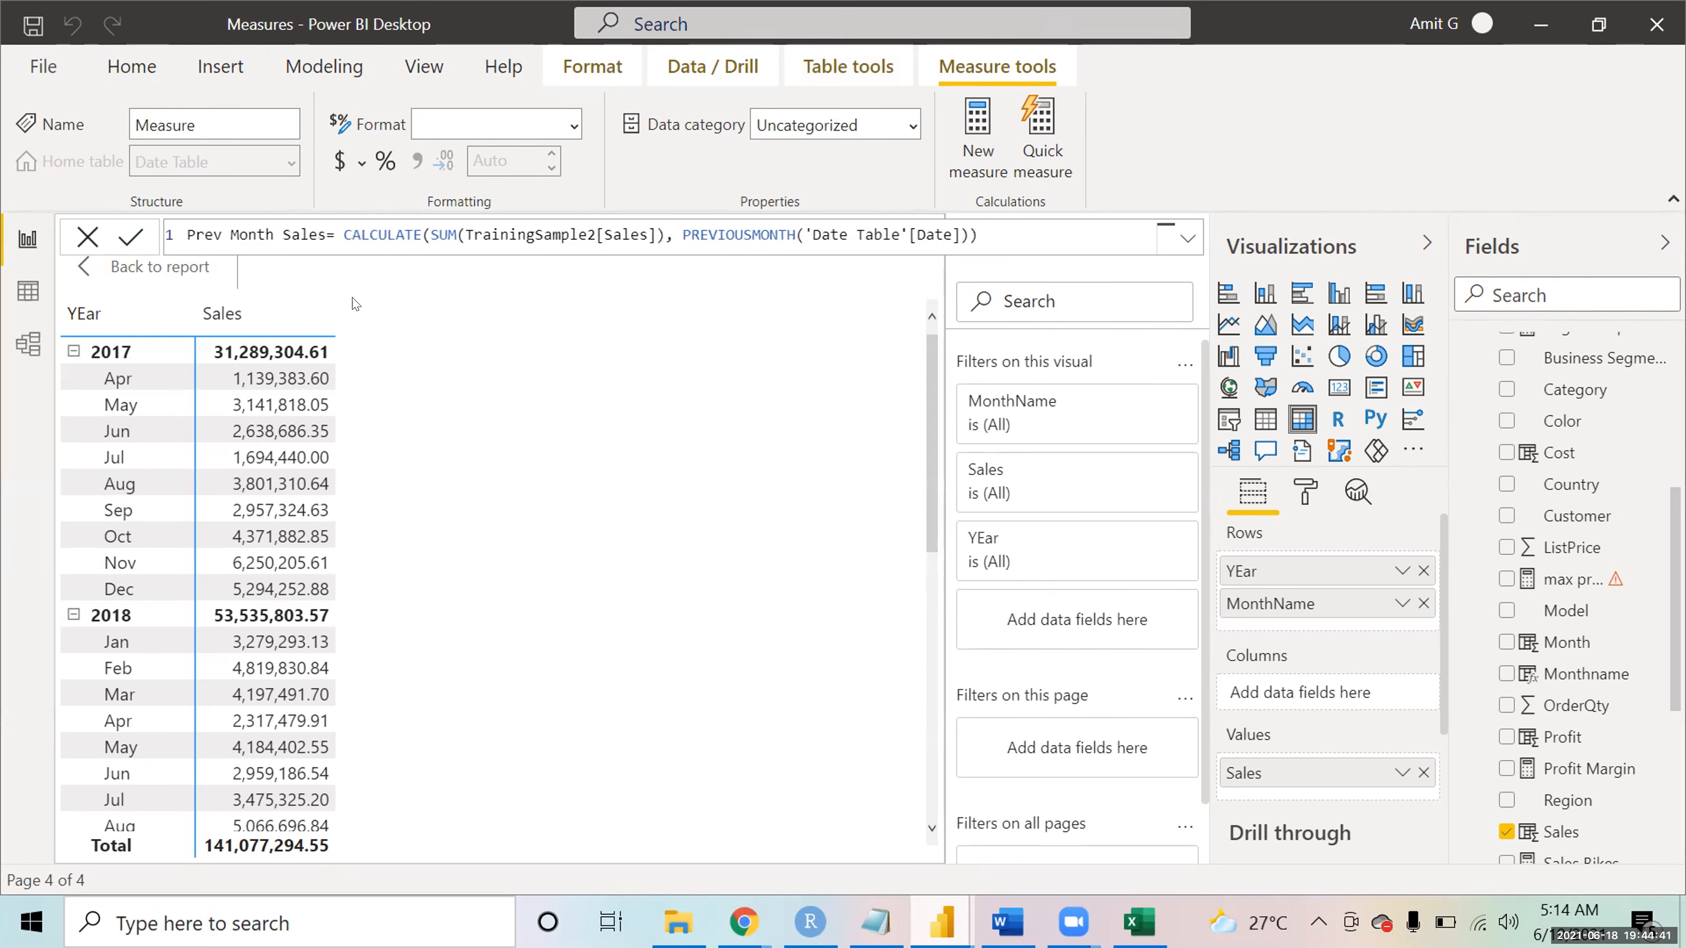
pyautogui.click(131, 237)
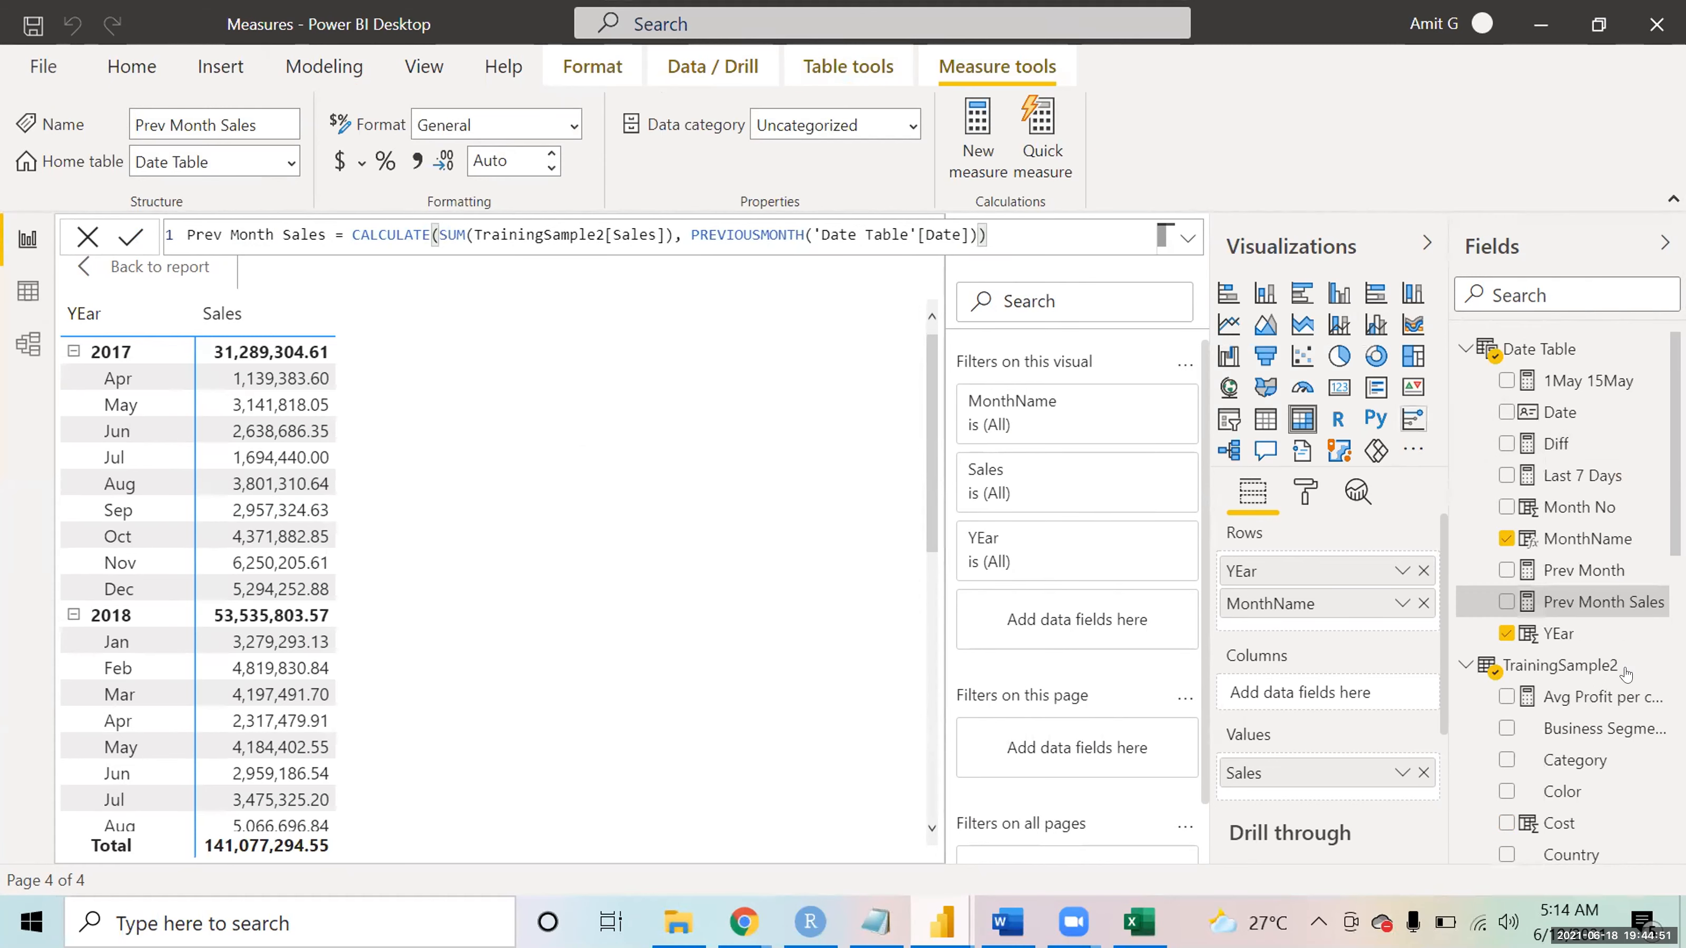
pyautogui.moveTo(1553, 612); pyautogui.dragTo(1296, 786)
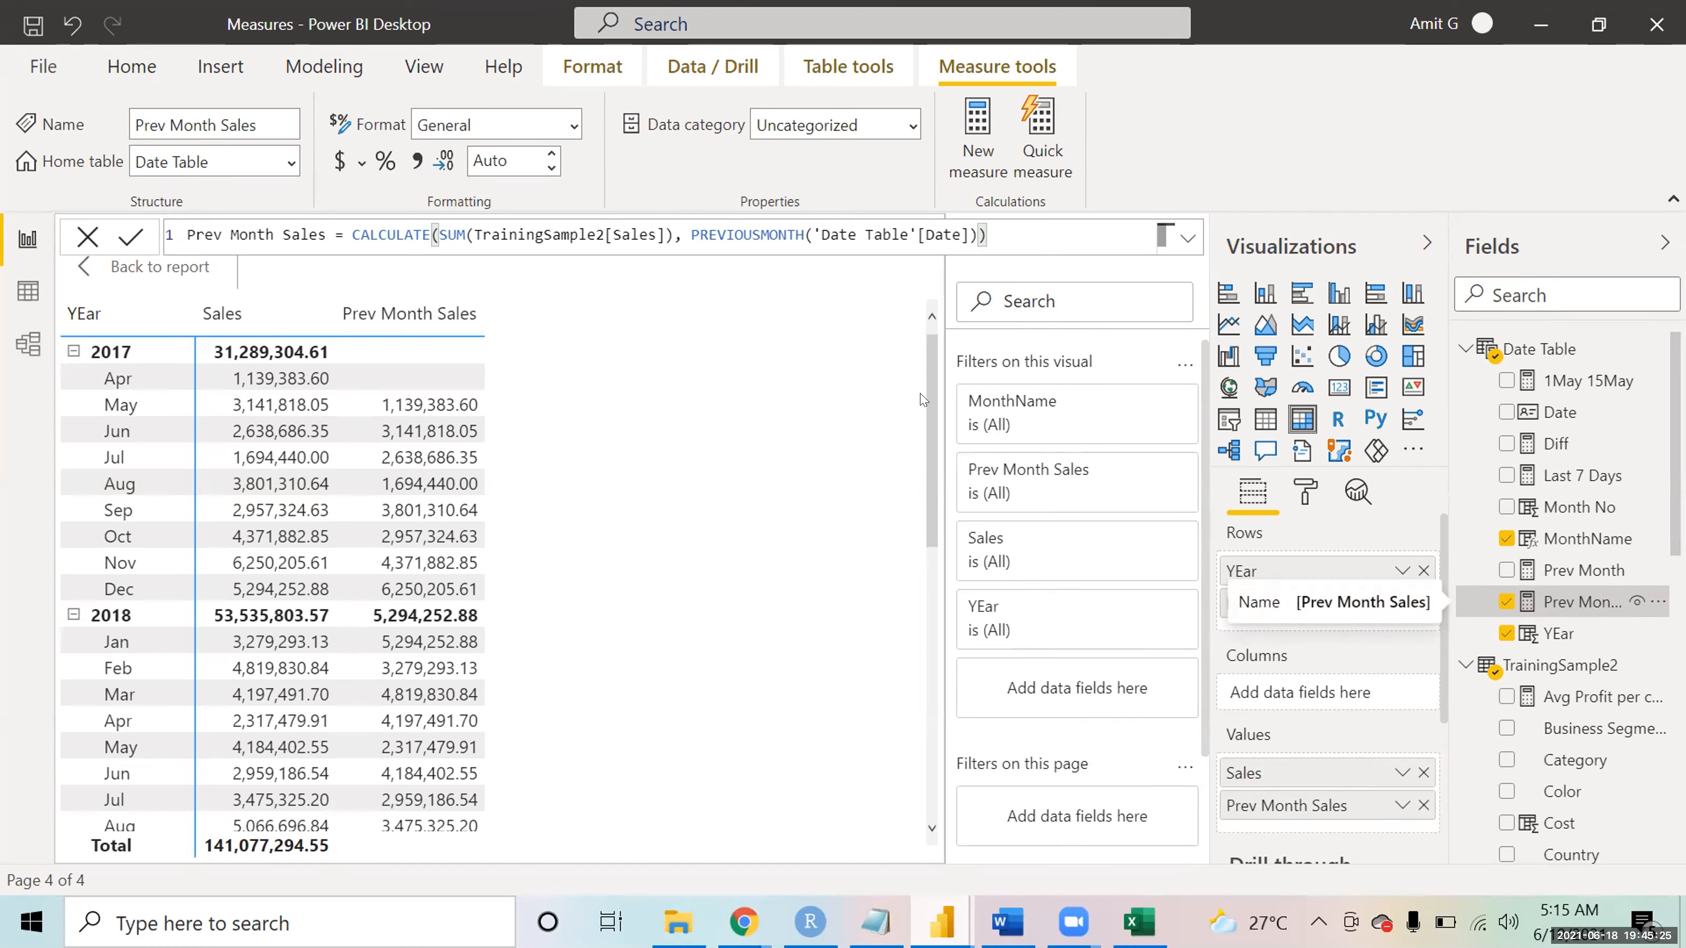
pyautogui.moveTo(931, 394); pyautogui.dragTo(927, 344)
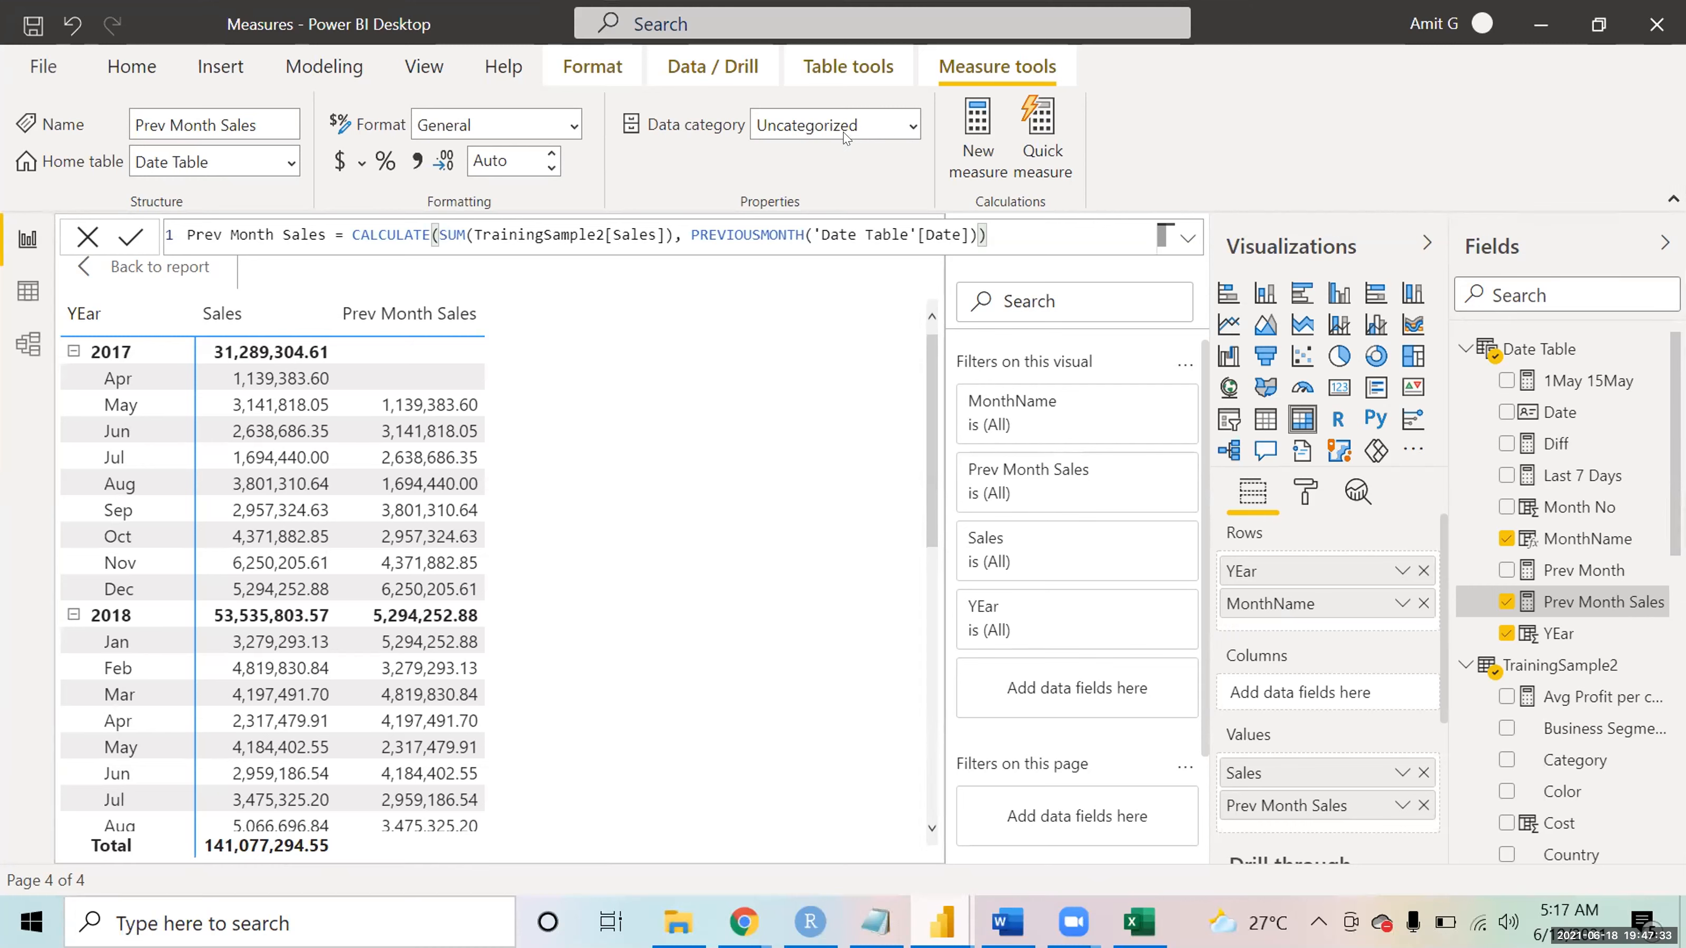
# - Create another measure named Prev Year Sales and start its formula with the CALCULATE function
pyautogui.click(990, 138)
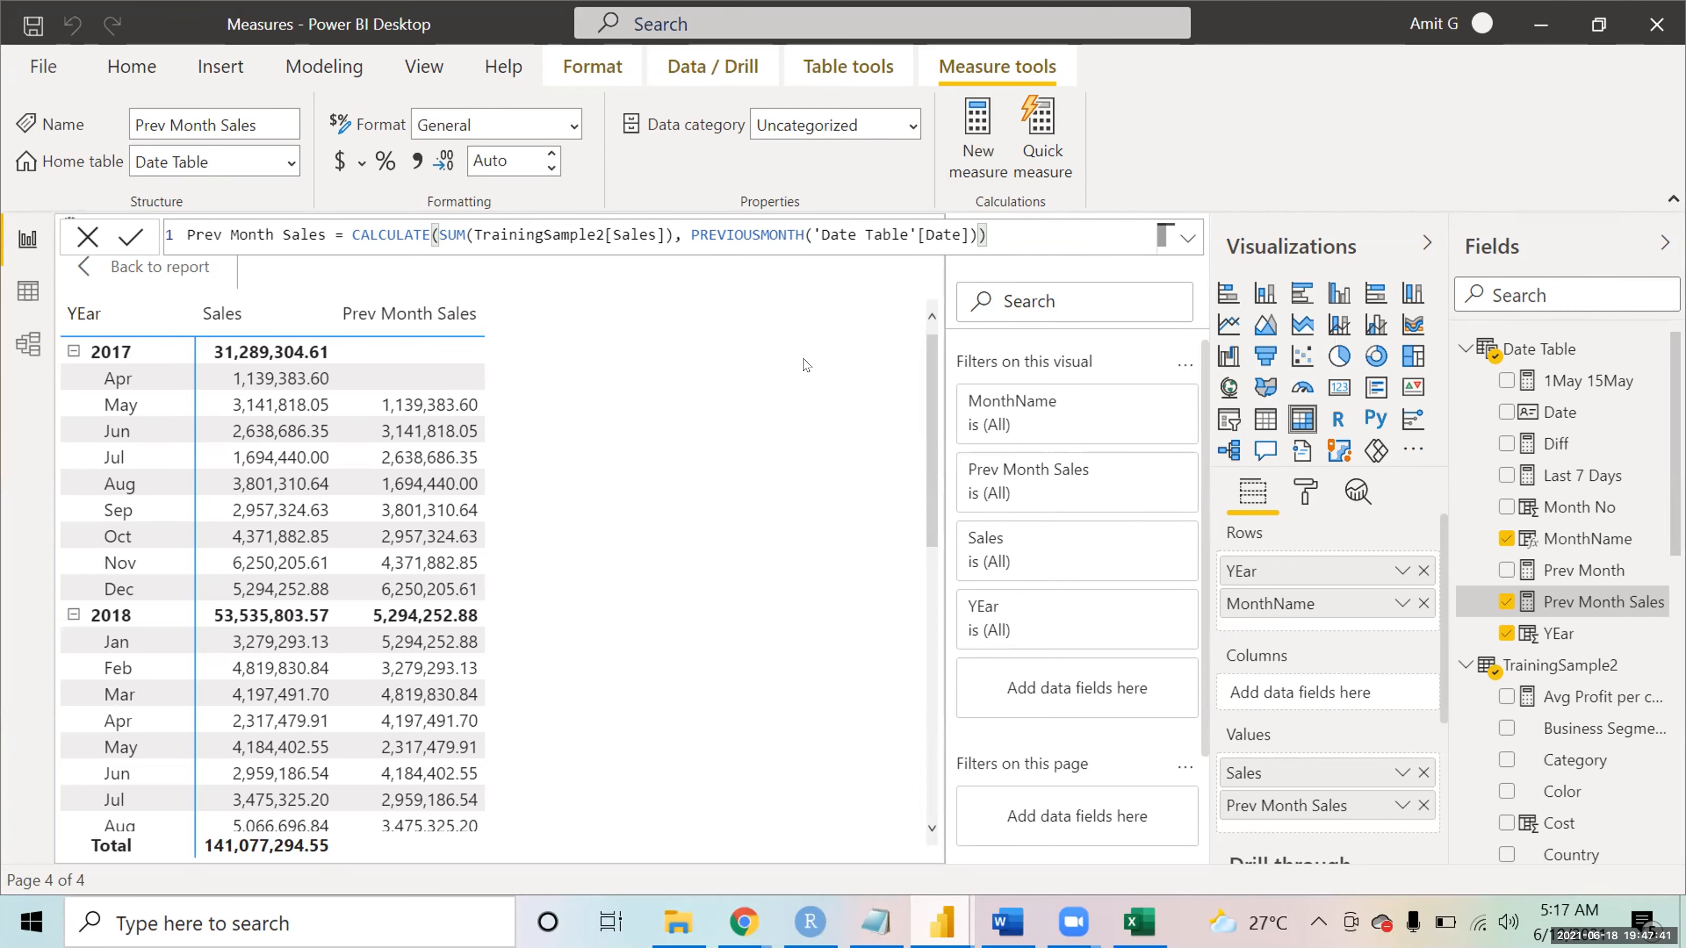
pyautogui.write('Prev Year S')
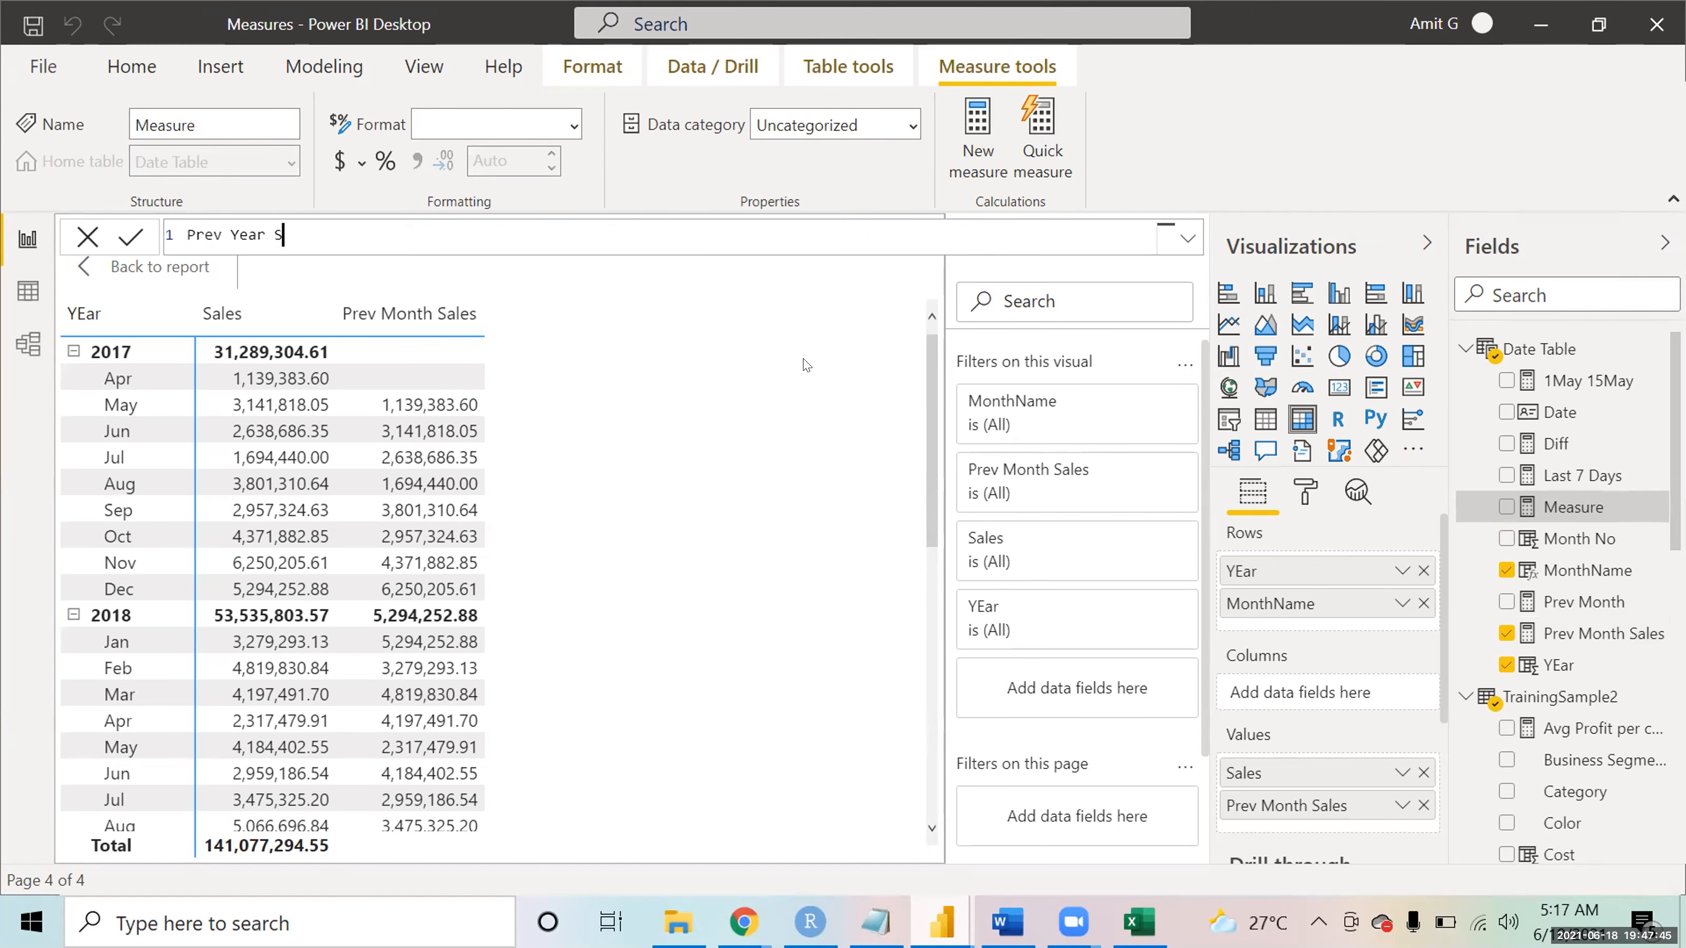
pyautogui.write('ales= calc')
pyautogui.press('Tab')
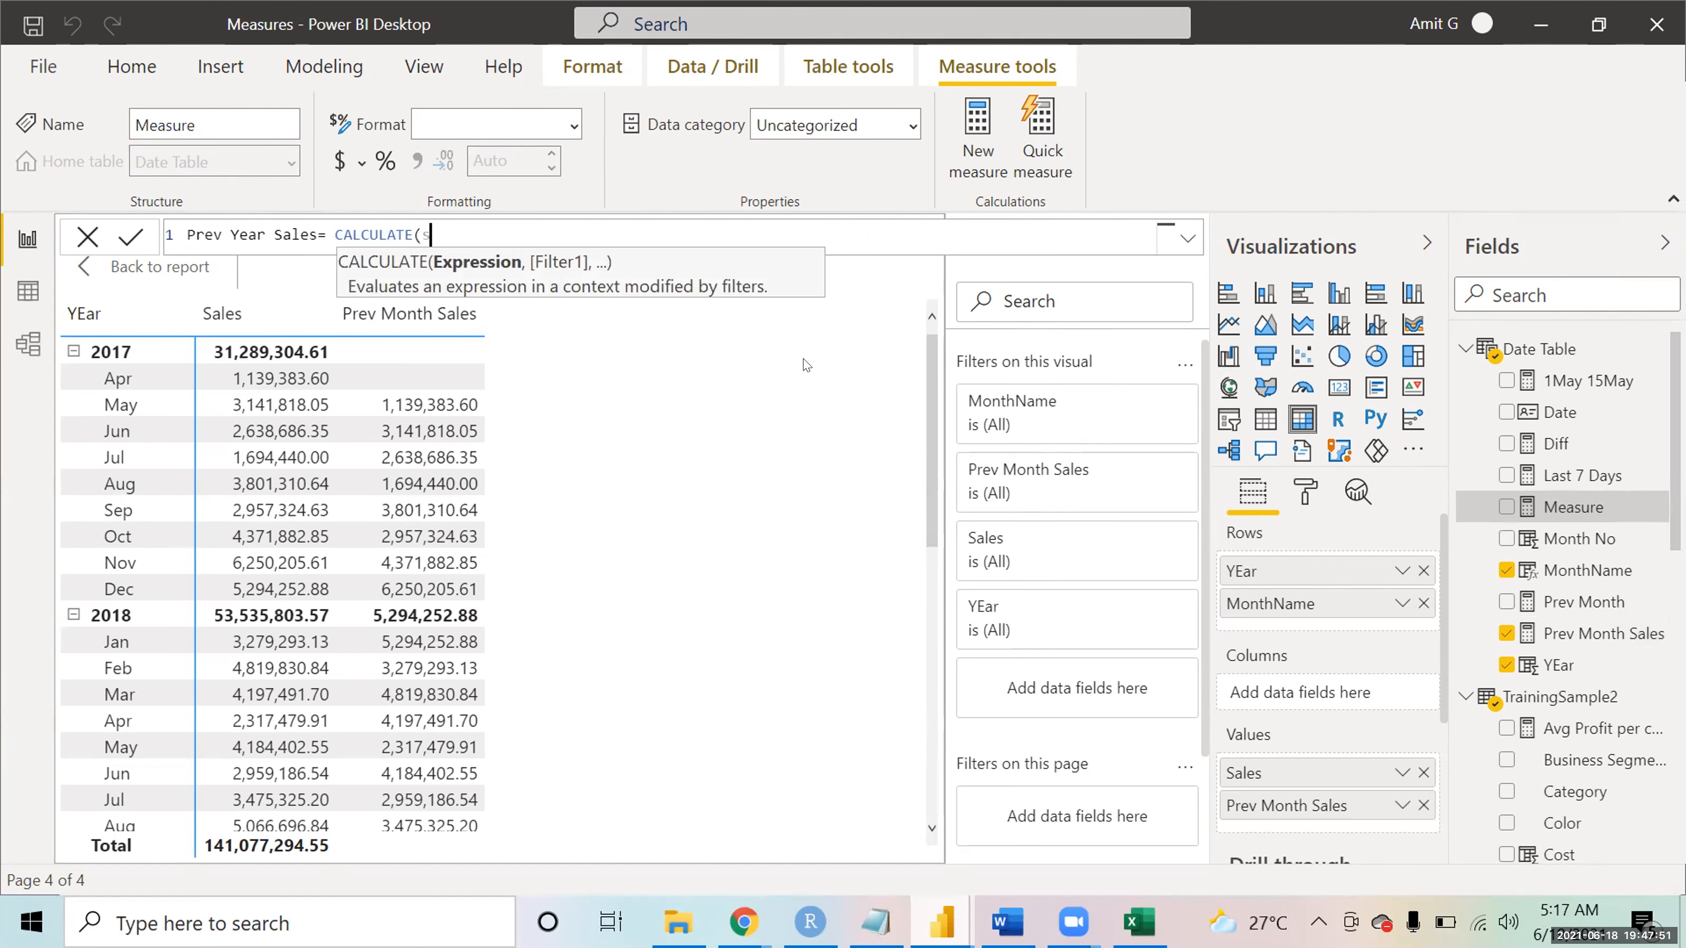
pyautogui.write('SUBSTITUTE(')
pyautogui.press('BackSpace')
pyautogui.press('BackSpace')
pyautogui.press('BackSpace')
pyautogui.press('BackSpace')
pyautogui.press('BackSpace')
pyautogui.press('BackSpace')
pyautogui.press('BackSpace')
pyautogui.press('BackSpace')
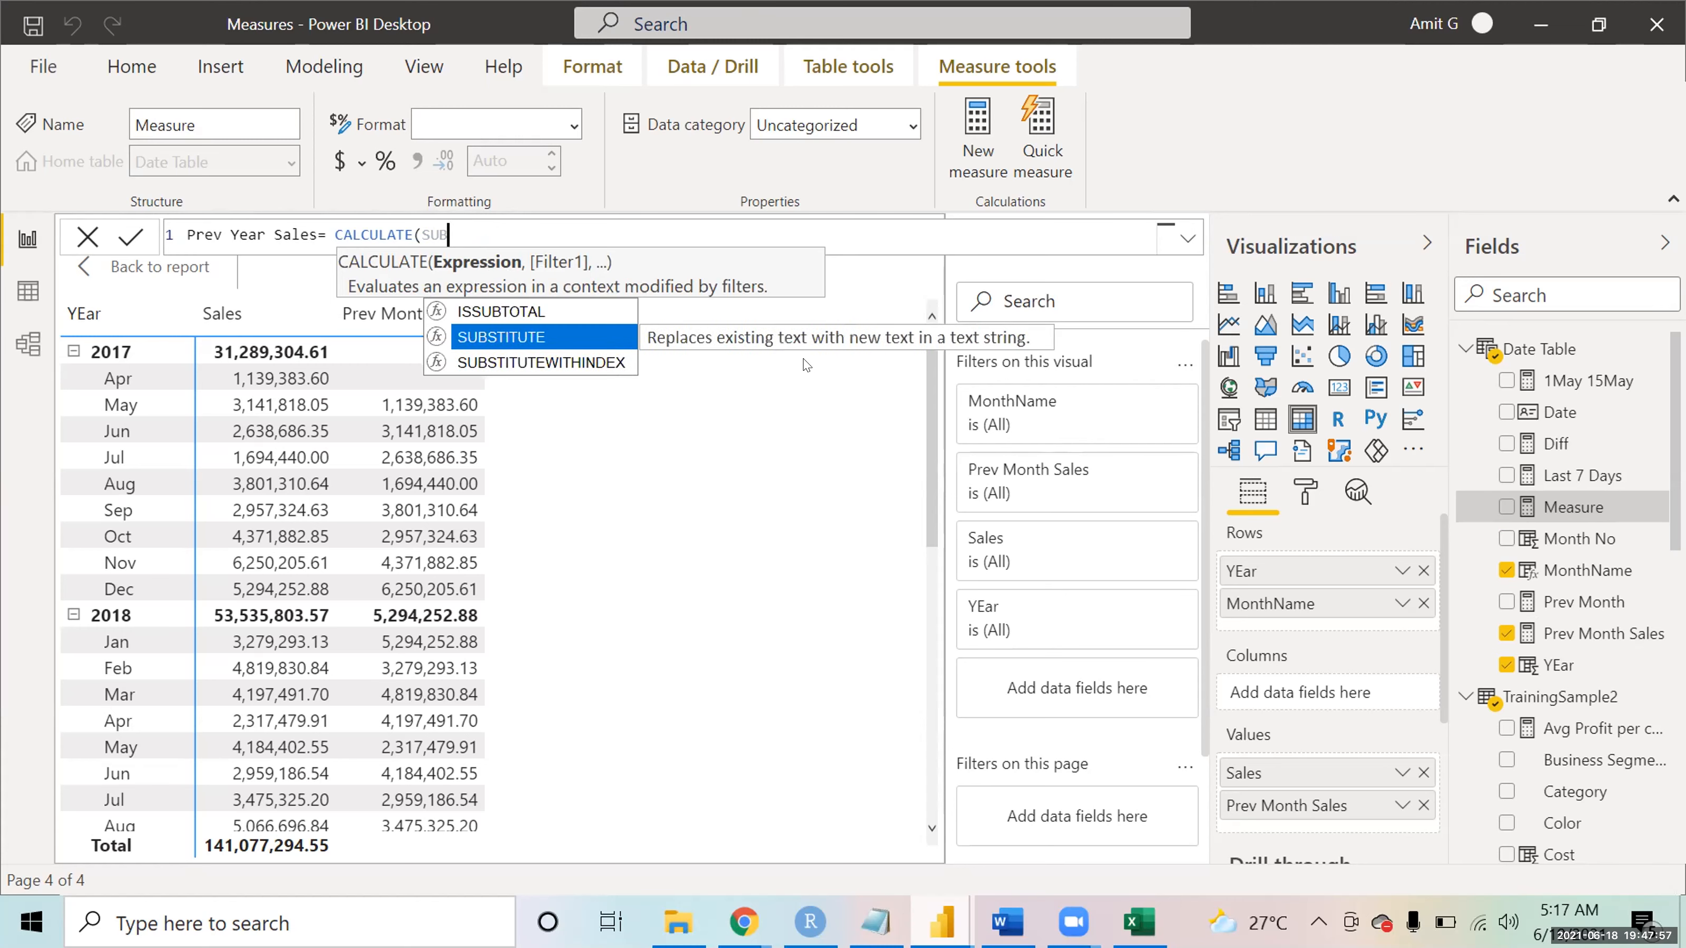
pyautogui.press('BackSpace')
# - Enter SUM(TrainingSample2[Sales]) as the CALCULATE expression in the Prev Year Sales formula
pyautogui.press('Down')
pyautogui.press('Down')
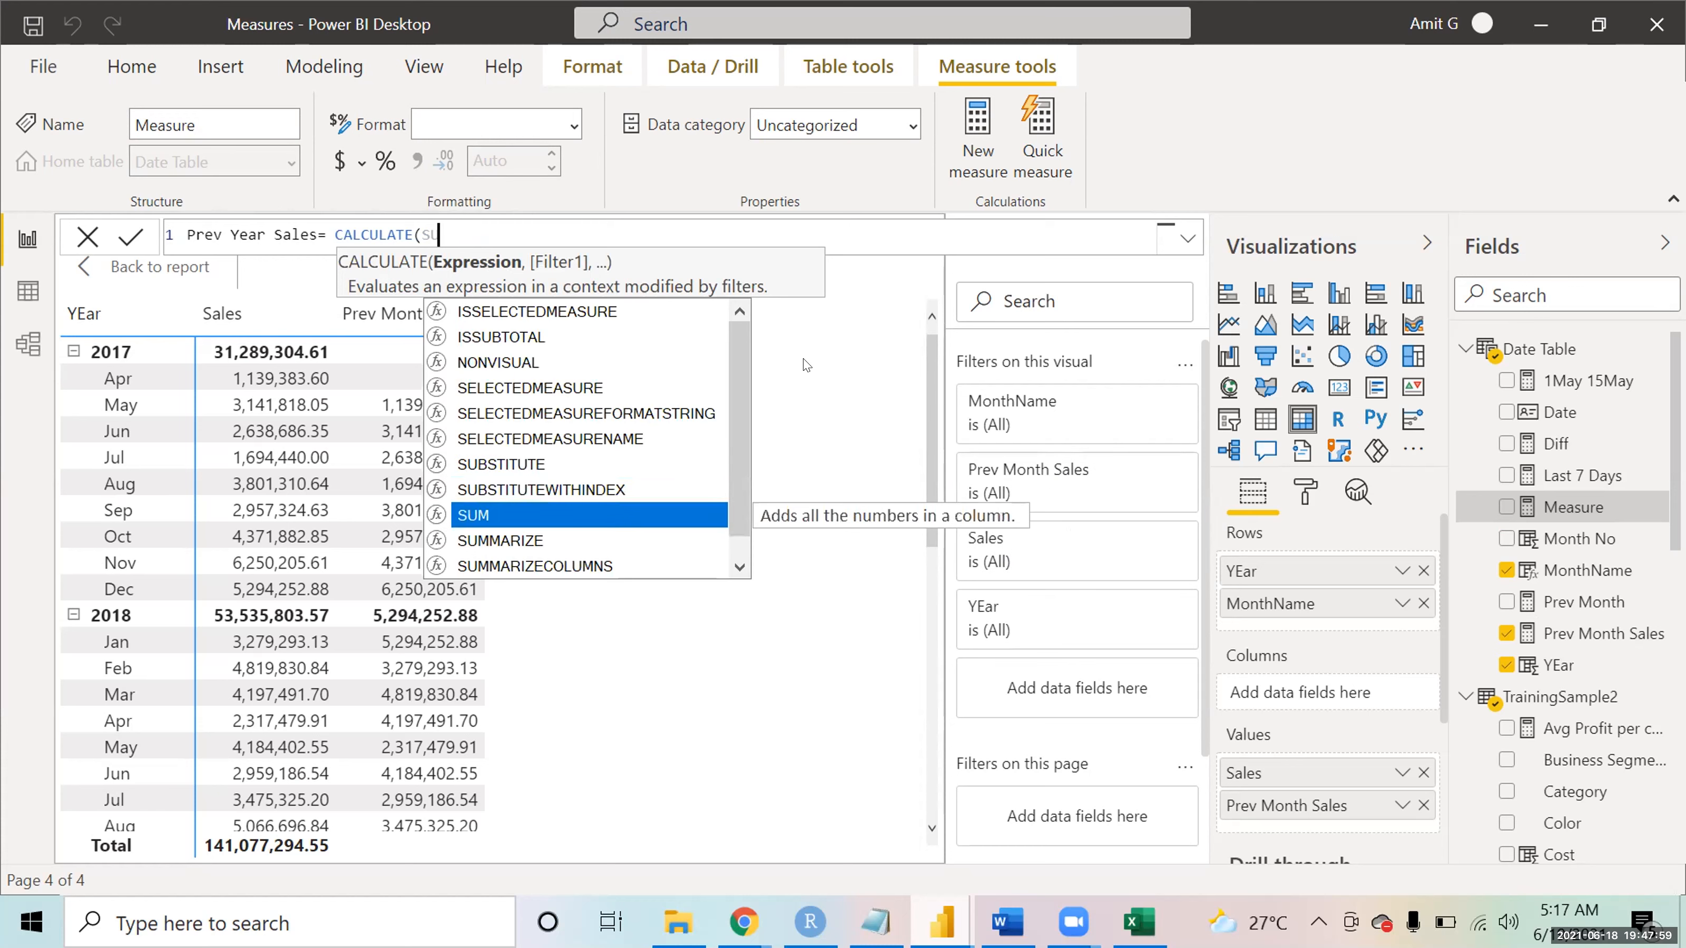
pyautogui.press('Tab')
pyautogui.write('sal')
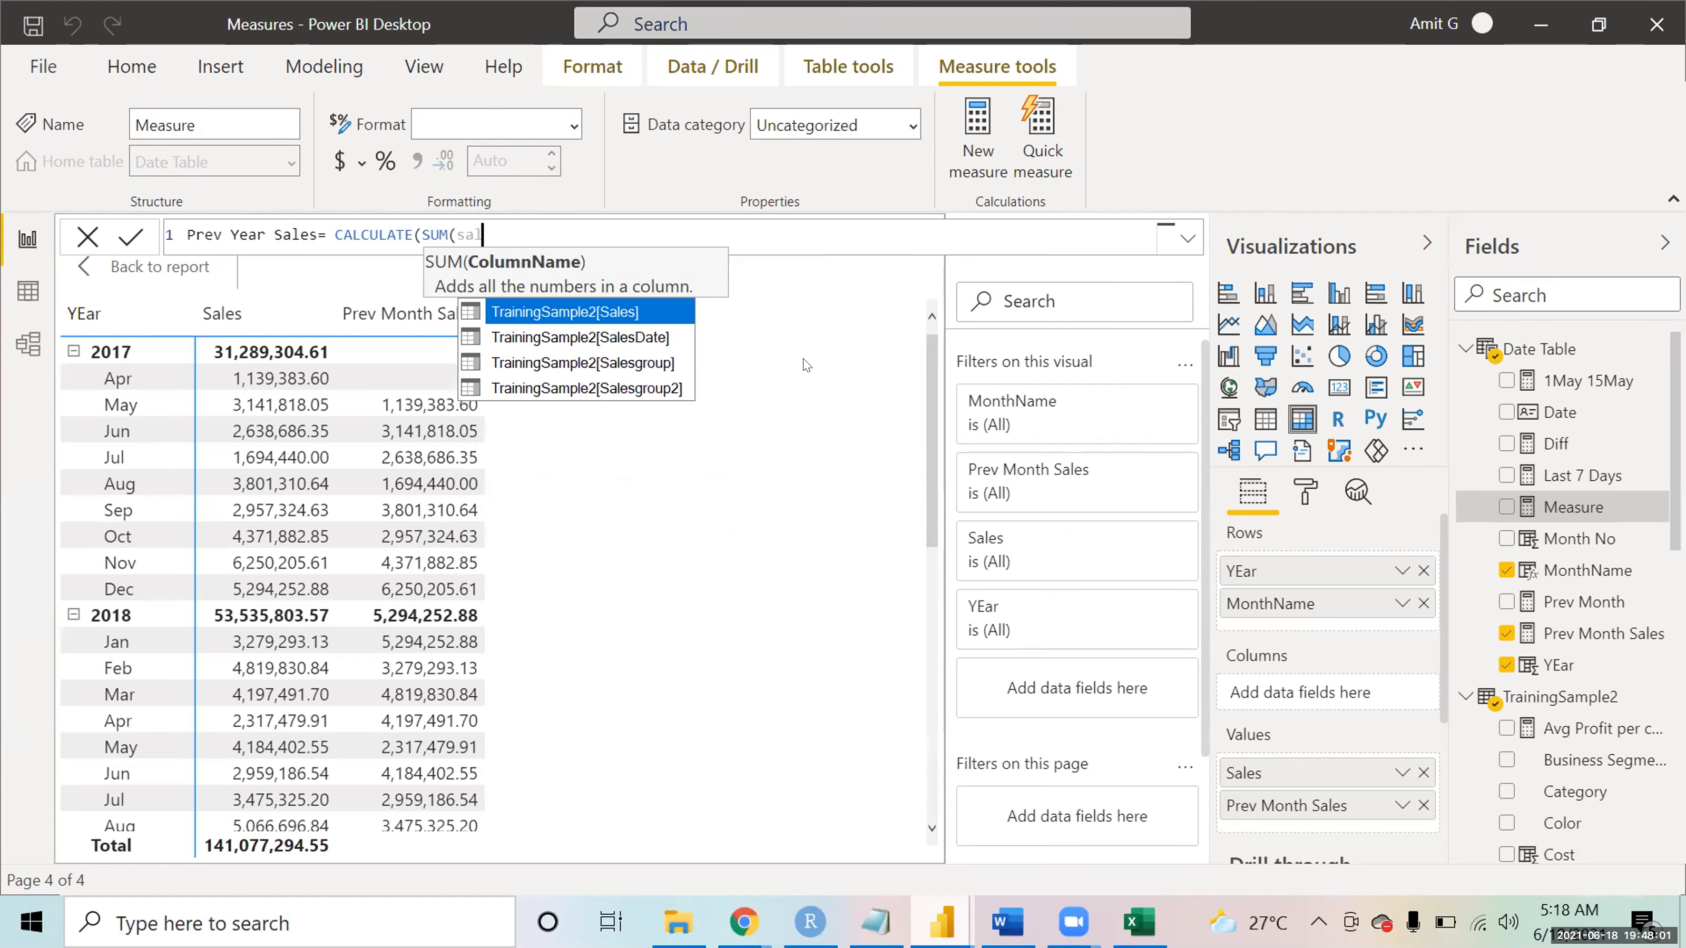
pyautogui.press('Tab')
pyautogui.write('),')
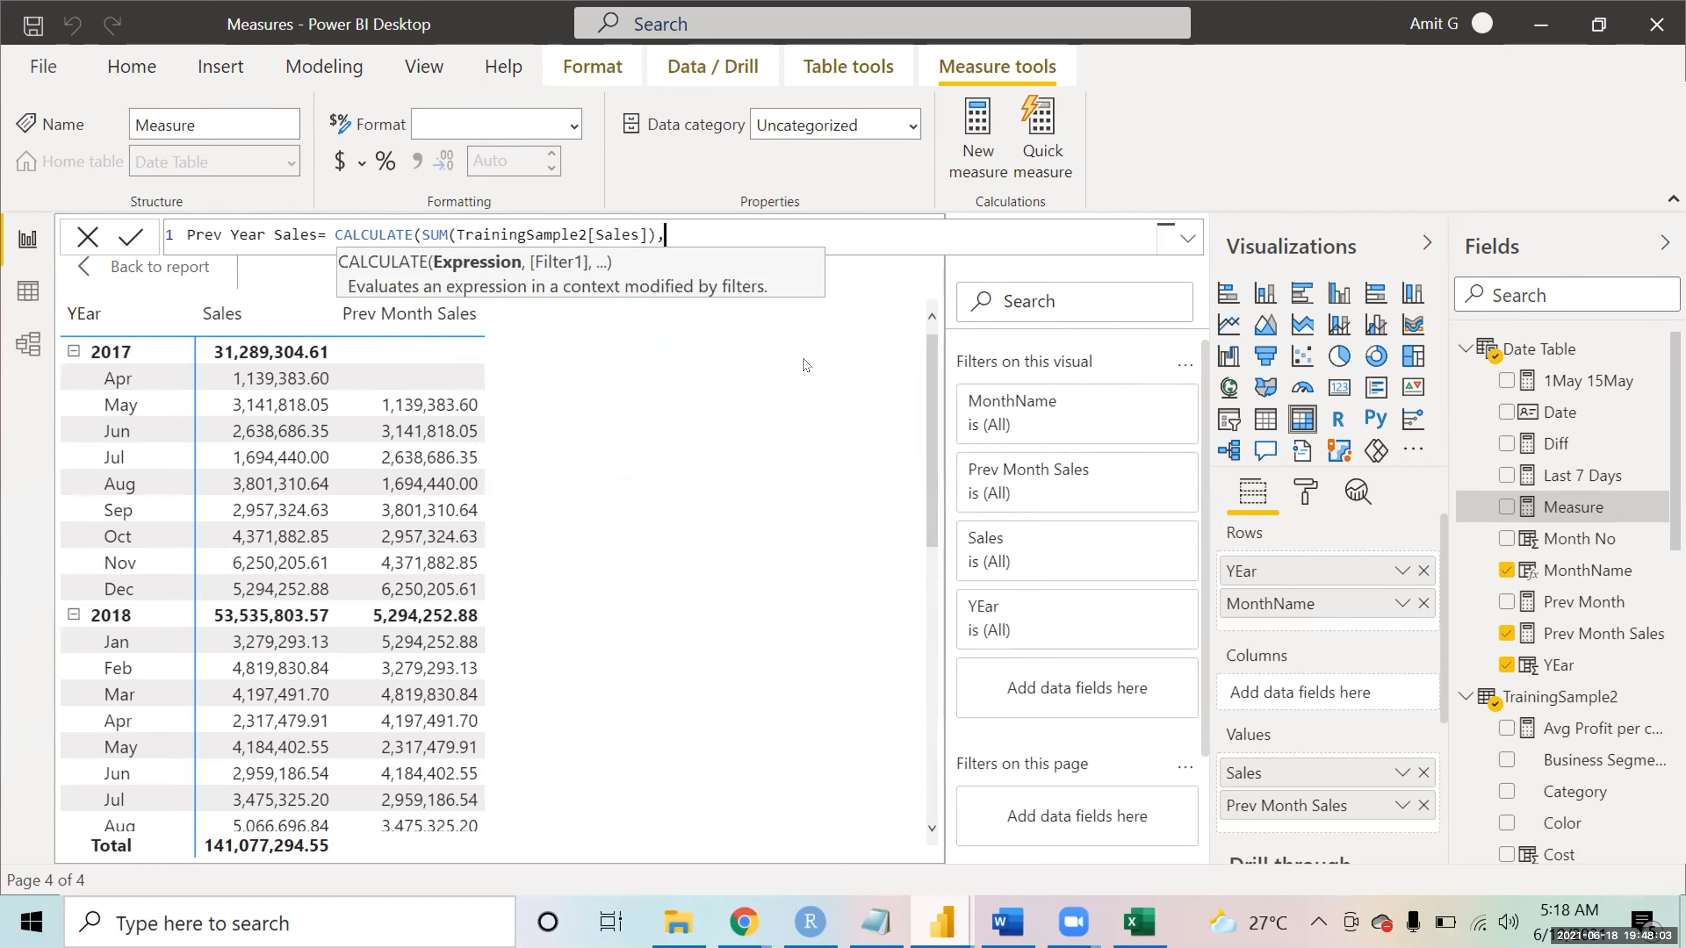
# - Add the PREVIOUSYEAR function as the filter argument of the Prev Year Sales formula
pyautogui.write(' prev')
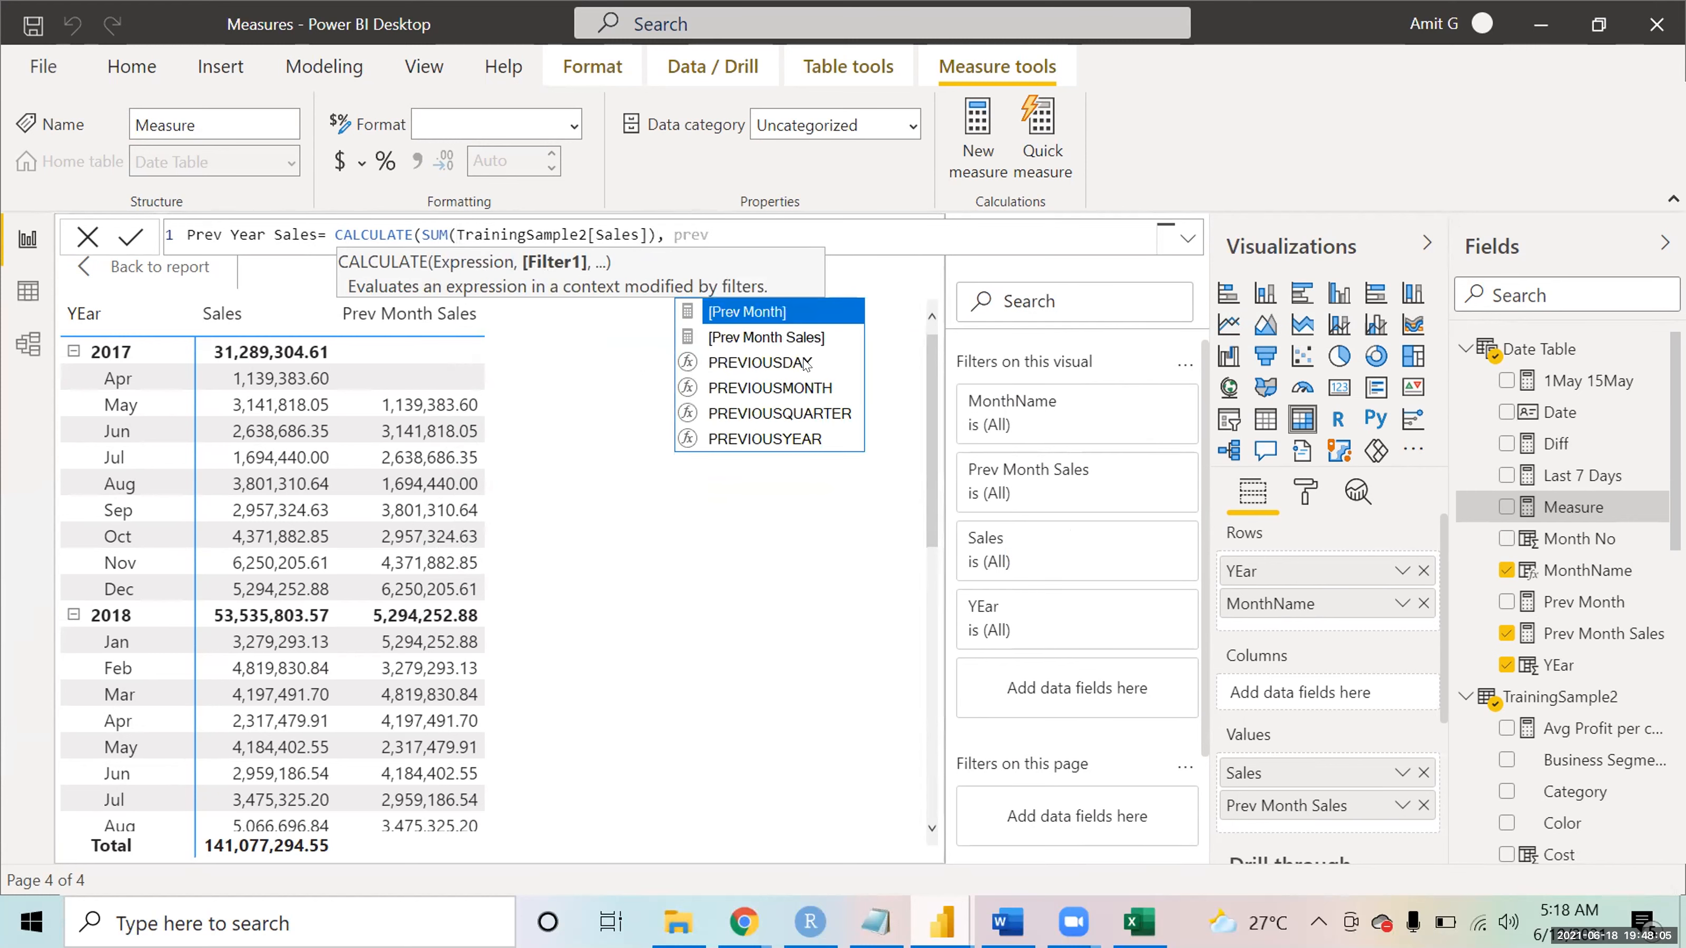
pyautogui.press('Down')
pyautogui.press('Down')
pyautogui.press('Down')
pyautogui.press('Down')
pyautogui.press('Down')
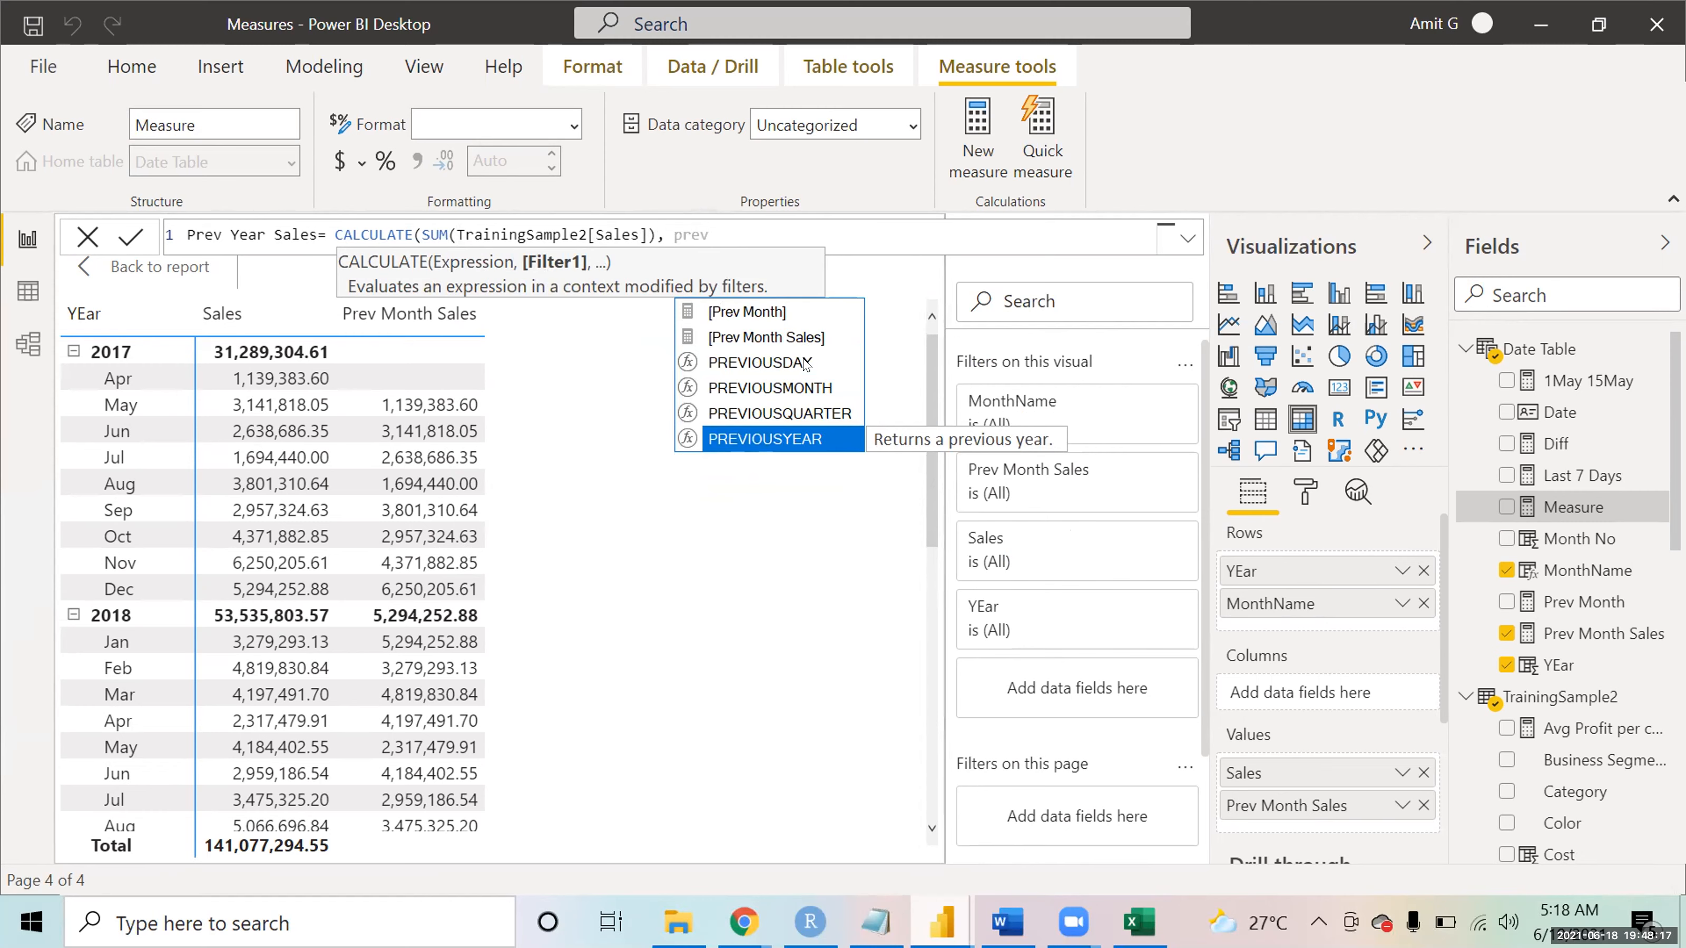
pyautogui.press('Tab')
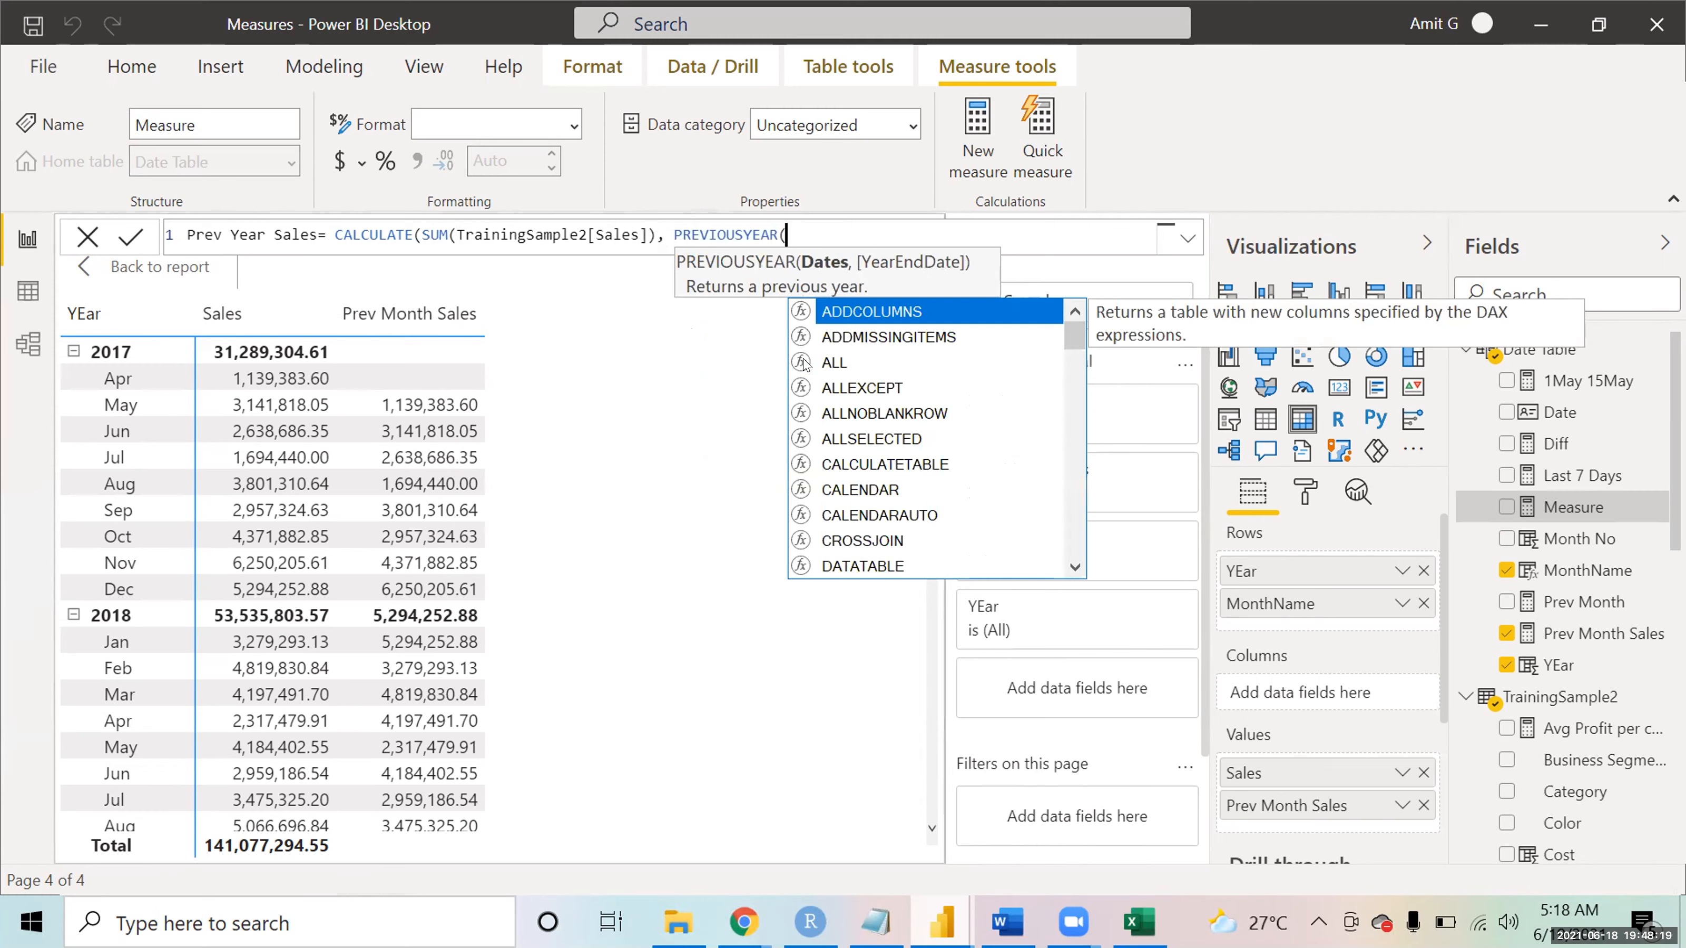
# - Complete PREVIOUSYEAR with 'Date Table'[Date], save the Prev Year Sales measure and return to the report page
pyautogui.write('dat')
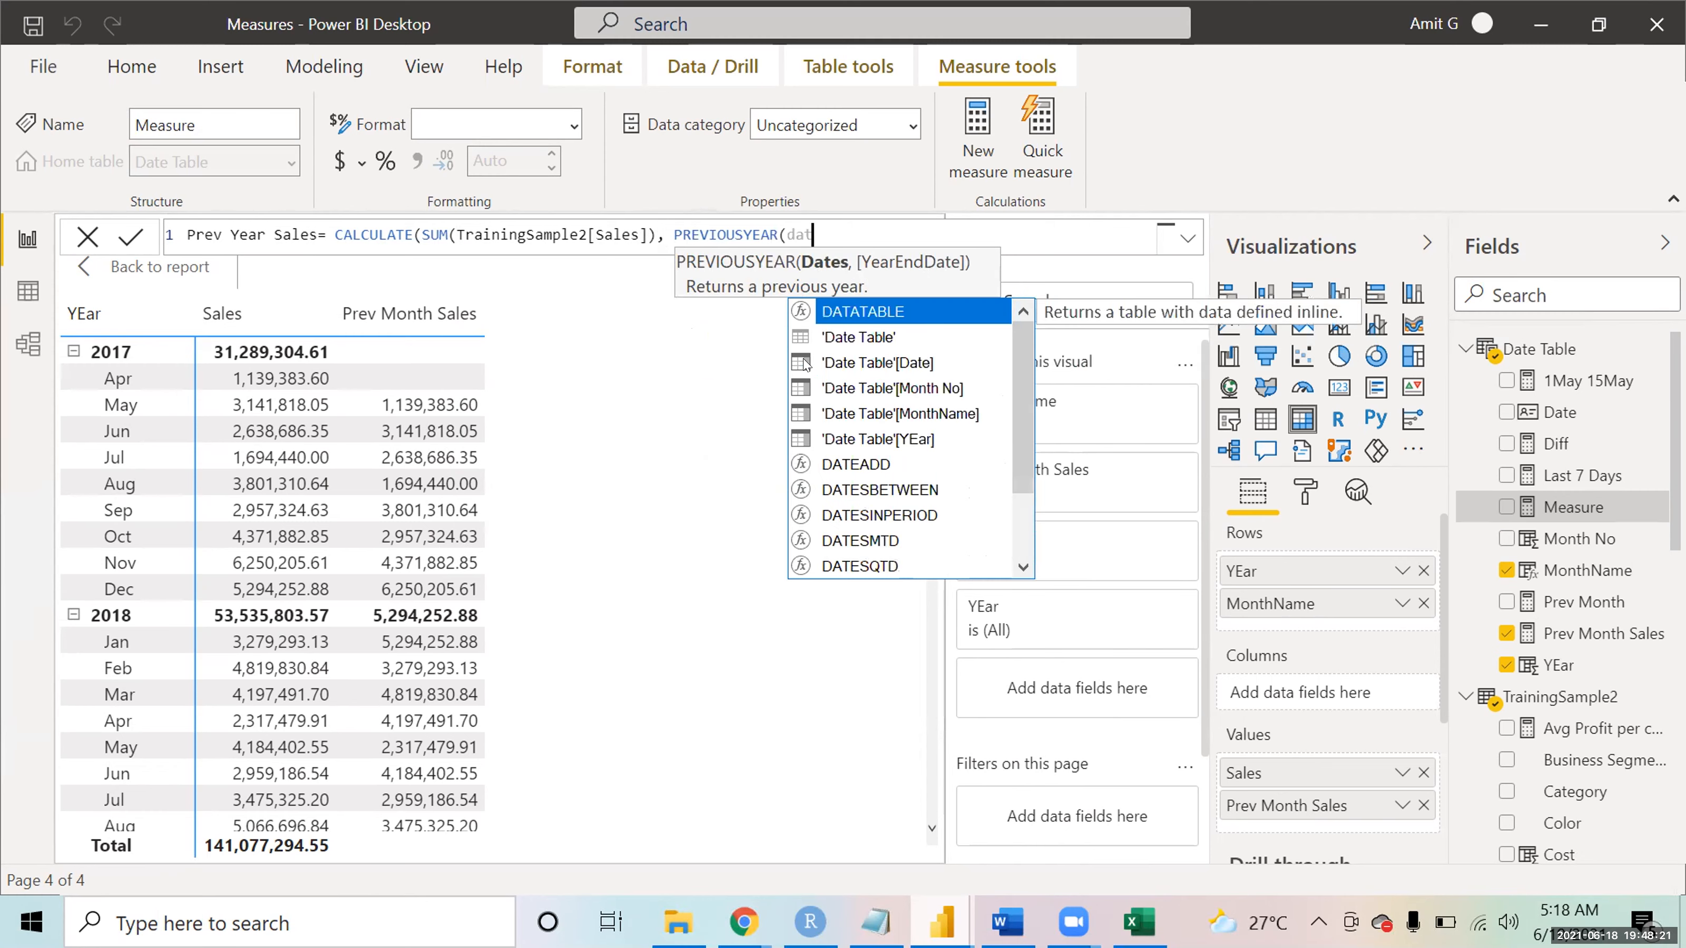
pyautogui.click(805, 364)
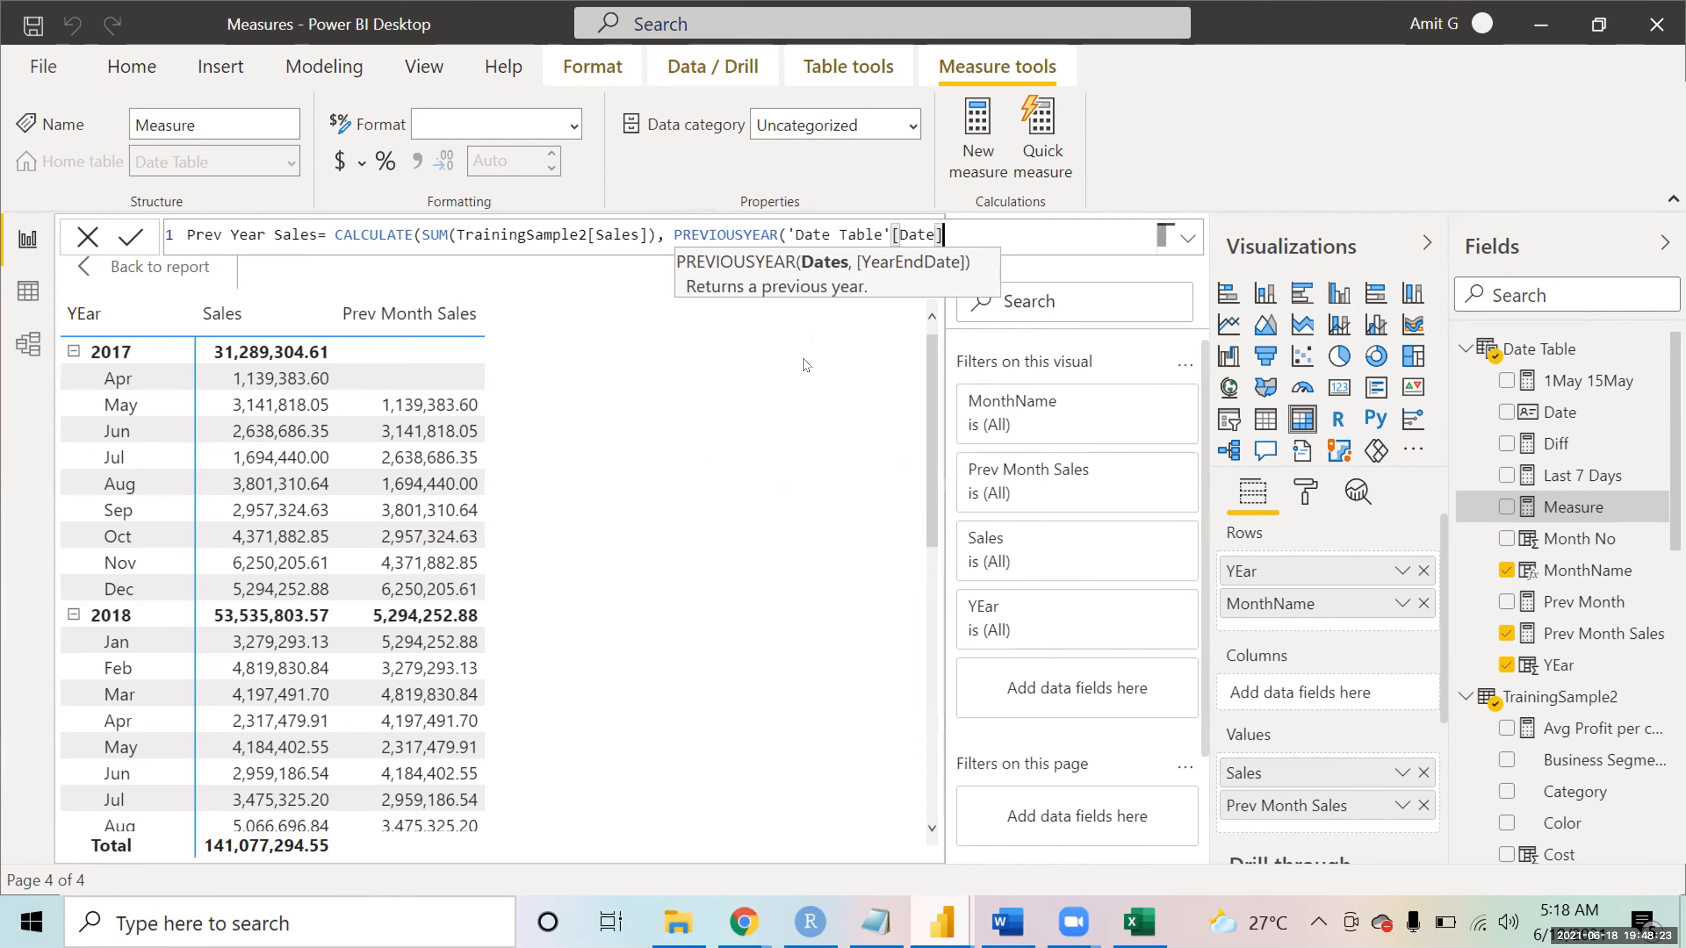
pyautogui.write(')')
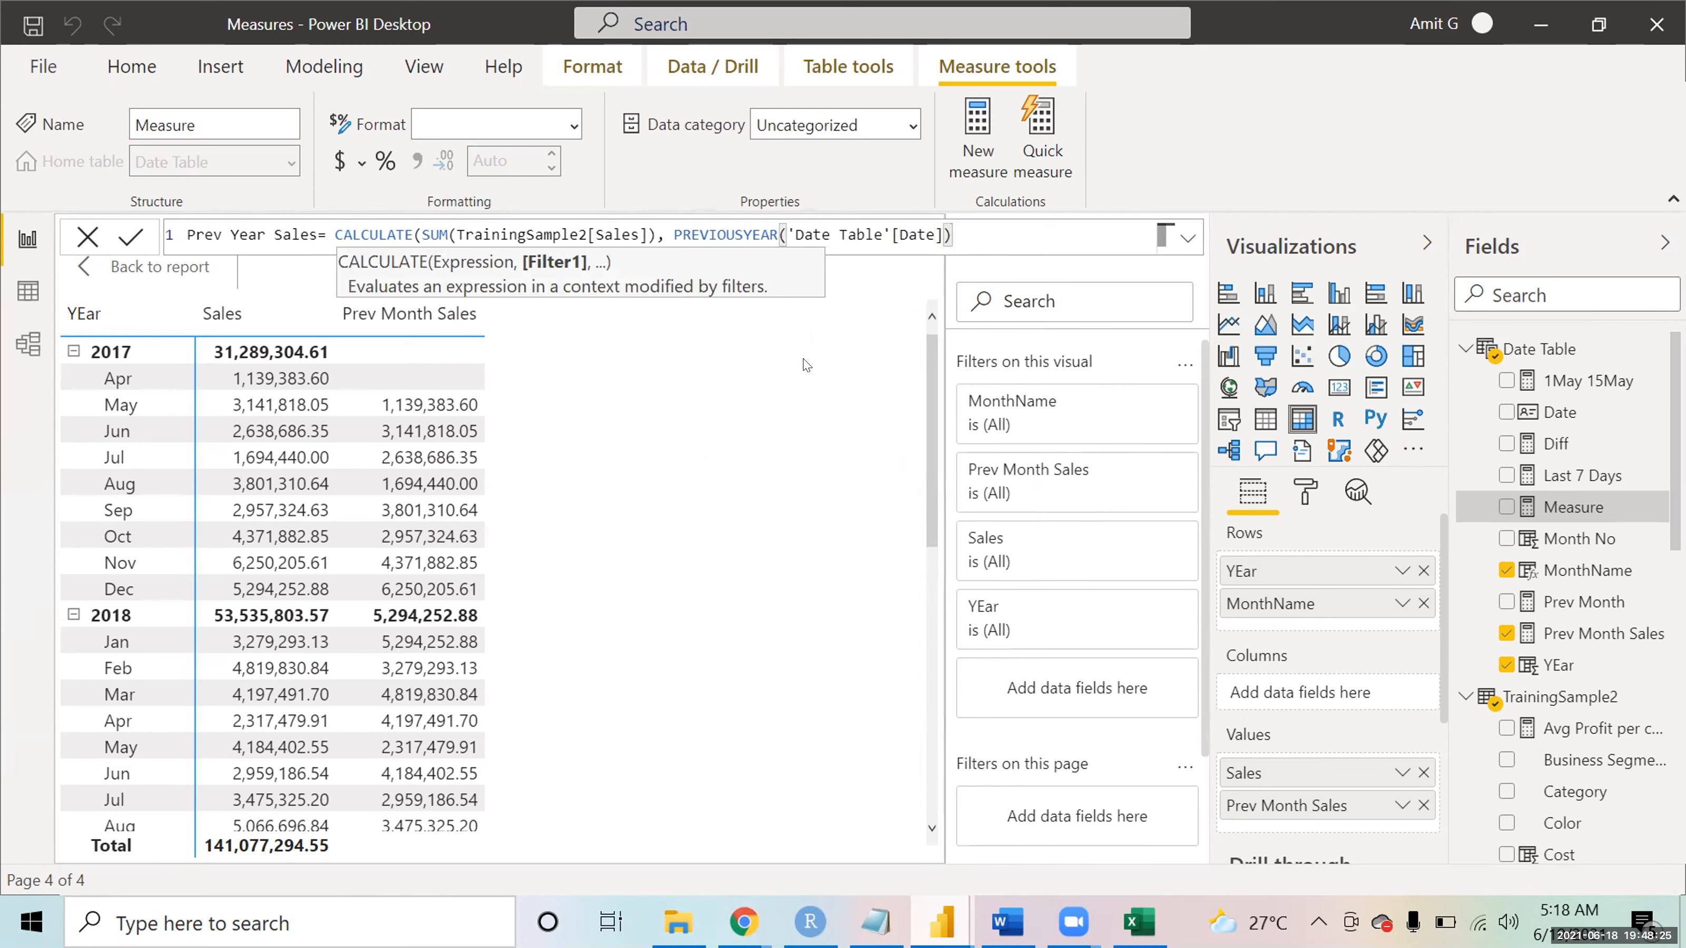
pyautogui.write(')')
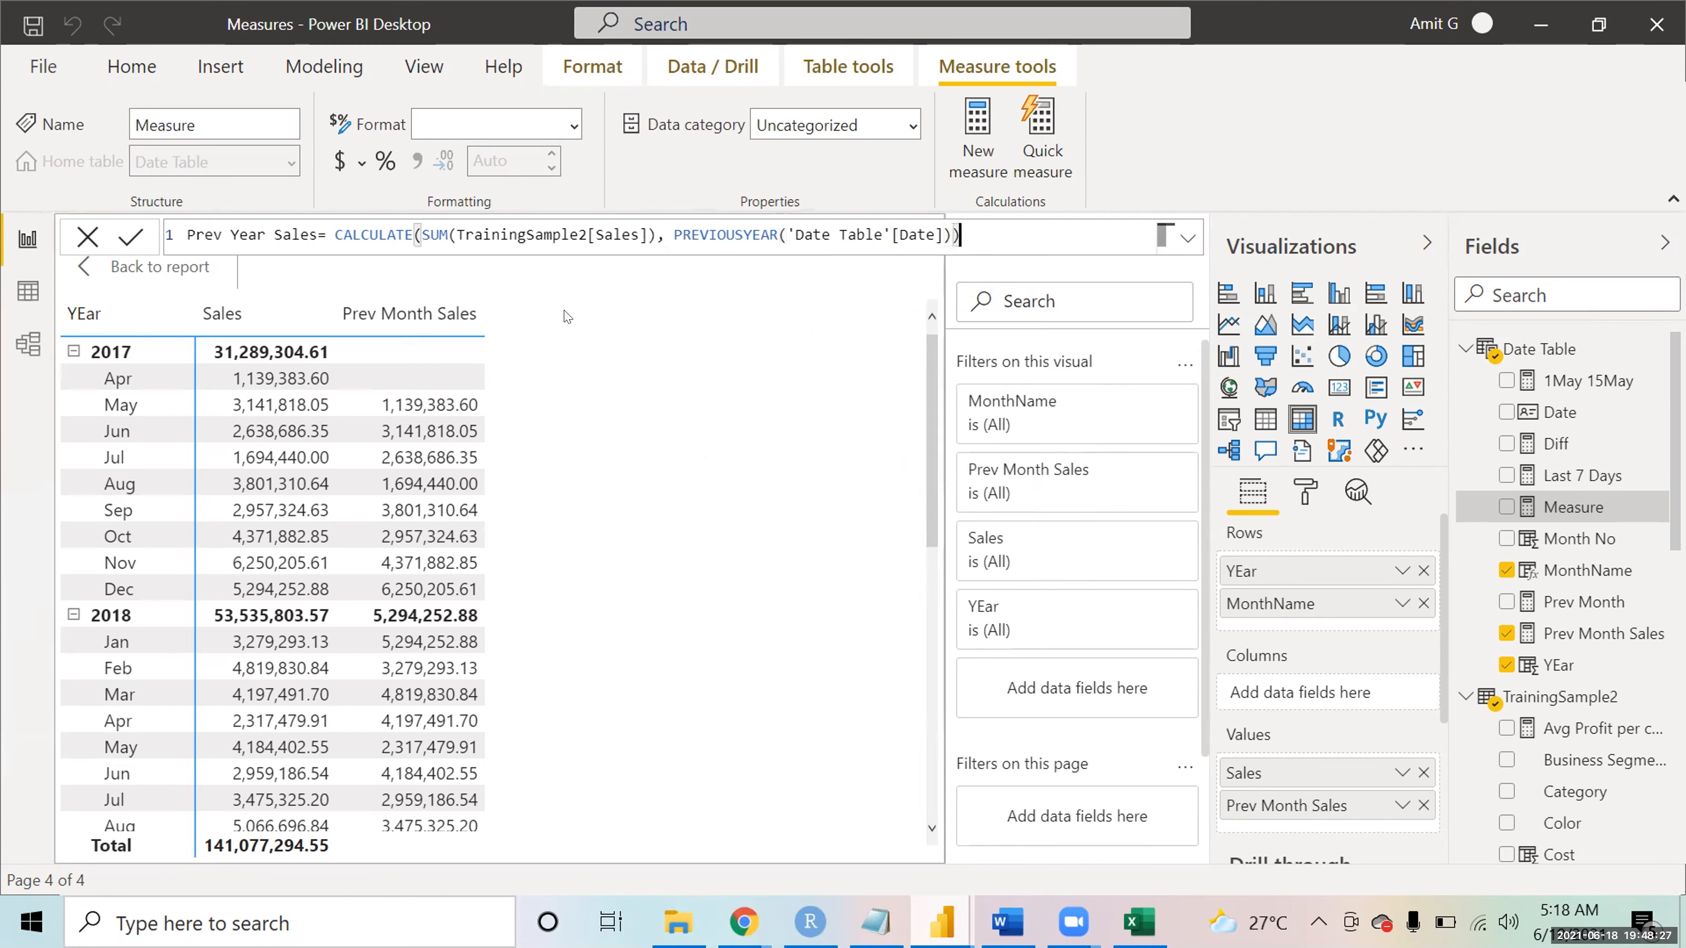
pyautogui.click(131, 235)
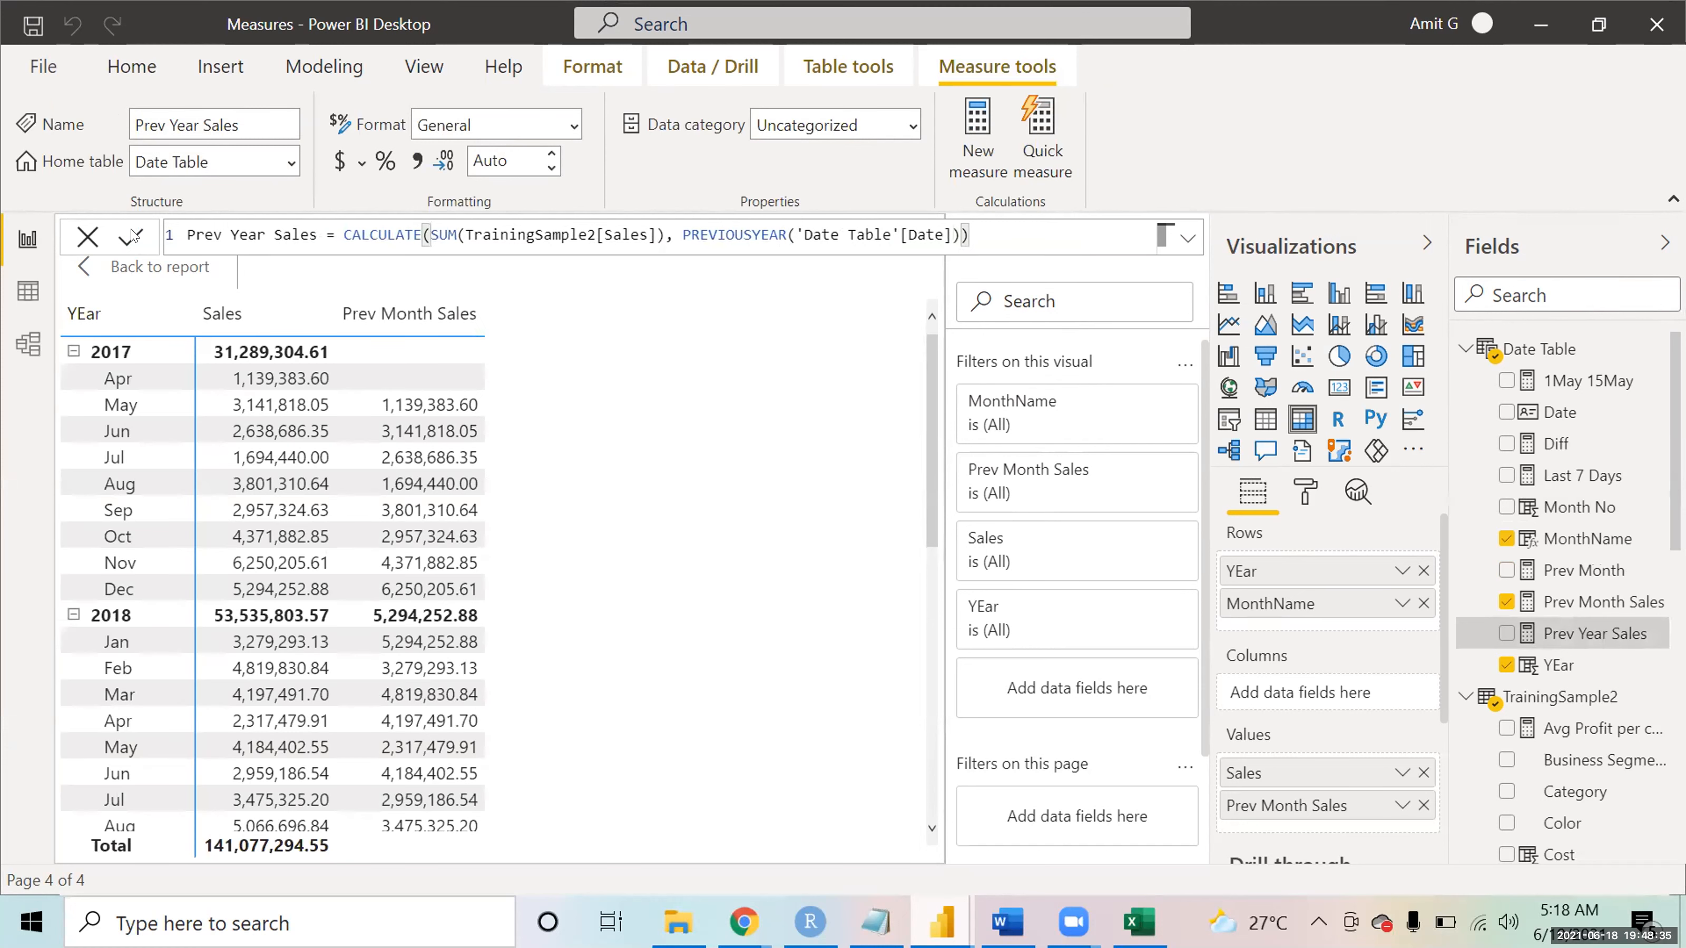
pyautogui.click(164, 273)
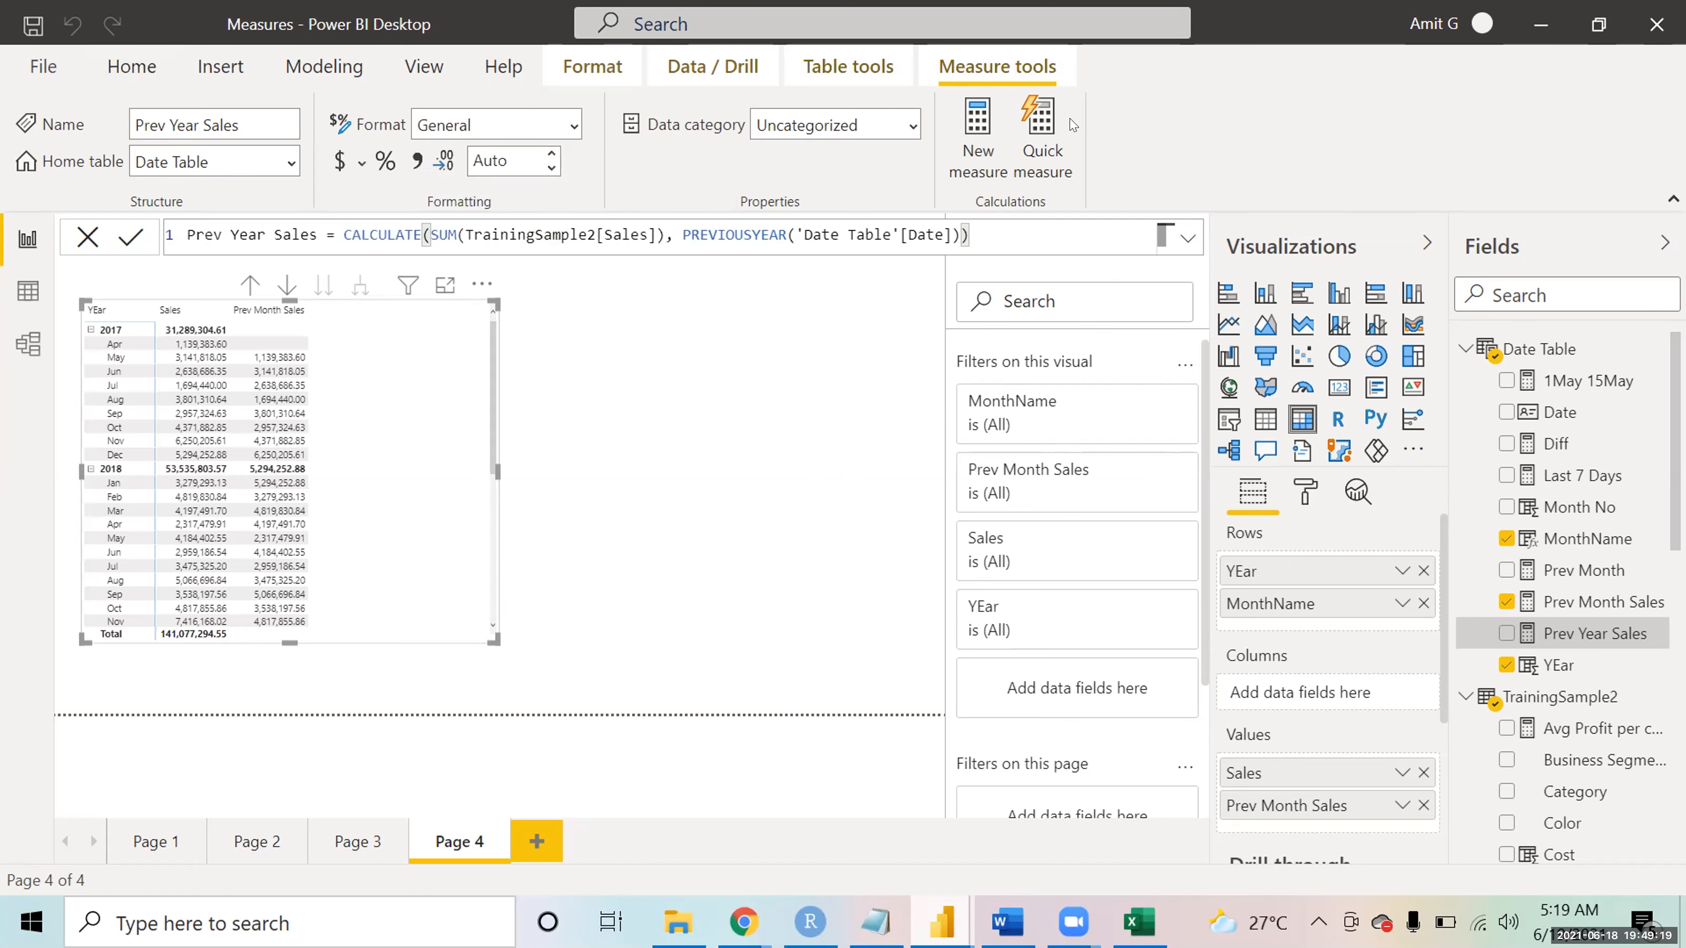
# - Create a measure named Same Period Last Year and start its formula with CALCULATE(SUM(TrainingSample2[Sales]
pyautogui.click(977, 152)
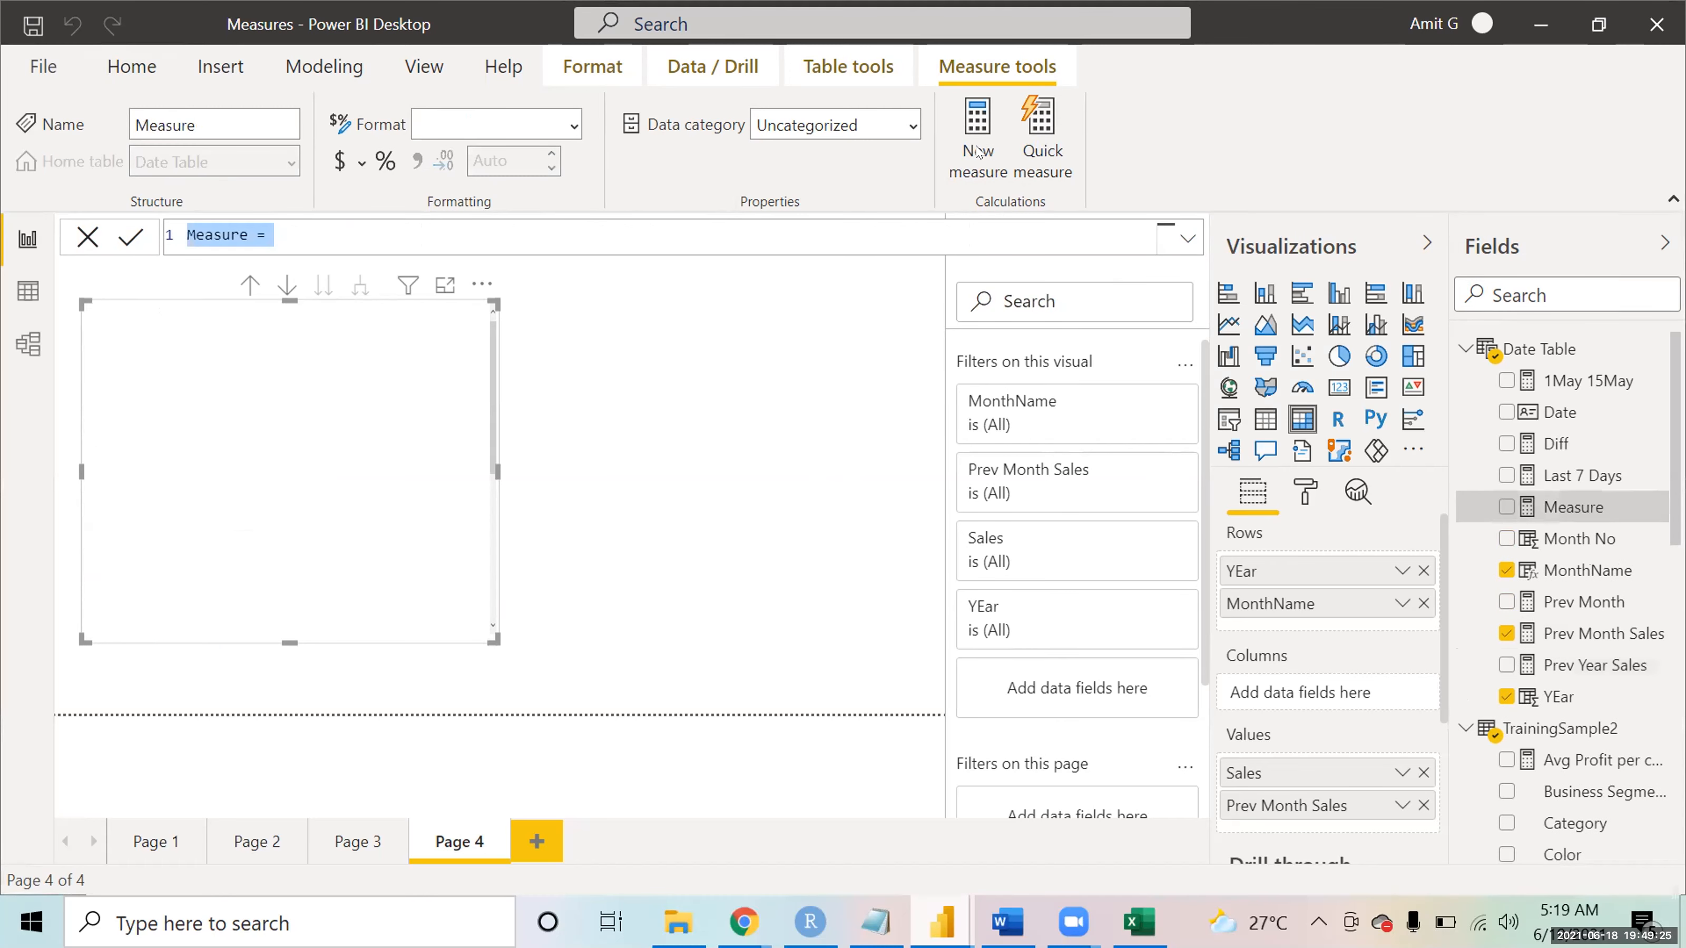
pyautogui.write('Same ')
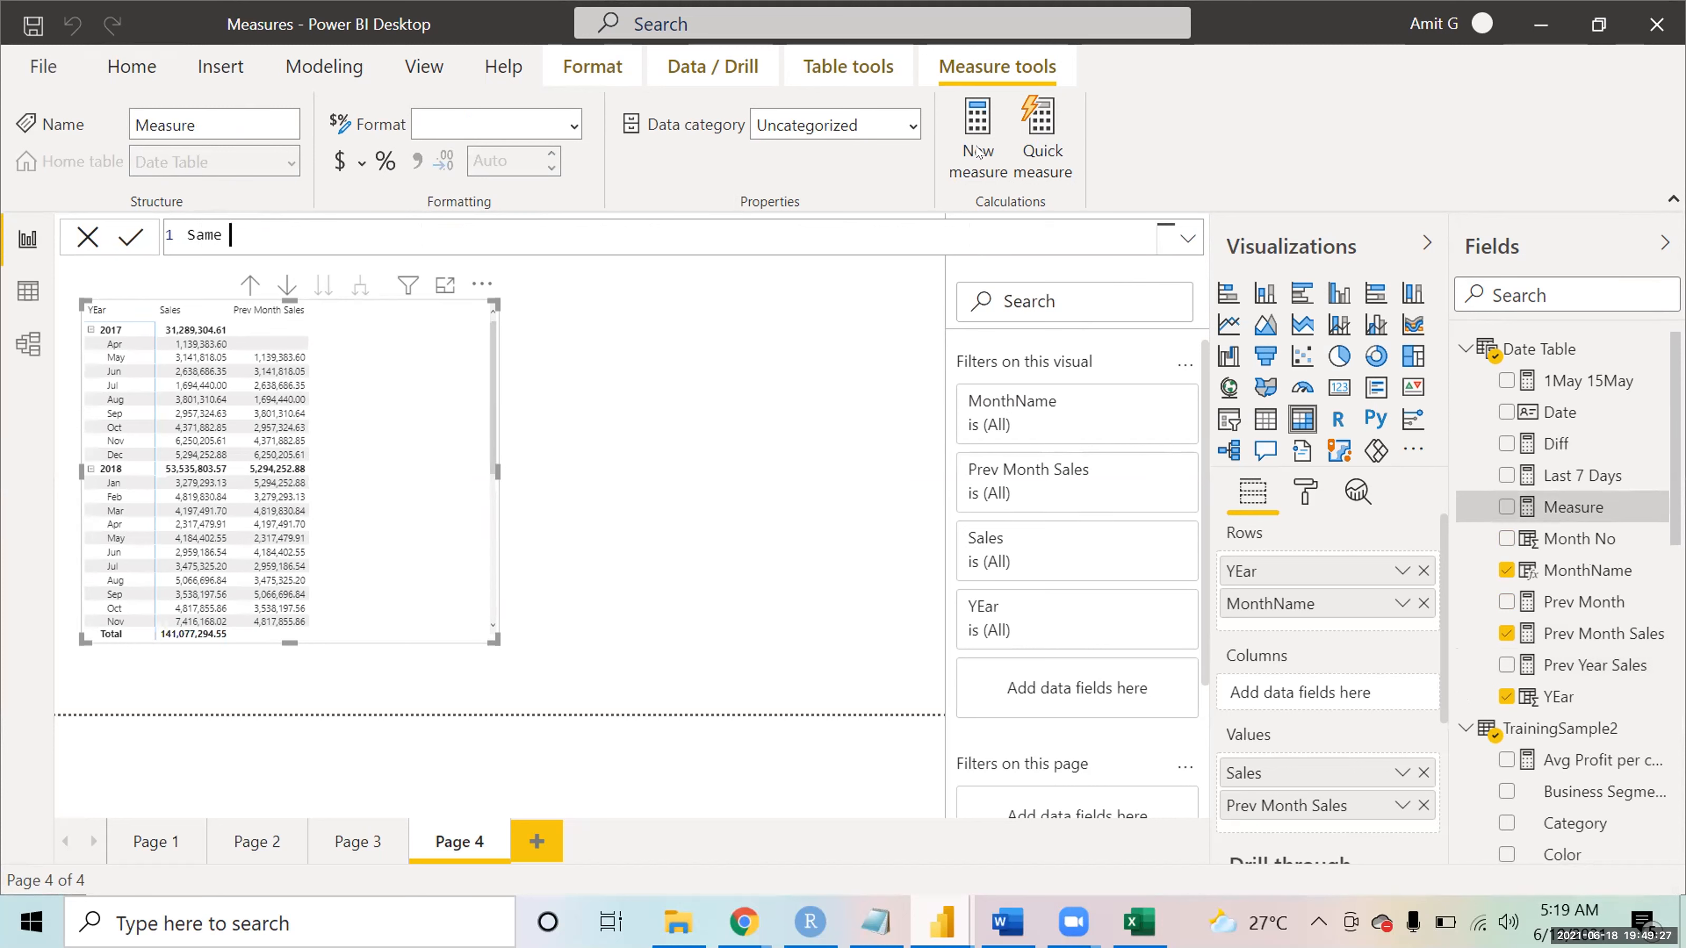
pyautogui.write('Period Last Year= ')
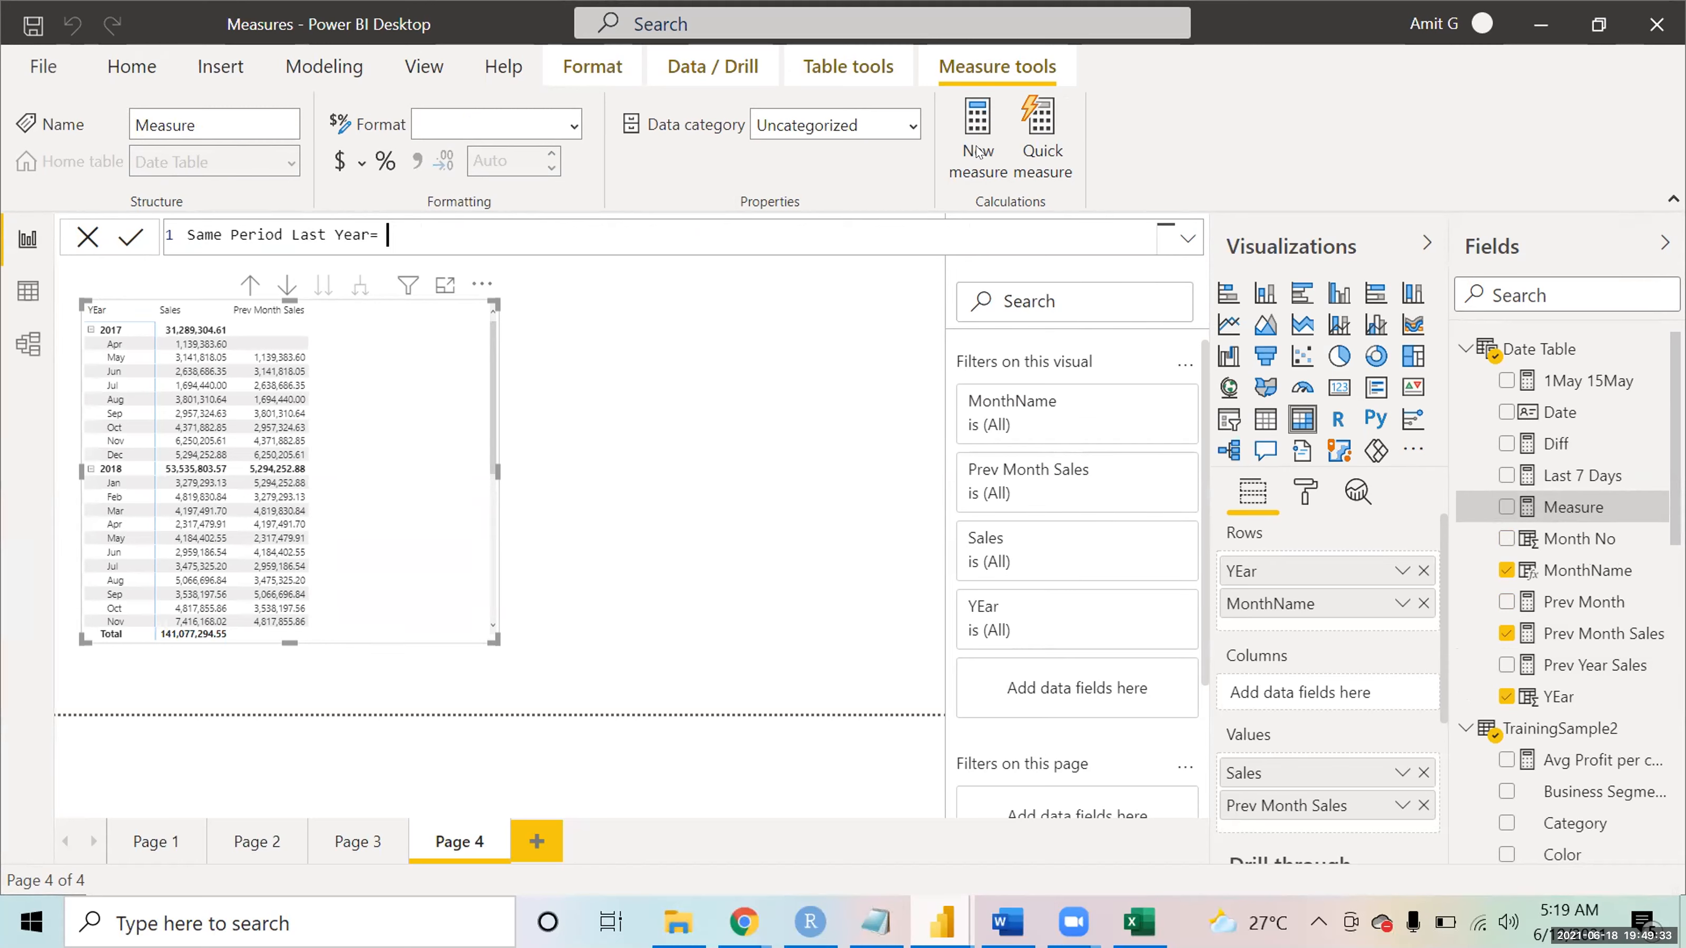
pyautogui.write('cal')
pyautogui.press('Tab')
pyautogui.write('sum')
pyautogui.press('Tab')
pyautogui.write('st Yea')
pyautogui.press('Tab')
# - Complete the measure's formula with the filter SAMEPERIODLASTYEAR('Date Table'[Date]) and close all parentheses
pyautogui.write('), same')
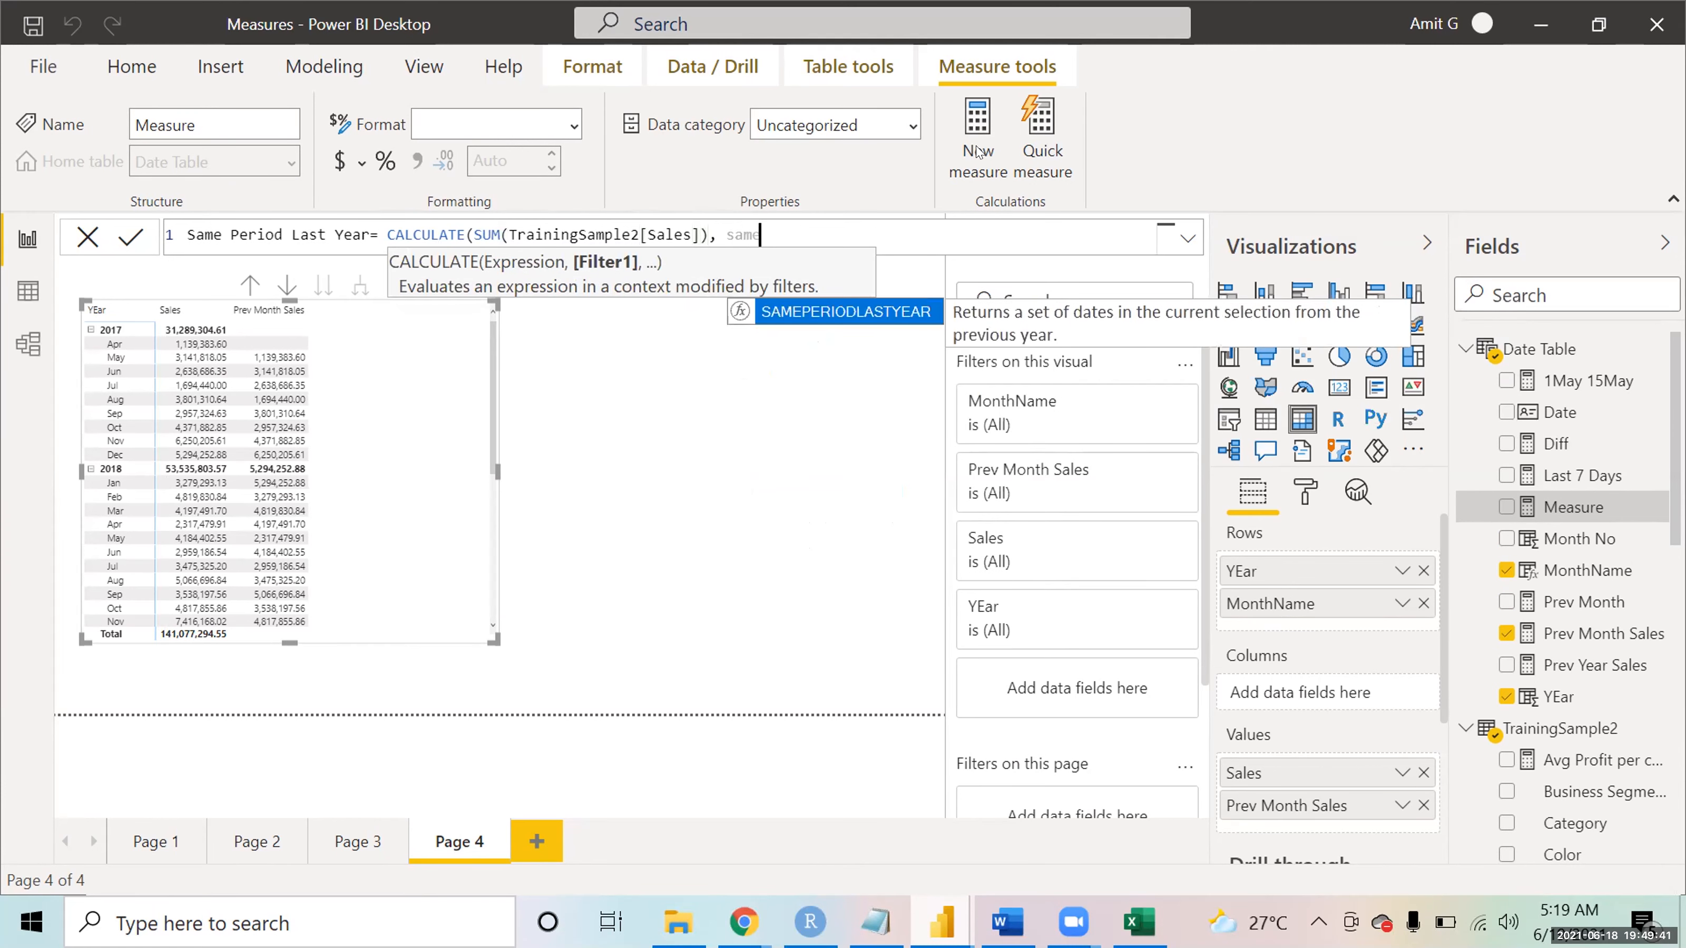
pyautogui.press('Tab')
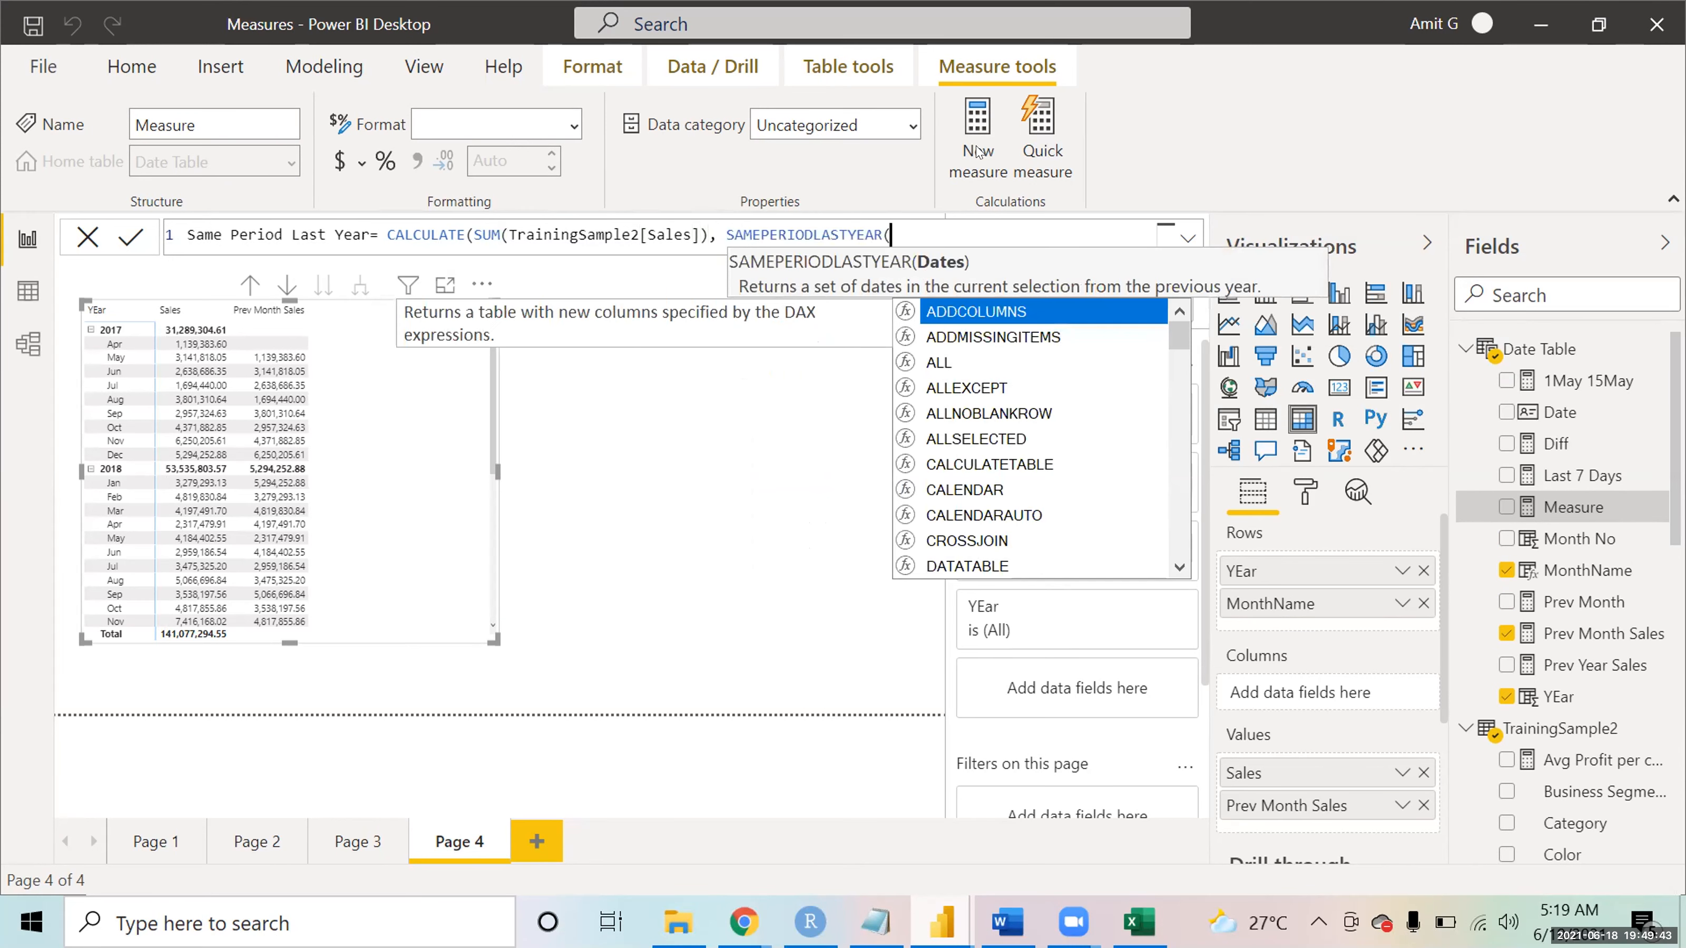
pyautogui.write('date')
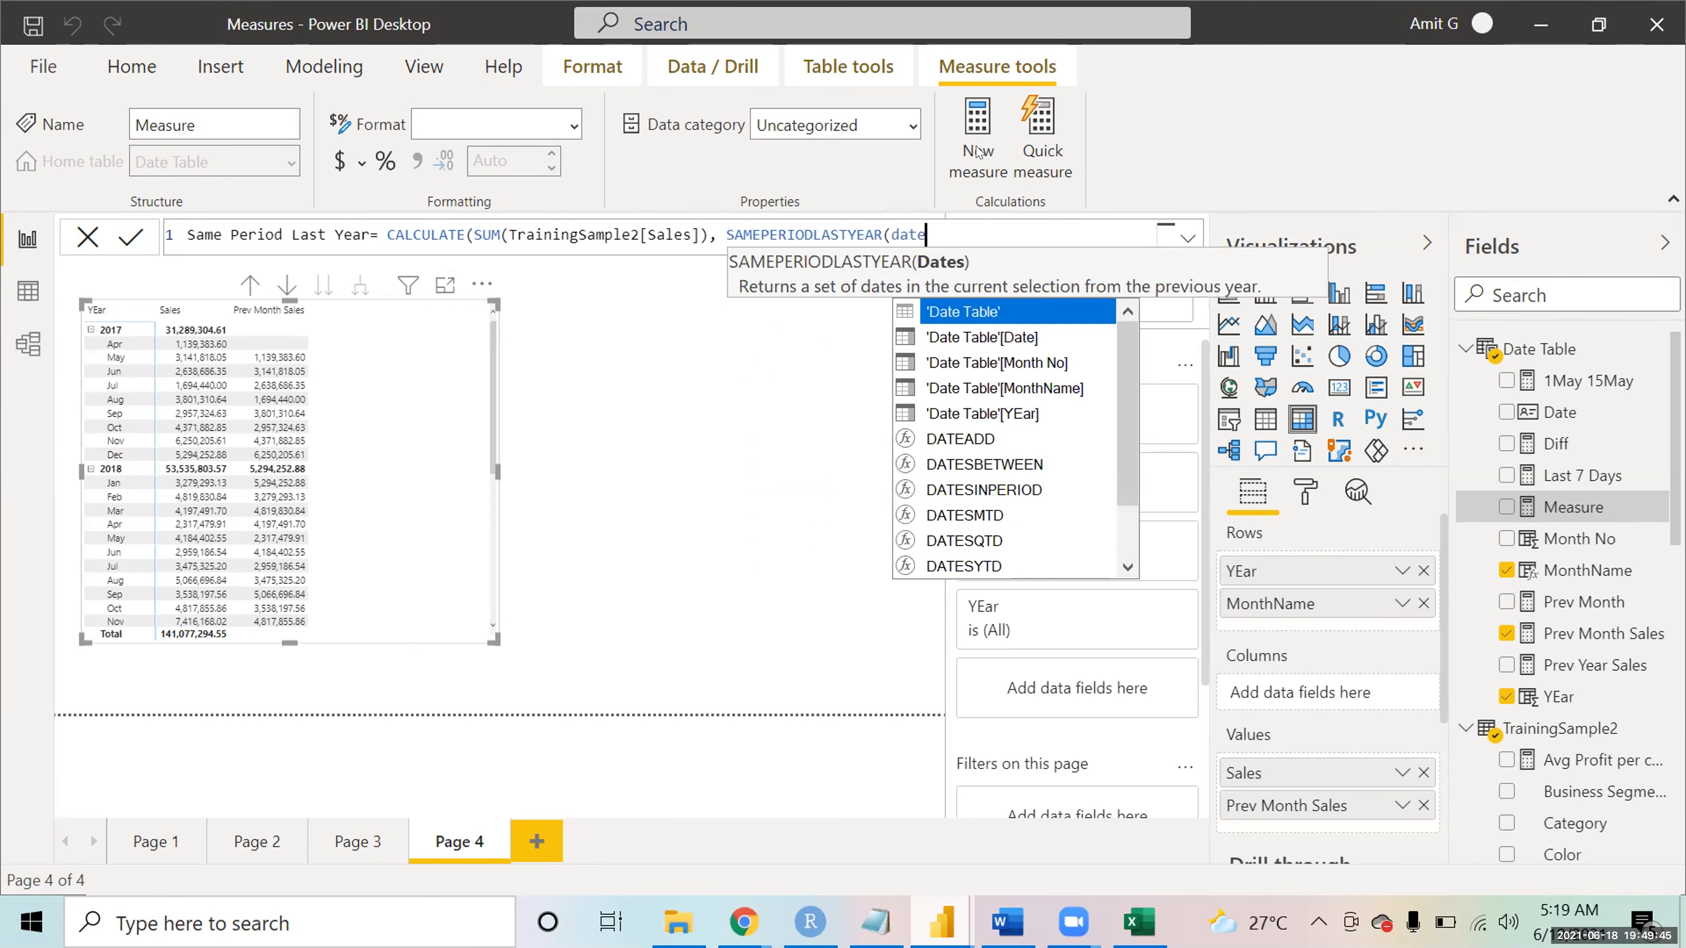
pyautogui.press('Down')
pyautogui.press('Tab')
pyautogui.write(')')
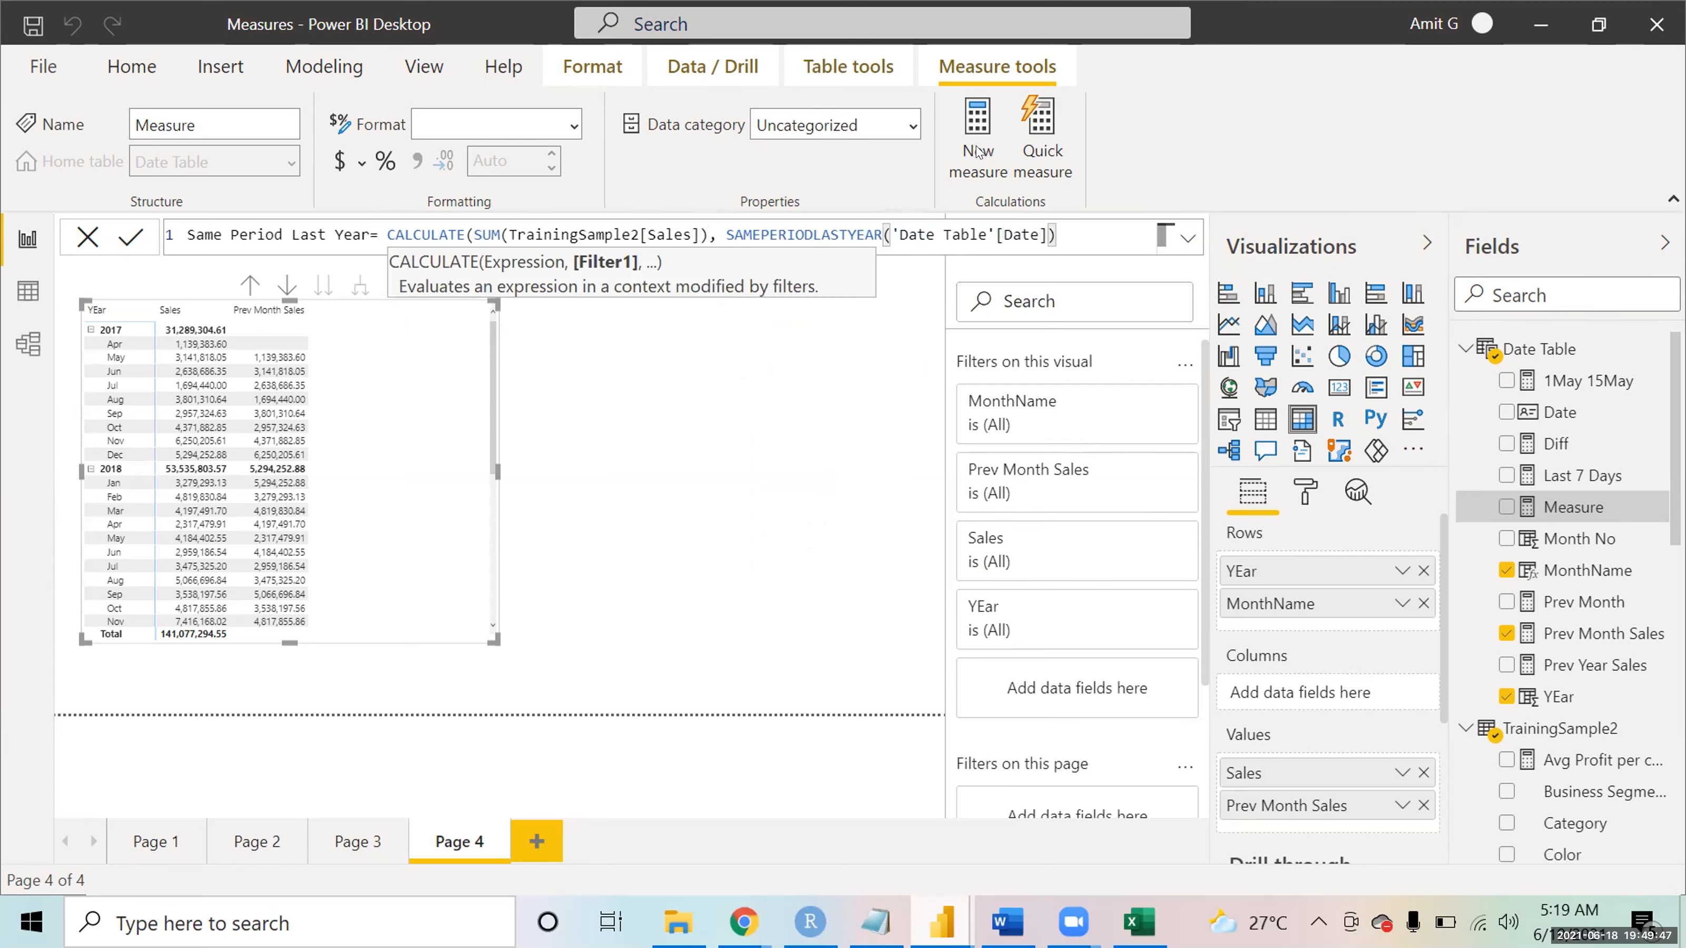
pyautogui.write(')')
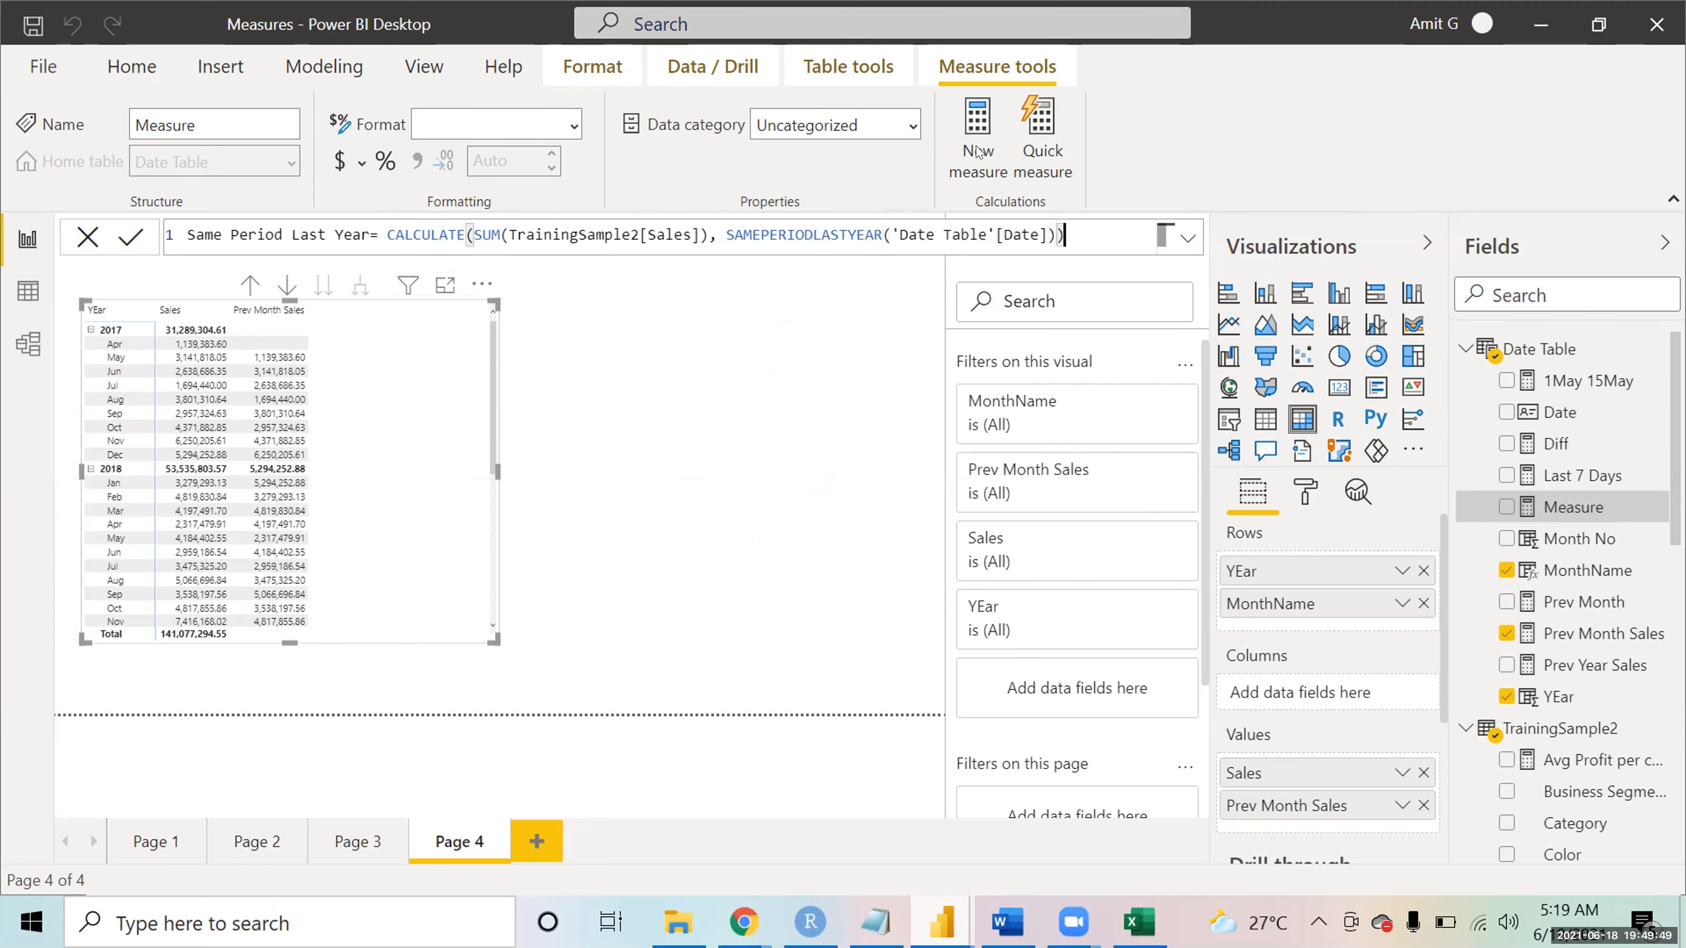
# - Save the Same Period Last Year measure and add it to the matrix's values after Prev Month Sales
pyautogui.click(130, 241)
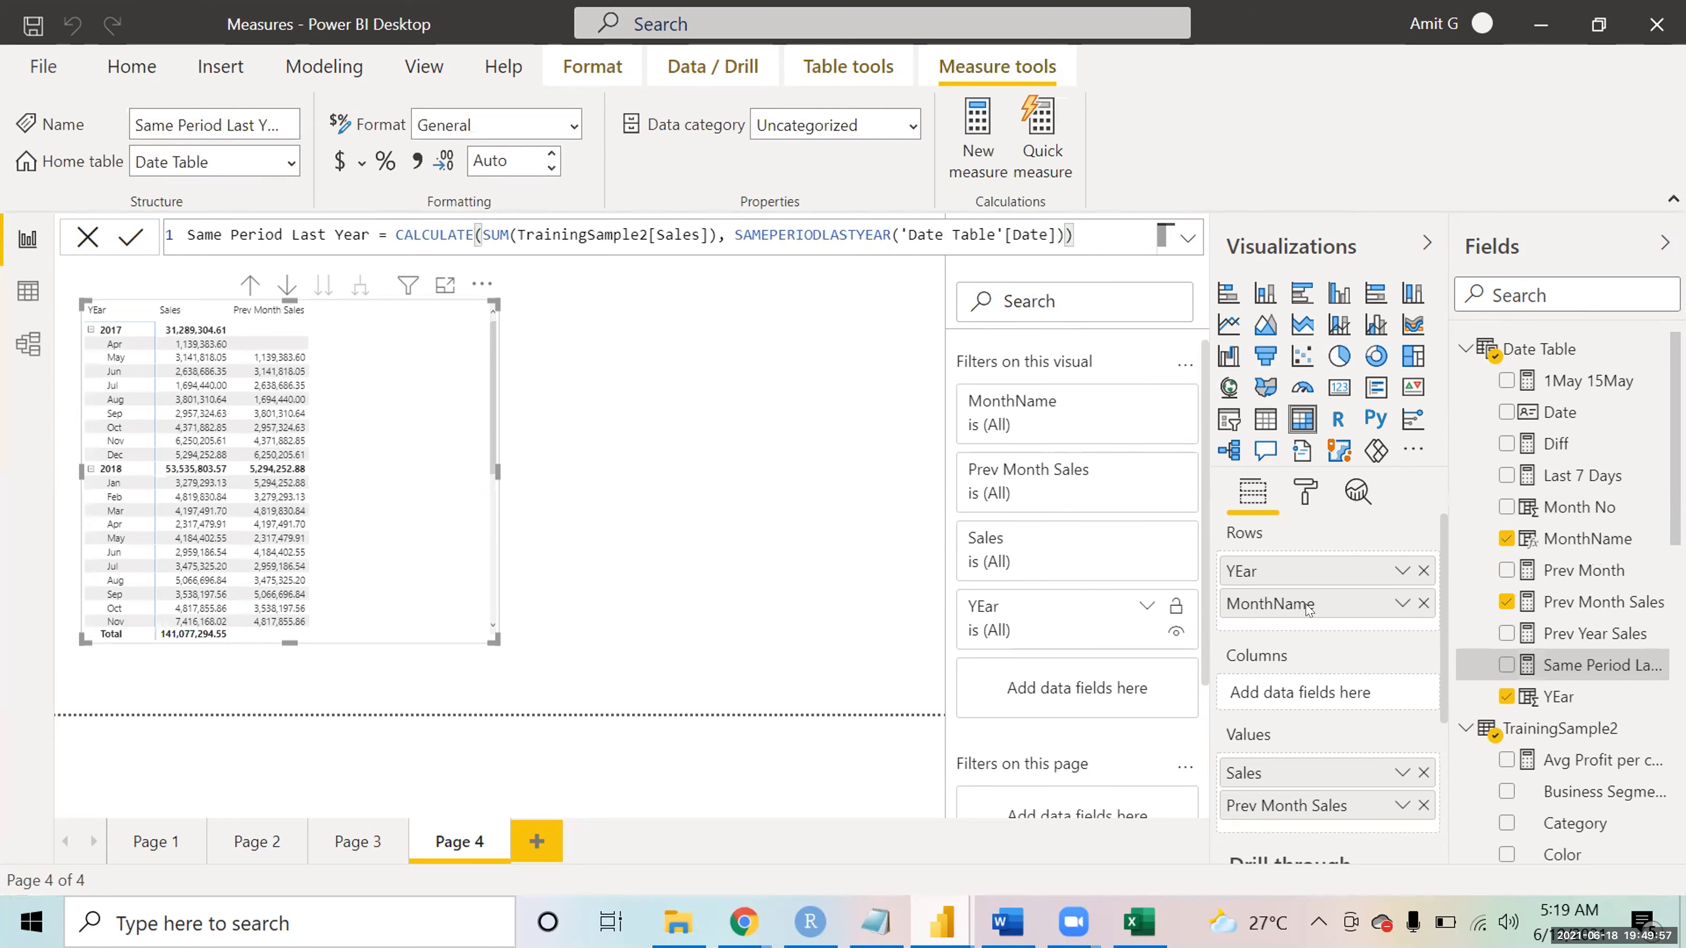
pyautogui.moveTo(1394, 655); pyautogui.dragTo(1308, 813)
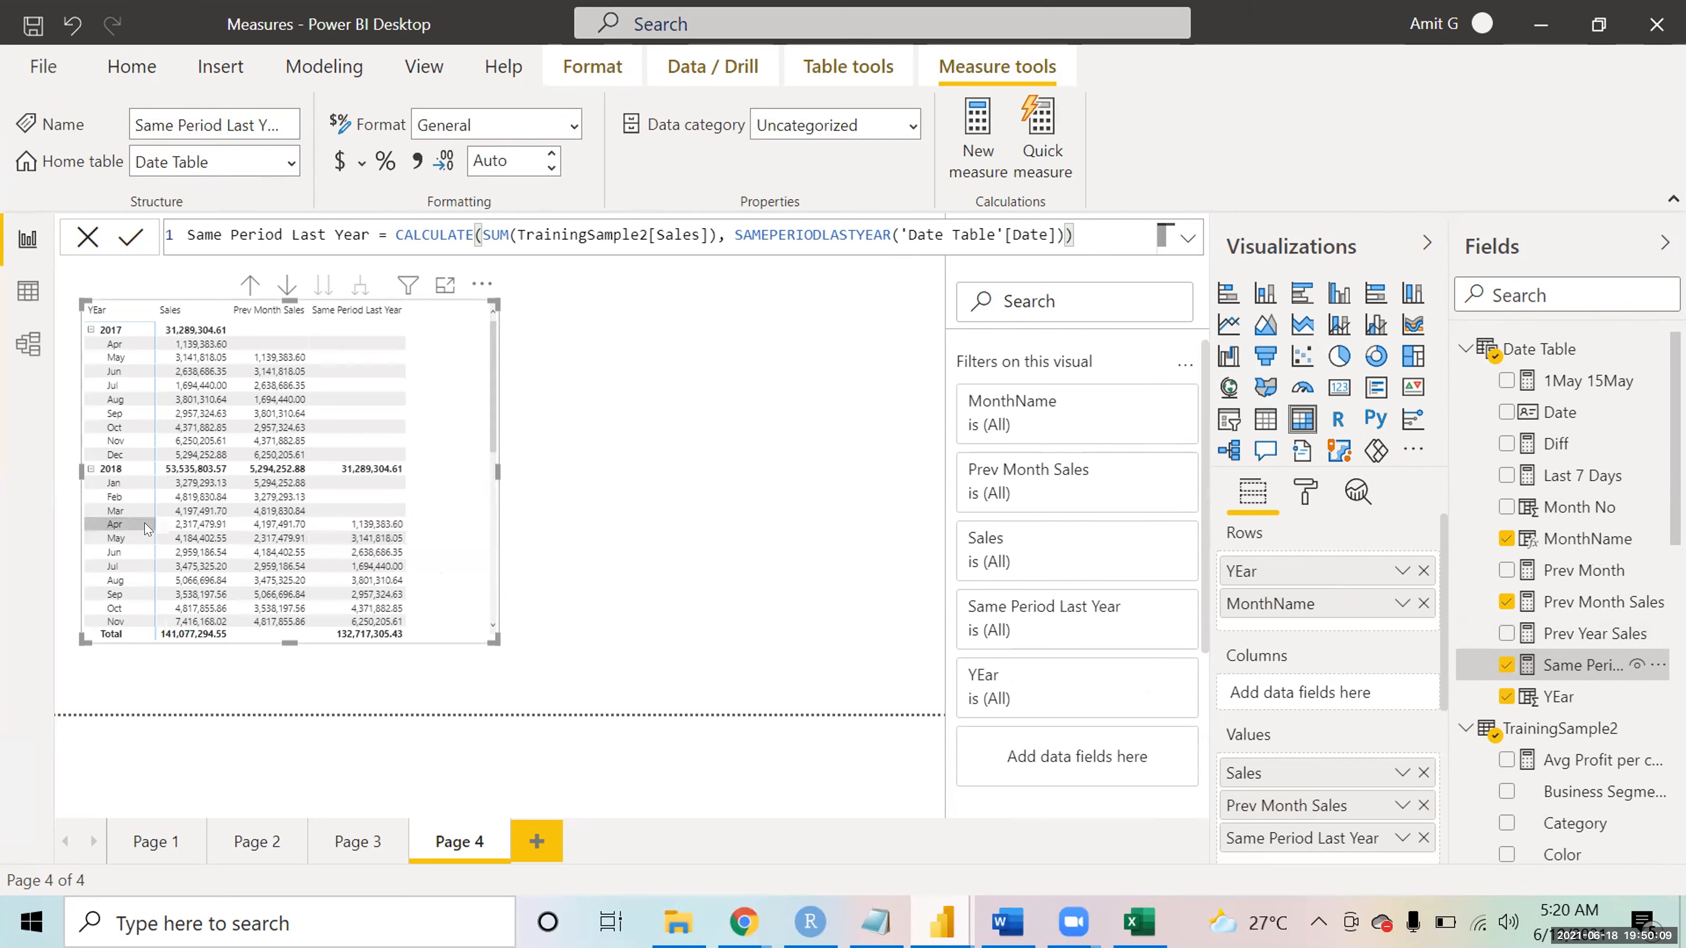
pyautogui.moveTo(357, 531)
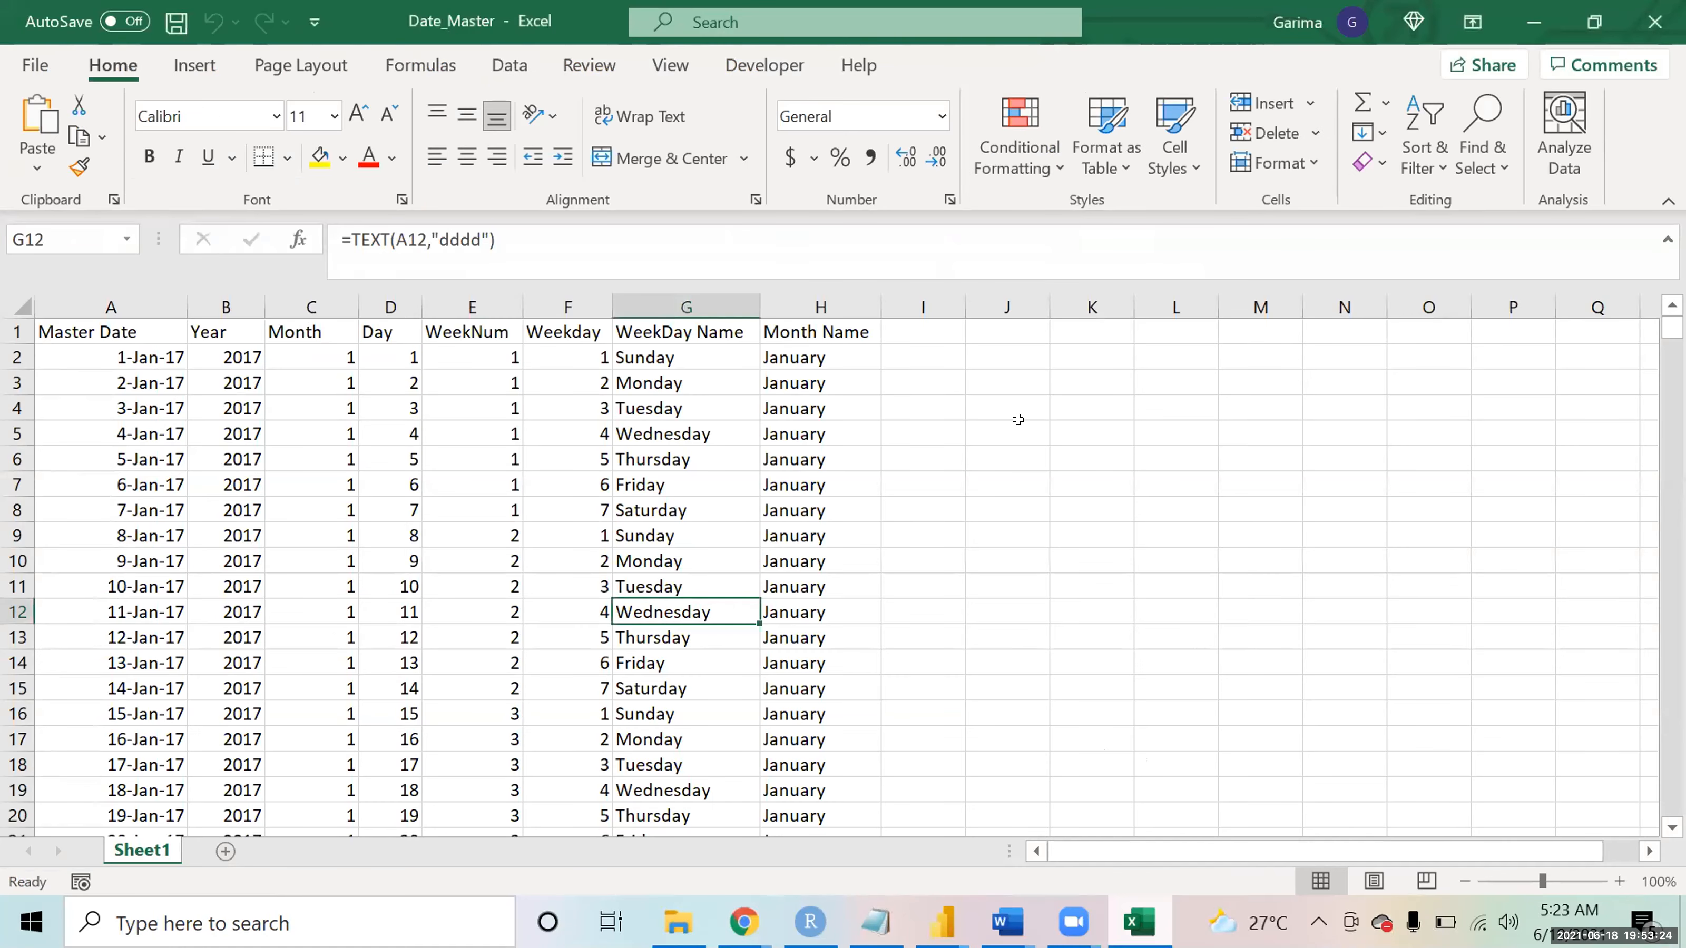
# - Enter the month names Jan, Feb and Mar in cells K2 to K4, beside the date table
pyautogui.hotkey('ctrl', 'Up')
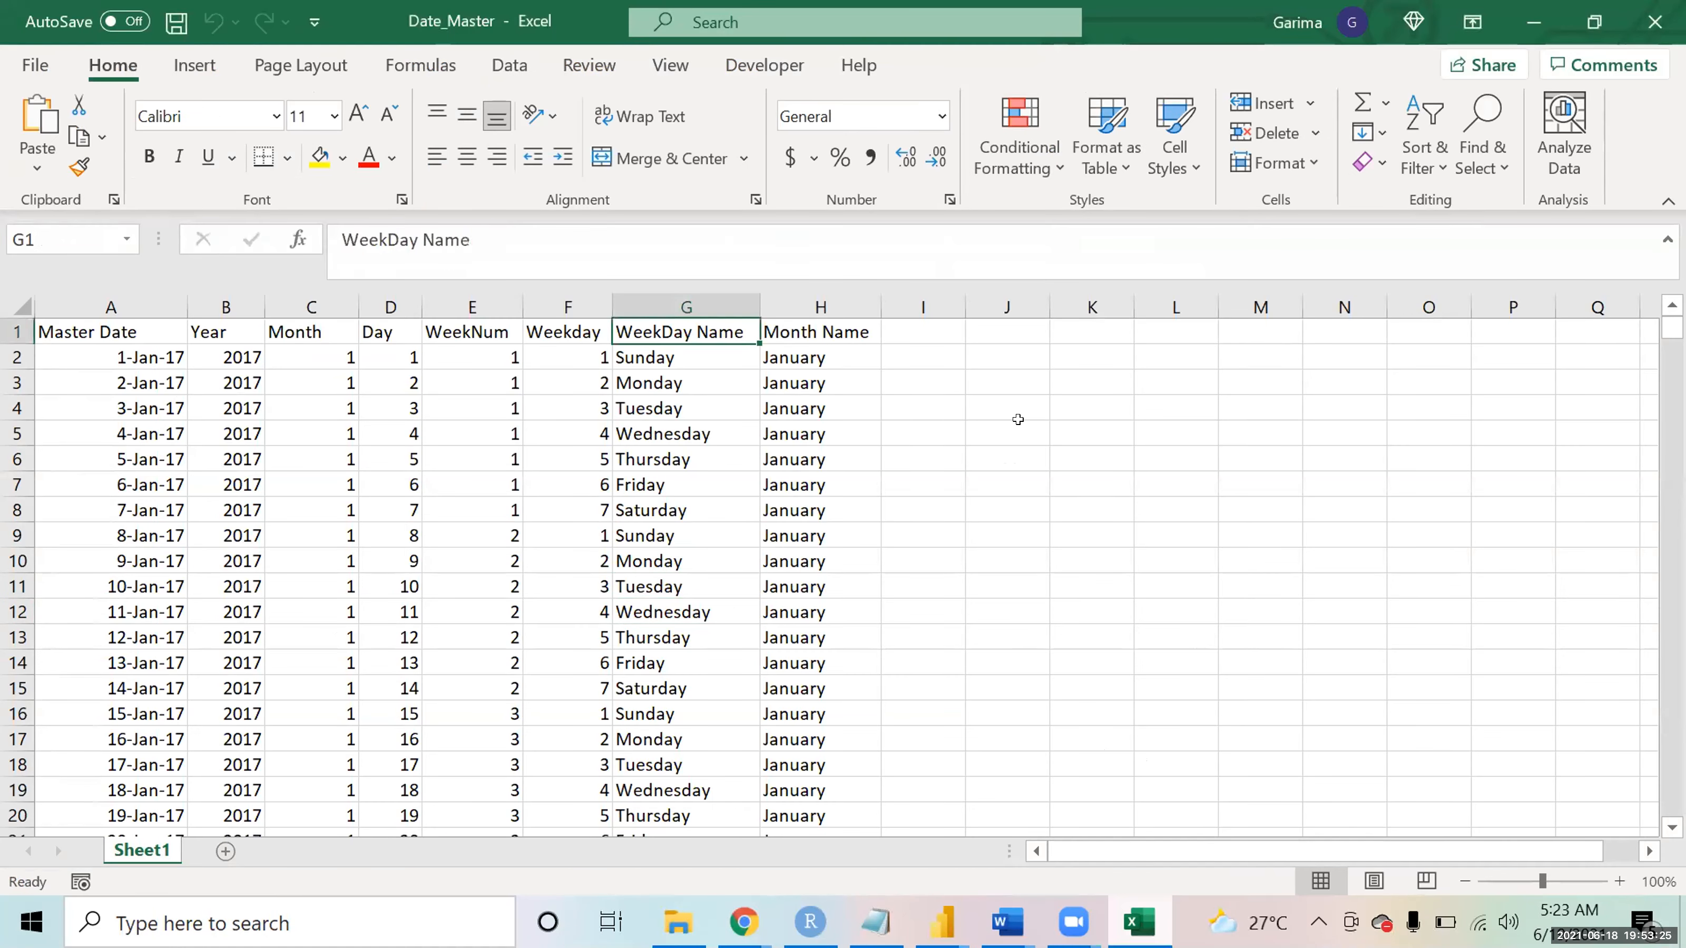
pyautogui.press('Down')
pyautogui.press('Down')
pyautogui.press('Down')
pyautogui.press('Right')
pyautogui.press('Right')
pyautogui.press('Right')
pyautogui.press('Up')
pyautogui.press('Up')
pyautogui.press('Up')
pyautogui.press('Right')
pyautogui.press('Down')
pyautogui.write('Jan')
pyautogui.press('Return')
pyautogui.write('Feb')
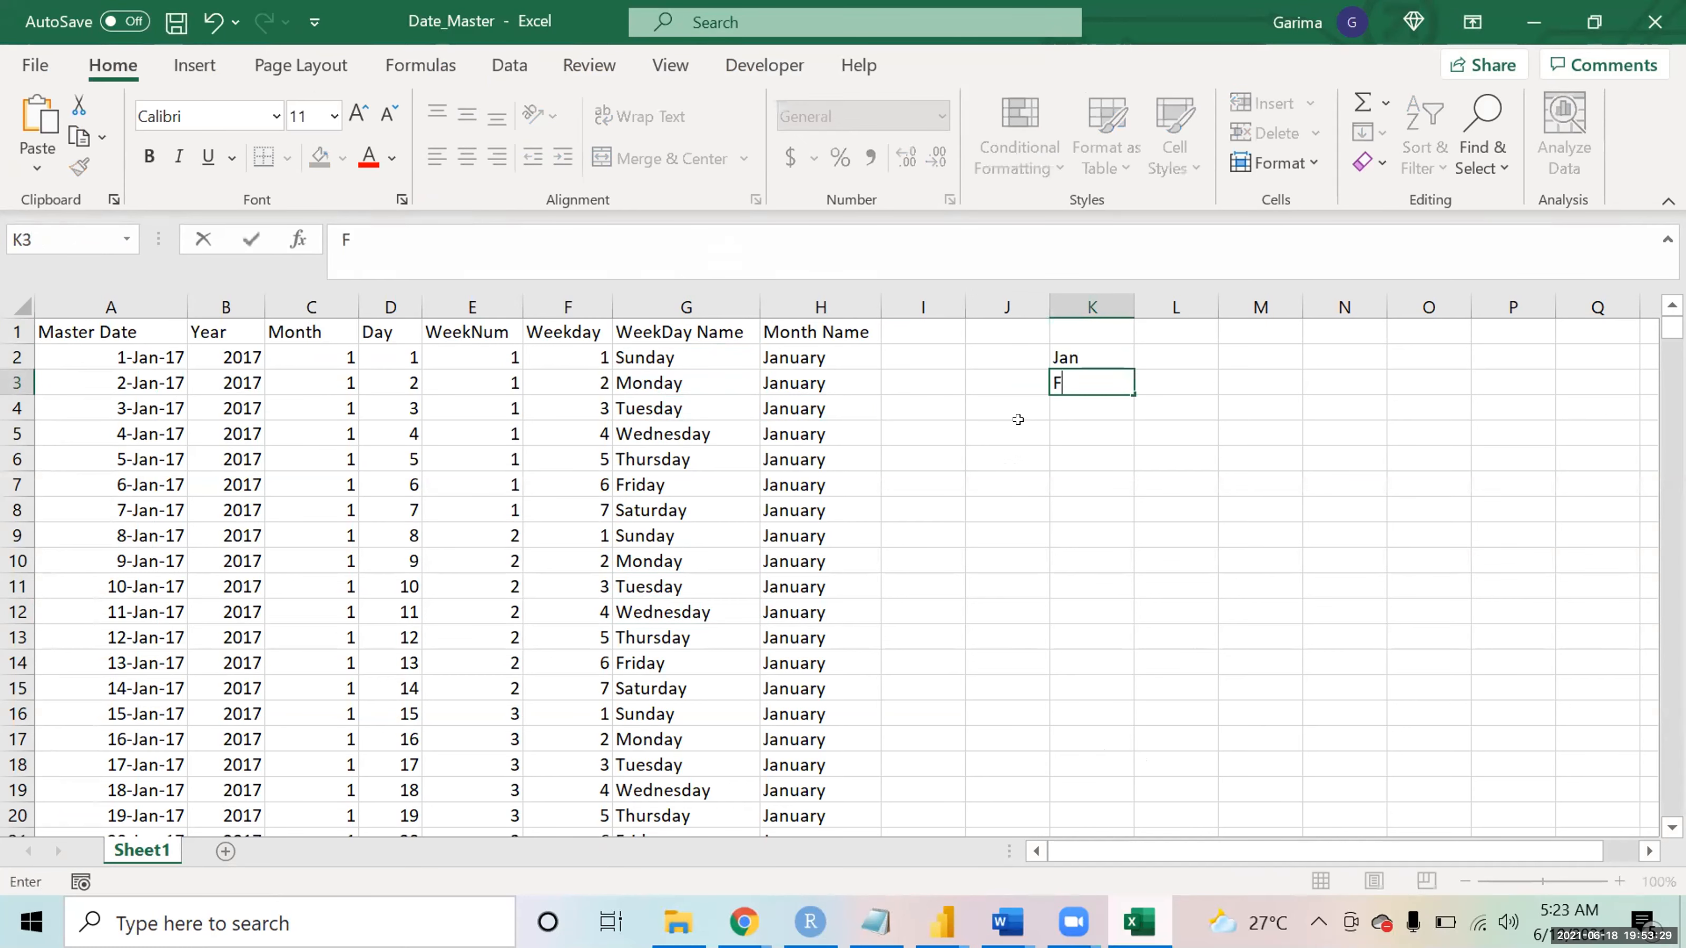
pyautogui.press('Return')
pyautogui.write('Mar')
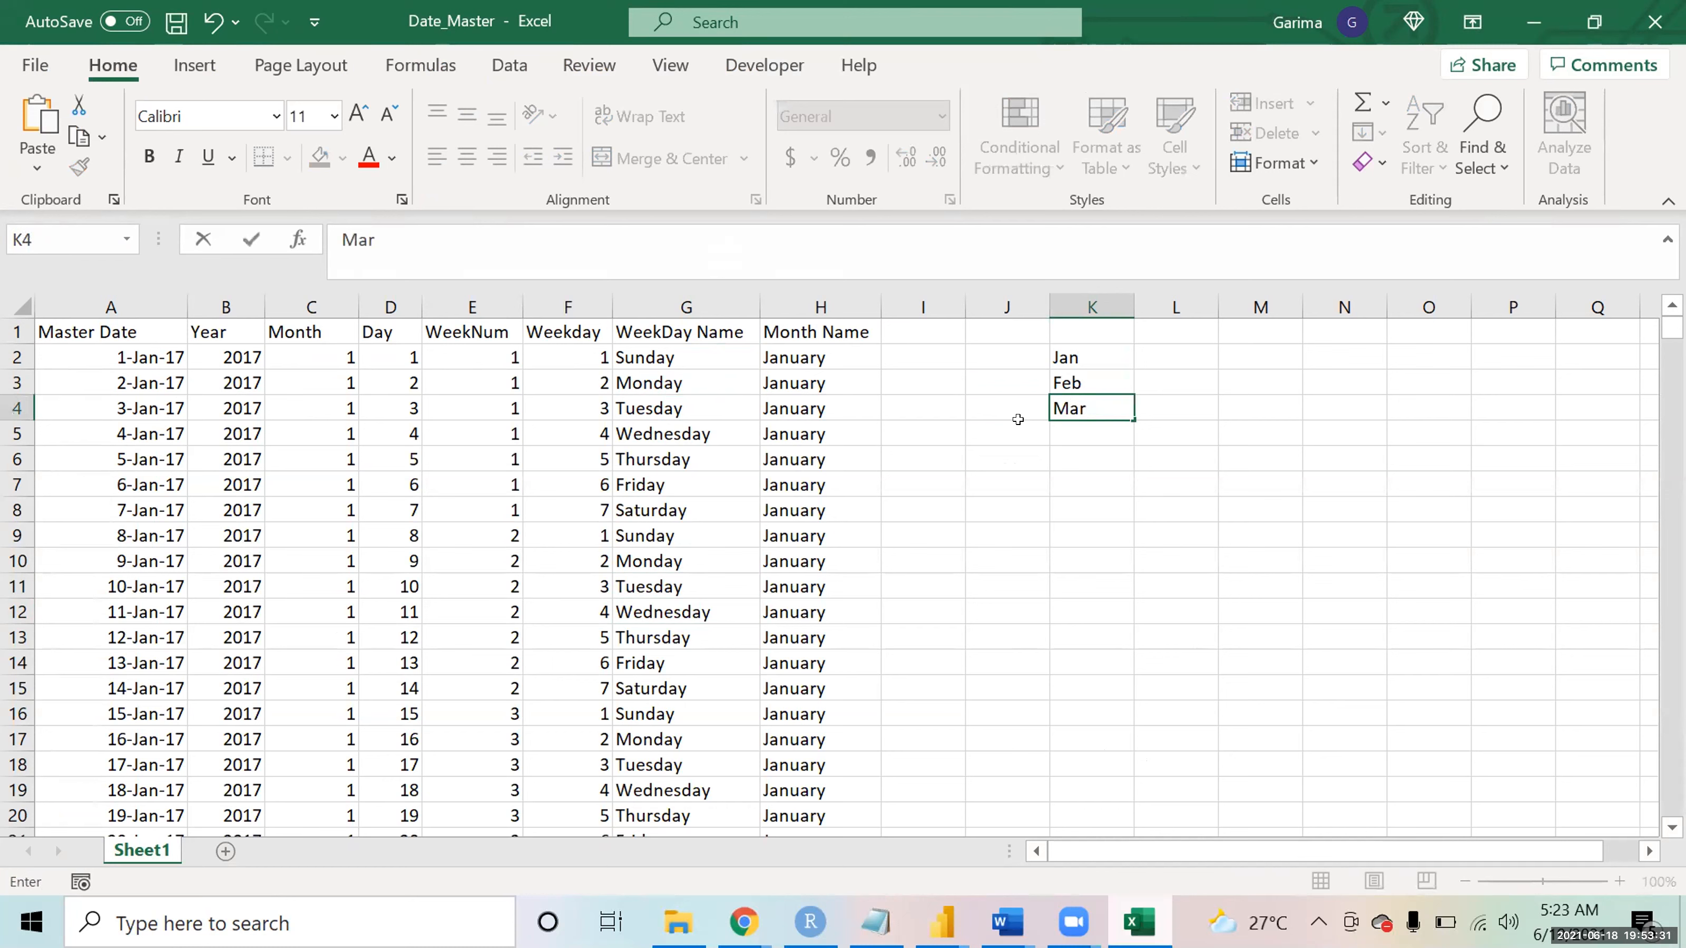
# - Extend the month series from K2:K4 down to Dec in K13
pyautogui.press('Up')
pyautogui.press('Up')
pyautogui.hotkey('shift', 'Down')
pyautogui.hotkey('shift', 'Down')
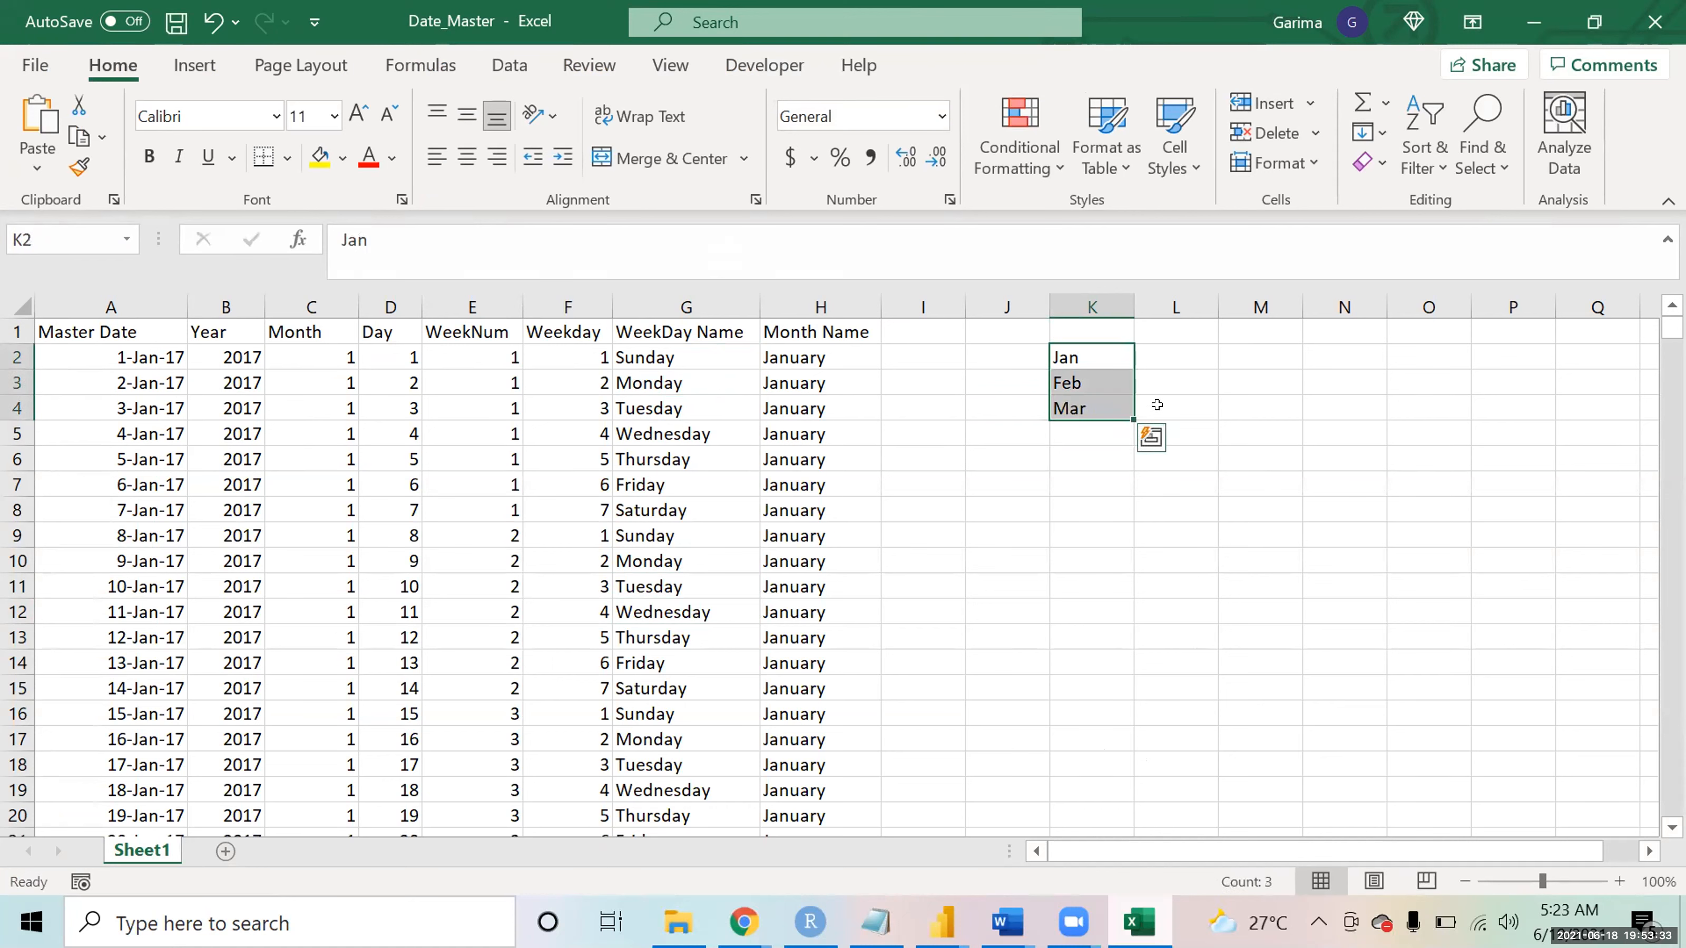
pyautogui.moveTo(1132, 414); pyautogui.dragTo(1106, 636)
# - Enter the year 2021 in J2 and fill it down to J13 beside the month names
pyautogui.click(989, 349)
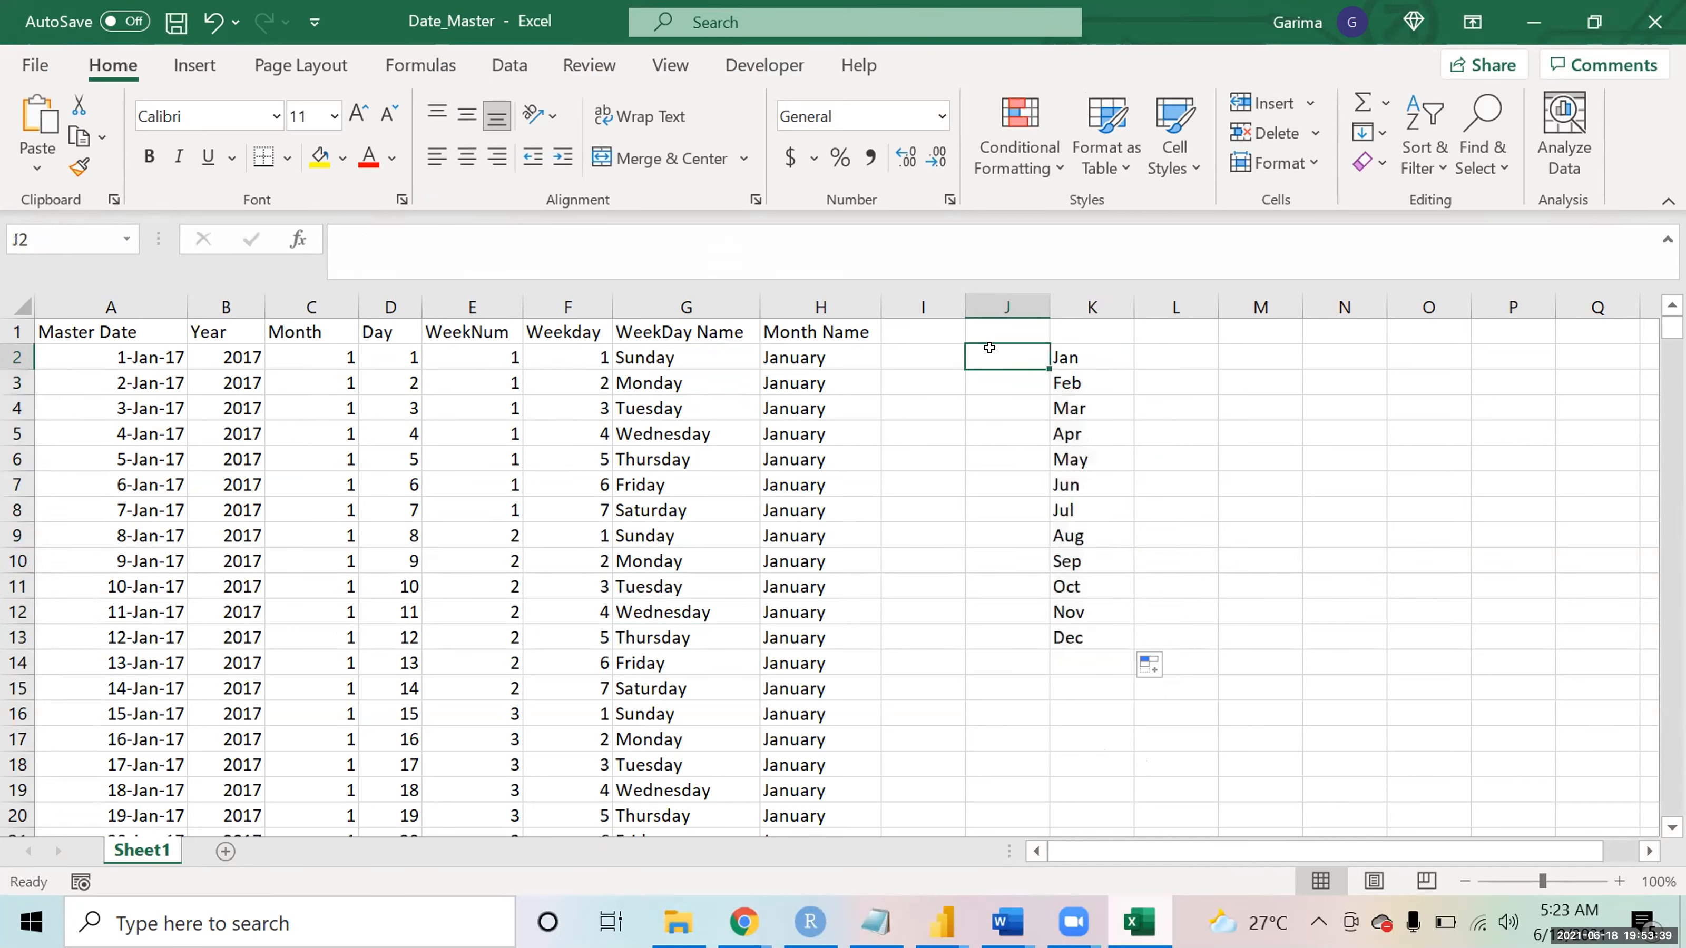
pyautogui.write('2021')
pyautogui.press('Return')
pyautogui.press('Up')
pyautogui.press('Right')
pyautogui.hotkey('ctrl', 'Down')
pyautogui.press('Left')
pyautogui.hotkey('ctrl', 'shift', 'Up')
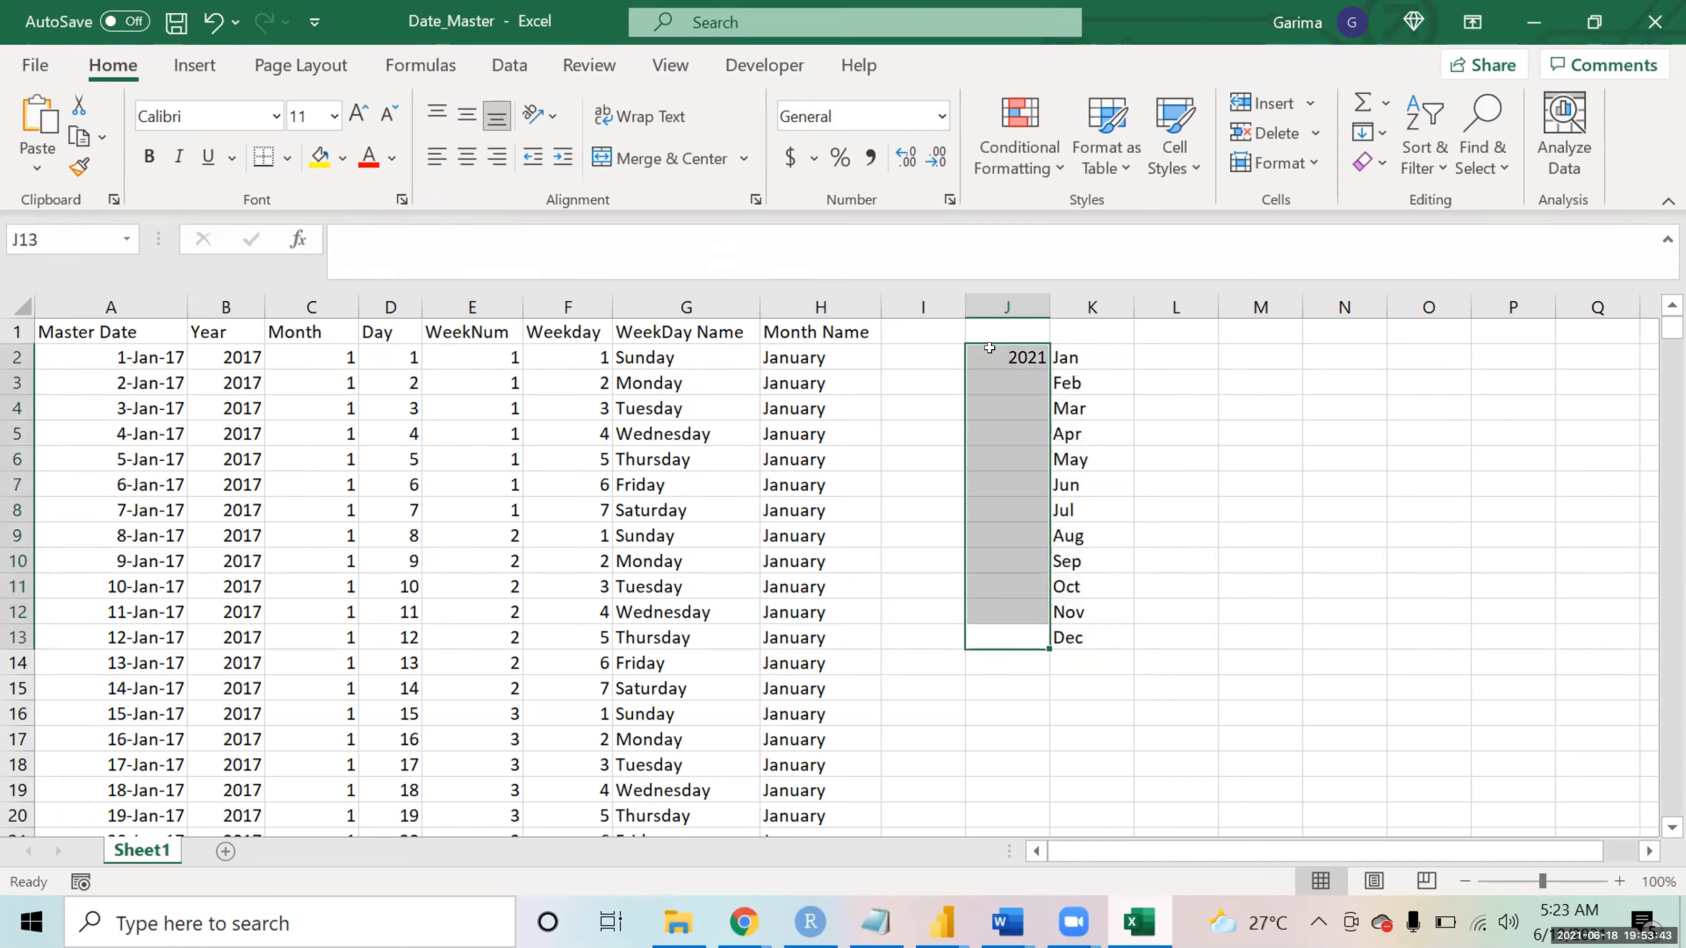
pyautogui.hotkey('ctrl', 'd')
# - Copy the year and month list in J2:K13 and paste it directly below, starting at J14
pyautogui.press('Right')
pyautogui.press('Left')
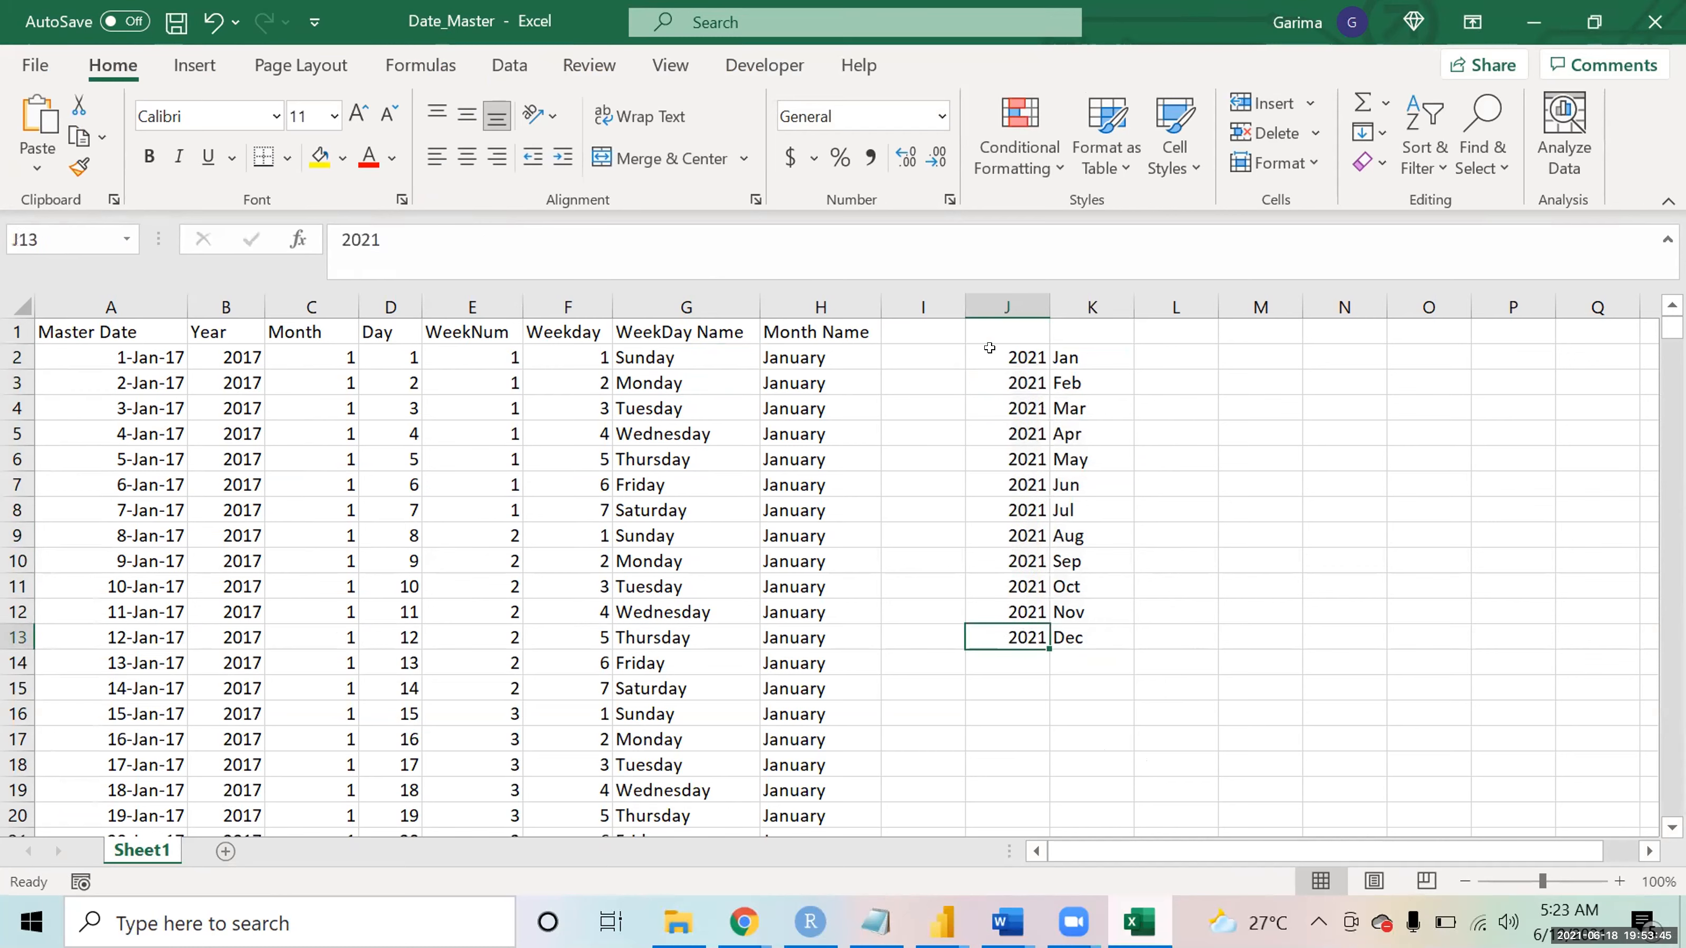
pyautogui.hotkey('ctrl', 'shift', 'Up')
pyautogui.hotkey('shift', 'Right')
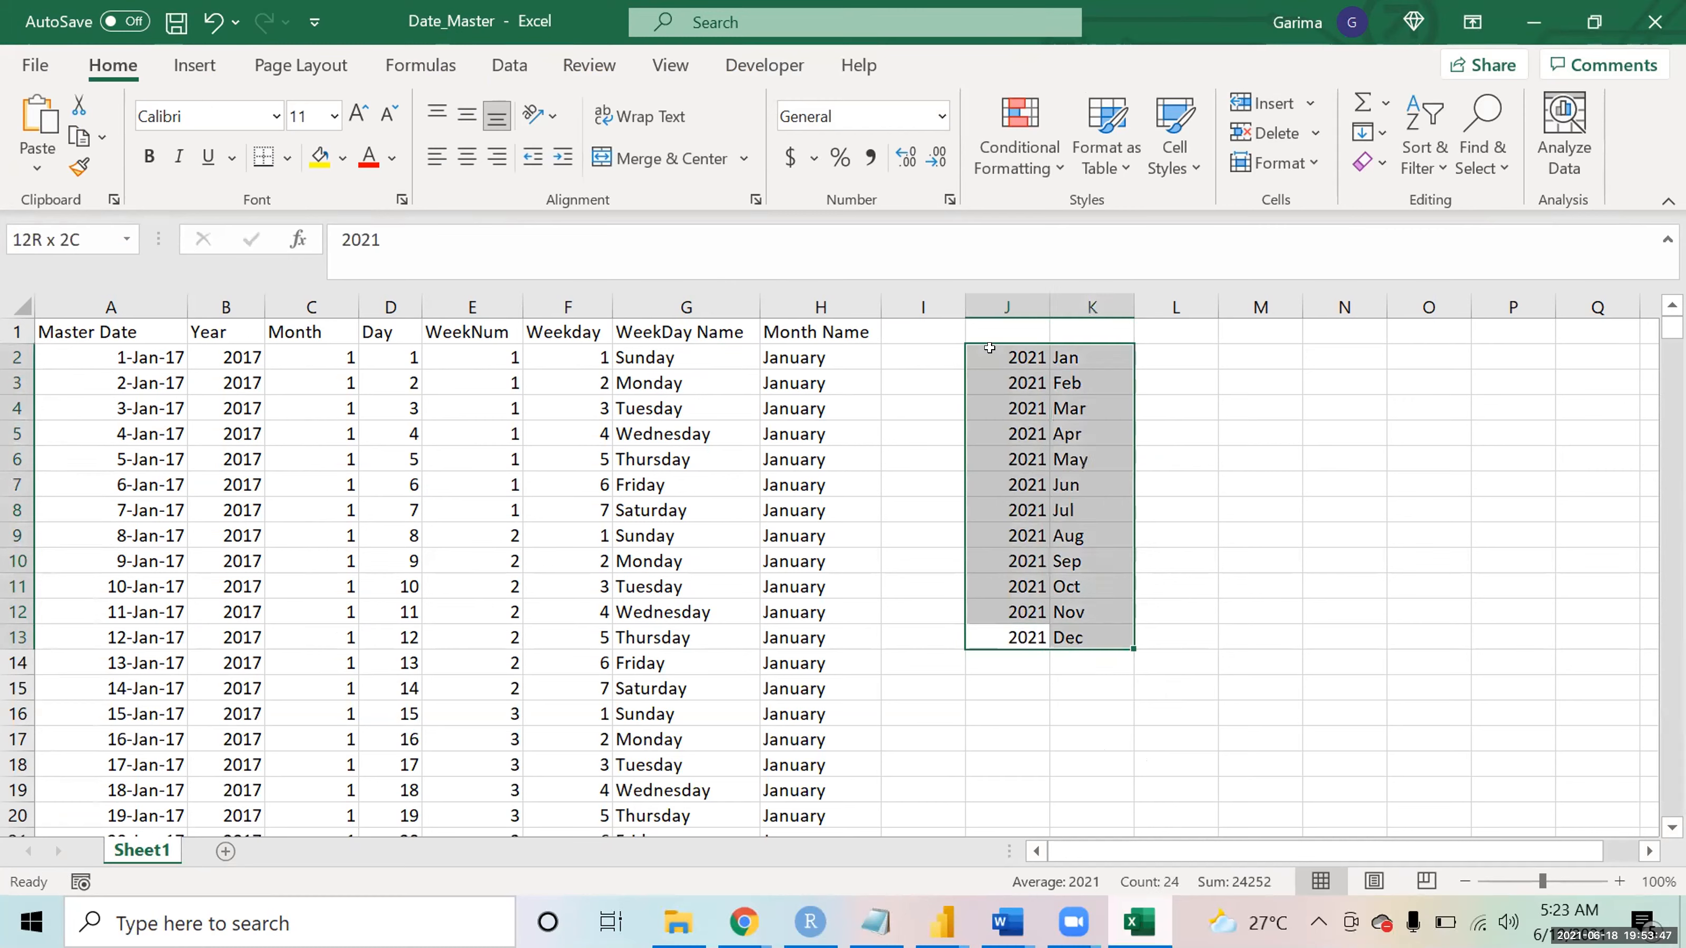
pyautogui.hotkey('ctrl', 'c')
pyautogui.press('Down')
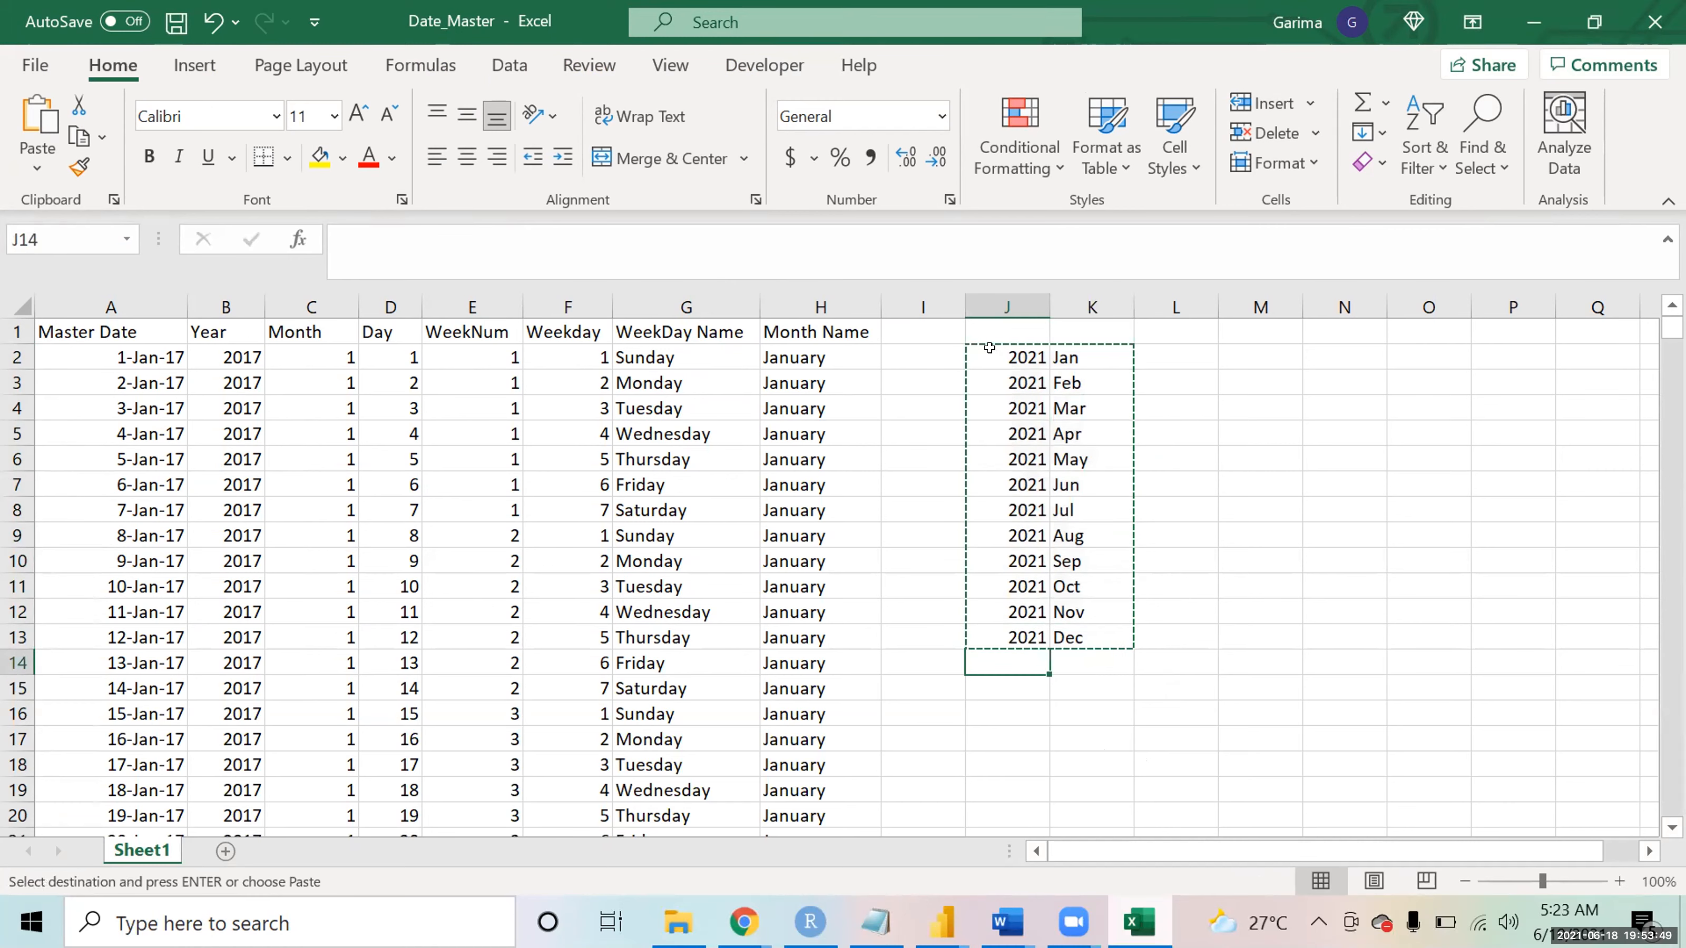
pyautogui.hotkey('ctrl', 'v')
# - Change the year in cell J13, beside Dec, to 2020
pyautogui.press('Down')
pyautogui.press('Up')
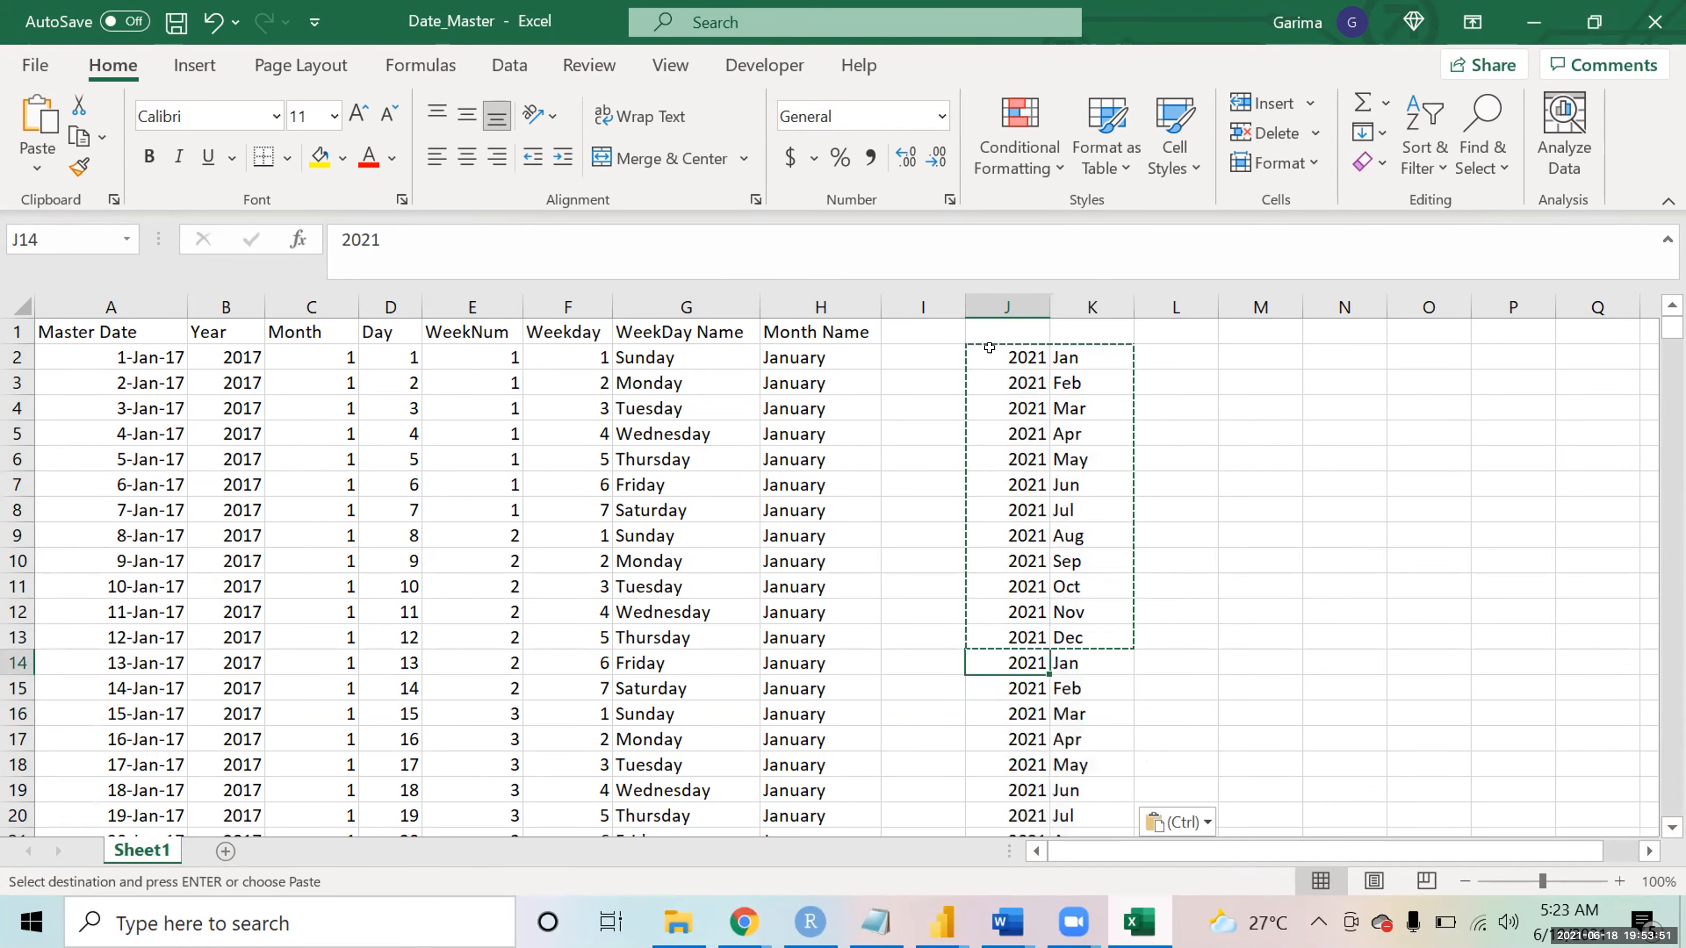
pyautogui.press('Up')
pyautogui.press('Down')
pyautogui.press('Up')
pyautogui.press('Up')
pyautogui.press('Down')
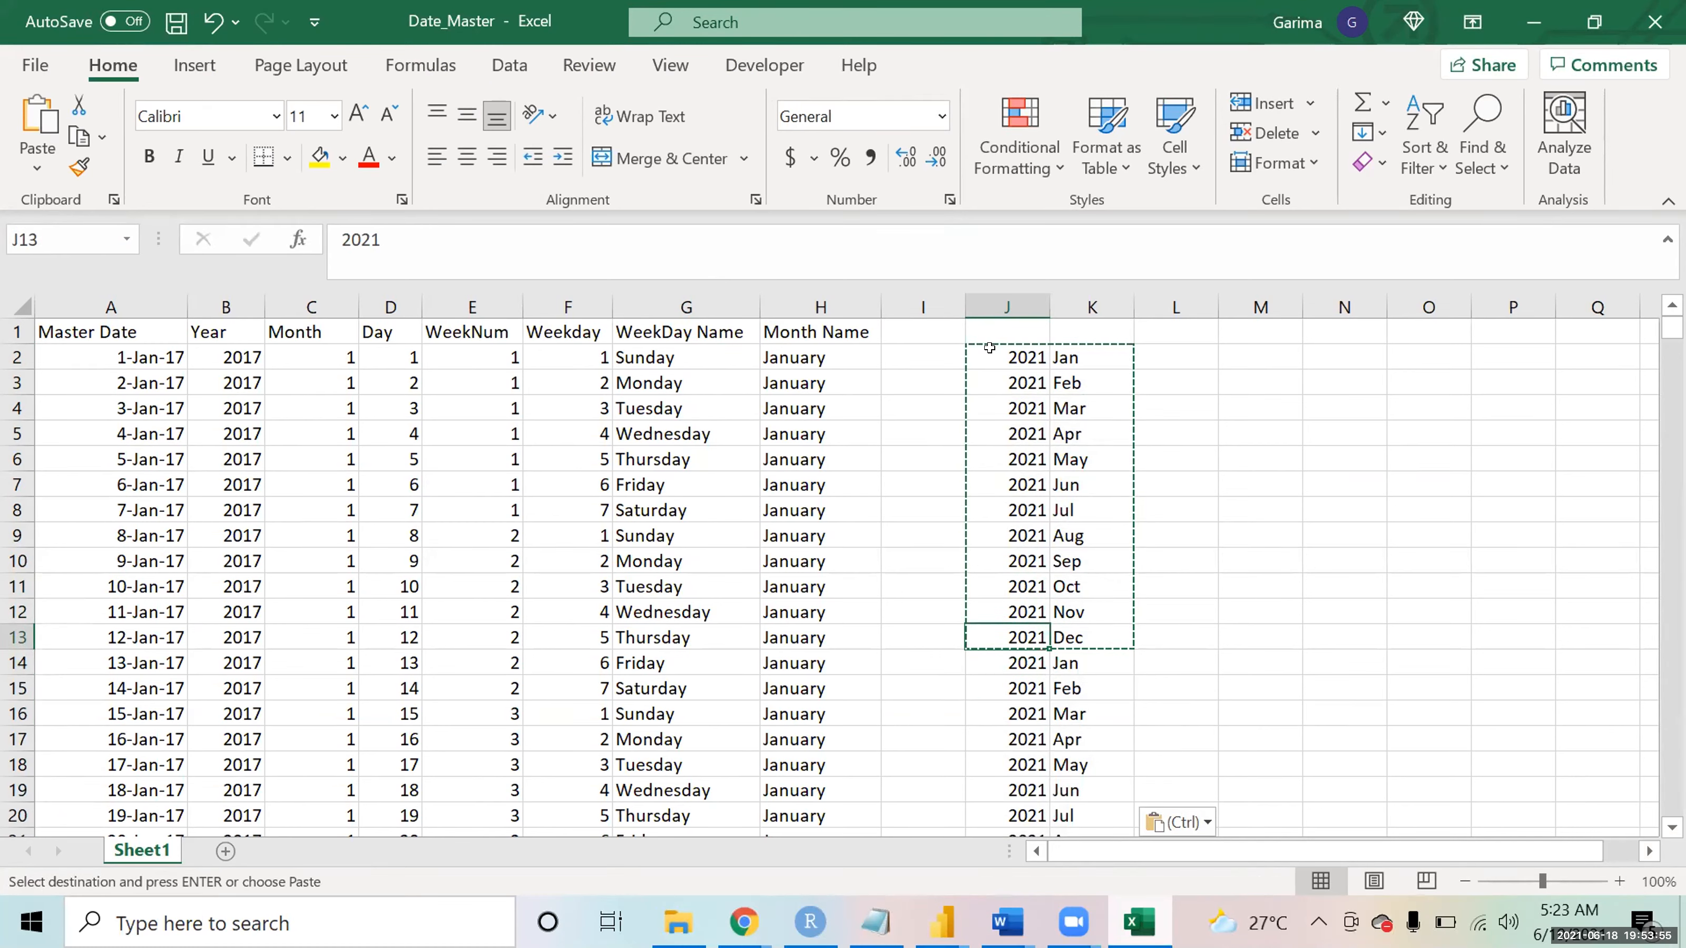
pyautogui.write('2021')
pyautogui.write('0')
pyautogui.press('Return')
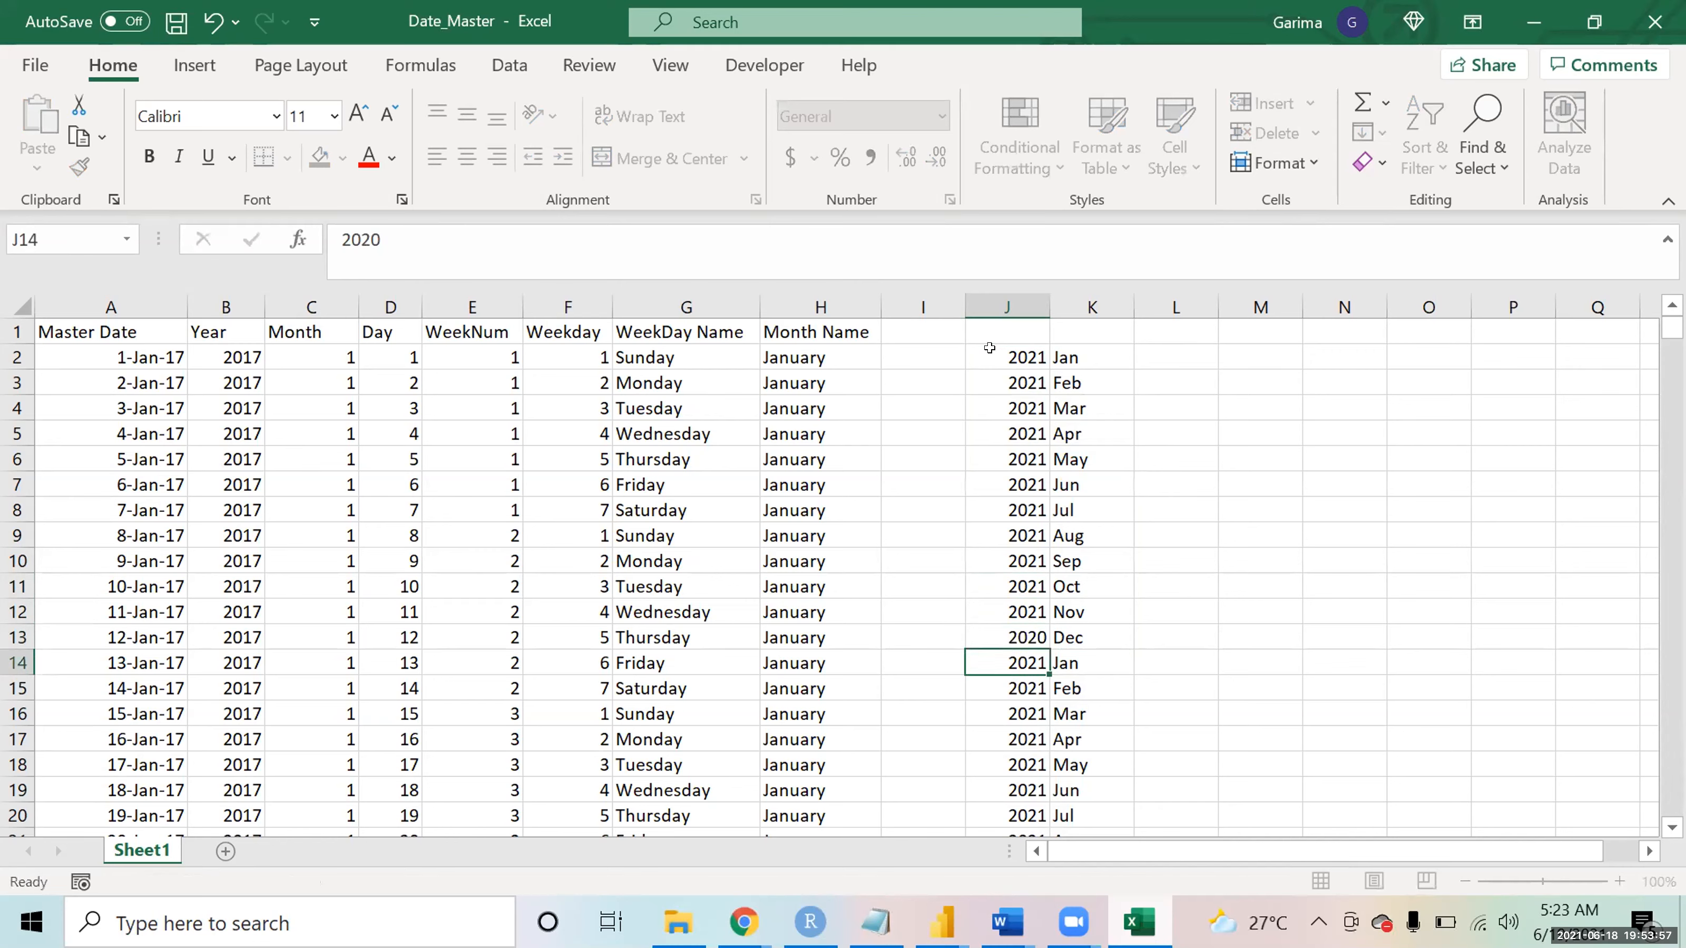
# - Copy the year 2020 from J13 and paste it over J2:J12 so it sits beside Jan to Nov
pyautogui.press('Up')
pyautogui.hotkey('ctrl', 'c')
pyautogui.hotkey('shift', 'Up')
pyautogui.hotkey('shift', 'Up')
pyautogui.hotkey('shift', 'Up')
pyautogui.hotkey('shift', 'Up')
pyautogui.hotkey('shift', 'Up')
pyautogui.hotkey('shift', 'Up')
pyautogui.hotkey('shift', 'Up')
pyautogui.hotkey('shift', 'Up')
pyautogui.hotkey('shift', 'Up')
pyautogui.hotkey('shift', 'Up')
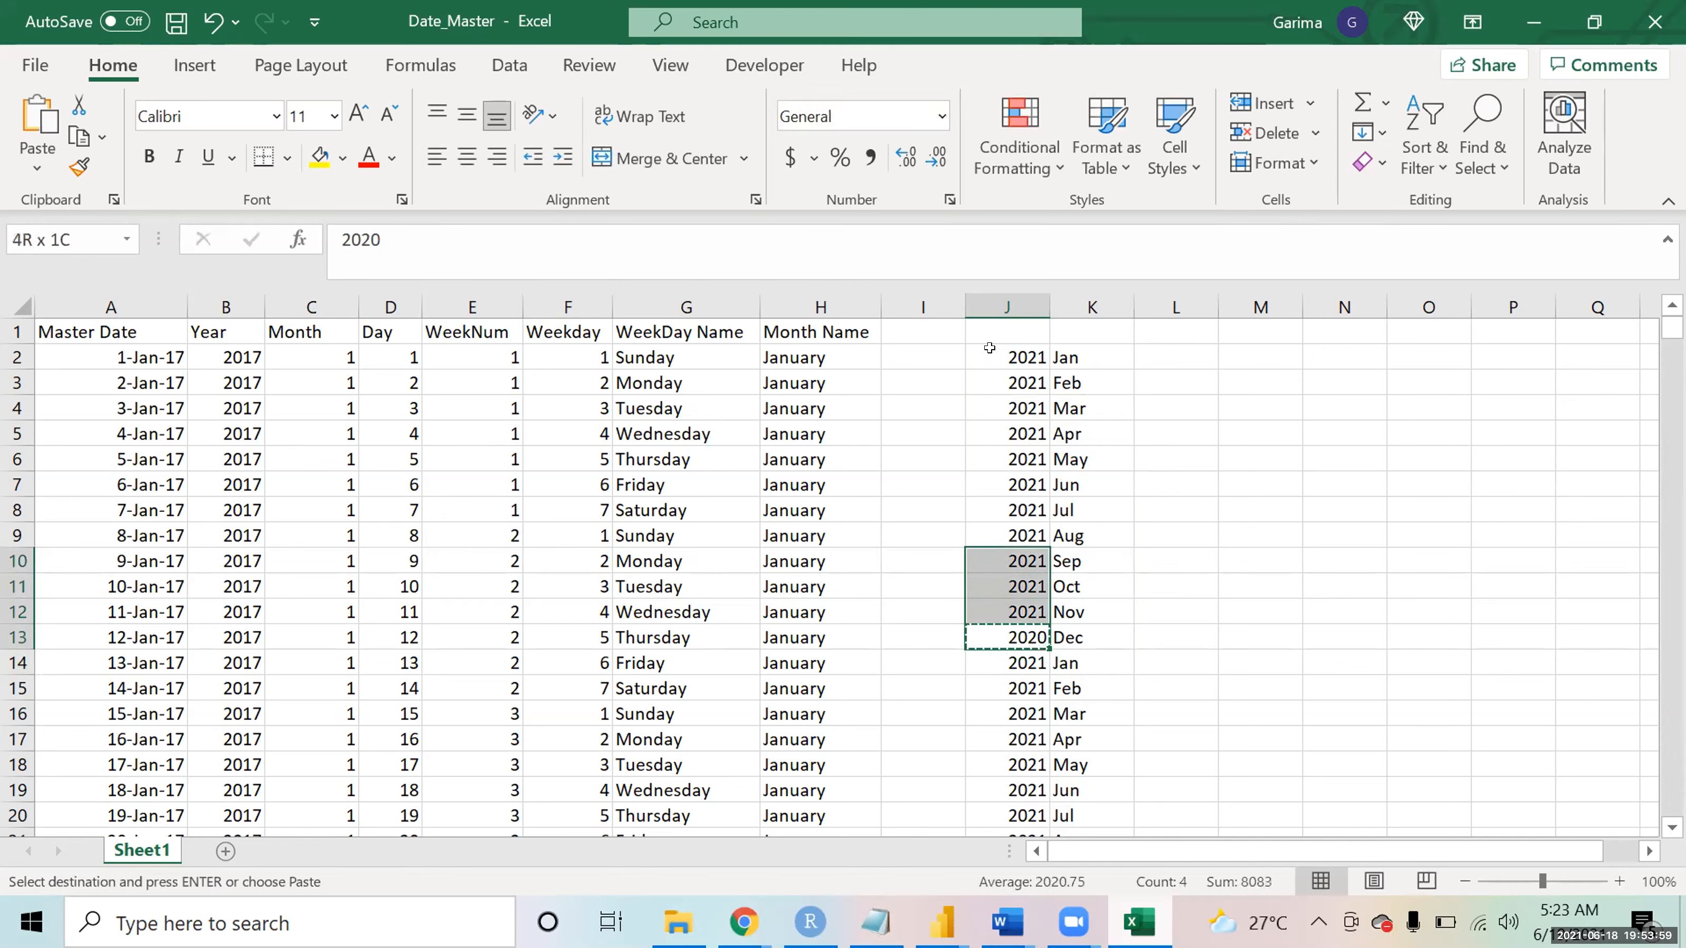
pyautogui.hotkey('shift', 'Up')
pyautogui.hotkey('ctrl', 'v')
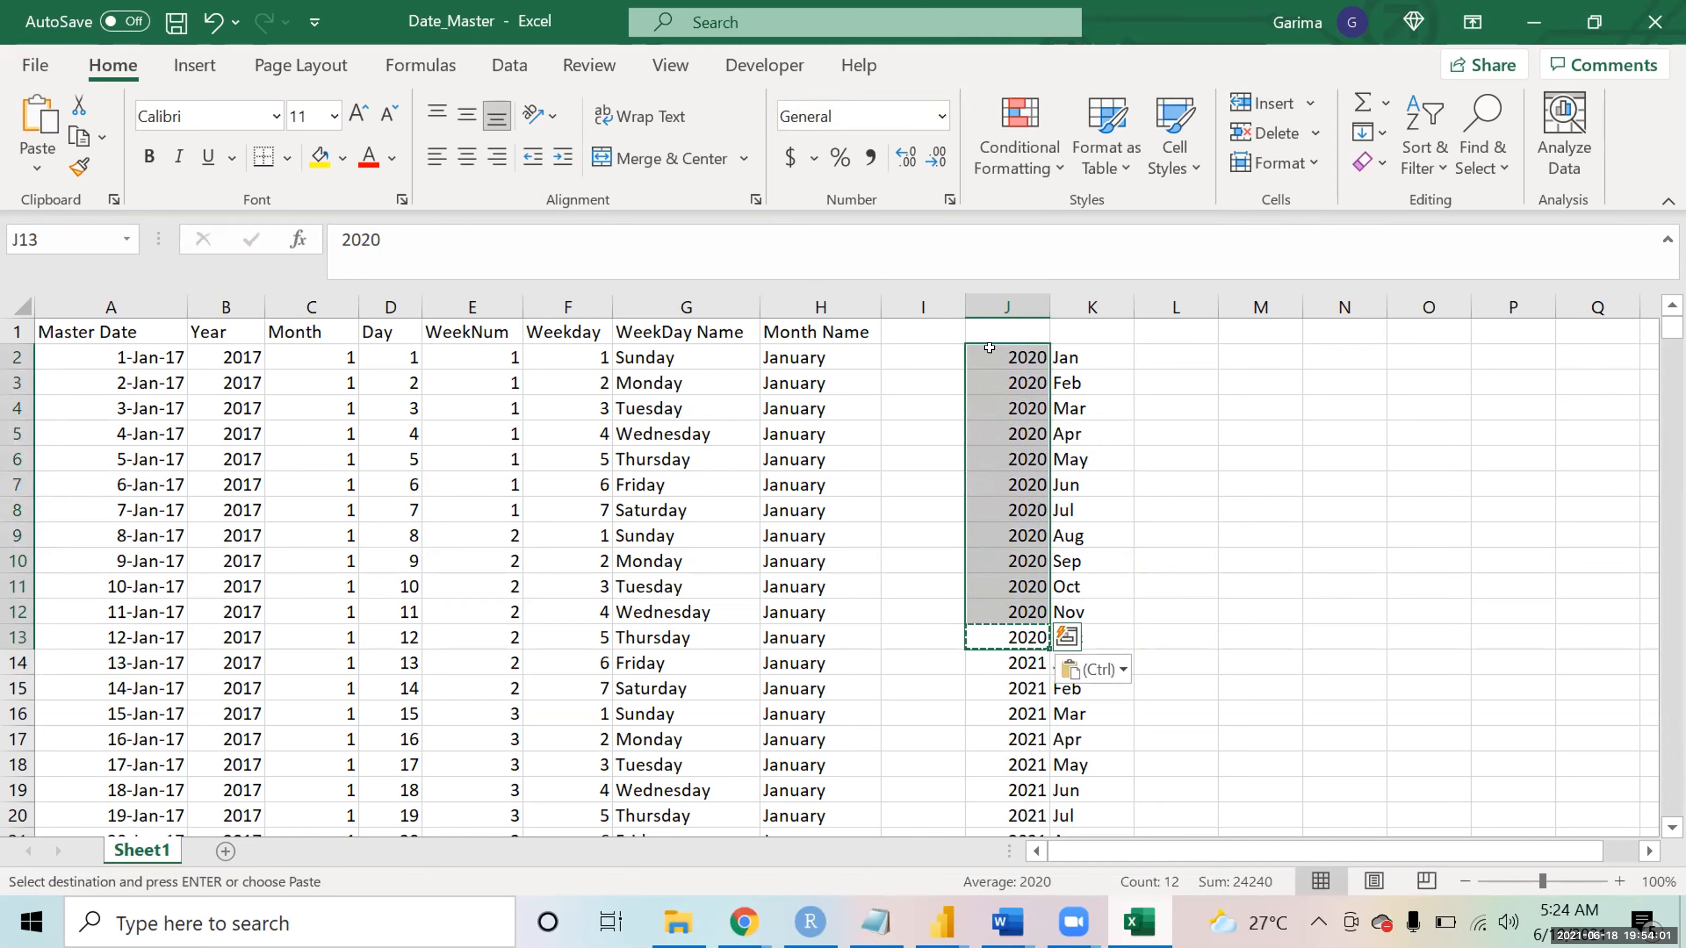
# - Enter the formula =RANDBETWEEN(100,200) in L2, beside the first Jan row
pyautogui.press('Right')
pyautogui.press('Right')
pyautogui.press('Right')
pyautogui.press('Left')
pyautogui.press('Left')
pyautogui.press('Up')
pyautogui.hotkey('ctrl', 'Up')
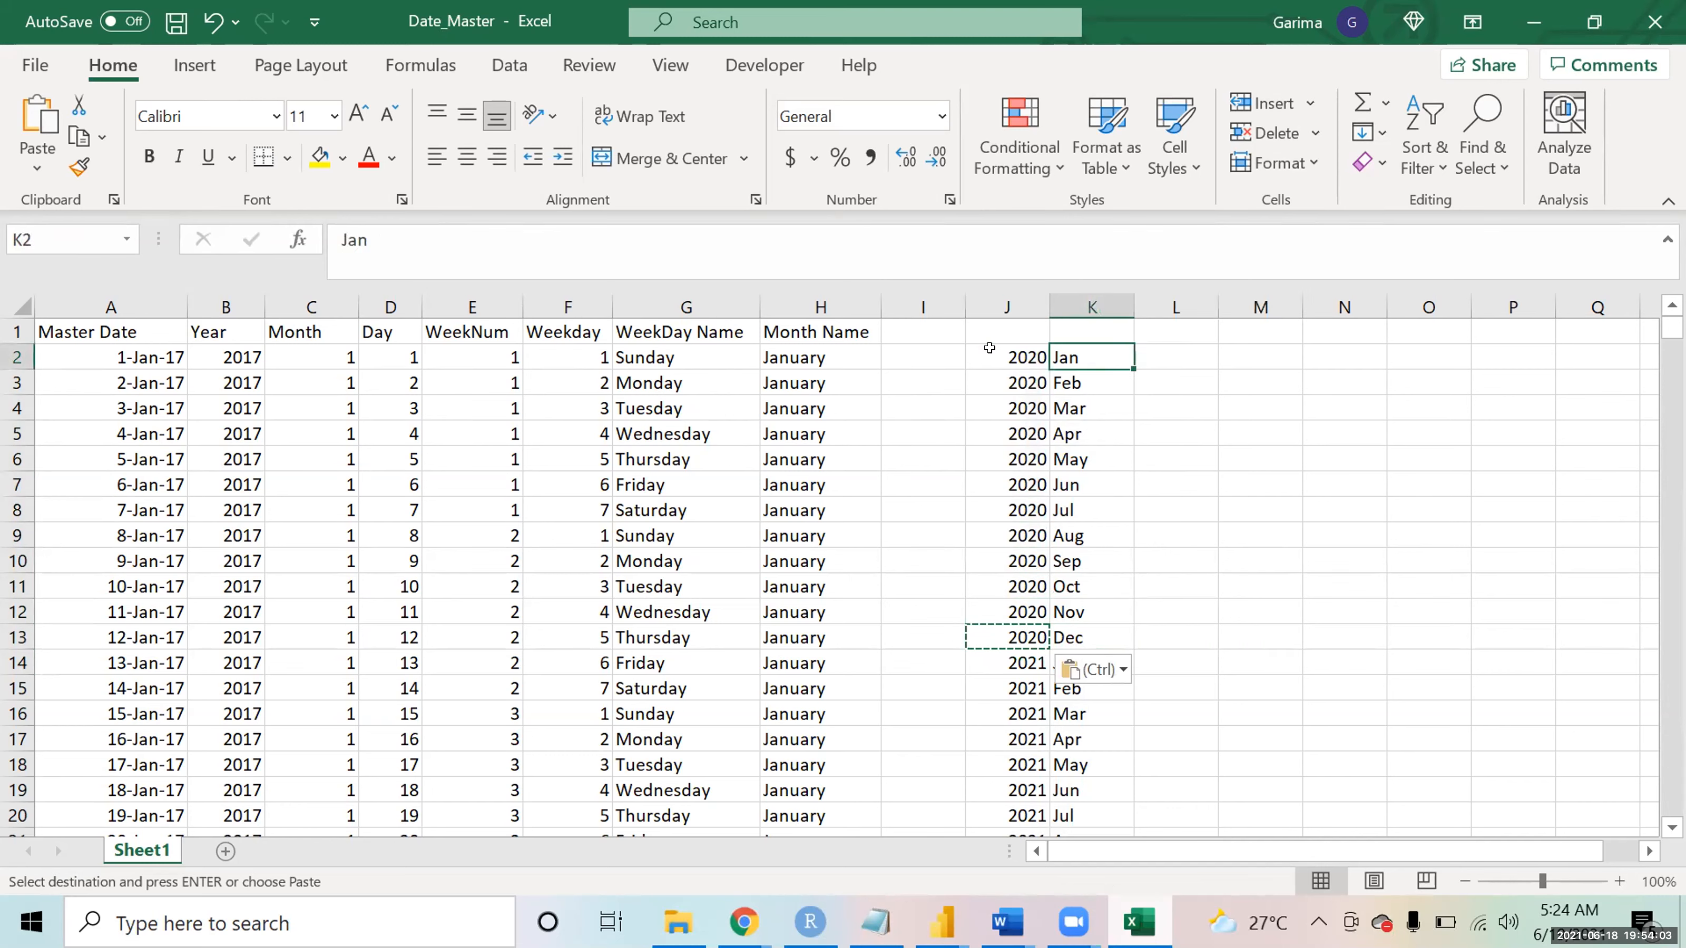
pyautogui.press('Right')
pyautogui.write('=')
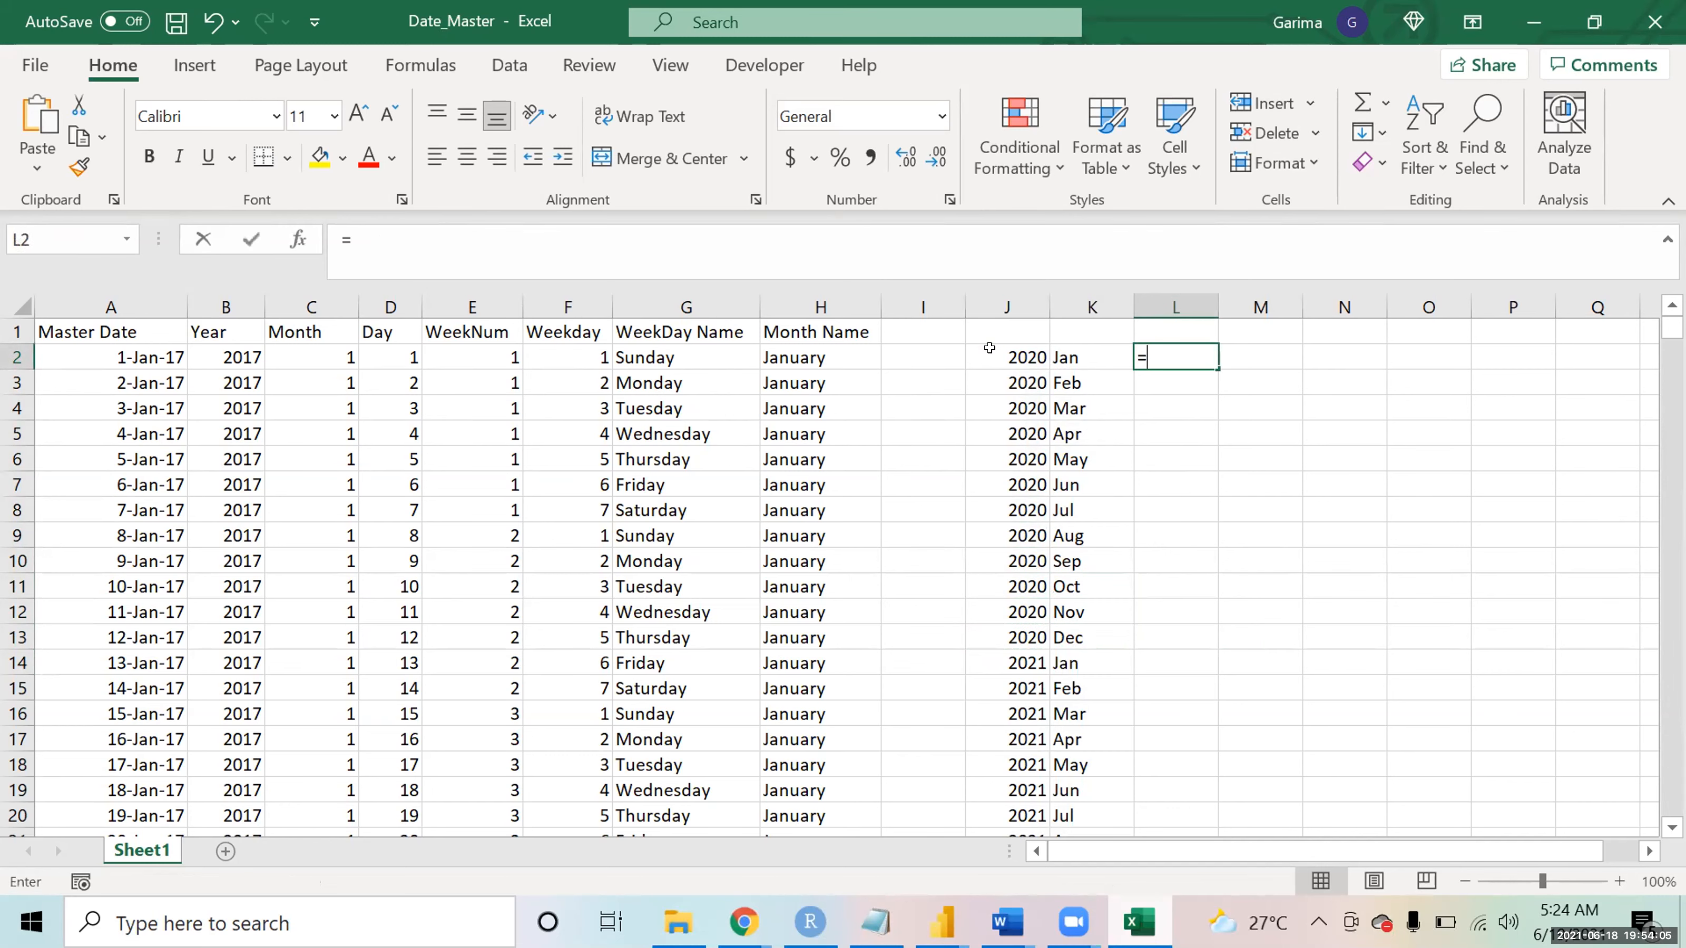
pyautogui.write('rand')
pyautogui.press('Down')
pyautogui.press('Down')
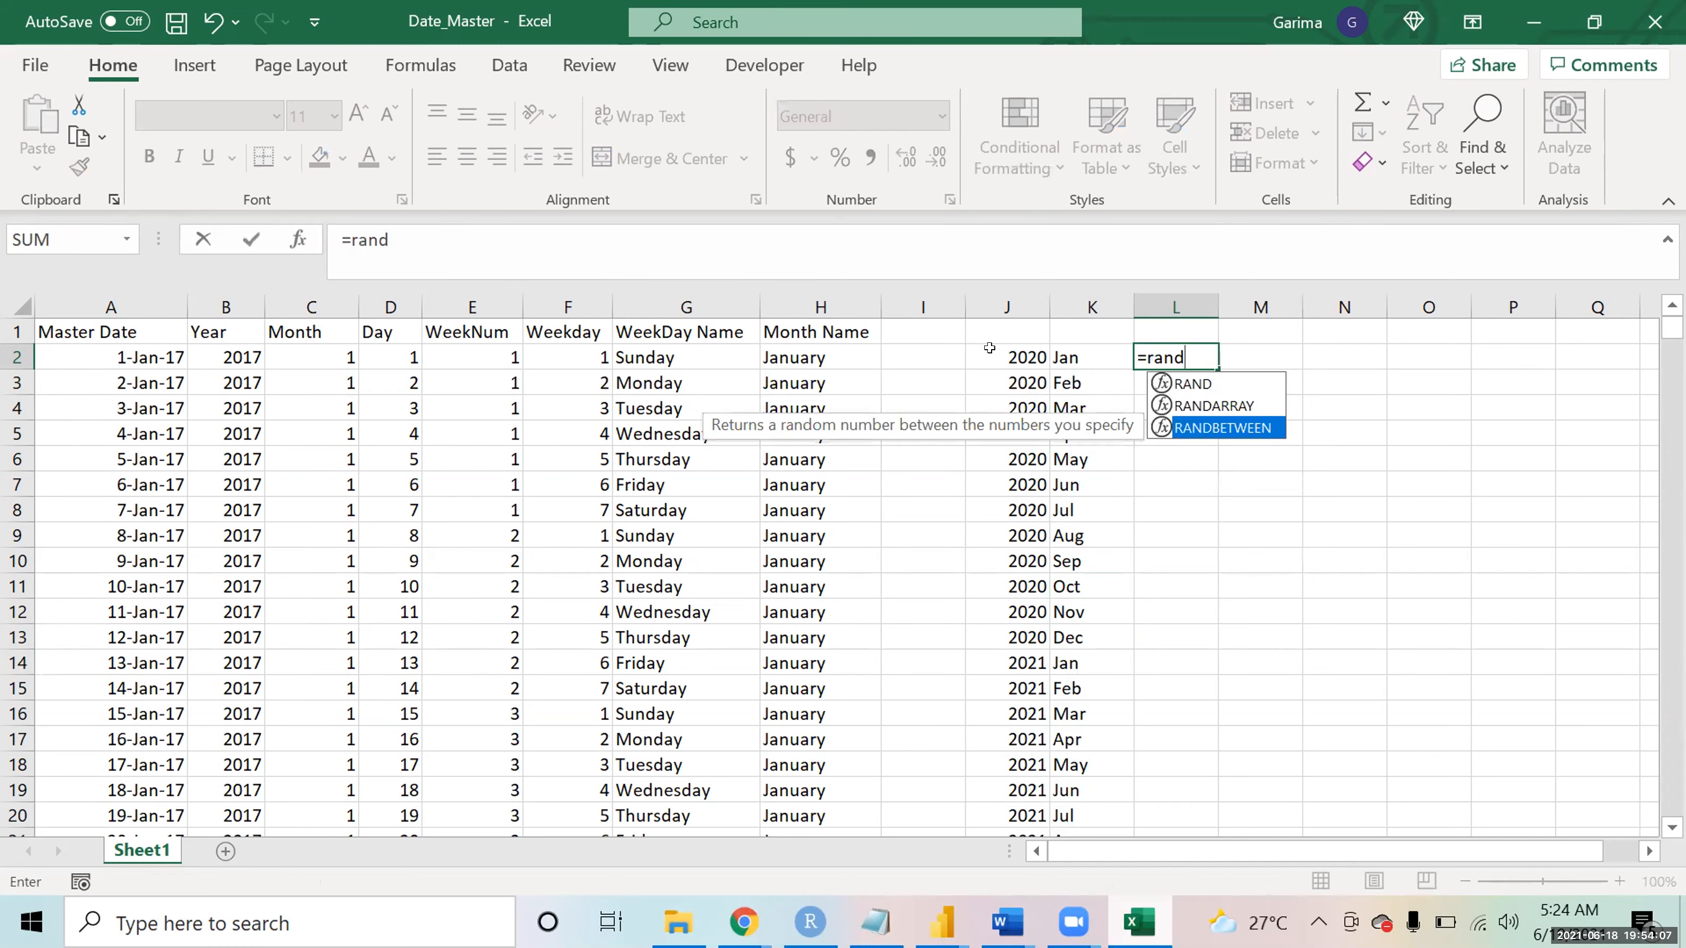
pyautogui.press('Tab')
pyautogui.write('100,2')
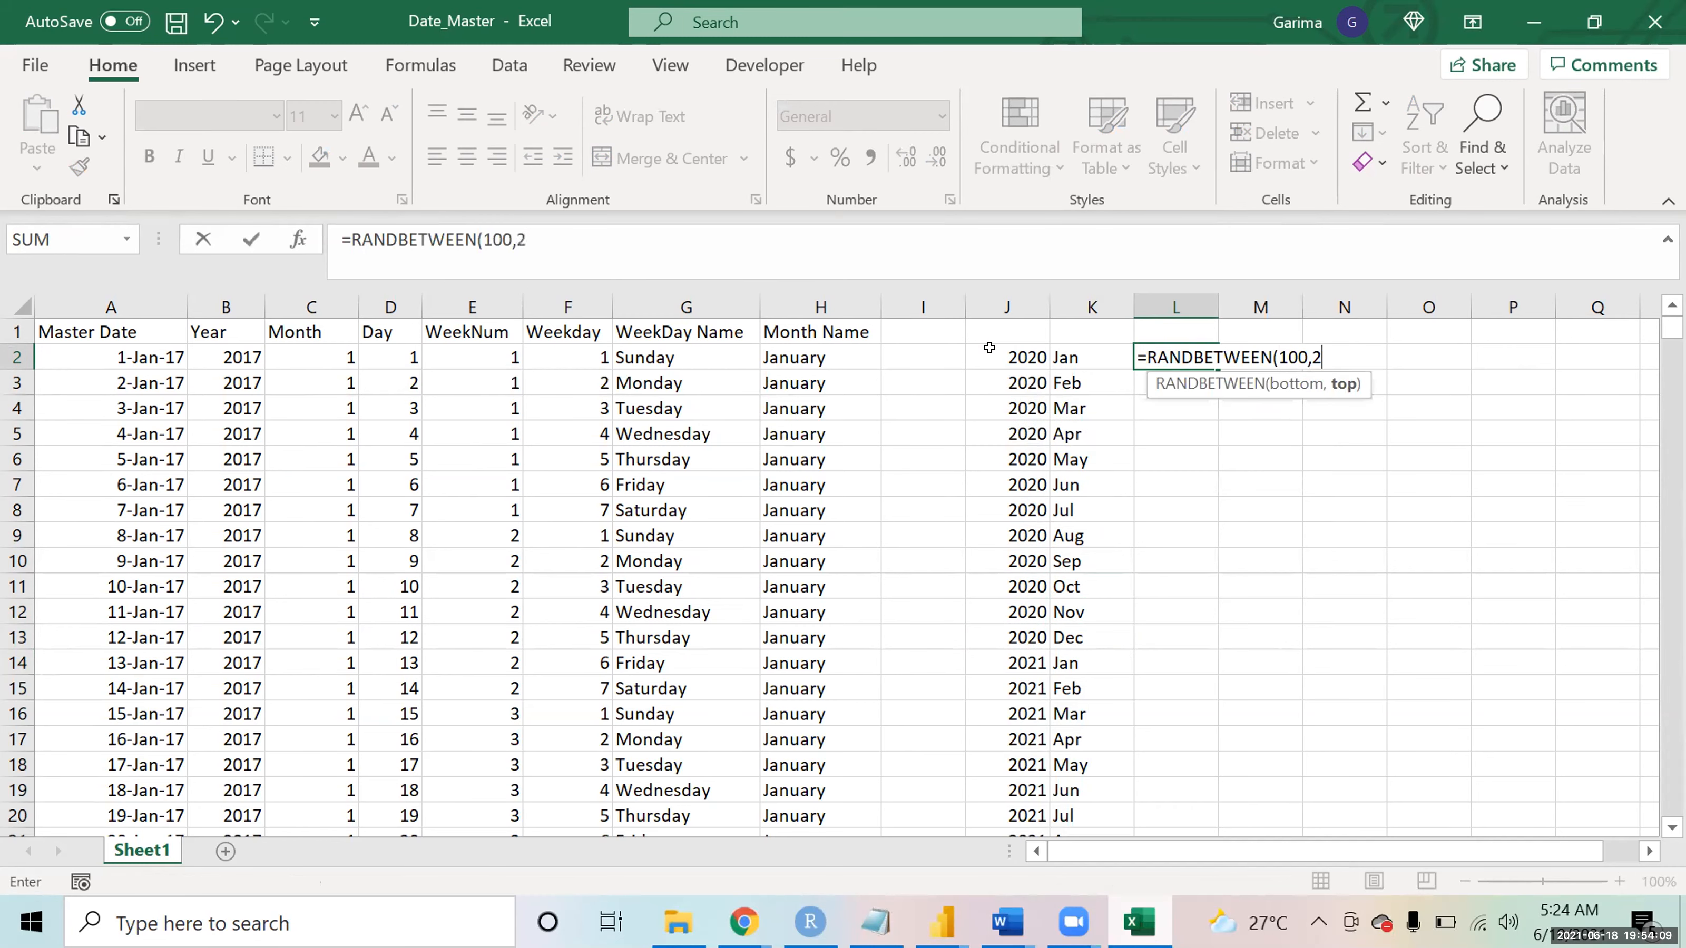
pyautogui.write('00)')
pyautogui.press('Return')
# - Fill the random number formula in L2 down through L25, the last row of the month list
pyautogui.press('Left')
pyautogui.press('Down')
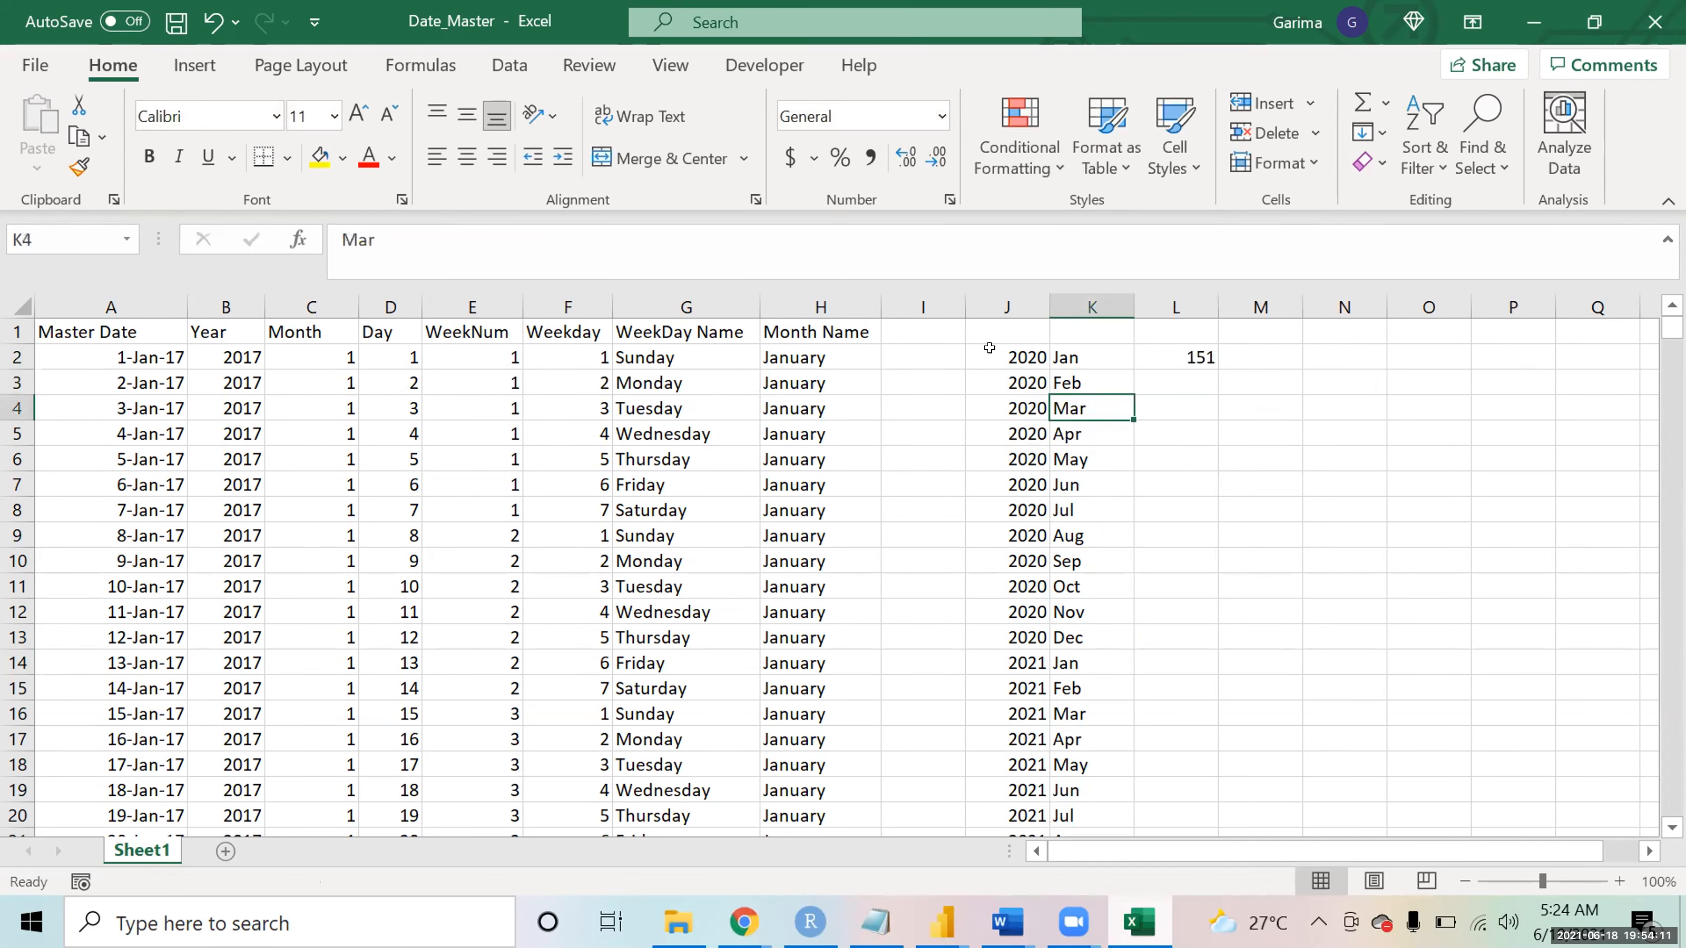
pyautogui.hotkey('ctrl', 'Down')
pyautogui.press('Right')
pyautogui.hotkey('ctrl', 'shift', 'Up')
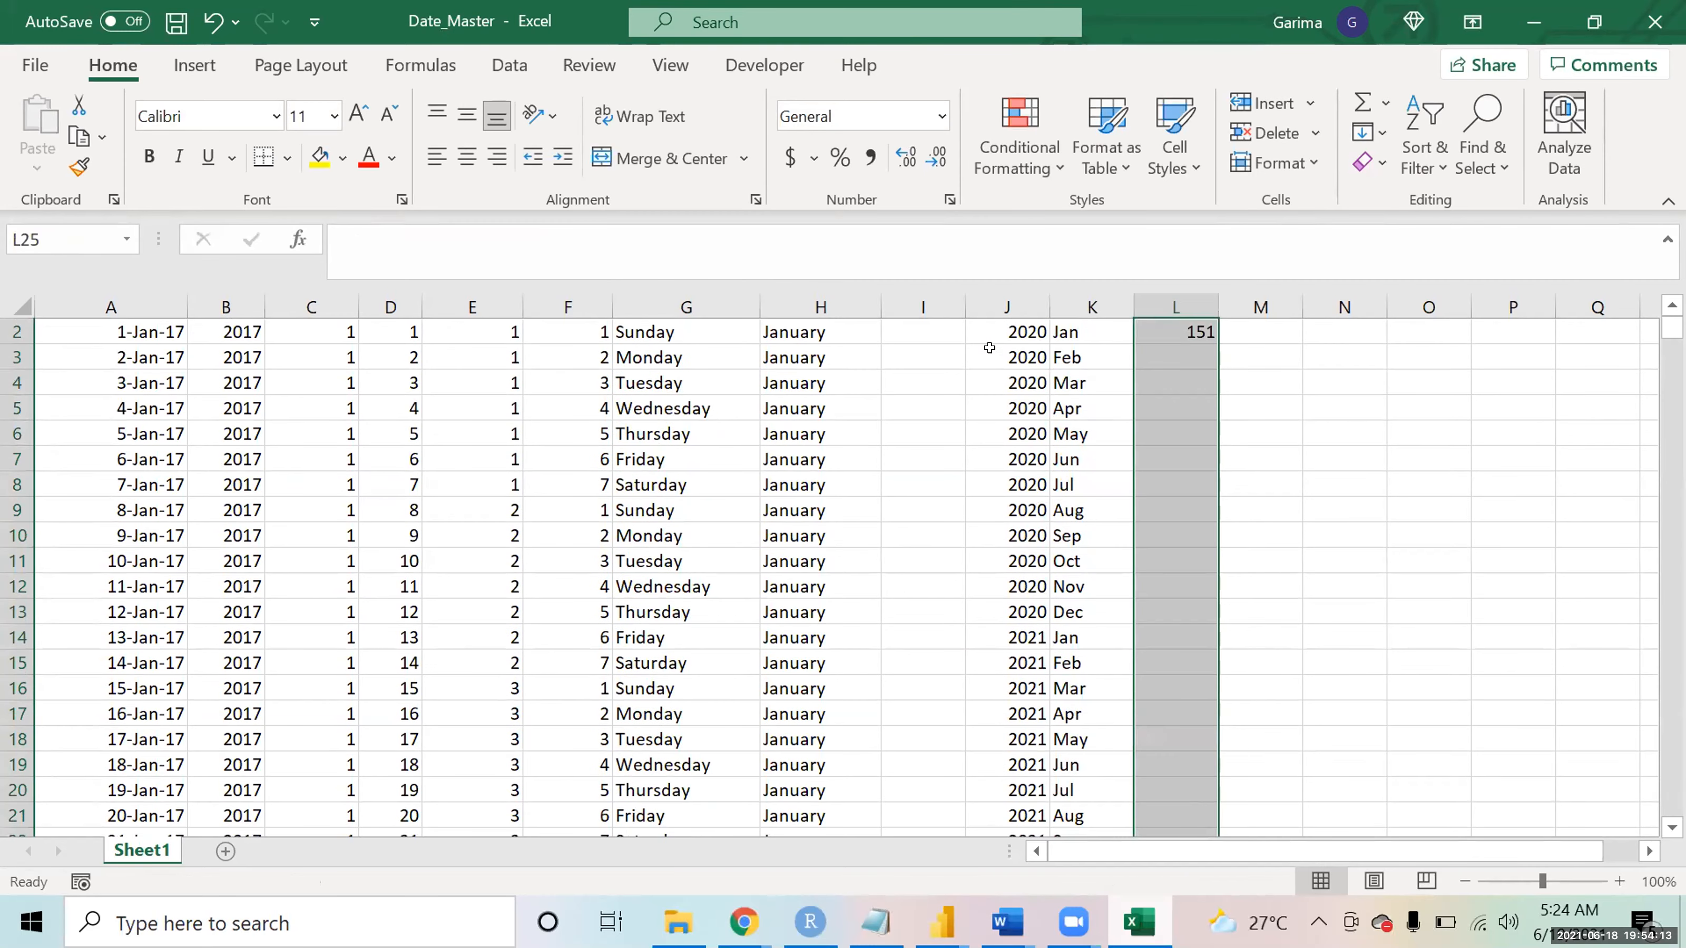
pyautogui.hotkey('ctrl', 'd')
# - Replace the random number formulas in L2:L25 with static values by copying and pasting them as values in place
pyautogui.hotkey('ctrl', 'c')
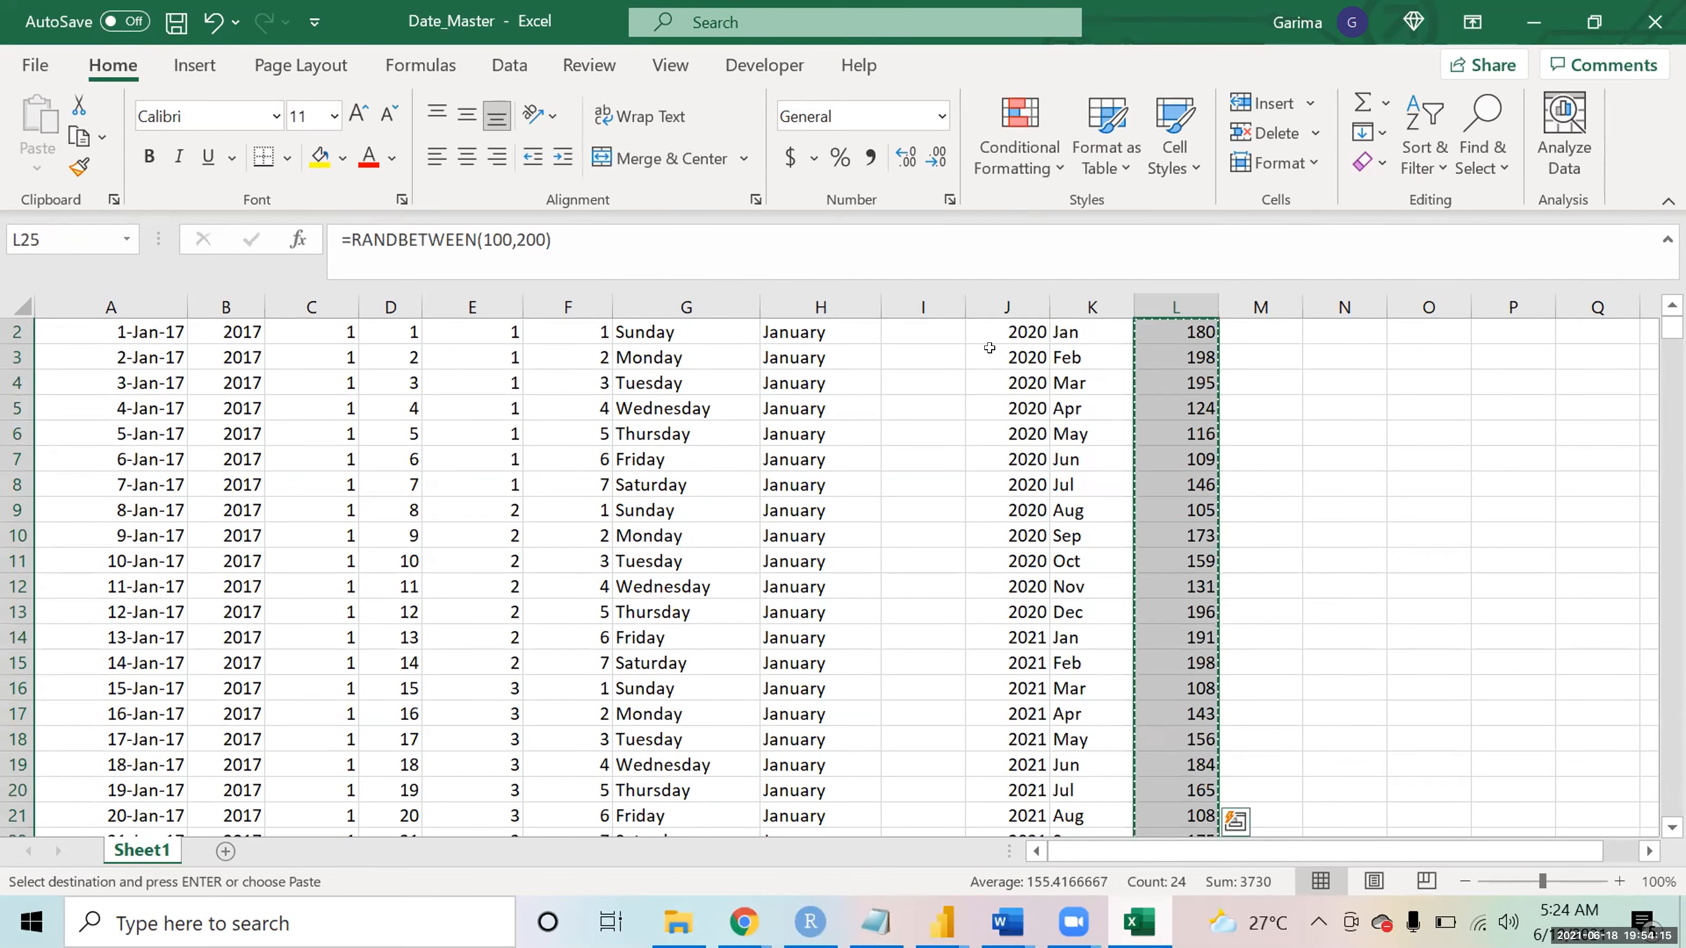
pyautogui.scroll(-4, 989, 348)
pyautogui.hotkey('ctrl', 'alt', 'v')
pyautogui.press('v')
pyautogui.press('Return')
pyautogui.hotkey('ctrl', 'Up')
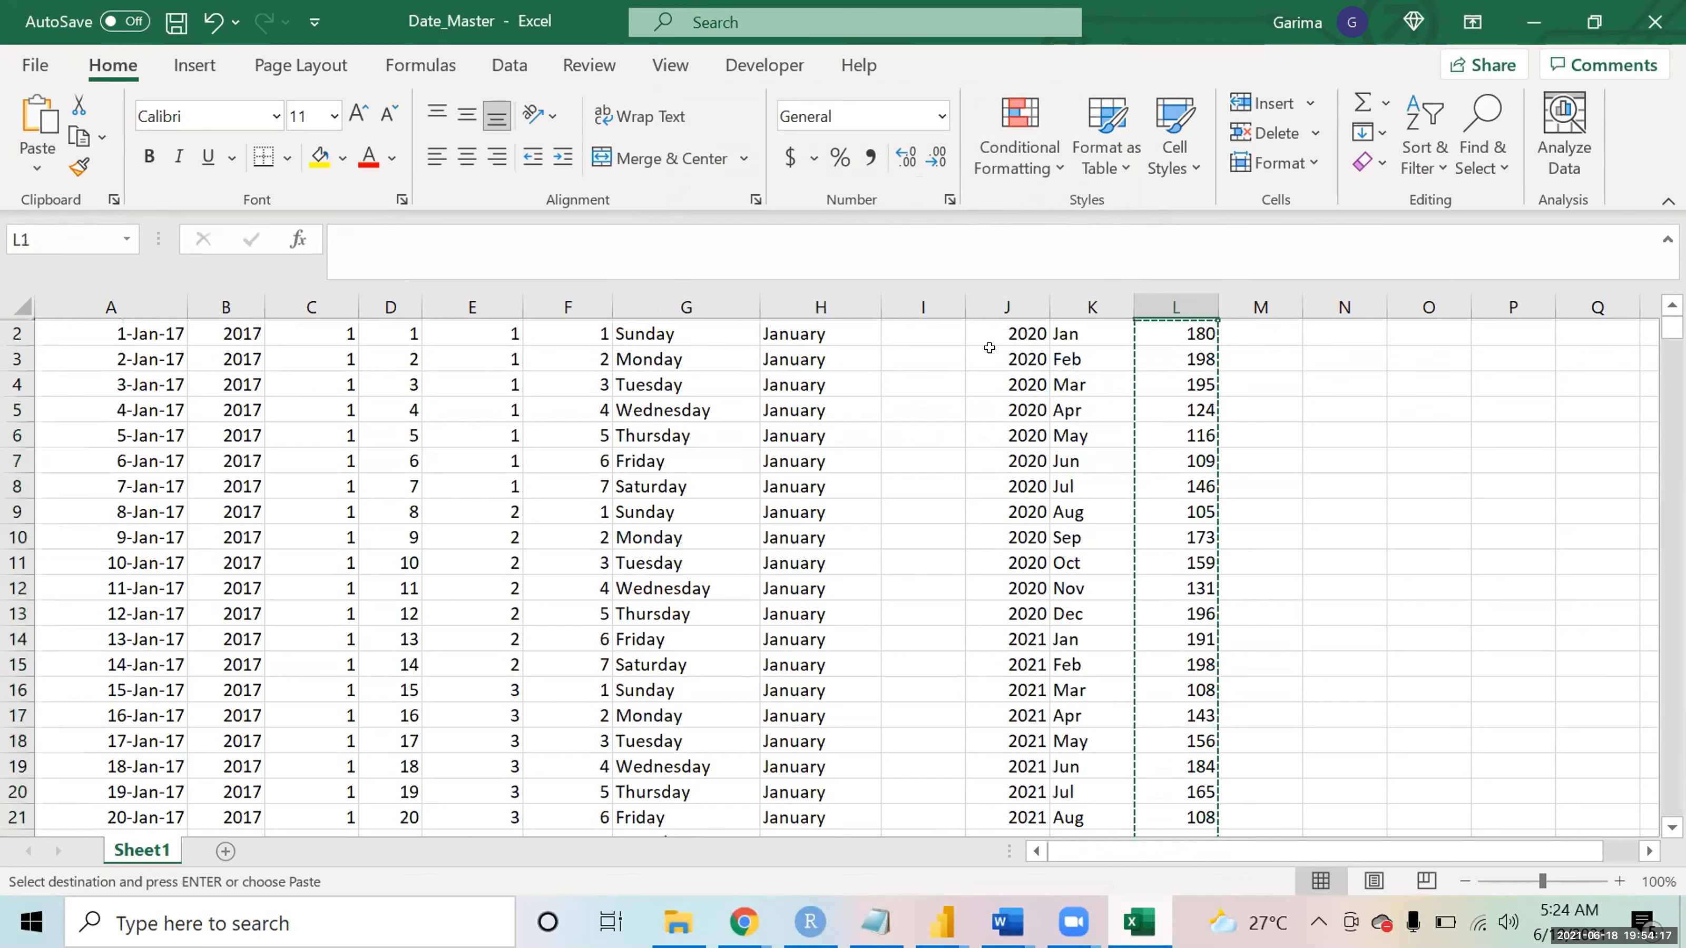
# - Enter the formula =L2 in M2 to start the running total with the first month's value
pyautogui.press('Up')
pyautogui.press('Down')
pyautogui.press('Right')
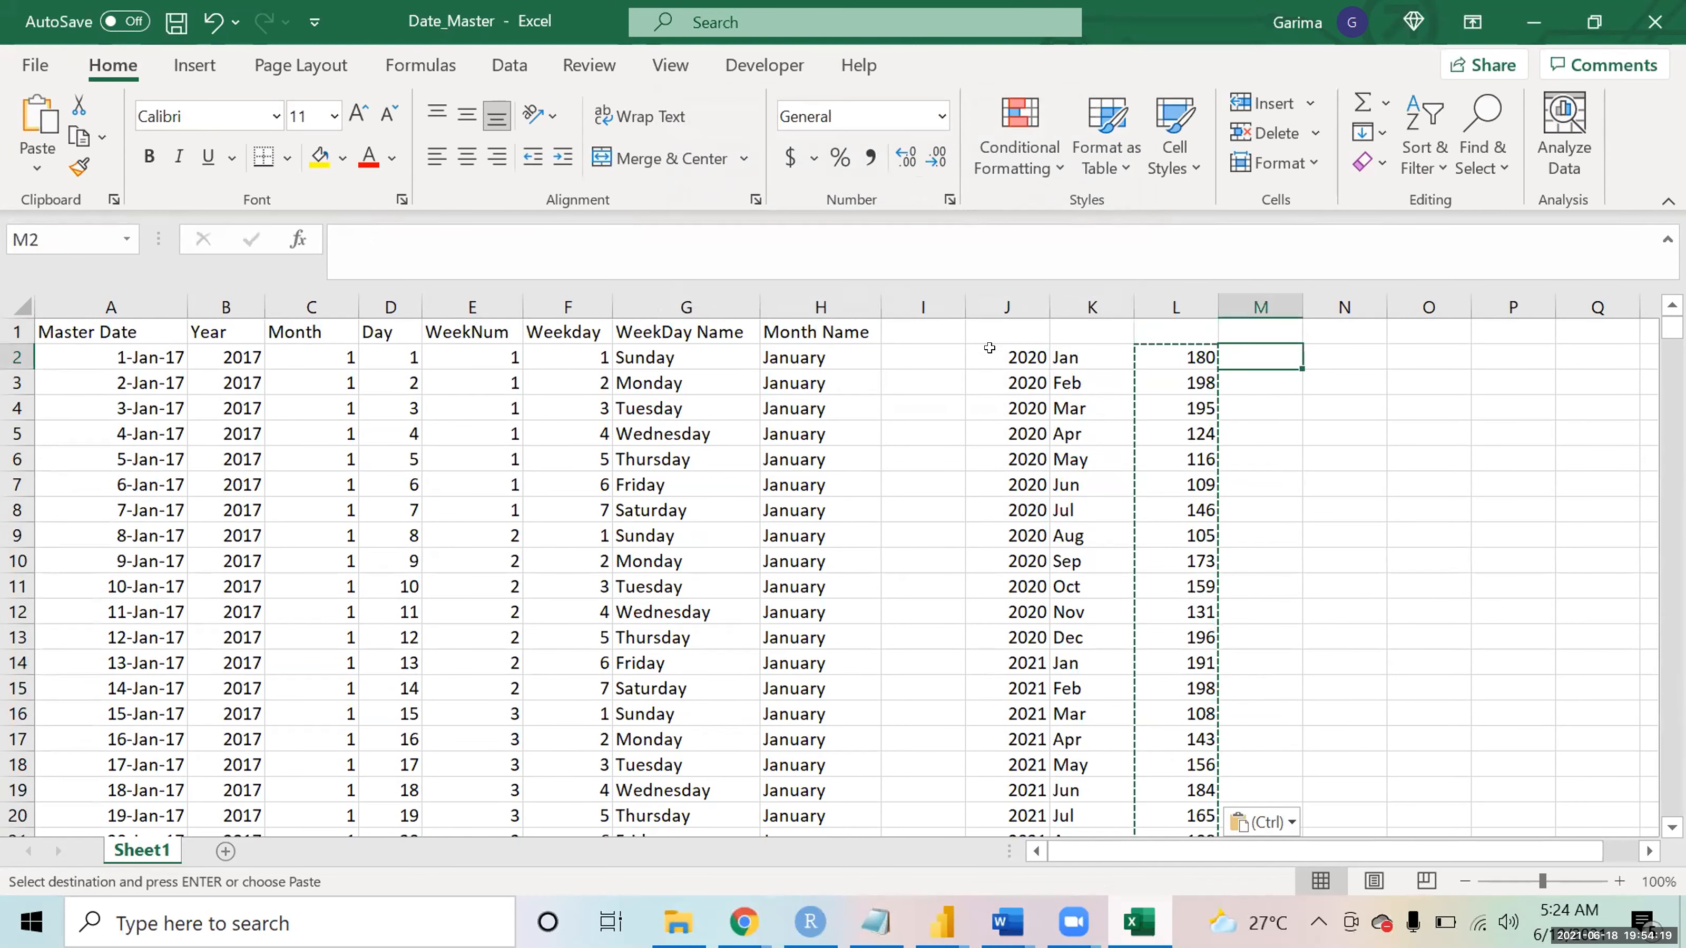
pyautogui.press('Escape')
pyautogui.write('=')
pyautogui.press('Right')
pyautogui.press('Left')
pyautogui.press('Left')
pyautogui.press('Left')
pyautogui.press('Right')
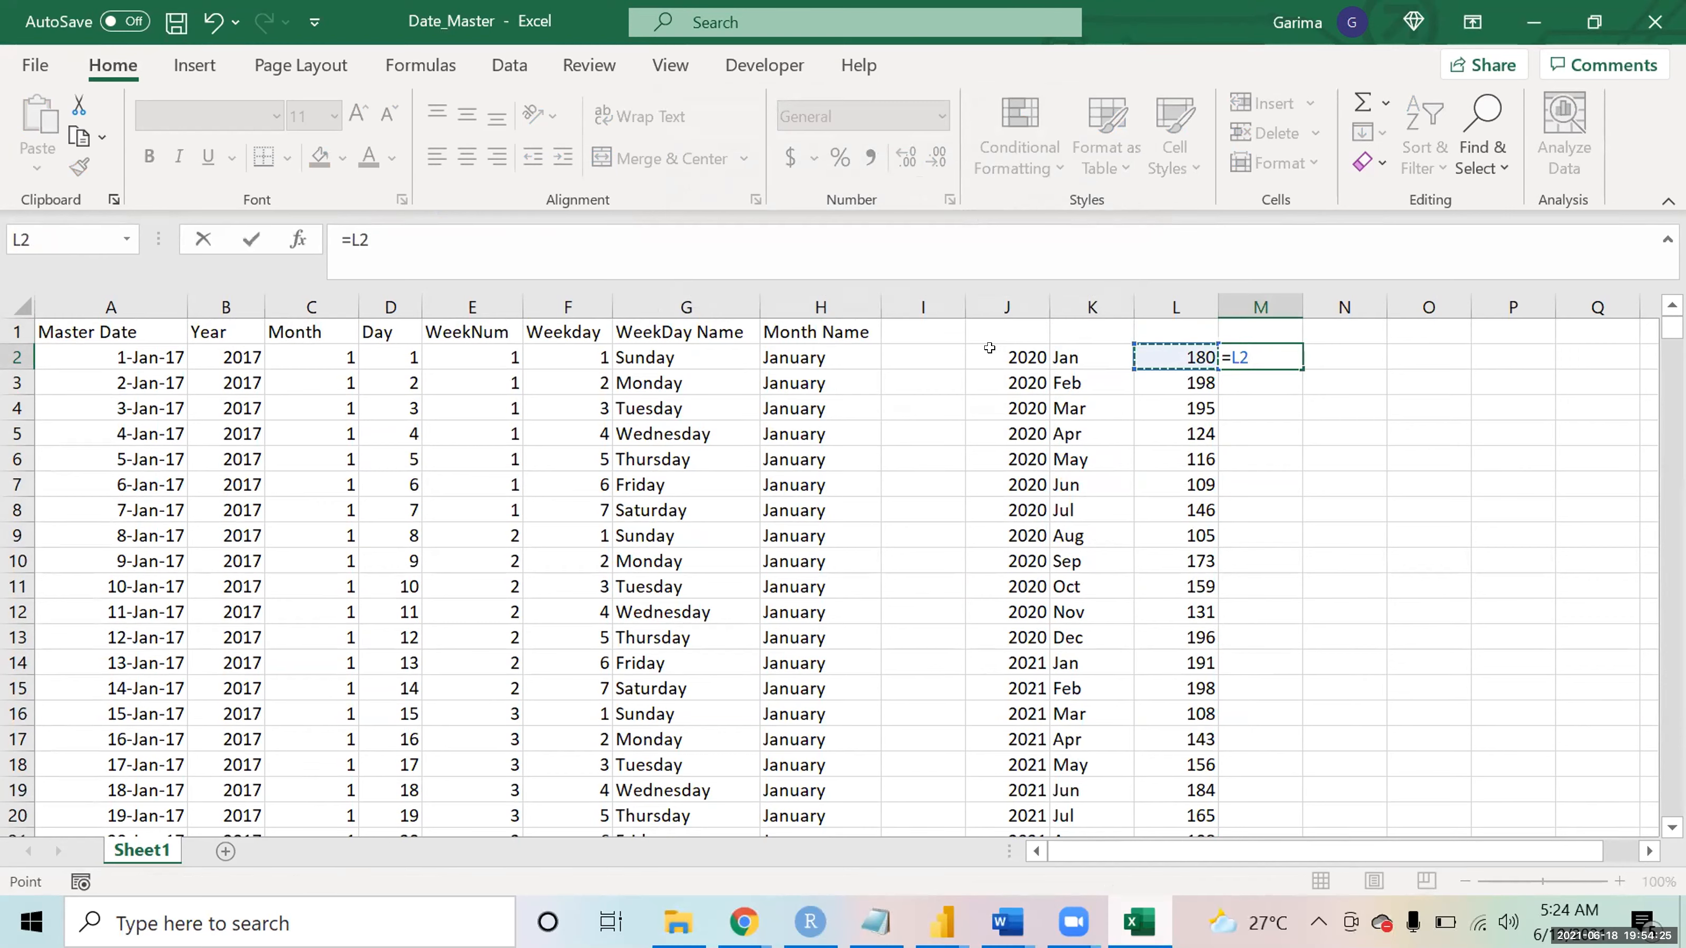
pyautogui.press('Return')
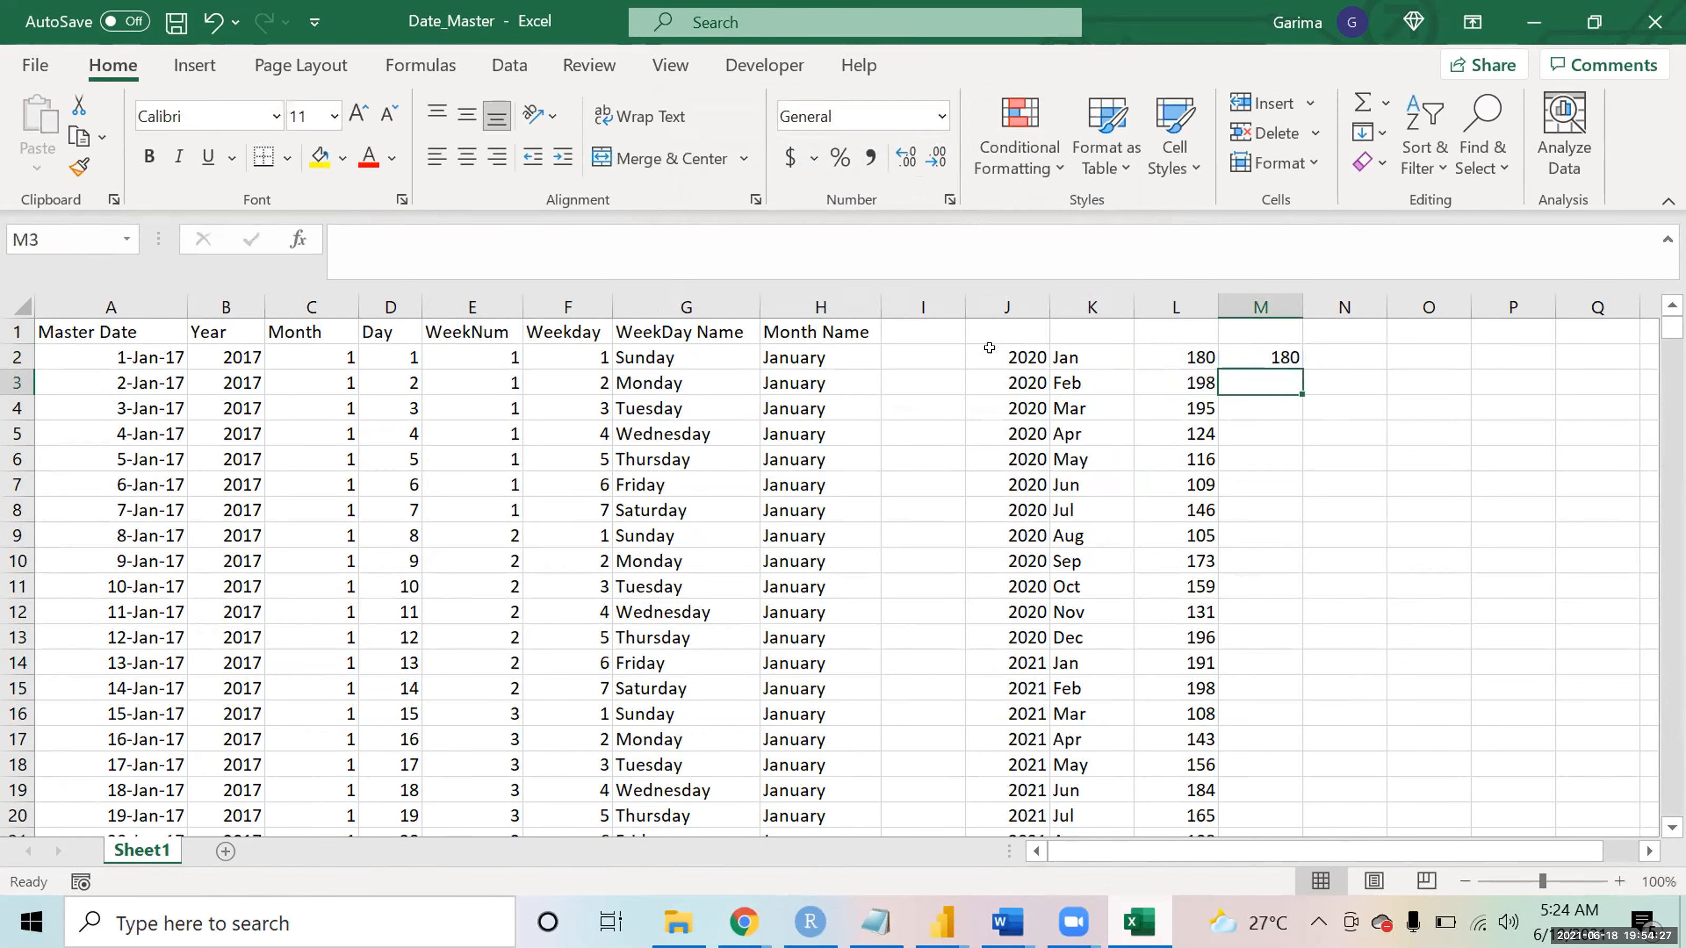
# - Enter the column headers "Ac=tual Sales" in L1 and "YTD" in M1
pyautogui.press('Up')
pyautogui.press('Up')
pyautogui.press('Left')
pyautogui.write('Acy')
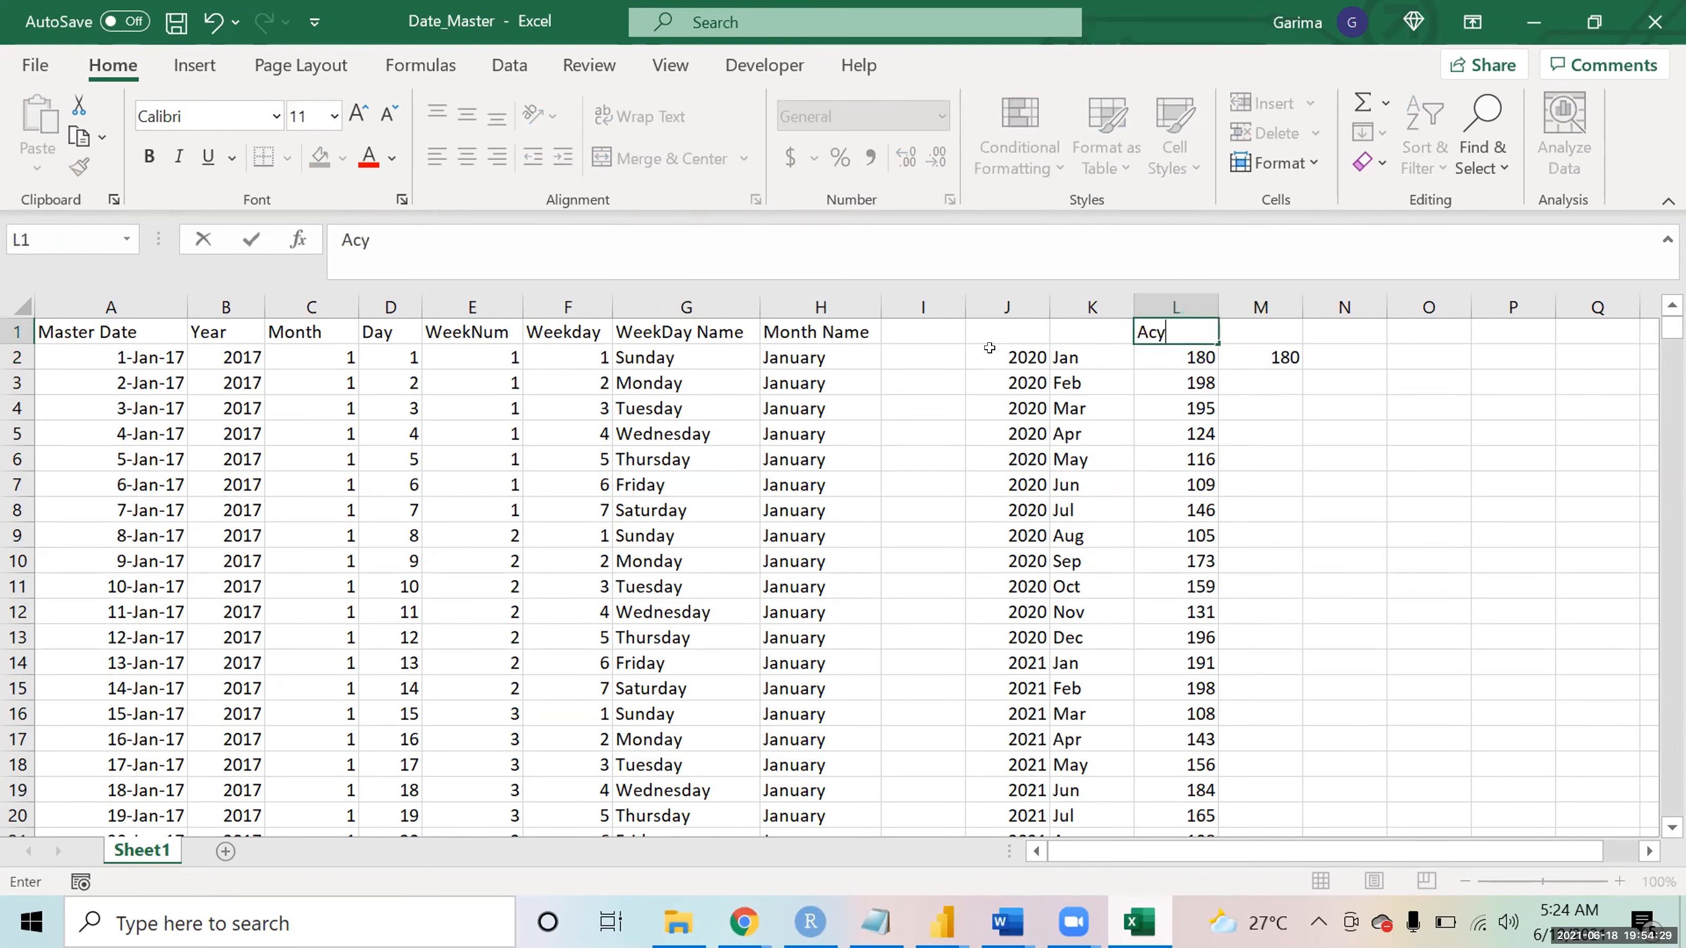
pyautogui.press('BackSpace')
pyautogui.write('=tual Sales')
pyautogui.press('Return')
pyautogui.press('Up')
pyautogui.press('Right')
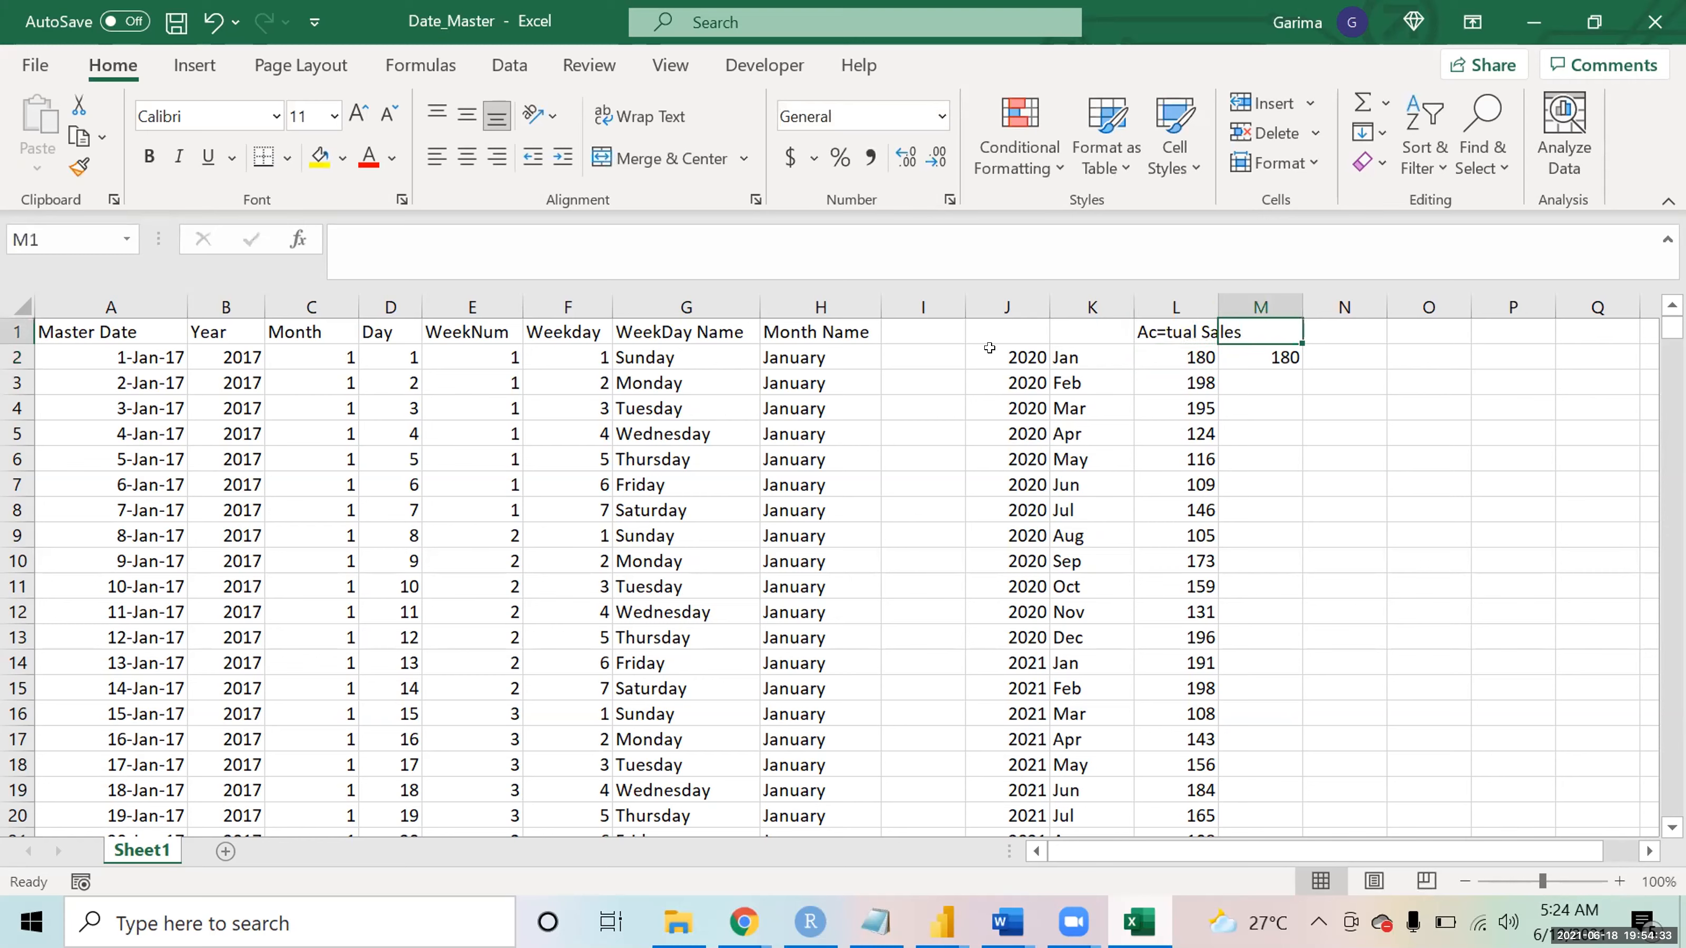
pyautogui.write('YTD')
pyautogui.press('Return')
# - Enter the formula =M2+L3 in M3 to add February's sales to the running total
pyautogui.press('Down')
pyautogui.press('Down')
pyautogui.press('Down')
pyautogui.press('Down')
pyautogui.press('Down')
pyautogui.press('Down')
pyautogui.press('Up')
pyautogui.press('Up')
pyautogui.press('Up')
pyautogui.press('Up')
pyautogui.press('Up')
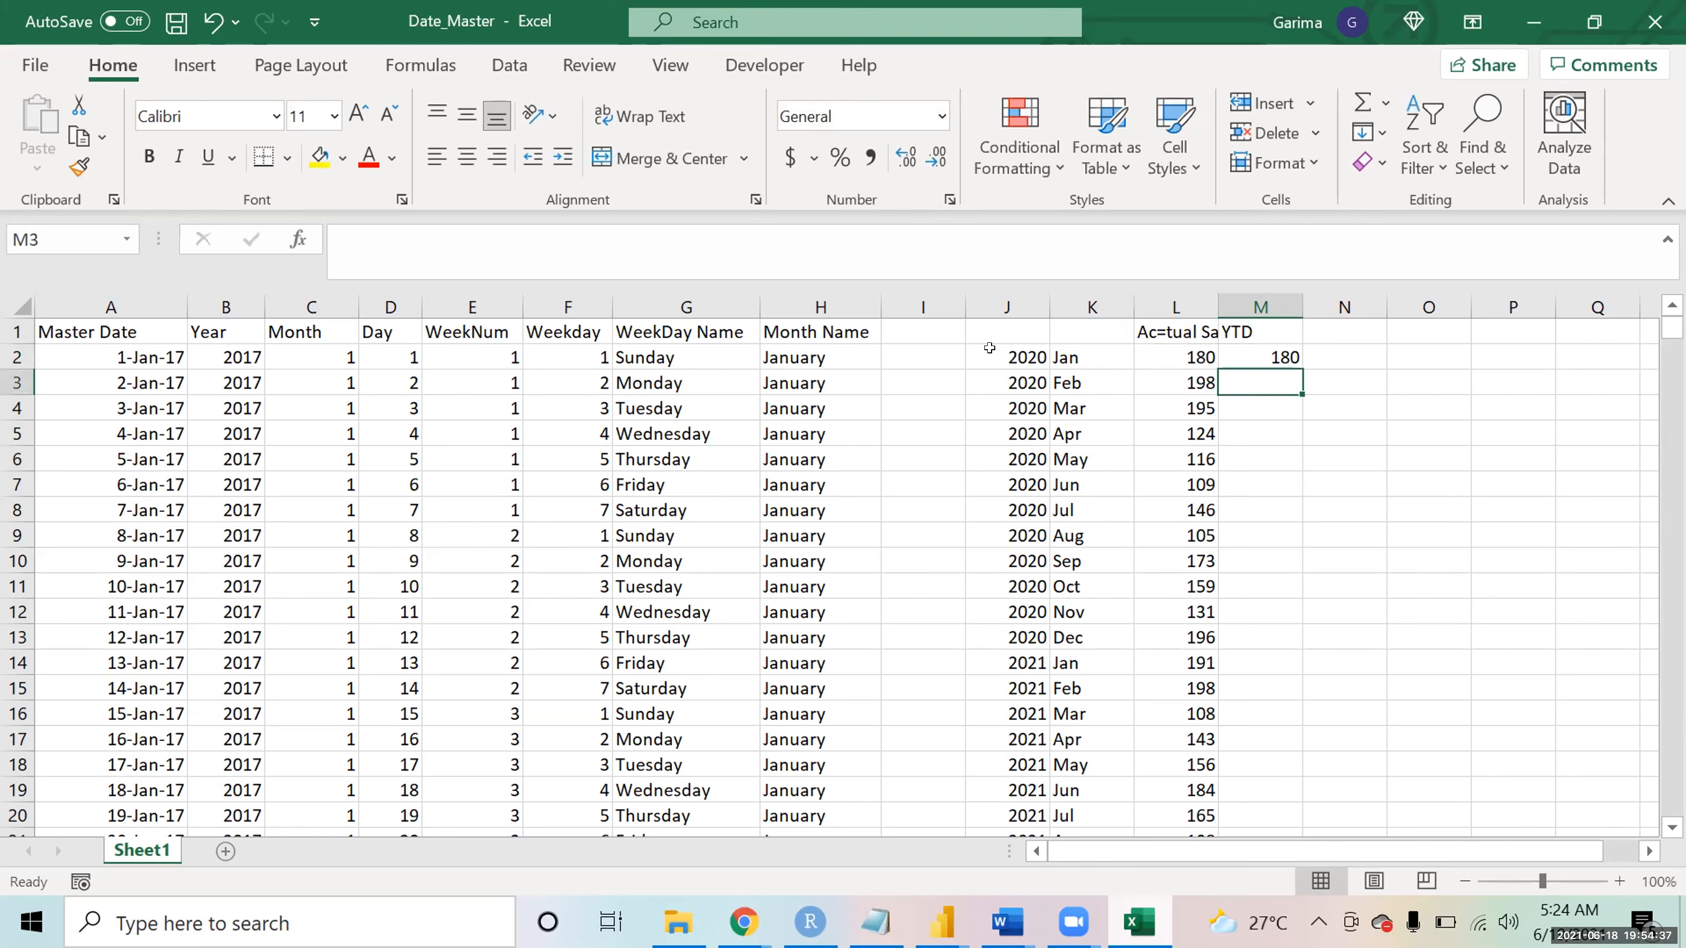
pyautogui.write('=')
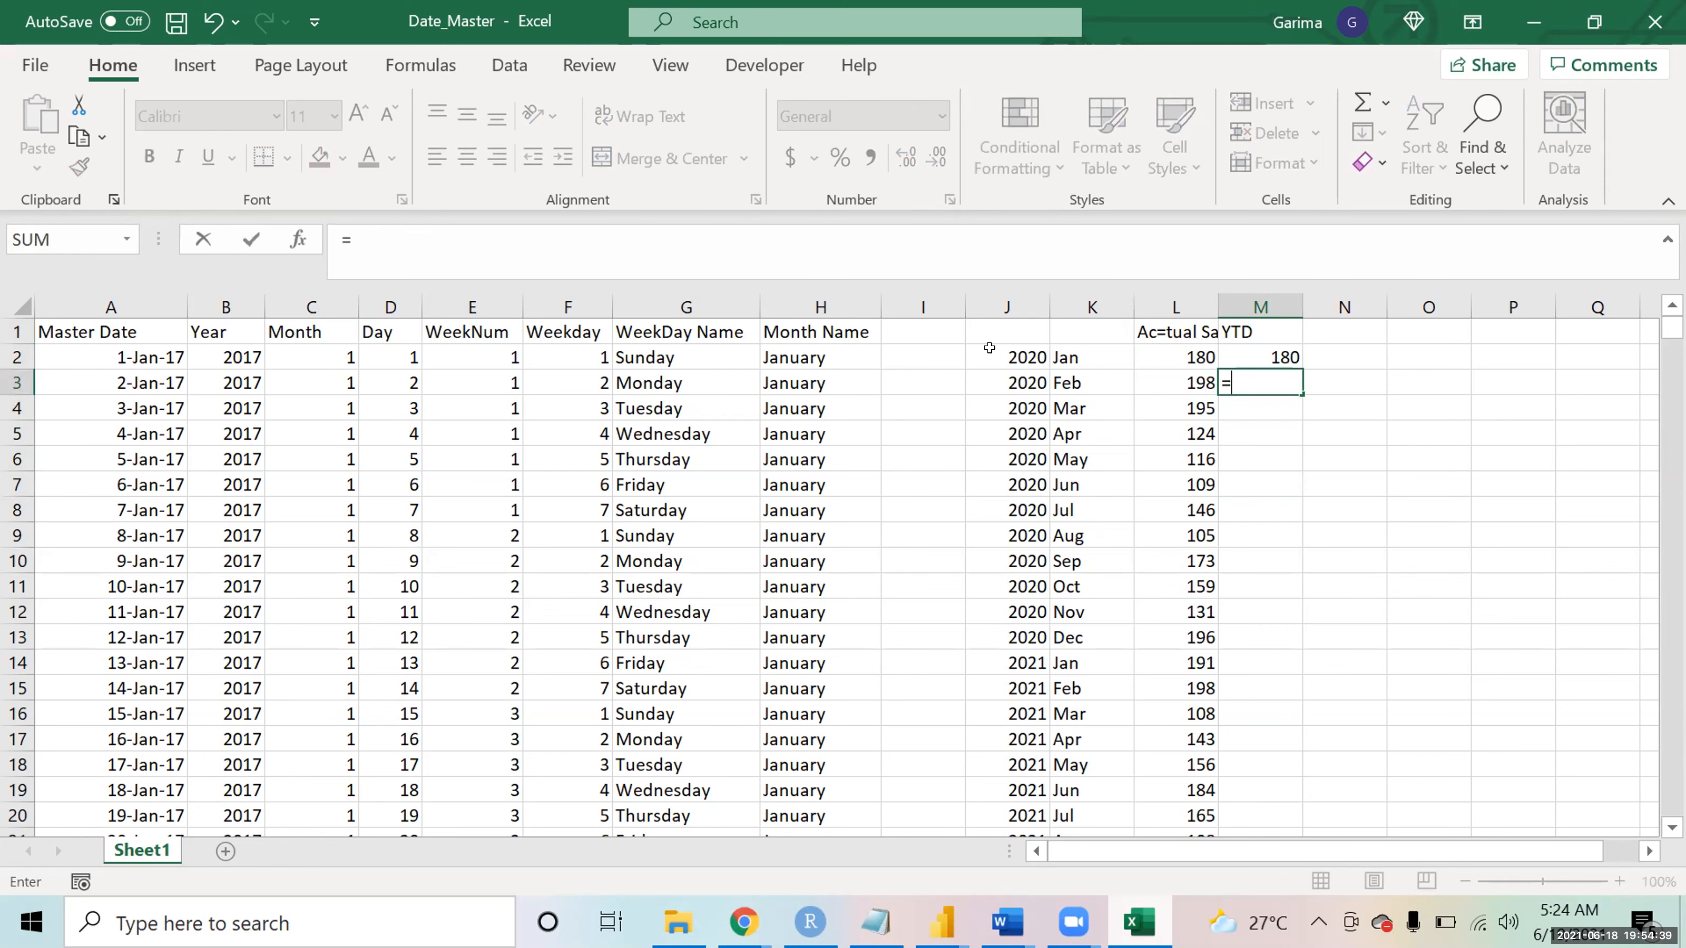
pyautogui.press('Up')
pyautogui.write('+')
pyautogui.press('Left')
pyautogui.press('Return')
# - Fill the running total formula in M3 down through M13, the Dec 2020 row
pyautogui.press('Up')
pyautogui.hotkey('shift', 'Down')
pyautogui.hotkey('shift', 'Down')
pyautogui.hotkey('shift', 'Down')
pyautogui.hotkey('shift', 'Down')
pyautogui.hotkey('shift', 'Down')
pyautogui.hotkey('shift', 'Down')
pyautogui.hotkey('shift', 'Down')
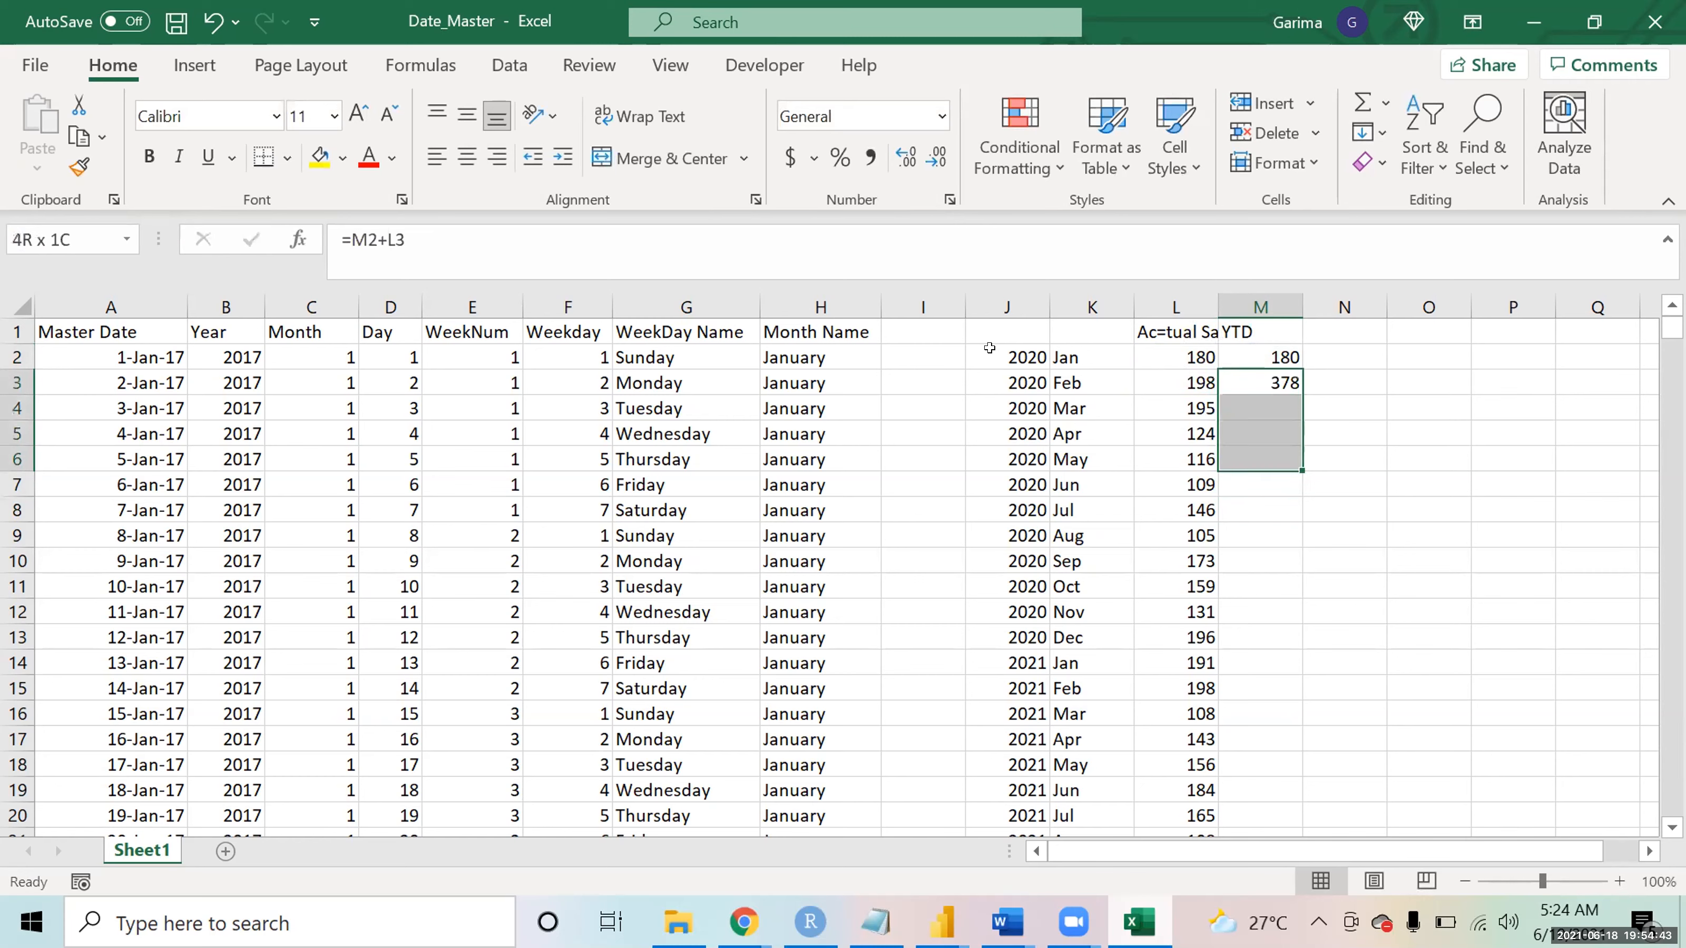
pyautogui.hotkey('shift', 'Down')
pyautogui.hotkey('shift', 'Down')
pyautogui.hotkey('shift', 'Down')
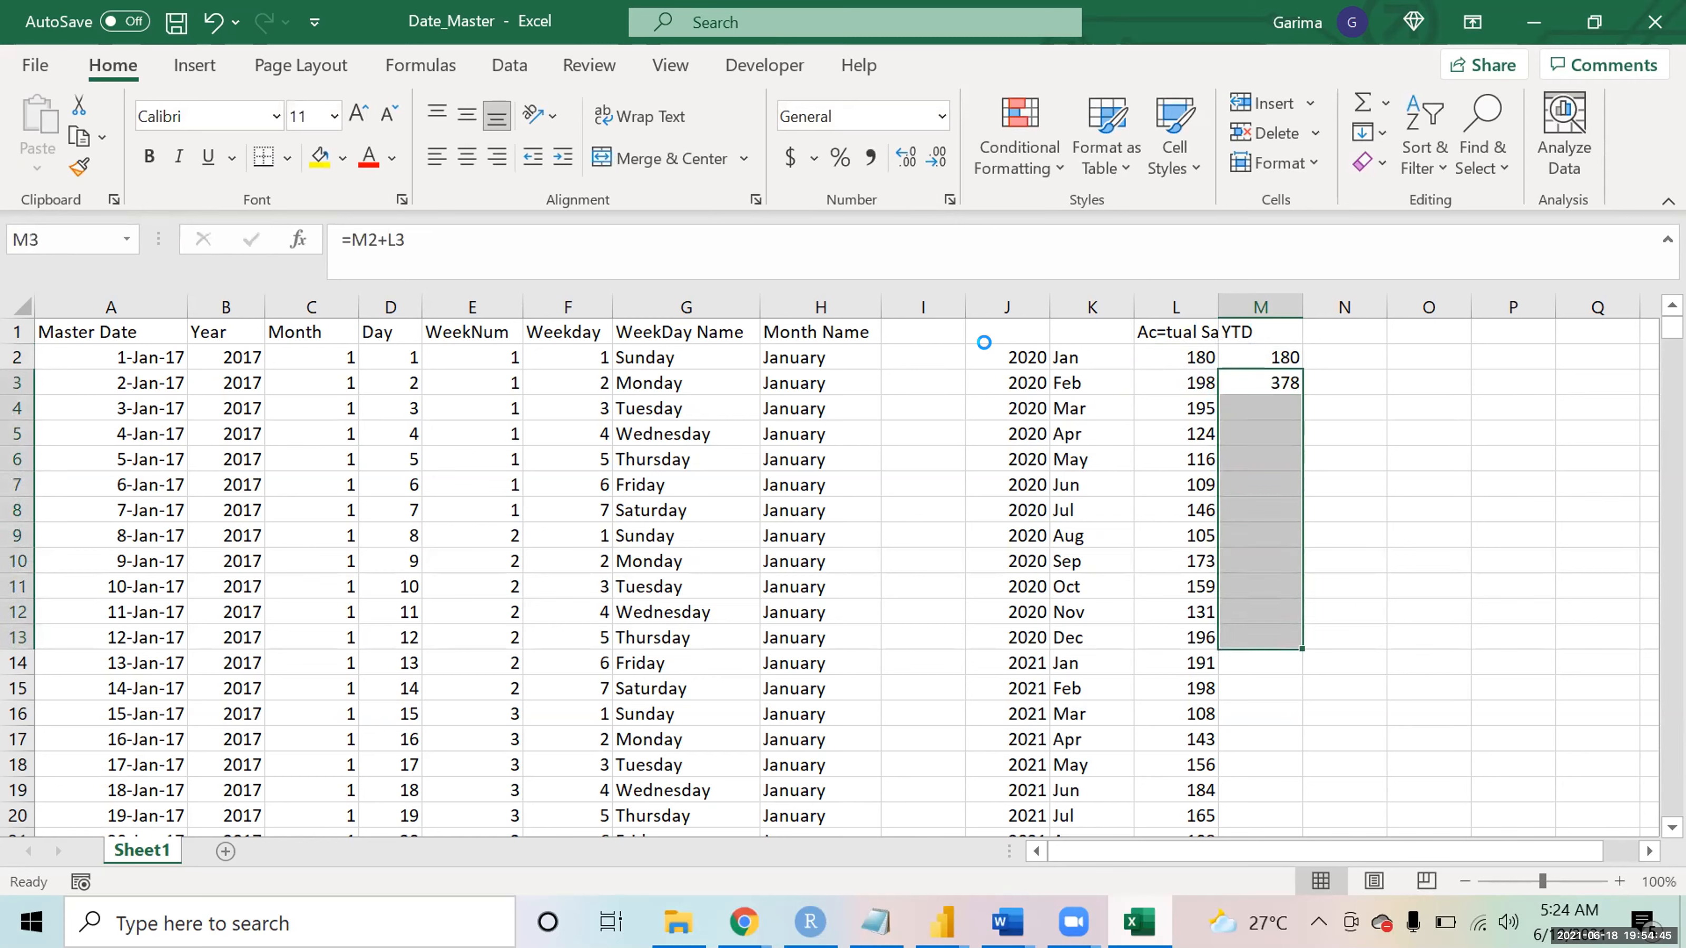
pyautogui.hotkey('ctrl', 'd')
# - Copy the YTD formulas in M2:M3 and paste them at M14 to restart the running total for 2021
pyautogui.press('Down')
pyautogui.press('Down')
pyautogui.hotkey('ctrl', 'Down')
pyautogui.press('Down')
pyautogui.press('Up')
pyautogui.press('Up')
pyautogui.hotkey('ctrl', 'Up')
pyautogui.press('Down')
pyautogui.hotkey('shift', 'Down')
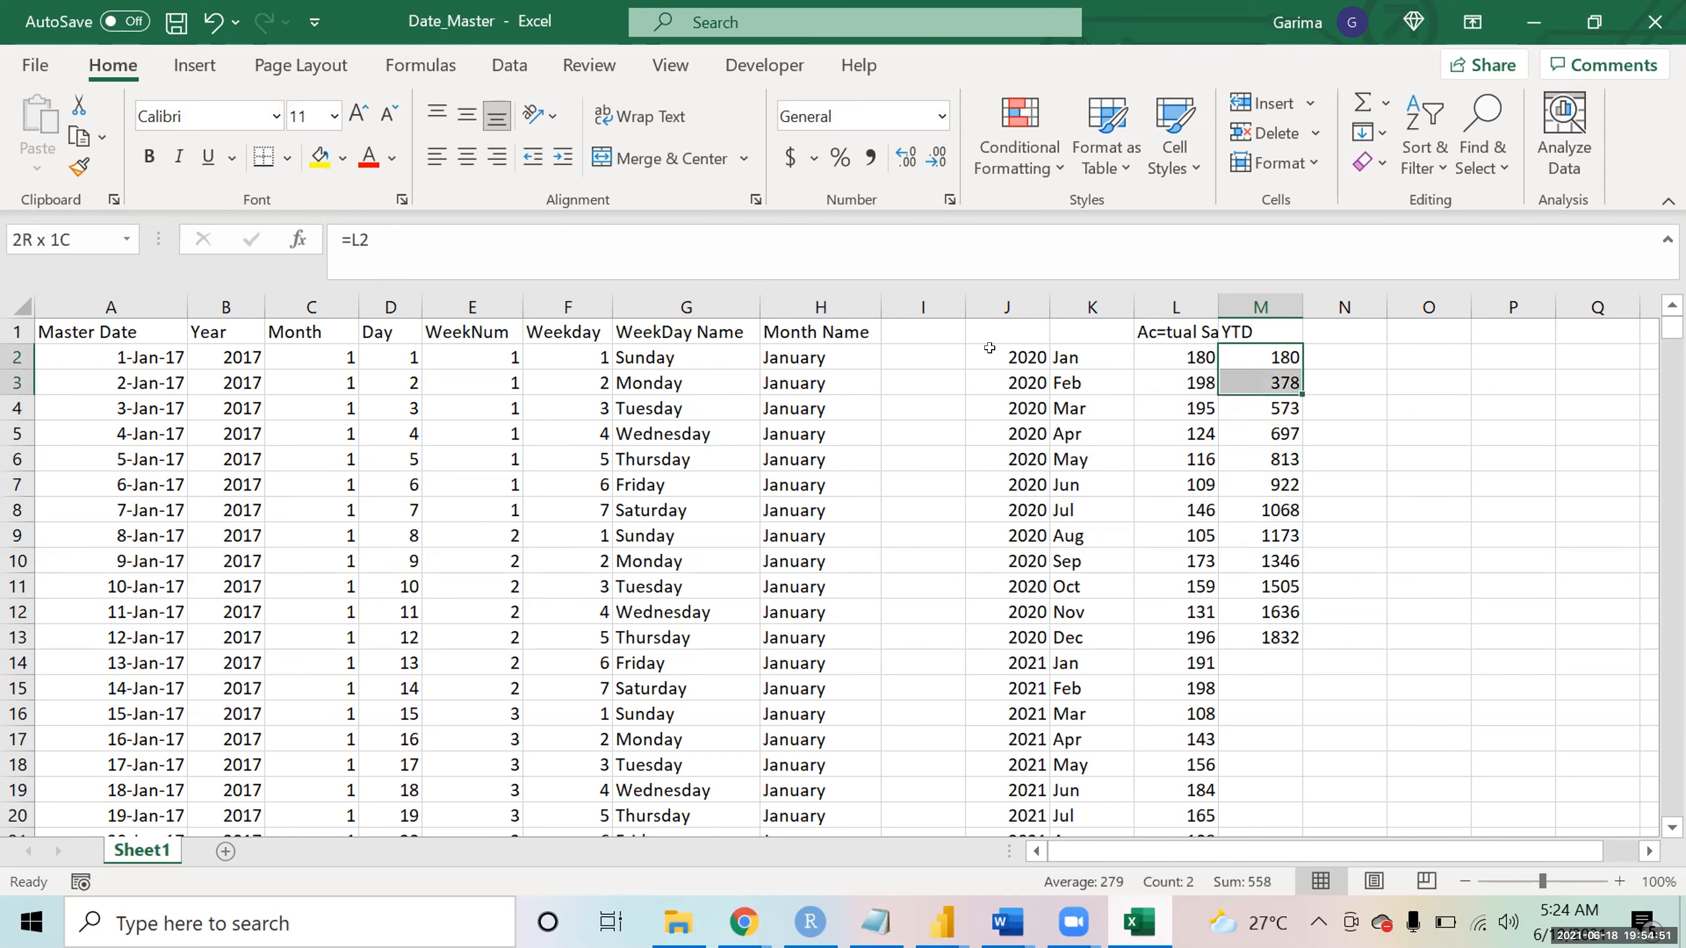
pyautogui.hotkey('ctrl', 'c')
pyautogui.press('Down')
pyautogui.press('Down')
pyautogui.press('Down')
pyautogui.press('Down')
pyautogui.press('Down')
pyautogui.press('Down')
pyautogui.press('Down')
pyautogui.press('Down')
pyautogui.press('Down')
pyautogui.press('Down')
pyautogui.press('Down')
pyautogui.press('Down')
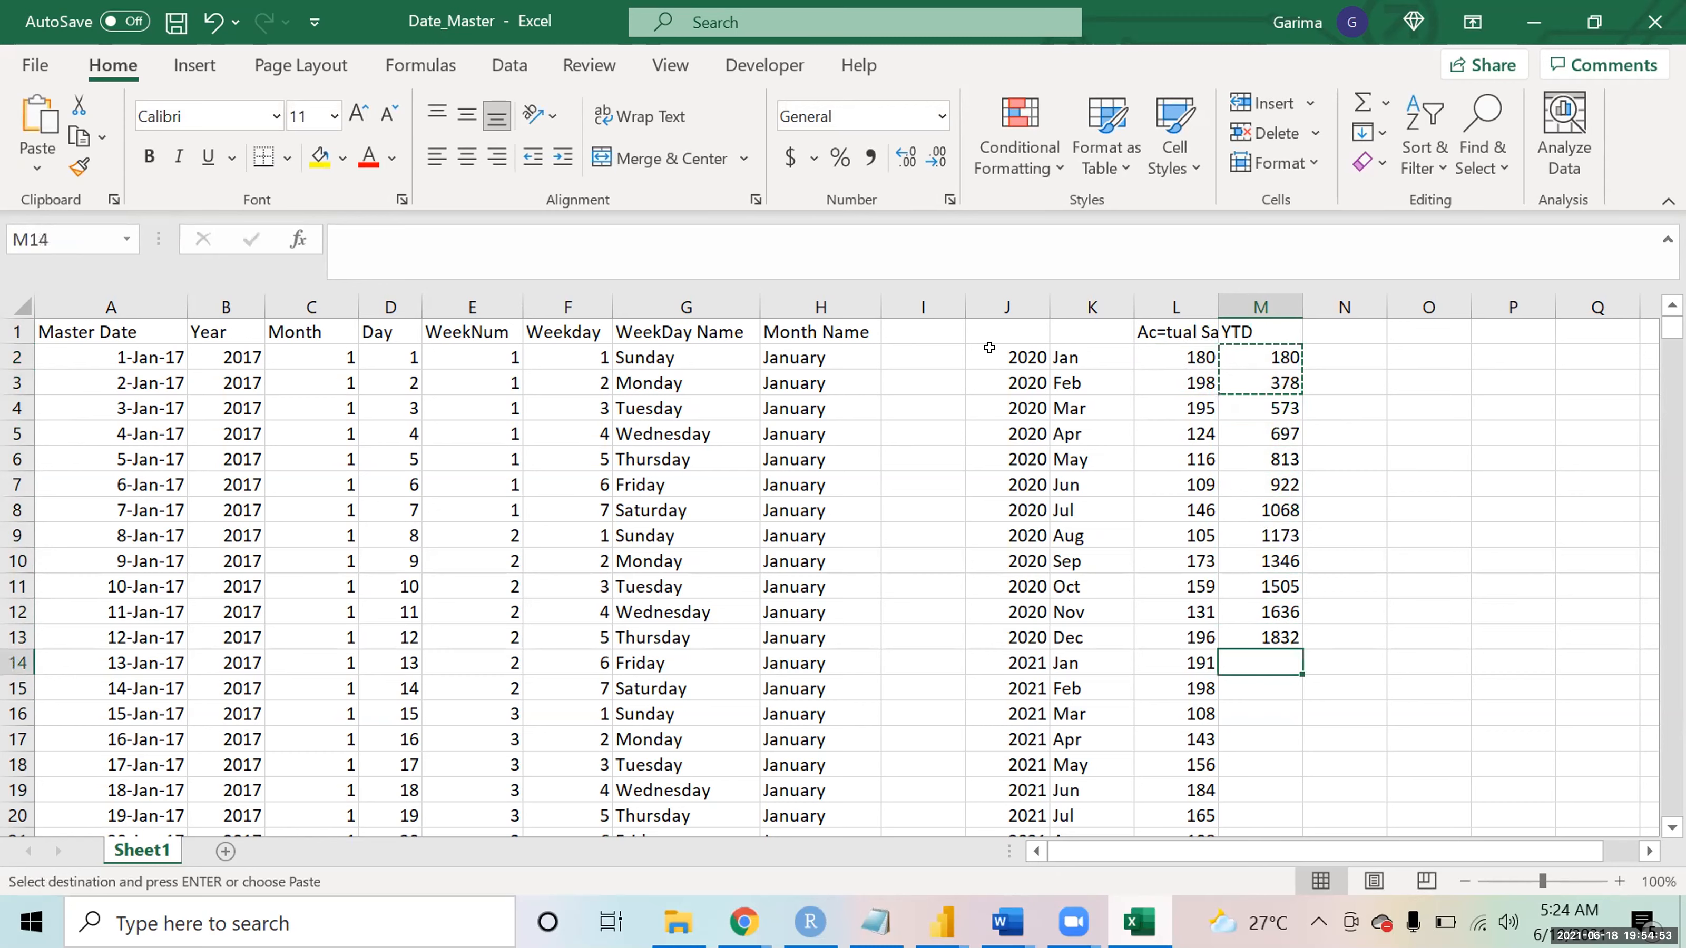
pyautogui.hotkey('ctrl', 'v')
pyautogui.press('Down')
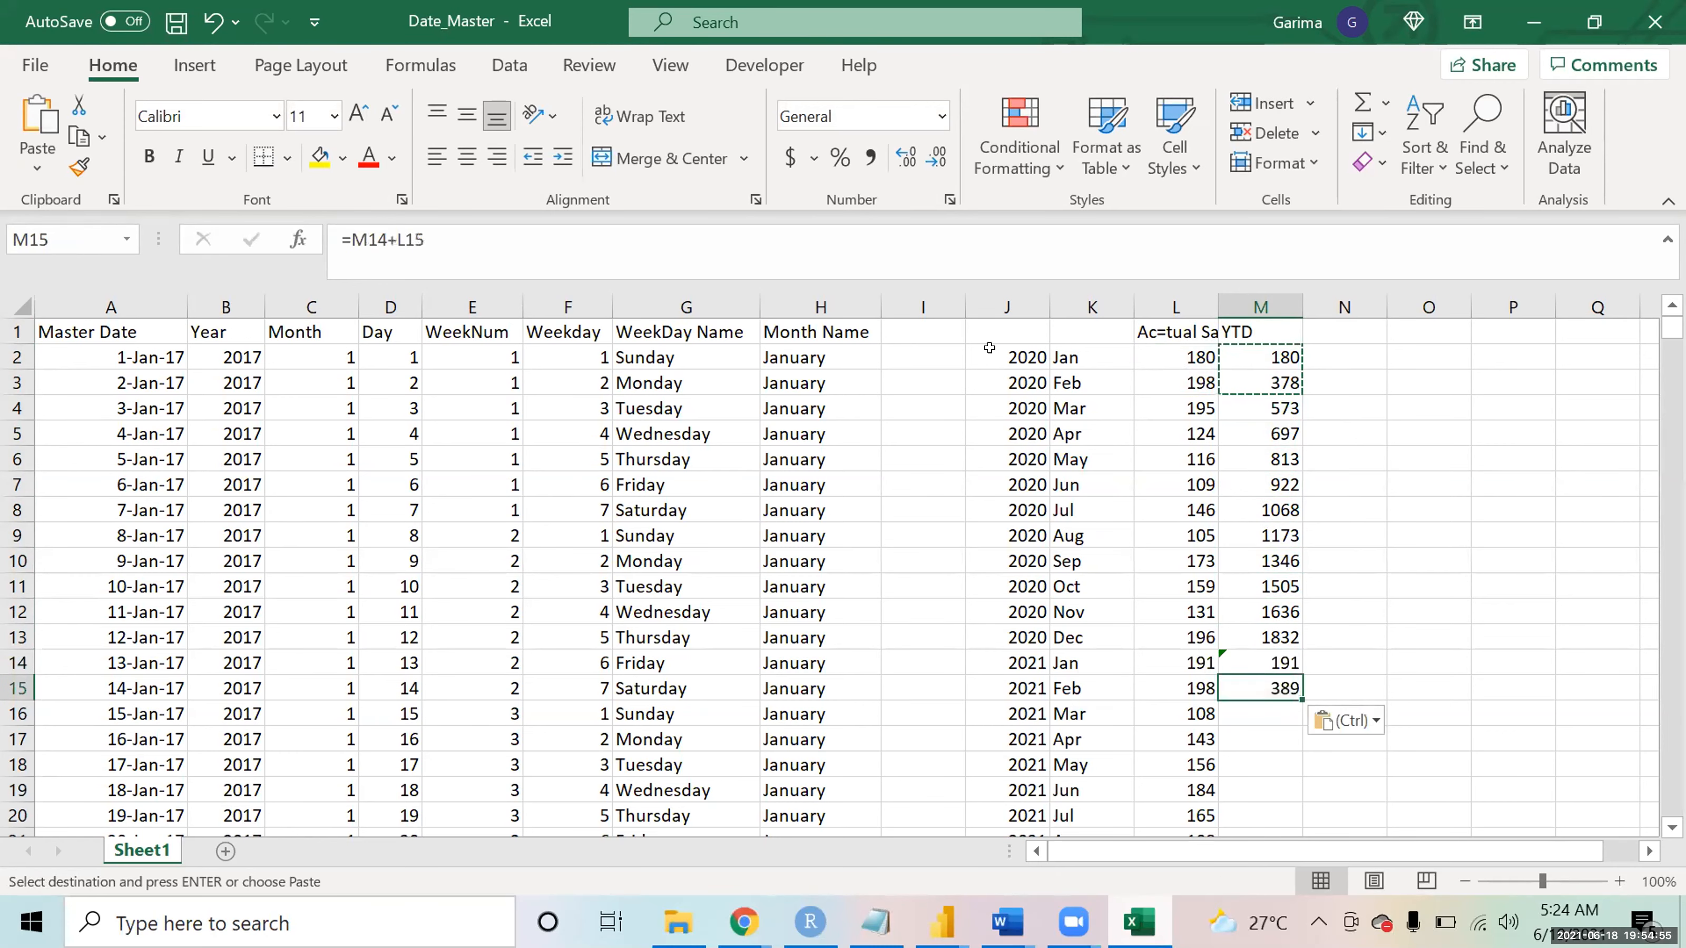
# - Fill the running total formula in M15 down through M25, the Dec 2021 row
pyautogui.press('Left')
pyautogui.hotkey('ctrl', 'Down')
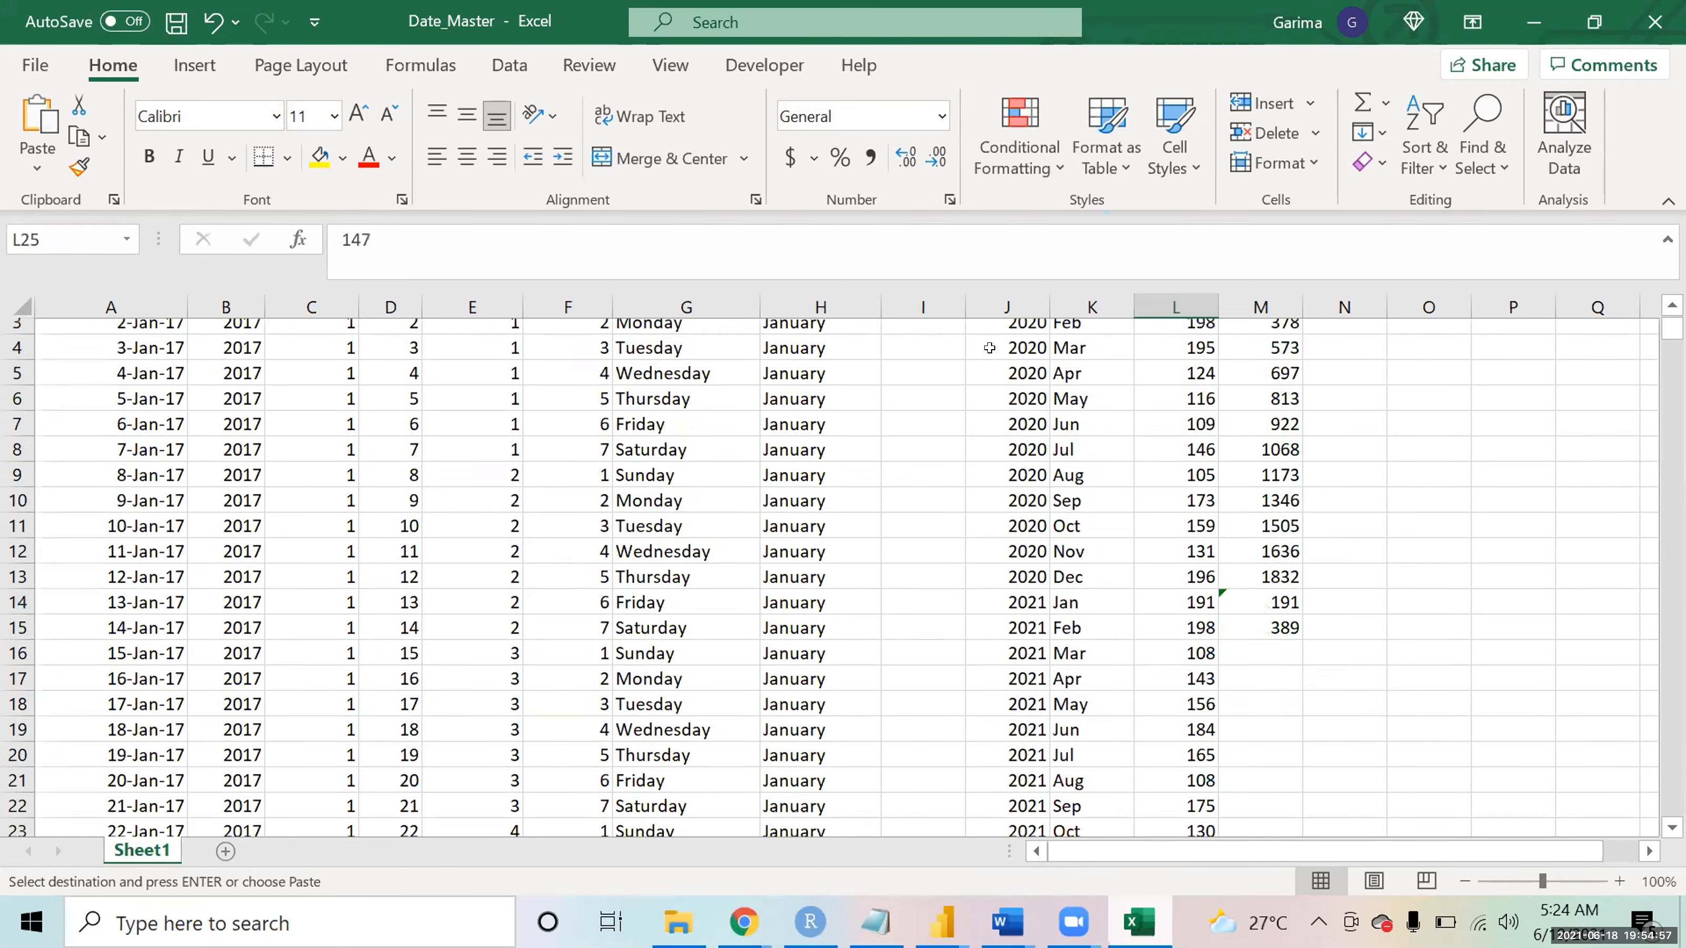
pyautogui.press('Right')
pyautogui.hotkey('ctrl', 'shift', 'Up')
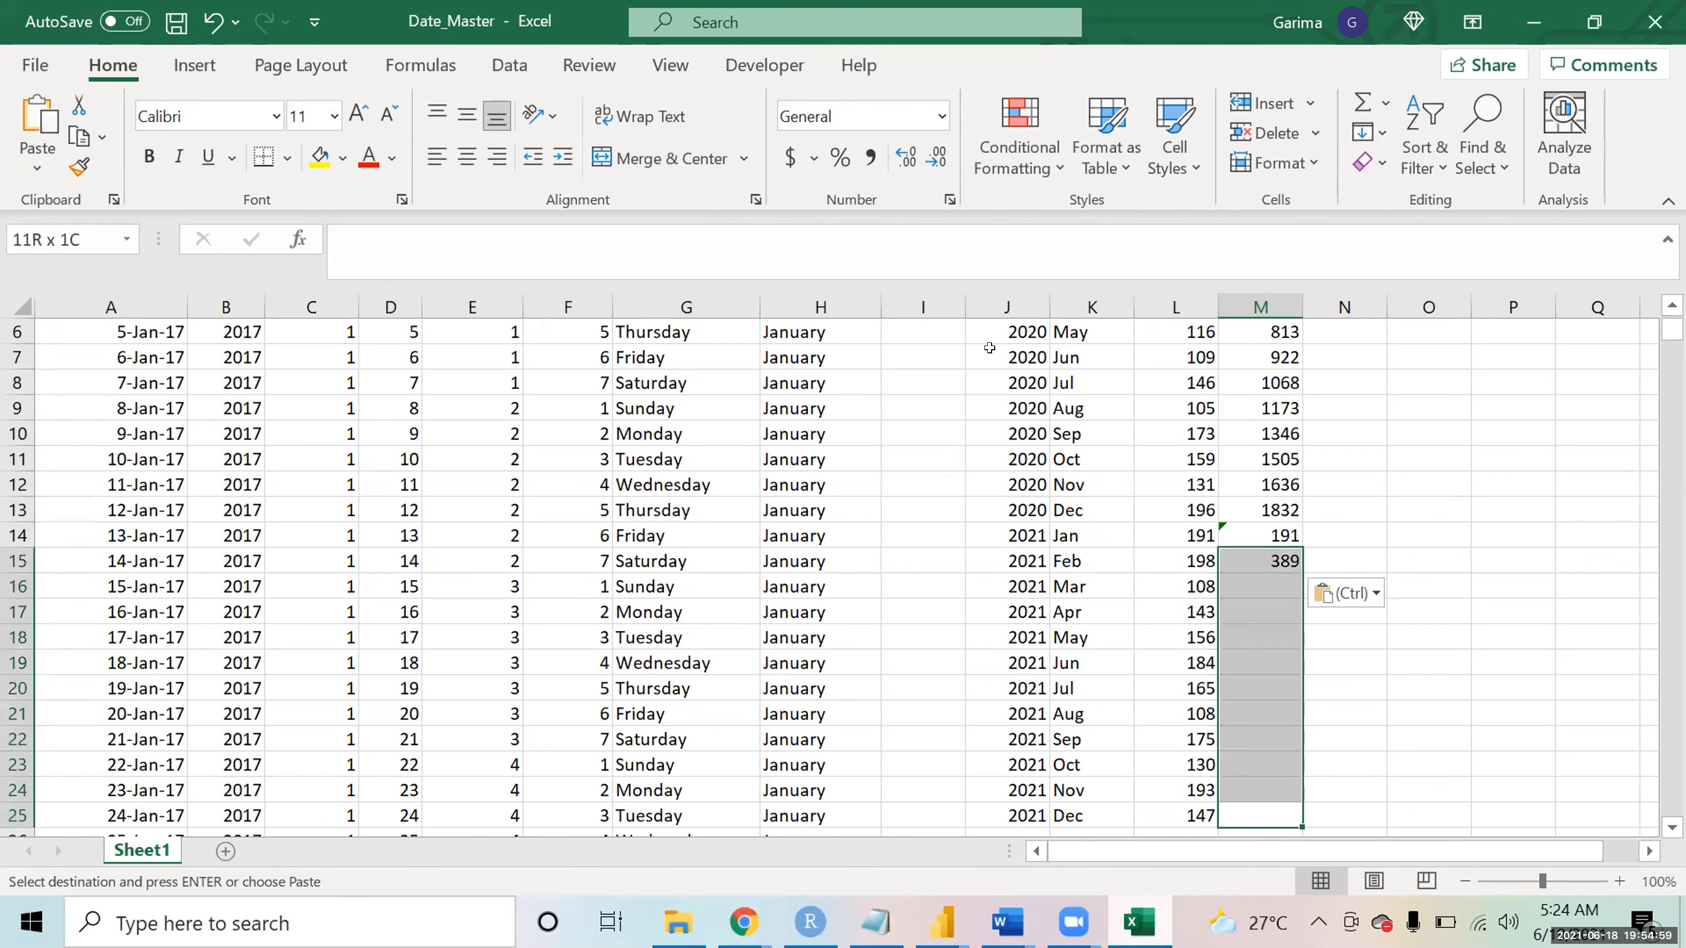
pyautogui.hotkey('ctrl', 'd')
# - Review the YTD column upward through both years, including the formulas in M2 and M3
pyautogui.press('Up')
pyautogui.press('Up')
pyautogui.press('Up')
pyautogui.press('Up')
pyautogui.press('Up')
pyautogui.press('Up')
pyautogui.press('Up')
pyautogui.press('Up')
pyautogui.press('Up')
pyautogui.press('Up')
pyautogui.press('Up')
pyautogui.press('Up')
pyautogui.press('Up')
pyautogui.press('Up')
pyautogui.press('Up')
pyautogui.press('Up')
pyautogui.press('Up')
pyautogui.press('Up')
pyautogui.press('Up')
pyautogui.press('Up')
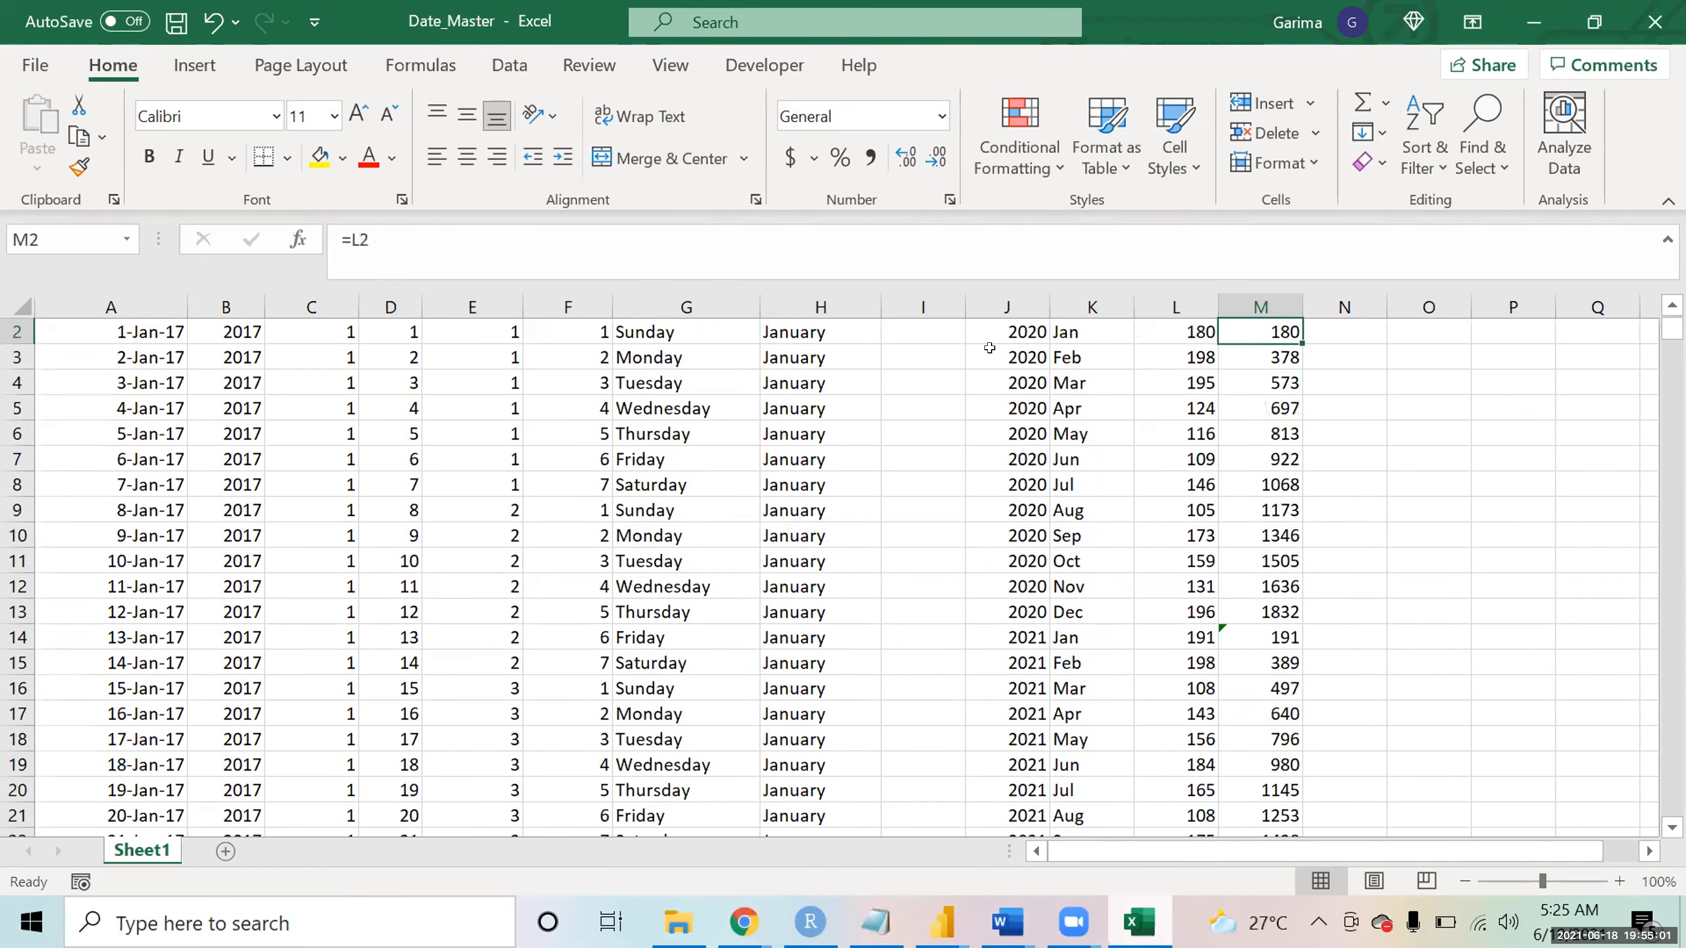
pyautogui.press('Up')
pyautogui.press('Down')
pyautogui.press('Down')
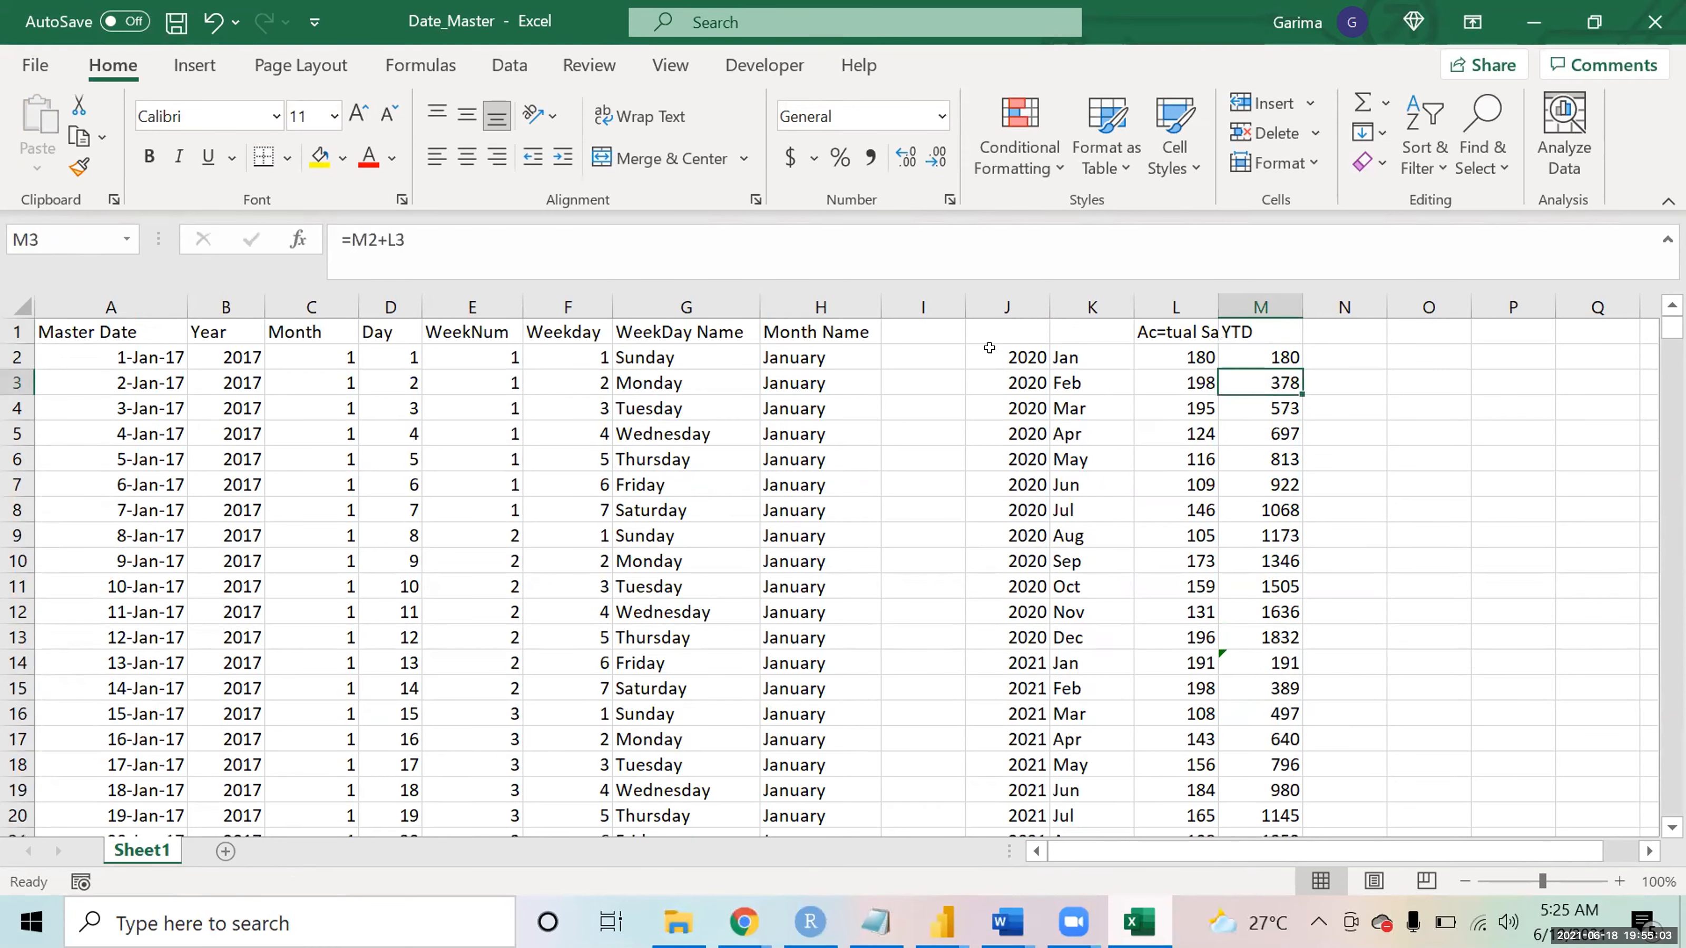
# - Review the running total formulas across the 2020 rows of the YTD column and compare the May figure with its actual sales
pyautogui.press('Down')
pyautogui.press('Down')
pyautogui.press('Down')
pyautogui.press('Down')
pyautogui.press('Down')
pyautogui.press('Down')
pyautogui.press('Down')
pyautogui.press('Down')
pyautogui.press('Down')
pyautogui.press('Down')
pyautogui.press('Up')
pyautogui.press('Up')
pyautogui.press('Up')
pyautogui.press('Up')
pyautogui.press('Up')
pyautogui.press('Up')
pyautogui.press('Up')
pyautogui.press('Up')
pyautogui.press('Up')
pyautogui.press('Up')
pyautogui.press('Up')
pyautogui.press('Up')
pyautogui.press('Down')
pyautogui.press('Down')
pyautogui.press('Down')
pyautogui.press('Down')
pyautogui.press('Down')
pyautogui.press('Left')
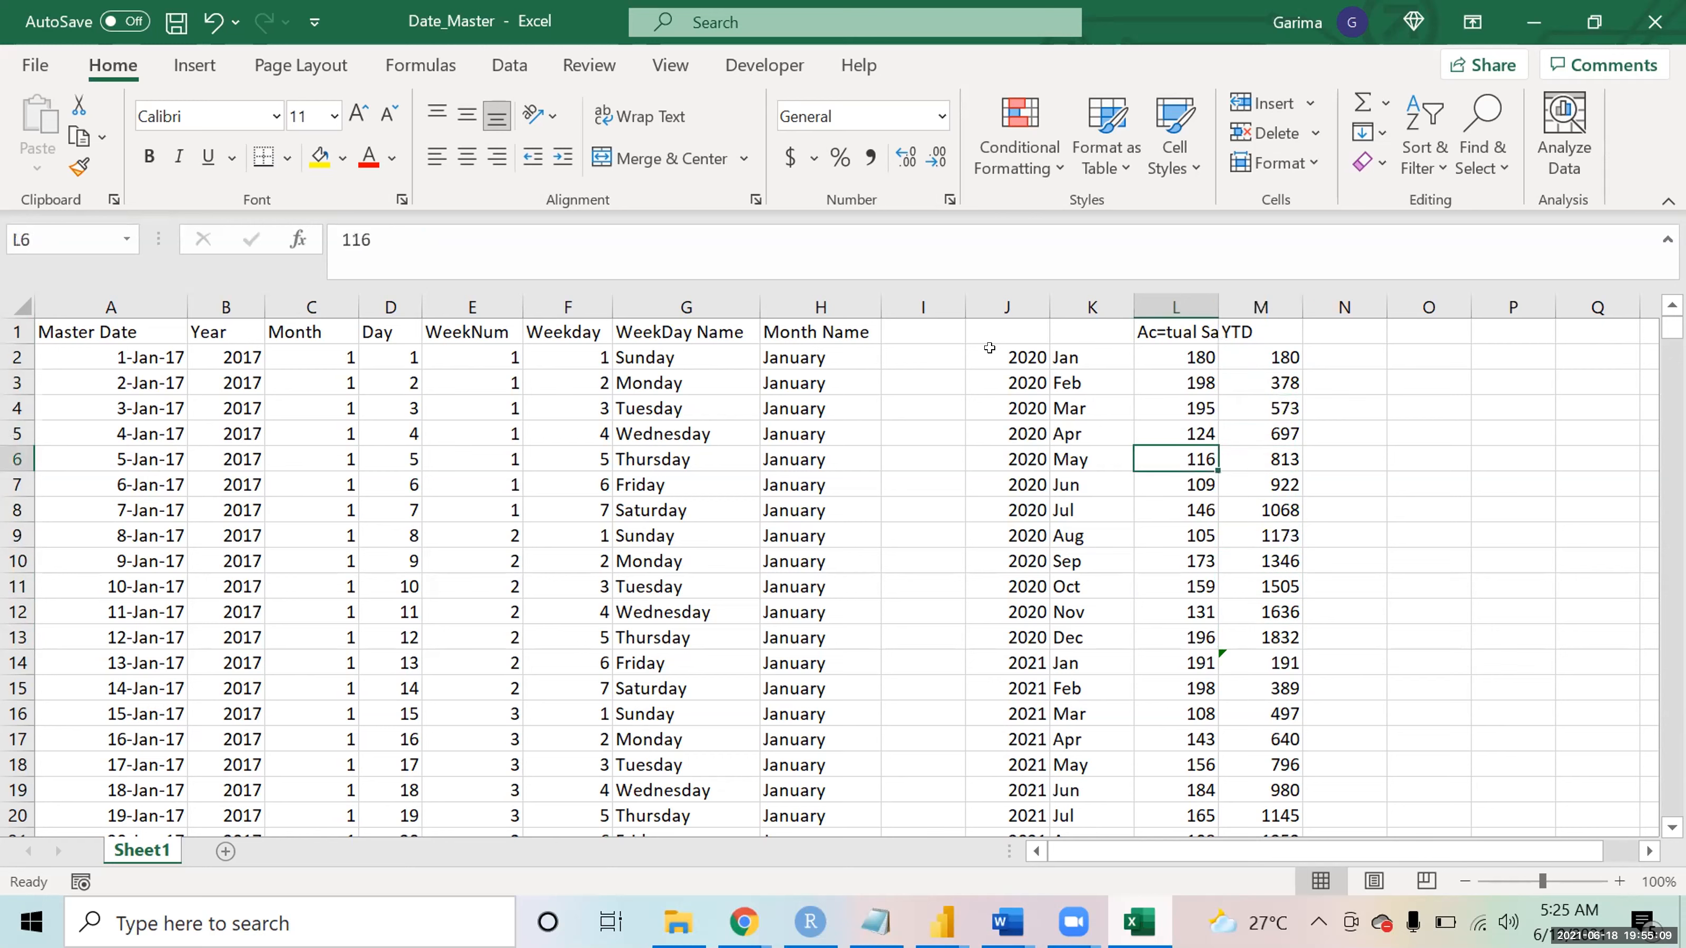
pyautogui.press('Left')
pyautogui.press('Right')
pyautogui.press('Right')
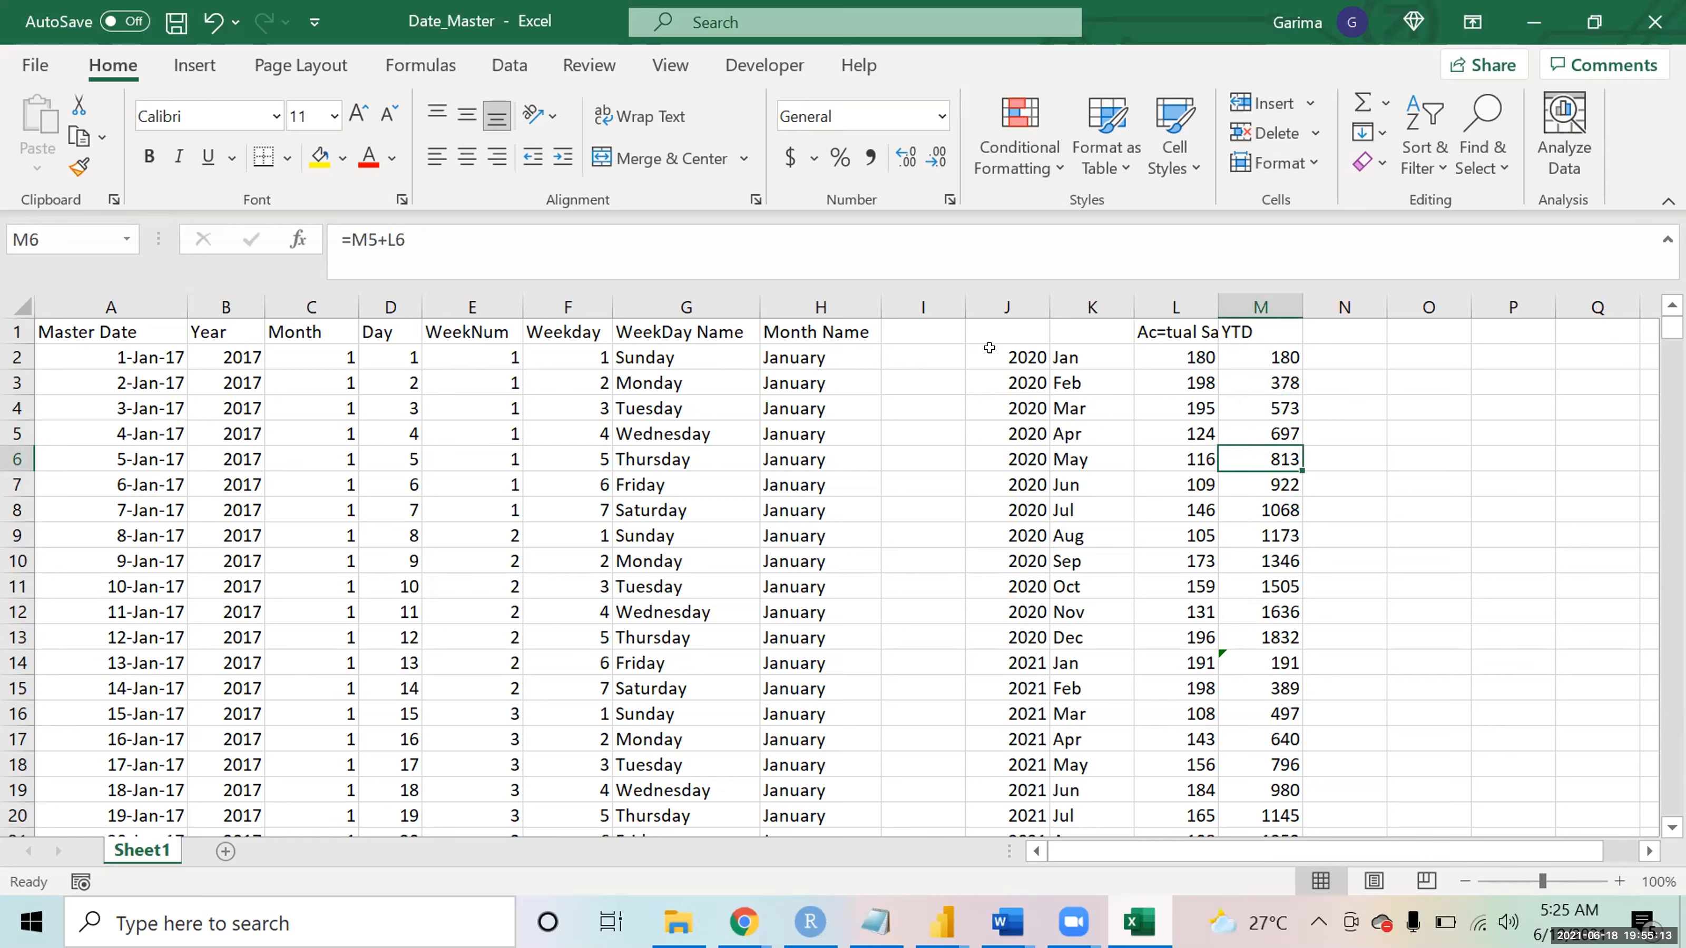
# - Trace the YTD formulas from May 2020 through the end of the year
pyautogui.hotkey('shift', 'Down')
pyautogui.hotkey('shift', 'Up')
pyautogui.press('Down')
pyautogui.press('Down')
pyautogui.press('Down')
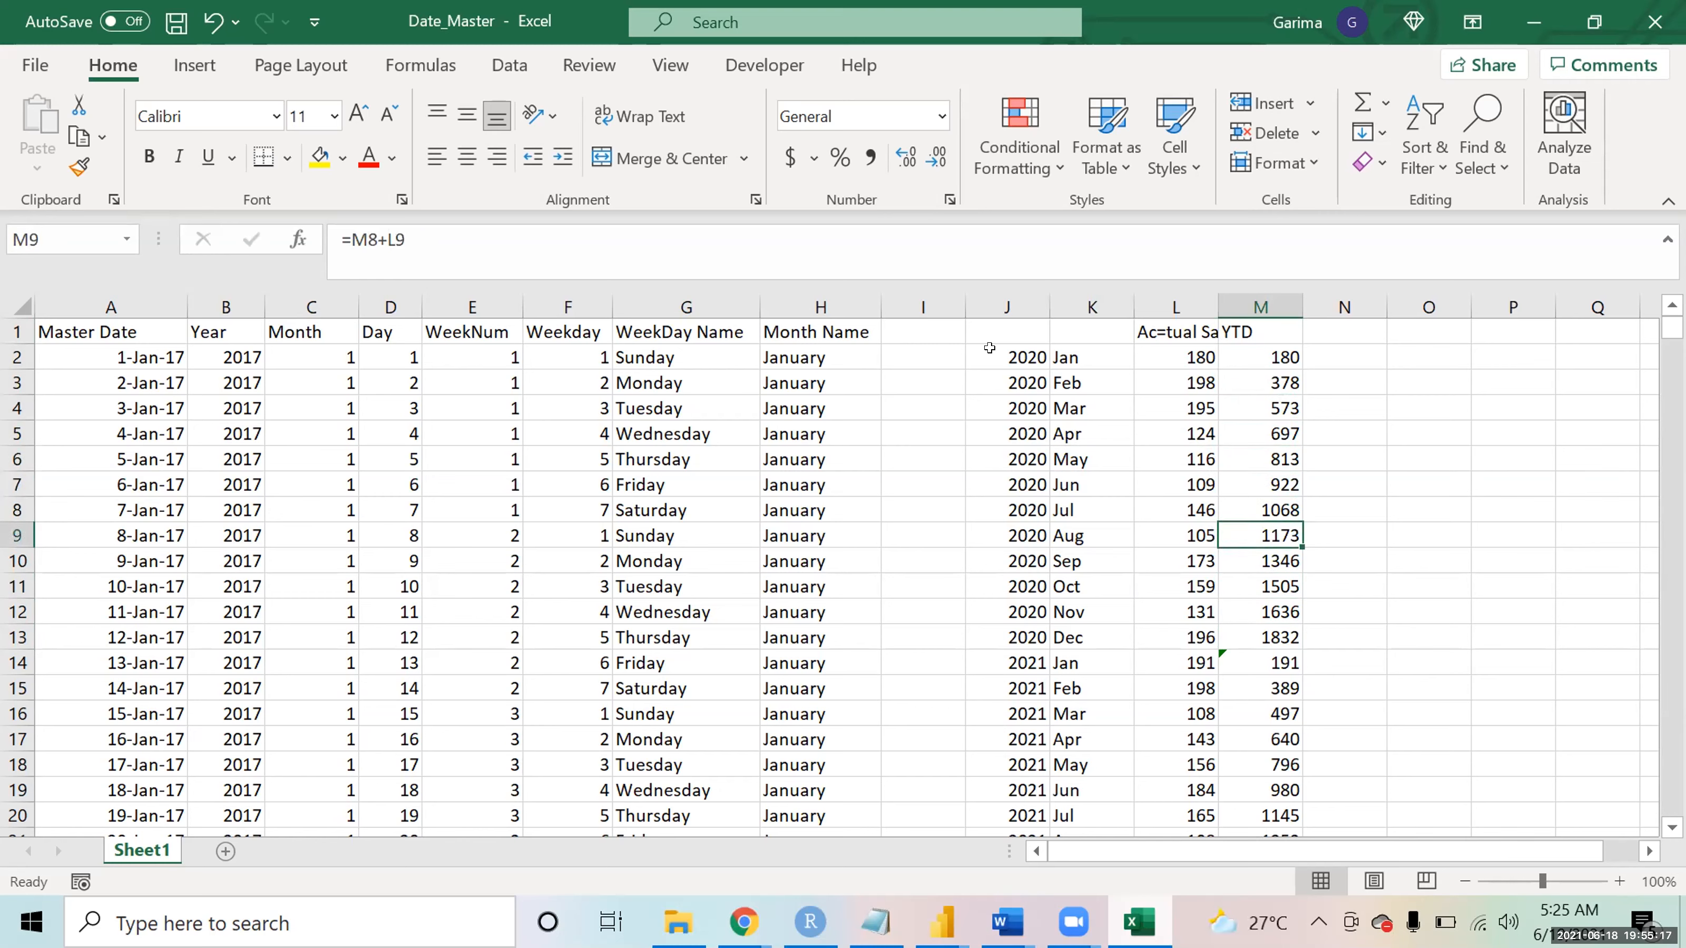
pyautogui.press('Down')
pyautogui.press('Down')
pyautogui.press('Down')
pyautogui.press('Down')
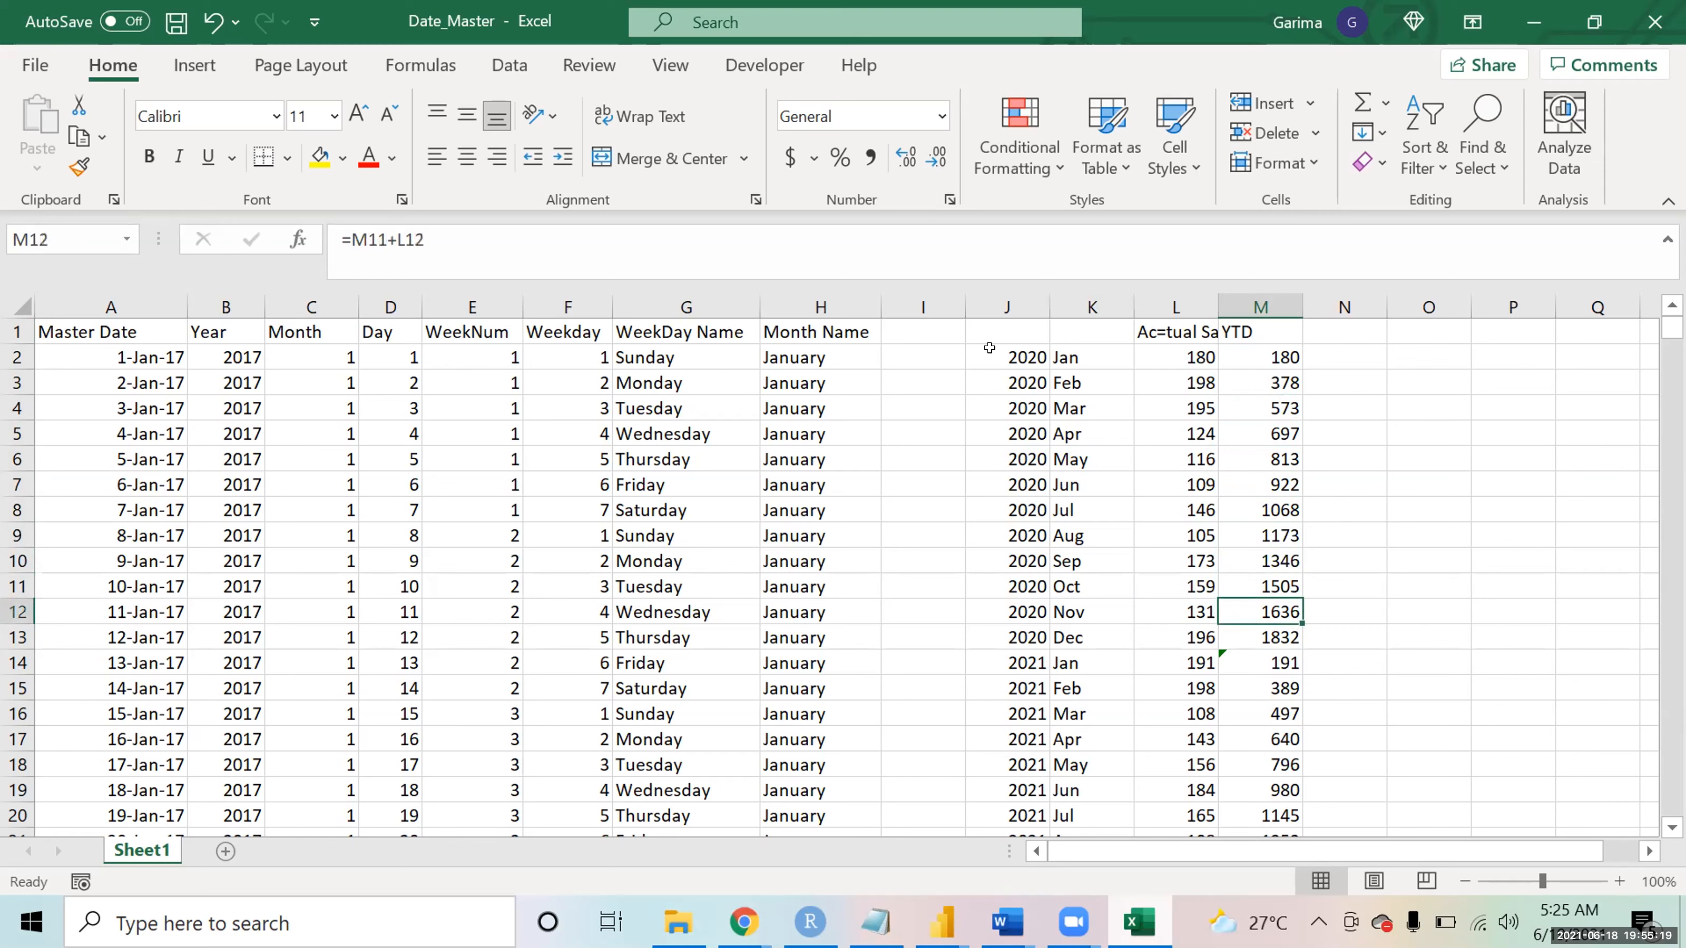
pyautogui.hotkey('shift', 'Left')
pyautogui.hotkey('shift', 'Right')
pyautogui.press('Down')
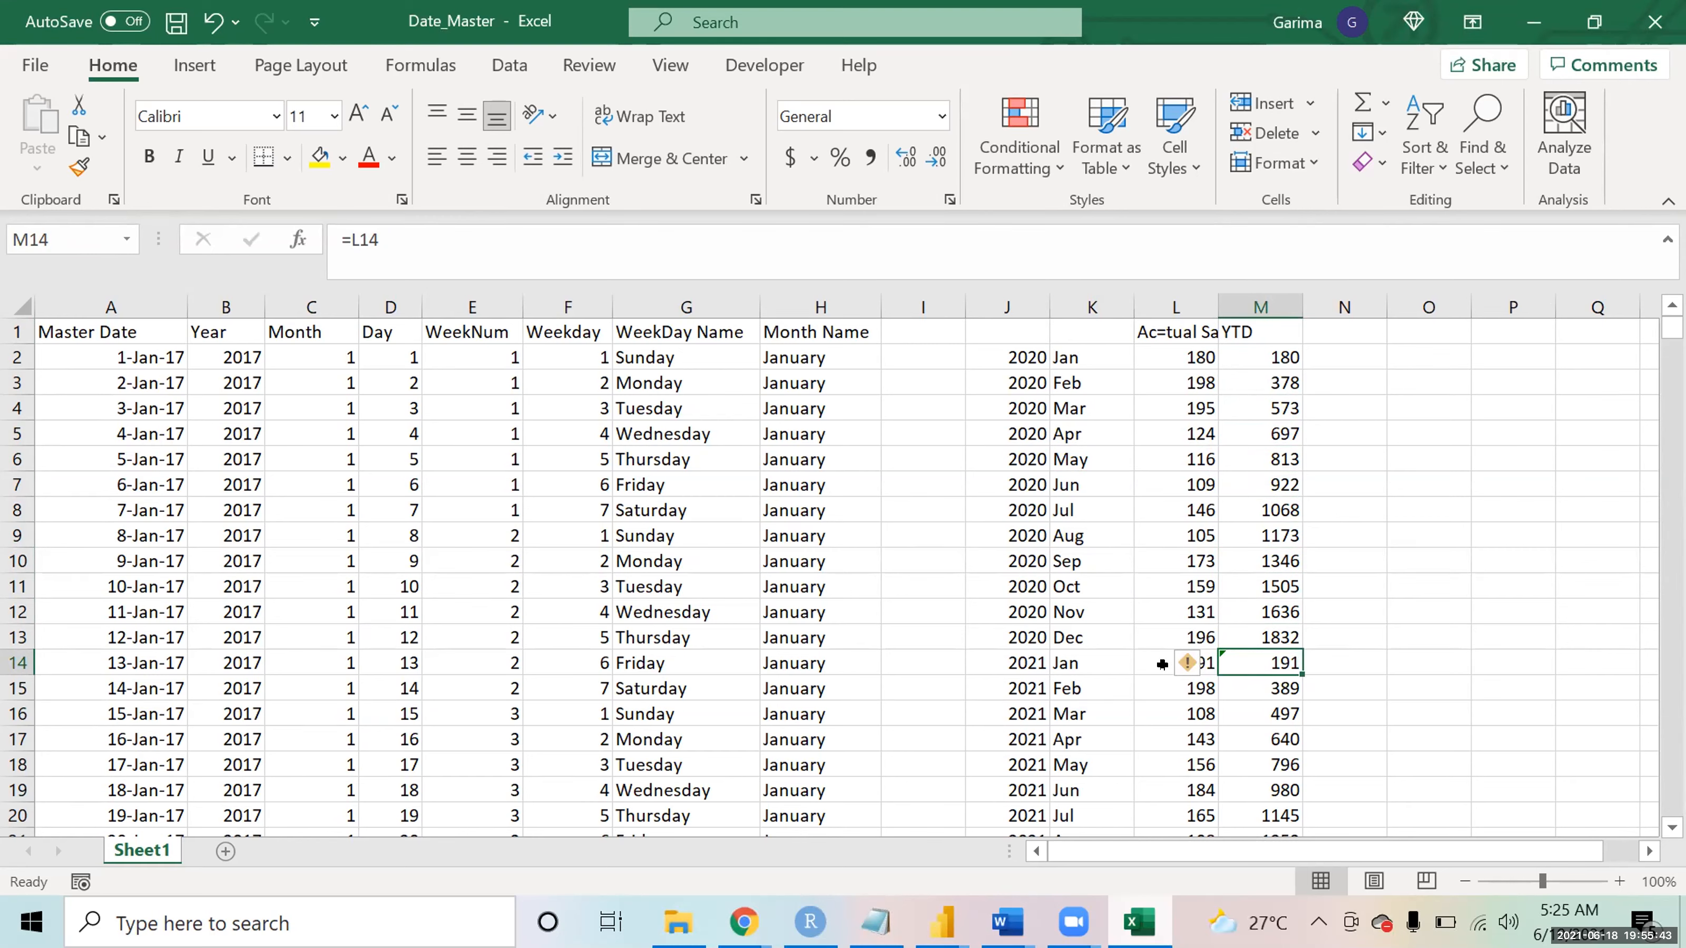
# - Examine how the YTD calculation restarts in the Jan 2021 row compared with the 2020 running total ending in December
pyautogui.press('Left')
pyautogui.press('Left')
pyautogui.press('Left')
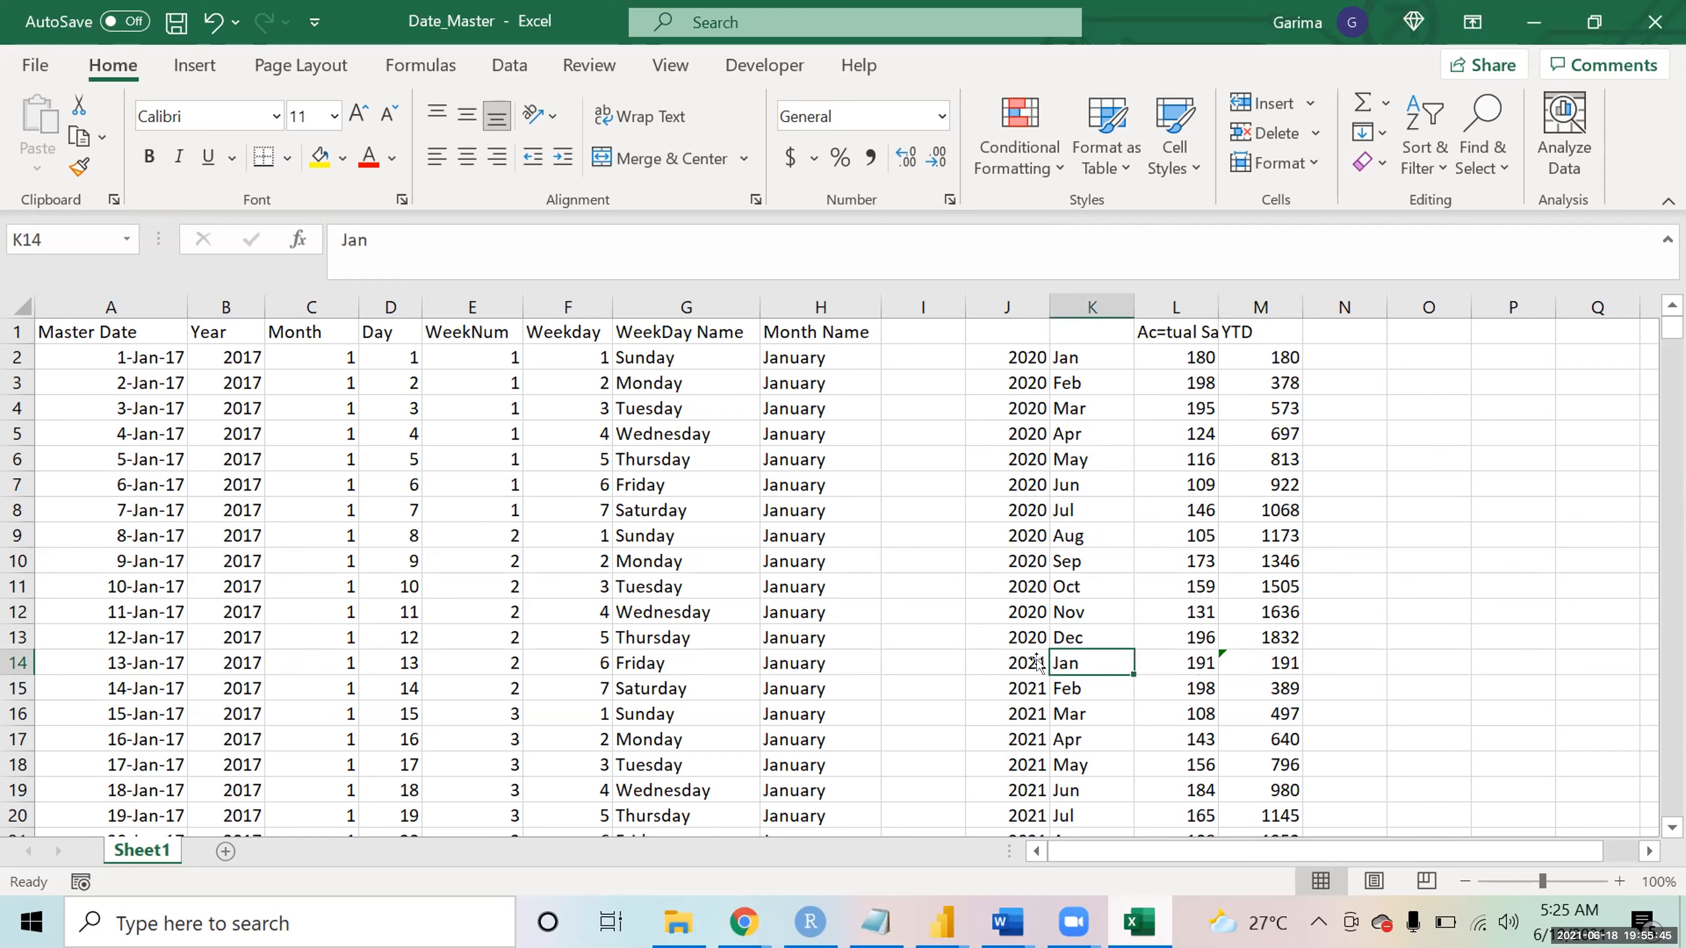
pyautogui.click(1249, 654)
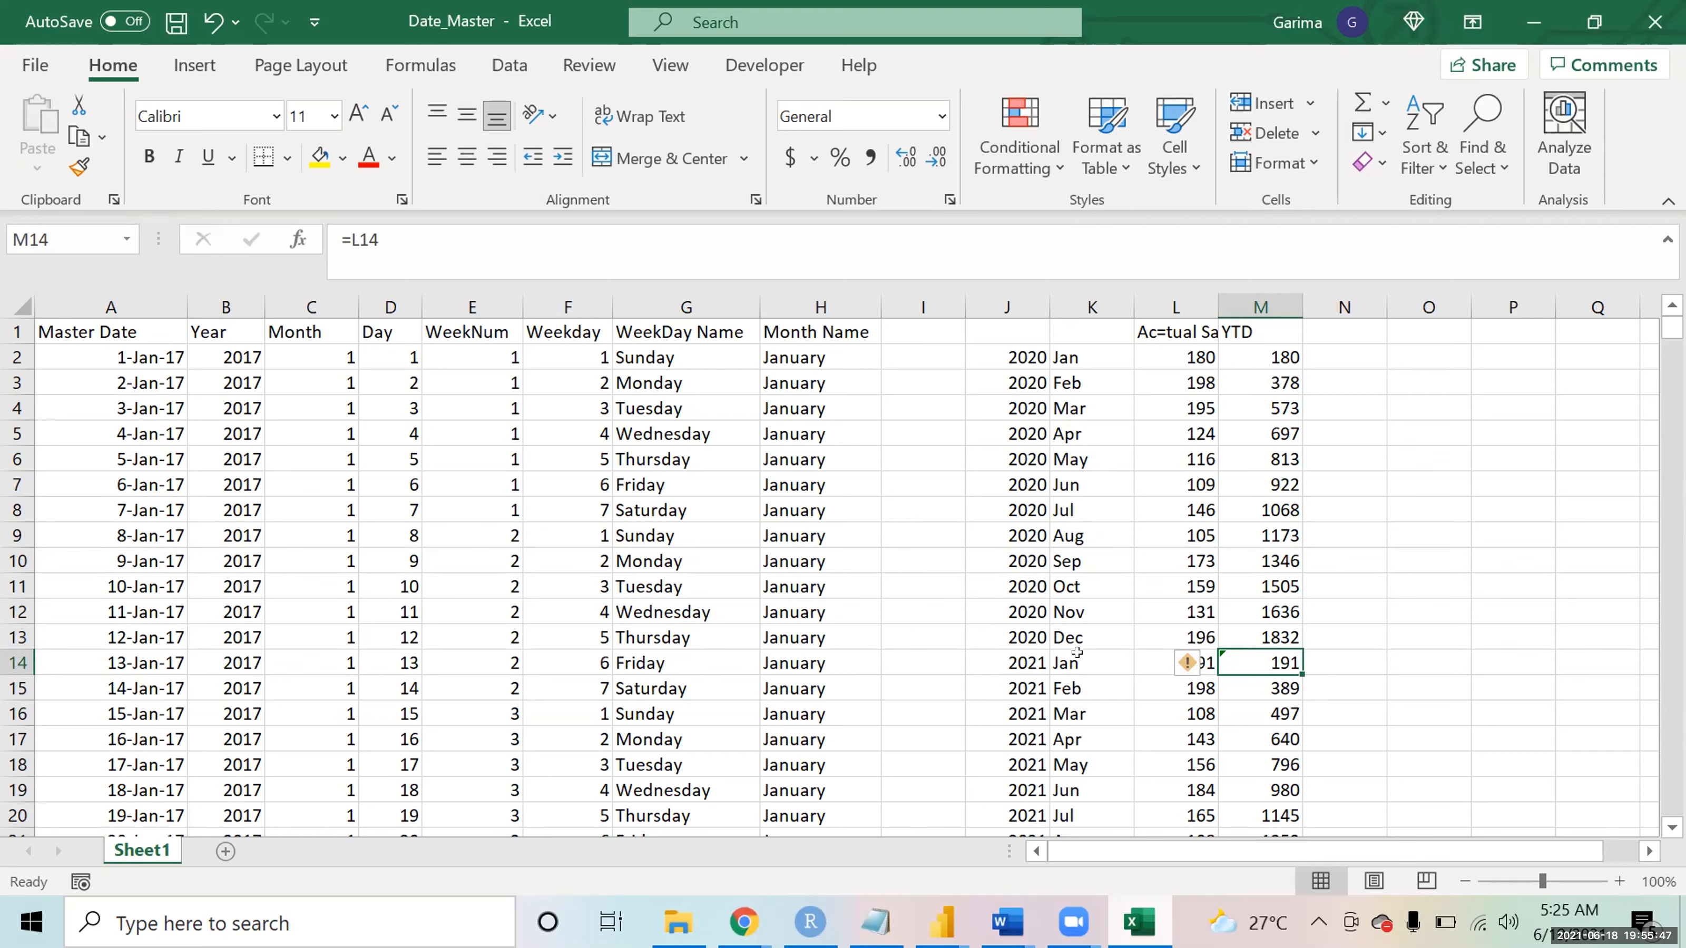
pyautogui.moveTo(1259, 357); pyautogui.dragTo(1259, 635)
pyautogui.moveTo(992, 664); pyautogui.dragTo(1248, 683)
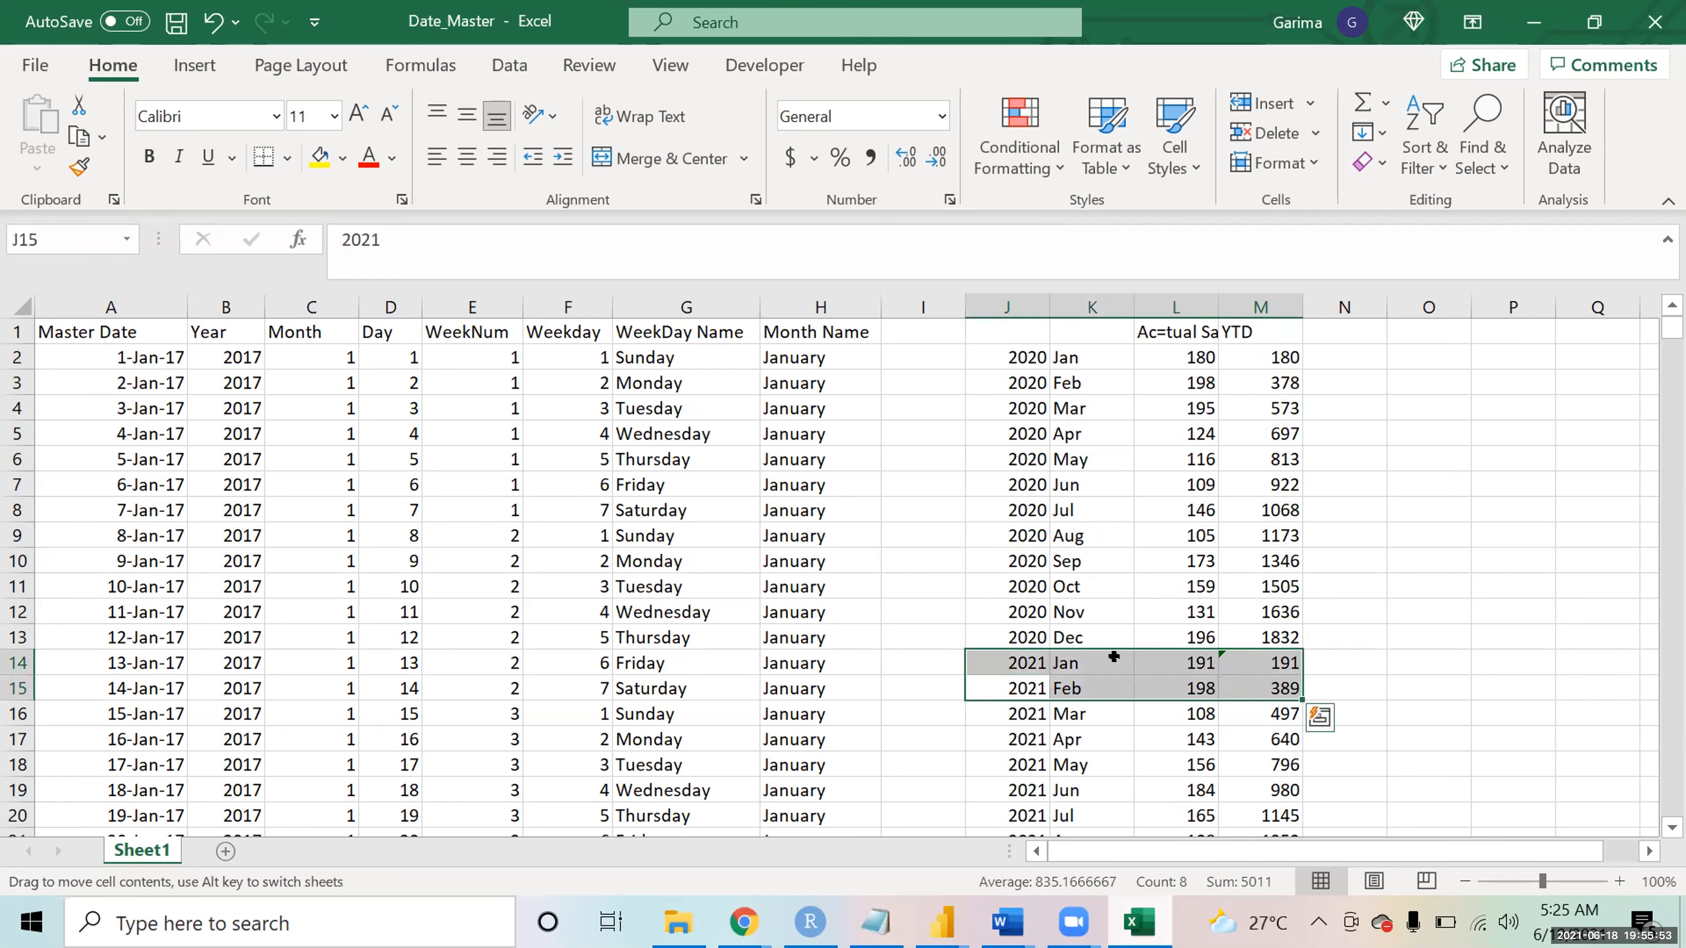
pyautogui.click(1019, 658)
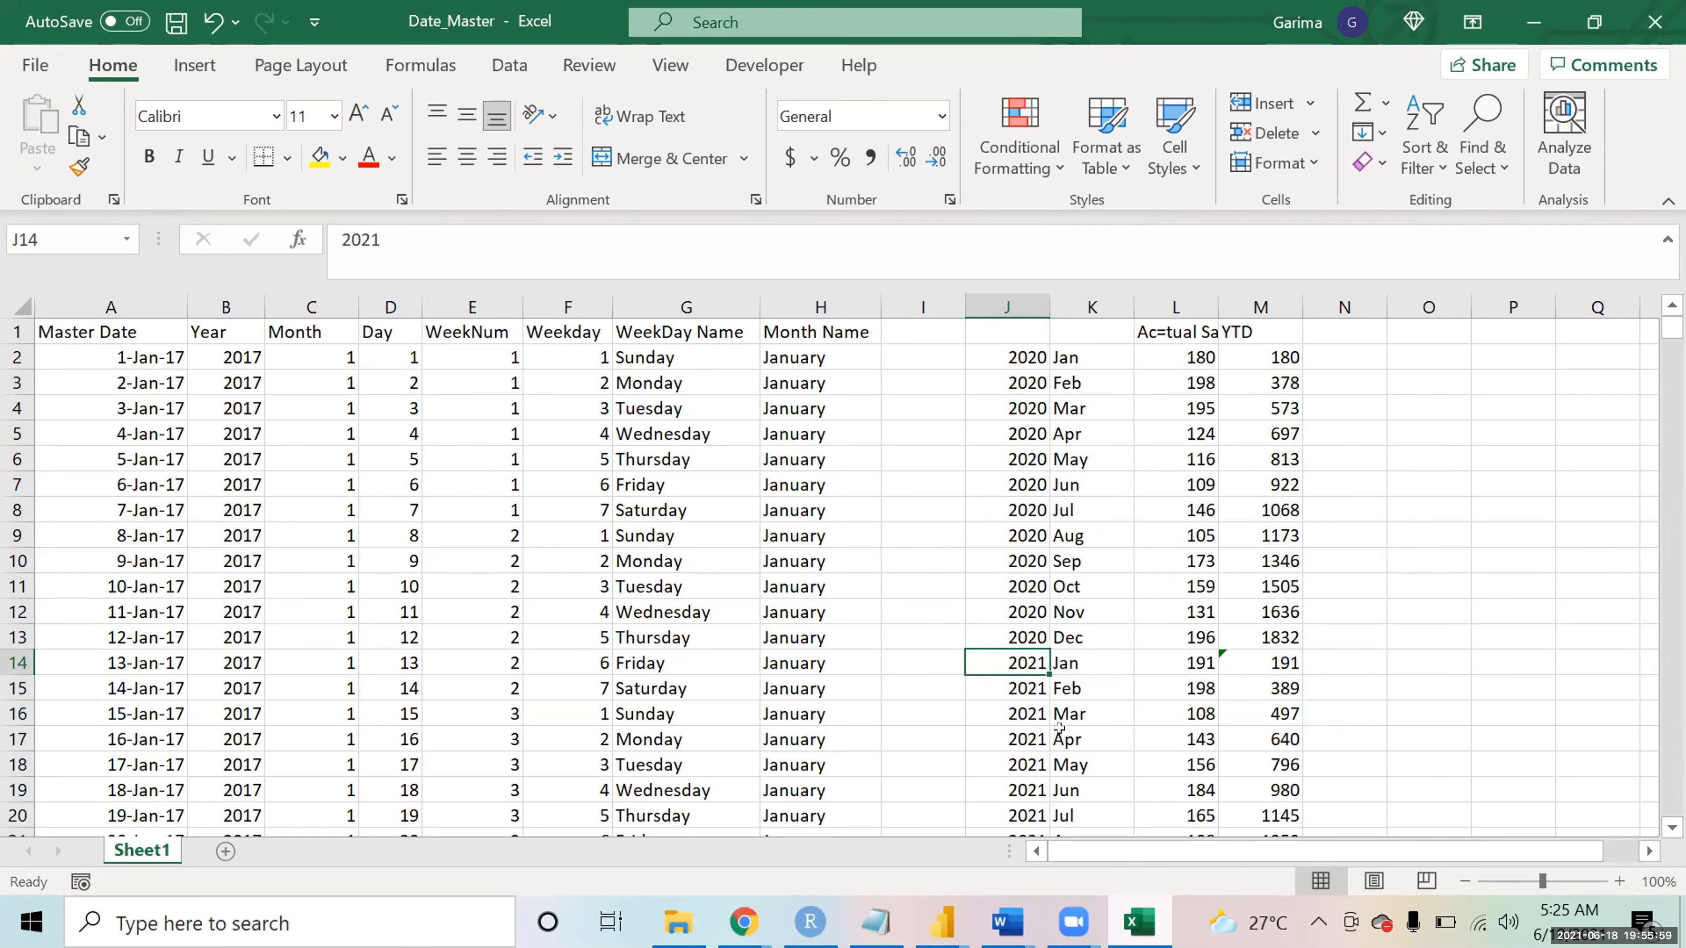
pyautogui.click(1228, 624)
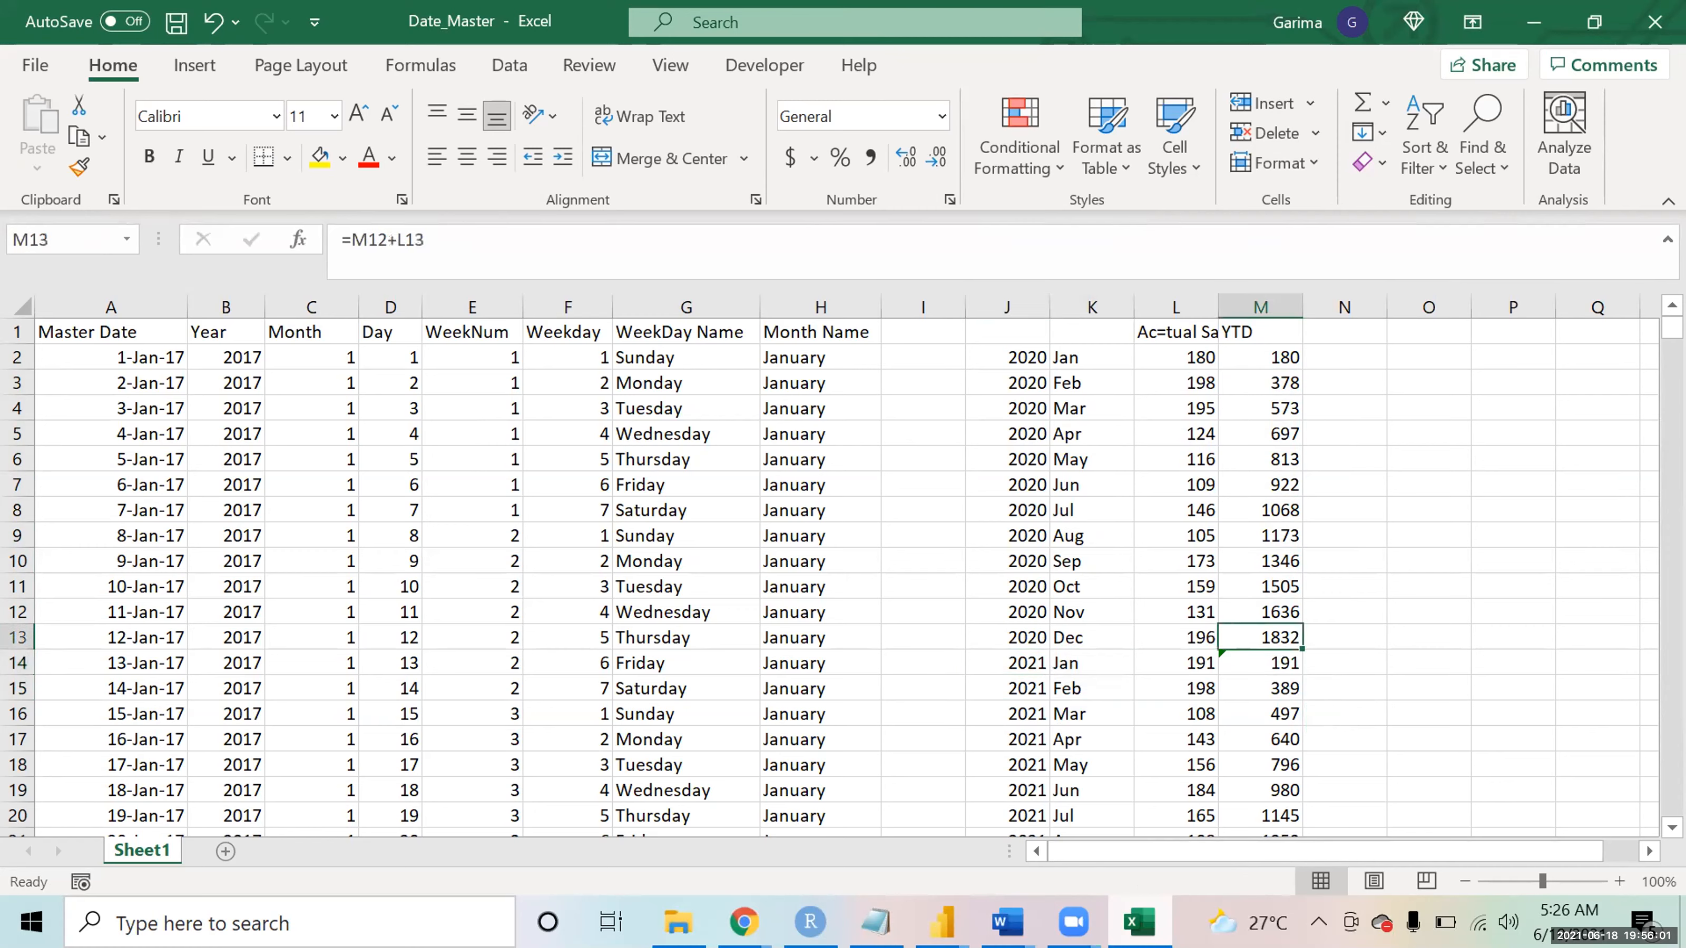
# - Switch to Power BI Desktop and start a new Date Table measure named YTD Sales using the TOTALYTD function
pyautogui.moveTo(1073, 922)
pyautogui.moveTo(1007, 922)
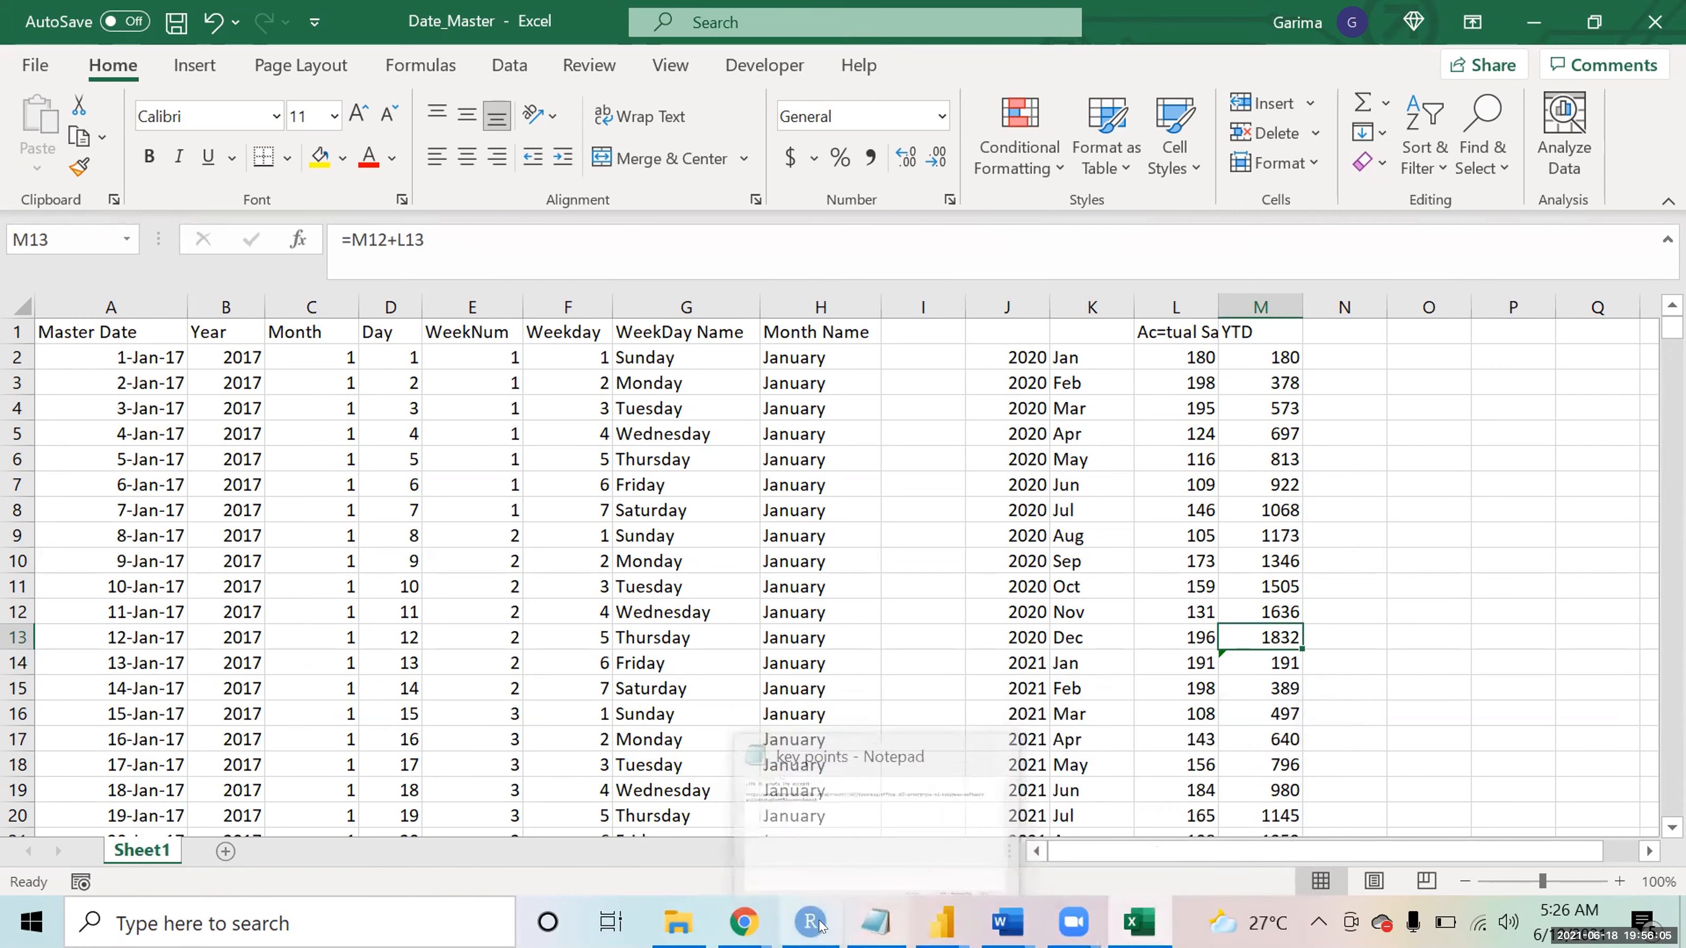
pyautogui.click(943, 924)
pyautogui.click(1487, 785)
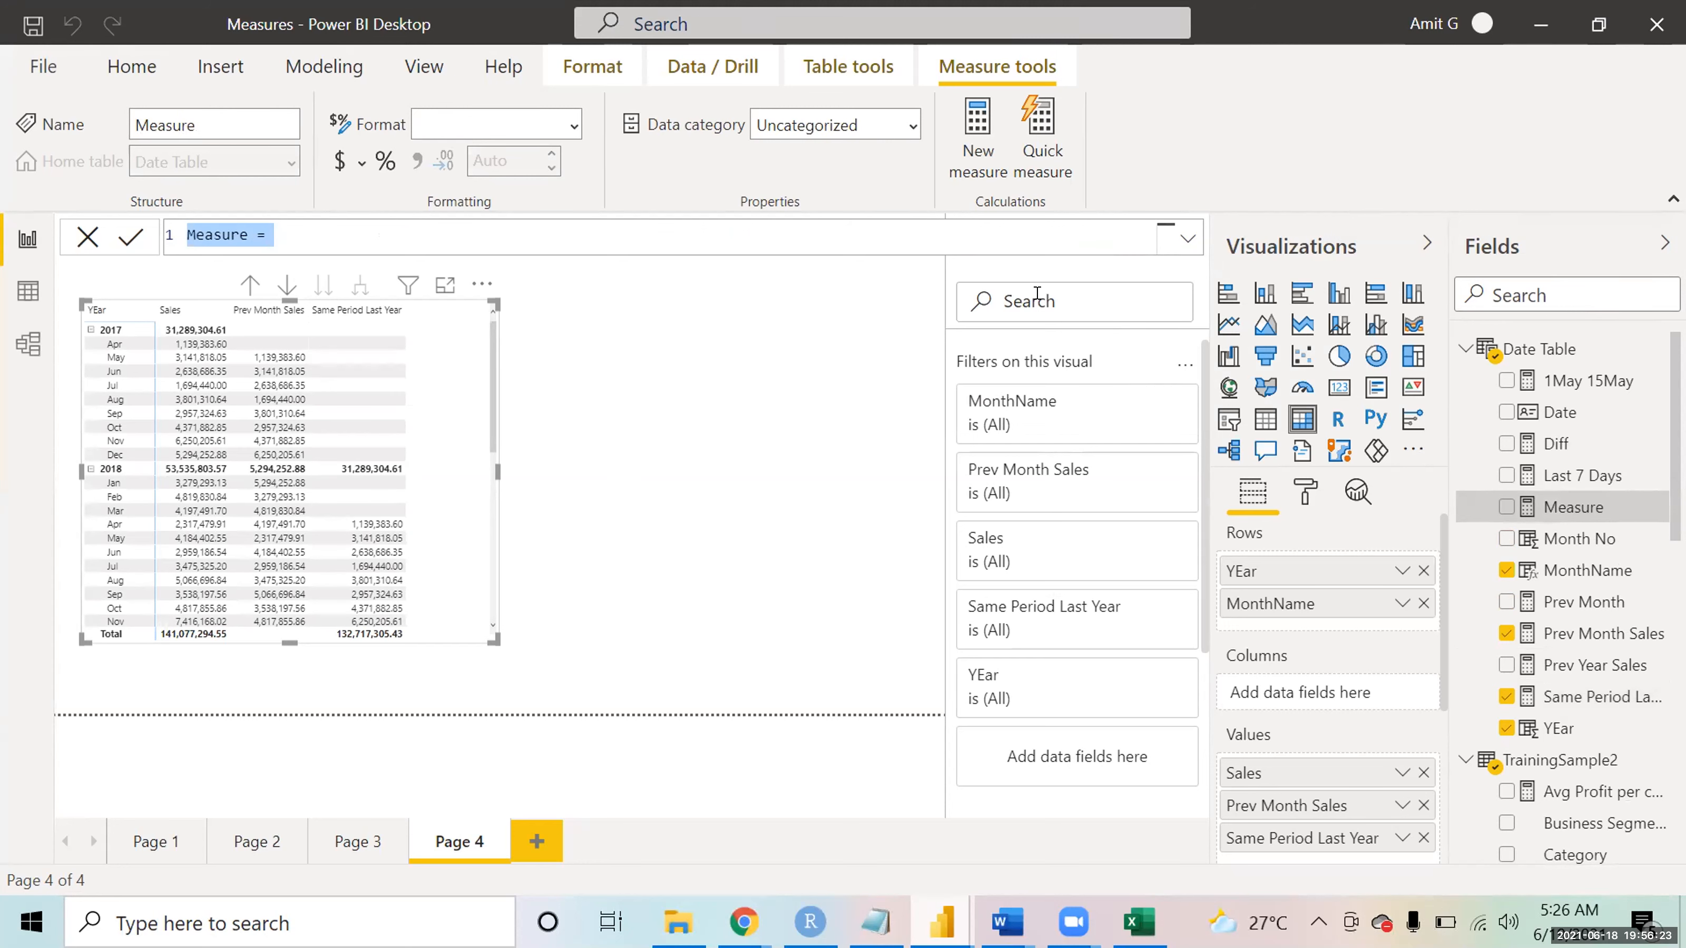
pyautogui.write('Y')
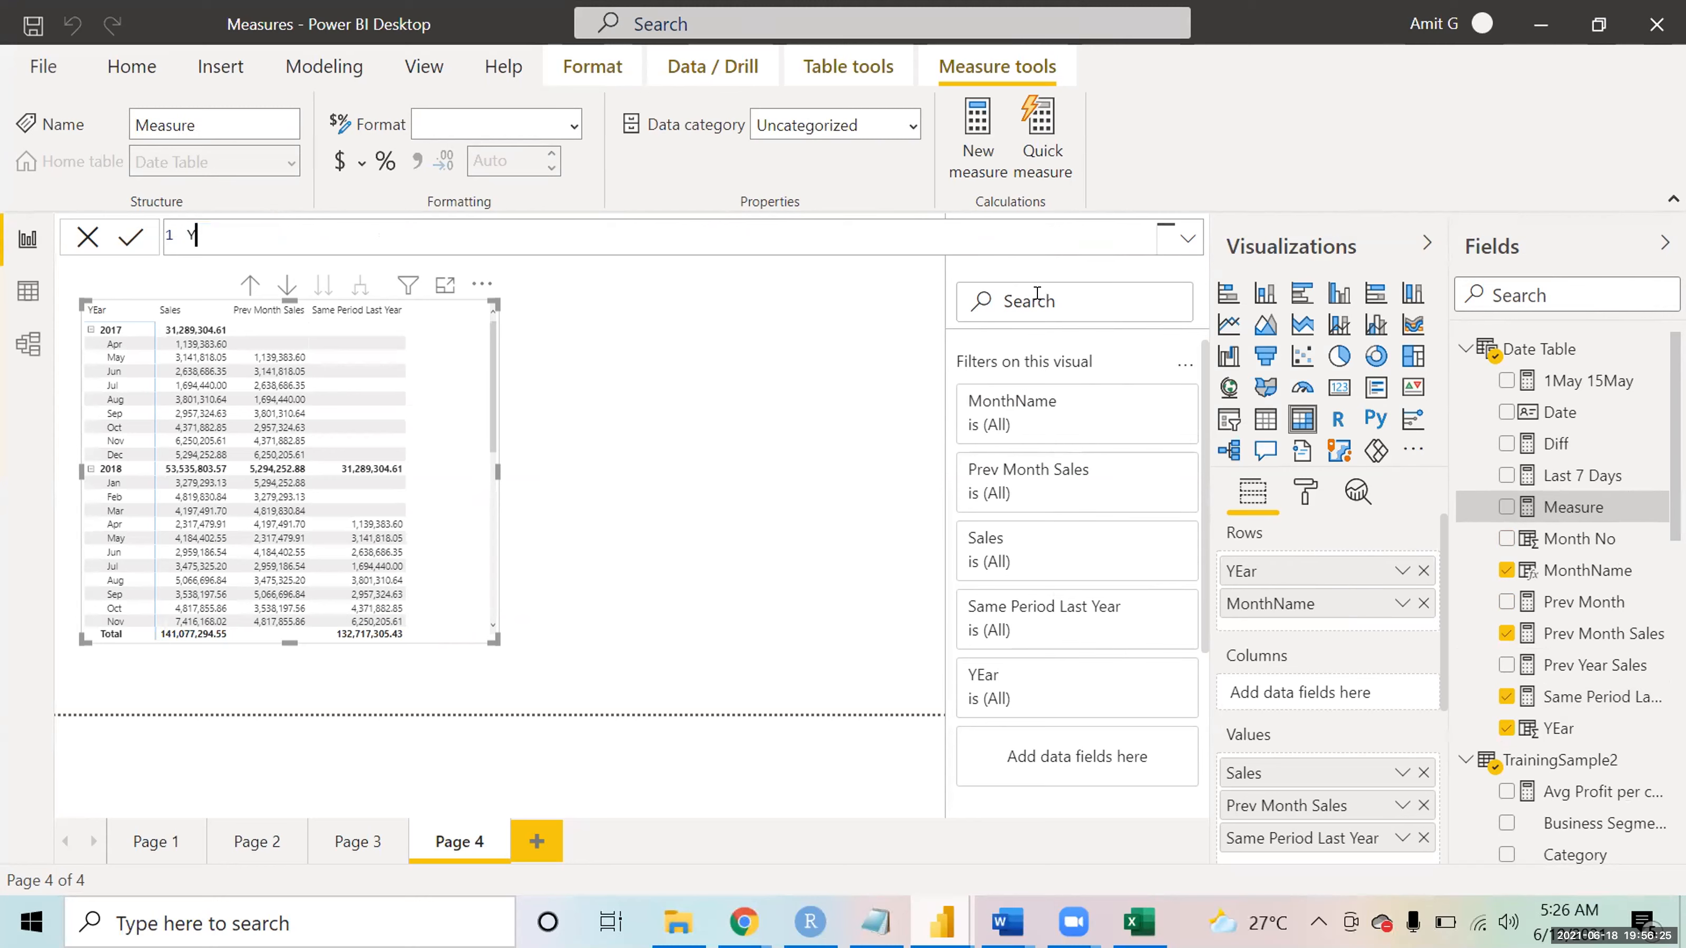
pyautogui.write('TD Sales=ytd')
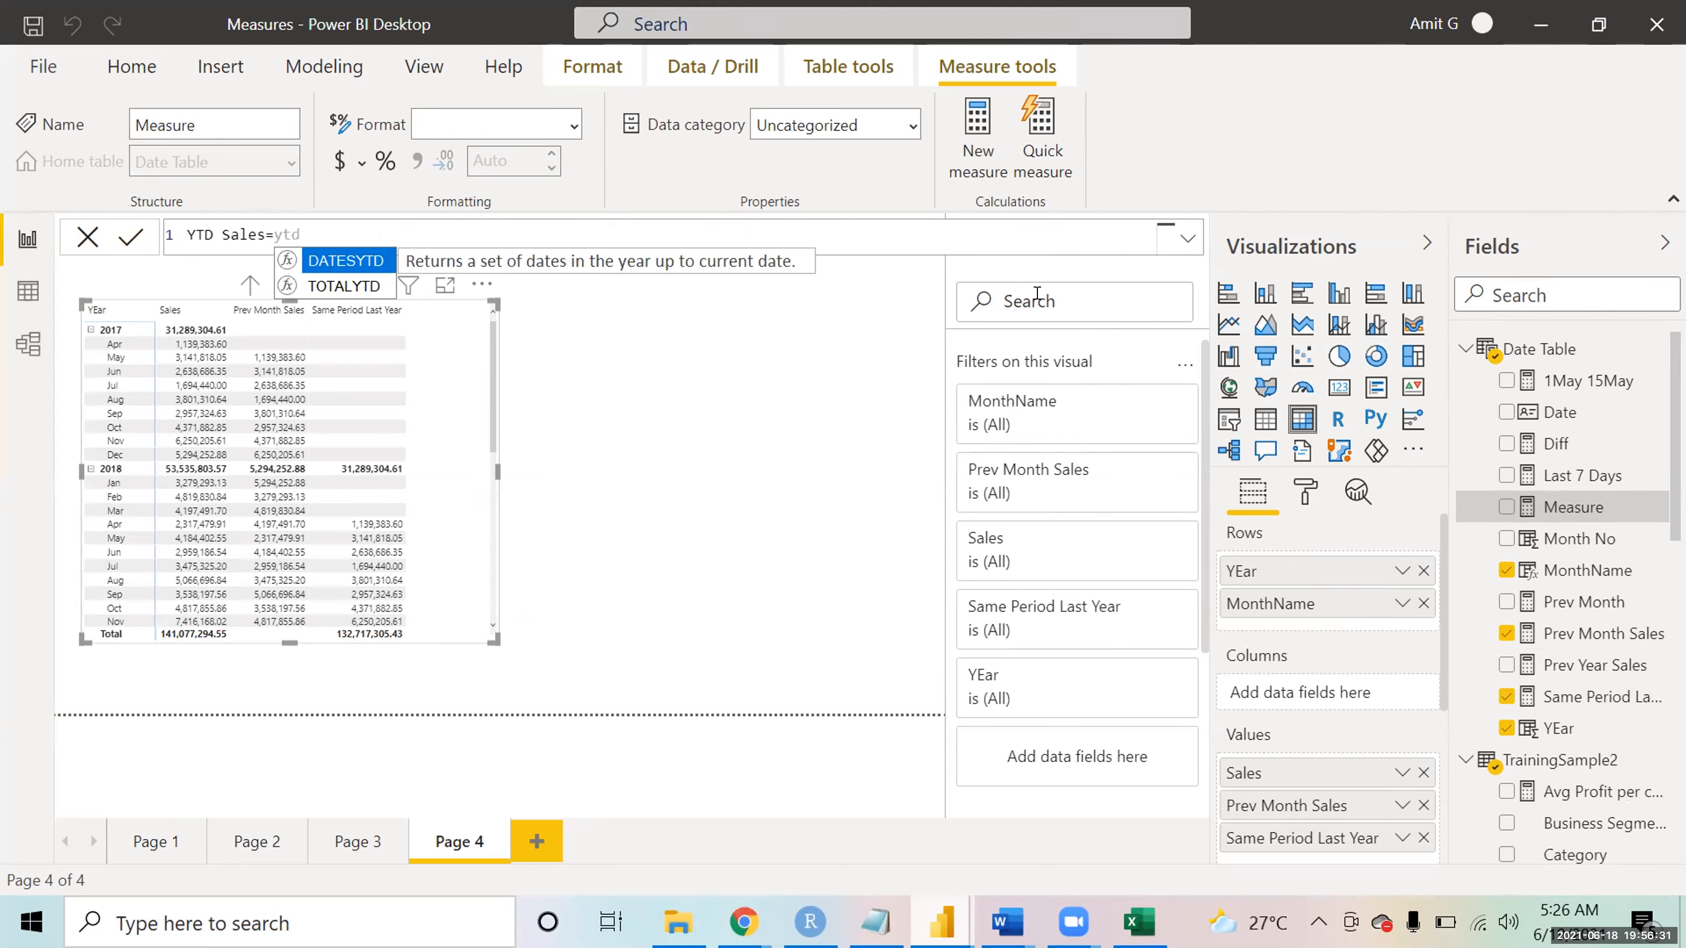
pyautogui.press('Down')
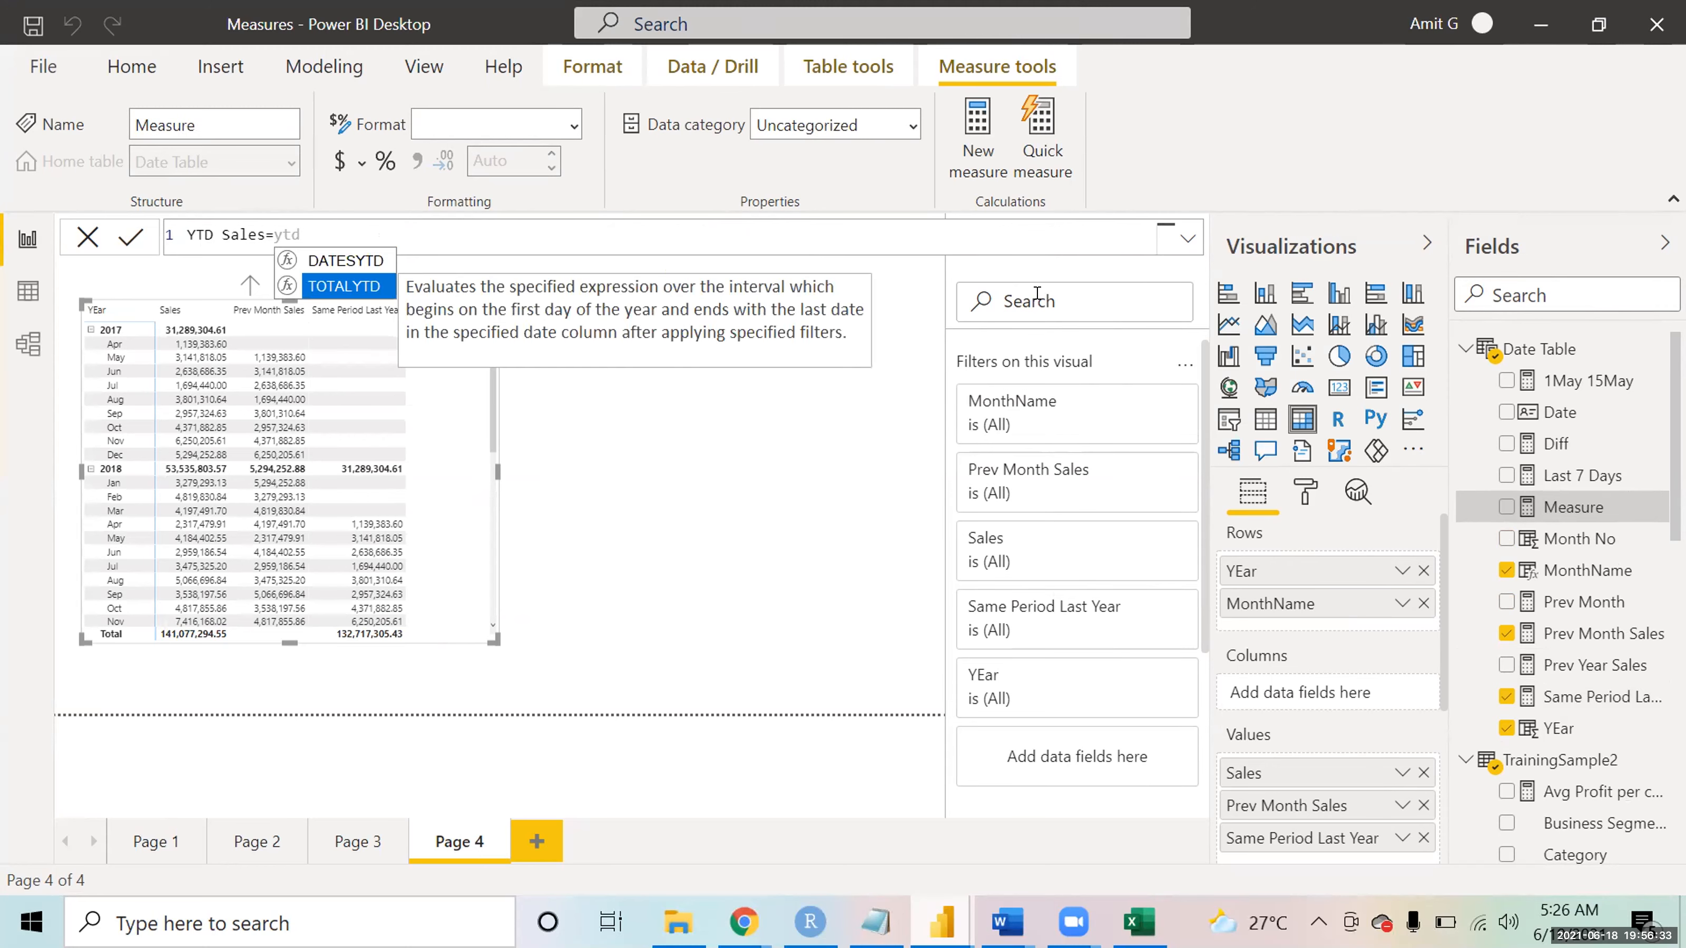
pyautogui.press('Tab')
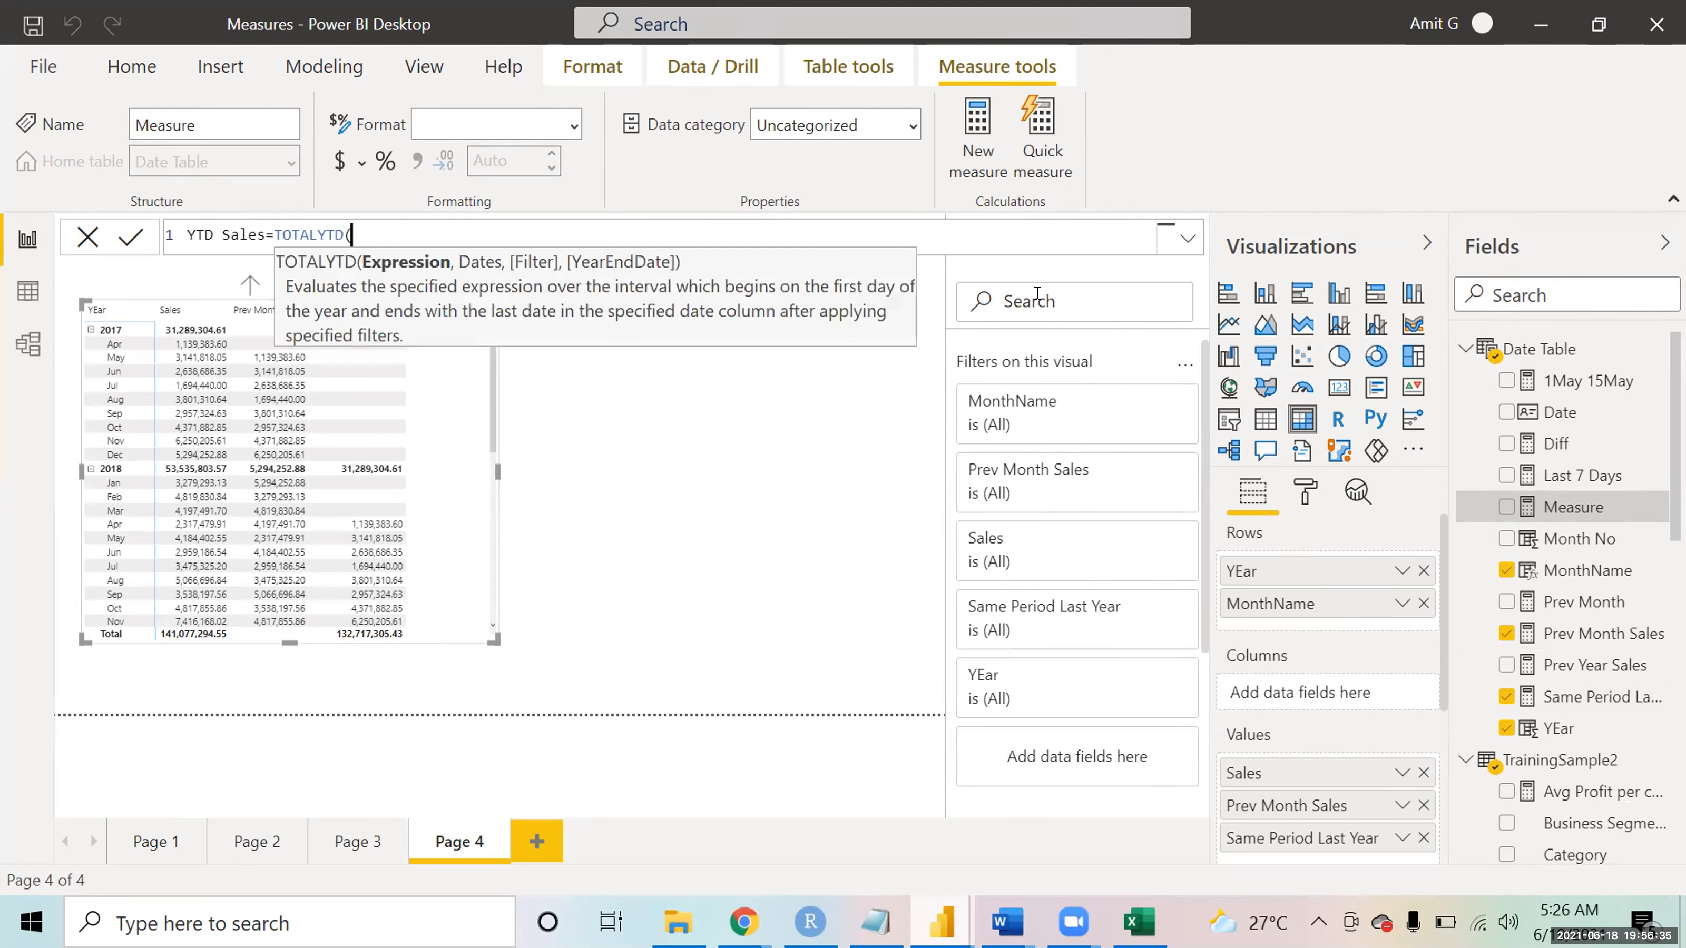
# - Complete the YTD Sales measure with SUM(TrainingSample2[Sales]) as the expression and 'Date Table'[Date] as the dates, and commit it
pyautogui.write('sum')
pyautogui.press('Tab')
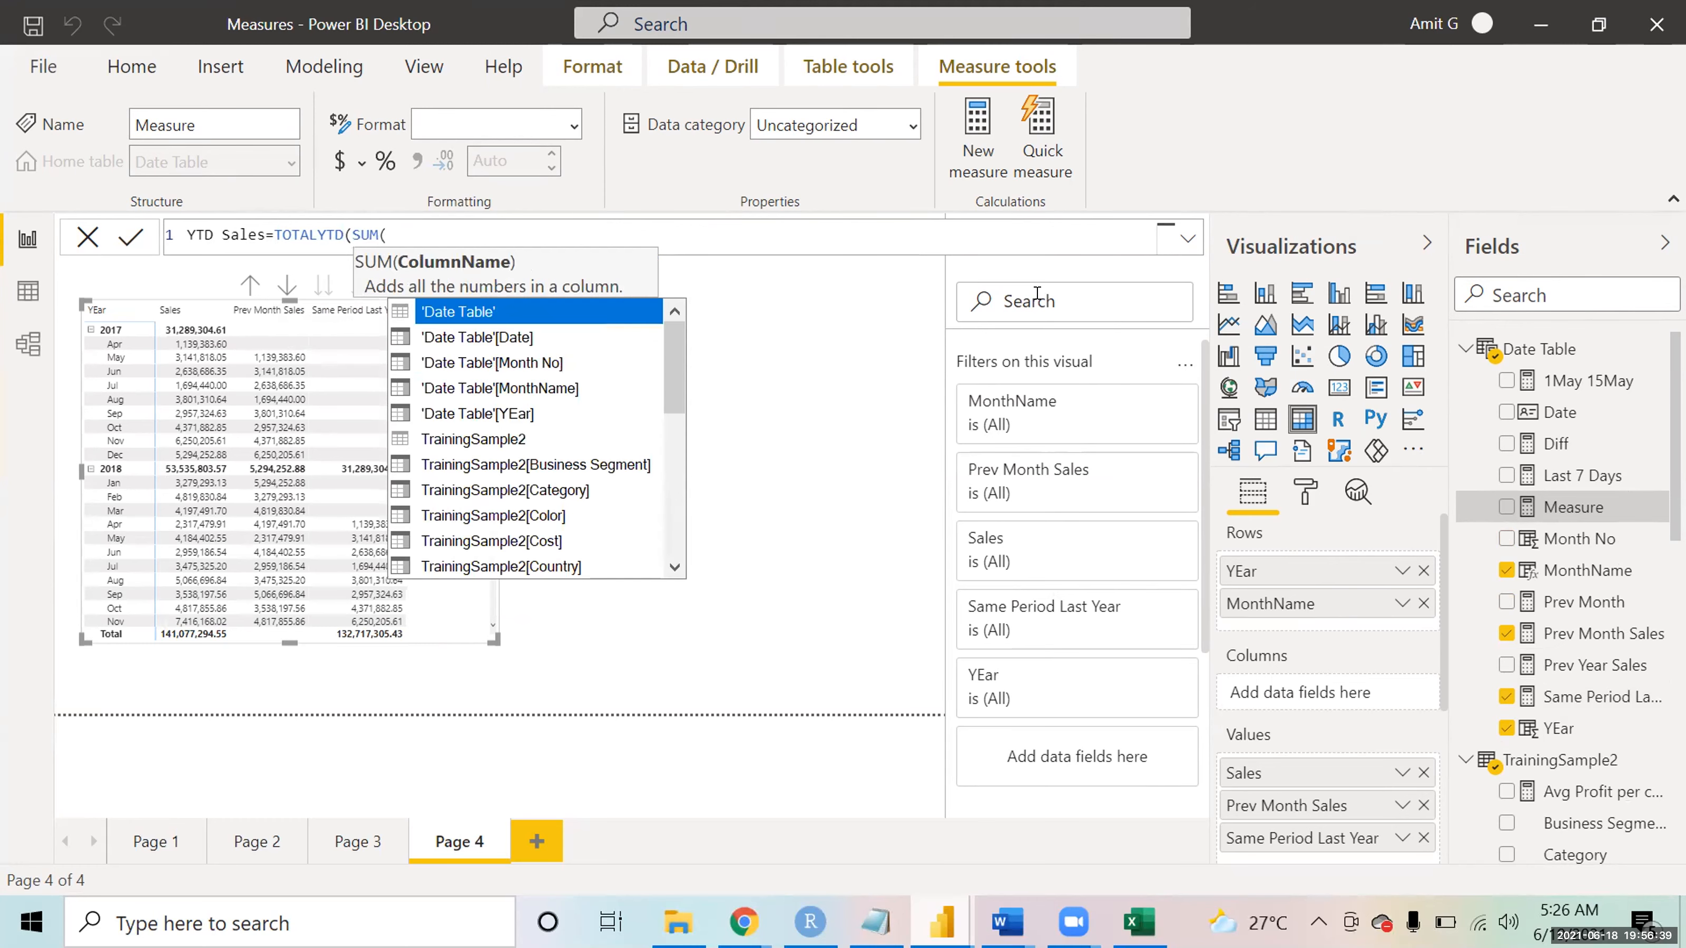
pyautogui.write('sale')
pyautogui.press('Tab')
pyautogui.write(')')
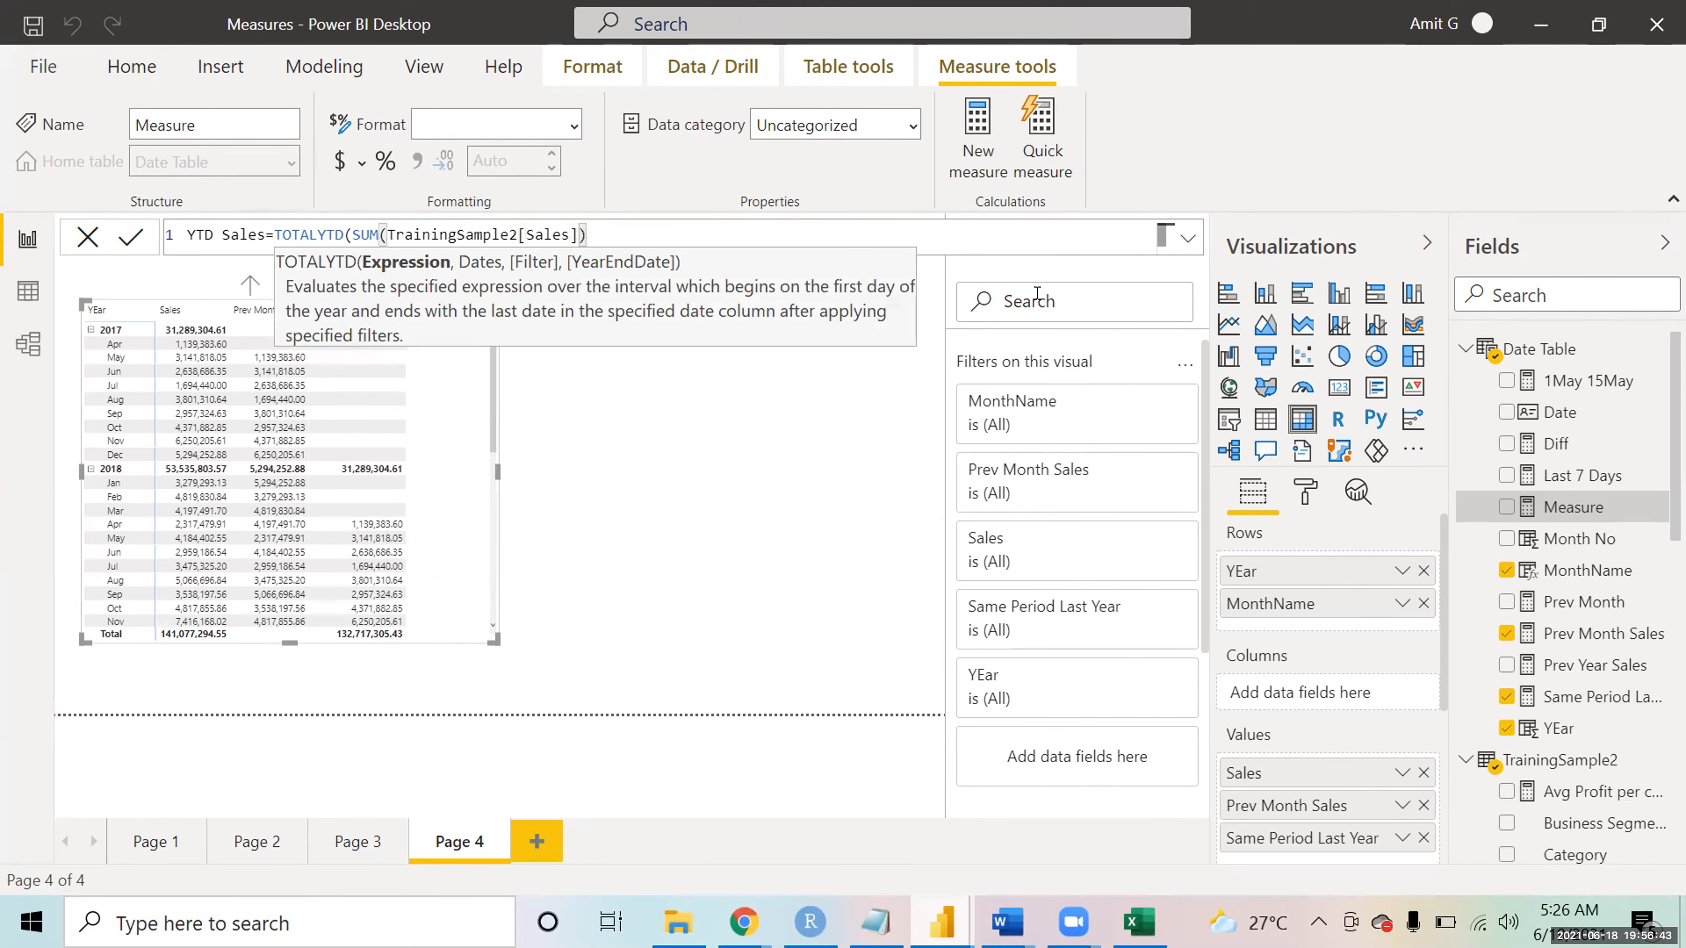
pyautogui.write(', dat')
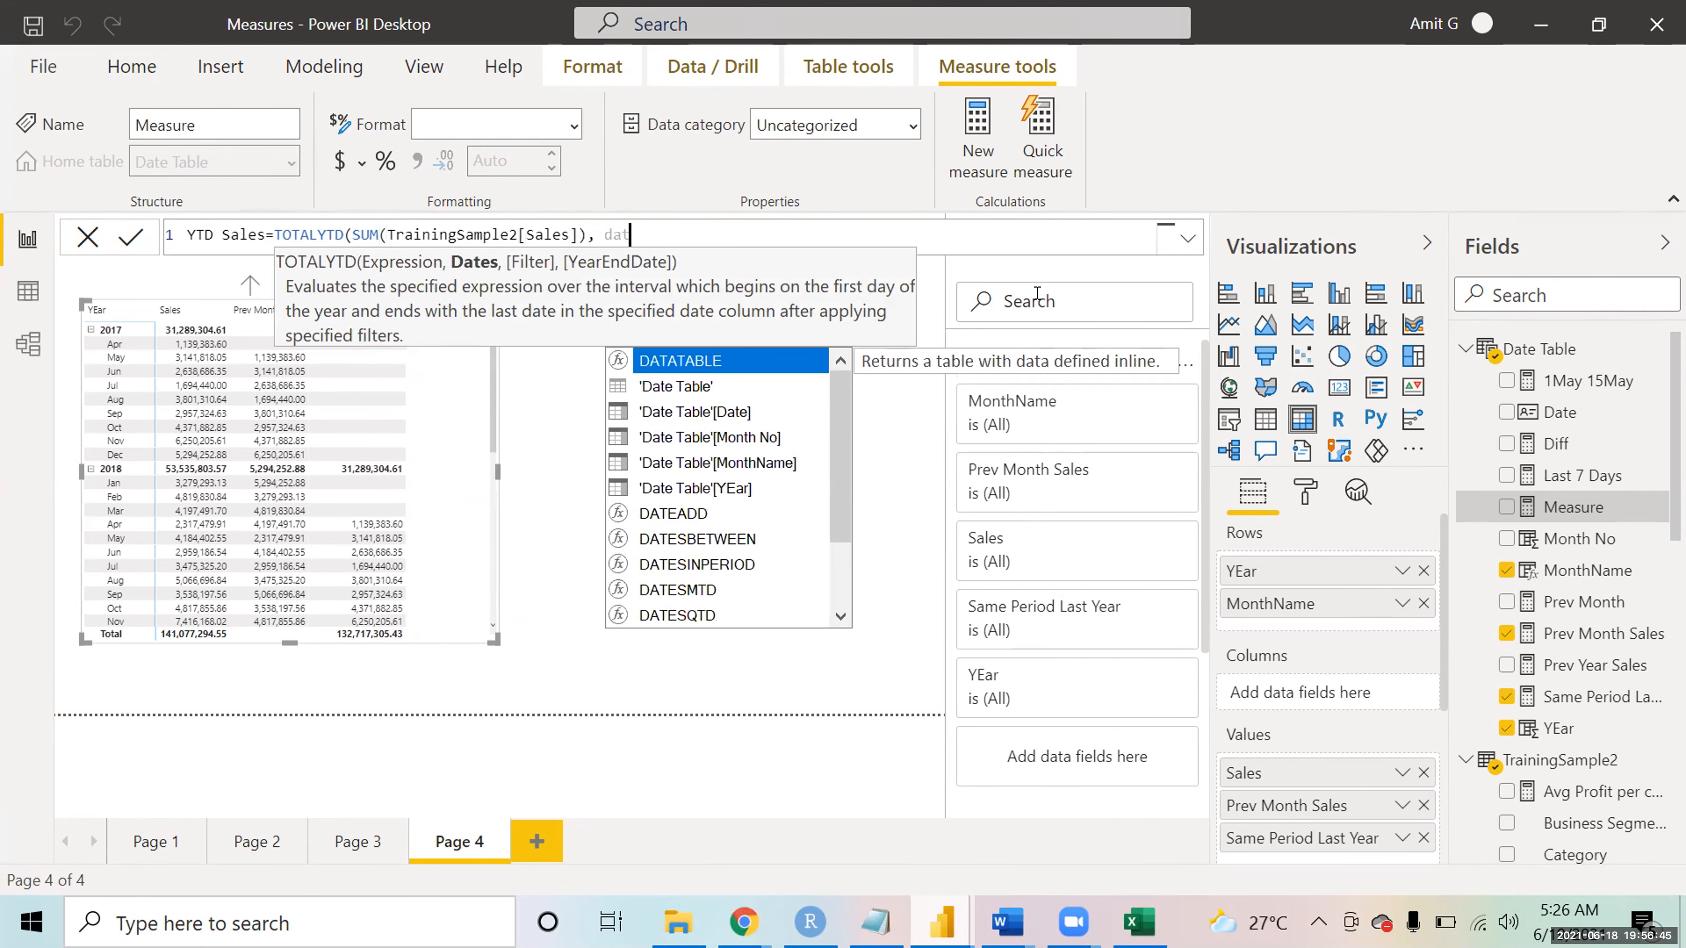
pyautogui.press('Down')
pyautogui.press('Down')
pyautogui.press('Tab')
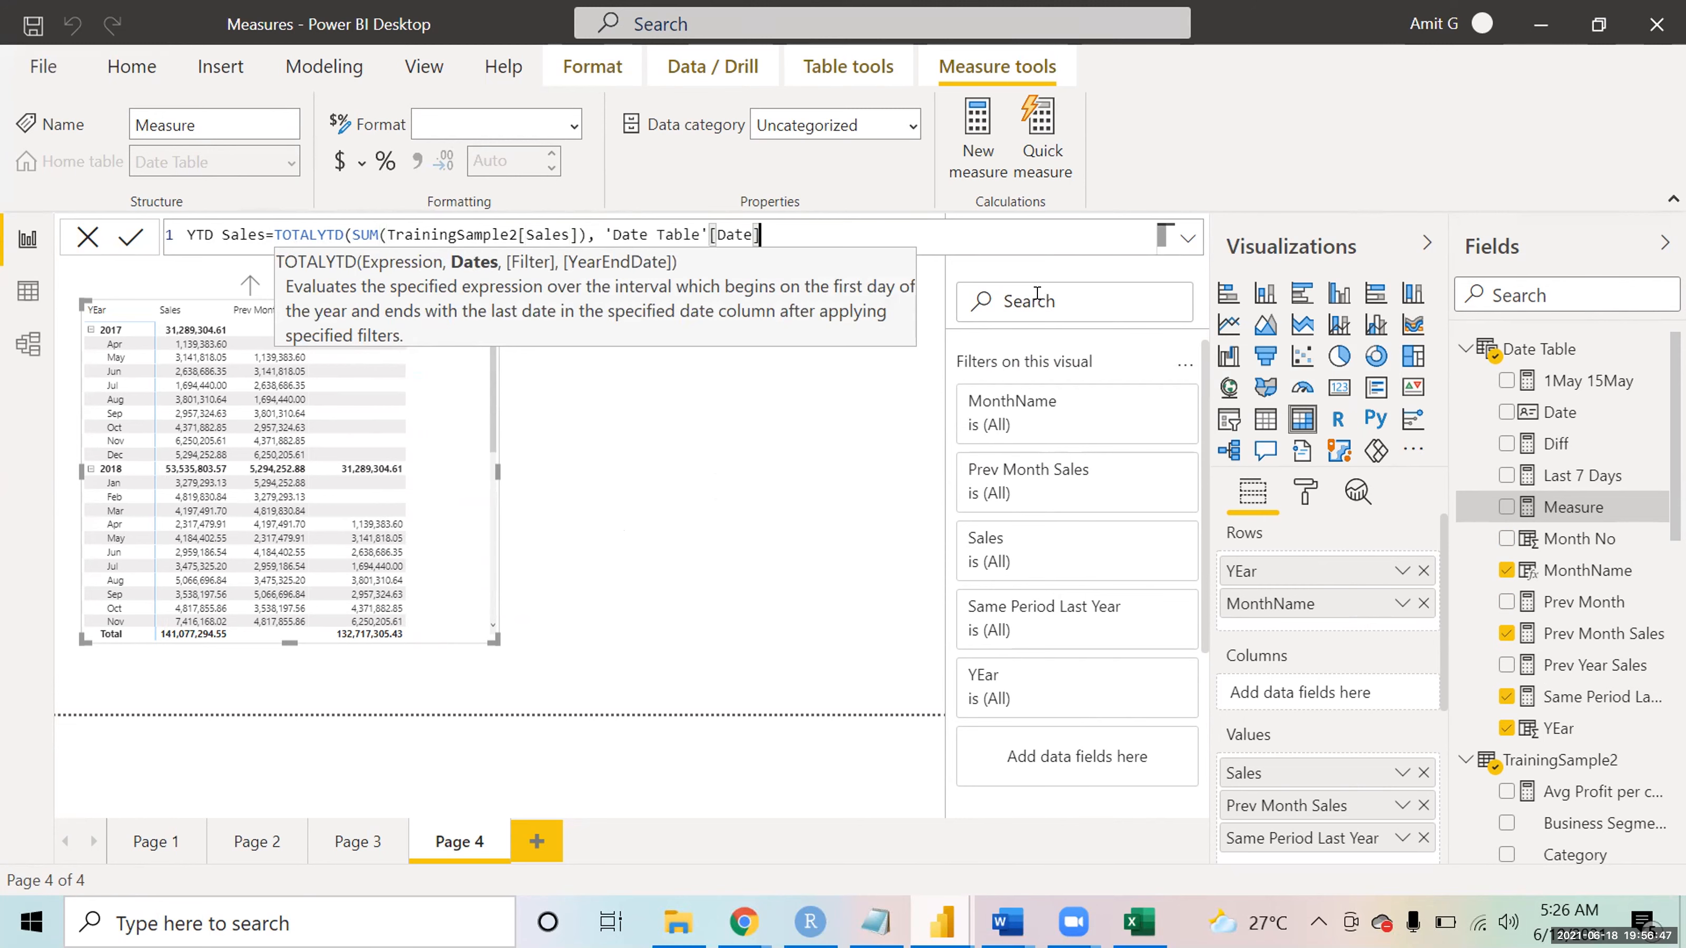
pyautogui.write(')')
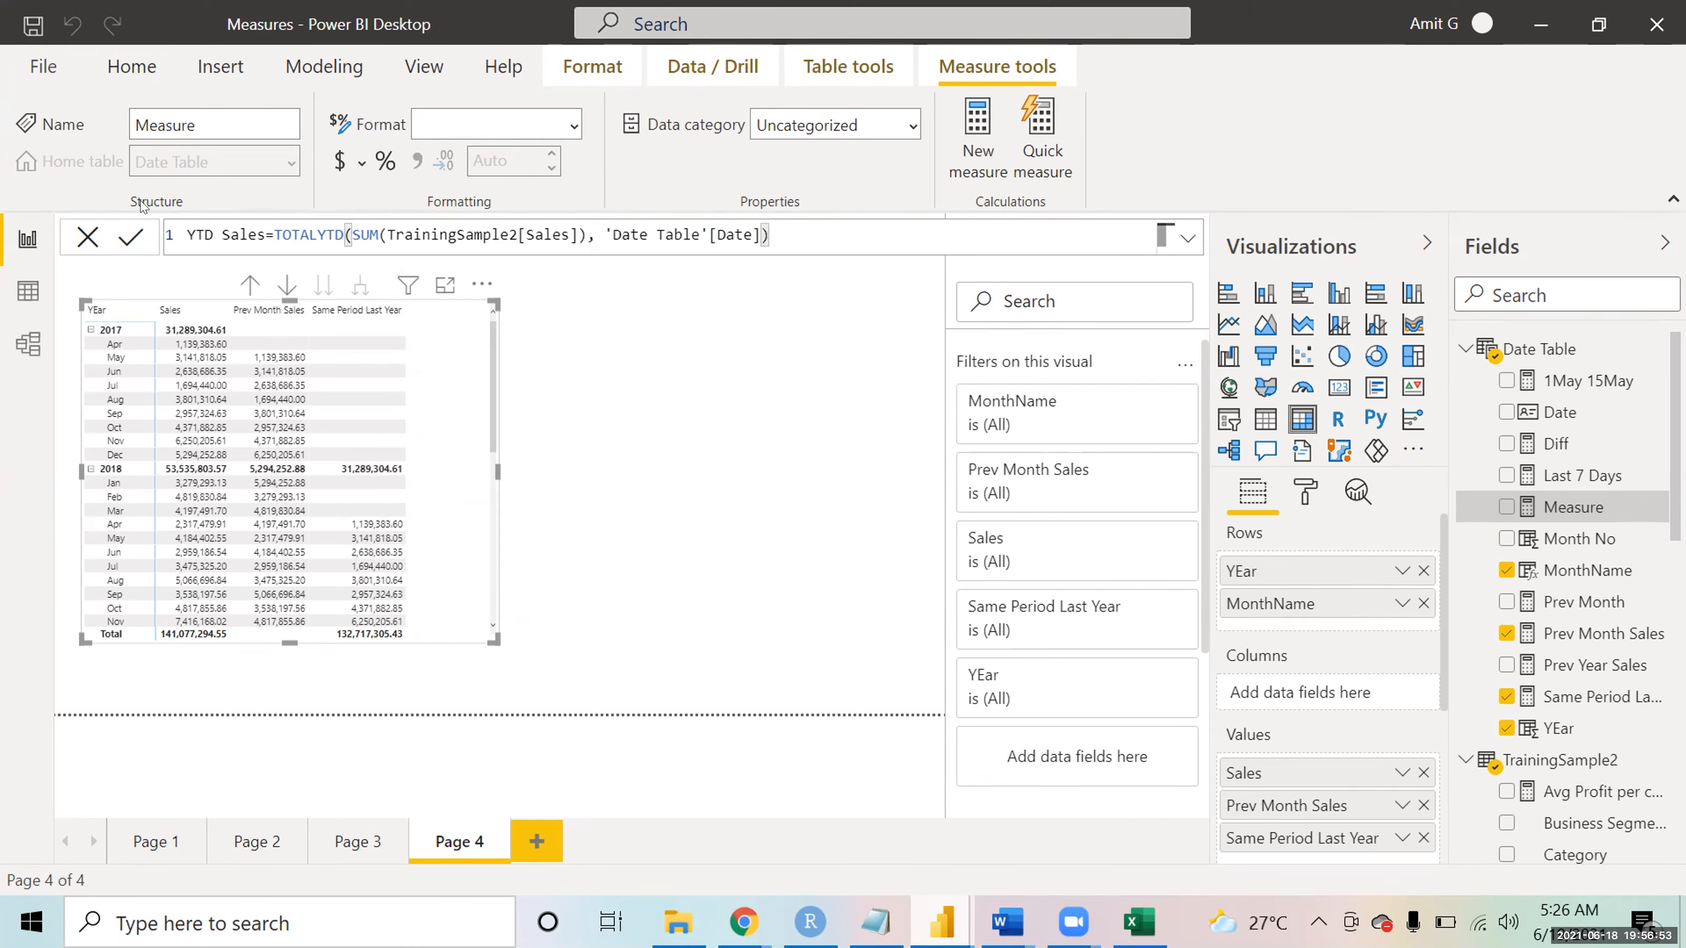
pyautogui.click(131, 237)
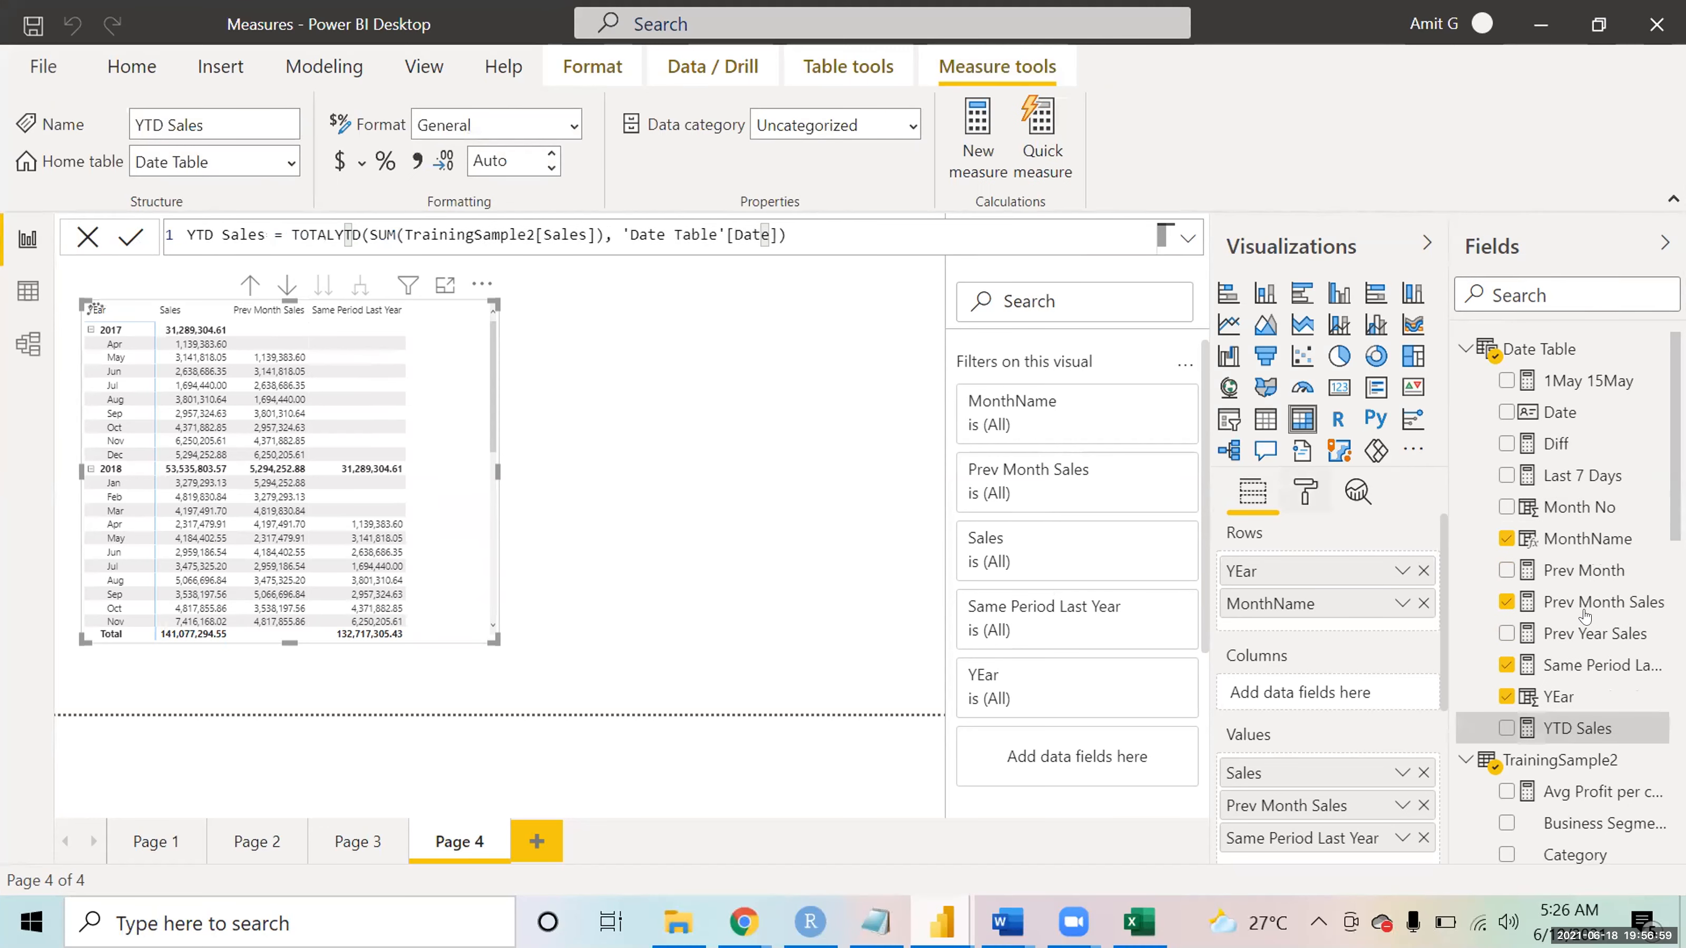
# - Add YTD Sales to the matrix values after Same Period Last Year and enlarge the matrix
pyautogui.moveTo(1577, 728); pyautogui.dragTo(1291, 797)
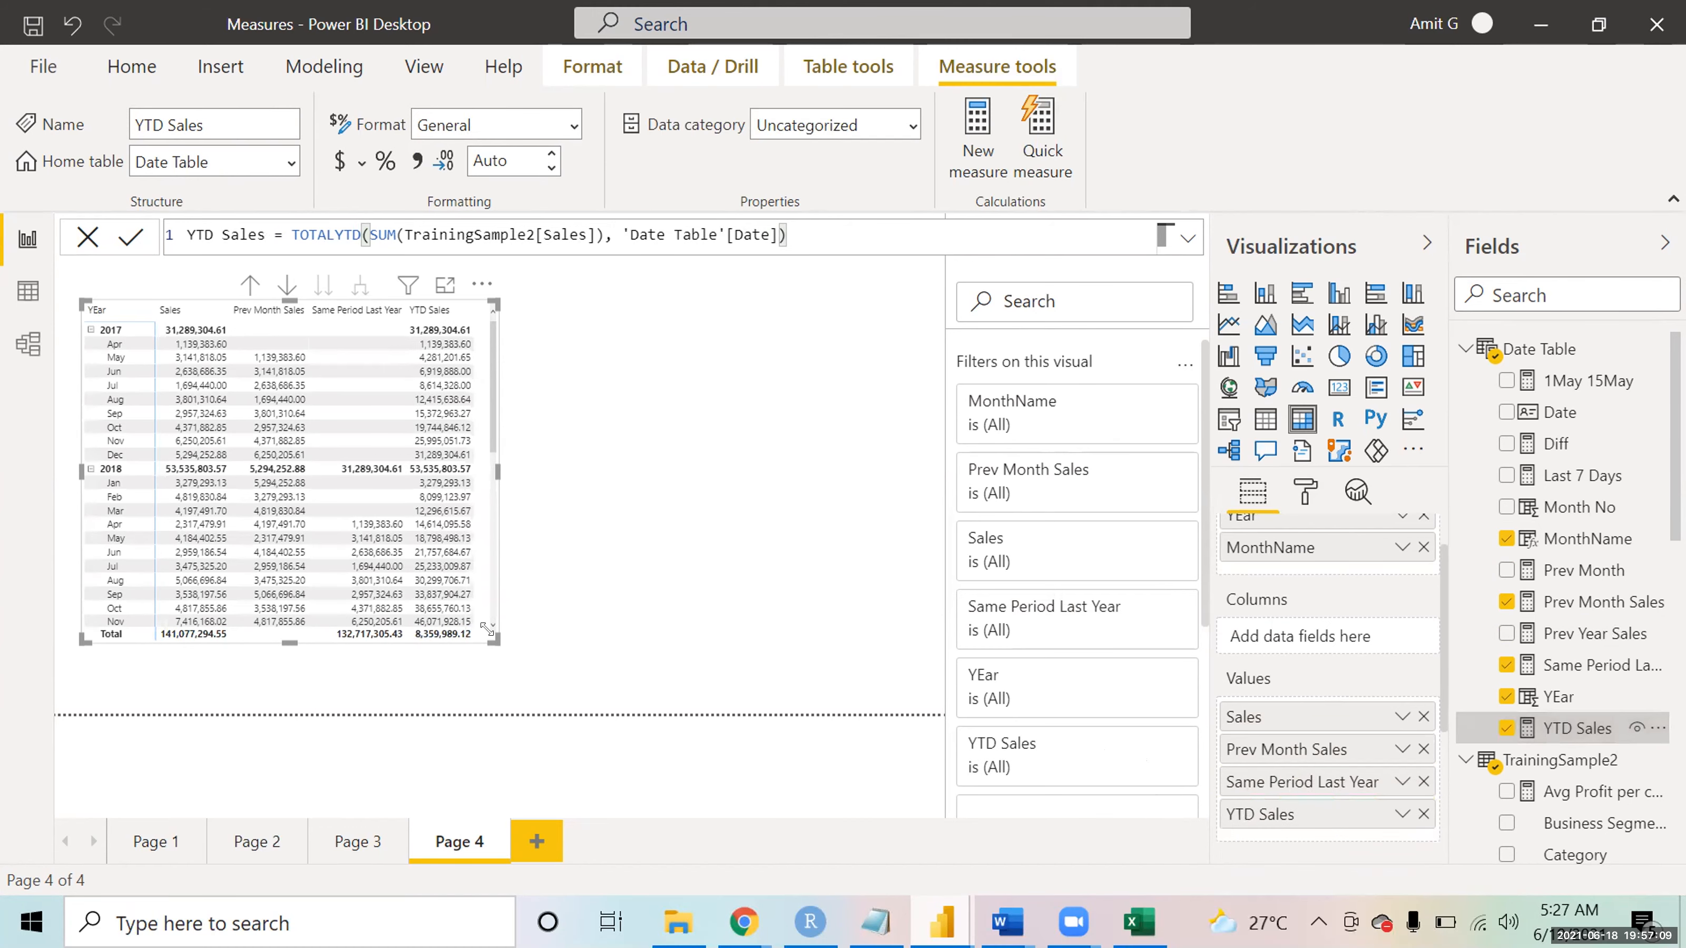
pyautogui.moveTo(497, 642); pyautogui.dragTo(588, 670)
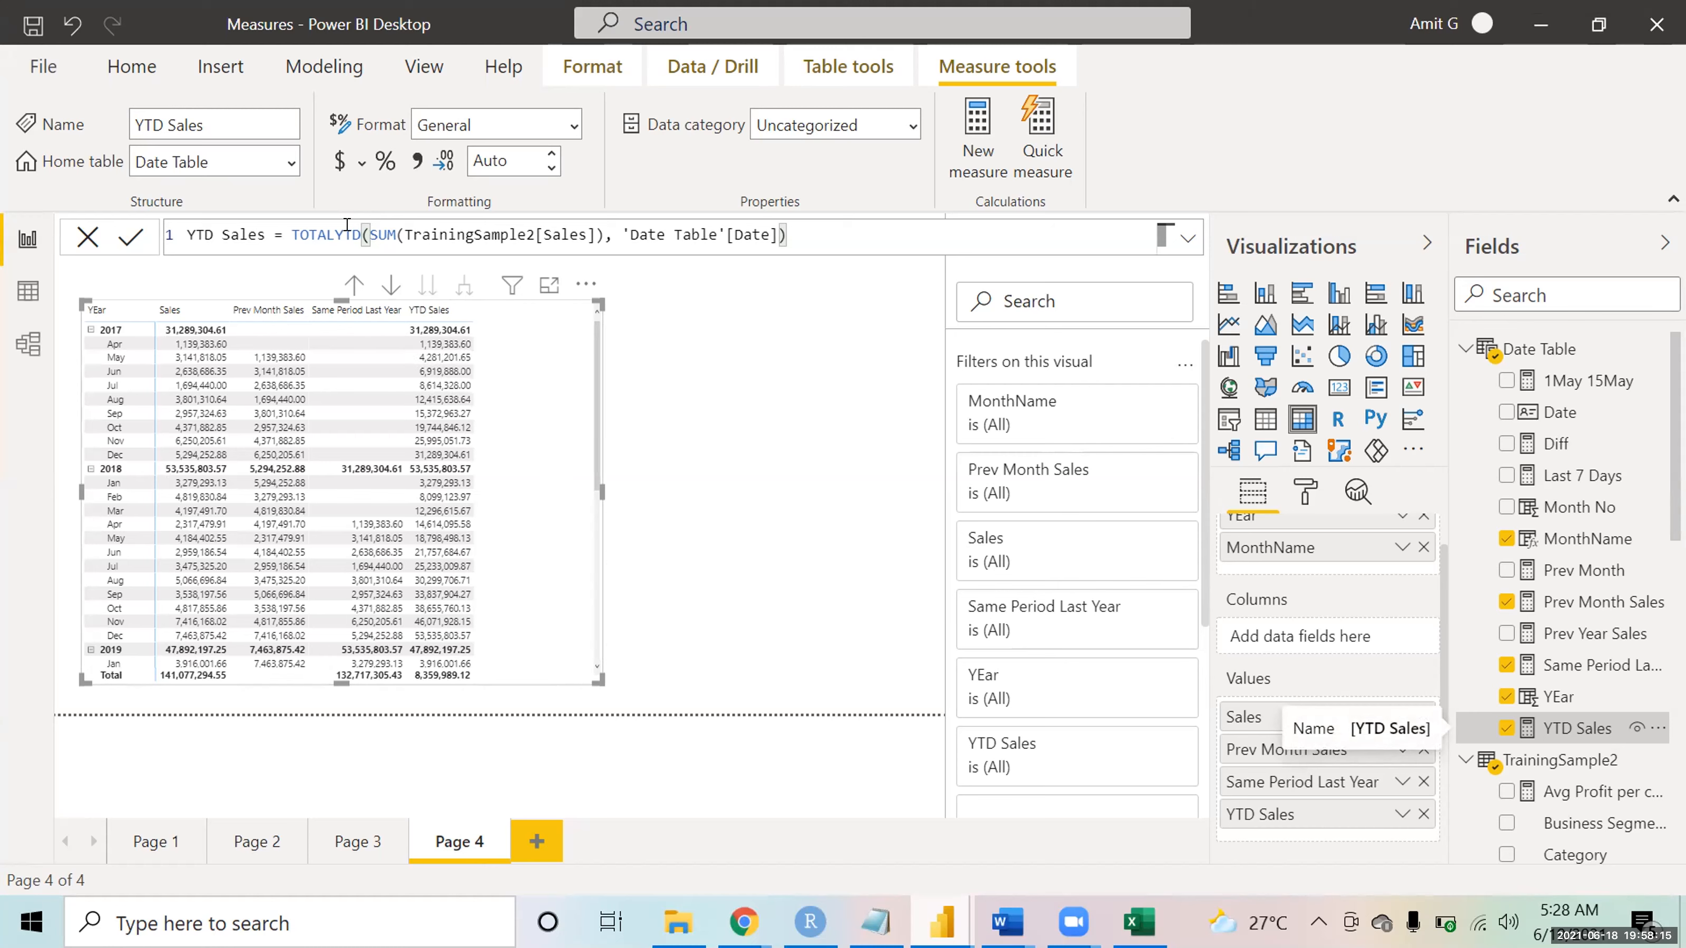
# - Examine the TOTALYTD function and its SUM expression in the YTD Sales formula
pyautogui.moveTo(360, 234); pyautogui.dragTo(291, 235)
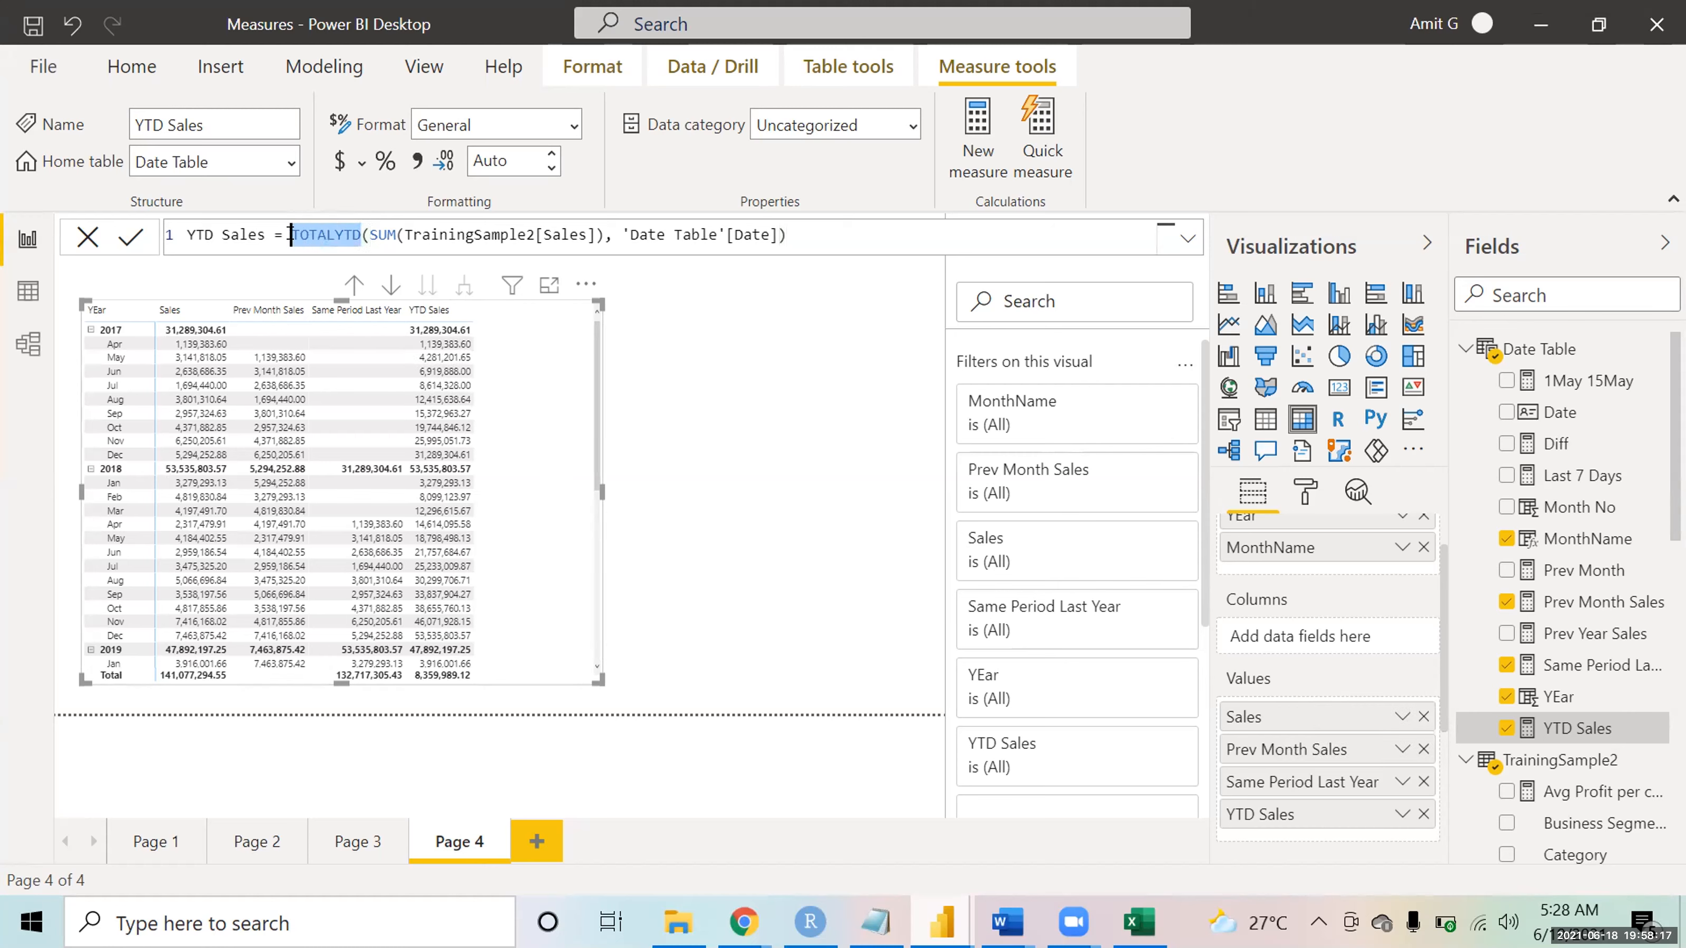
pyautogui.click(851, 235)
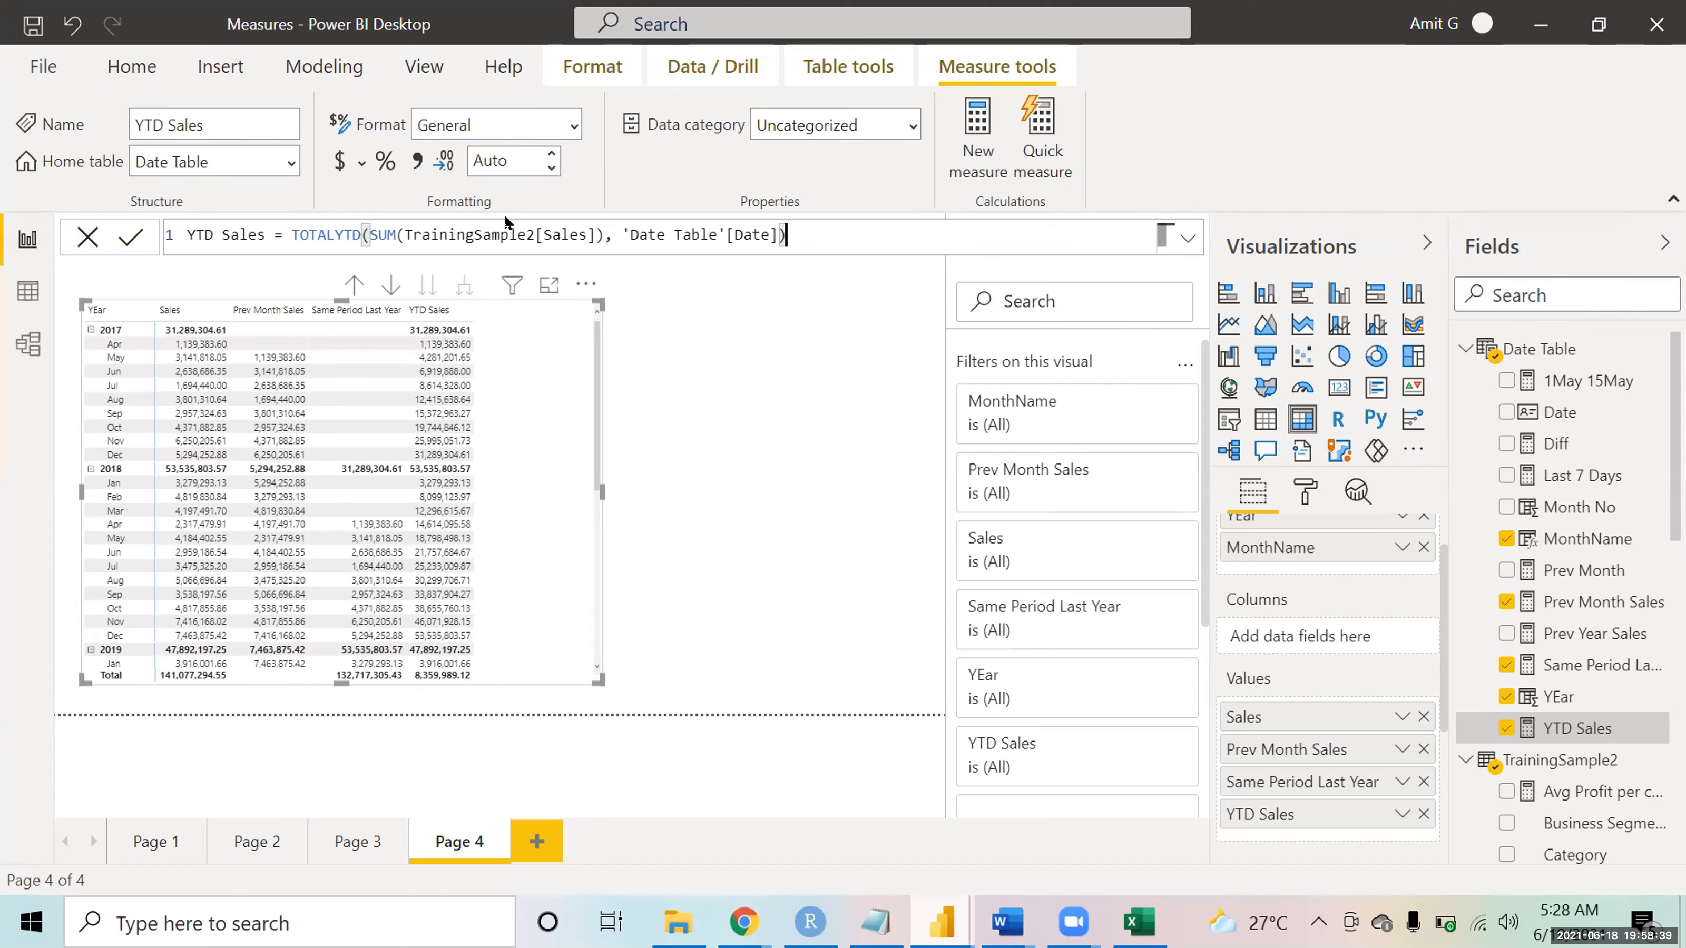
pyautogui.moveTo(603, 235); pyautogui.dragTo(373, 237)
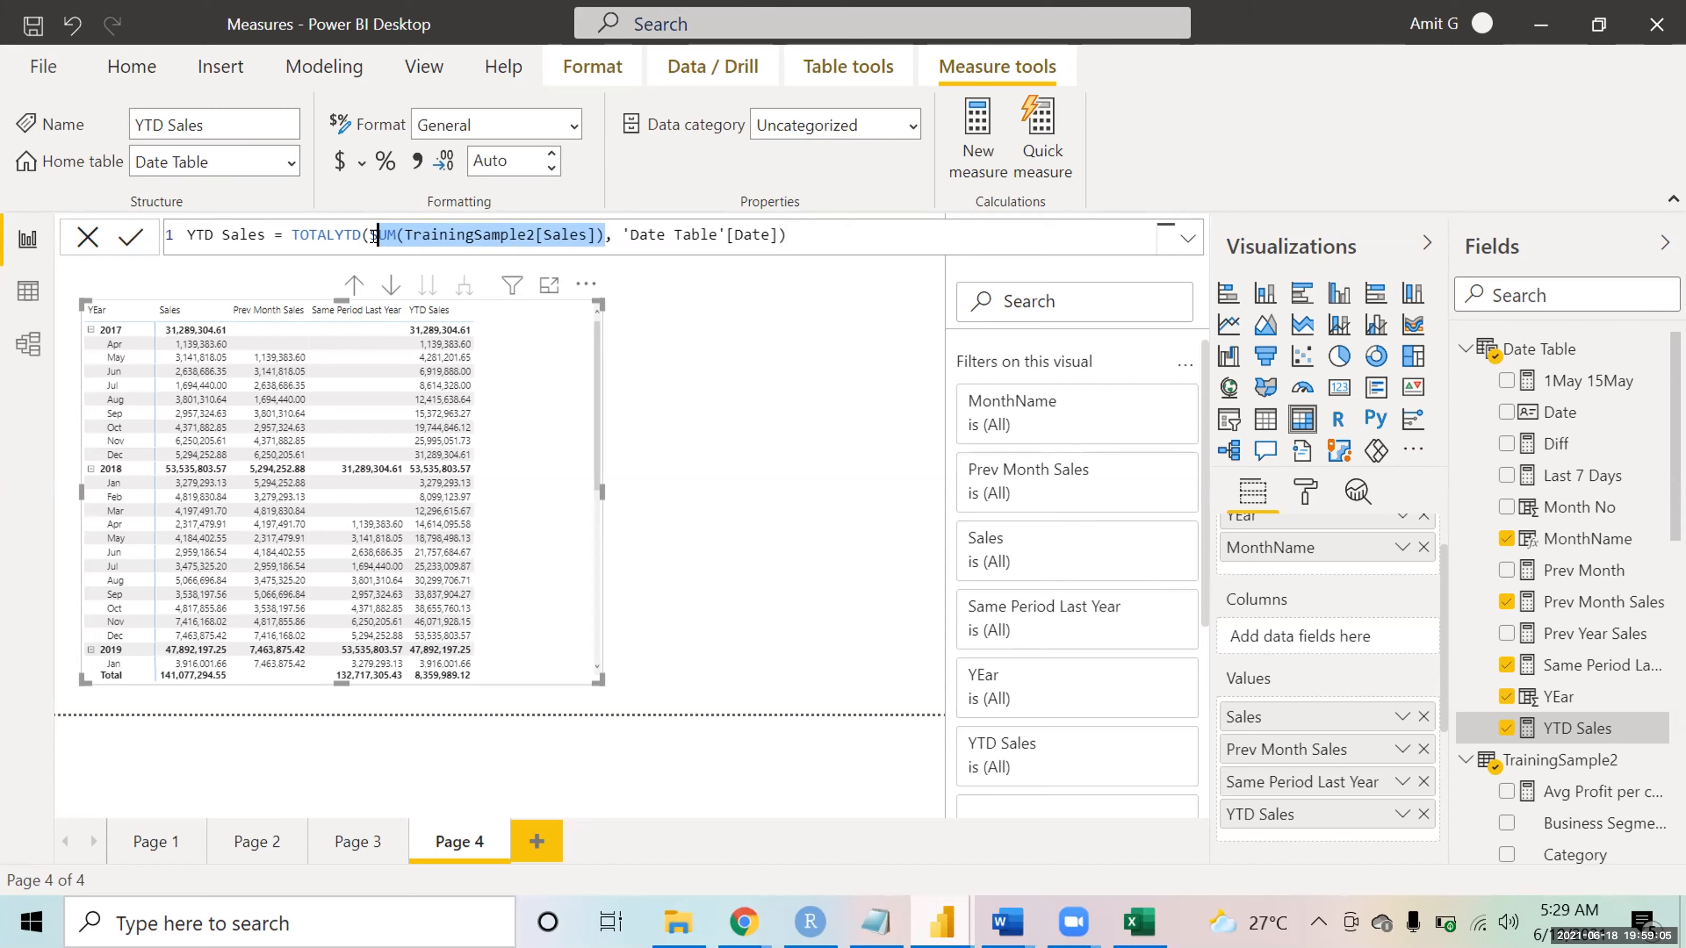
pyautogui.click(353, 135)
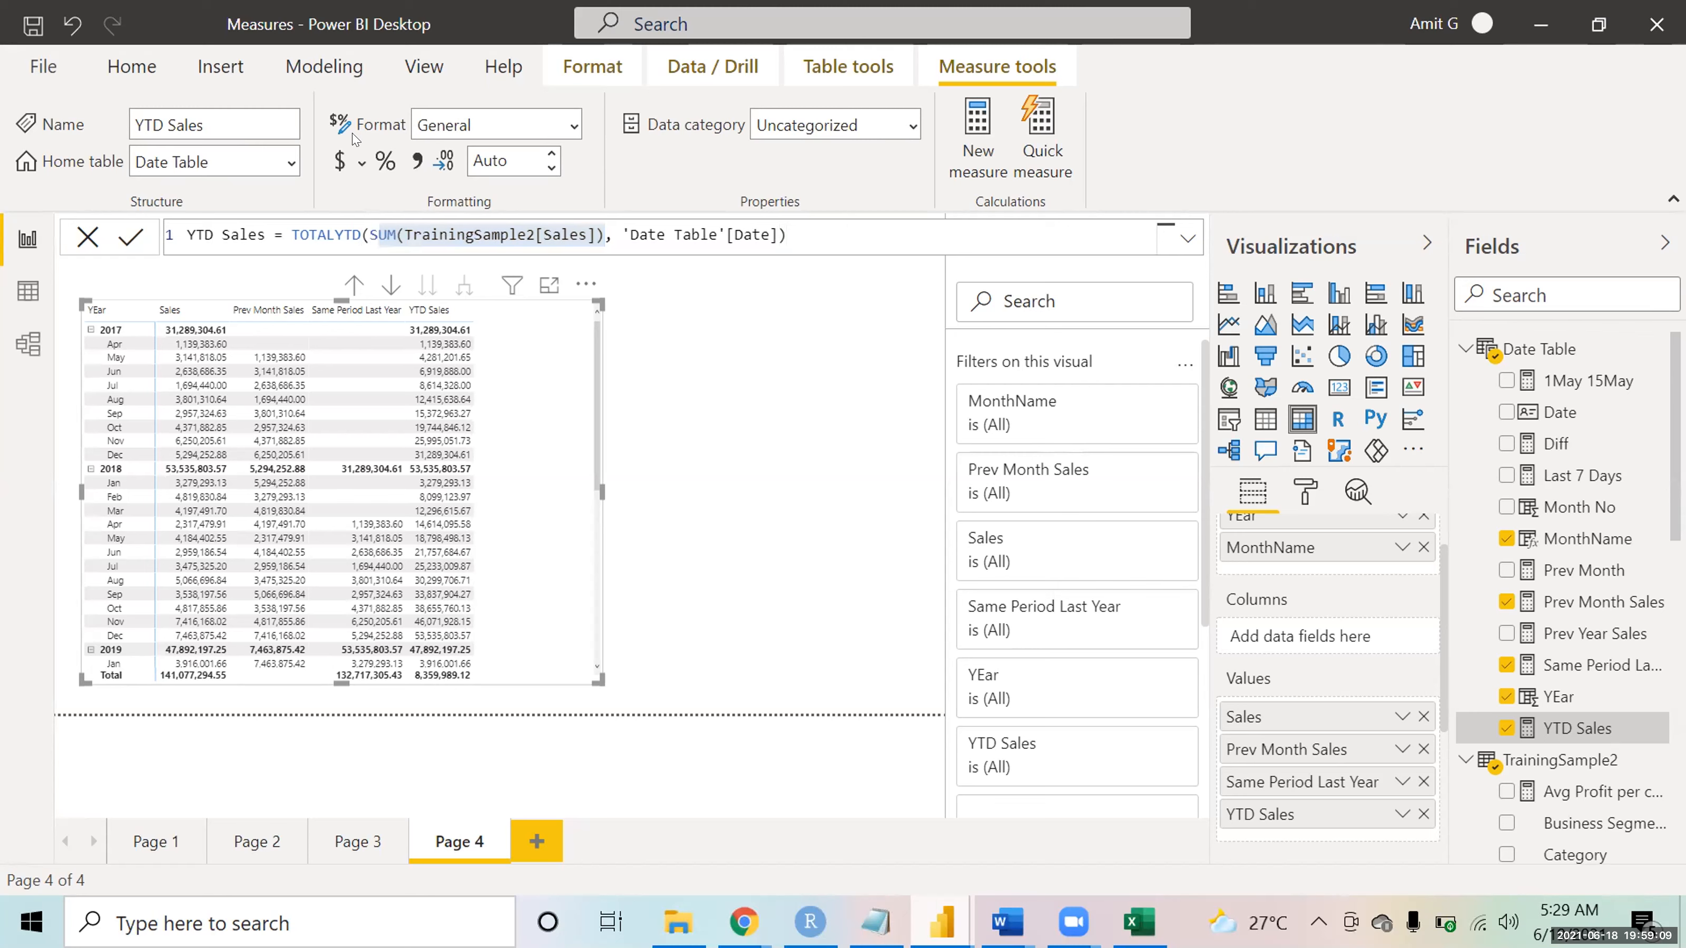
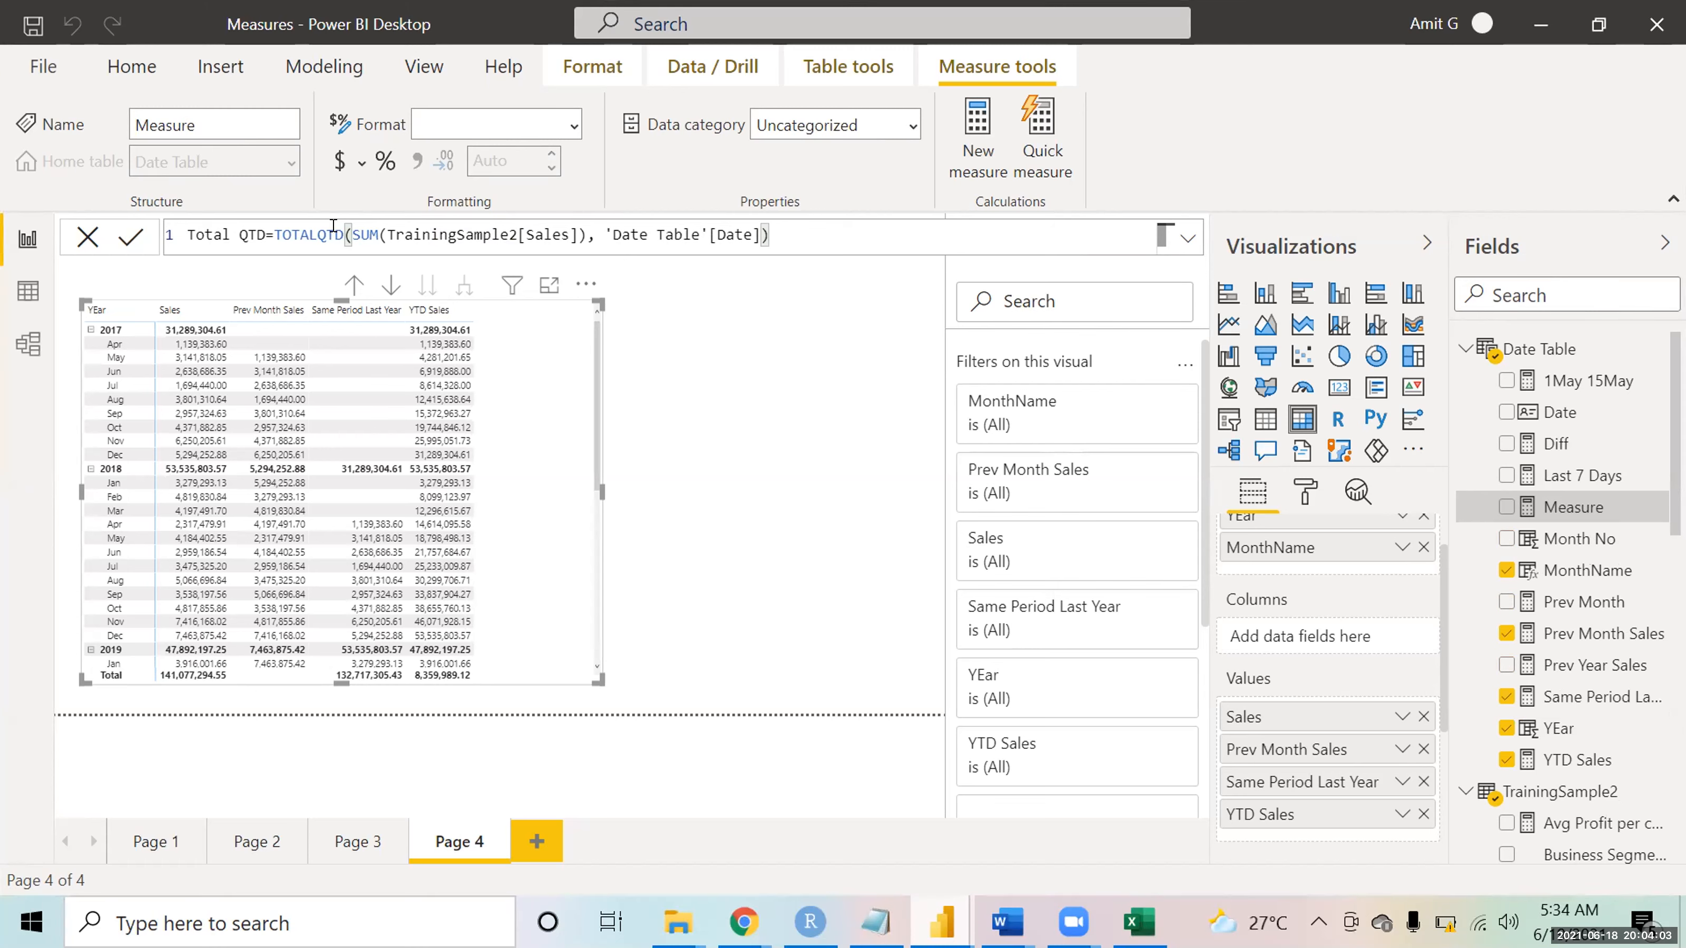
# - Commit the Total QTD measure built with TOTALQTD and add it to the matrix values after YTD Sales
pyautogui.moveTo(348, 235); pyautogui.dragTo(682, 235)
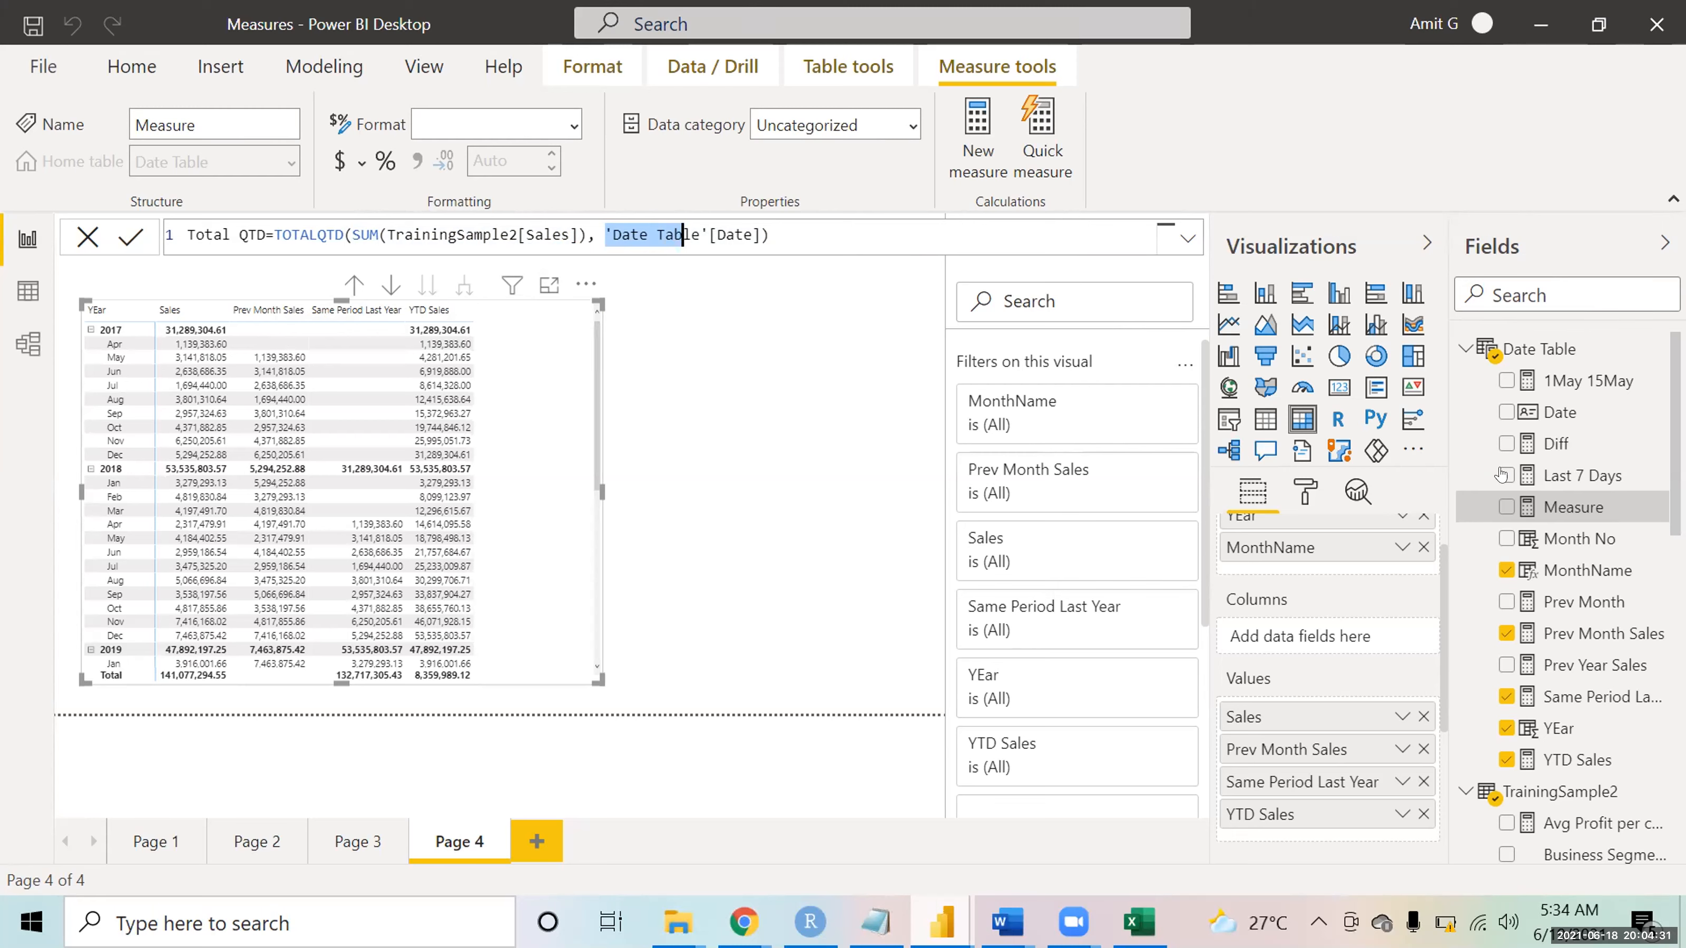
pyautogui.click(132, 237)
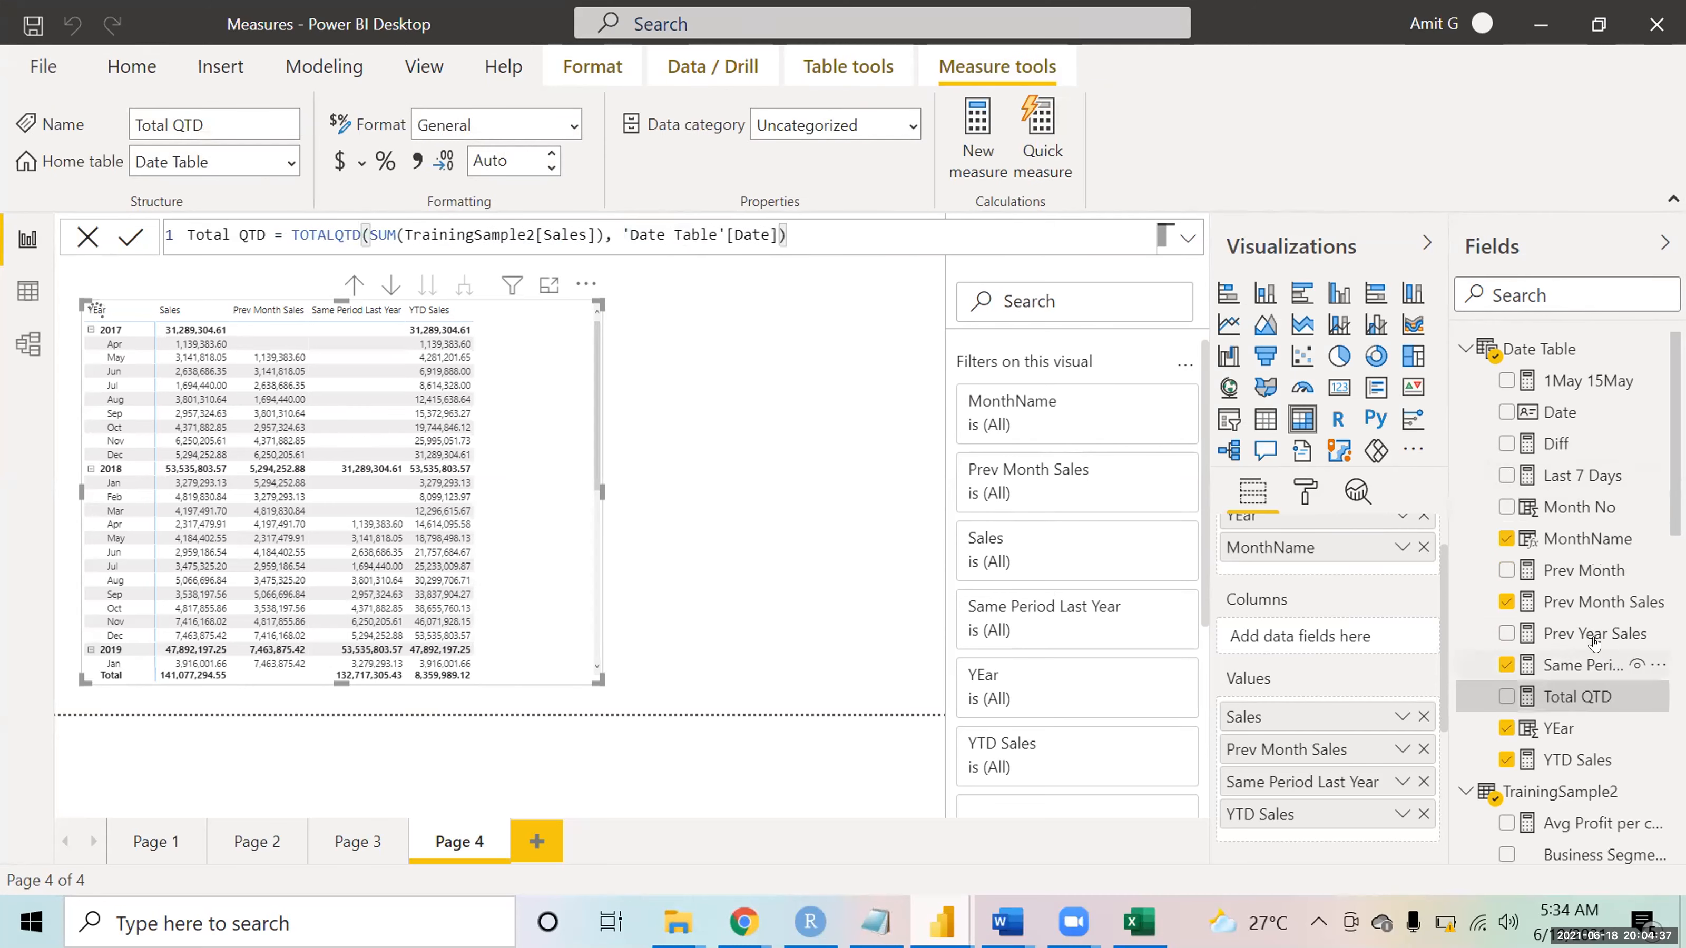
pyautogui.moveTo(1557, 699); pyautogui.dragTo(1301, 826)
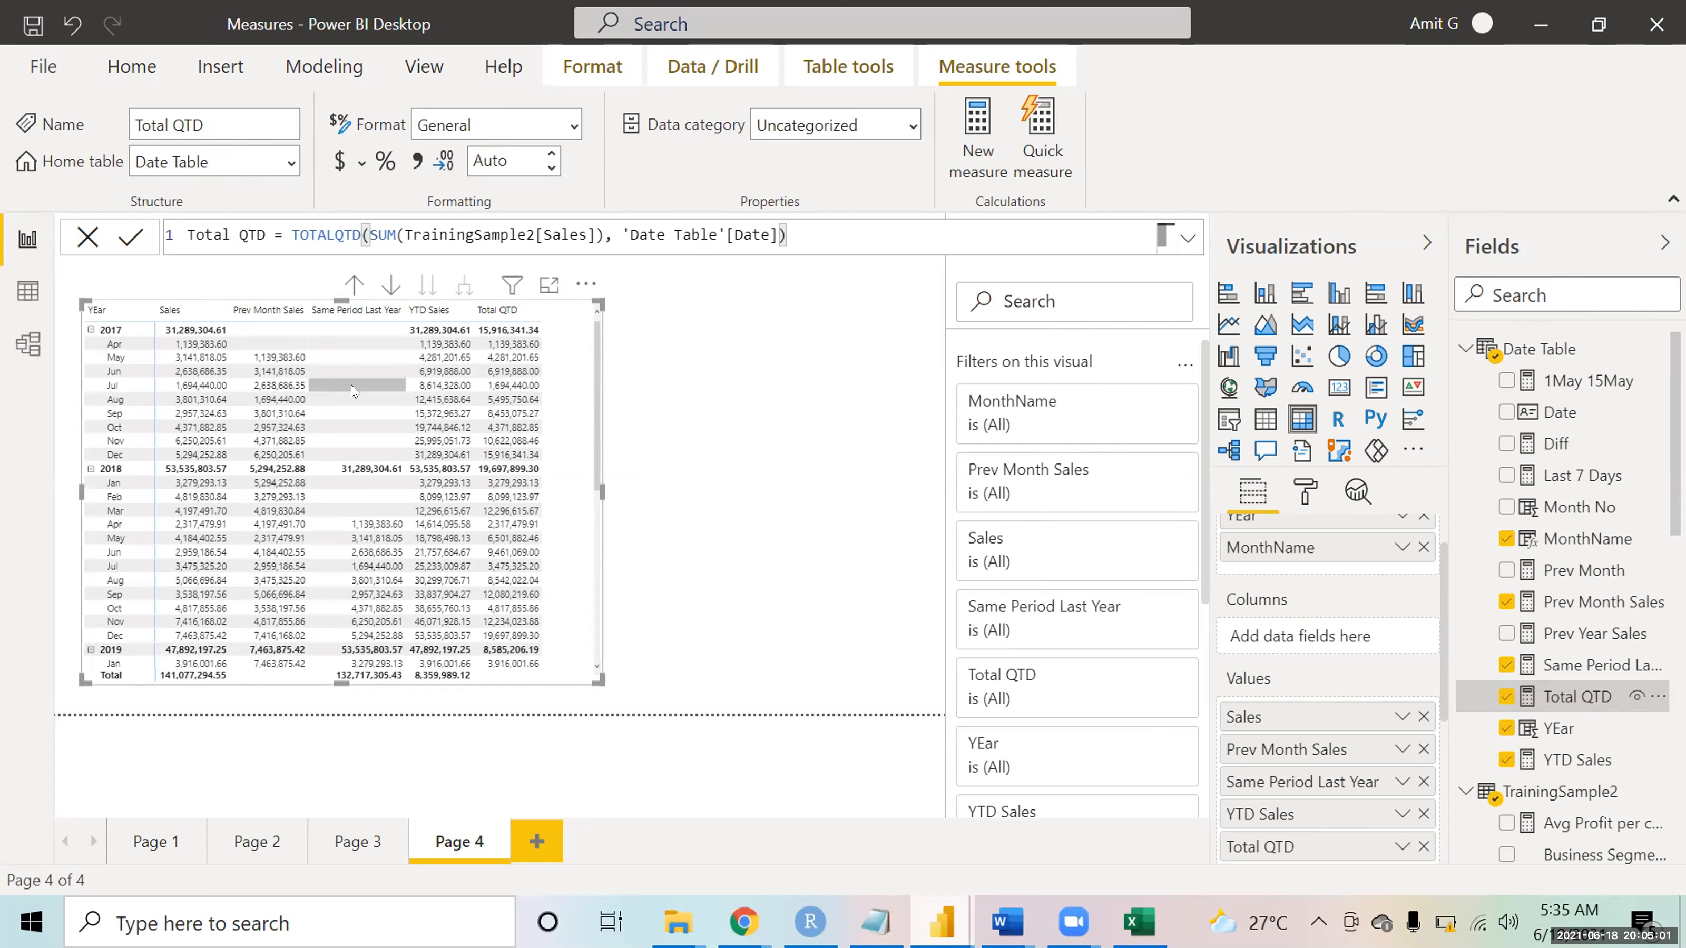
# - Compare the Total QTD values with monthly Sales and YTD Sales in the matrix to see how each quarter accumulates
pyautogui.moveTo(493, 389)
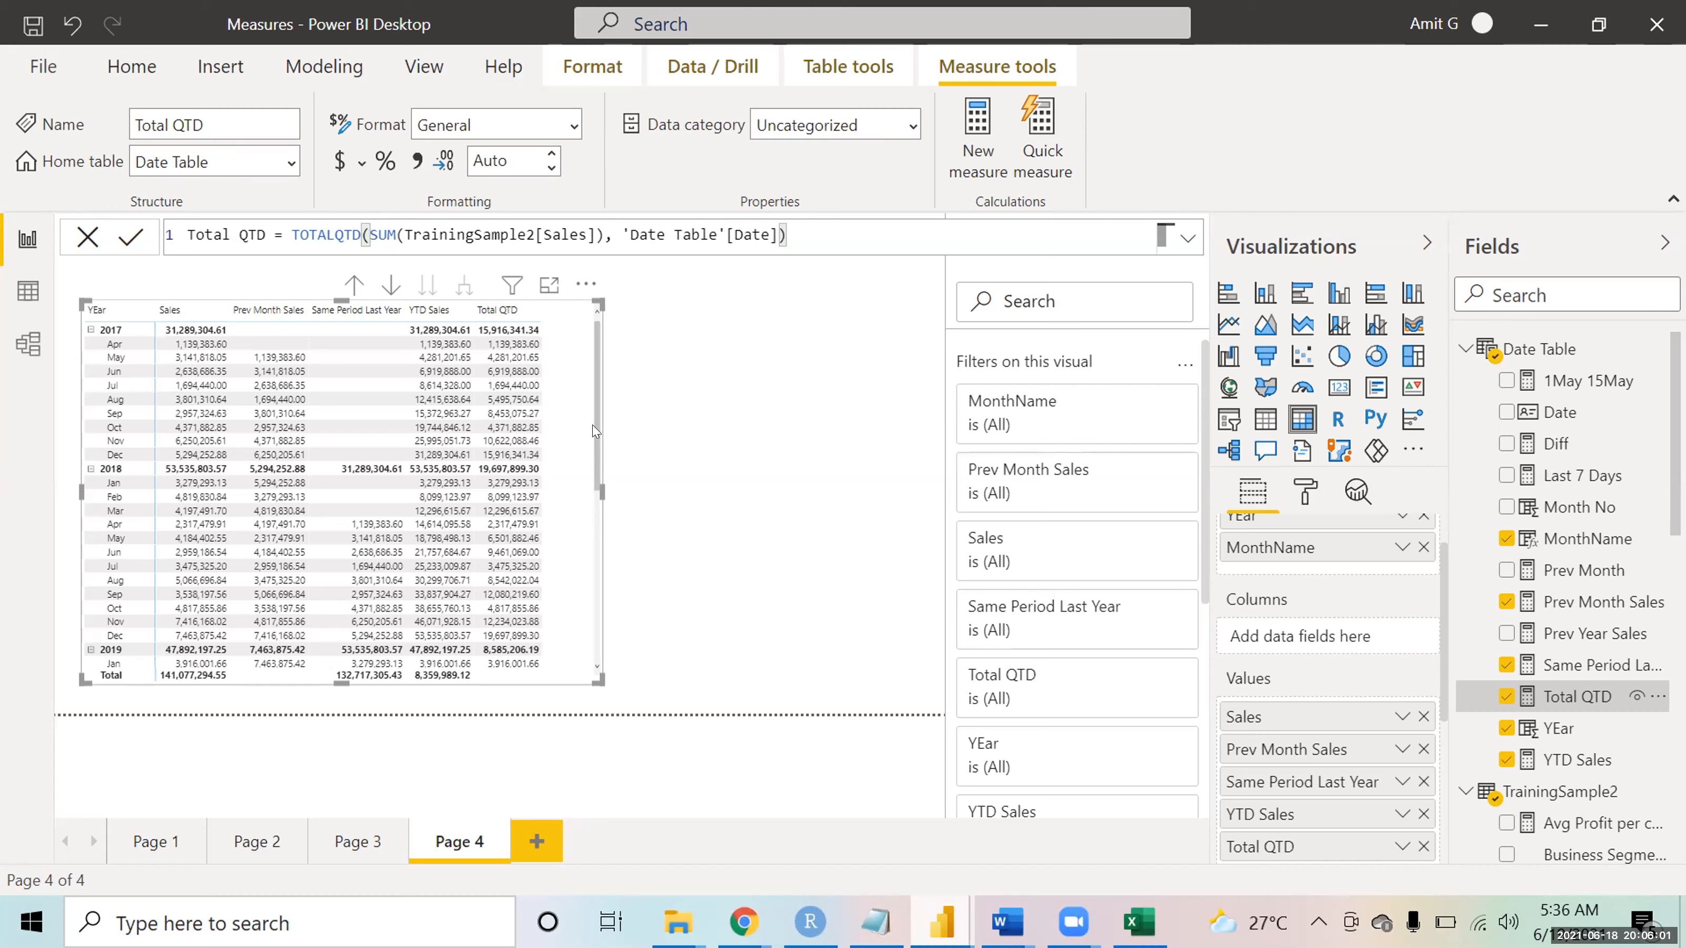
pyautogui.moveTo(595, 428); pyautogui.dragTo(606, 218)
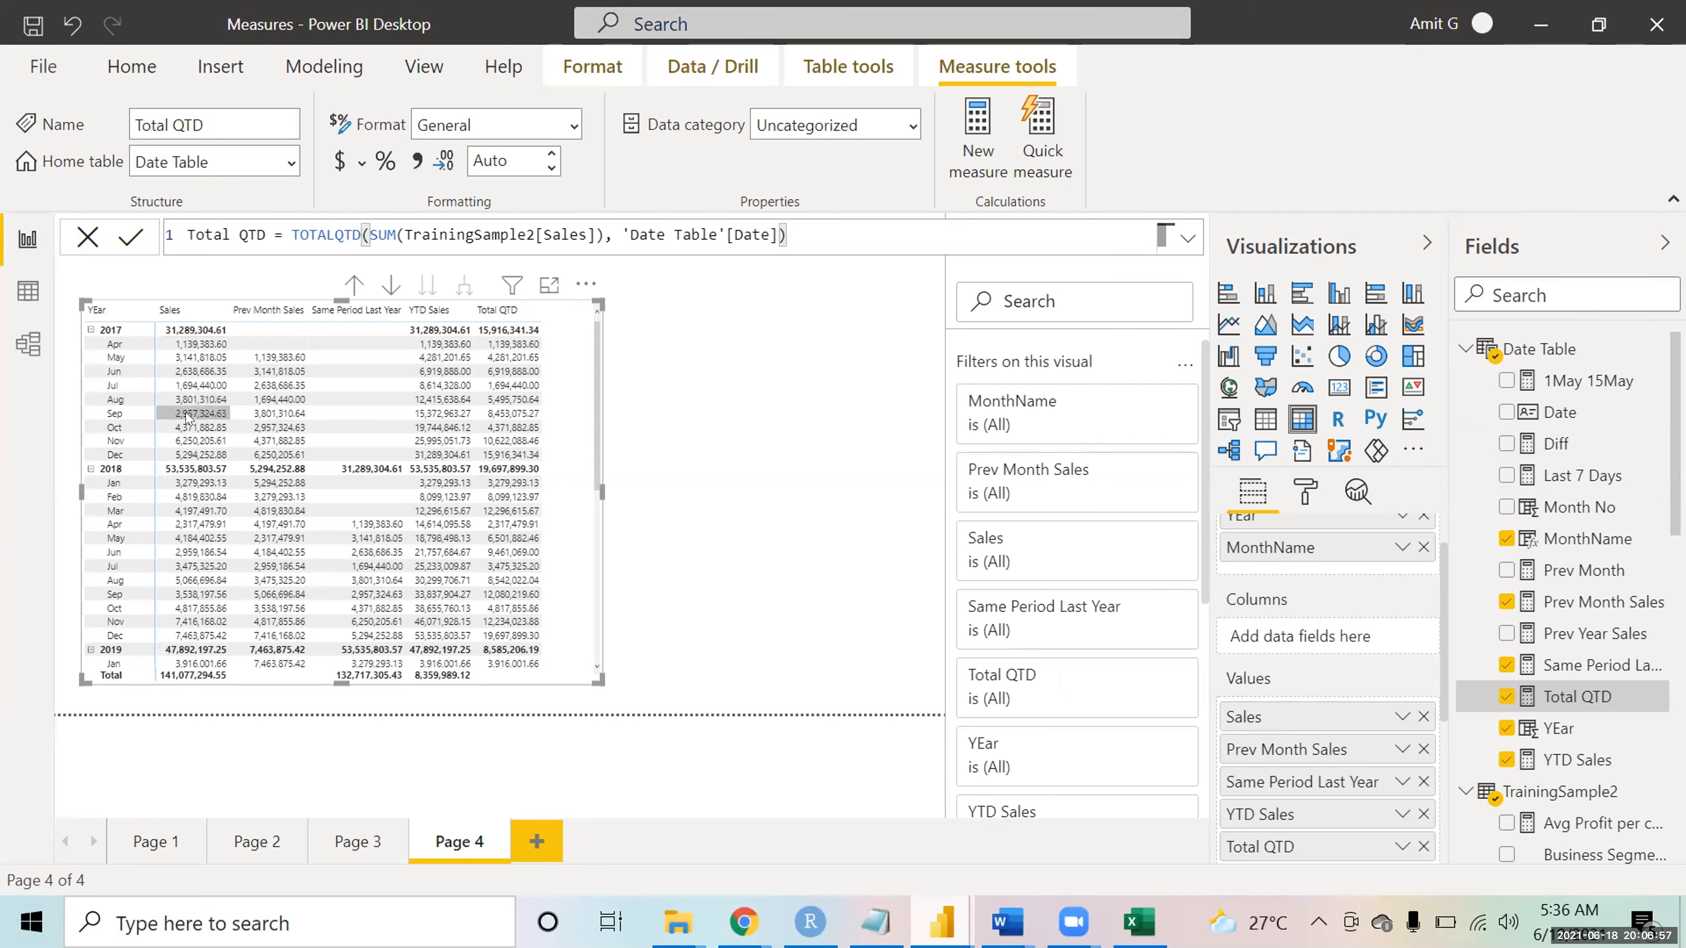
pyautogui.moveTo(189, 417)
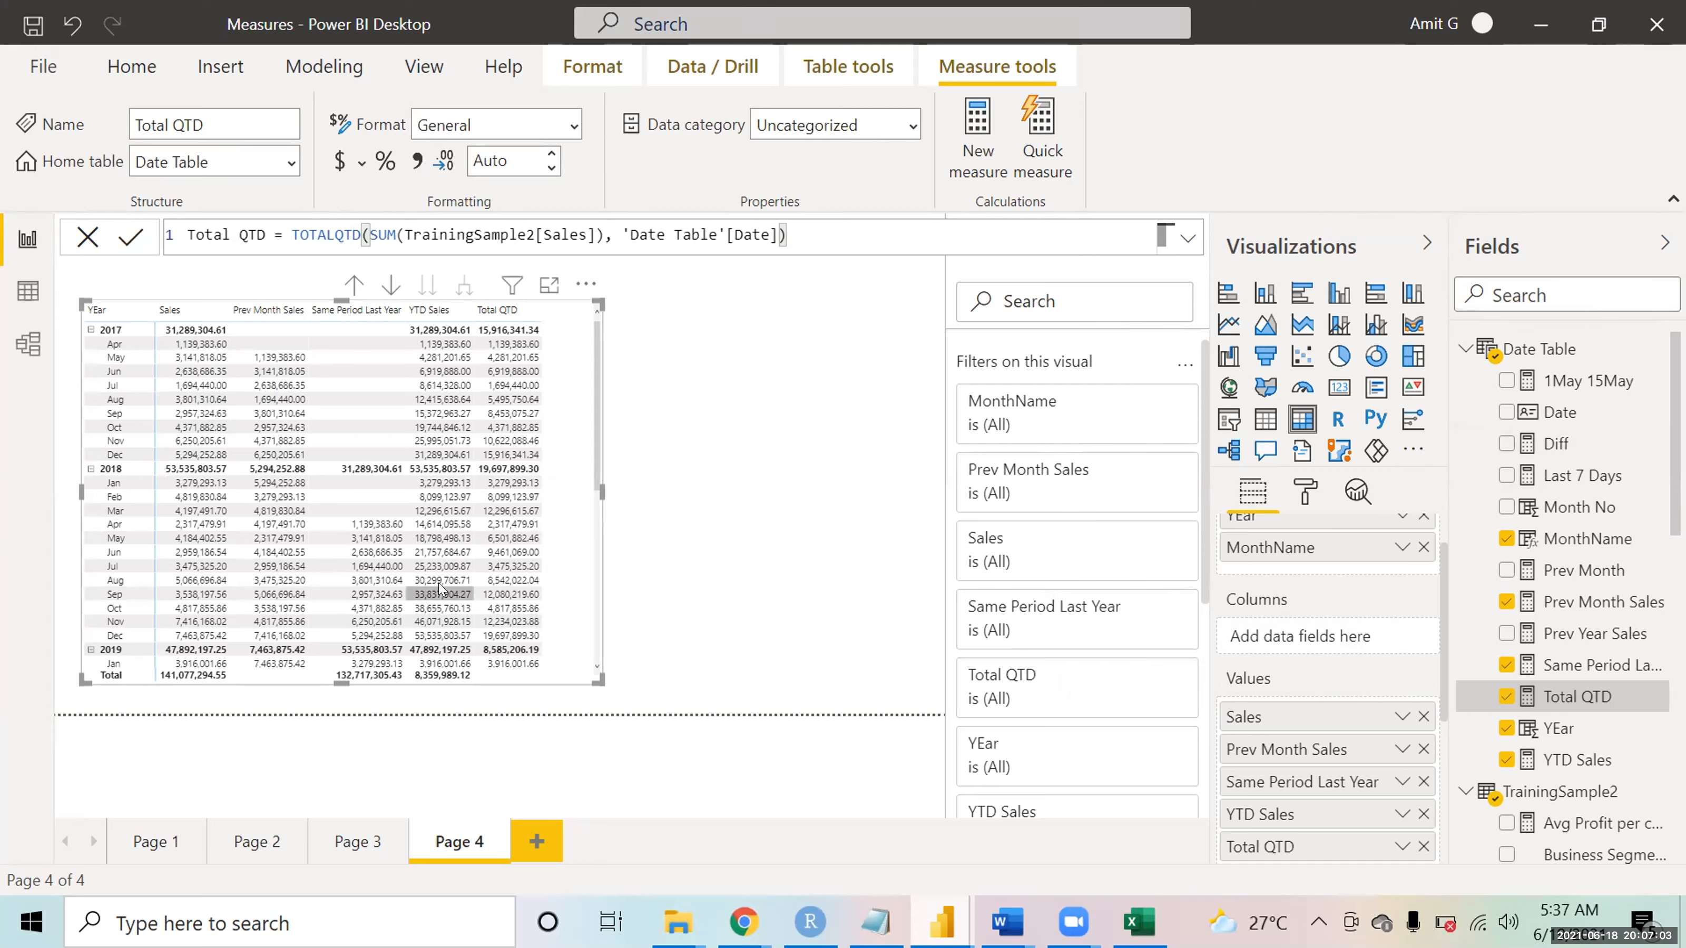
# - Check the formulas of QTD and SamePeroid last year in the Date Table of the Measures_DatesFunc report
pyautogui.moveTo(439, 589)
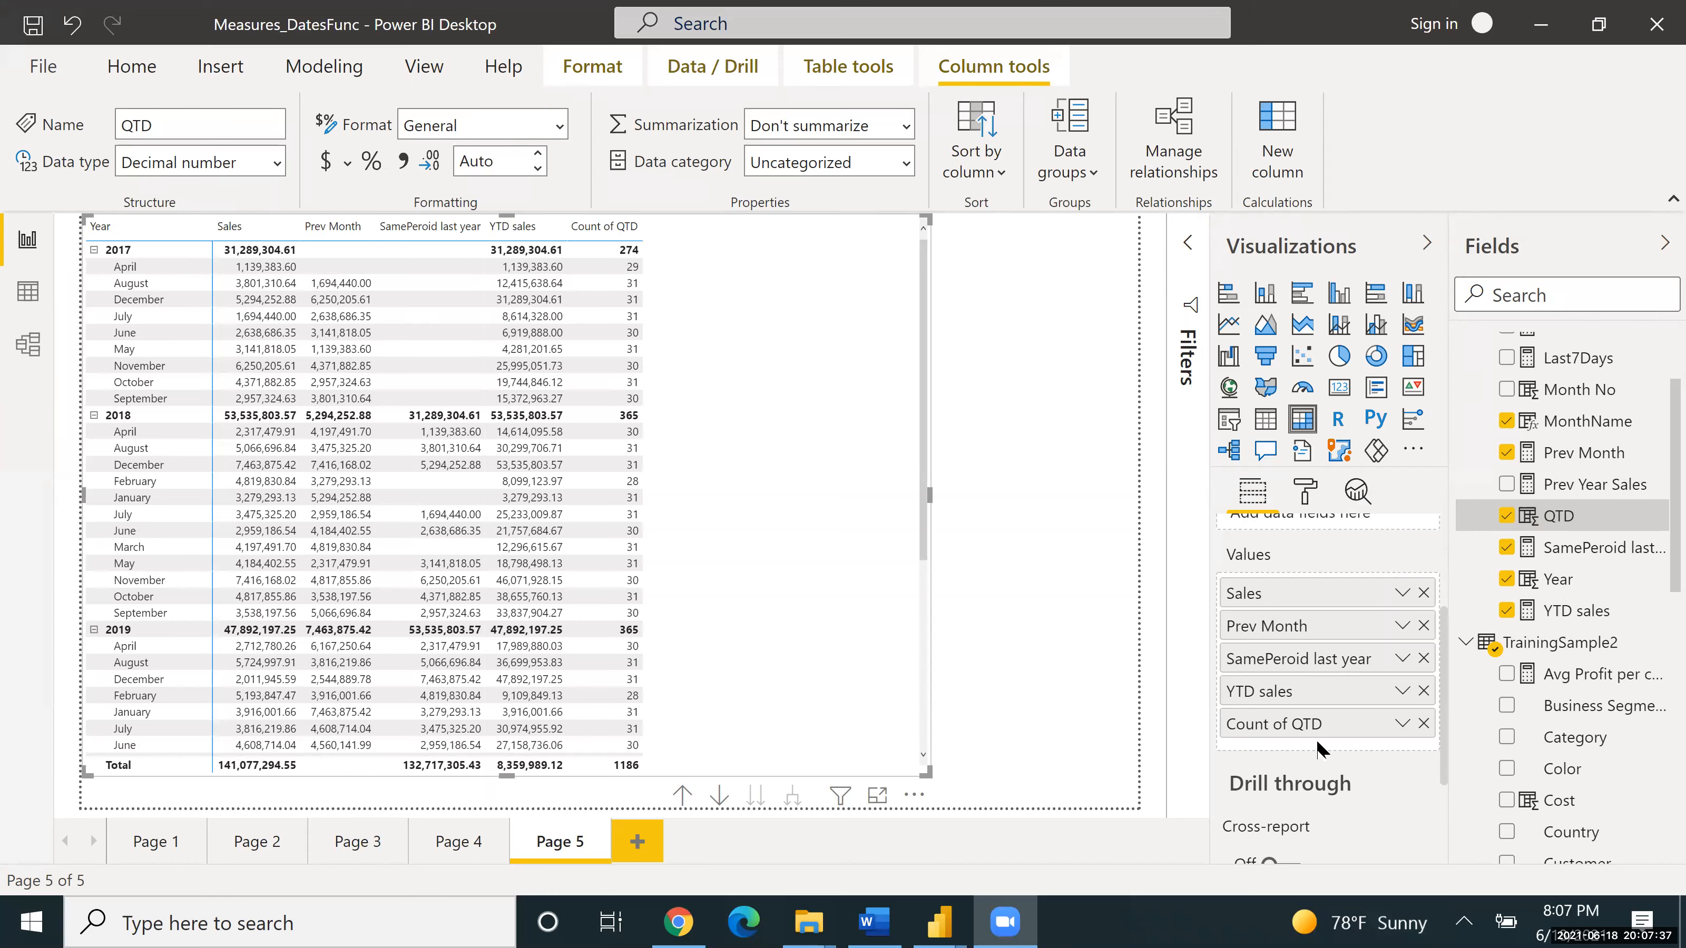
pyautogui.click(1564, 513)
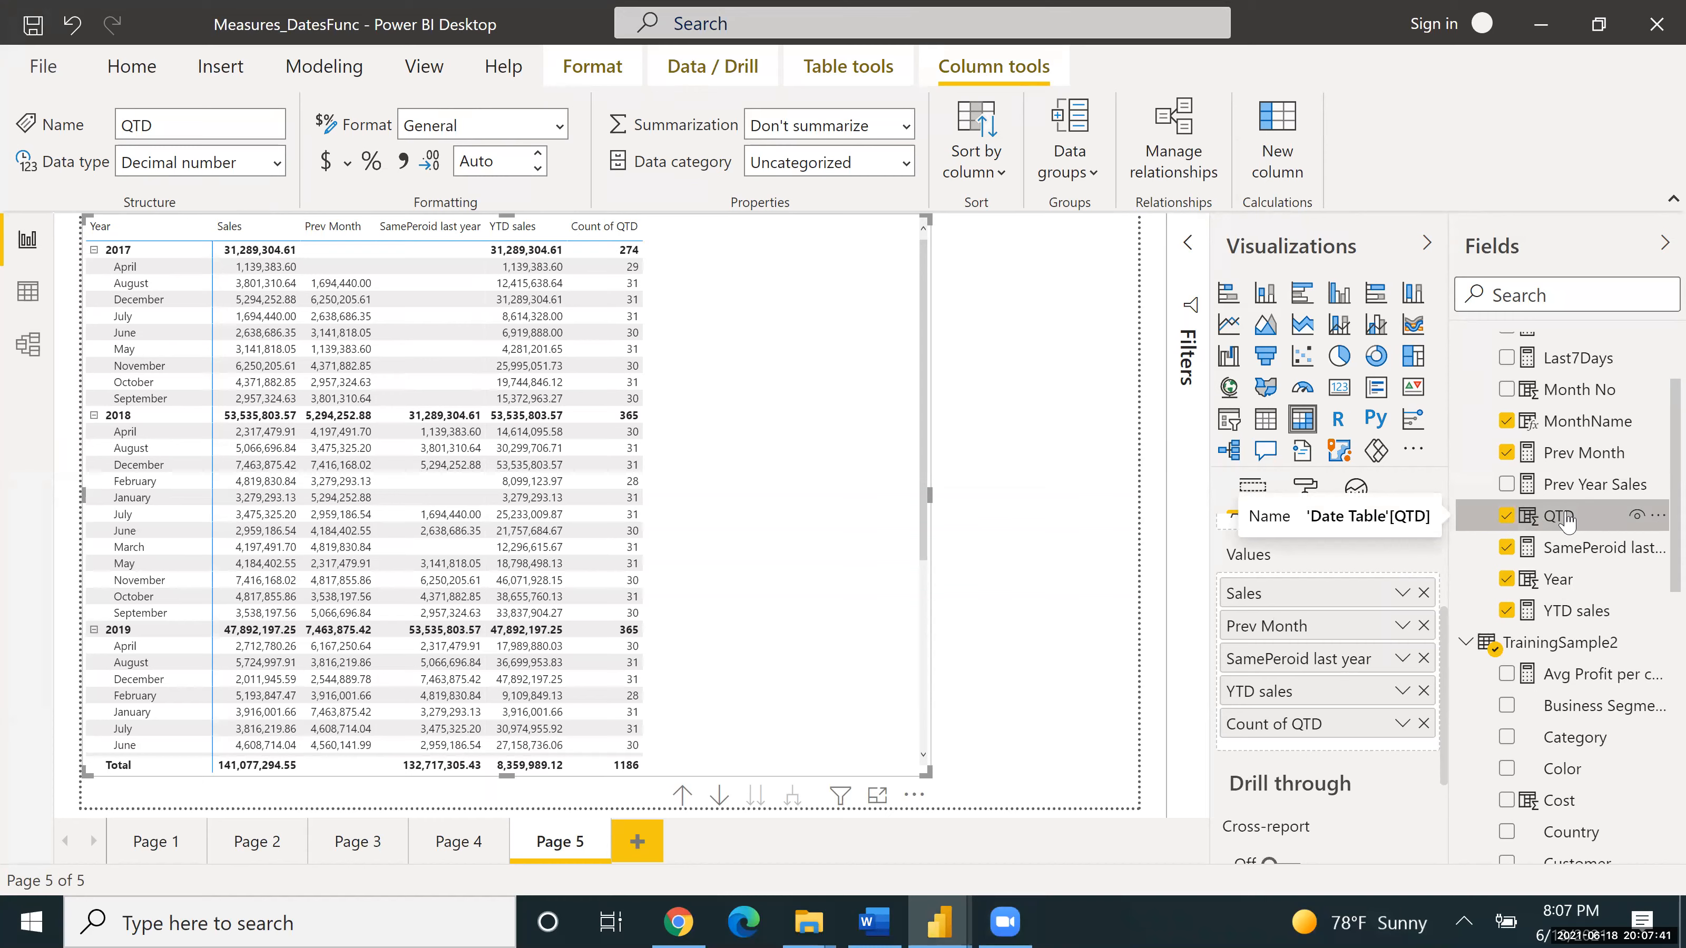
pyautogui.doubleClick(1565, 517)
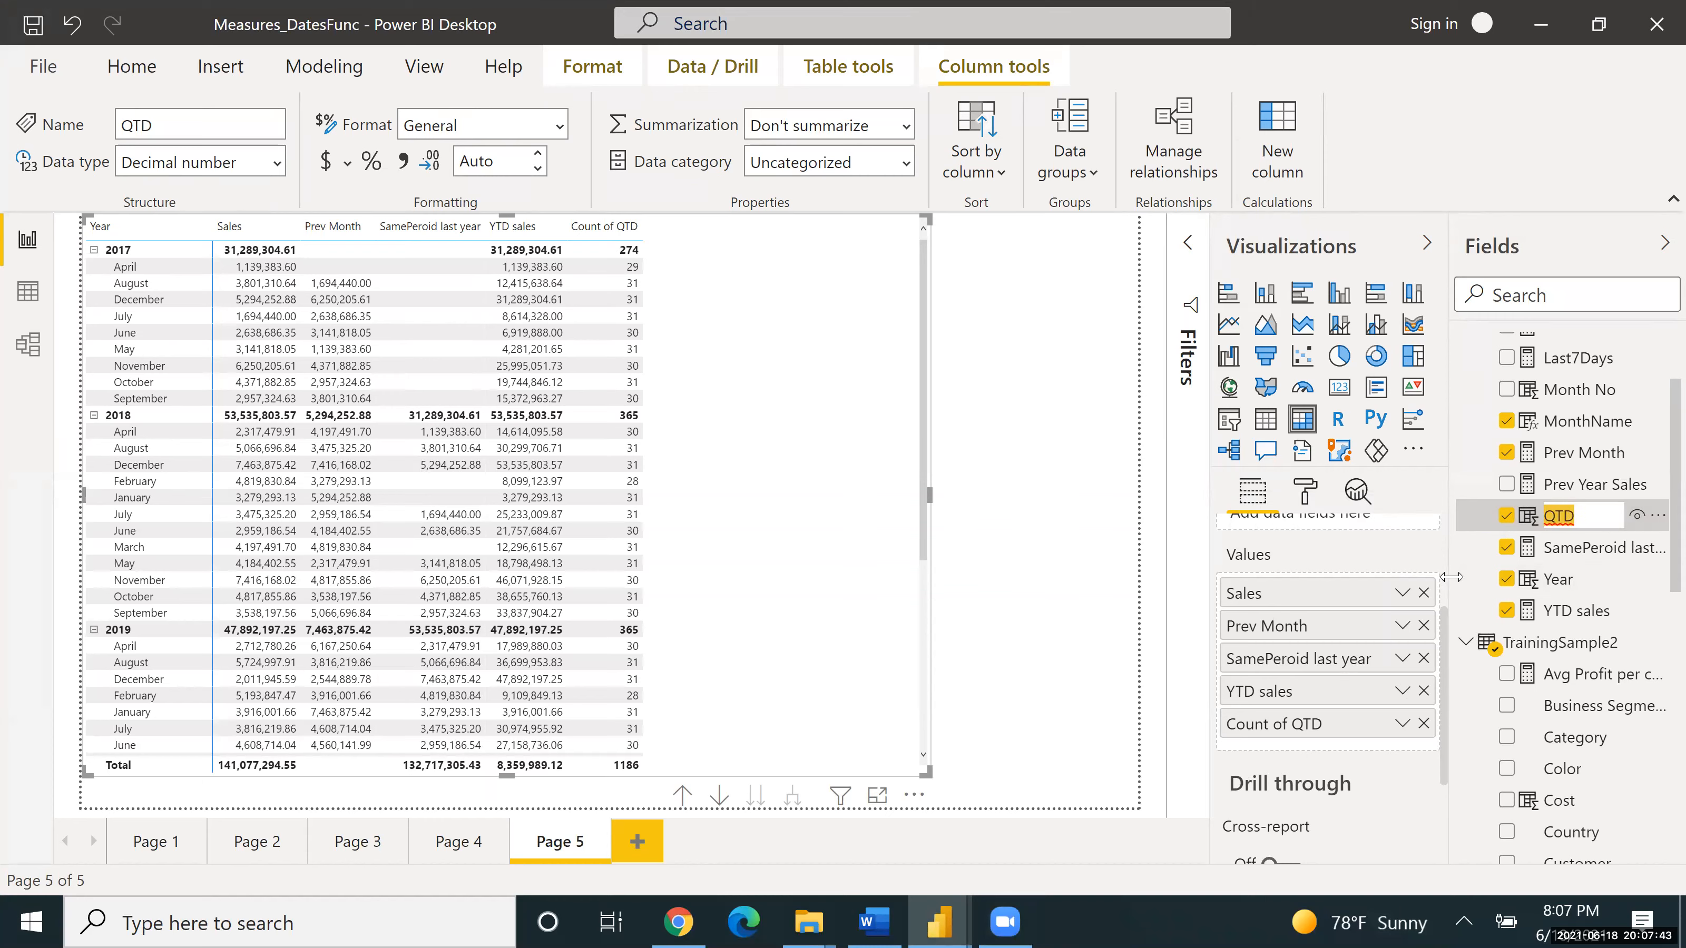
pyautogui.click(1534, 551)
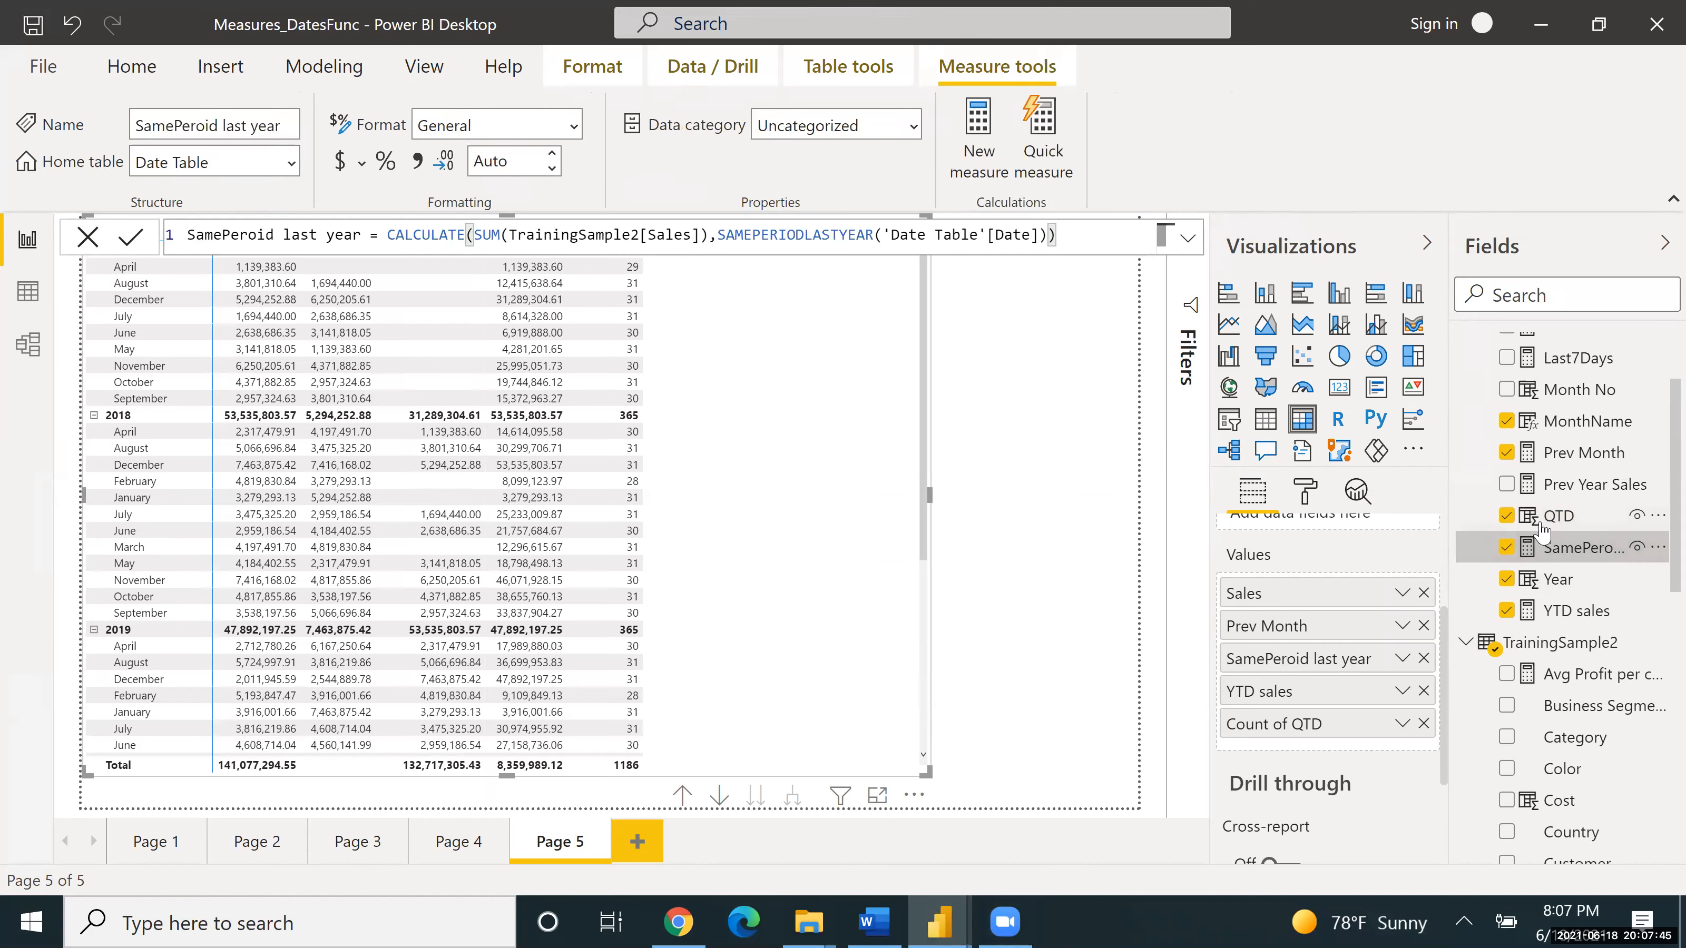
pyautogui.click(1542, 525)
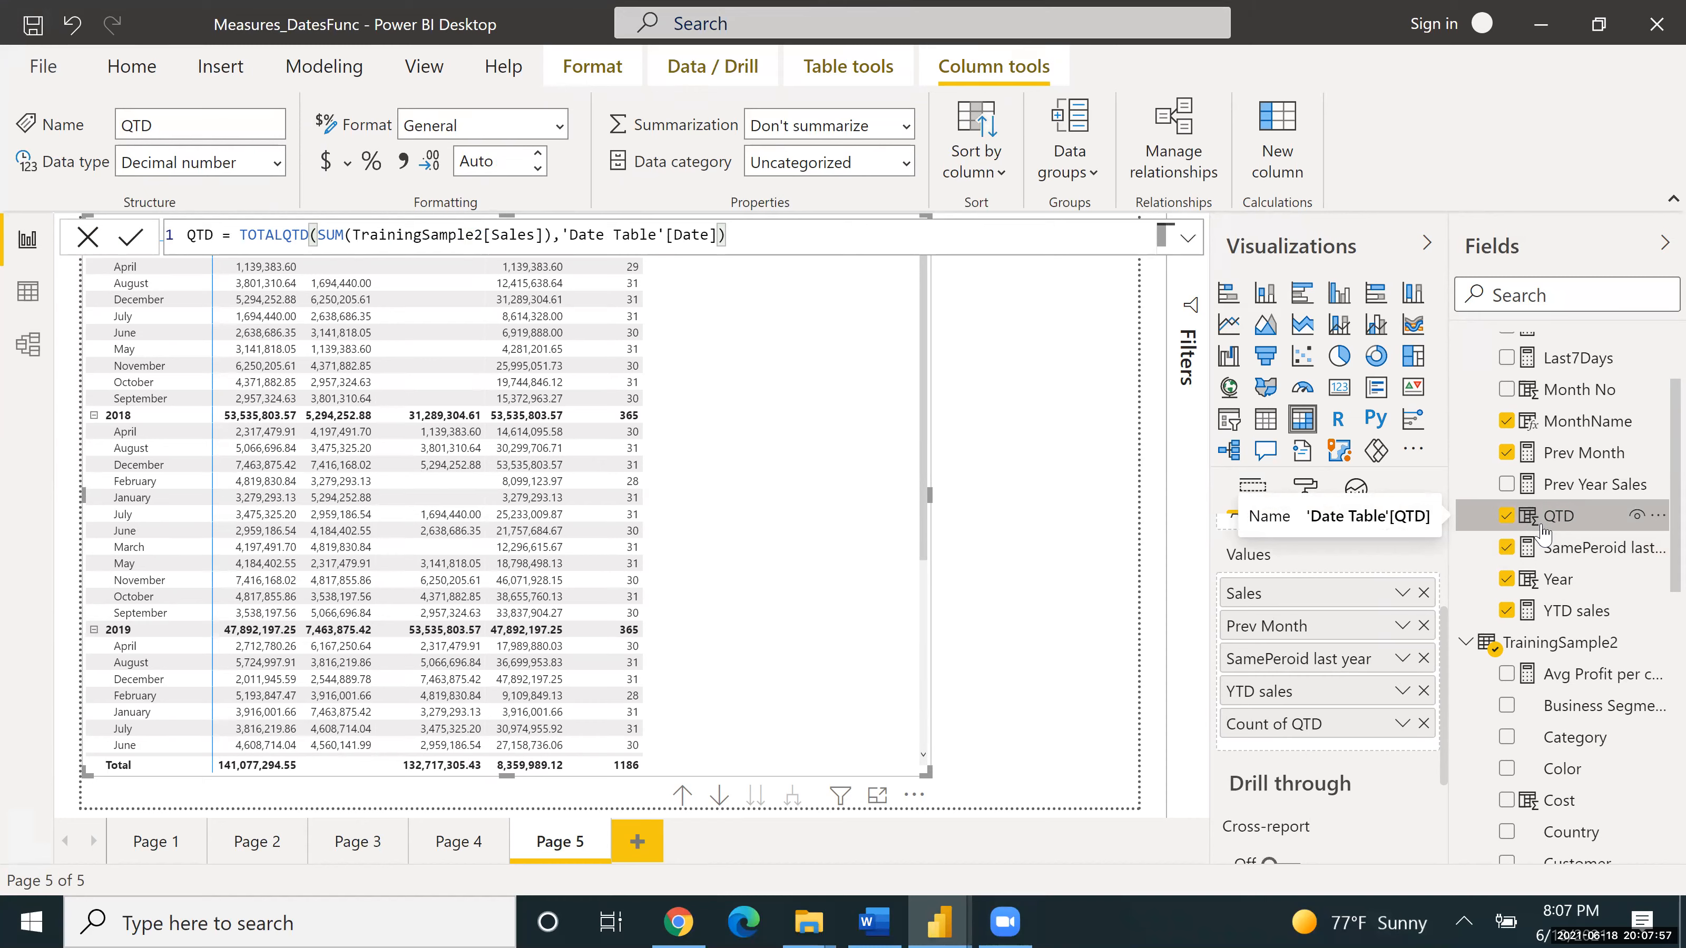
# - Change the aggregation of QTD in the matrix values to Sum
pyautogui.click(1402, 725)
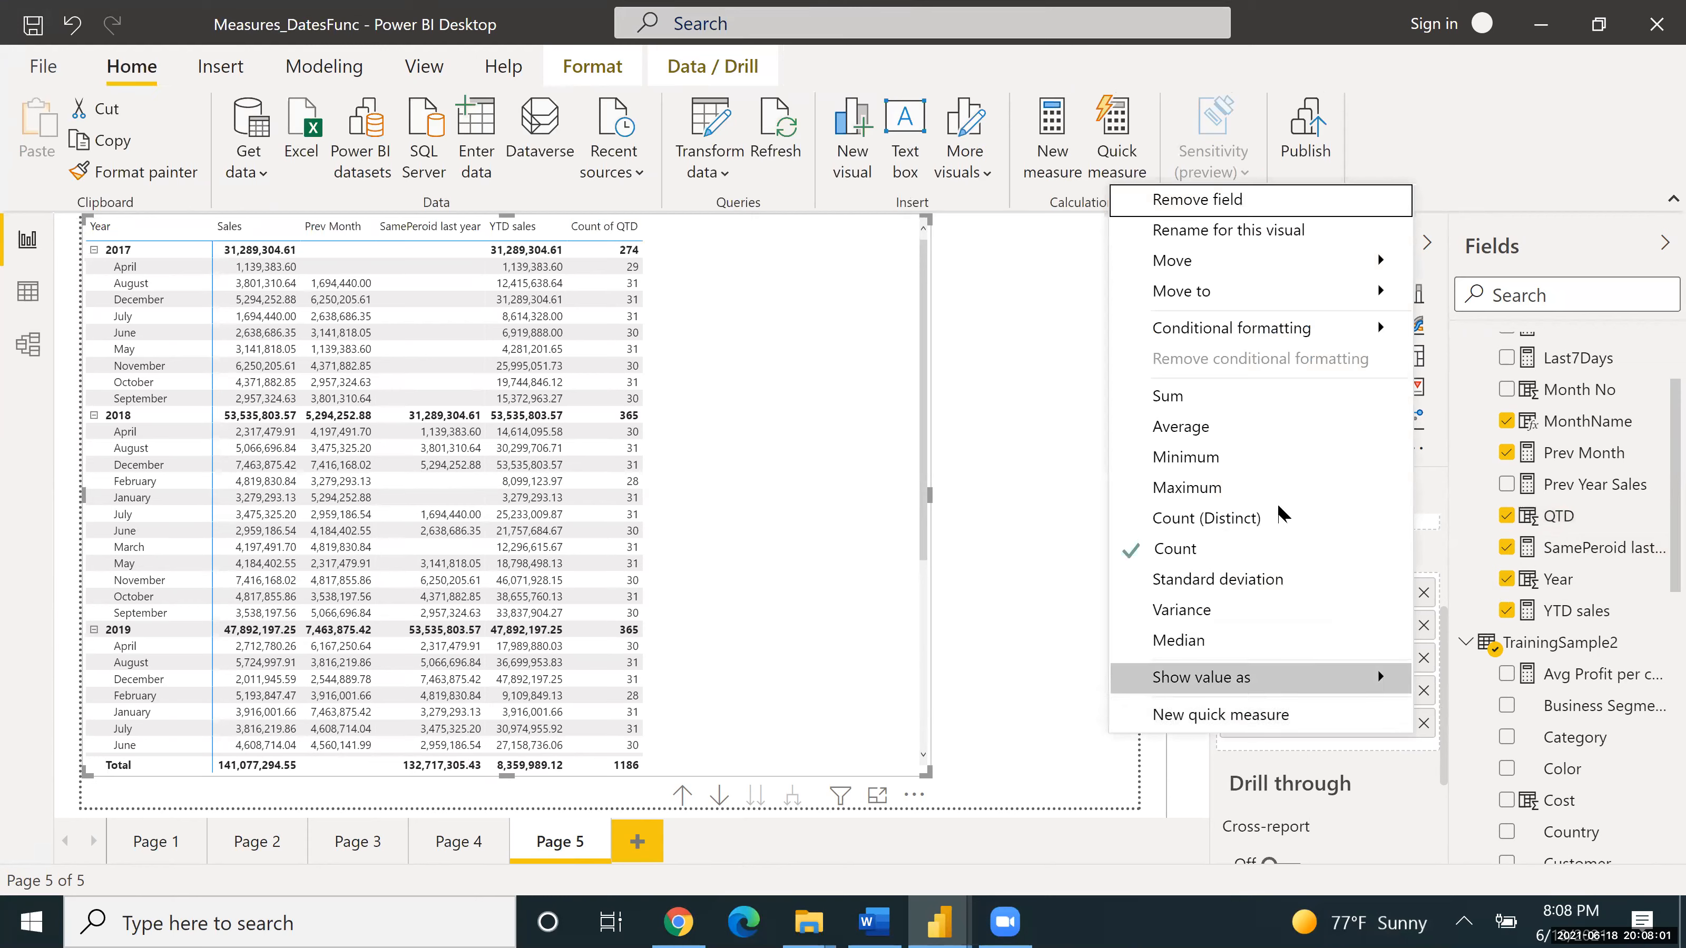
pyautogui.click(1251, 402)
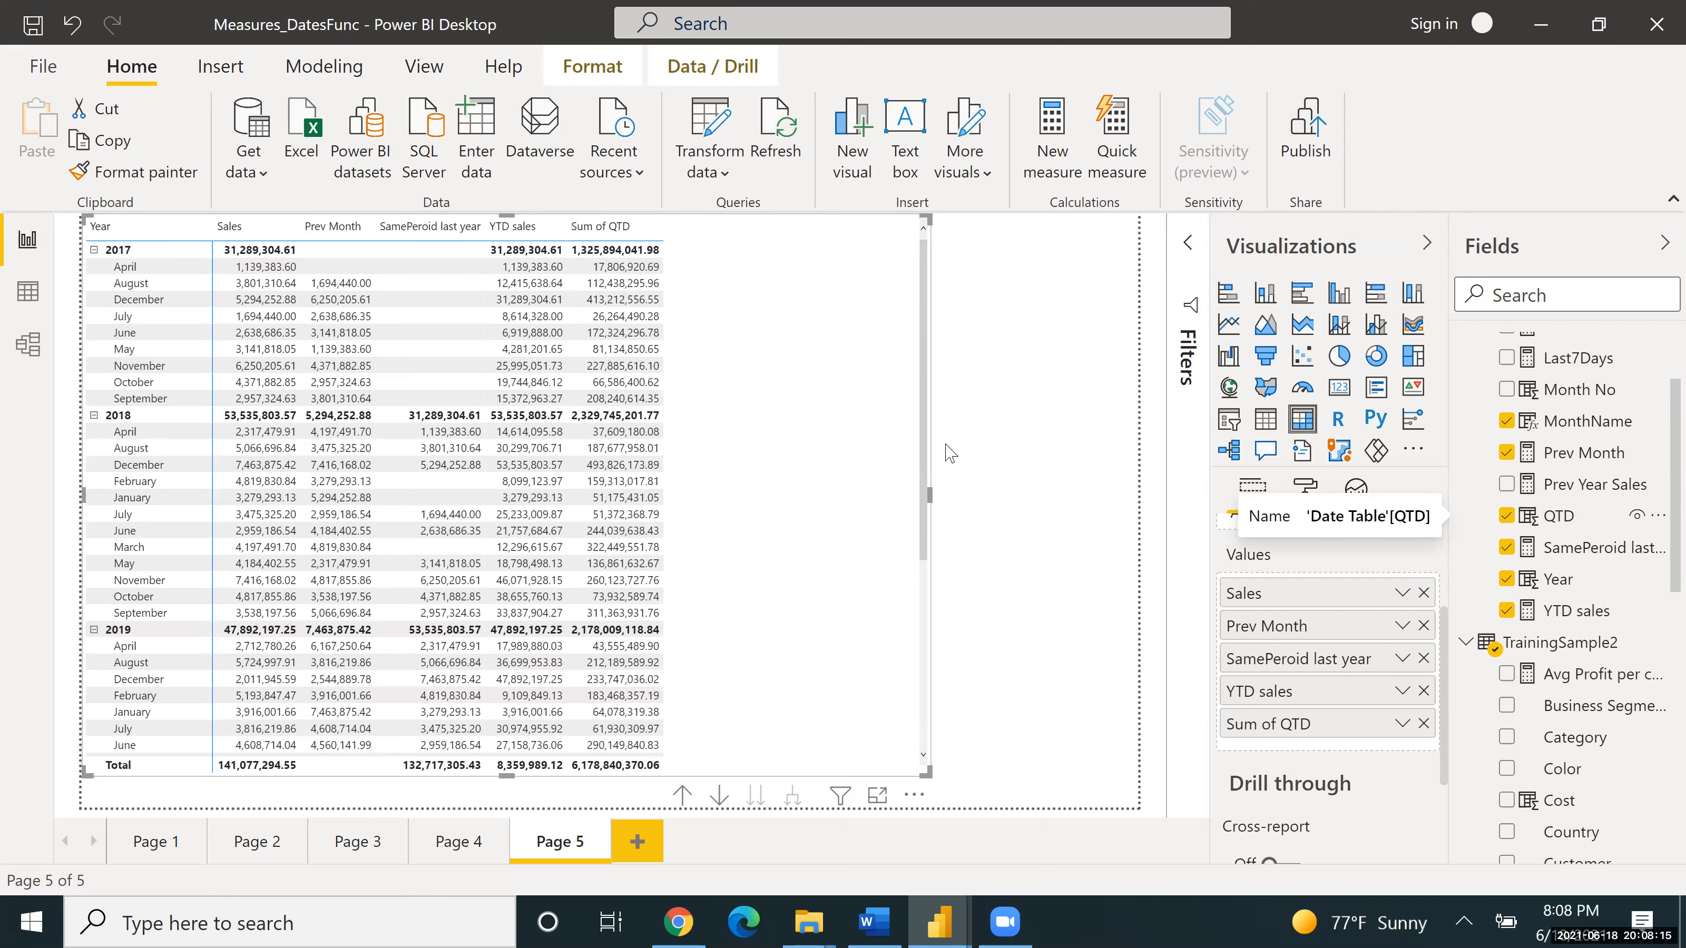
pyautogui.click(1561, 526)
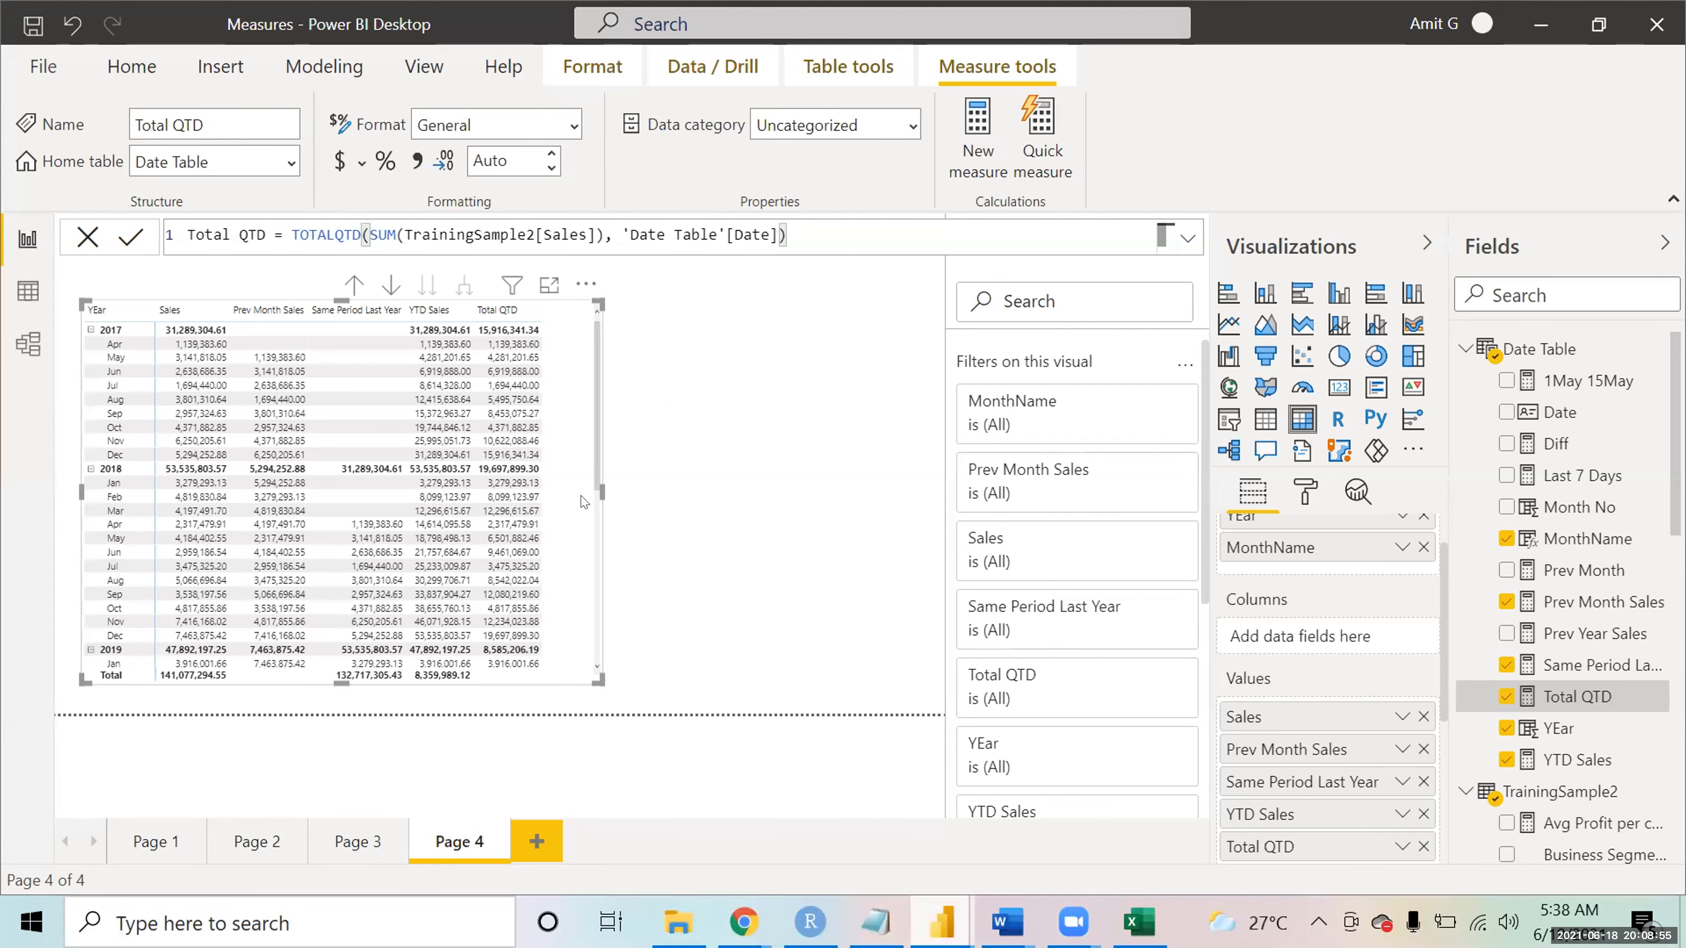
pyautogui.click(749, 601)
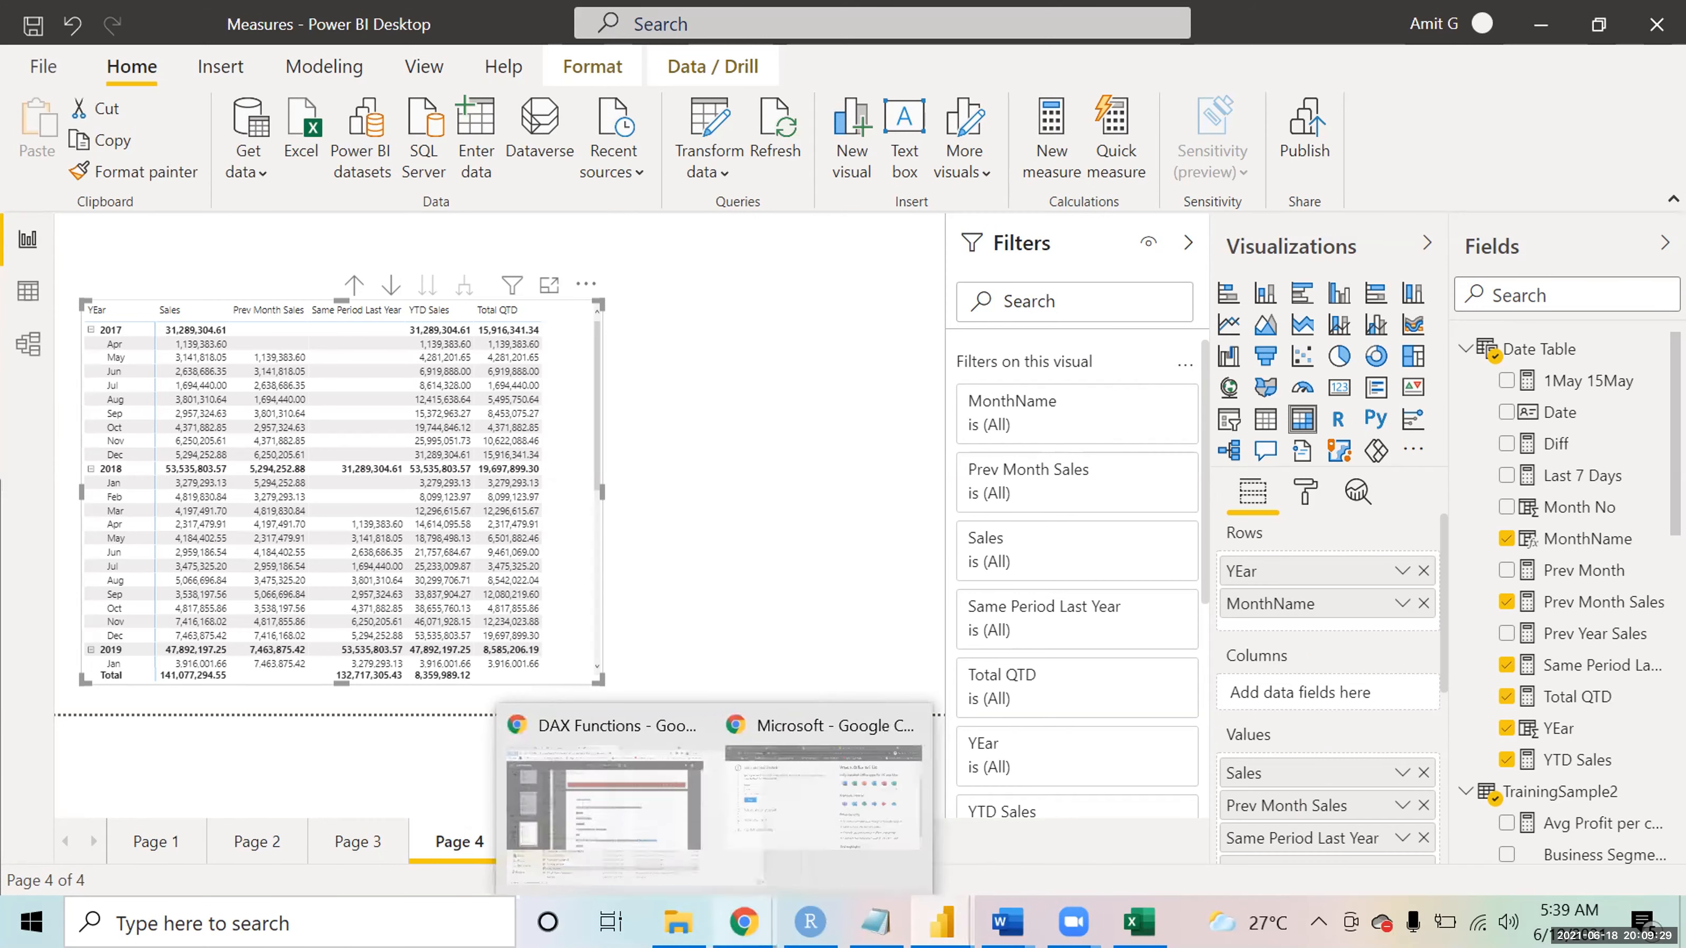
# - Switch to the key points note in Notepad and add "Iterator Functions" and "they end with X" below the link
pyautogui.click(875, 923)
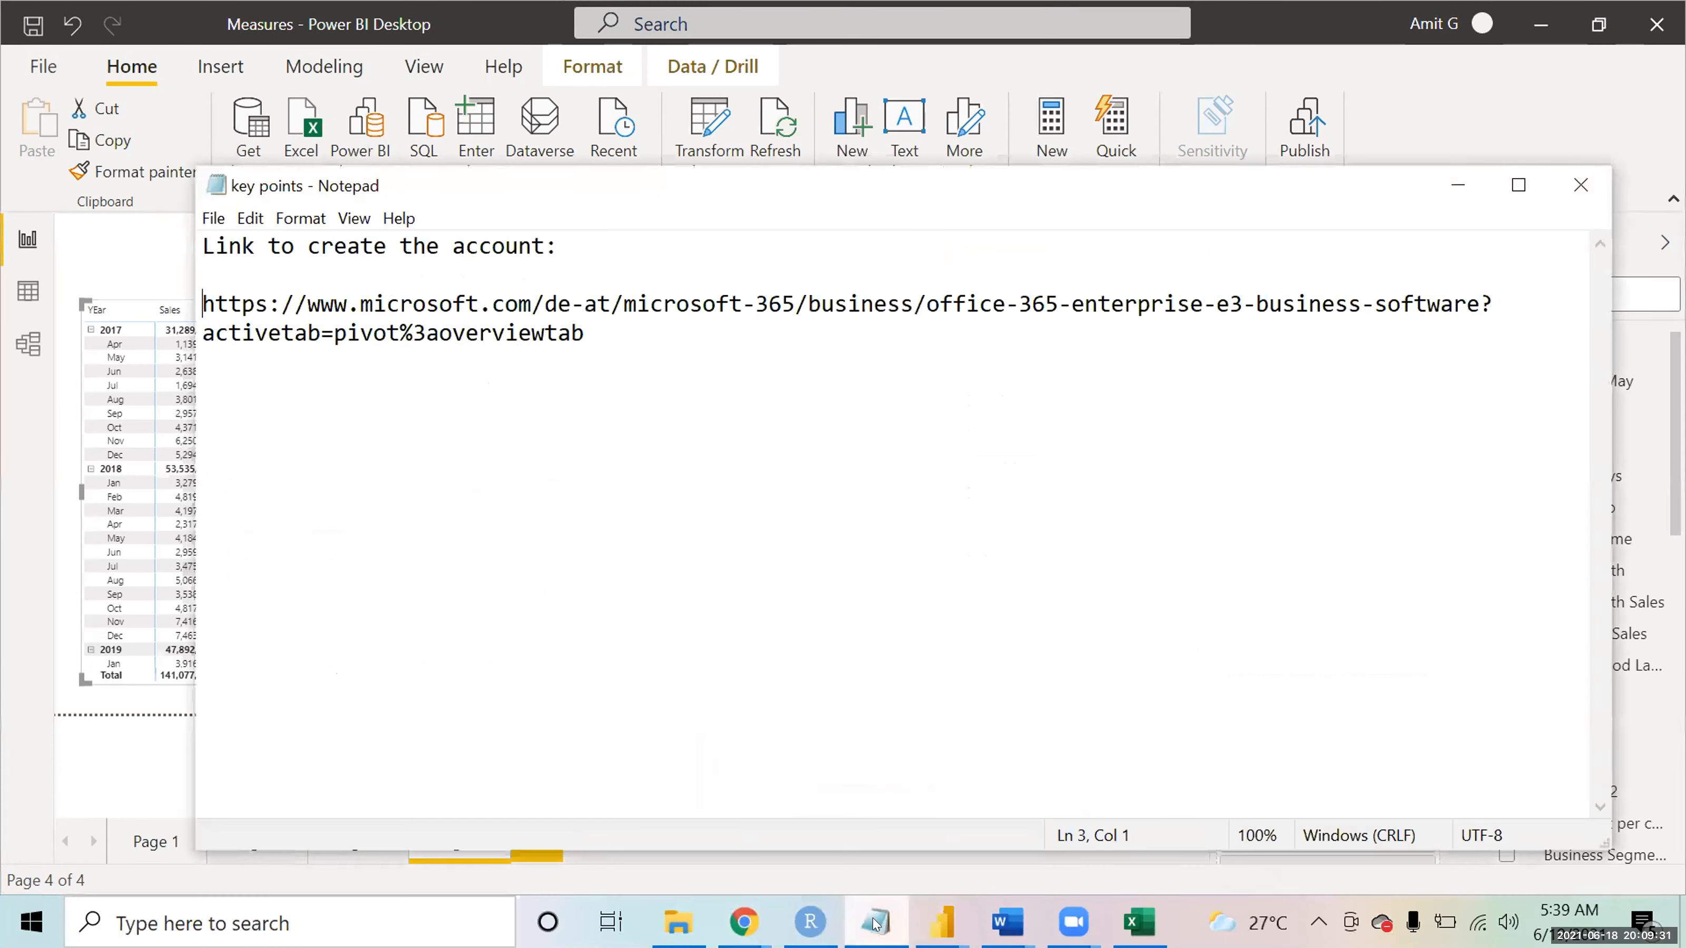
pyautogui.click(634, 350)
pyautogui.press('Return')
pyautogui.press('Return')
pyautogui.press('Return')
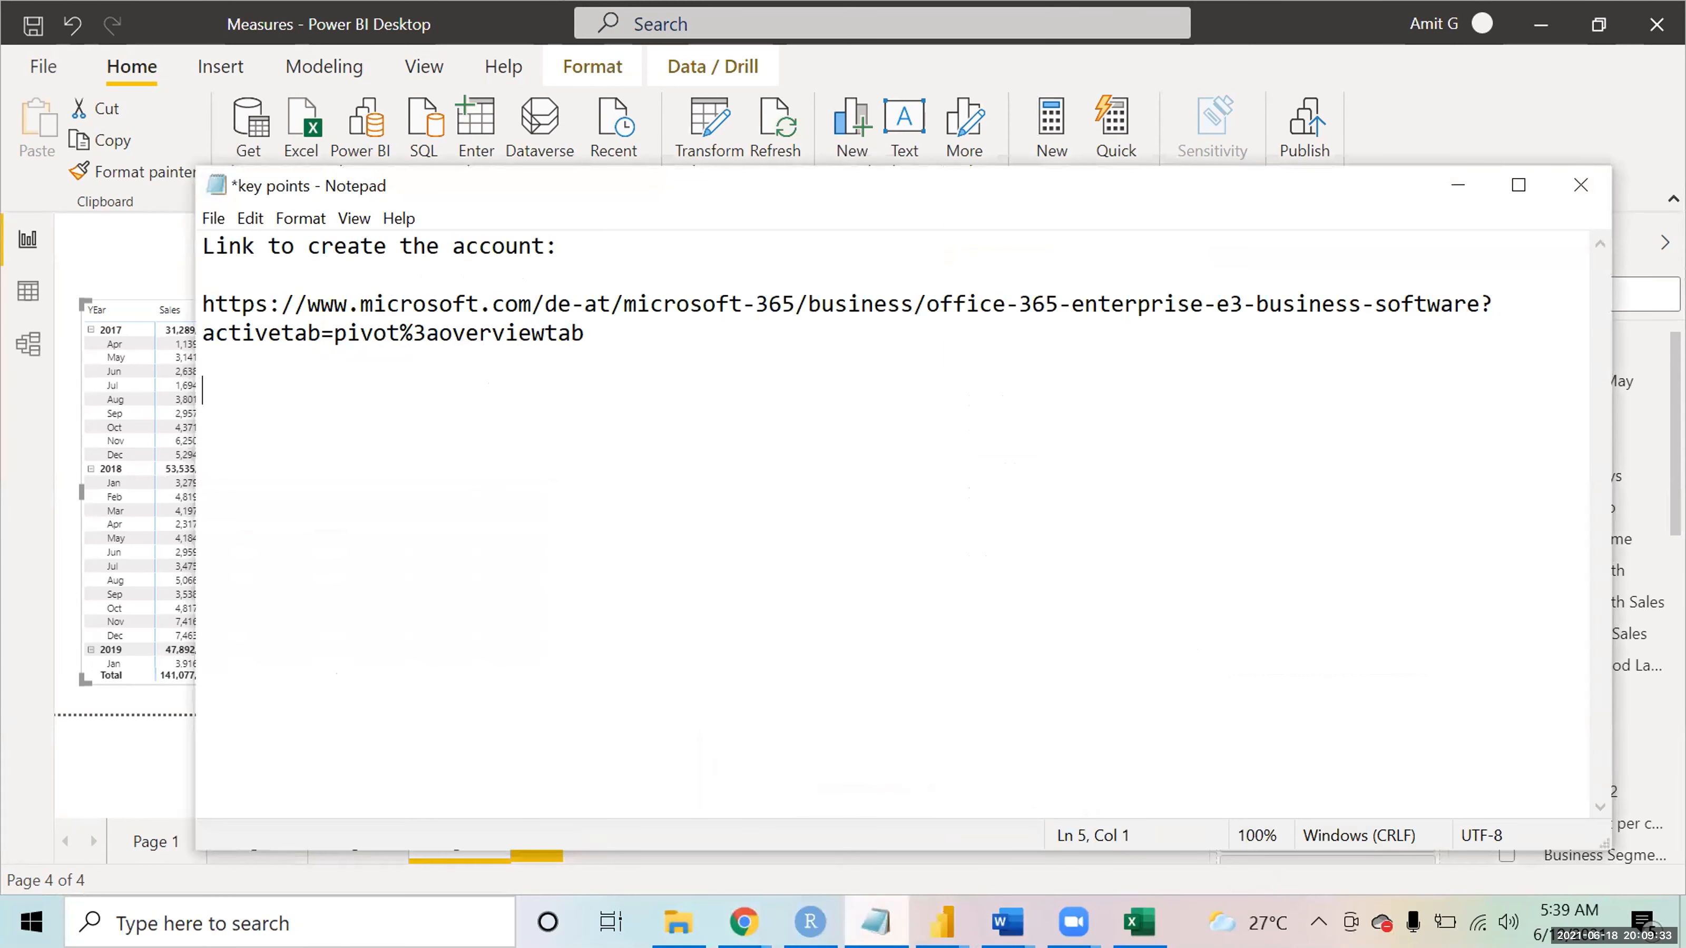
pyautogui.write('I')
pyautogui.press('BackSpace')
pyautogui.write('Iterator Functions')
pyautogui.press('Return')
pyautogui.write('they end with X')
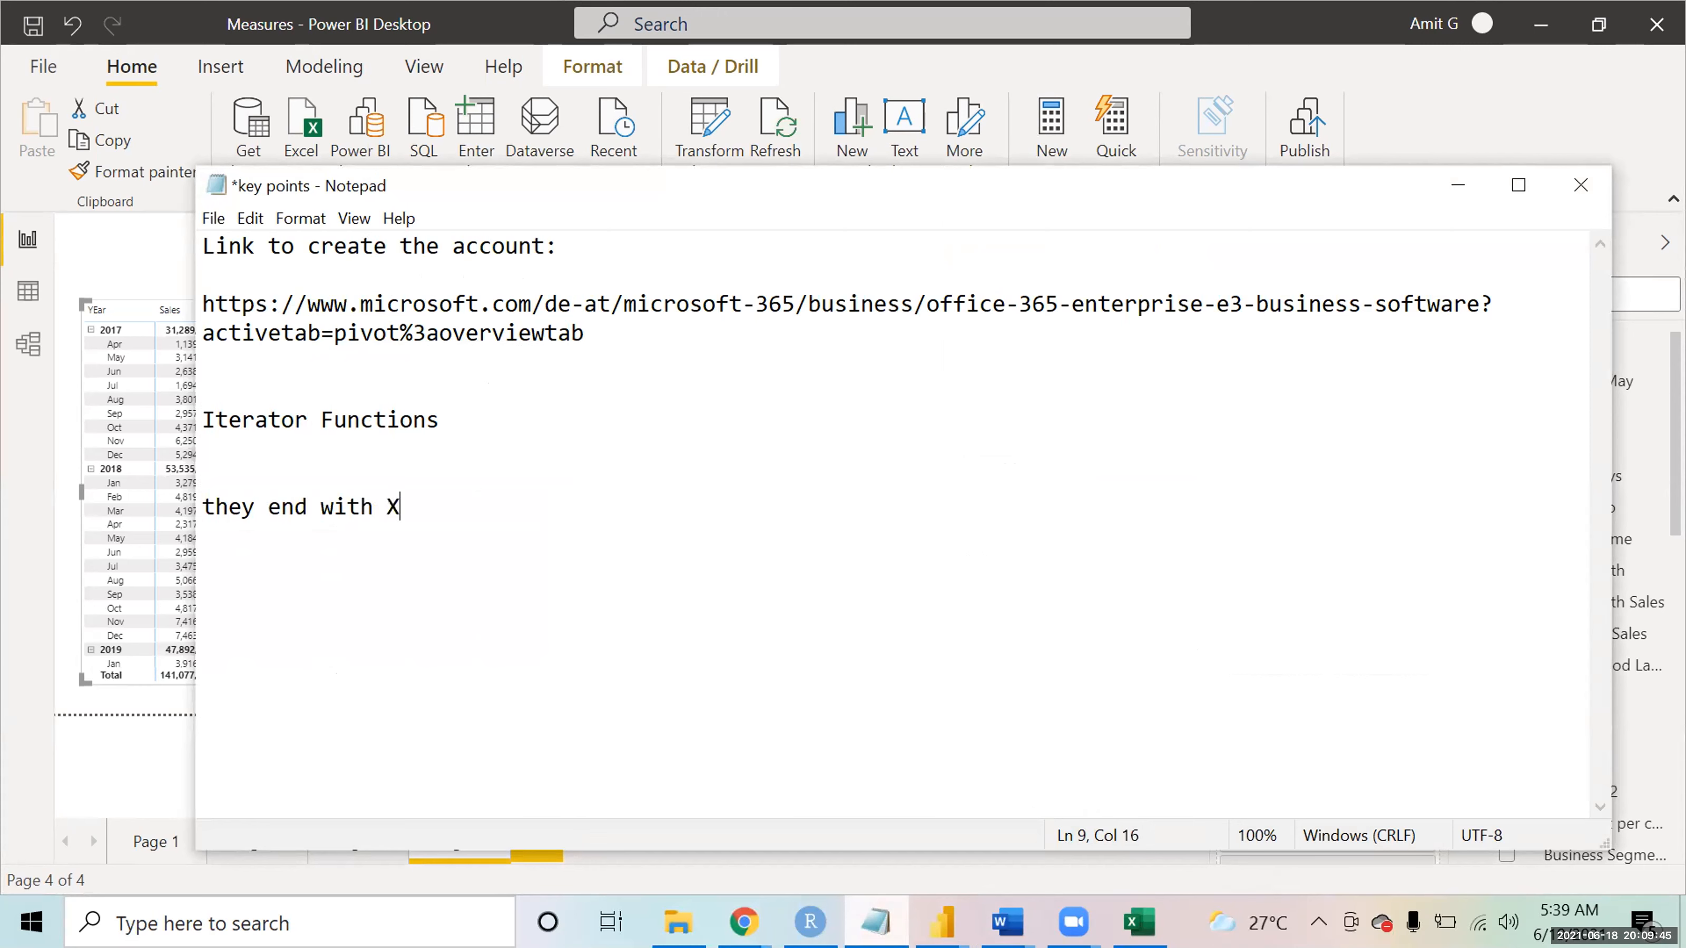
# - List sumX, maxx, minx and averagex on separate lines below "they end with X"
pyautogui.press('Left')
pyautogui.press('Left')
pyautogui.press('Left')
pyautogui.press('Left')
pyautogui.press('Left')
pyautogui.press('Left')
pyautogui.press('Left')
pyautogui.press('Left')
pyautogui.press('Left')
pyautogui.press('Left')
pyautogui.press('Left')
pyautogui.press('Left')
pyautogui.press('Left')
pyautogui.press('Left')
pyautogui.press('Left')
pyautogui.click(606, 478)
pyautogui.click(503, 492)
pyautogui.press('Return')
pyautogui.press('Return')
pyautogui.write('sumX')
pyautogui.press('Return')
pyautogui.write('maxx')
pyautogui.press('Return')
pyautogui.write('minx')
pyautogui.press('Return')
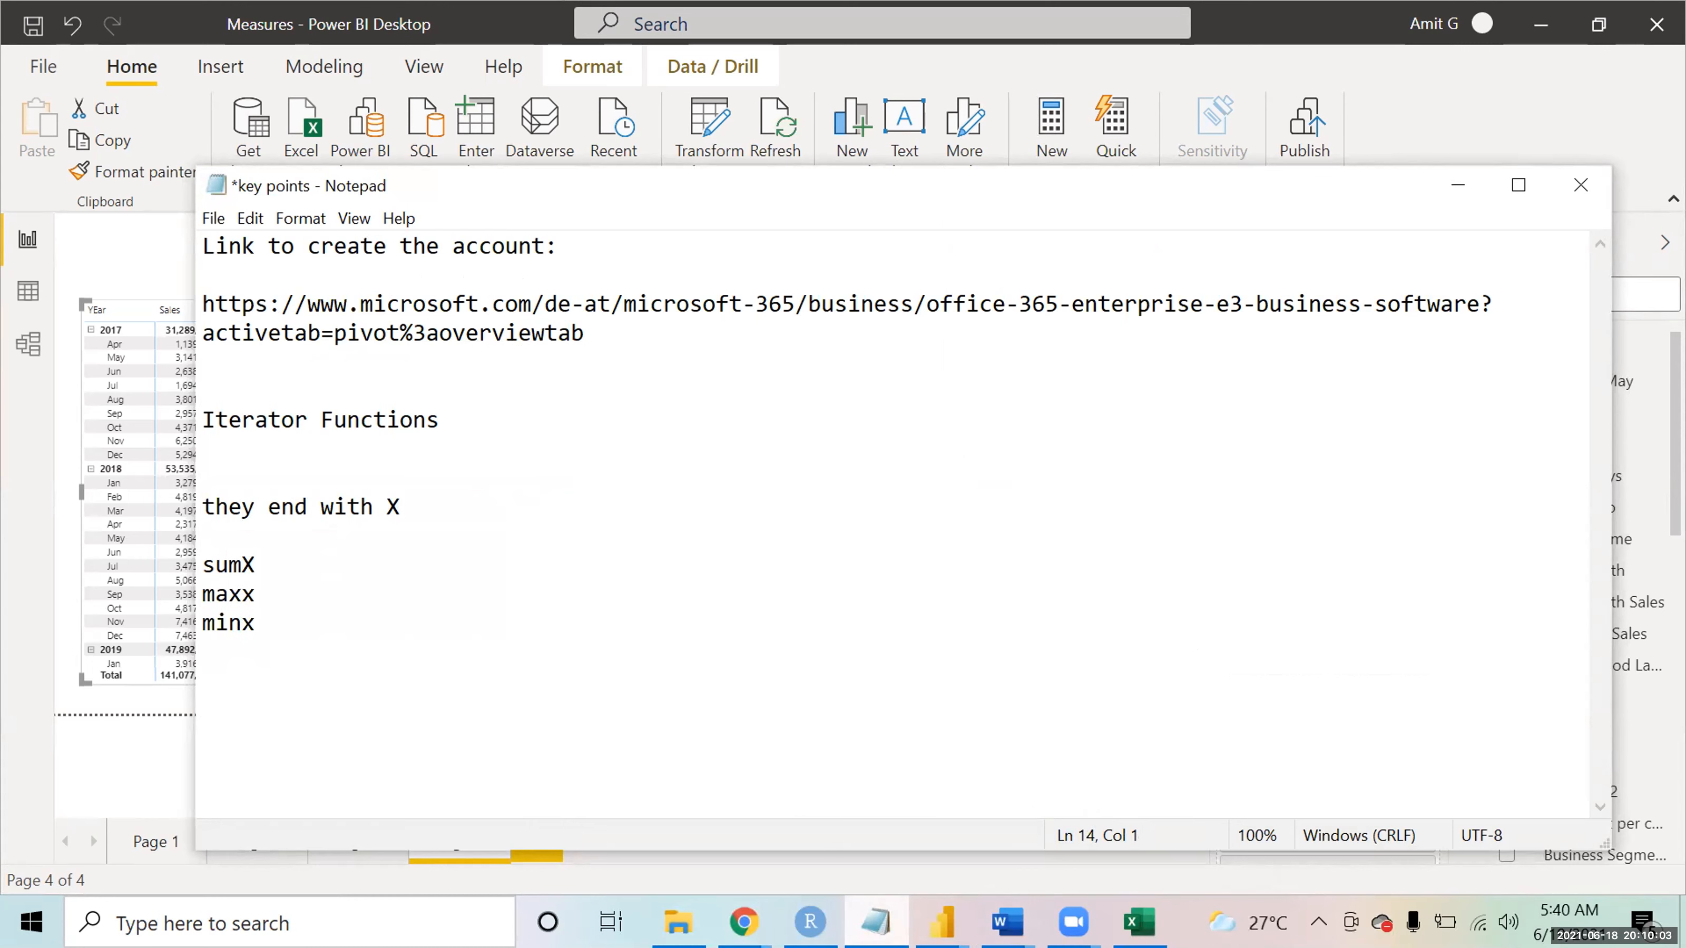
pyautogui.write('averagex')
# - Annotate the sumX line with "- They give you the capability to make the calculation s well..."
pyautogui.press('Up')
pyautogui.press('Up')
pyautogui.press('Up')
pyautogui.press('Up')
pyautogui.press('Down')
pyautogui.press('Down')
pyautogui.press('Down')
pyautogui.press('Down')
pyautogui.press('Up')
pyautogui.press('Up')
pyautogui.press('Up')
pyautogui.press('Up')
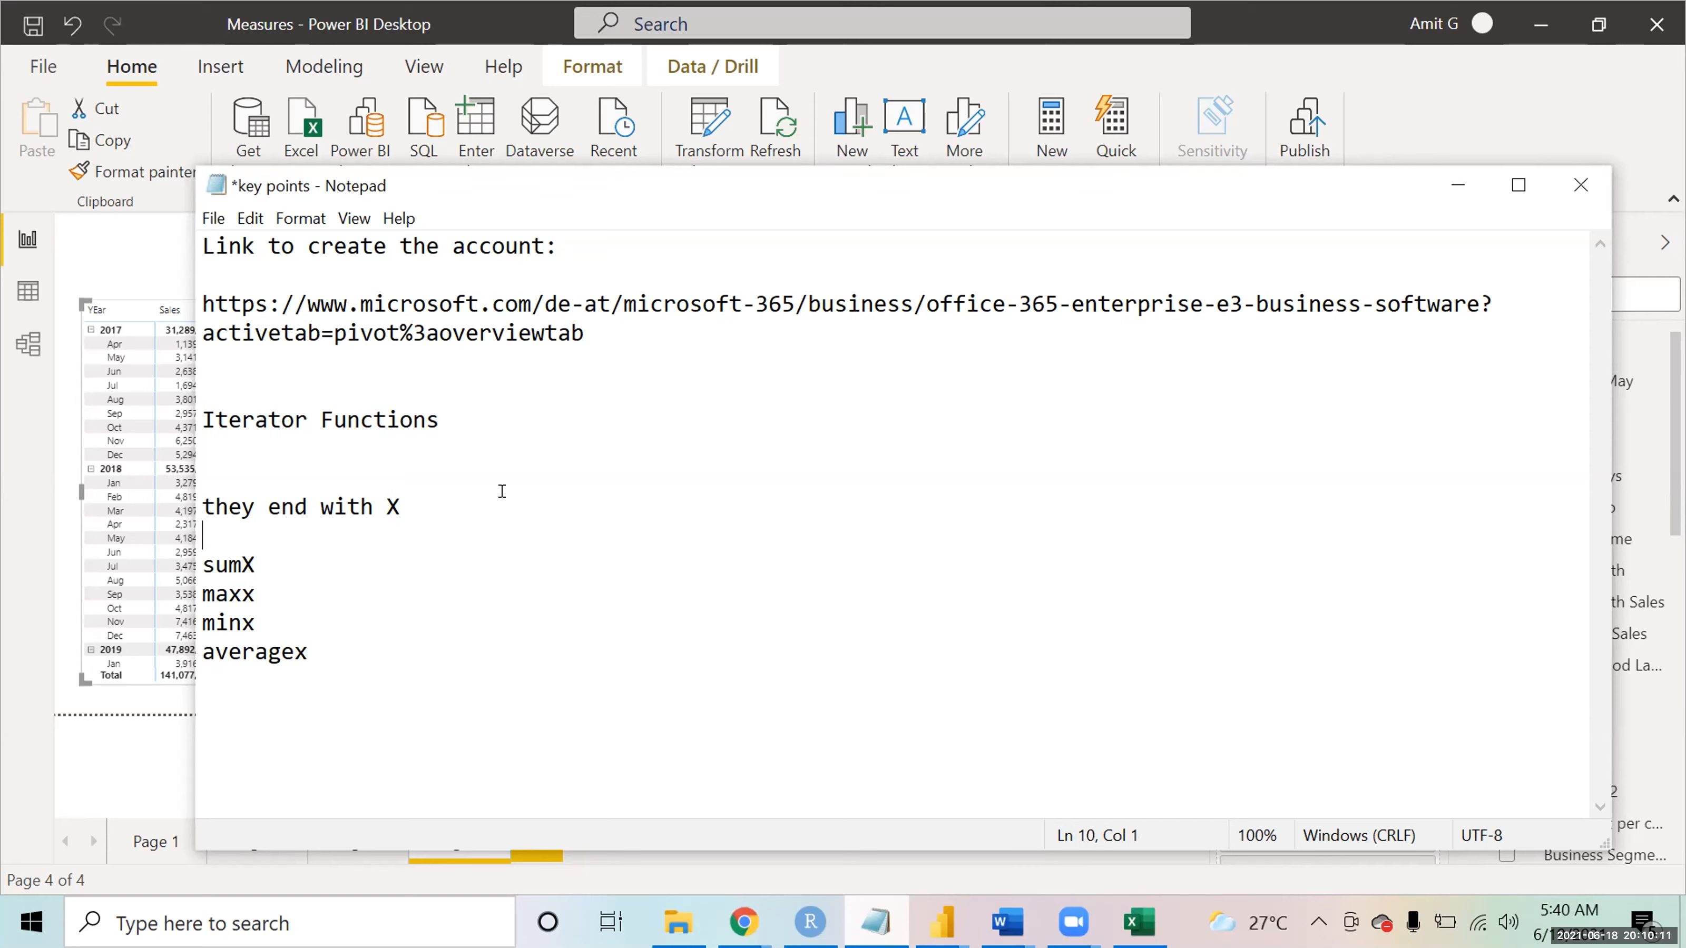
pyautogui.press('Down')
pyautogui.press('Down')
pyautogui.press('Up')
pyautogui.press('Right')
pyautogui.press('Right')
pyautogui.press('Right')
pyautogui.press('Right')
pyautogui.write('- They give you ')
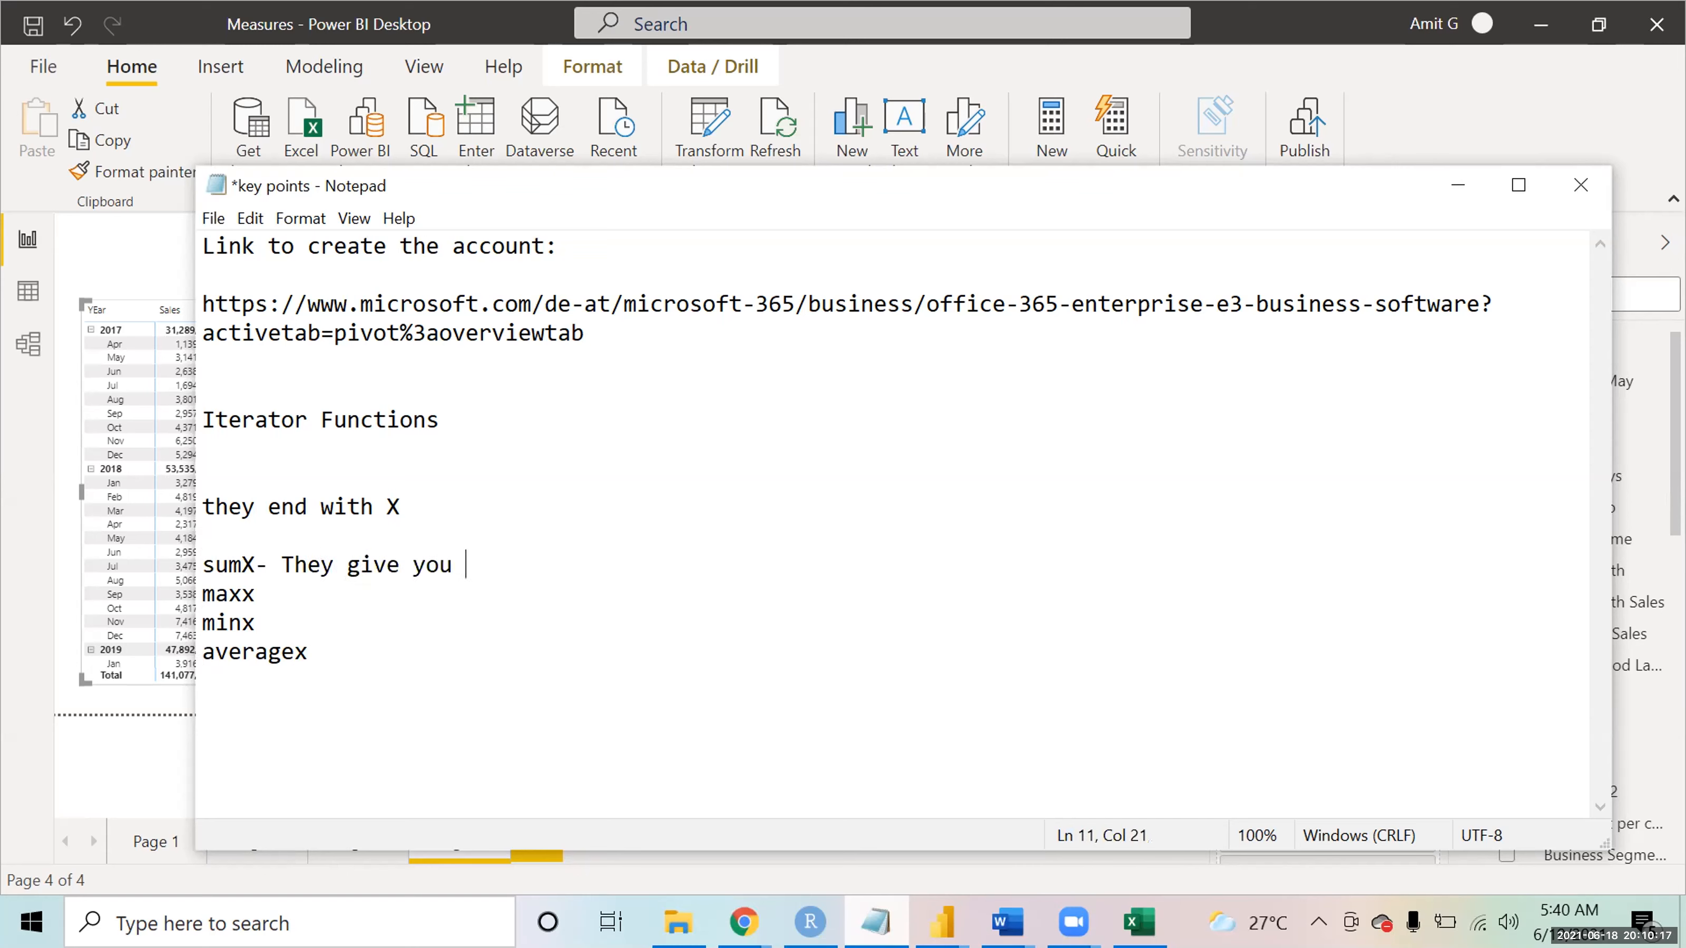
pyautogui.write('the capab')
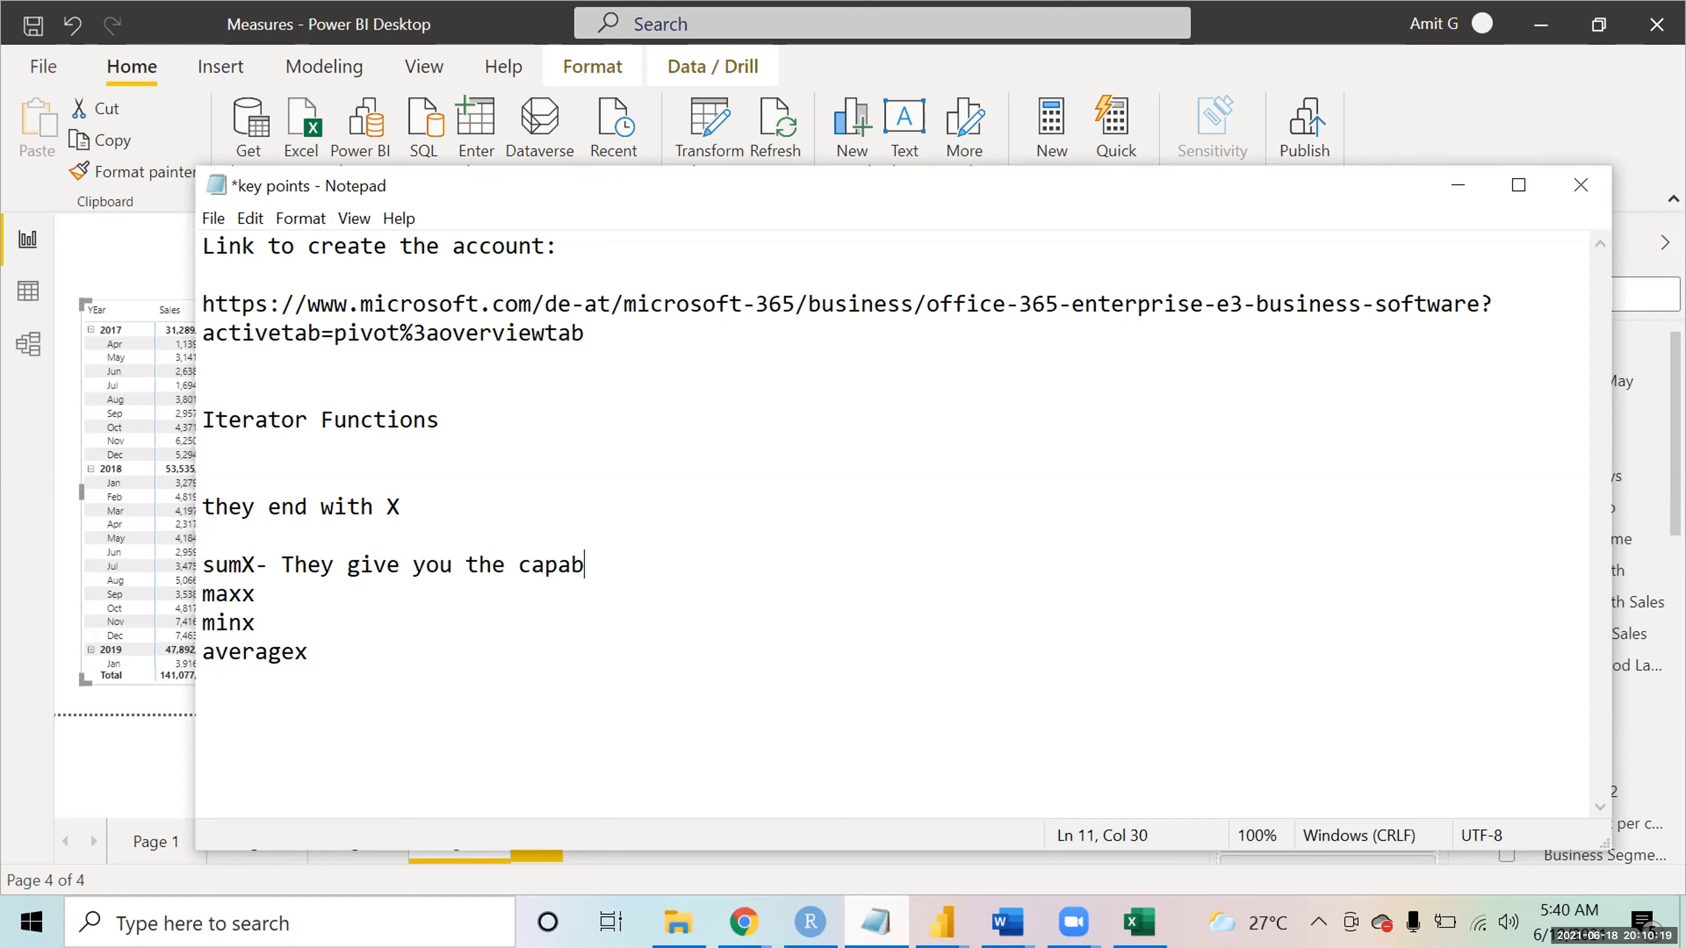
pyautogui.write('ility to make ')
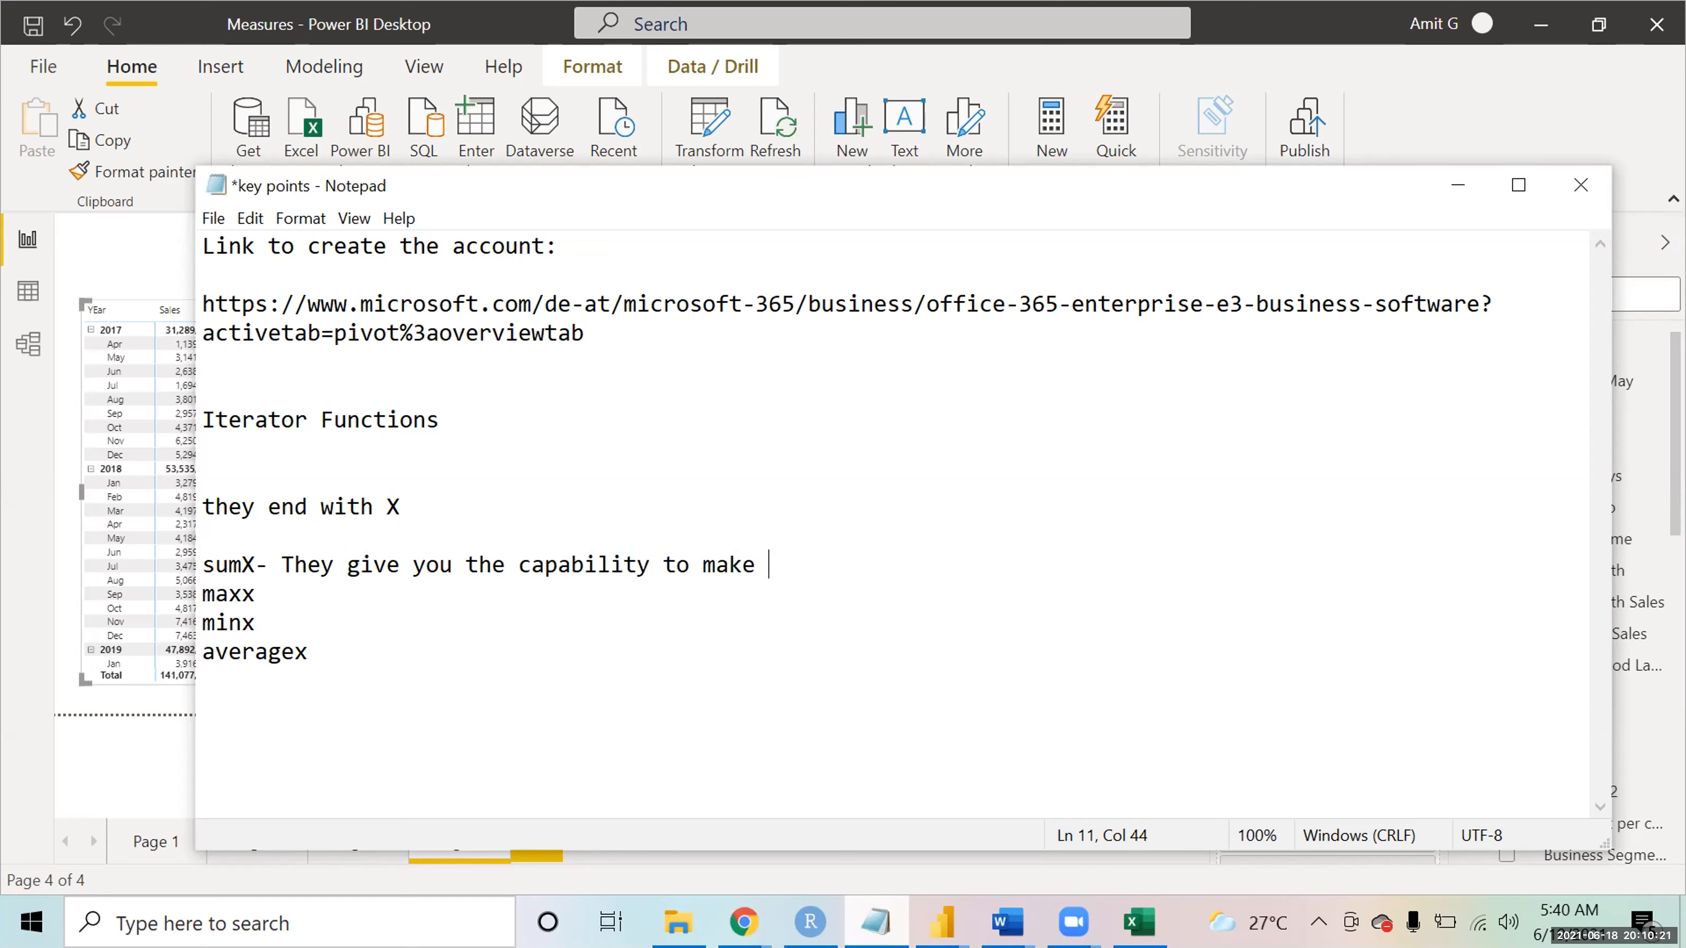
pyautogui.write('the calculation s well...')
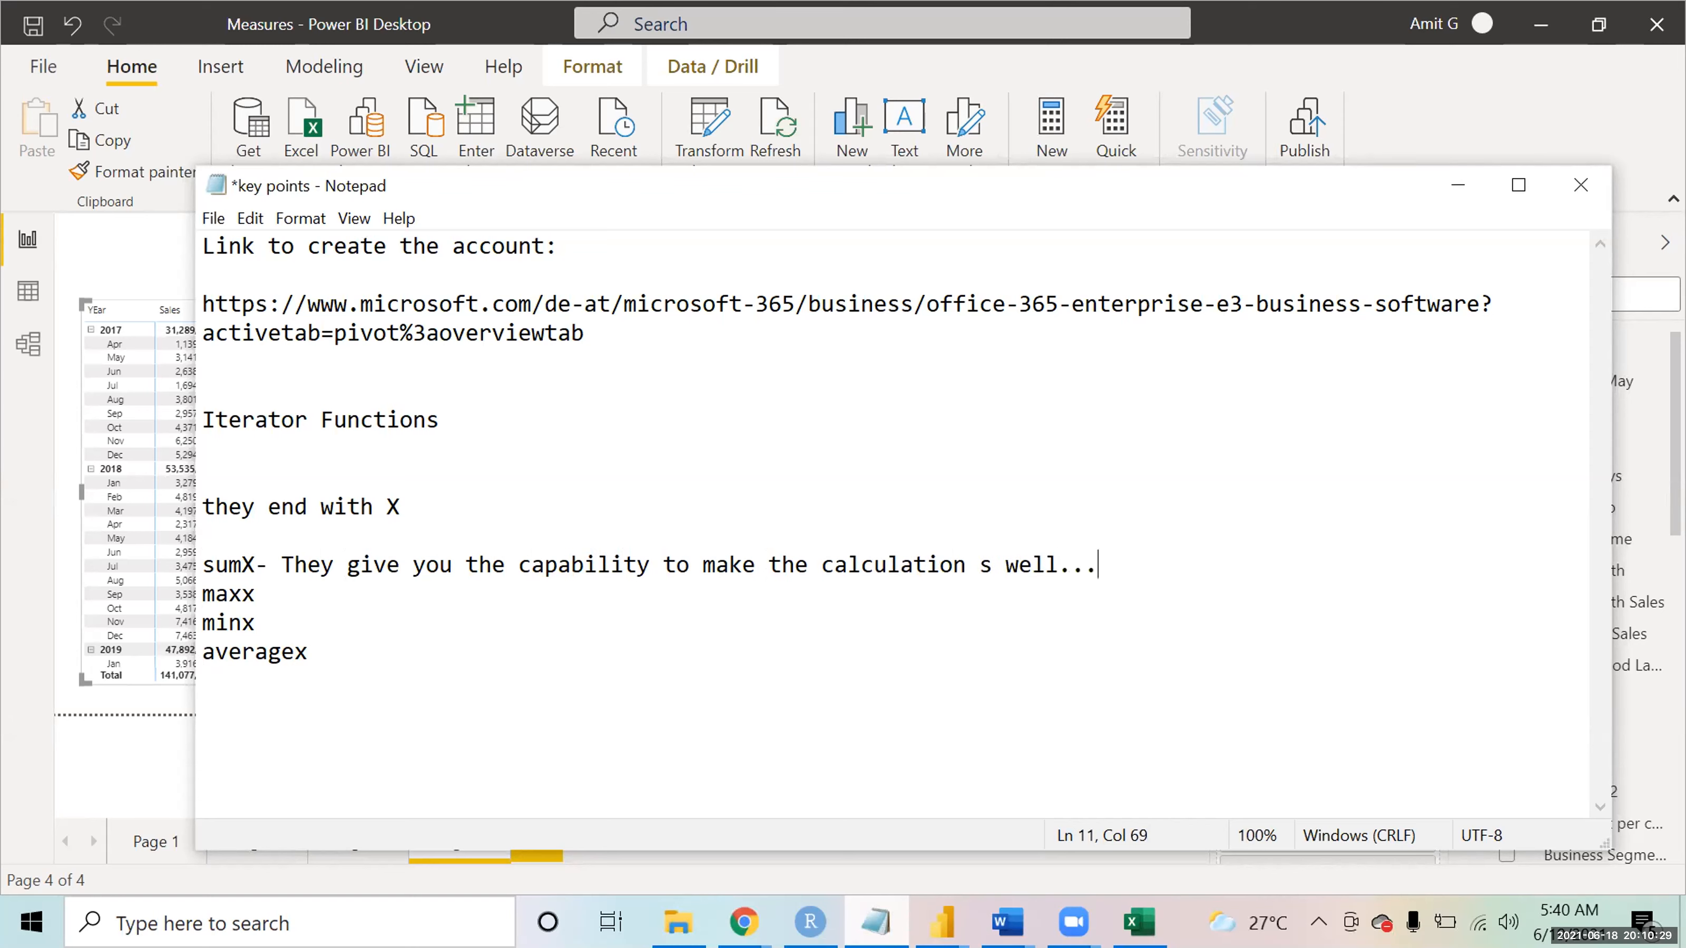
# - Correct "s well" to "as well" in the sumX annotation
pyautogui.press('Left')
pyautogui.press('Left')
pyautogui.press('Left')
pyautogui.press('Left')
pyautogui.press('Left')
pyautogui.press('Left')
pyautogui.press('Left')
pyautogui.press('Left')
pyautogui.press('Left')
pyautogui.write('a')
pyautogui.press('Down')
pyautogui.press('Down')
pyautogui.press('Down')
pyautogui.press('Up')
pyautogui.press('Up')
# - Switch to Power BI Desktop and create a measure SumX = SUM(TrainingSample2[Sales])
pyautogui.hotkey('alt', 'Tab')
pyautogui.click(835, 553)
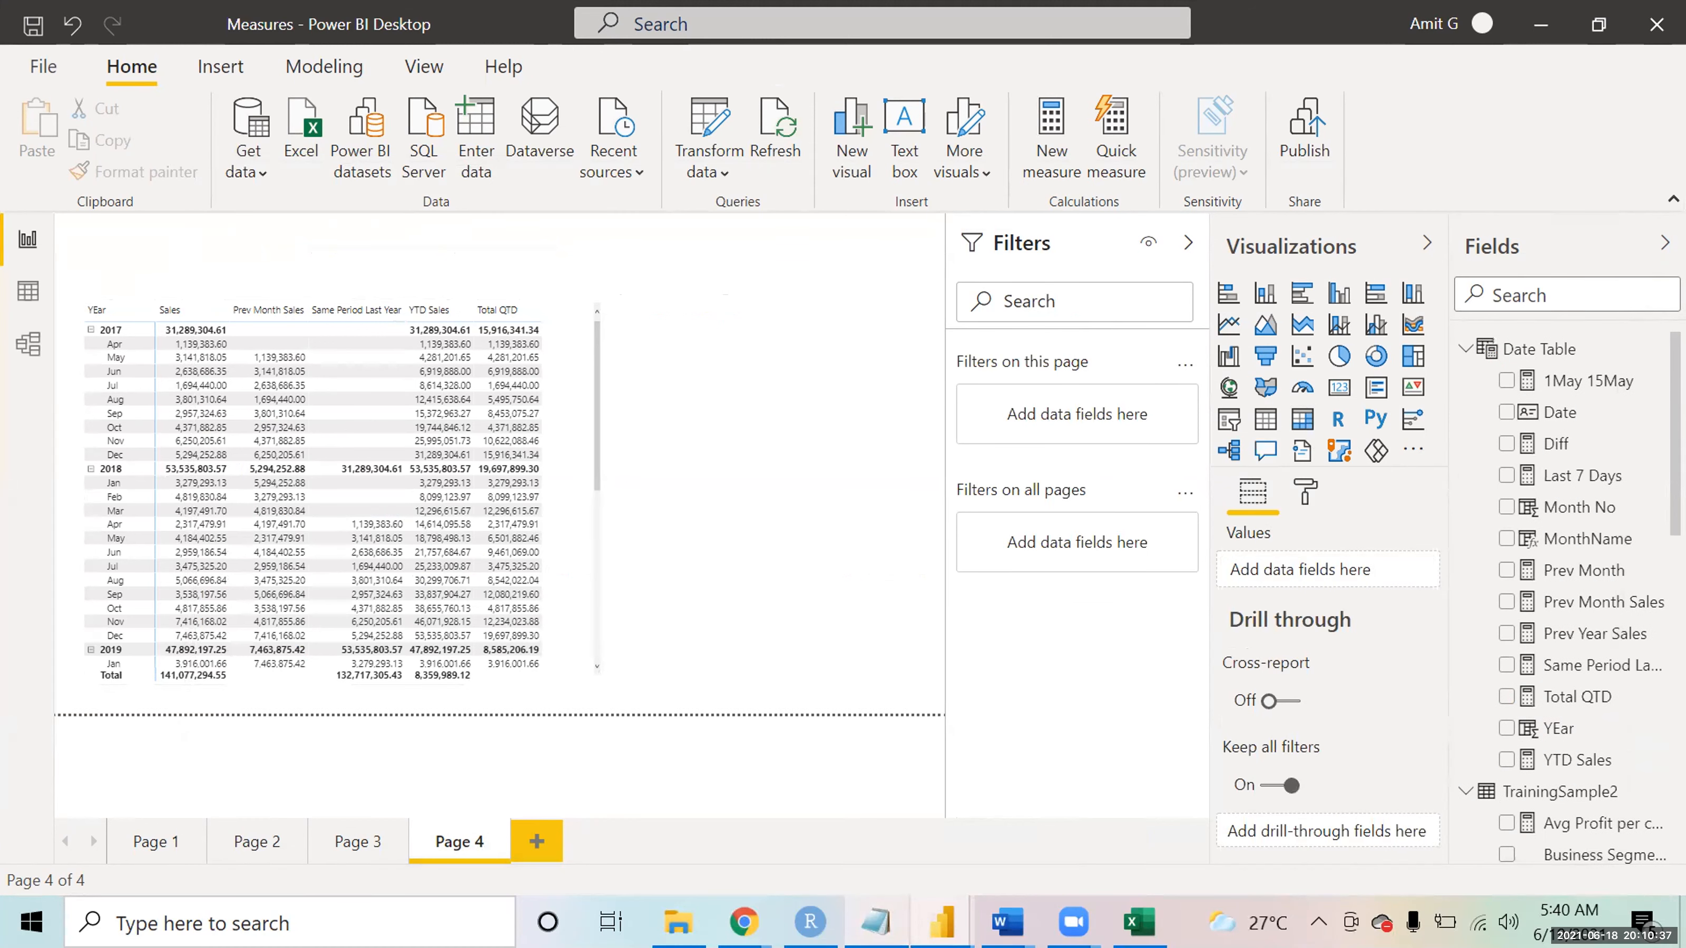
pyautogui.click(1054, 161)
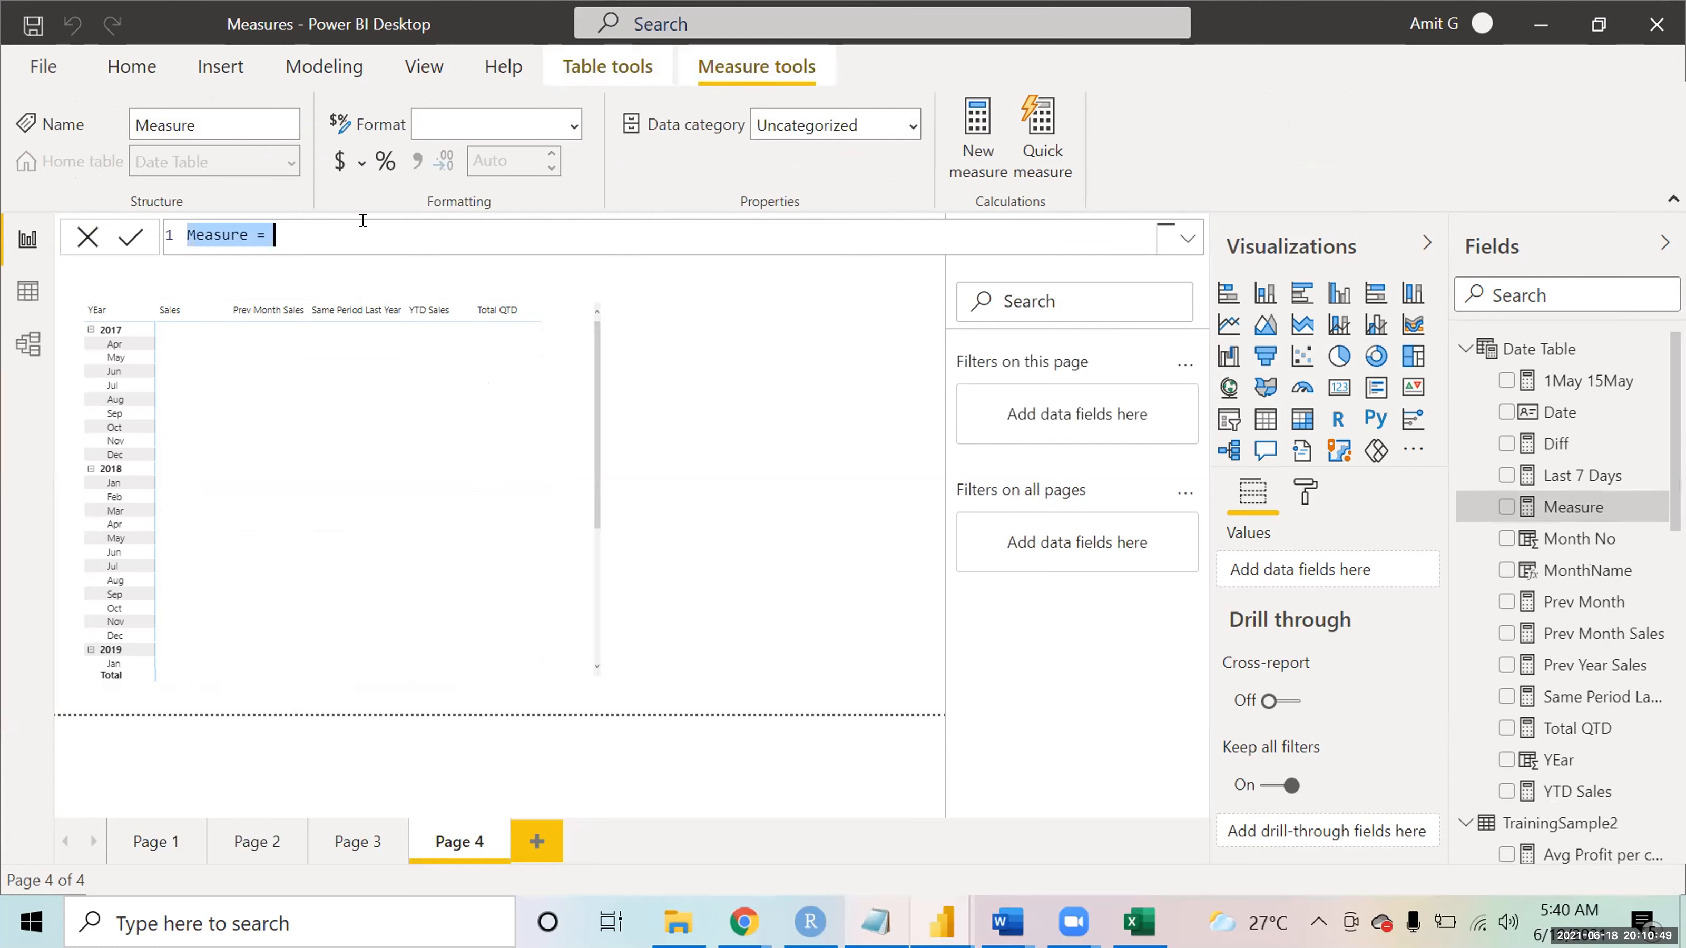
pyautogui.write('SumX')
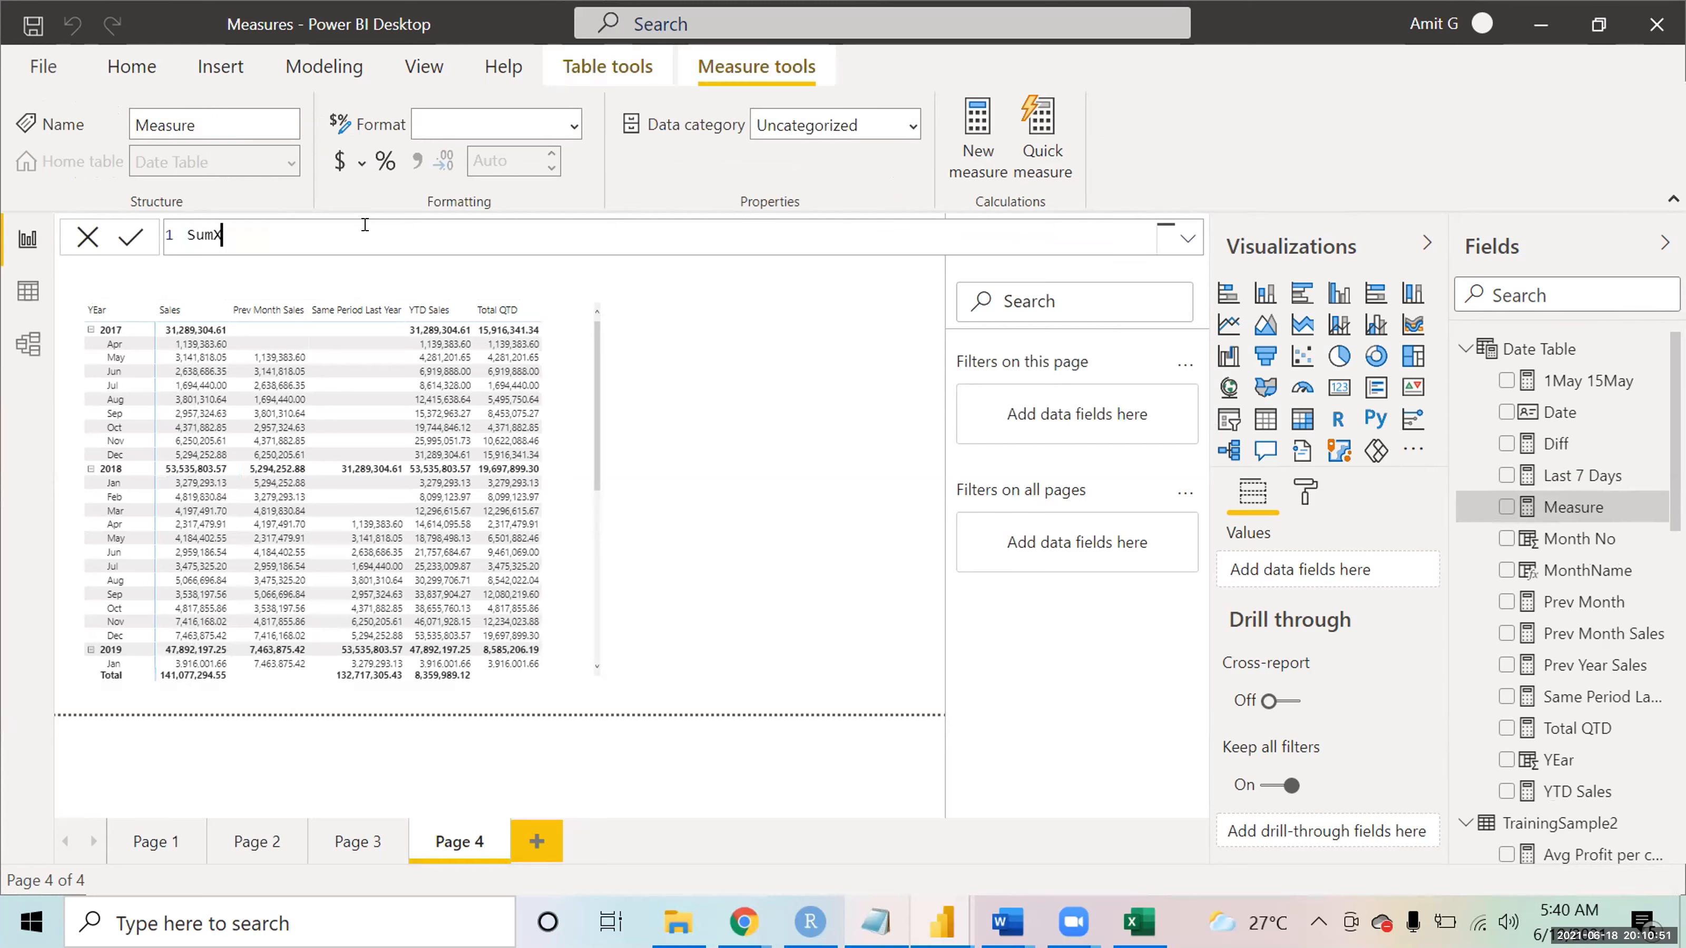
pyautogui.write('= SUM(')
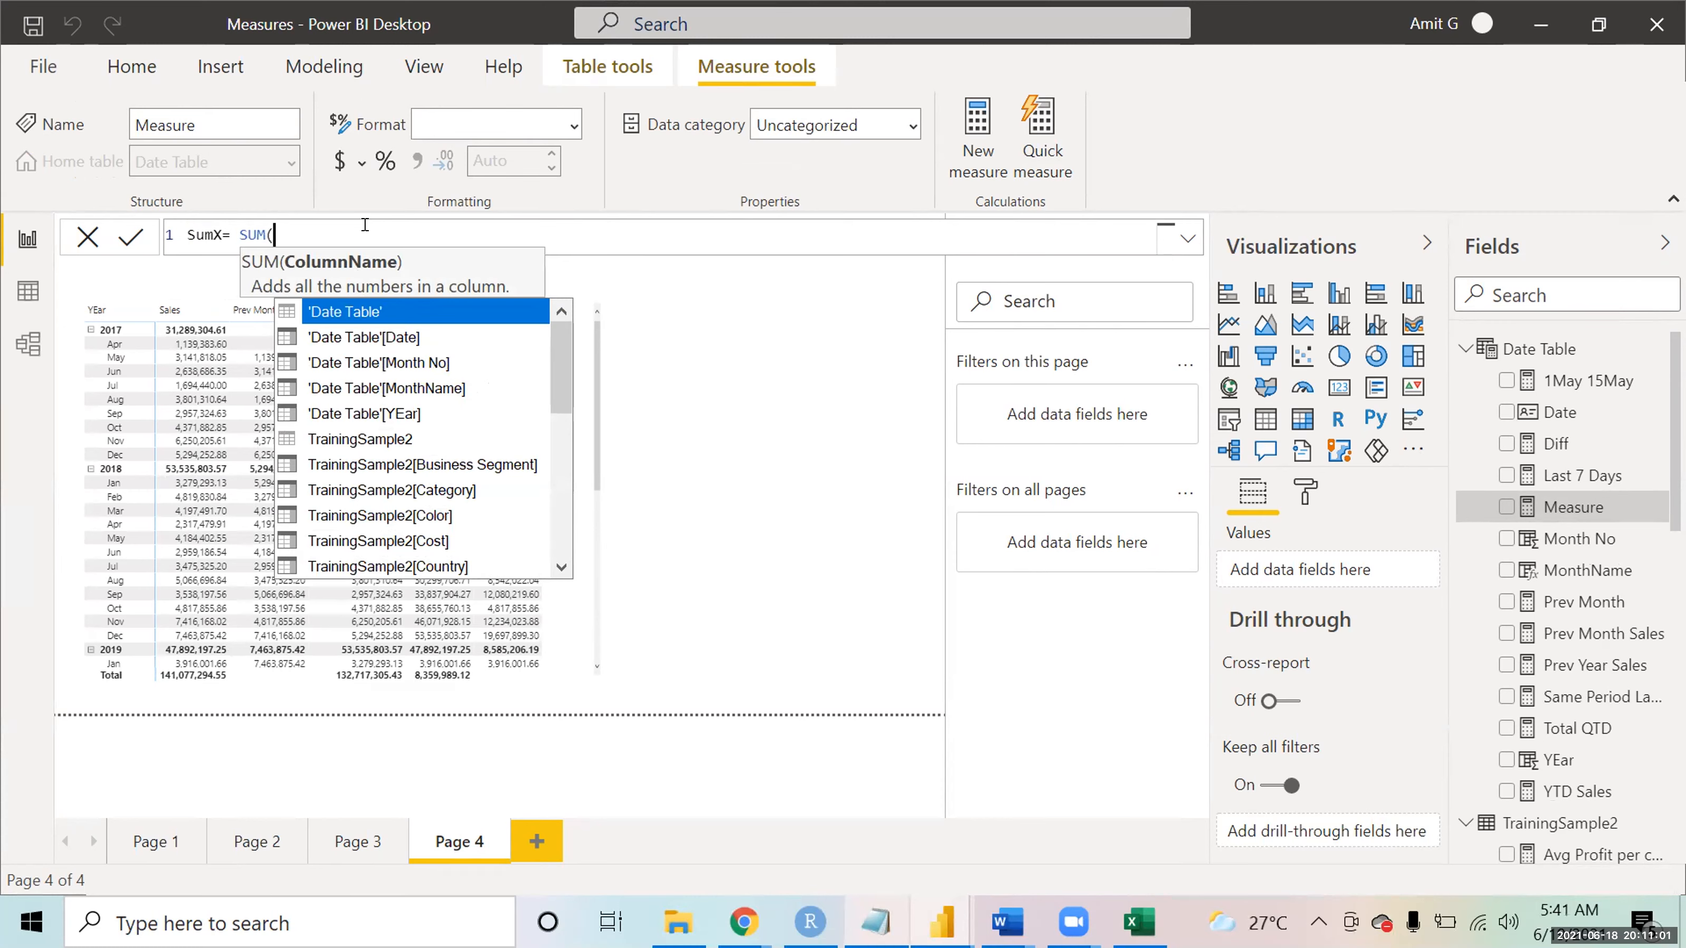
pyautogui.write('TrainingSample2[Sales]')
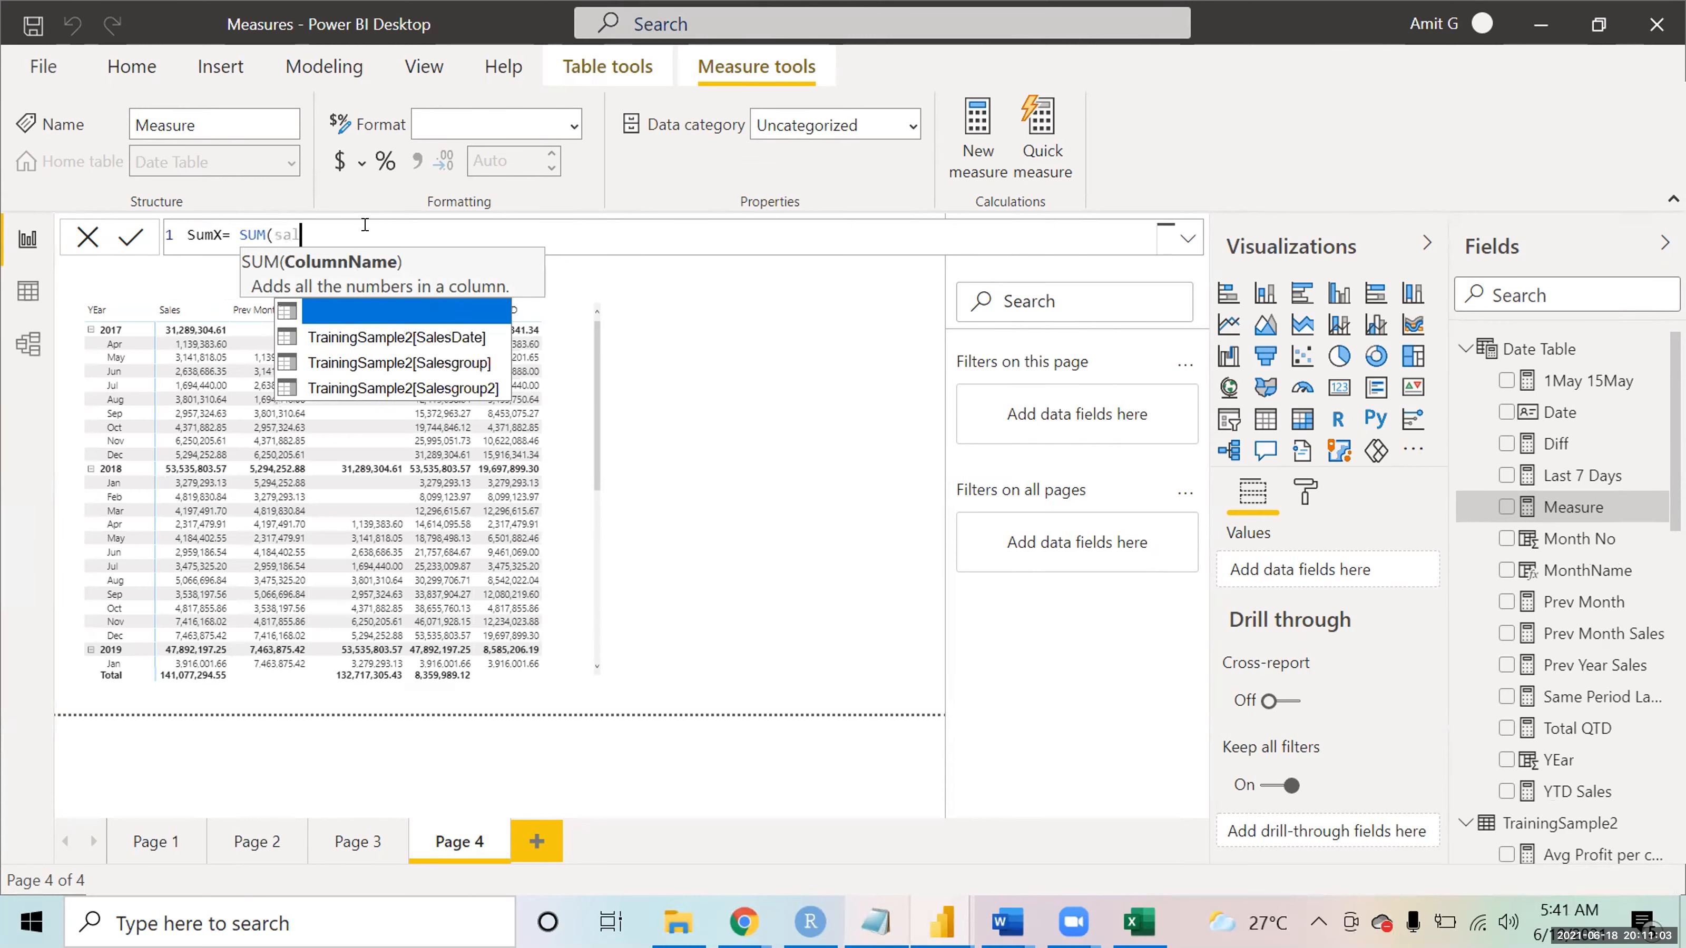
pyautogui.write(')')
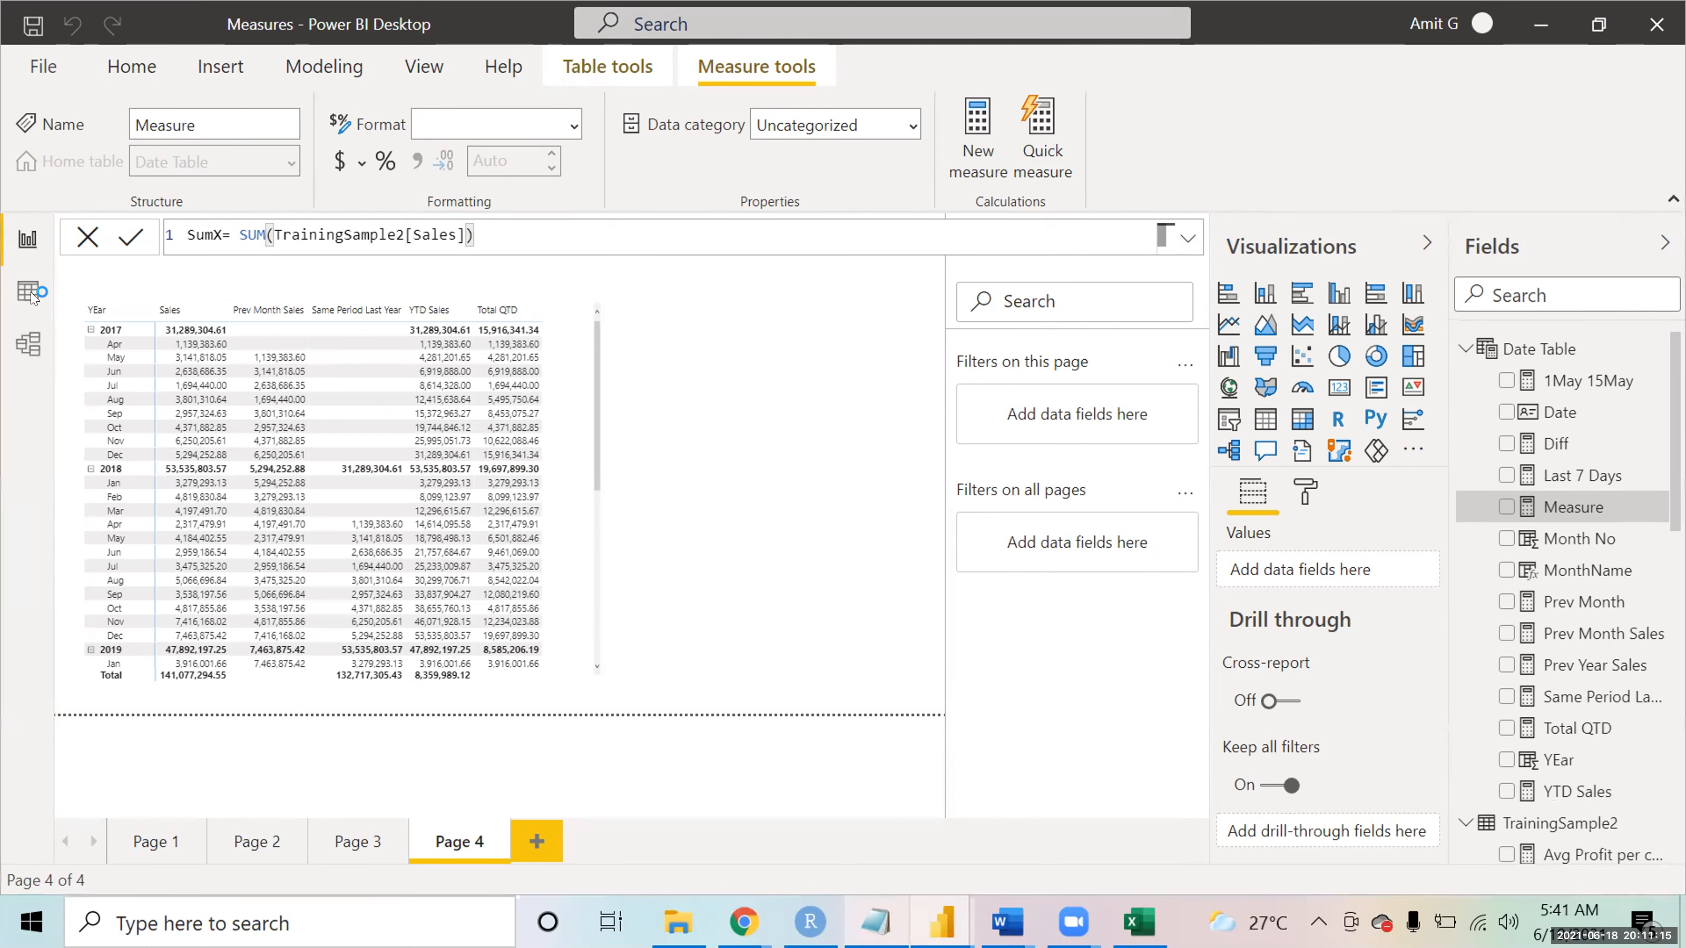
pyautogui.press('Return')
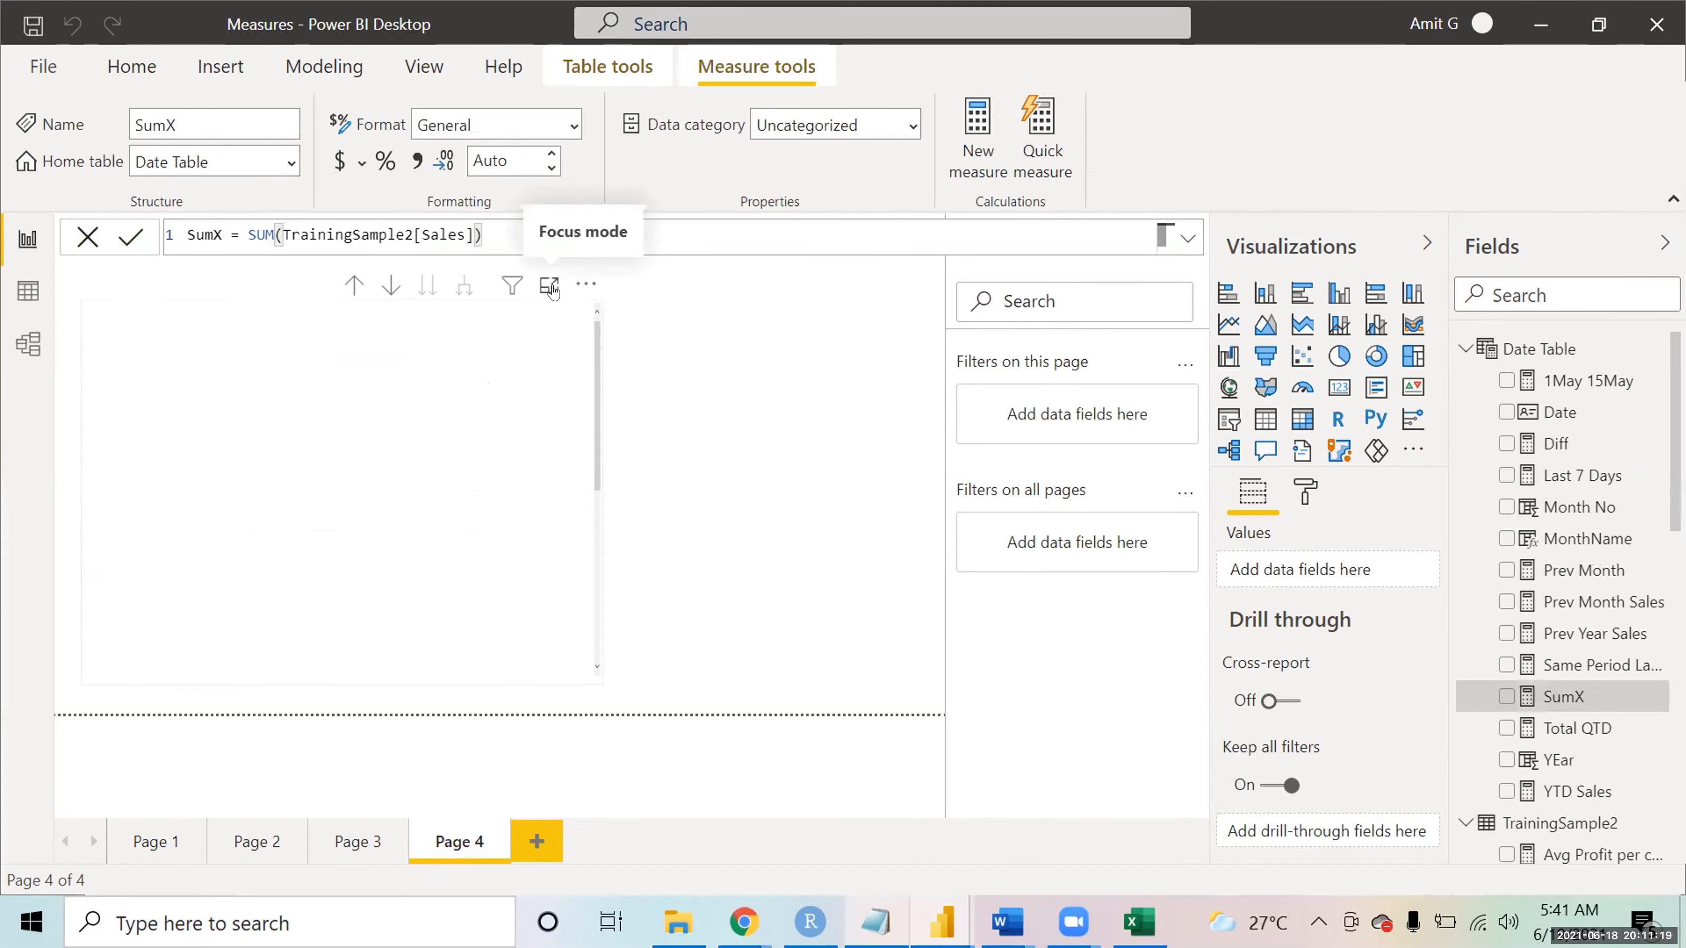
# - Examine the Sales column of the TrainingSample2 table data and the formula that calculates it
pyautogui.click(11, 303)
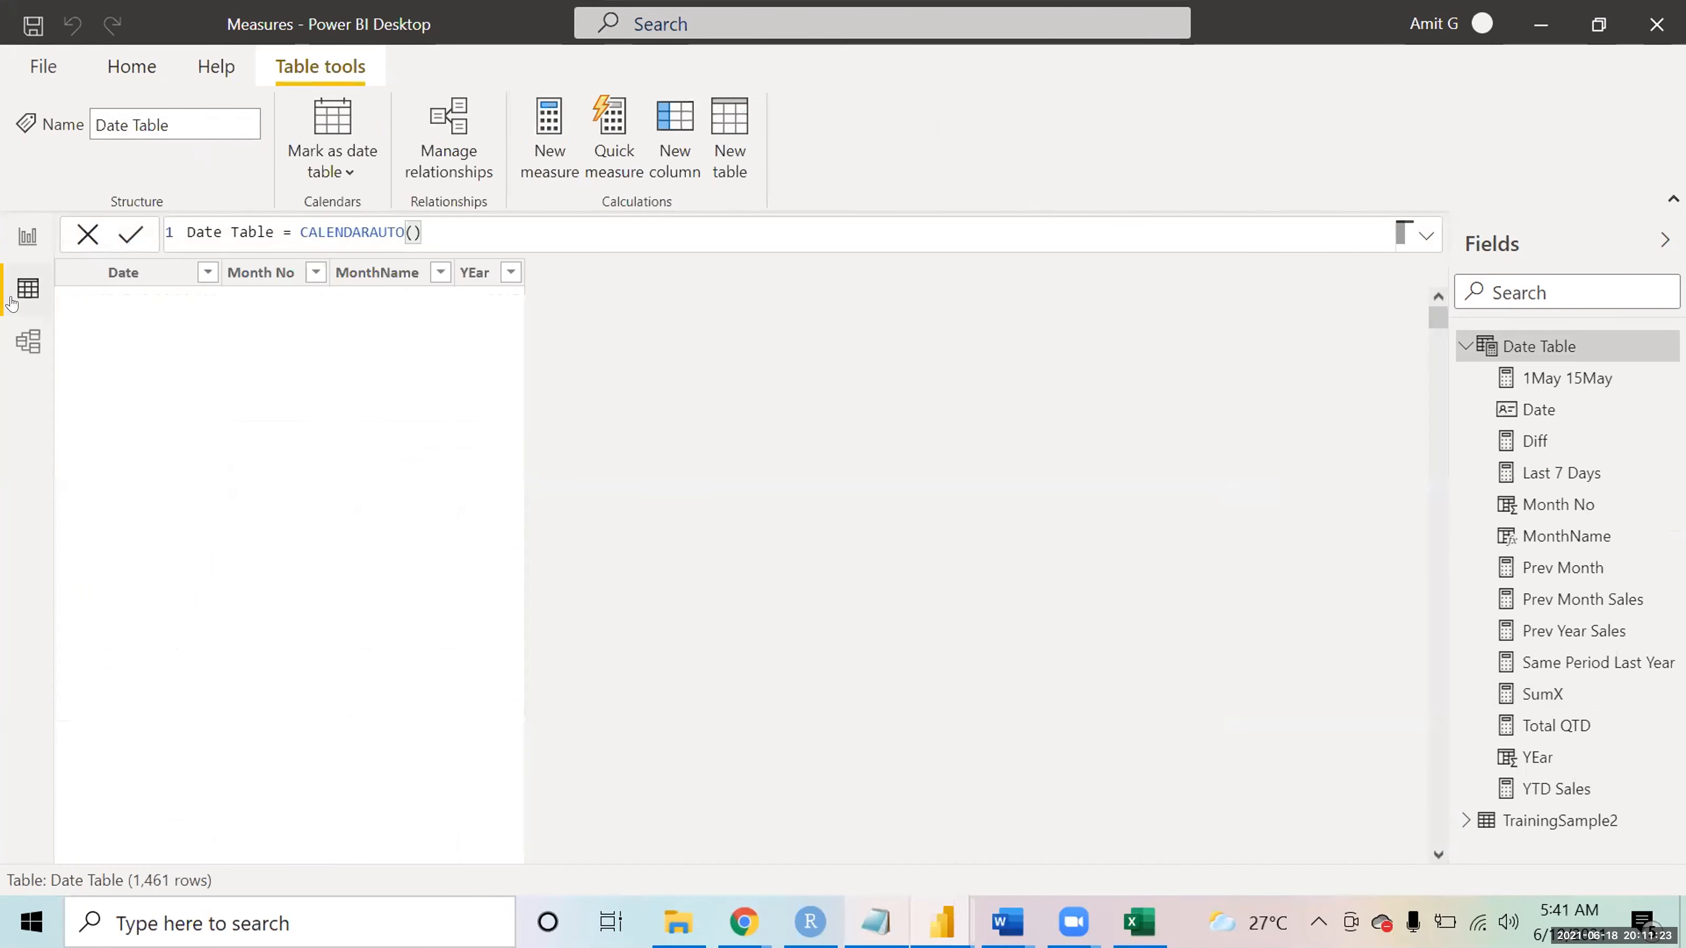
pyautogui.click(1464, 347)
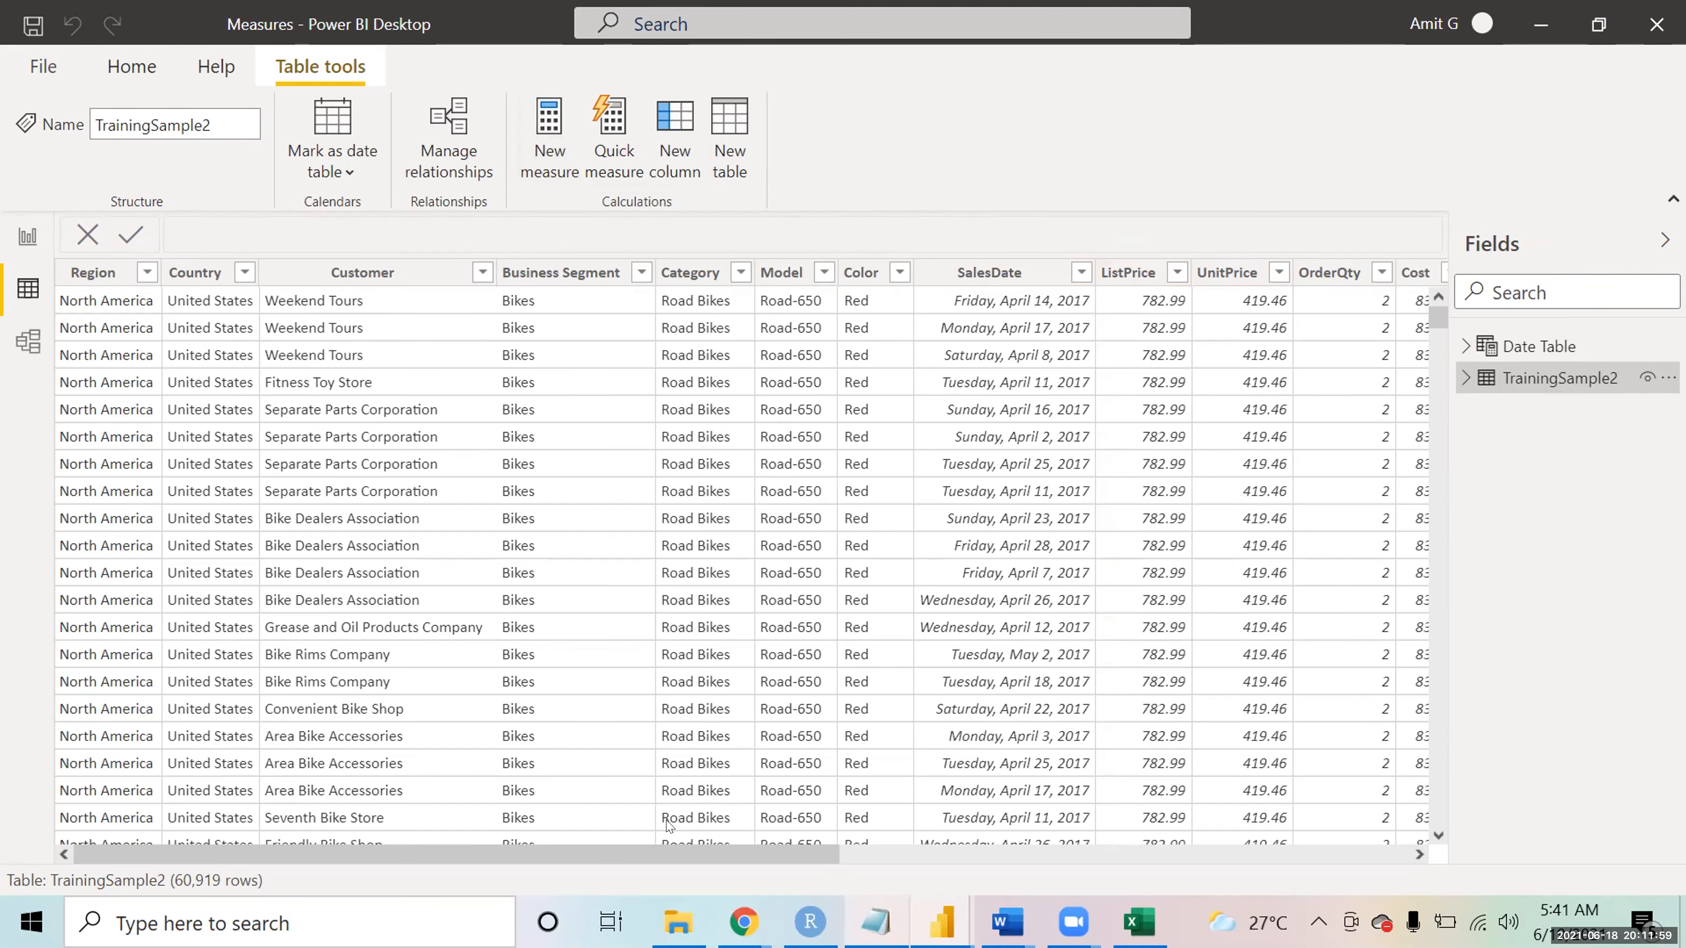
pyautogui.moveTo(635, 857); pyautogui.dragTo(840, 887)
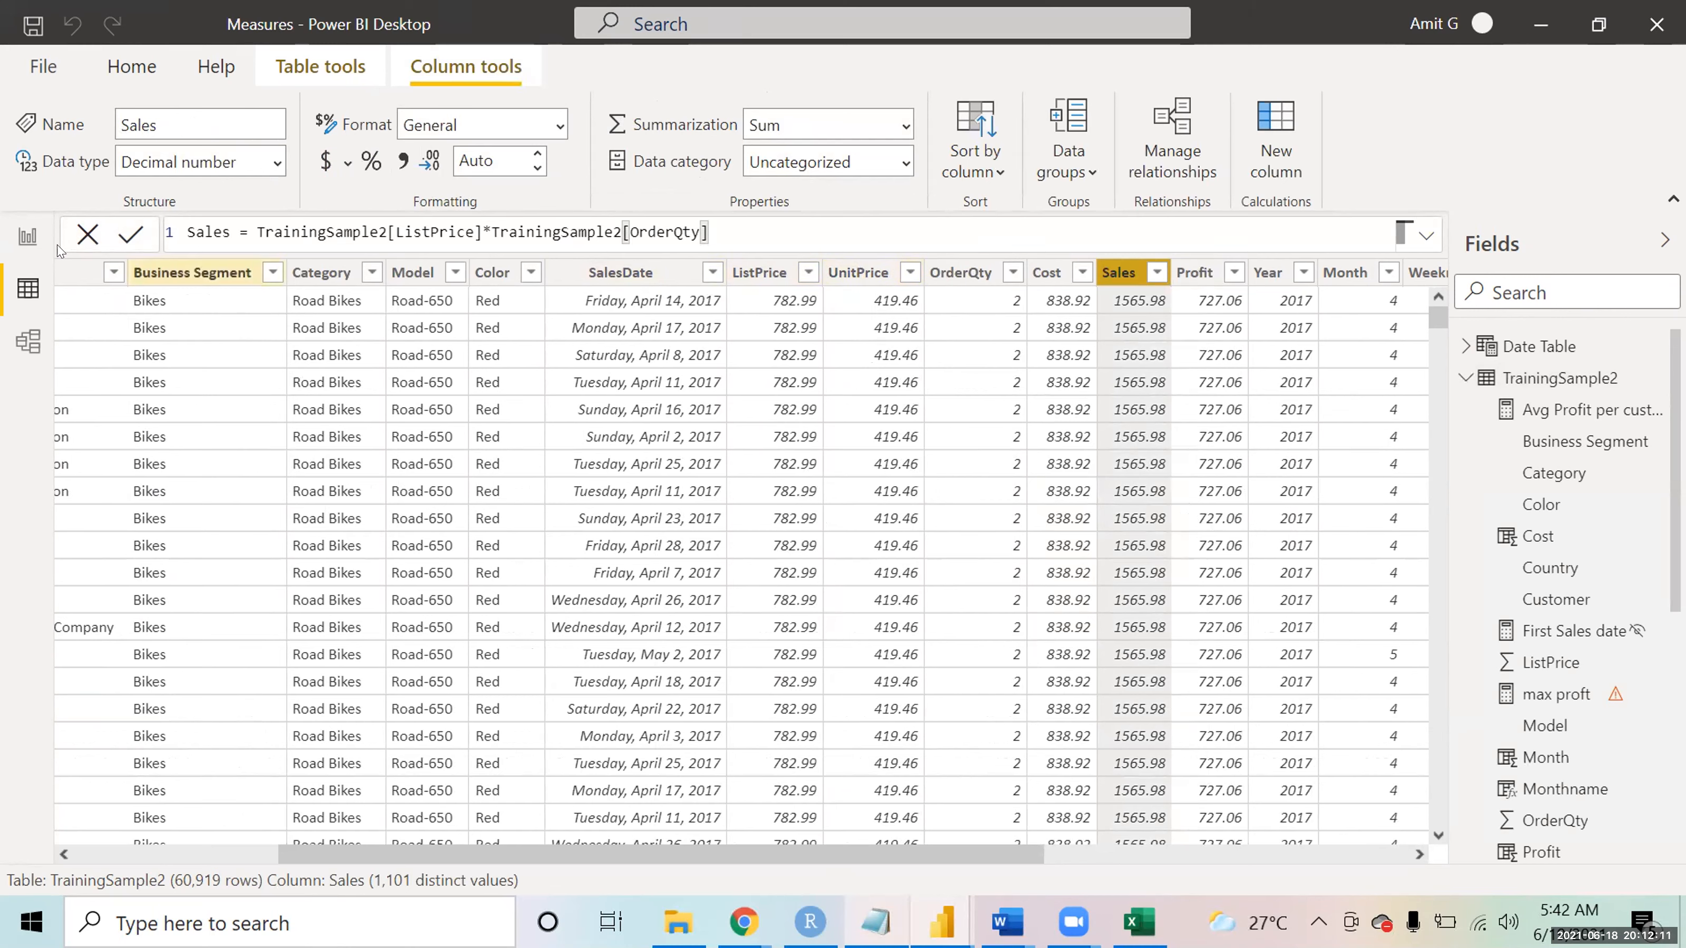
# - In the report's SumX measure, try to replace the SUM argument with TrainingSample2[ListPrice] multiplied by the order quantity column
pyautogui.click(24, 241)
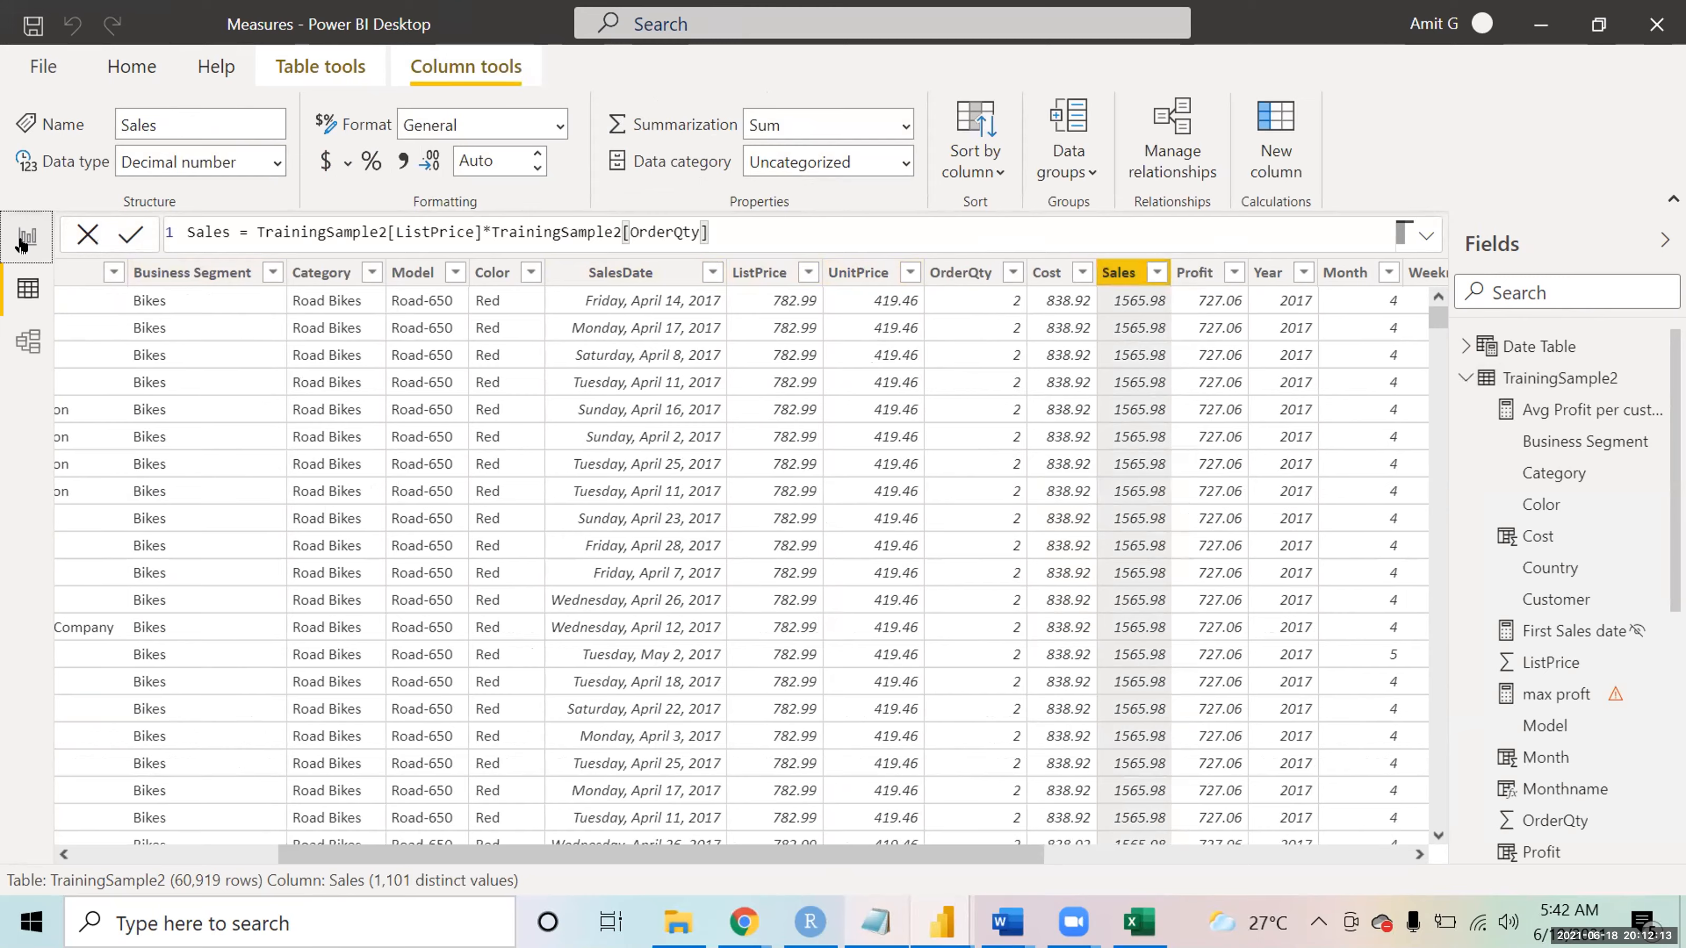
pyautogui.click(605, 224)
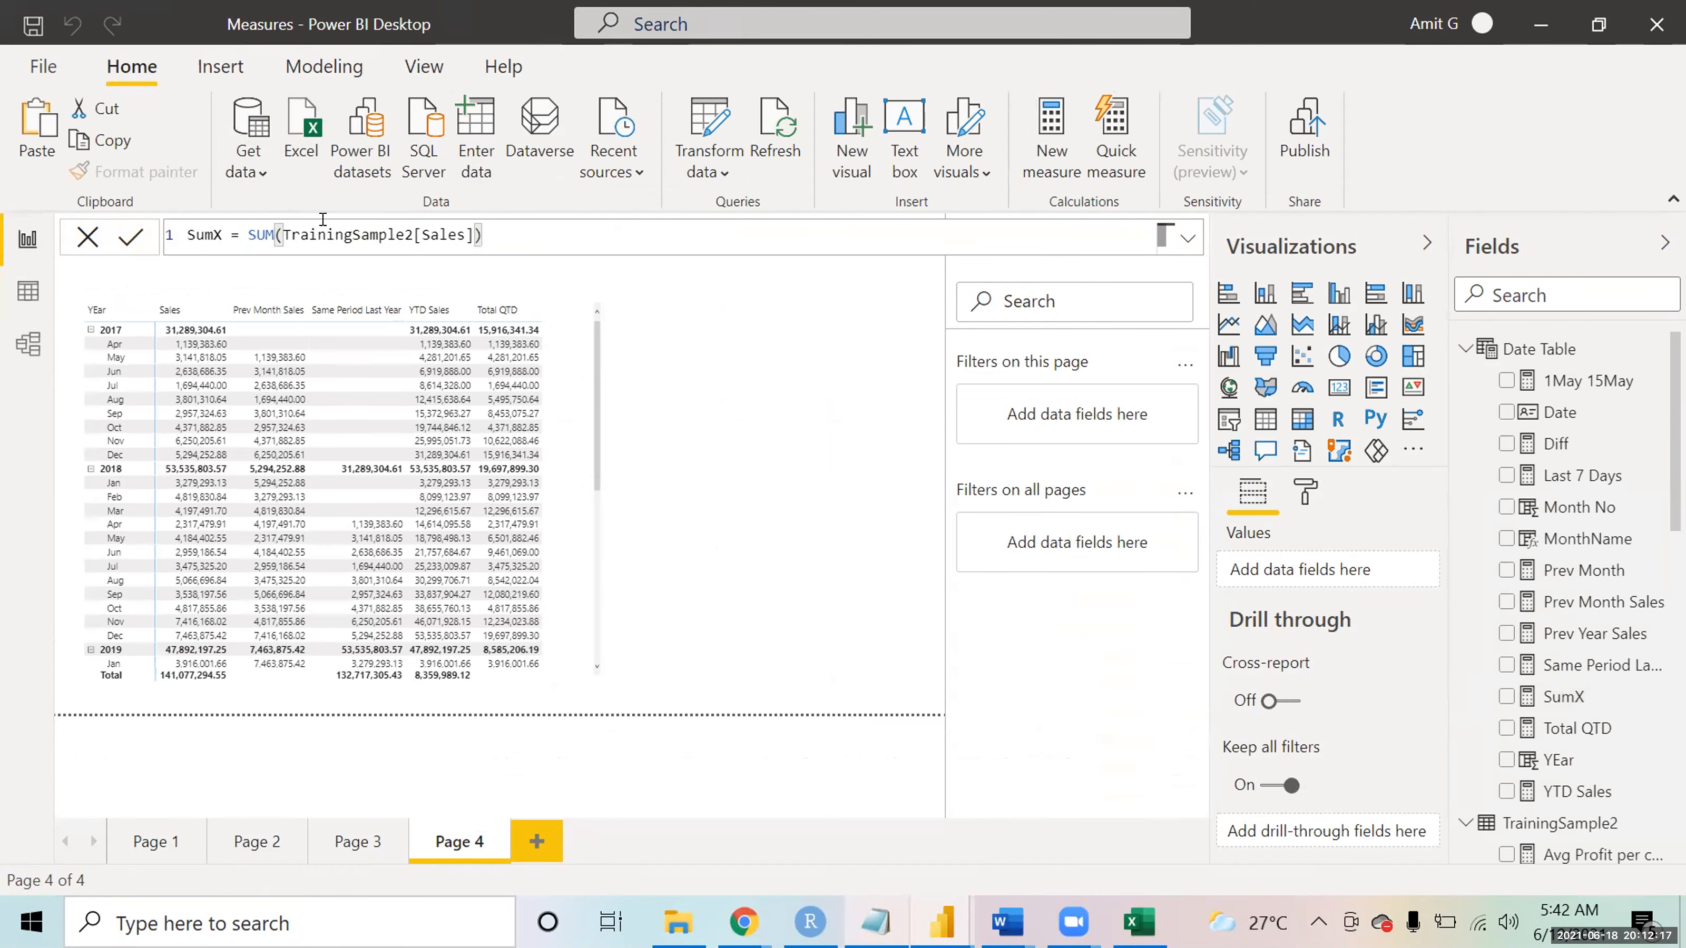
pyautogui.press('BackSpace')
pyautogui.press('BackSpace')
pyautogui.press('BackSpace')
pyautogui.press('BackSpace')
pyautogui.press('BackSpace')
pyautogui.press('BackSpace')
pyautogui.press('BackSpace')
pyautogui.press('BackSpace')
pyautogui.press('BackSpace')
pyautogui.press('BackSpace')
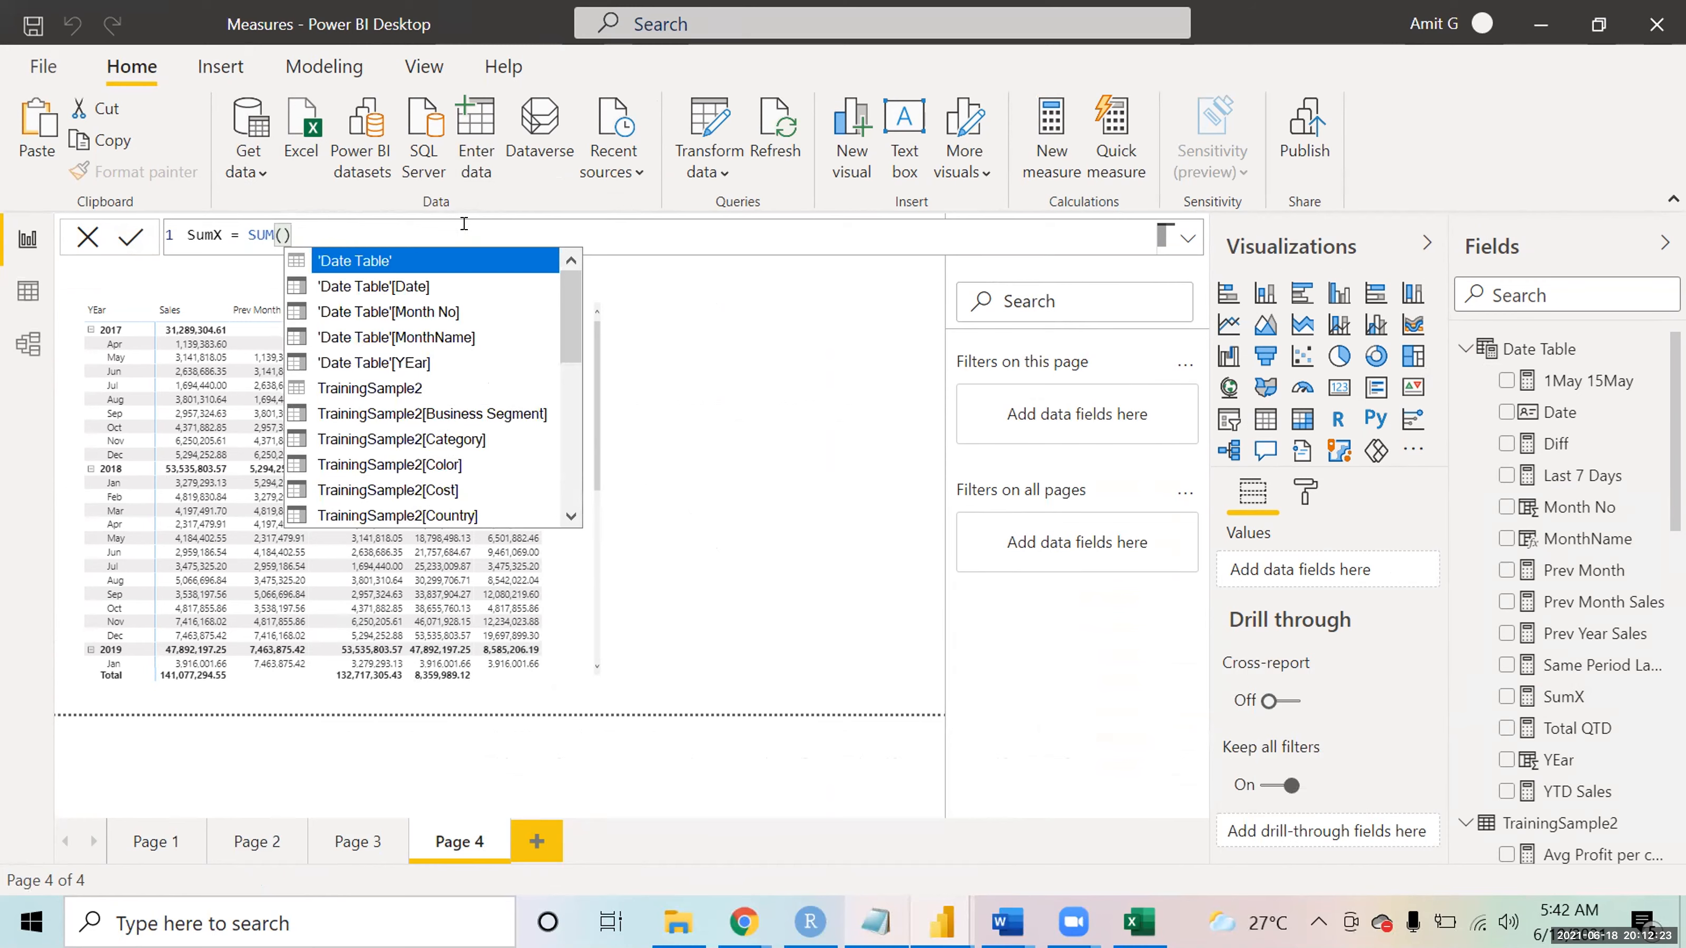
pyautogui.write('TrainingSample2[ListPrice]*')
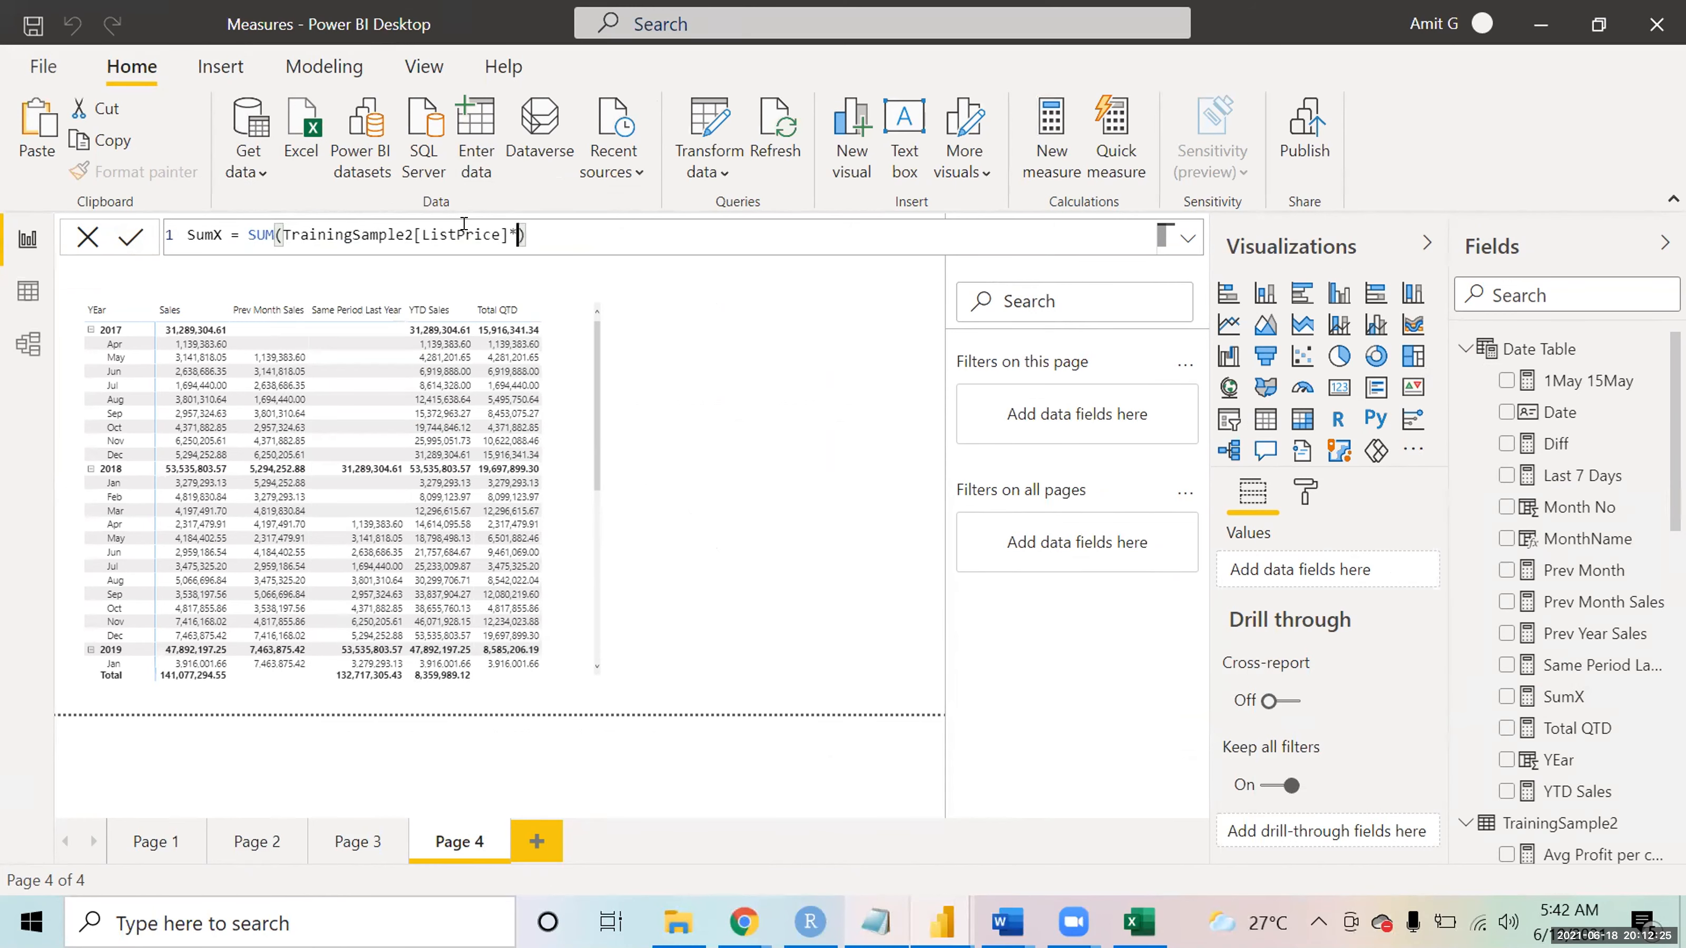
pyautogui.write('qty')
pyautogui.press('BackSpace')
pyautogui.press('BackSpace')
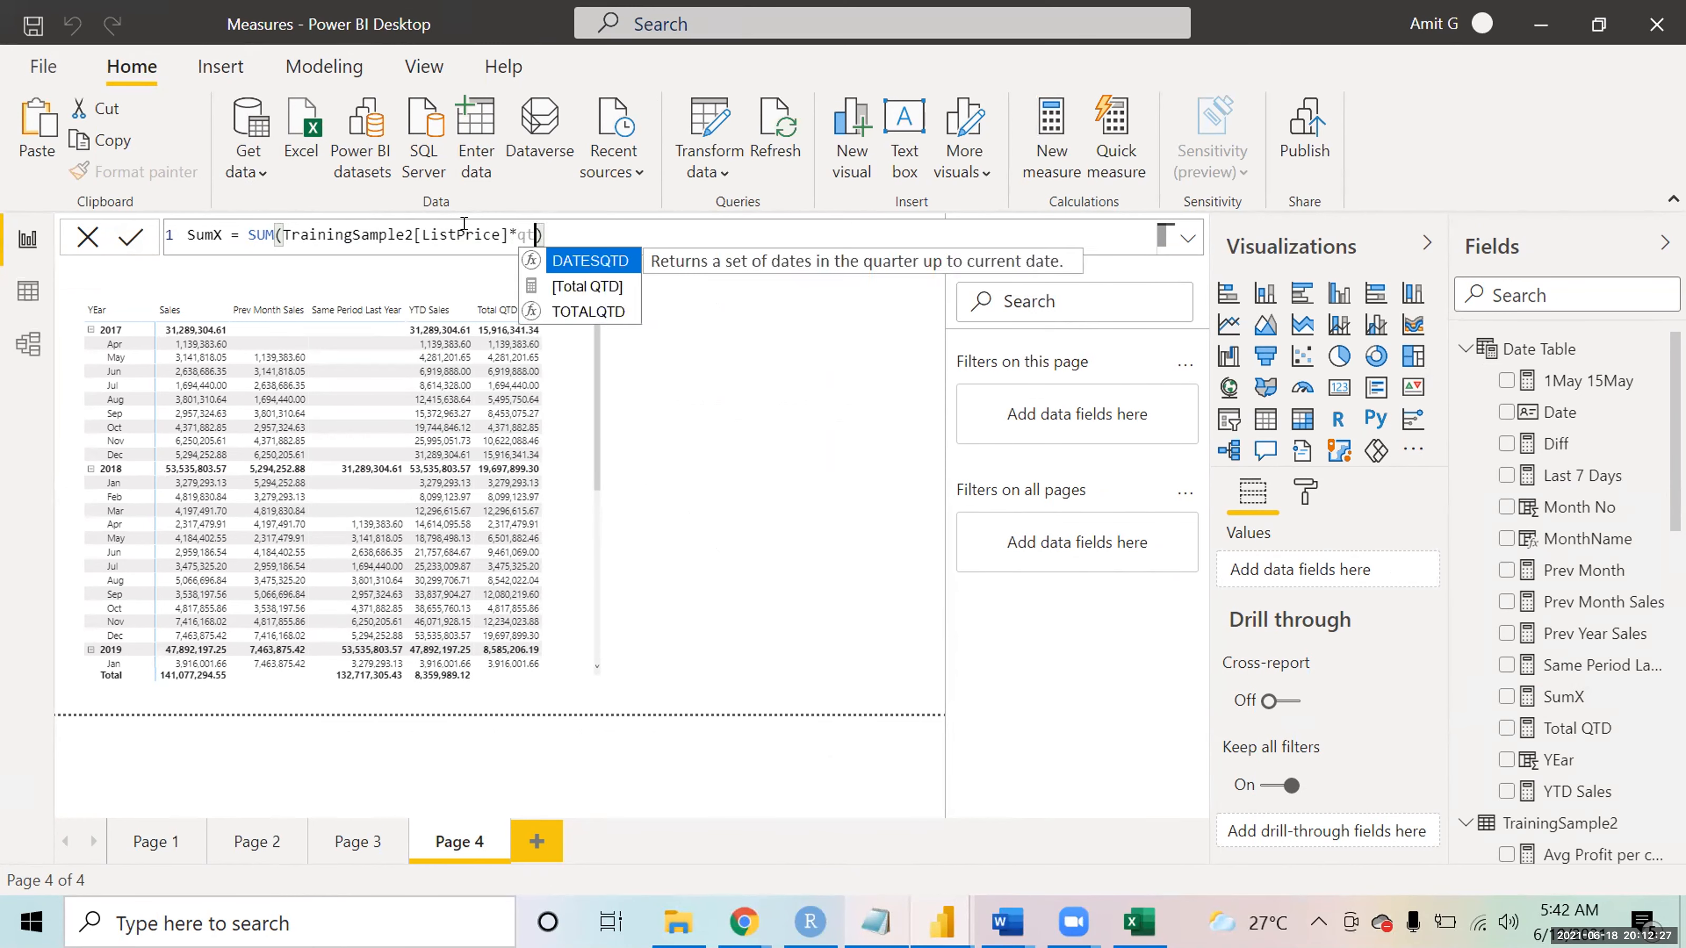
pyautogui.press('BackSpace')
pyautogui.write('orde')
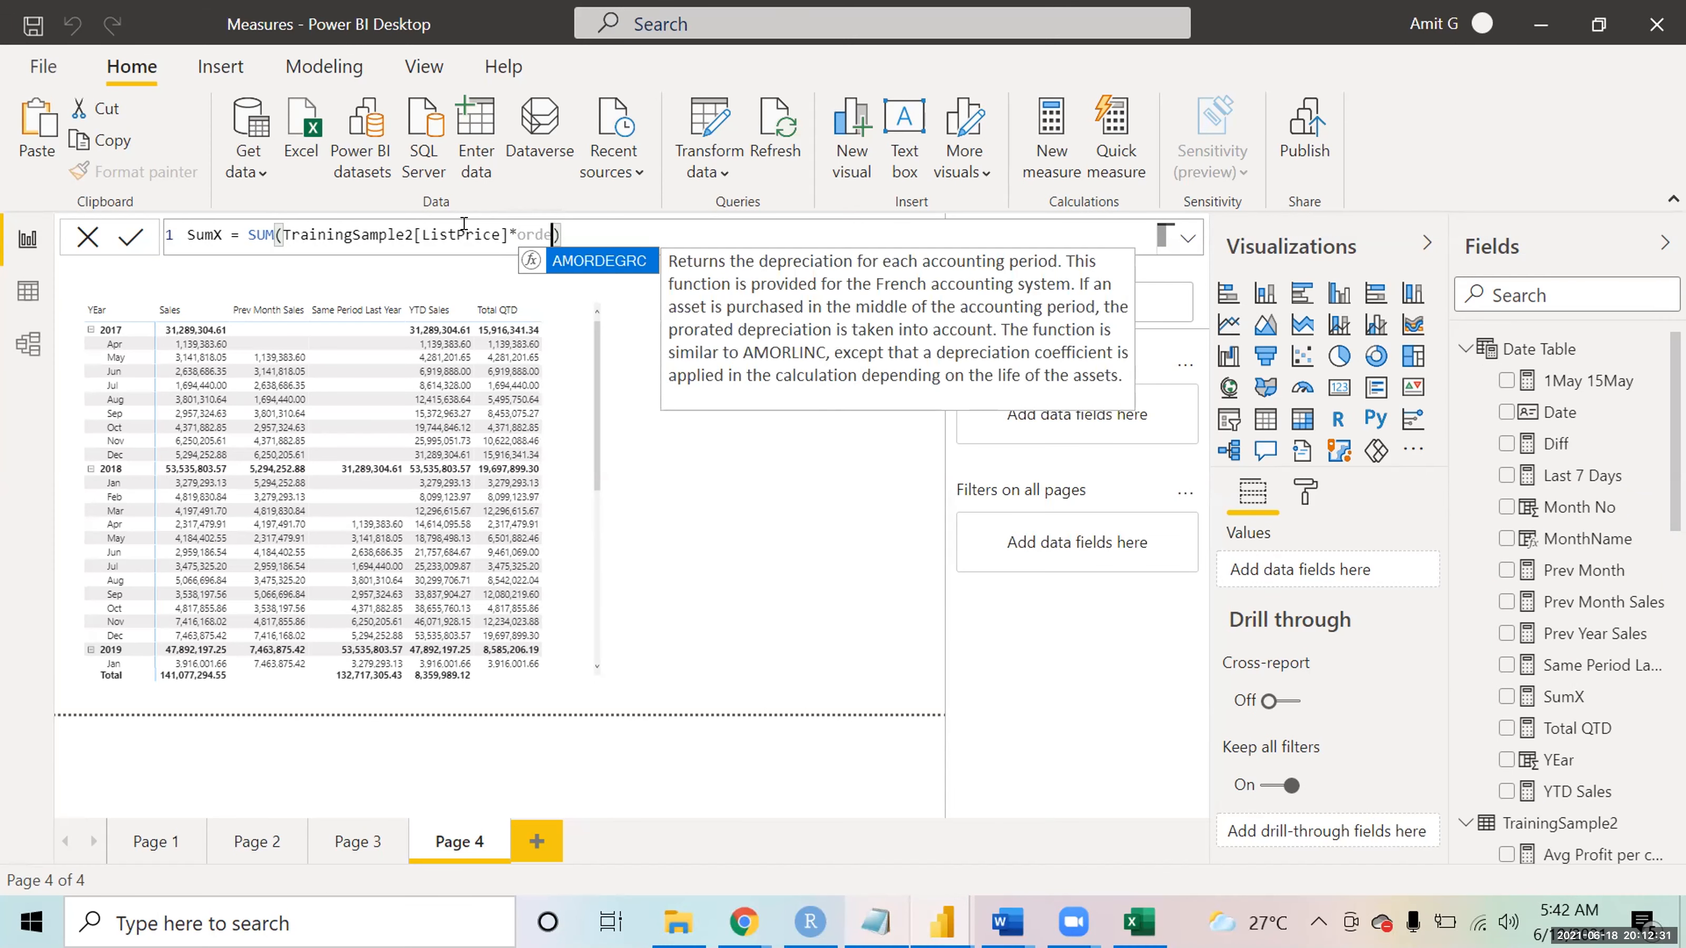
pyautogui.press('Escape')
# - Change the SumX measure's function to SUMX and select its whole existing argument for replacement
pyautogui.click(276, 226)
pyautogui.write('X')
pyautogui.moveTo(556, 226); pyautogui.dragTo(289, 230)
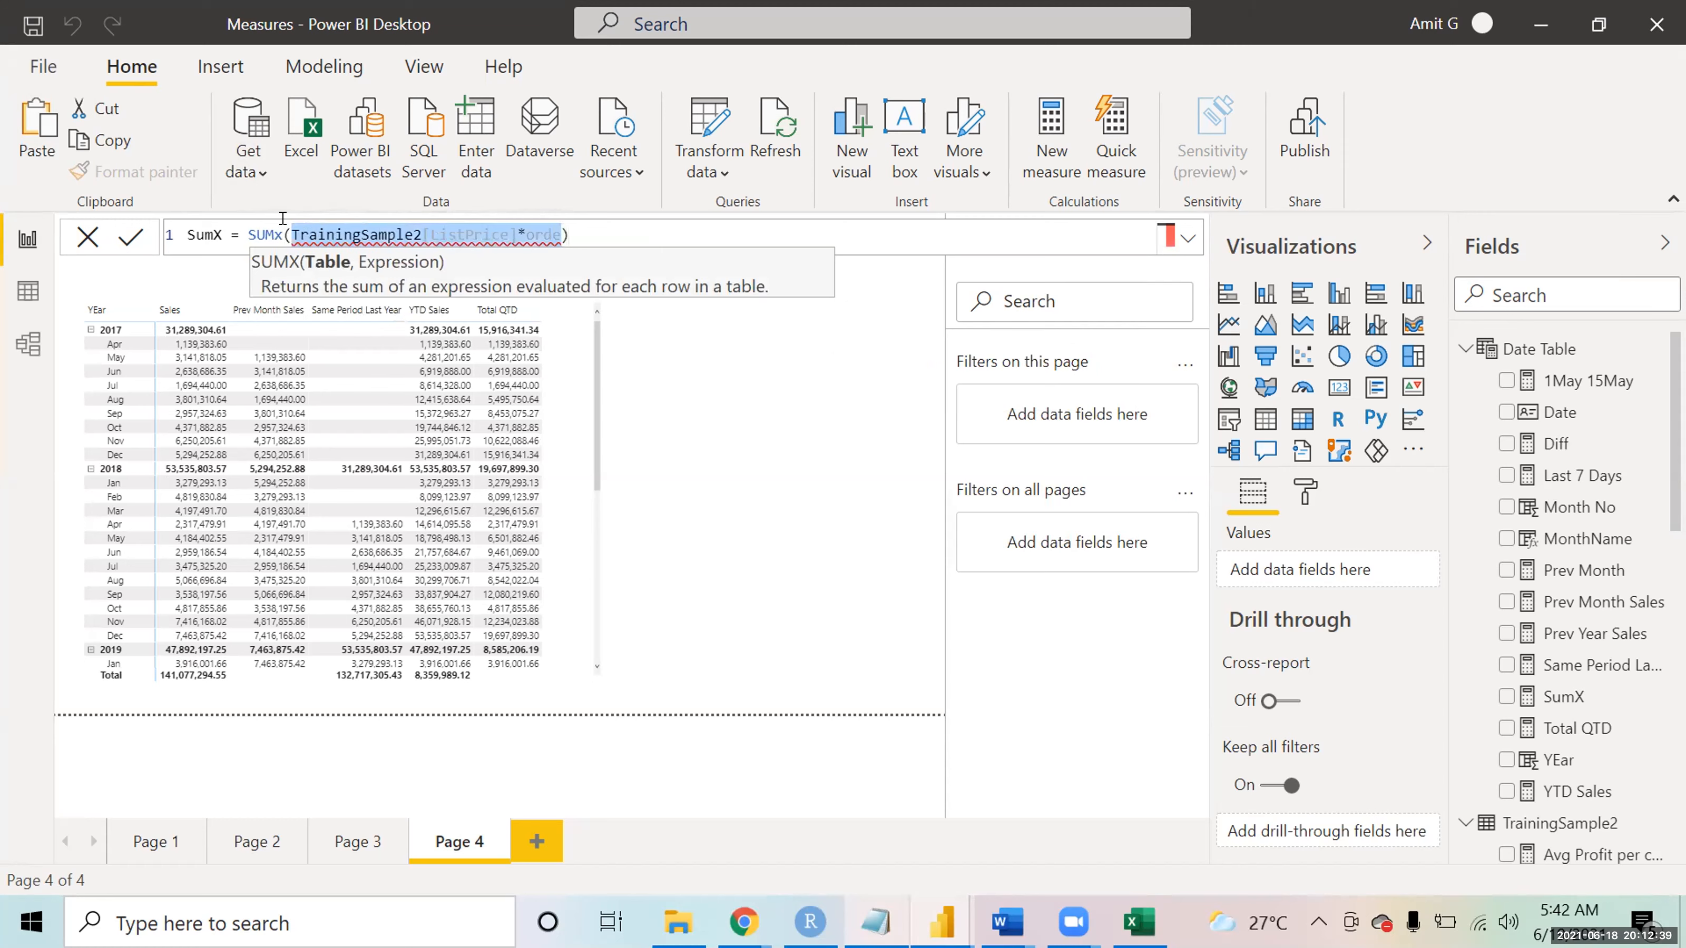
pyautogui.write('tab')
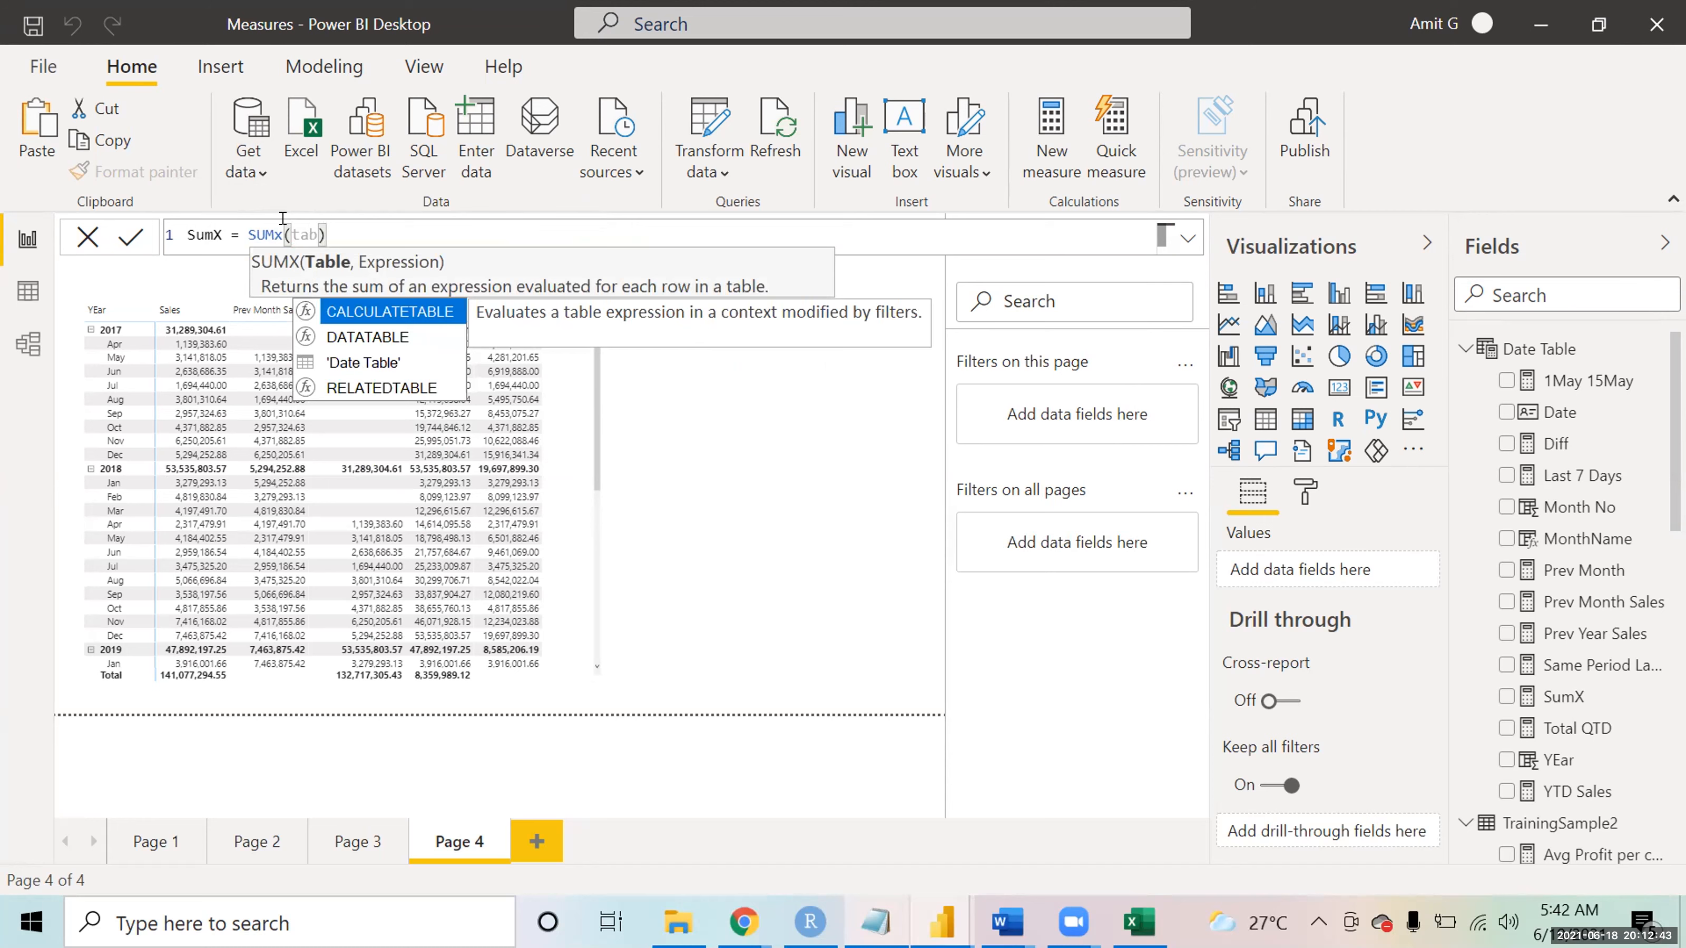
pyautogui.press('Down')
pyautogui.press('Down')
pyautogui.press('Tab')
pyautogui.write(', ')
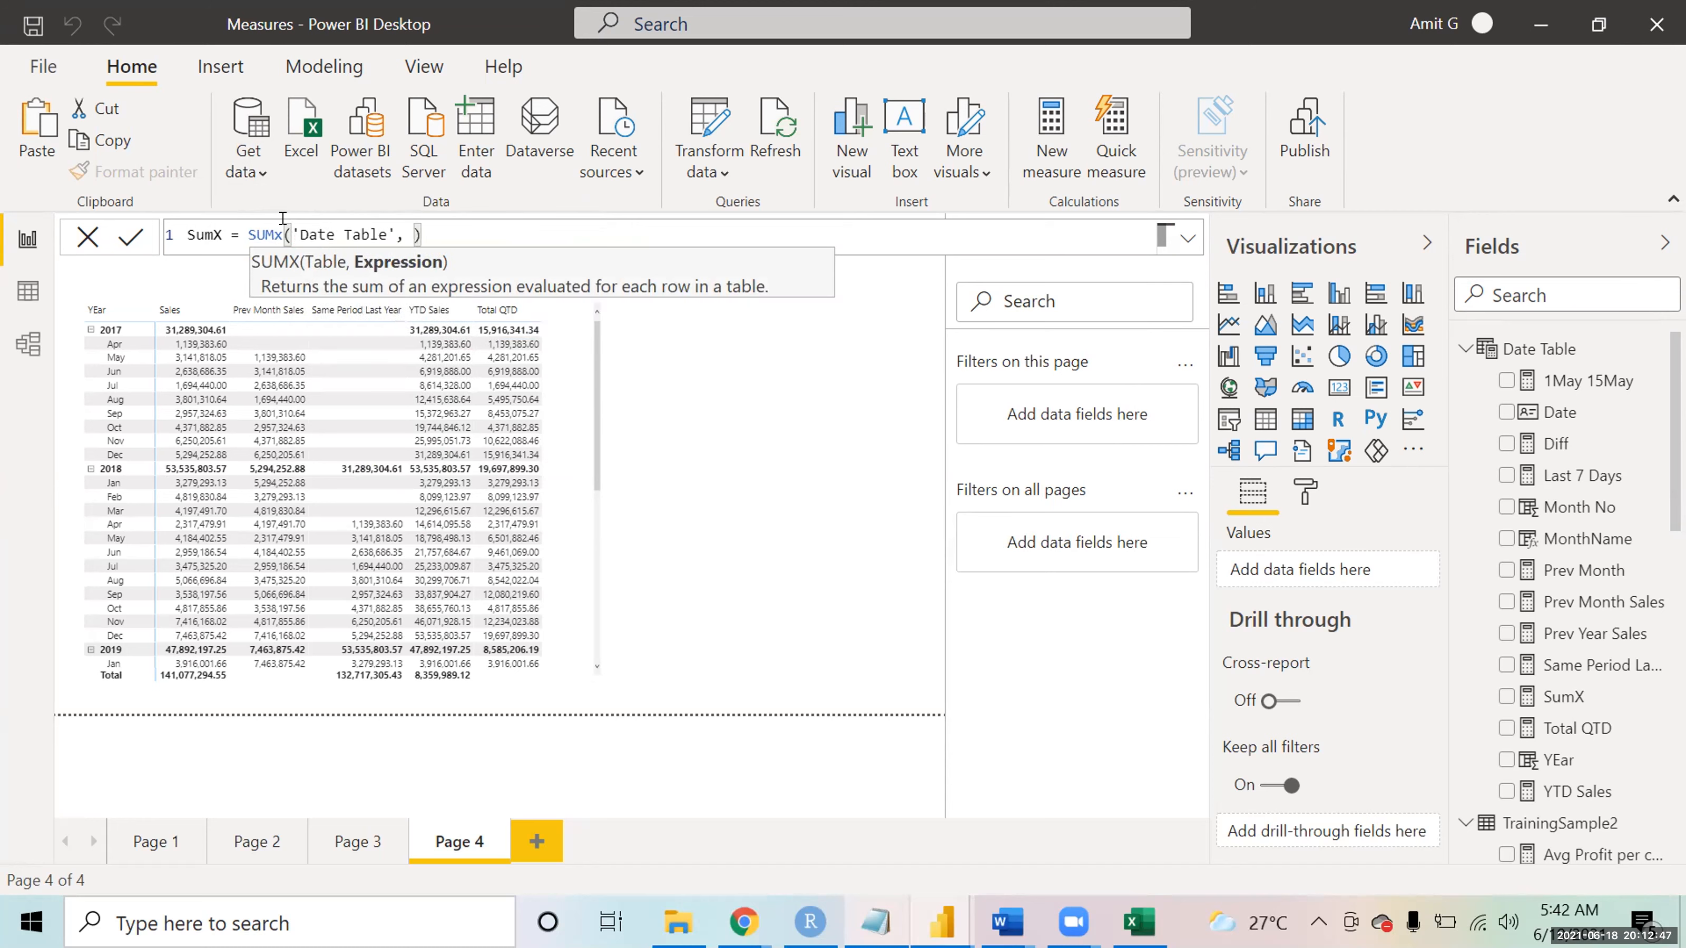
pyautogui.write('list')
pyautogui.press('BackSpace')
pyautogui.press('BackSpace')
pyautogui.press('BackSpace')
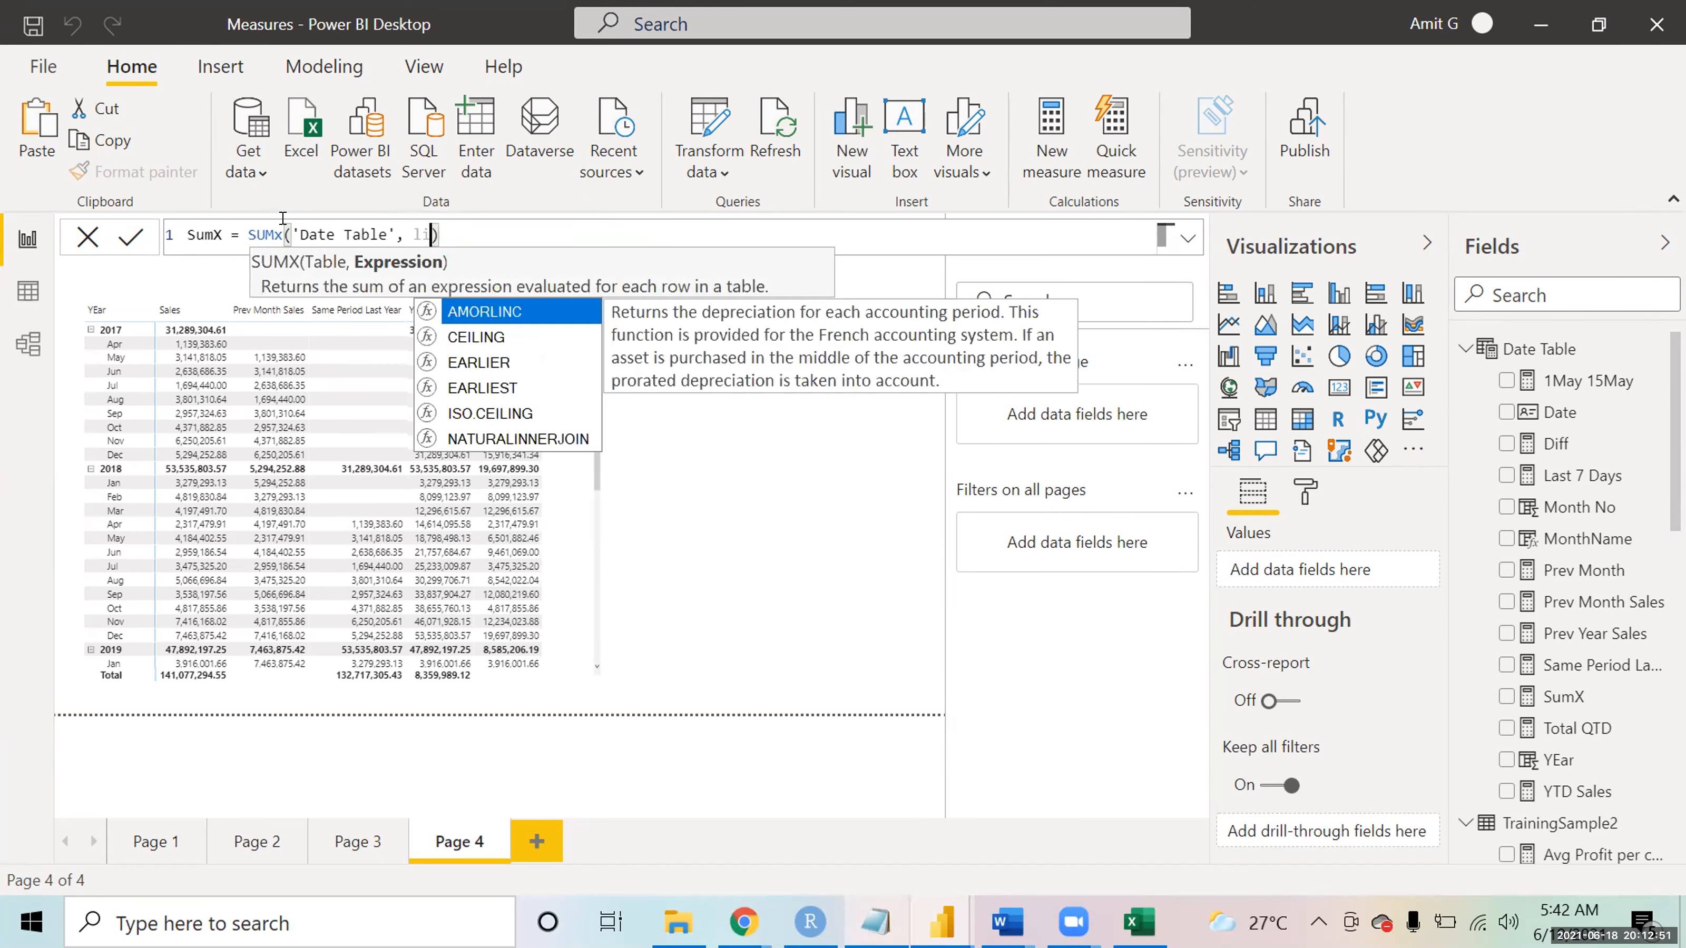
pyautogui.press('Escape')
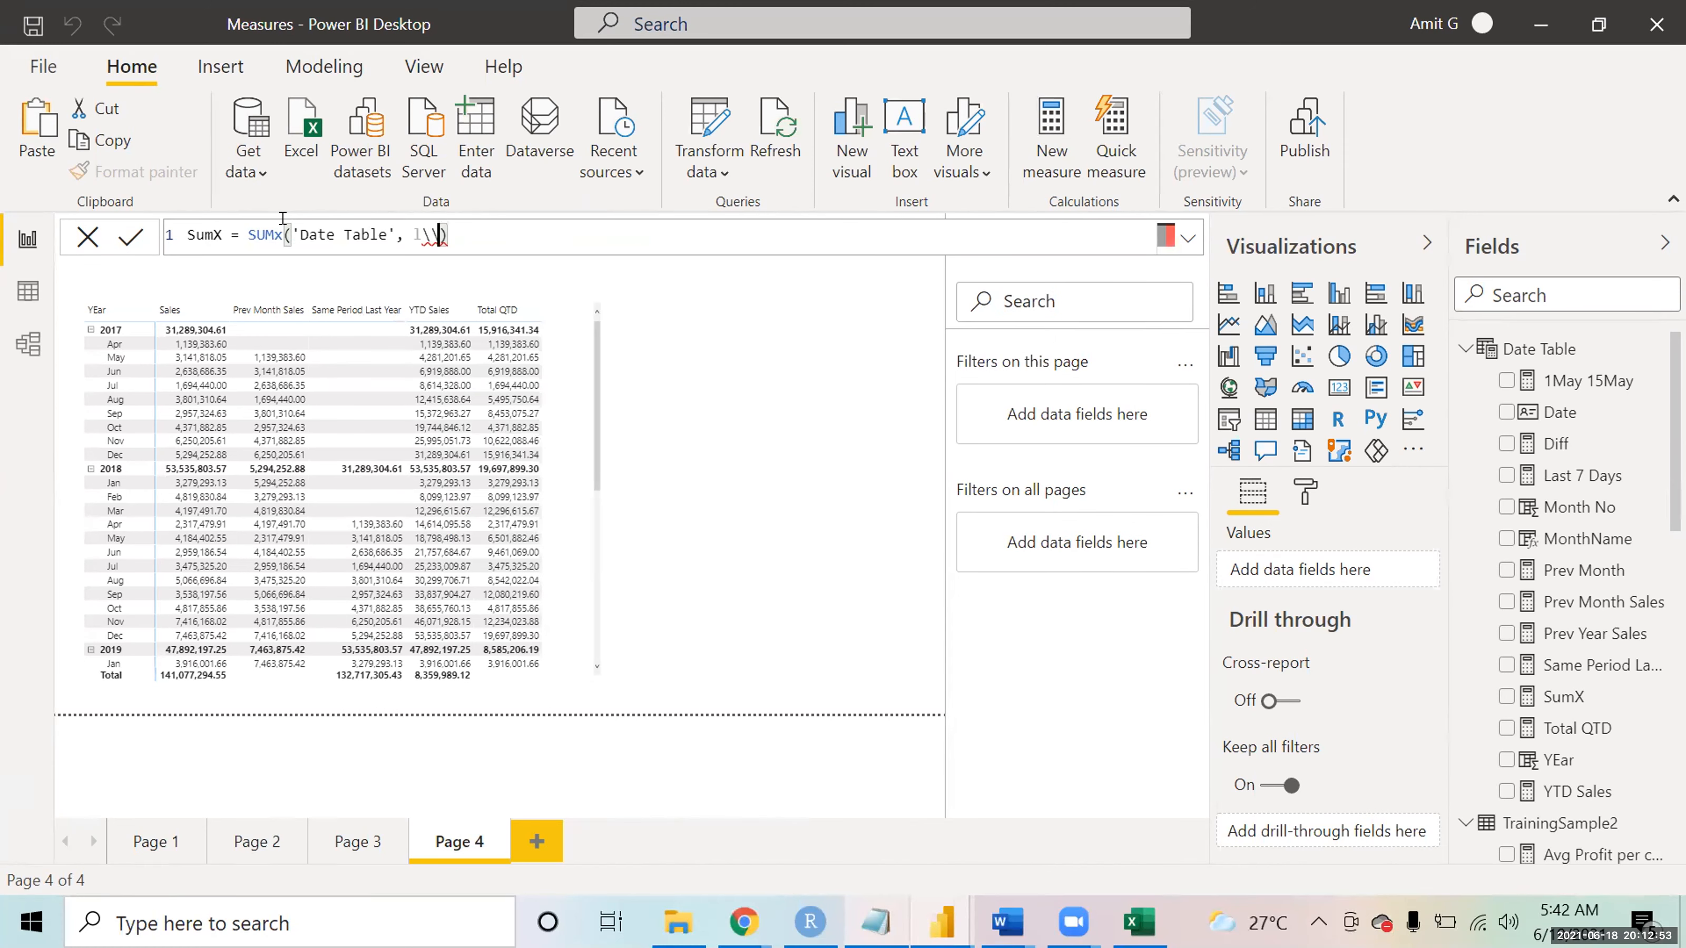
pyautogui.press('BackSpace')
pyautogui.press('BackSpace')
pyautogui.press('BackSpace')
pyautogui.press('BackSpace')
pyautogui.press('BackSpace')
pyautogui.press('BackSpace')
pyautogui.press('BackSpace')
pyautogui.press('BackSpace')
pyautogui.press('BackSpace')
pyautogui.press('BackSpace')
pyautogui.press('BackSpace')
pyautogui.press('BackSpace')
pyautogui.press('BackSpace')
pyautogui.press('BackSpace')
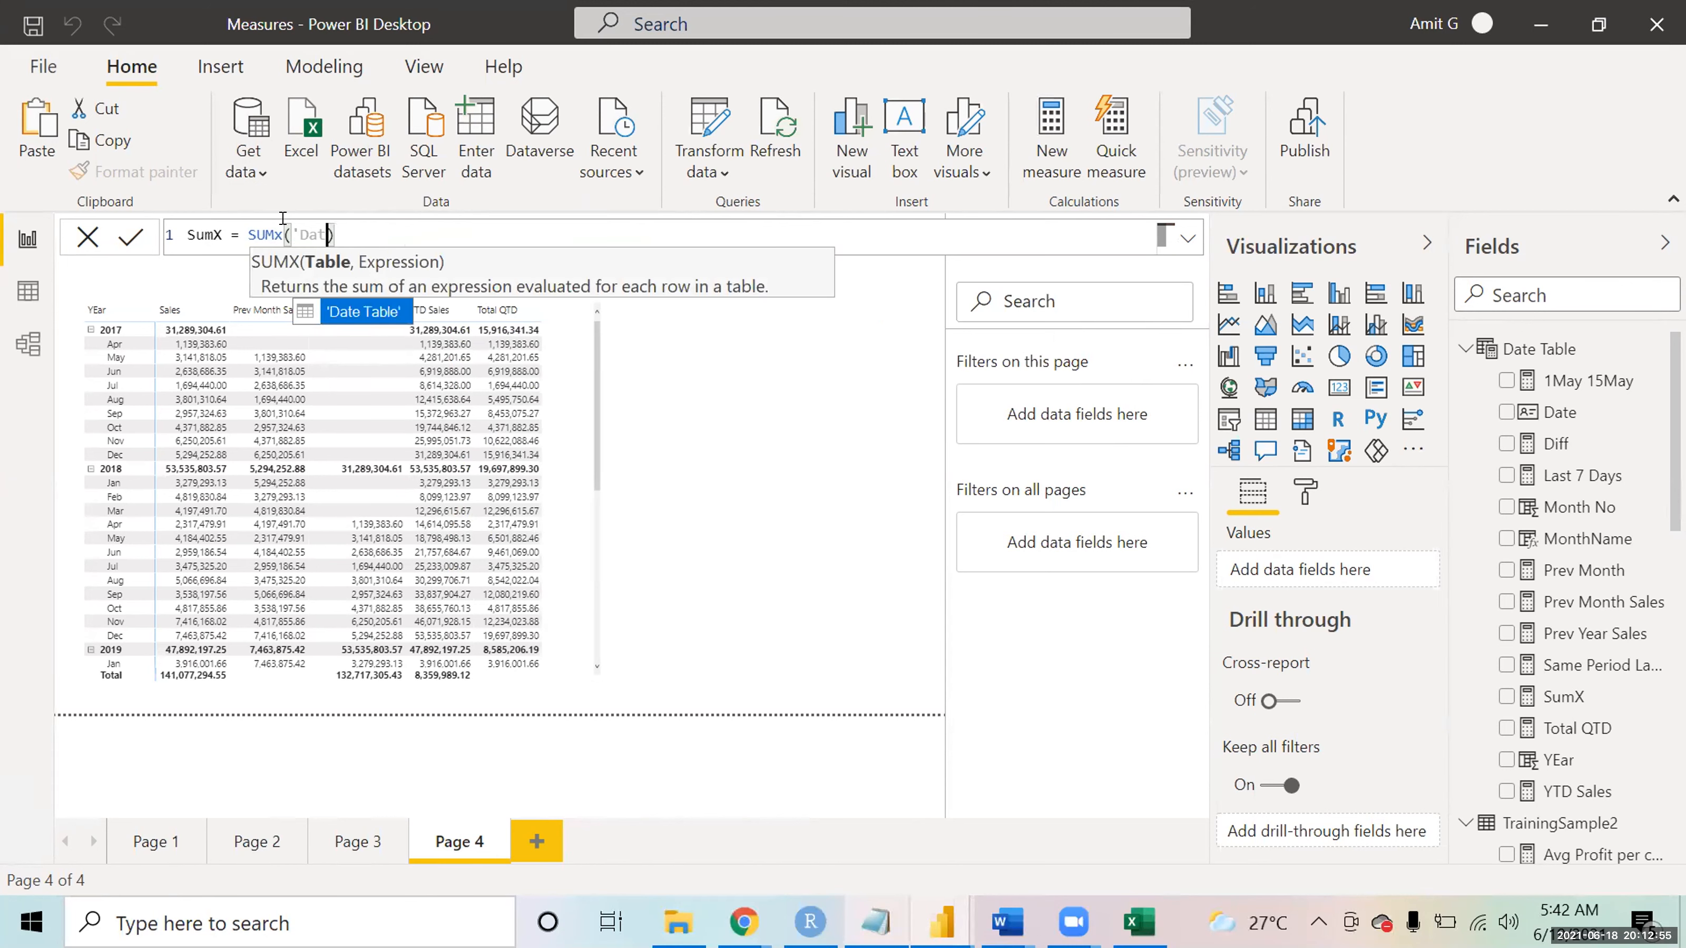
pyautogui.press('BackSpace')
# - Complete the measure as SumX = SUMX(TrainingSample2, TrainingSample2[ListPrice]*TrainingSample2[OrderQty]) and commit it
pyautogui.write('TrainingSample2')
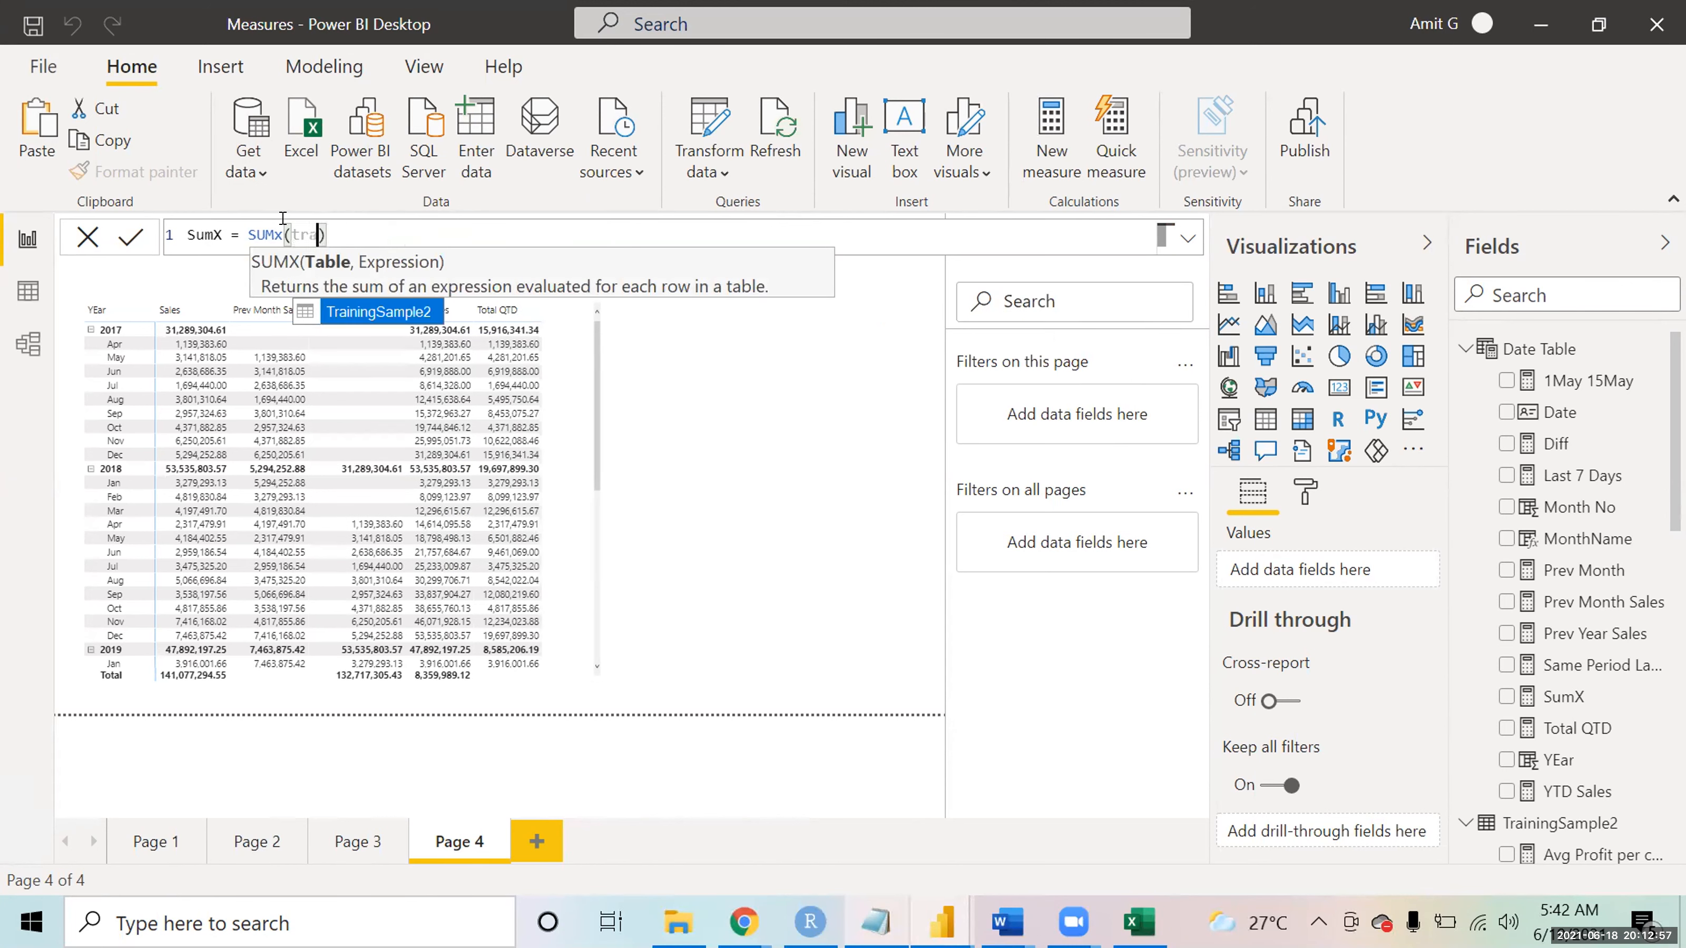
pyautogui.write(', ')
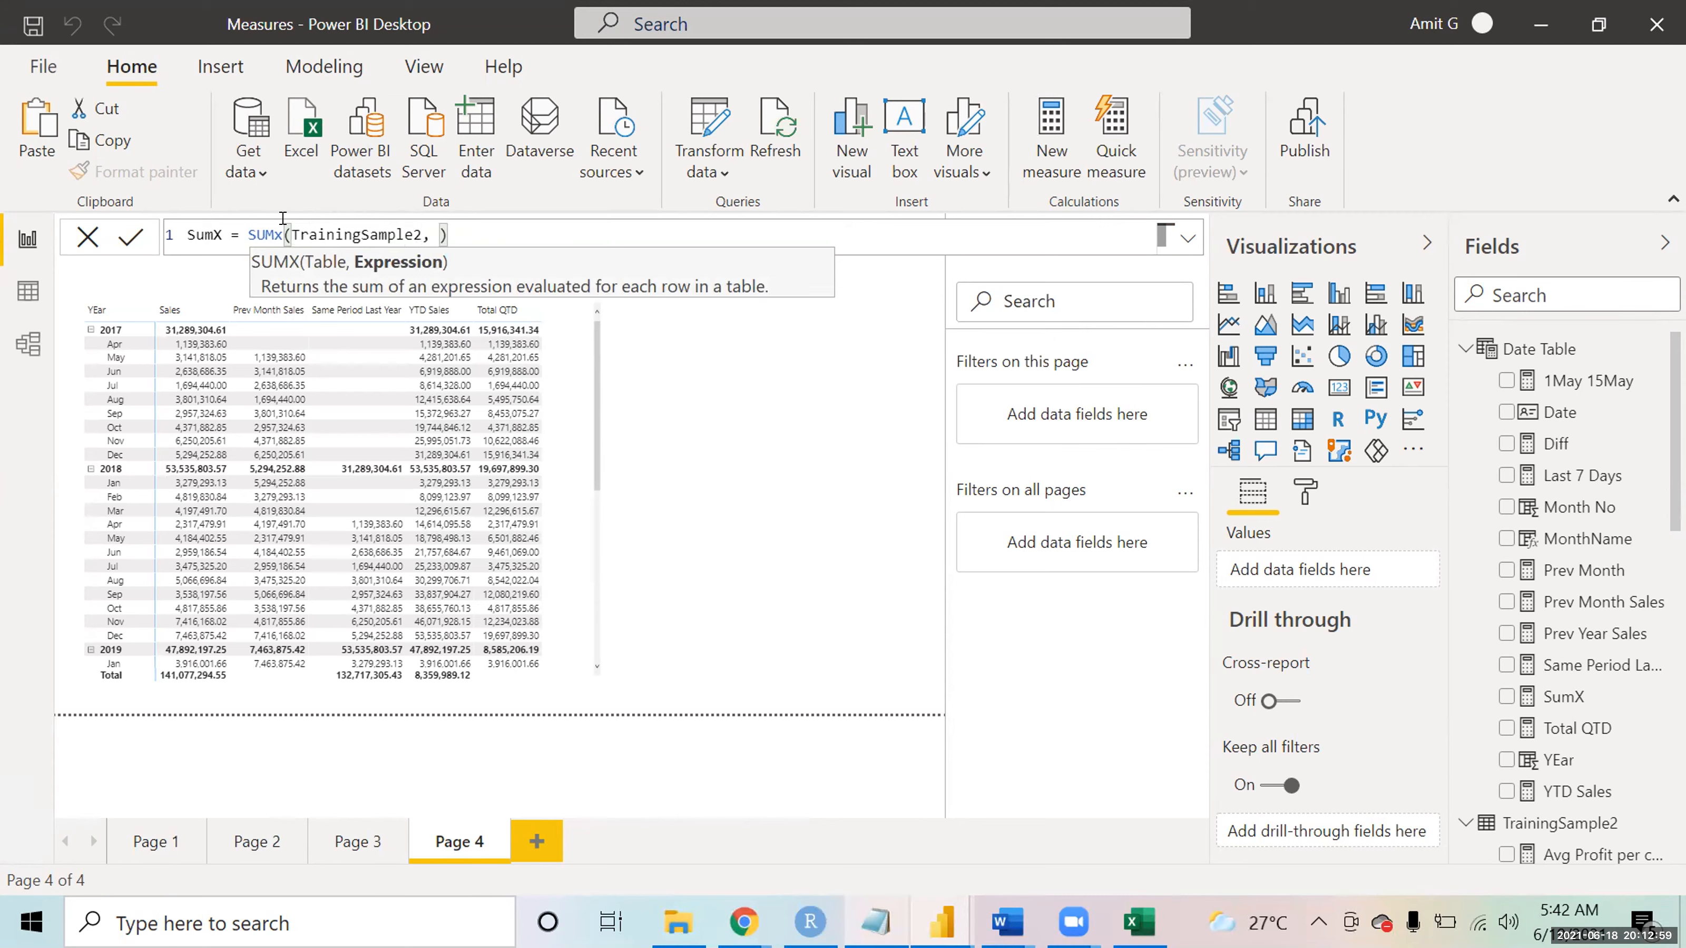
pyautogui.write('TrainingSample2[ListPrice]')
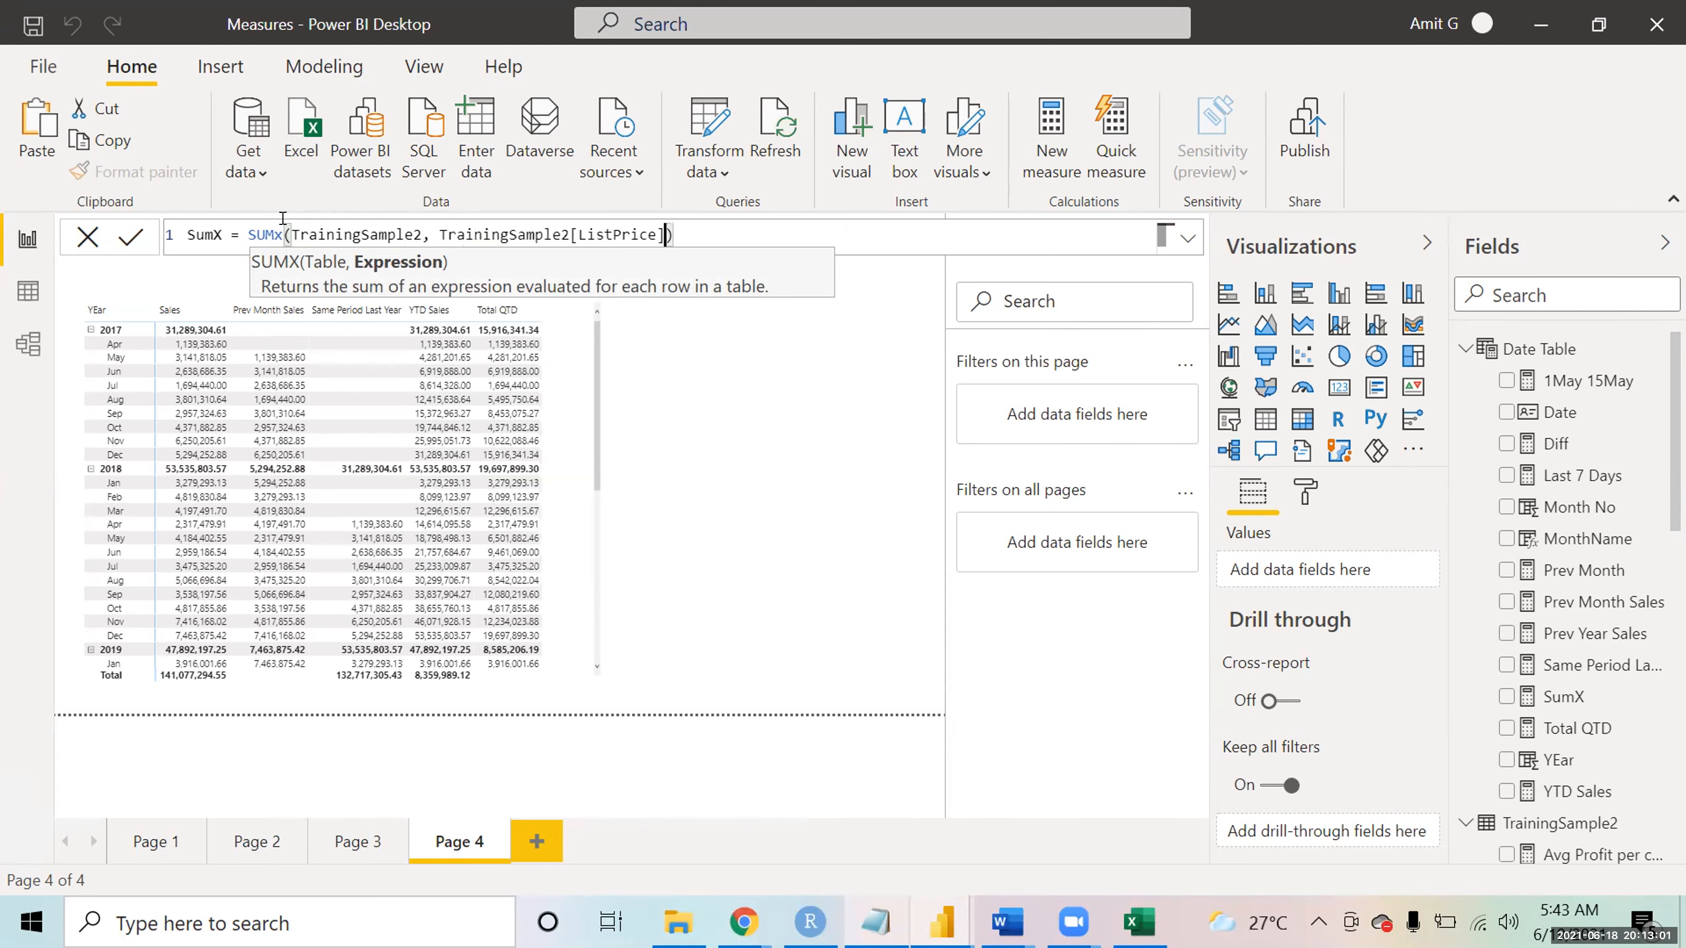
pyautogui.write('*TrainingSample2[OrderQty]')
pyautogui.press('Return')
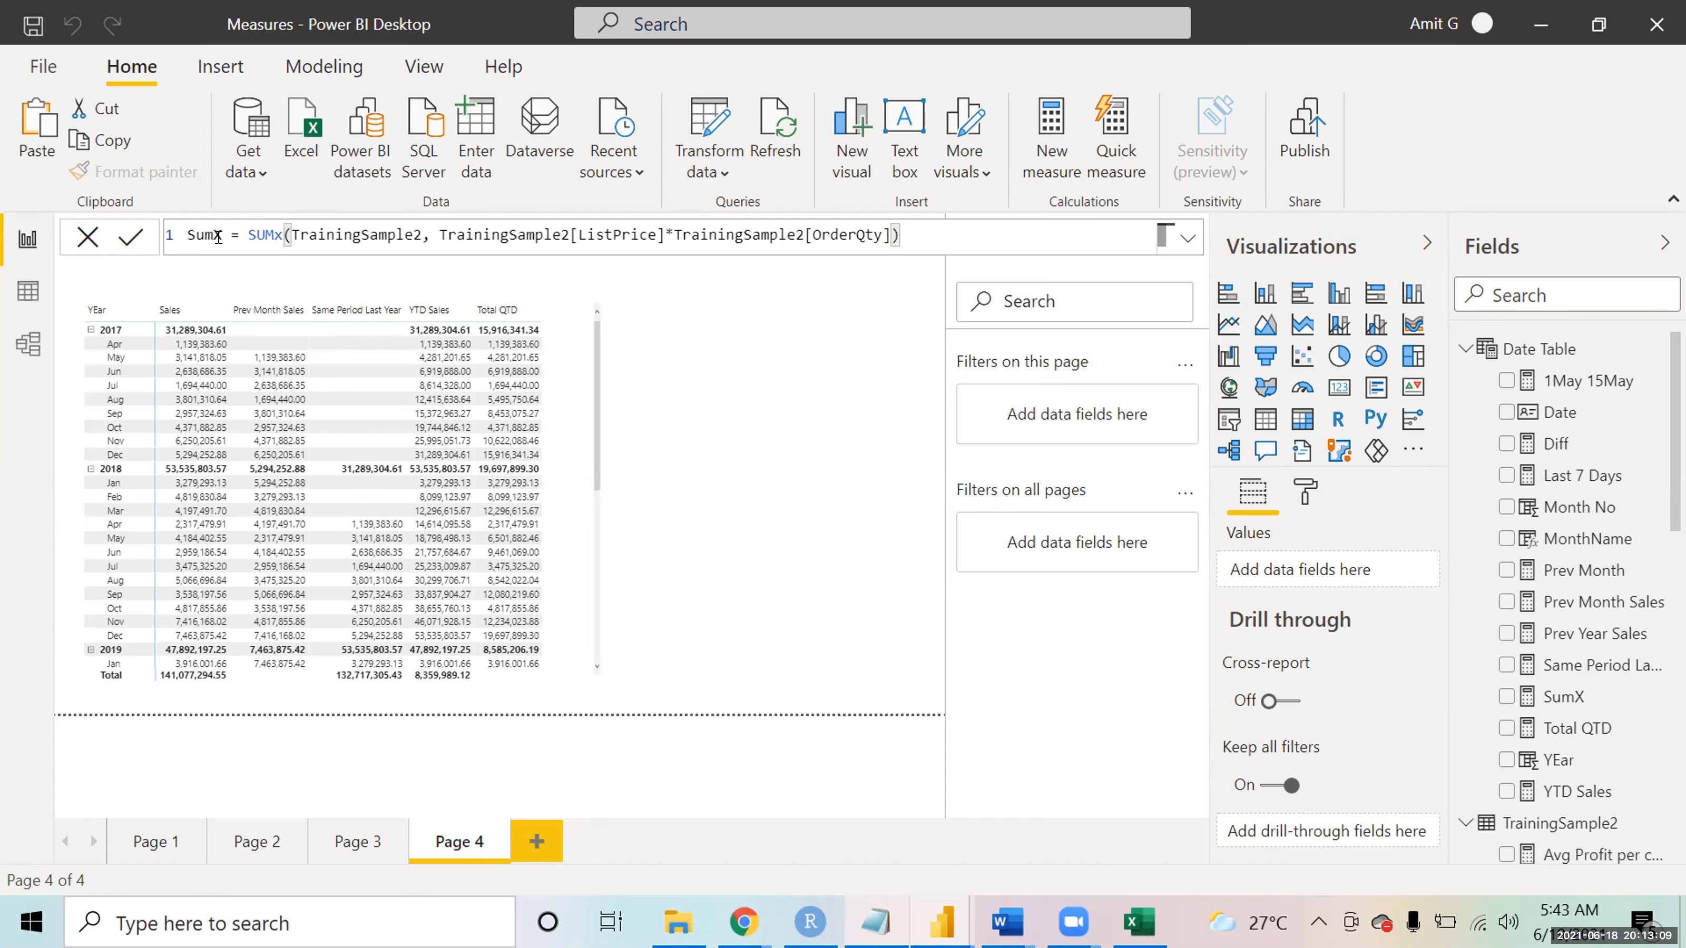
pyautogui.click(132, 238)
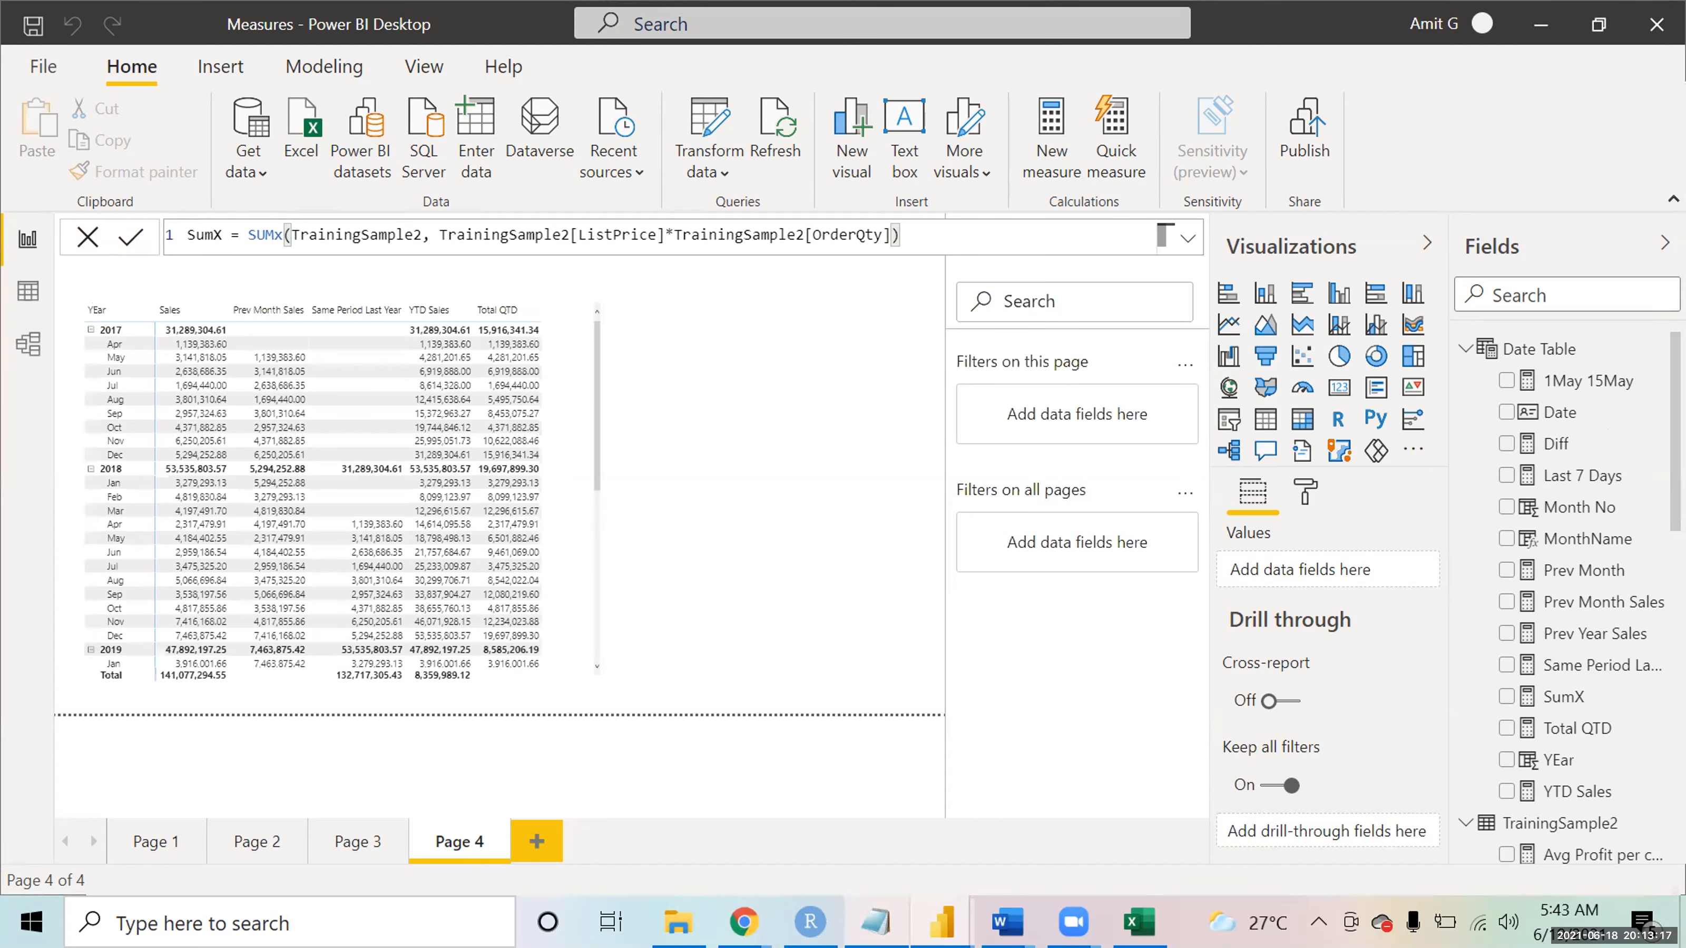
# - Add the SumX measure to the matrix on Page 4 and widen the matrix to fit the extra column
pyautogui.scroll(-1, 1593, 412)
pyautogui.scroll(-6, 1579, 598)
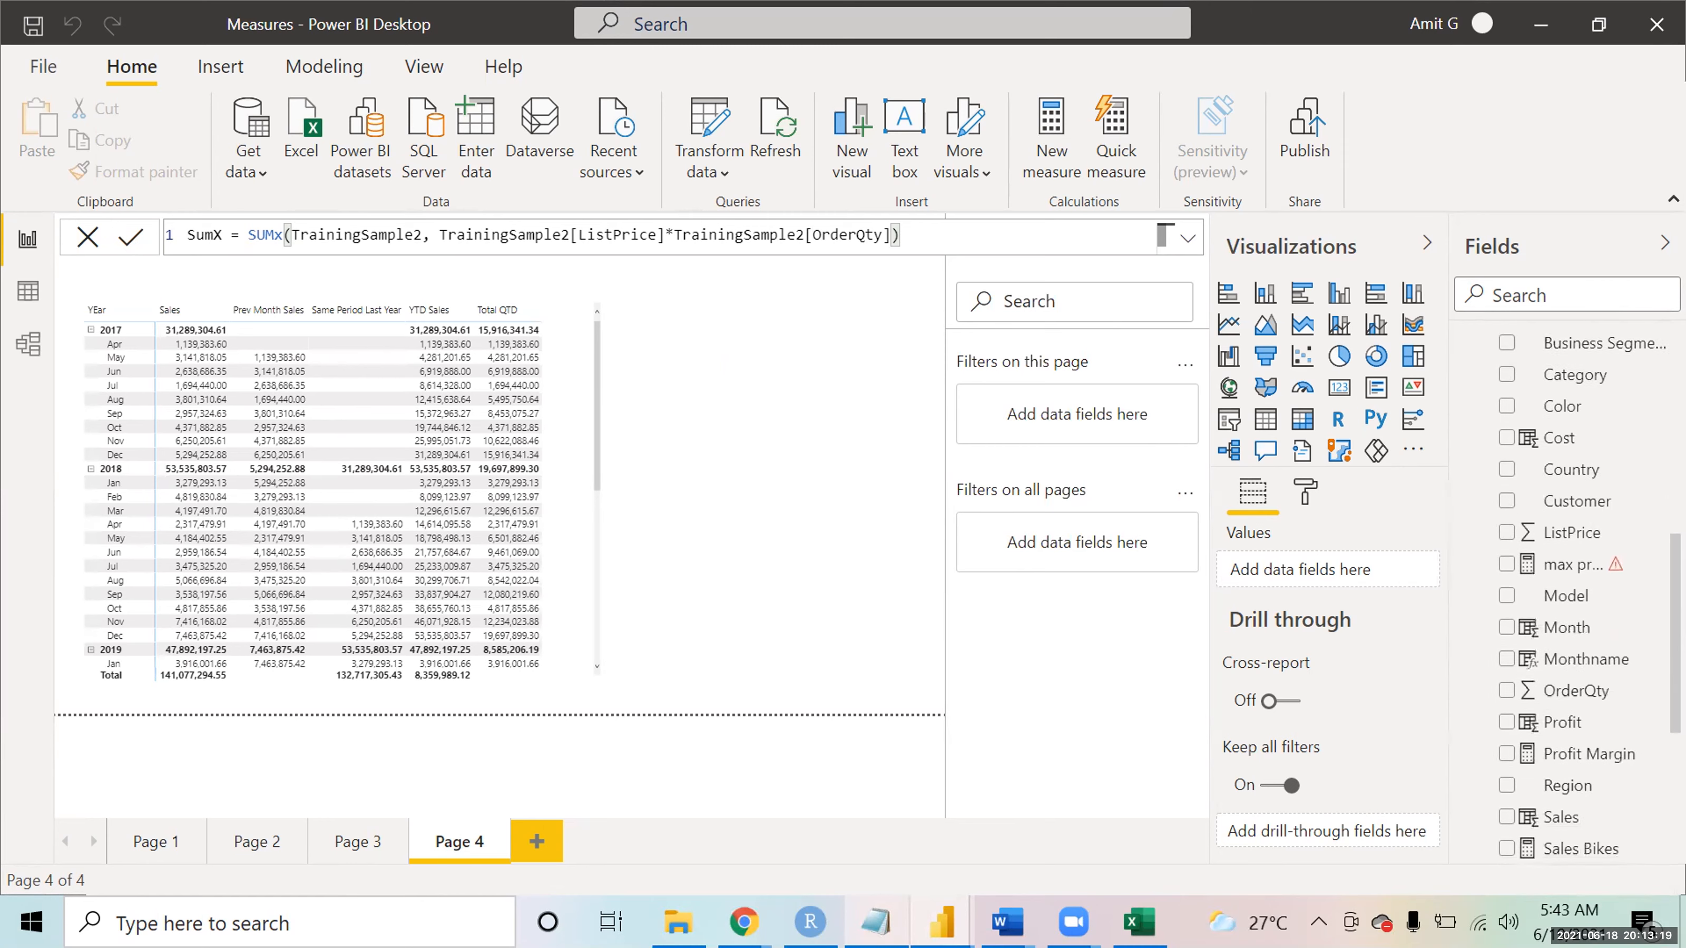
pyautogui.scroll(-4, 1566, 598)
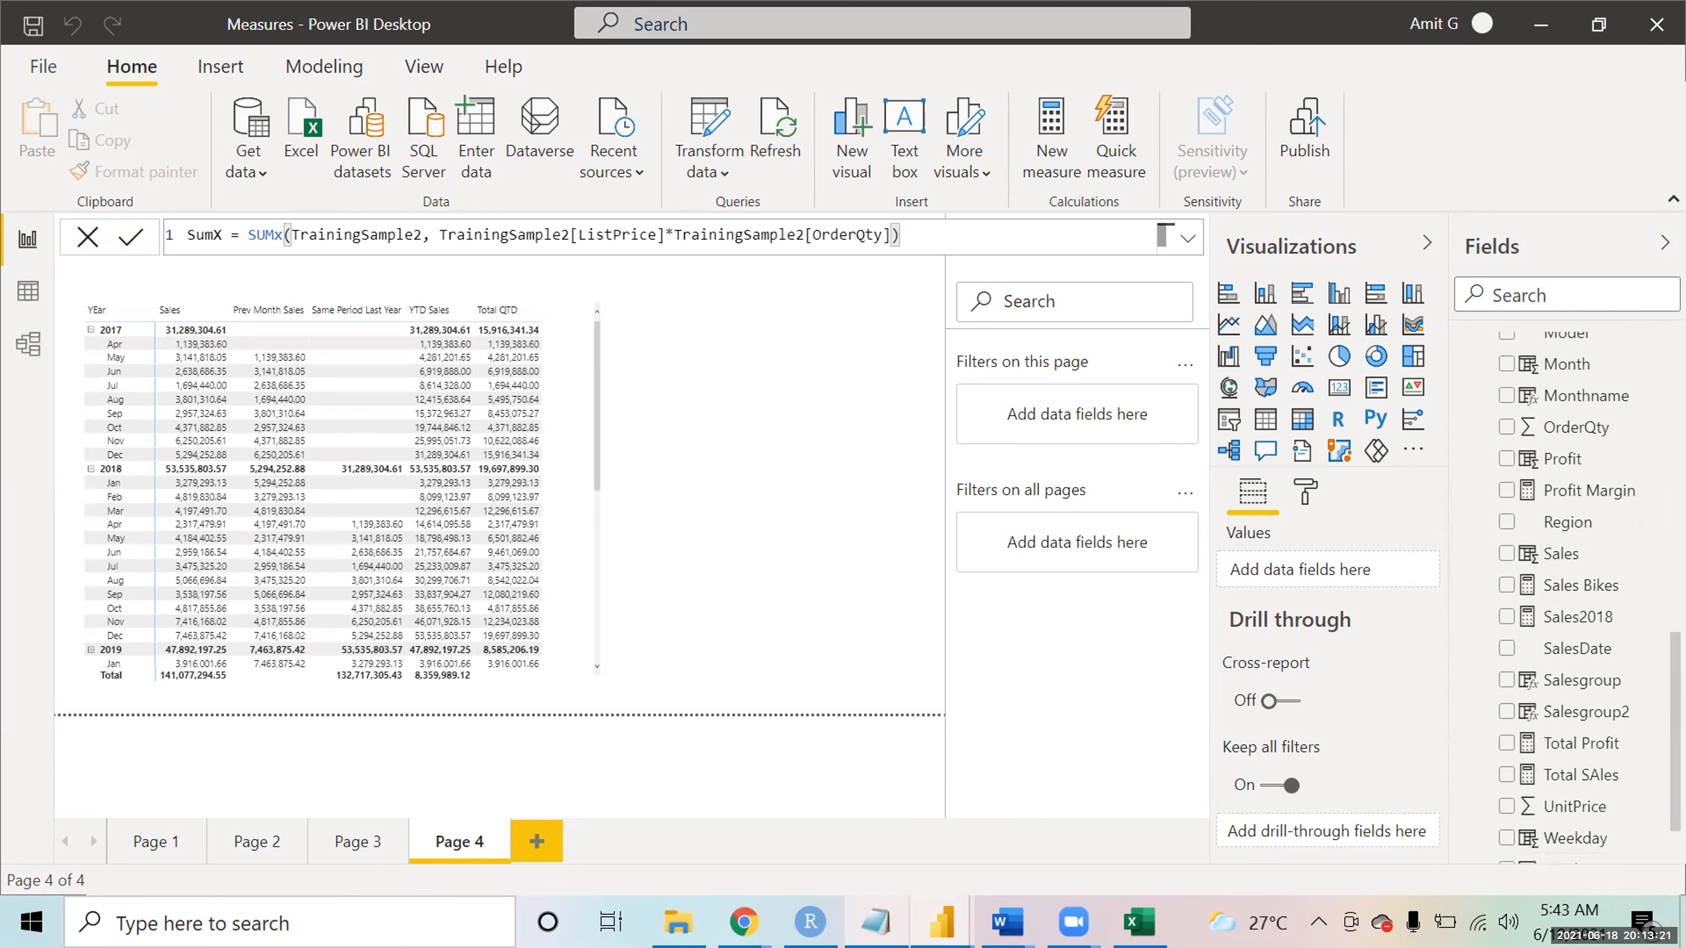
pyautogui.scroll(-1, 1579, 597)
pyautogui.scroll(10, 1580, 598)
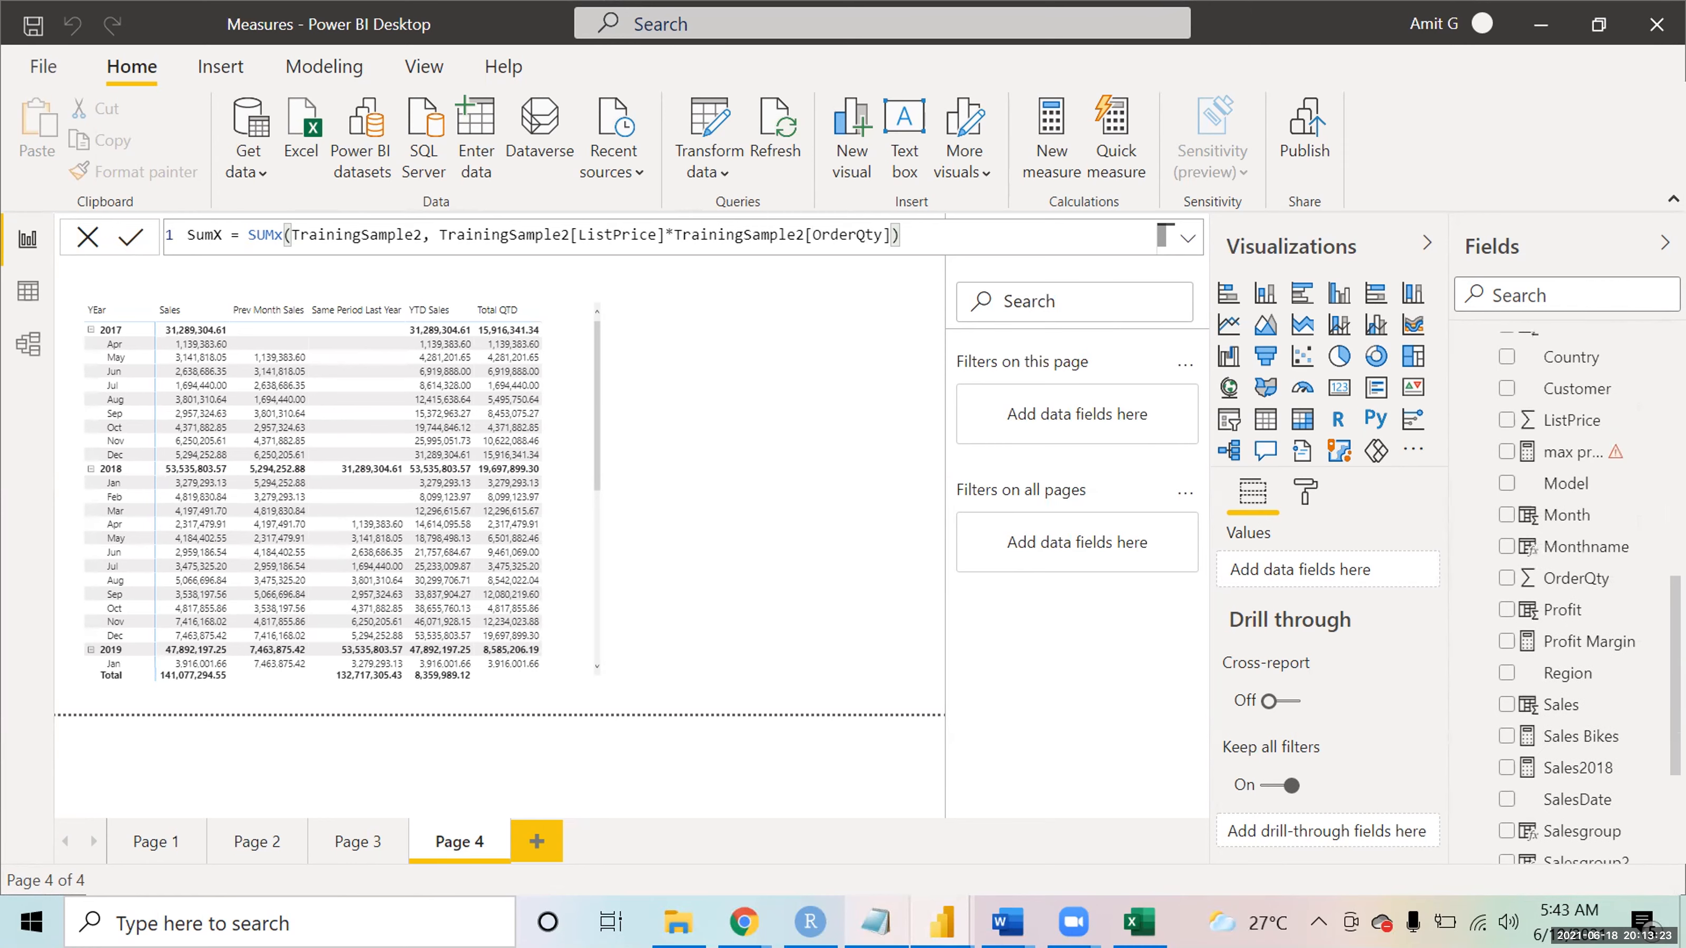
pyautogui.scroll(1, 1580, 597)
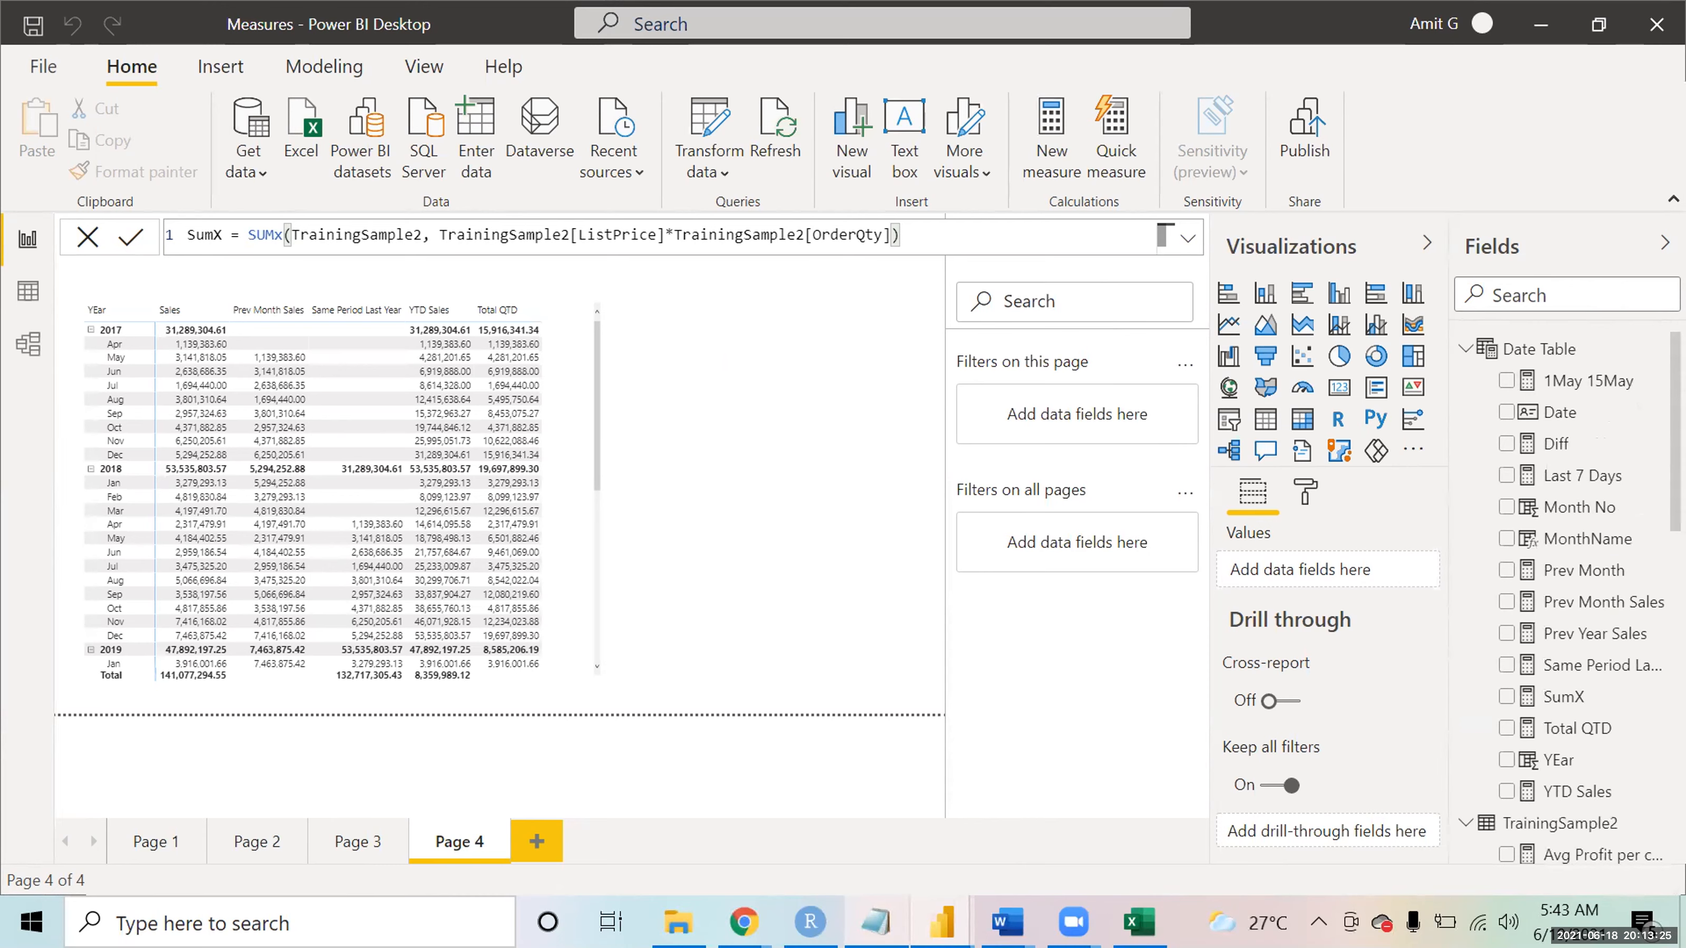
pyautogui.moveTo(1563, 696); pyautogui.dragTo(560, 586)
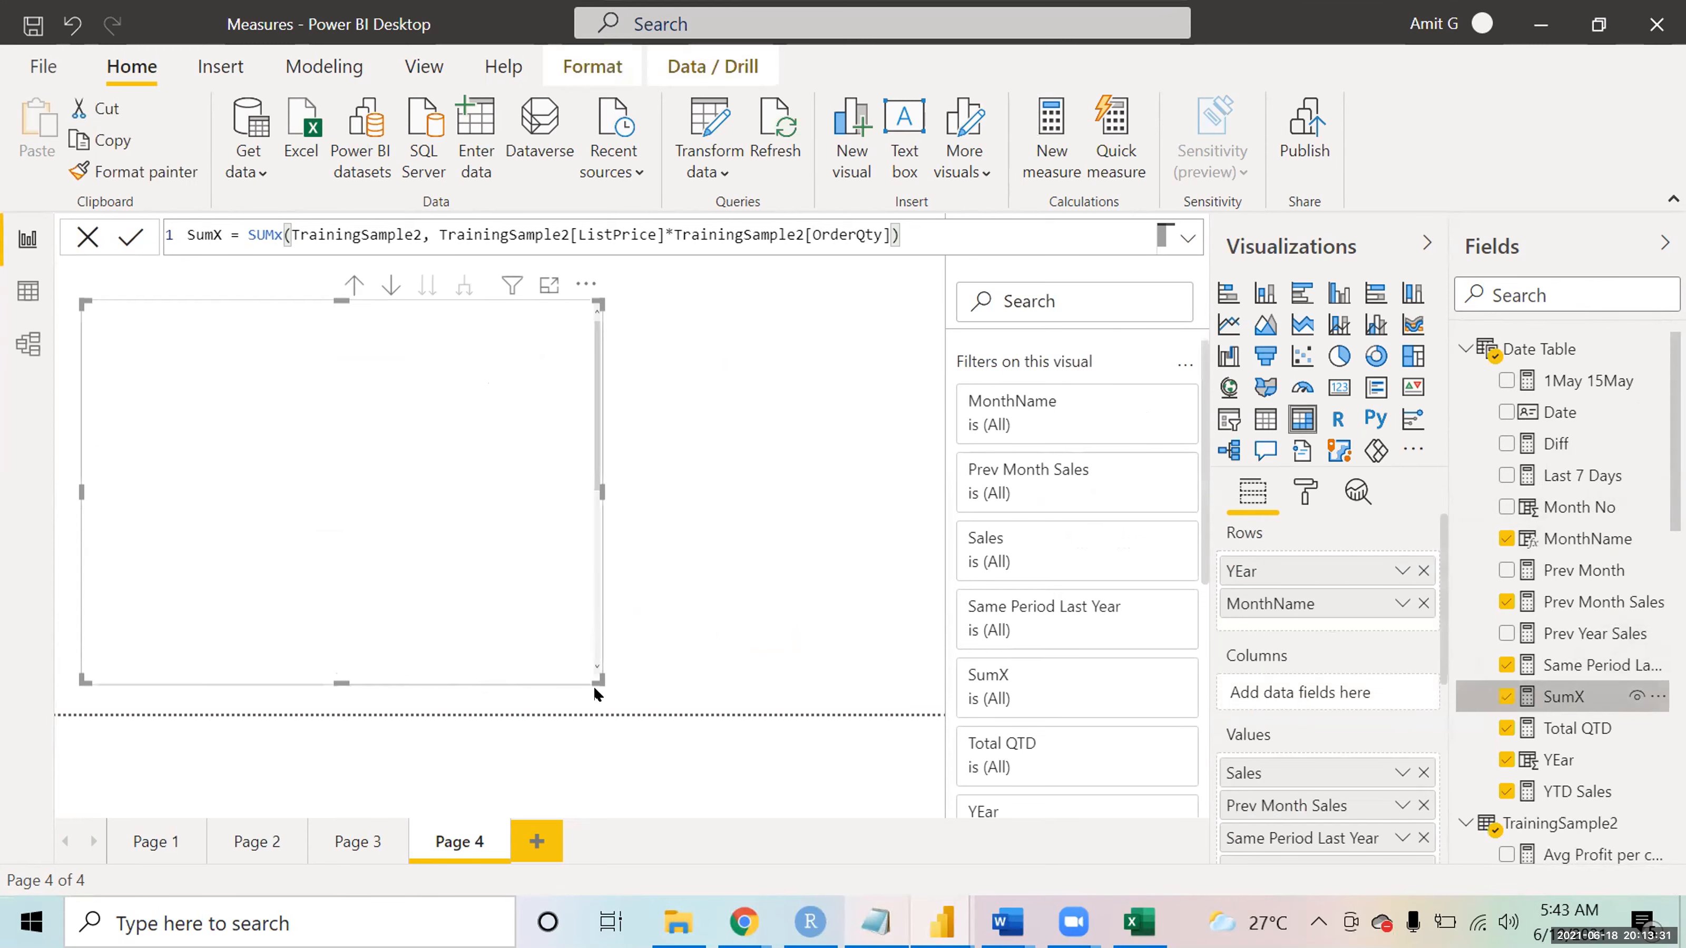
pyautogui.moveTo(594, 673); pyautogui.dragTo(759, 684)
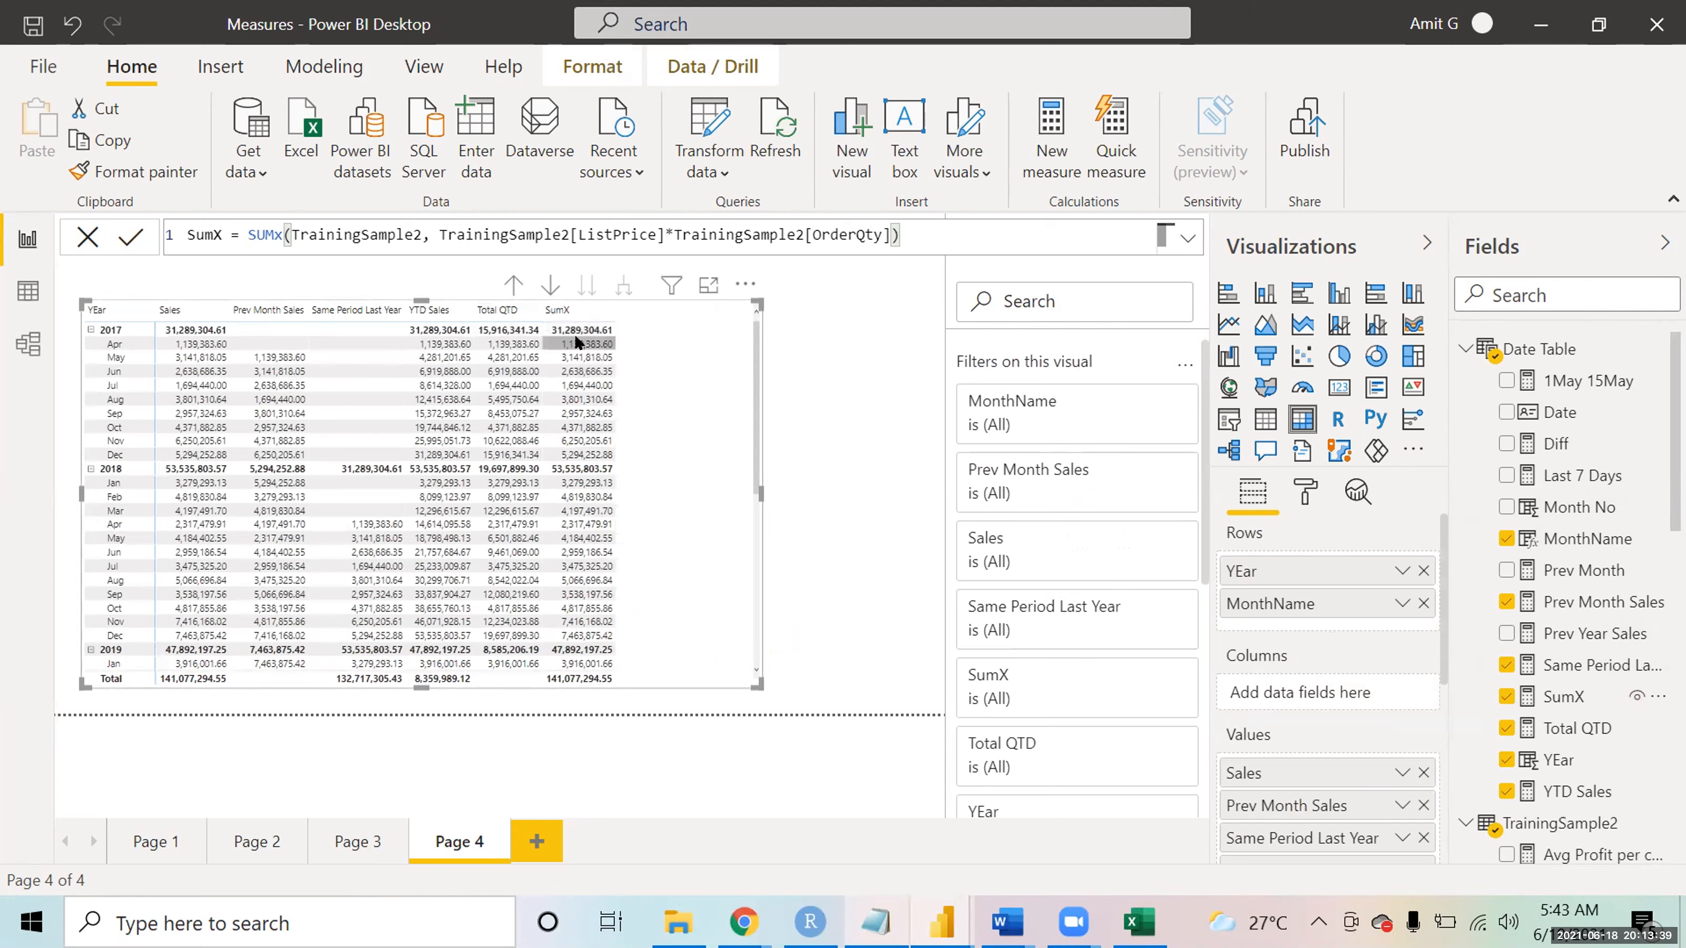
# - Review the expression argument of the SumX formula, and switch to Notepad to review the sumX, maxx, minx and averagex list
pyautogui.moveTo(440, 235); pyautogui.dragTo(884, 224)
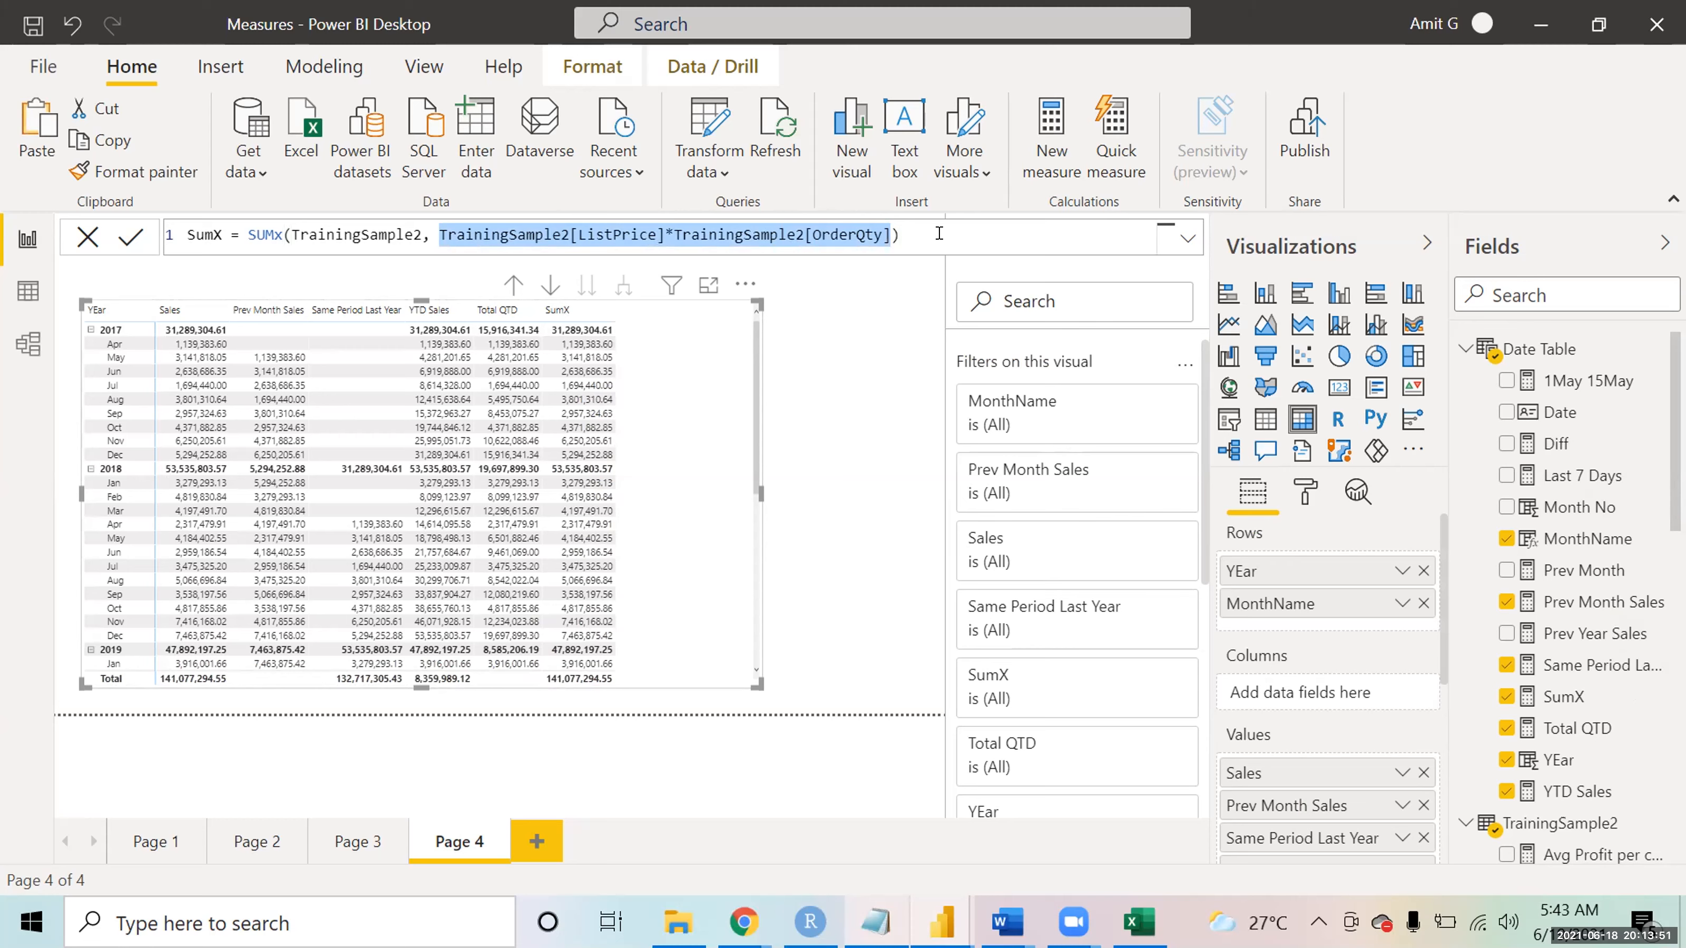
pyautogui.click(939, 233)
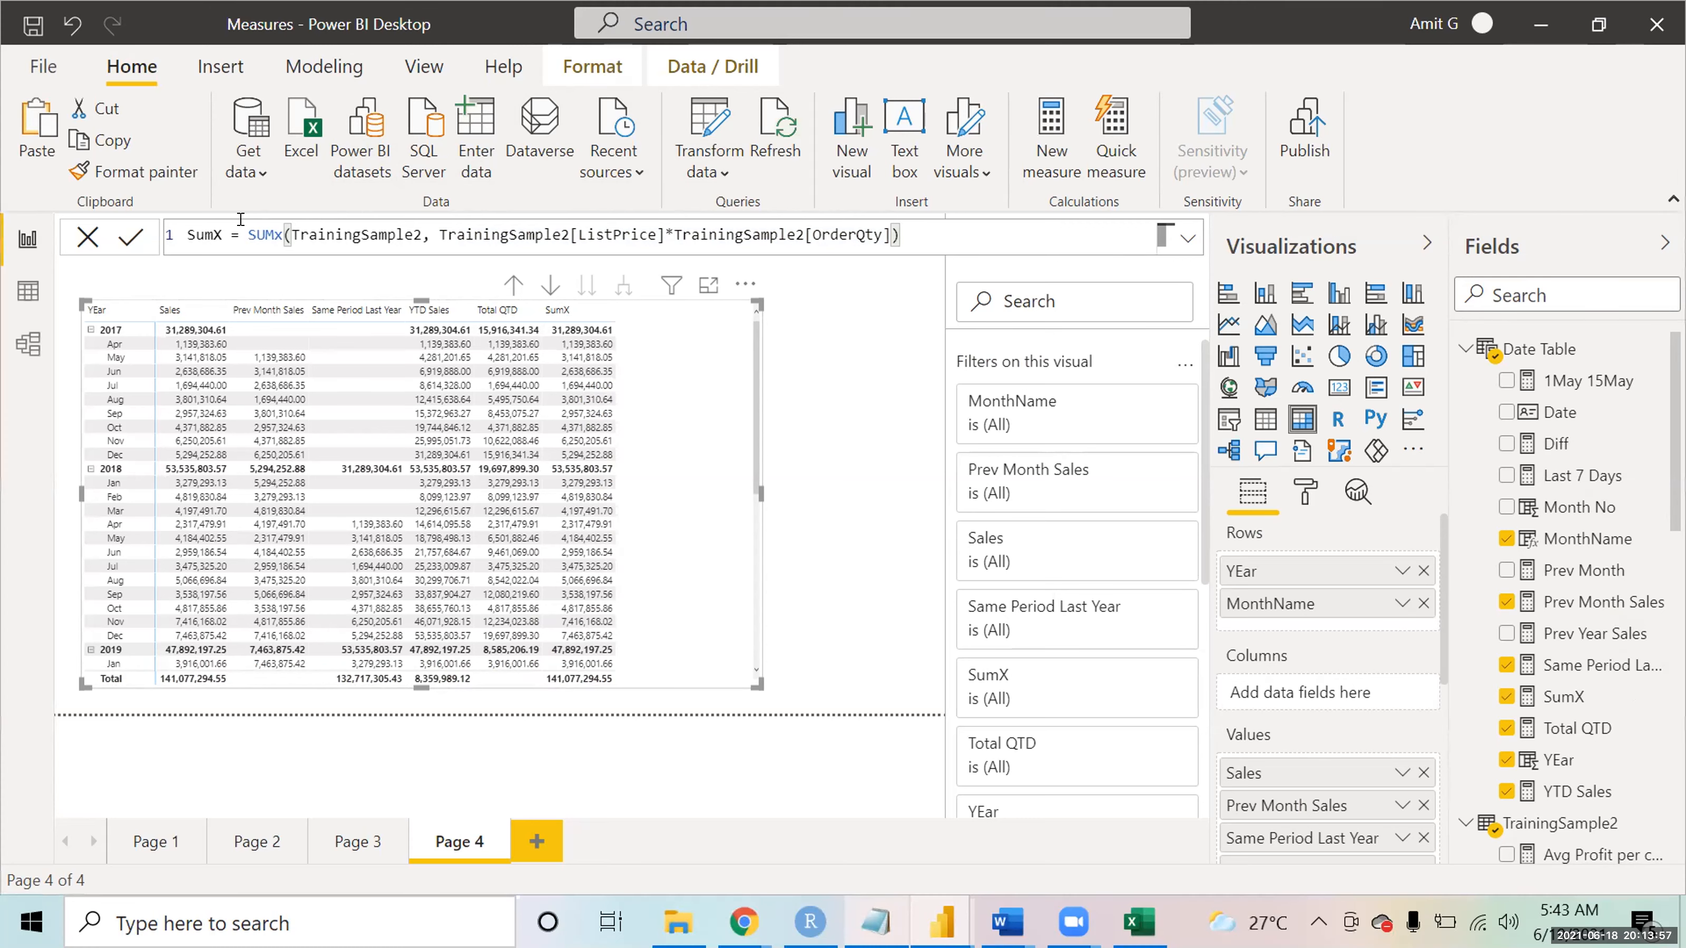
pyautogui.hotkey('alt', 'Tab')
pyautogui.moveTo(308, 652); pyautogui.dragTo(191, 555)
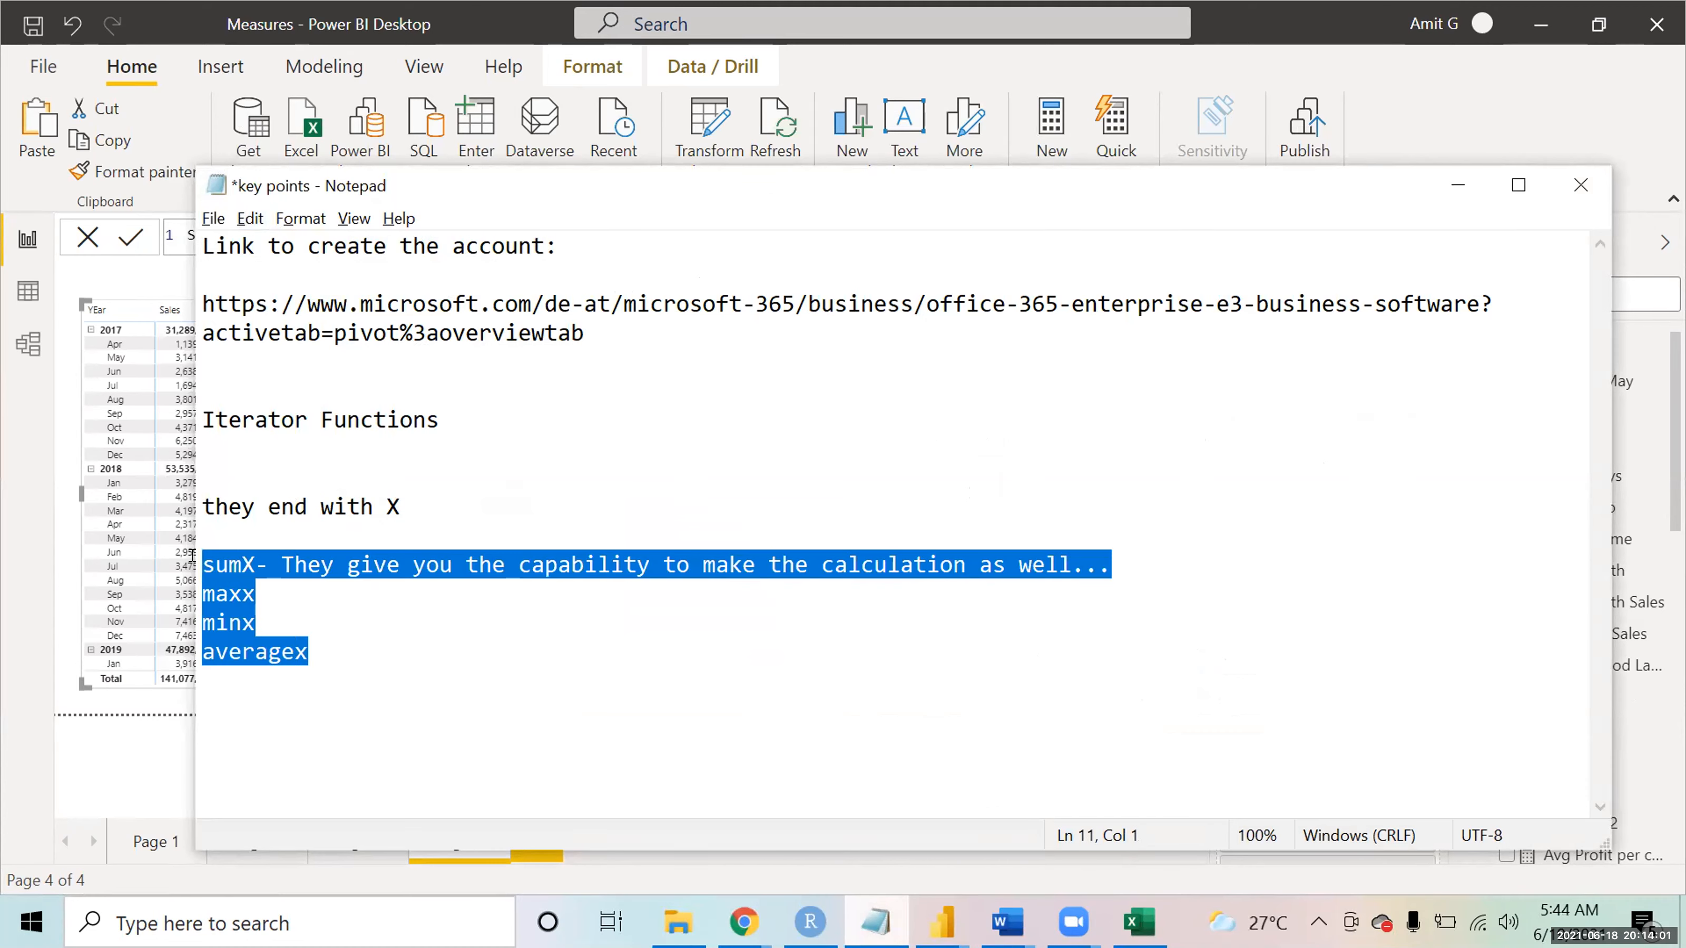
pyautogui.click(196, 564)
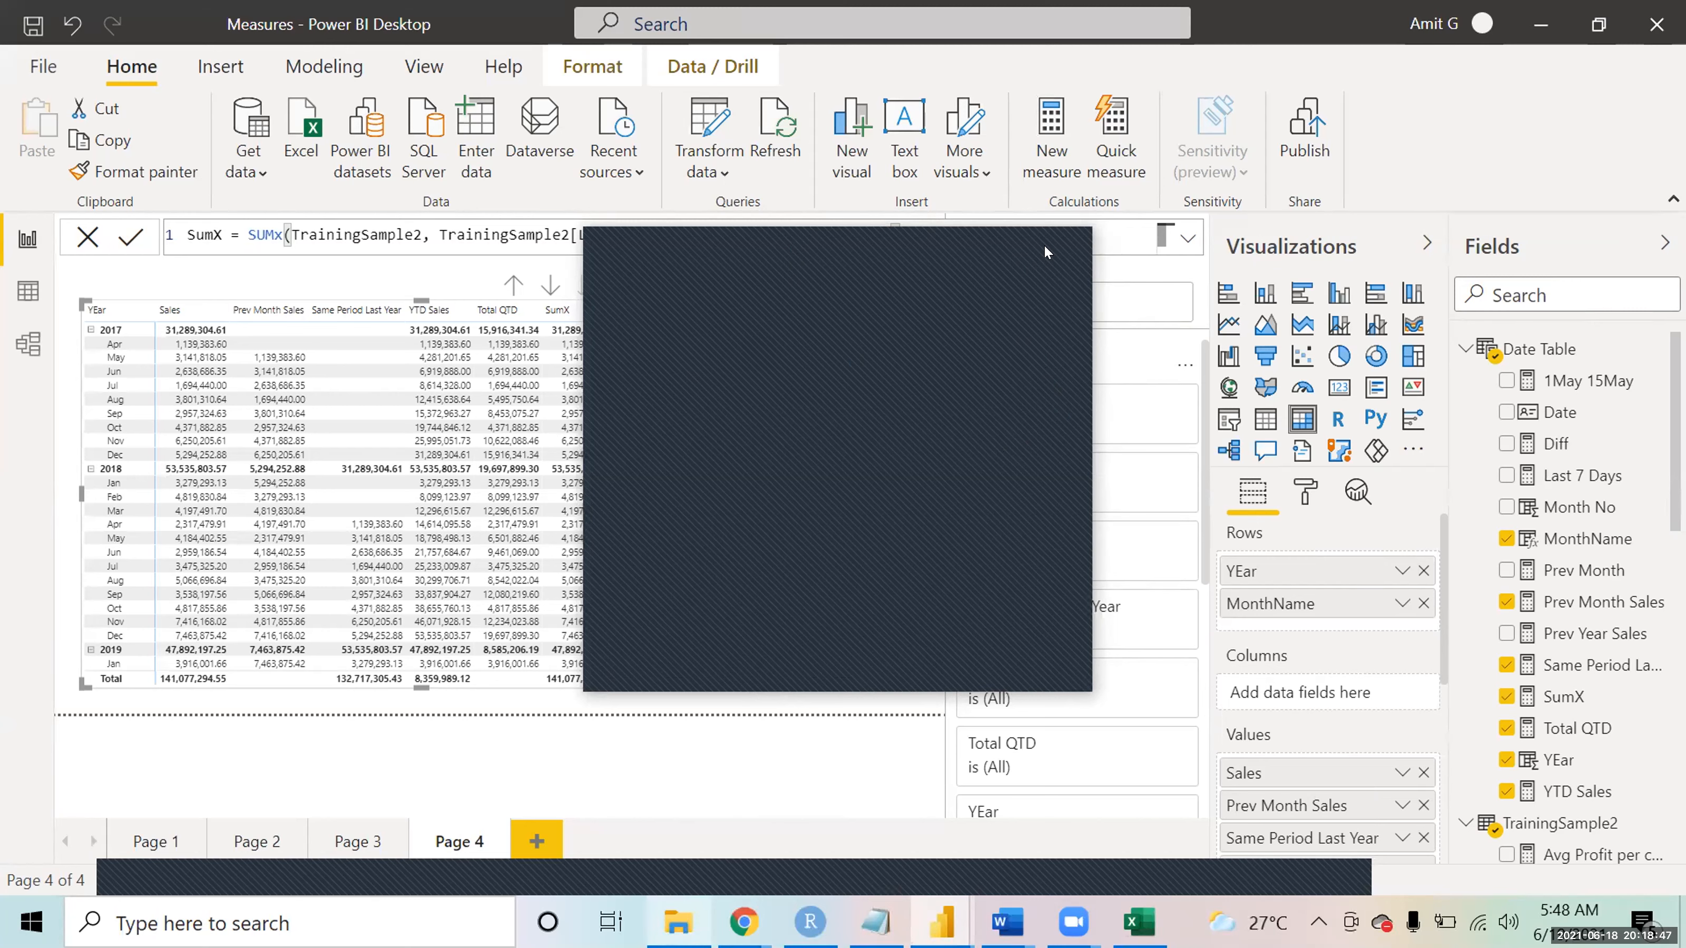
# - Create a new measure named AverageX and start its formula with the AVERAGEX function
pyautogui.click(1047, 156)
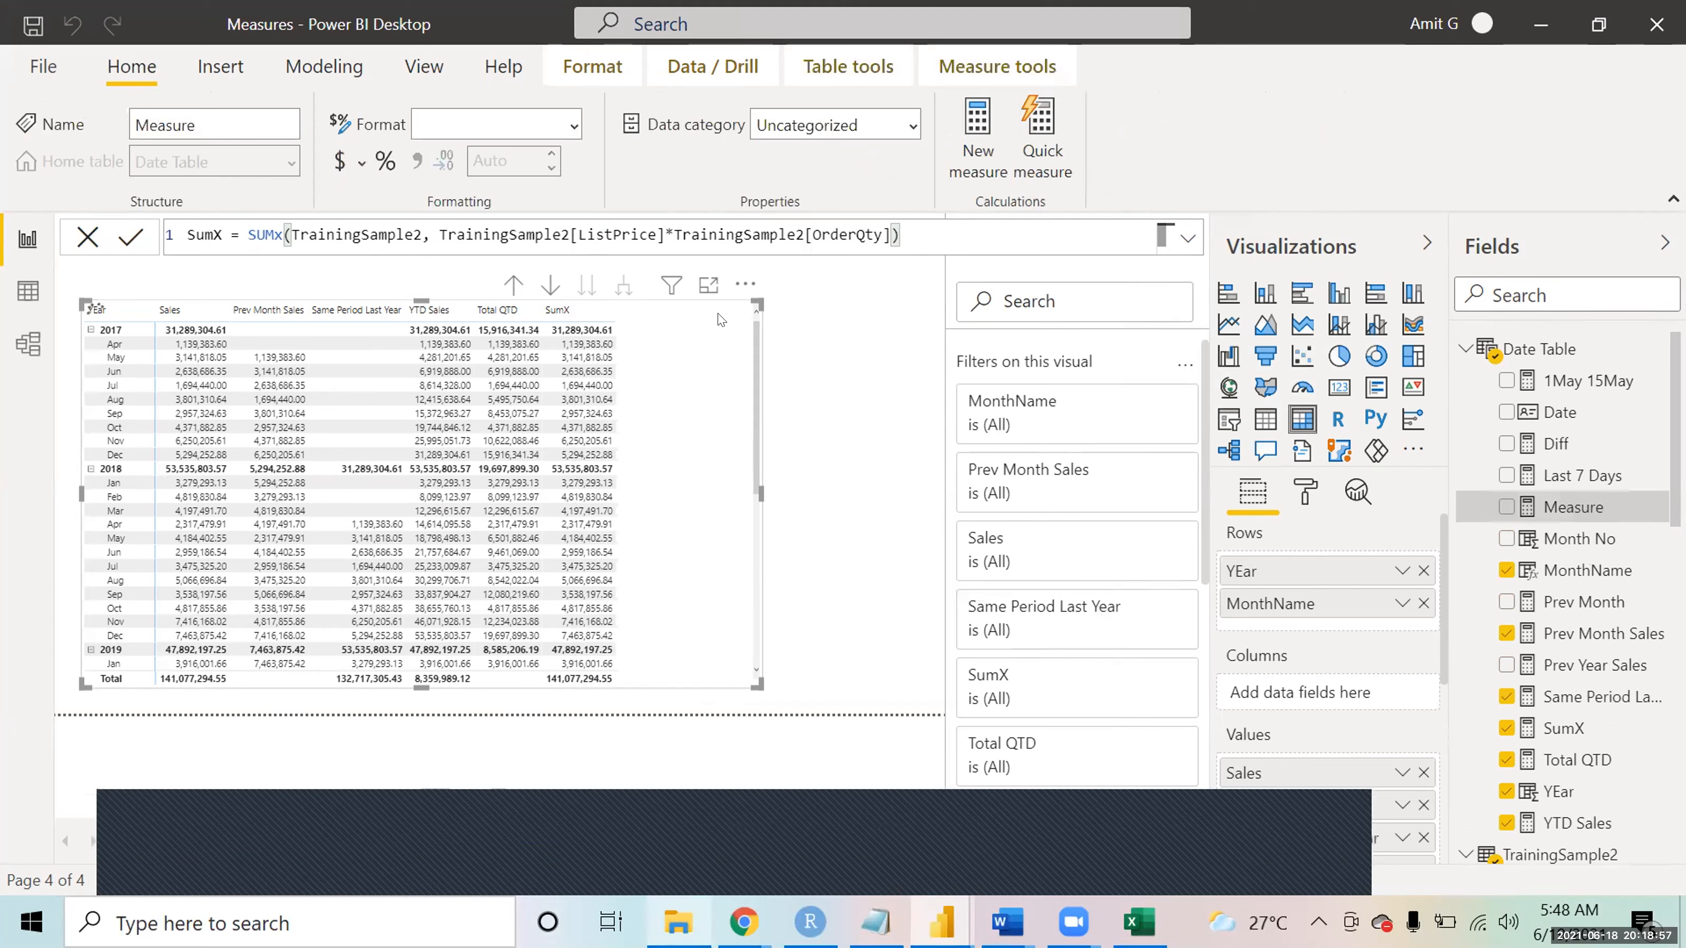
pyautogui.write('Average')
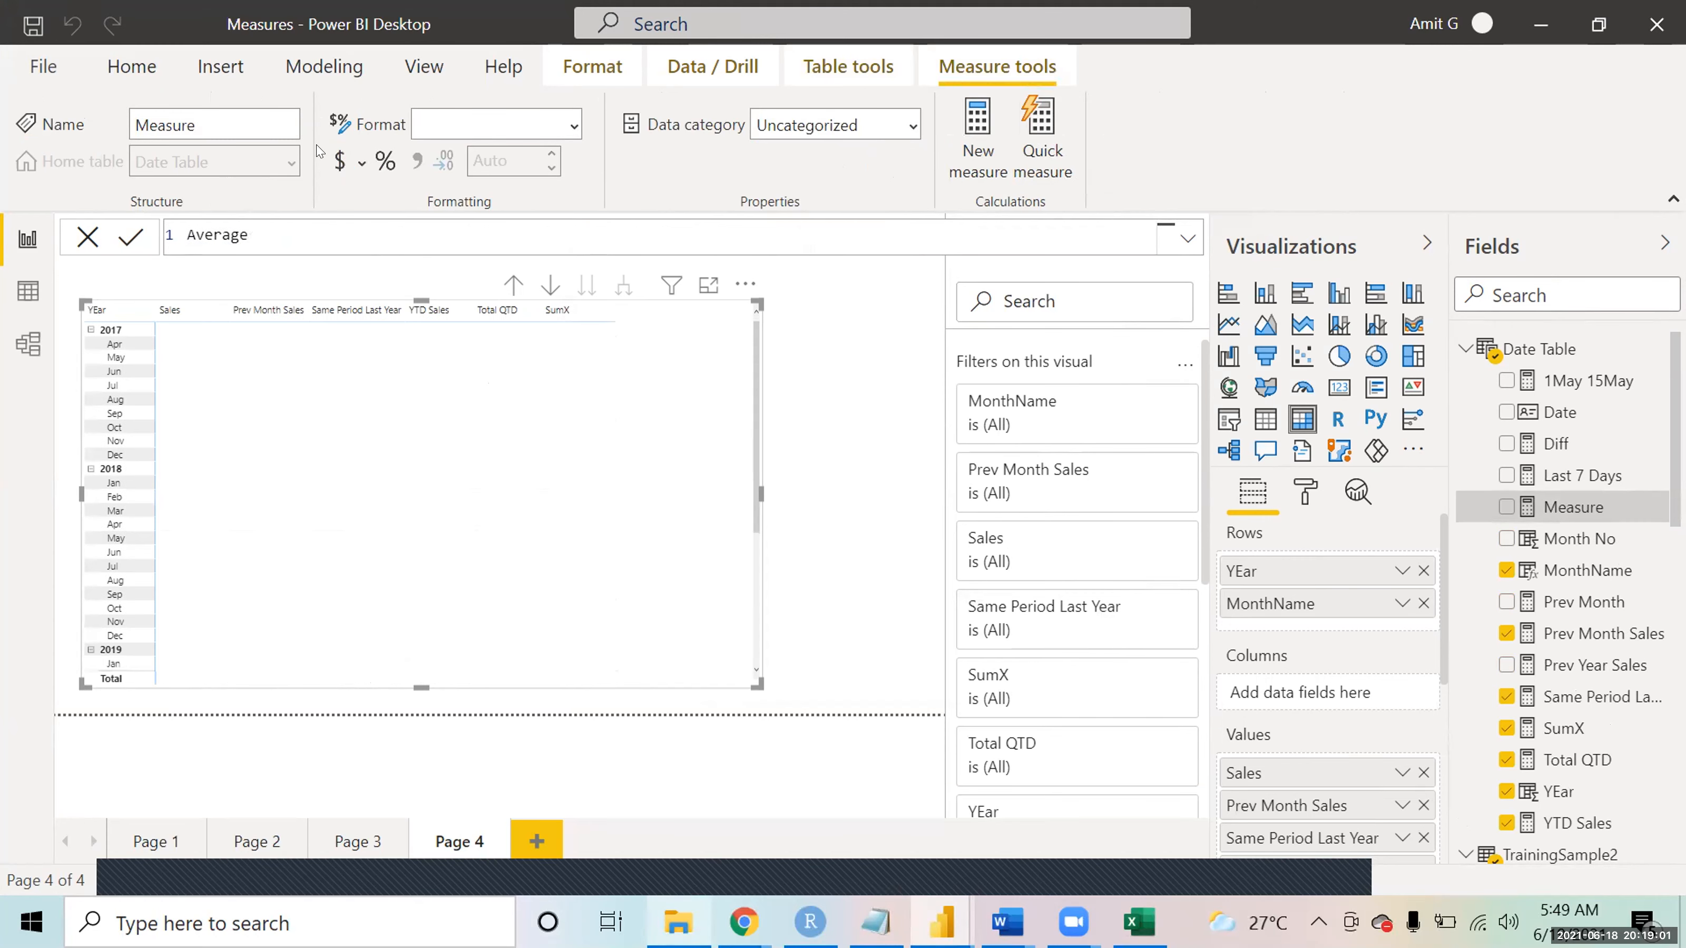
pyautogui.write('X= aver')
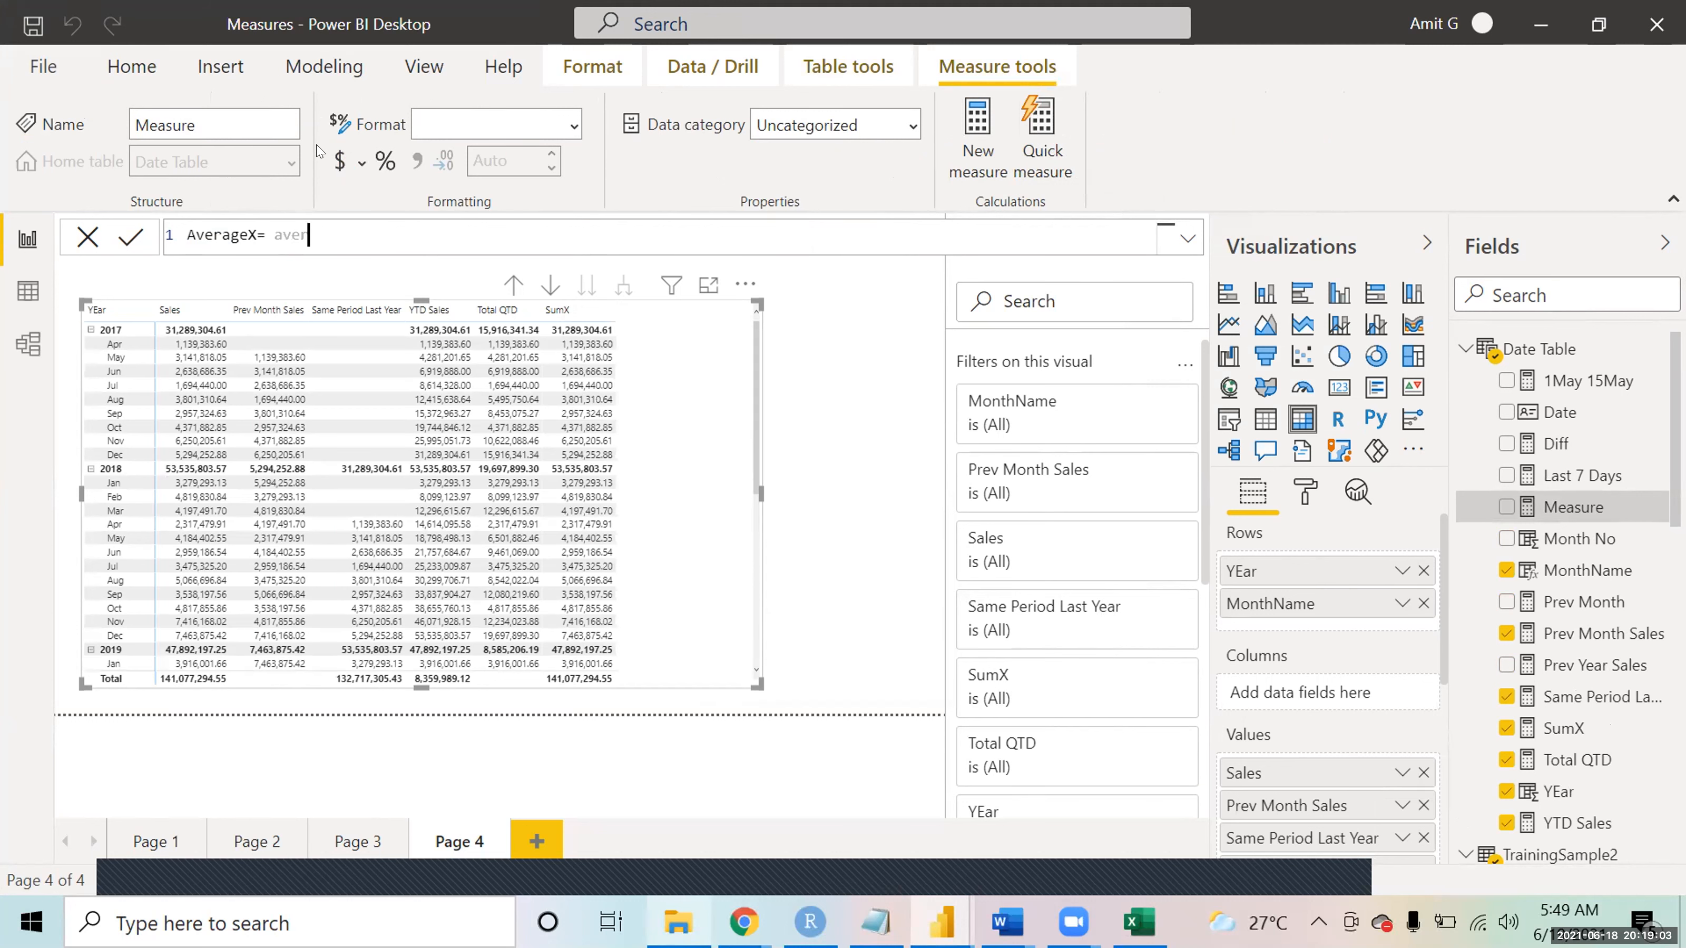
pyautogui.press('Down')
pyautogui.press('Down')
pyautogui.press('Tab')
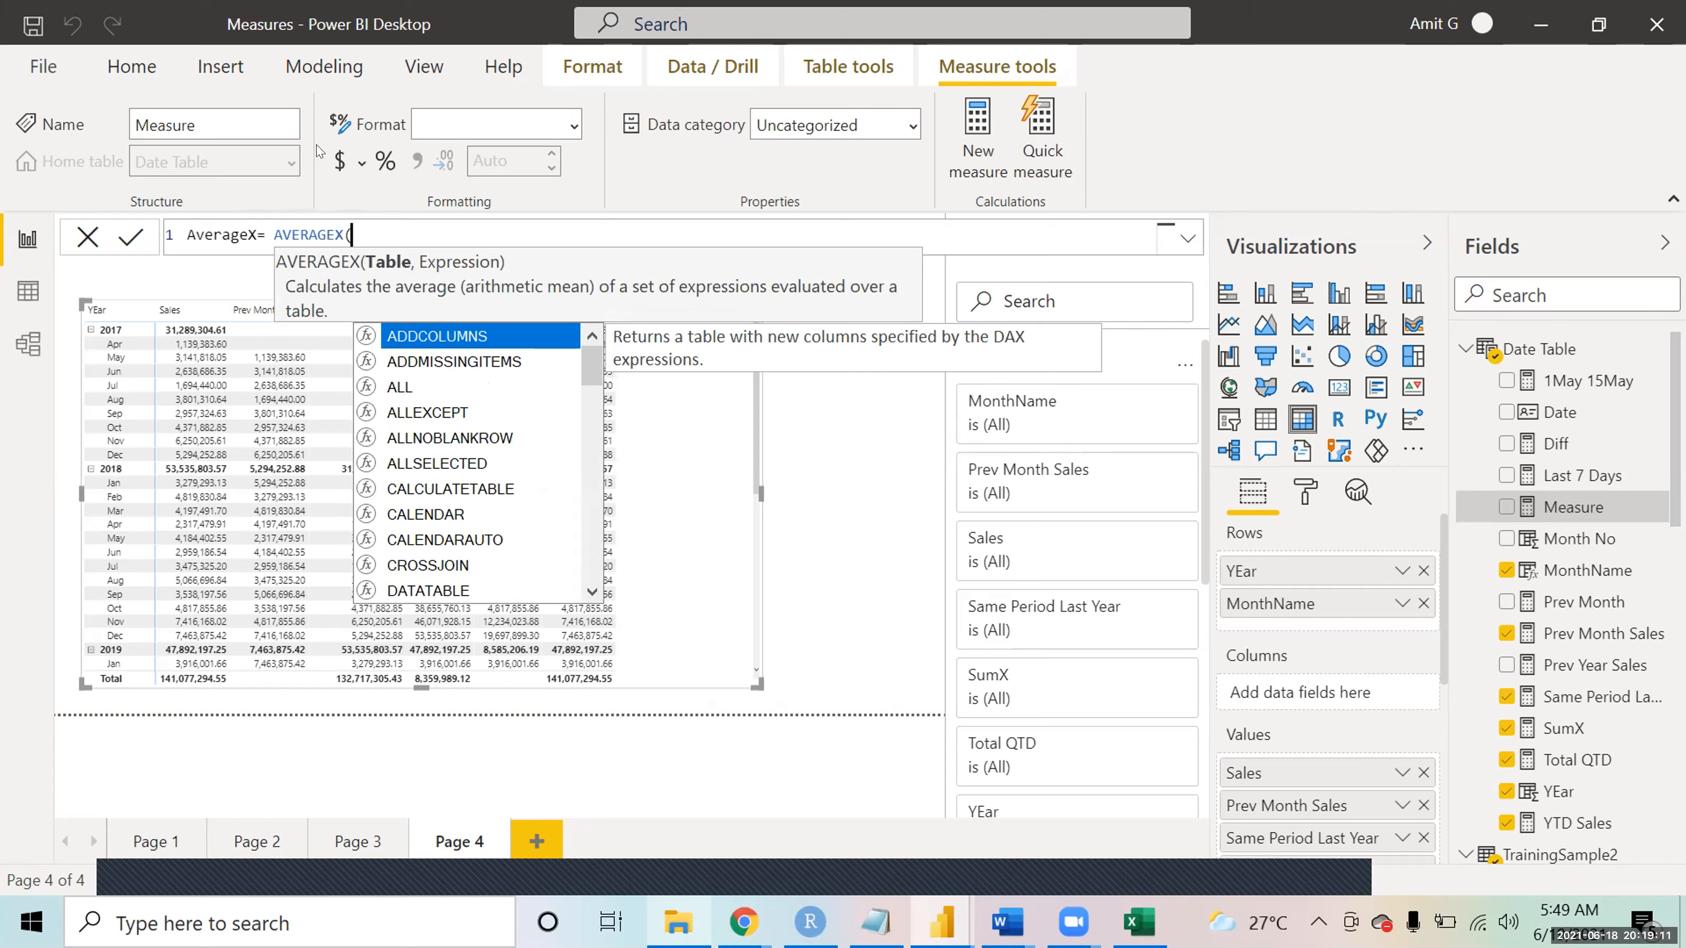
# - Give AVERAGEX the table TrainingSample2 and the expression TrainingSample2[ListPrice]*TrainingSample2[OrderQty], and commit the measure
pyautogui.write('tra')
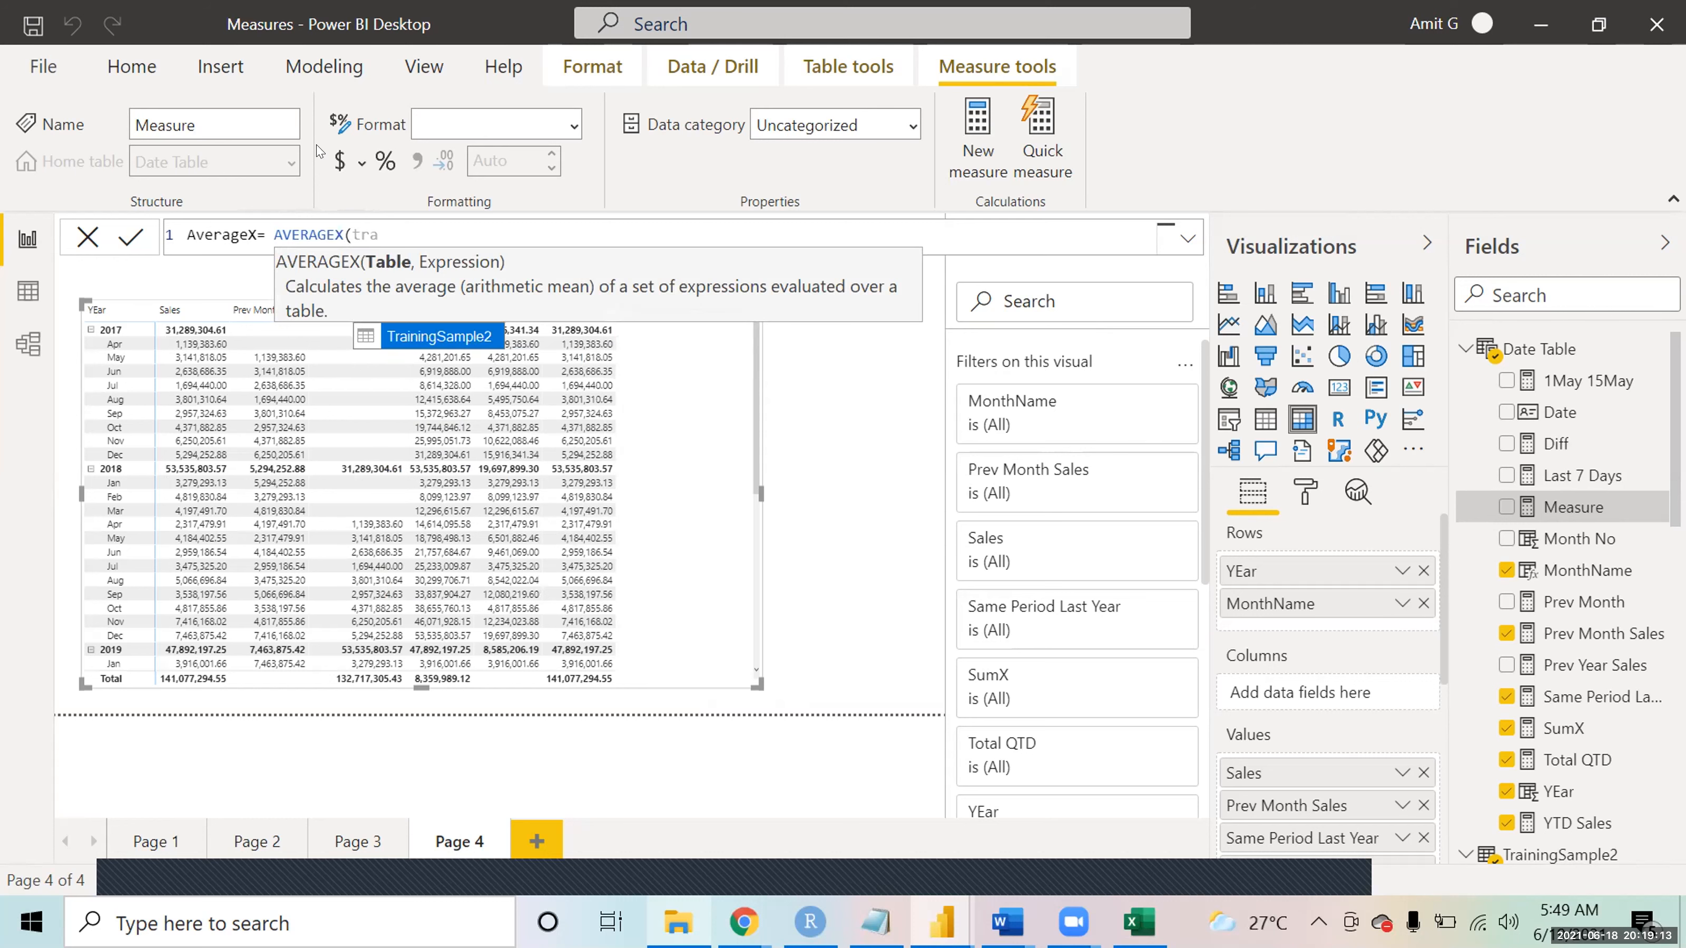
pyautogui.press('Tab')
pyautogui.write(', ')
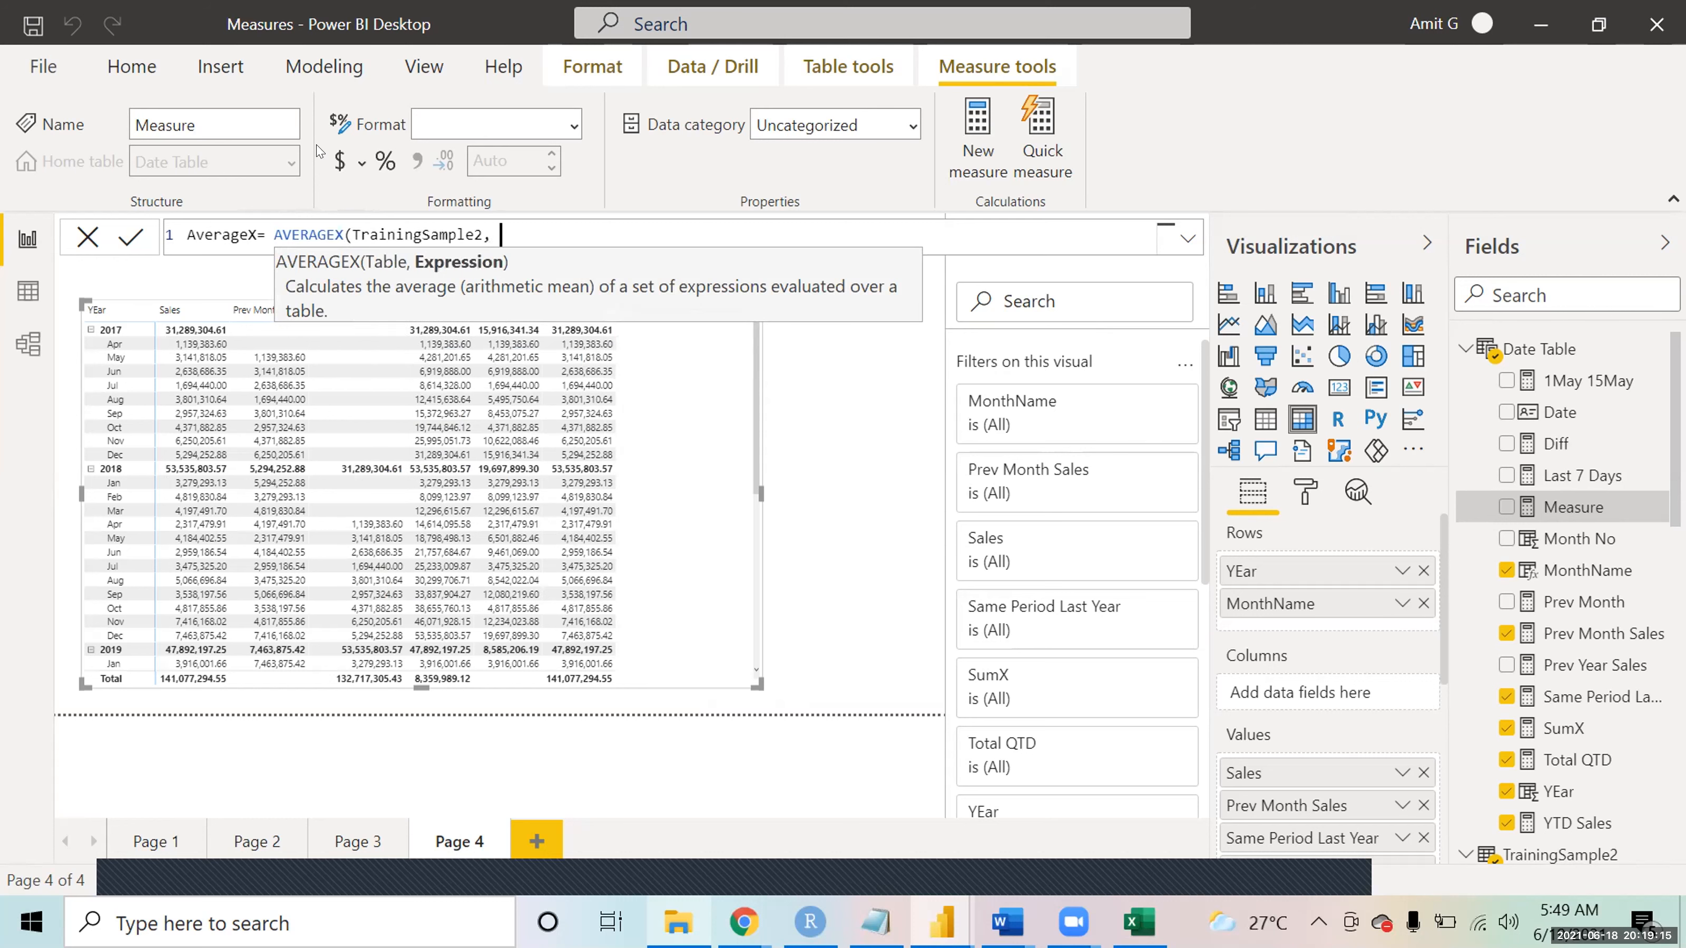
pyautogui.write('lis')
pyautogui.press('Tab')
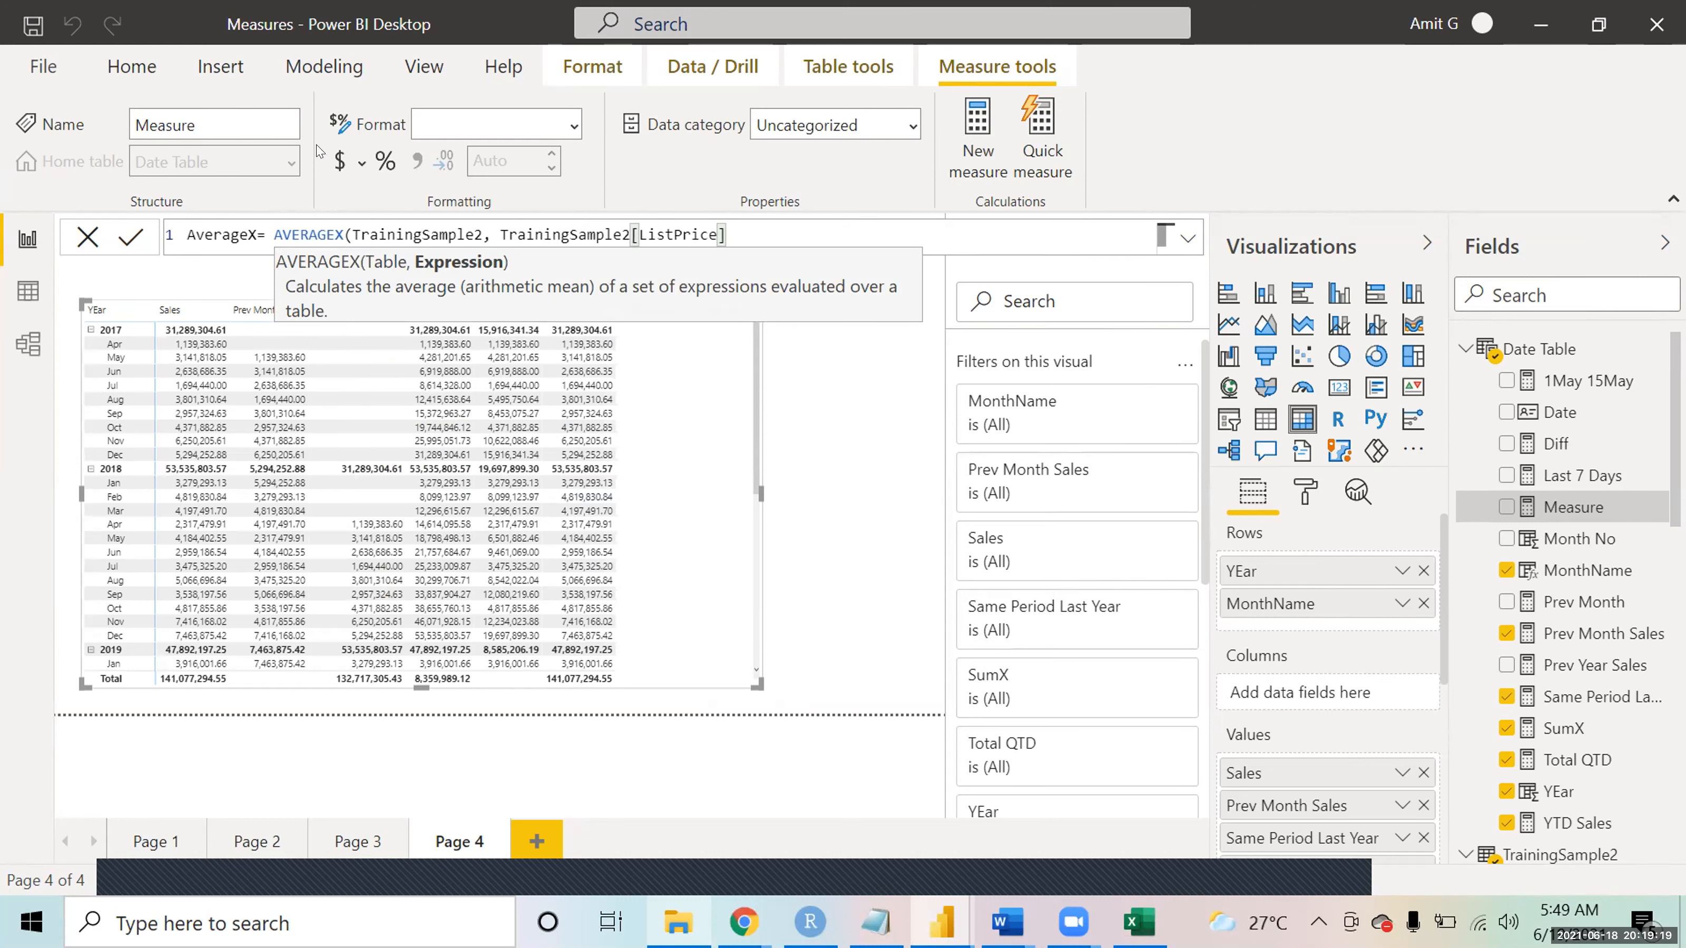
pyautogui.write('*')
pyautogui.write('c')
pyautogui.press('Tab')
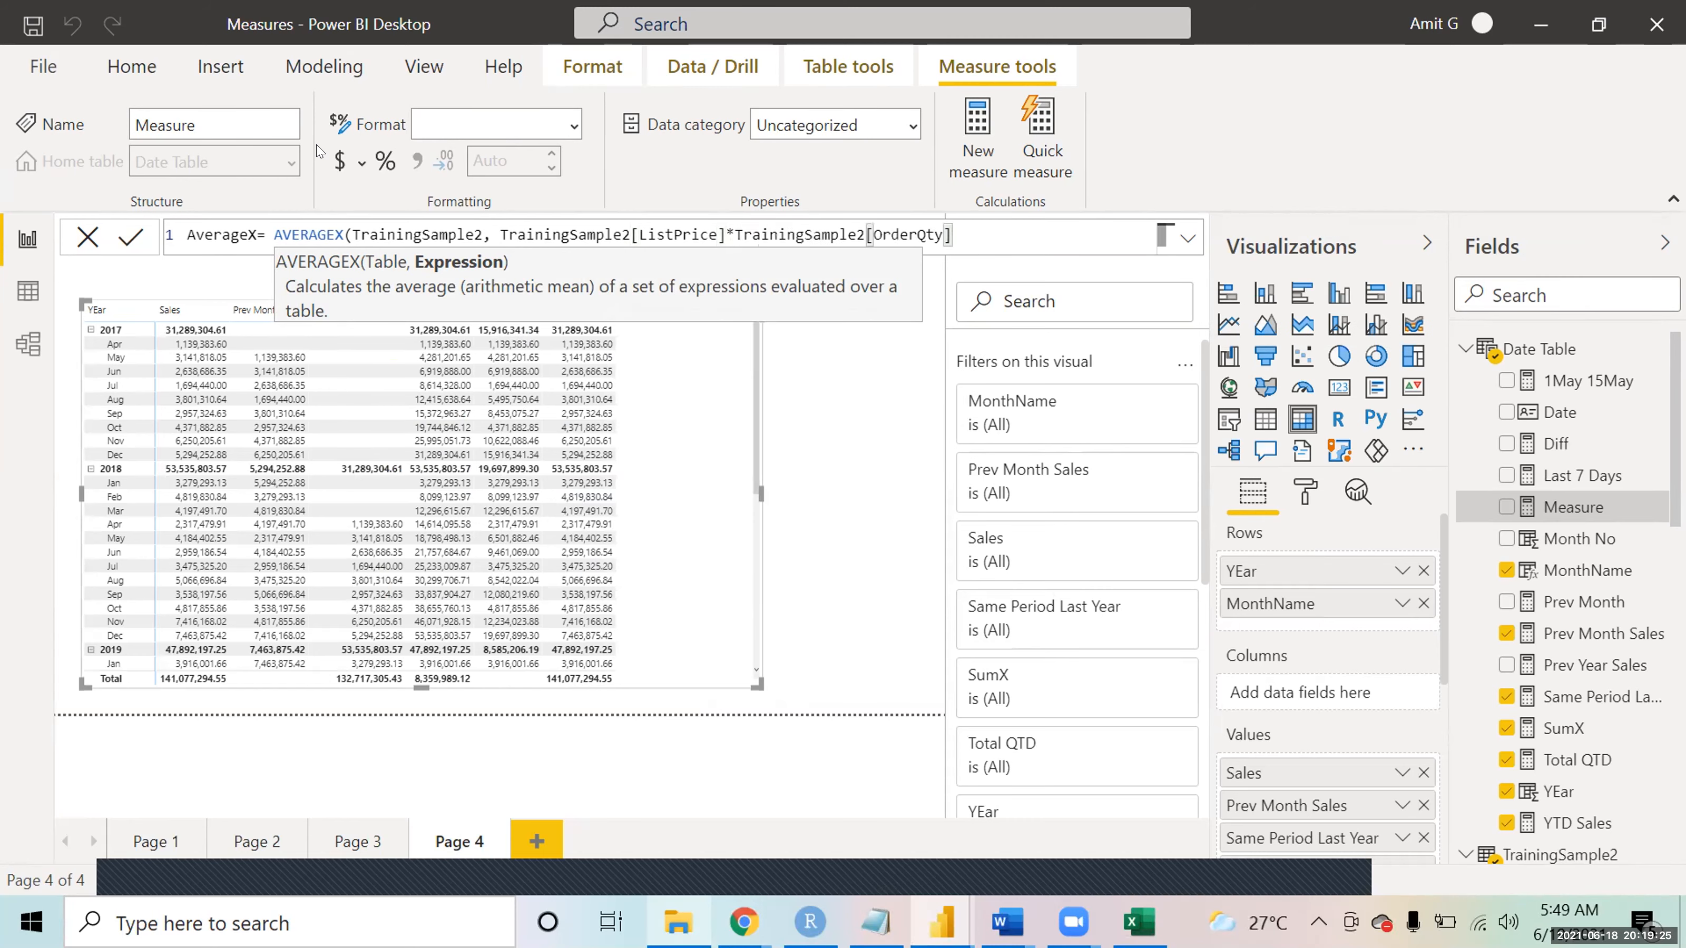
pyautogui.write(')')
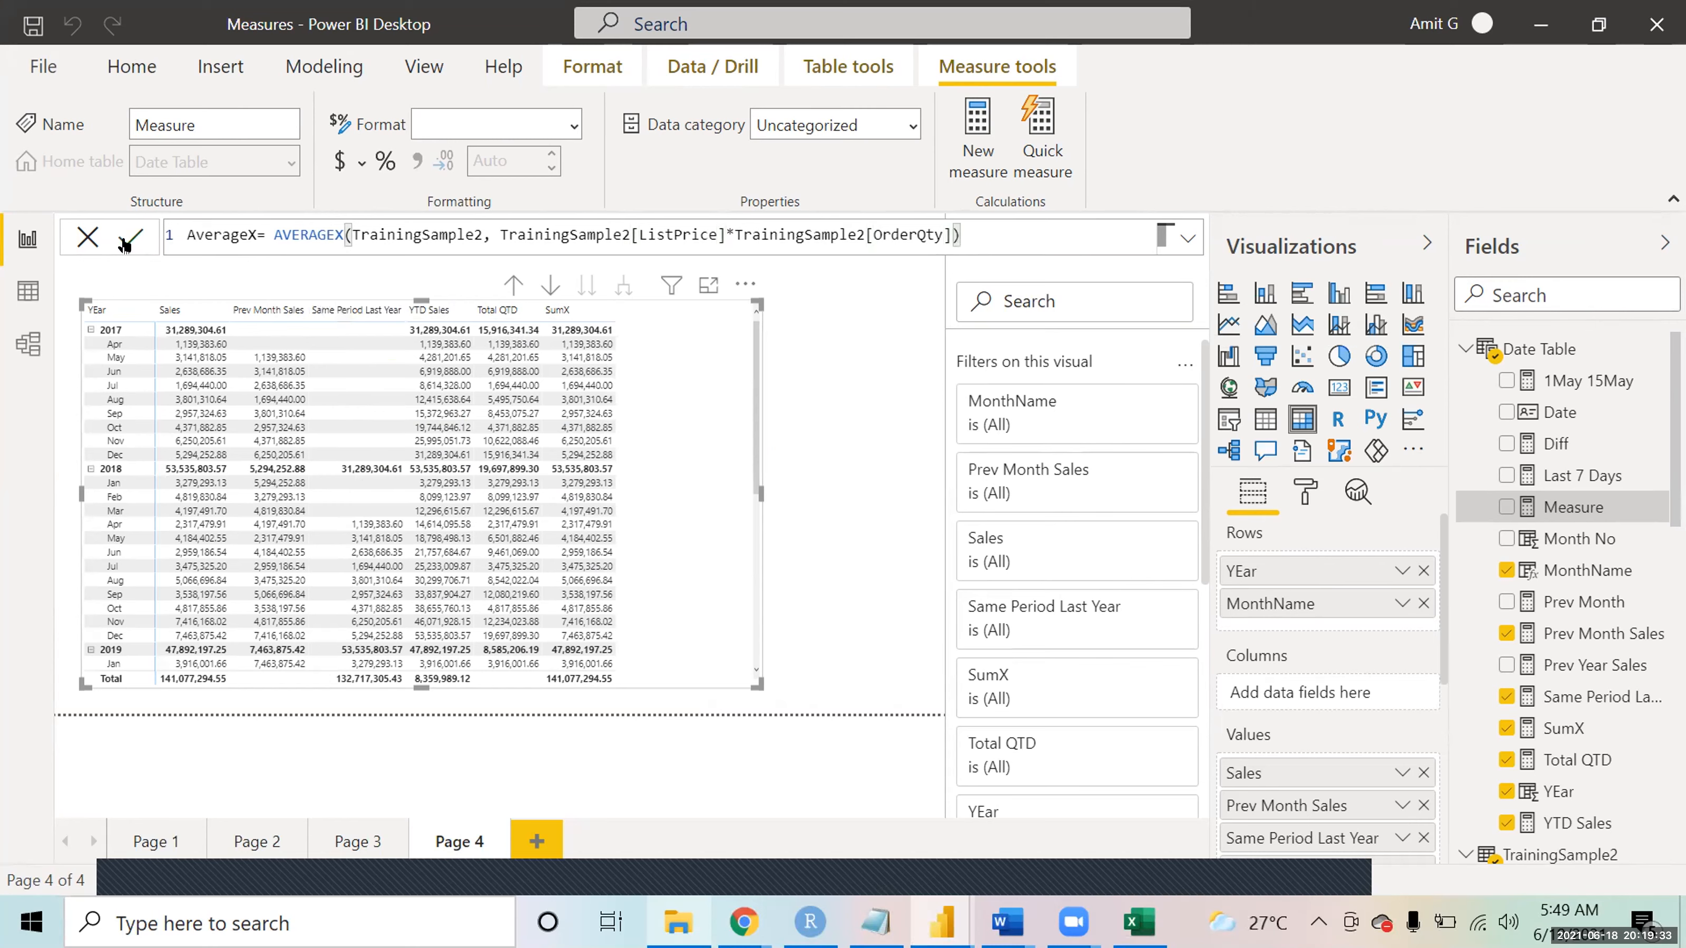
pyautogui.click(471, 428)
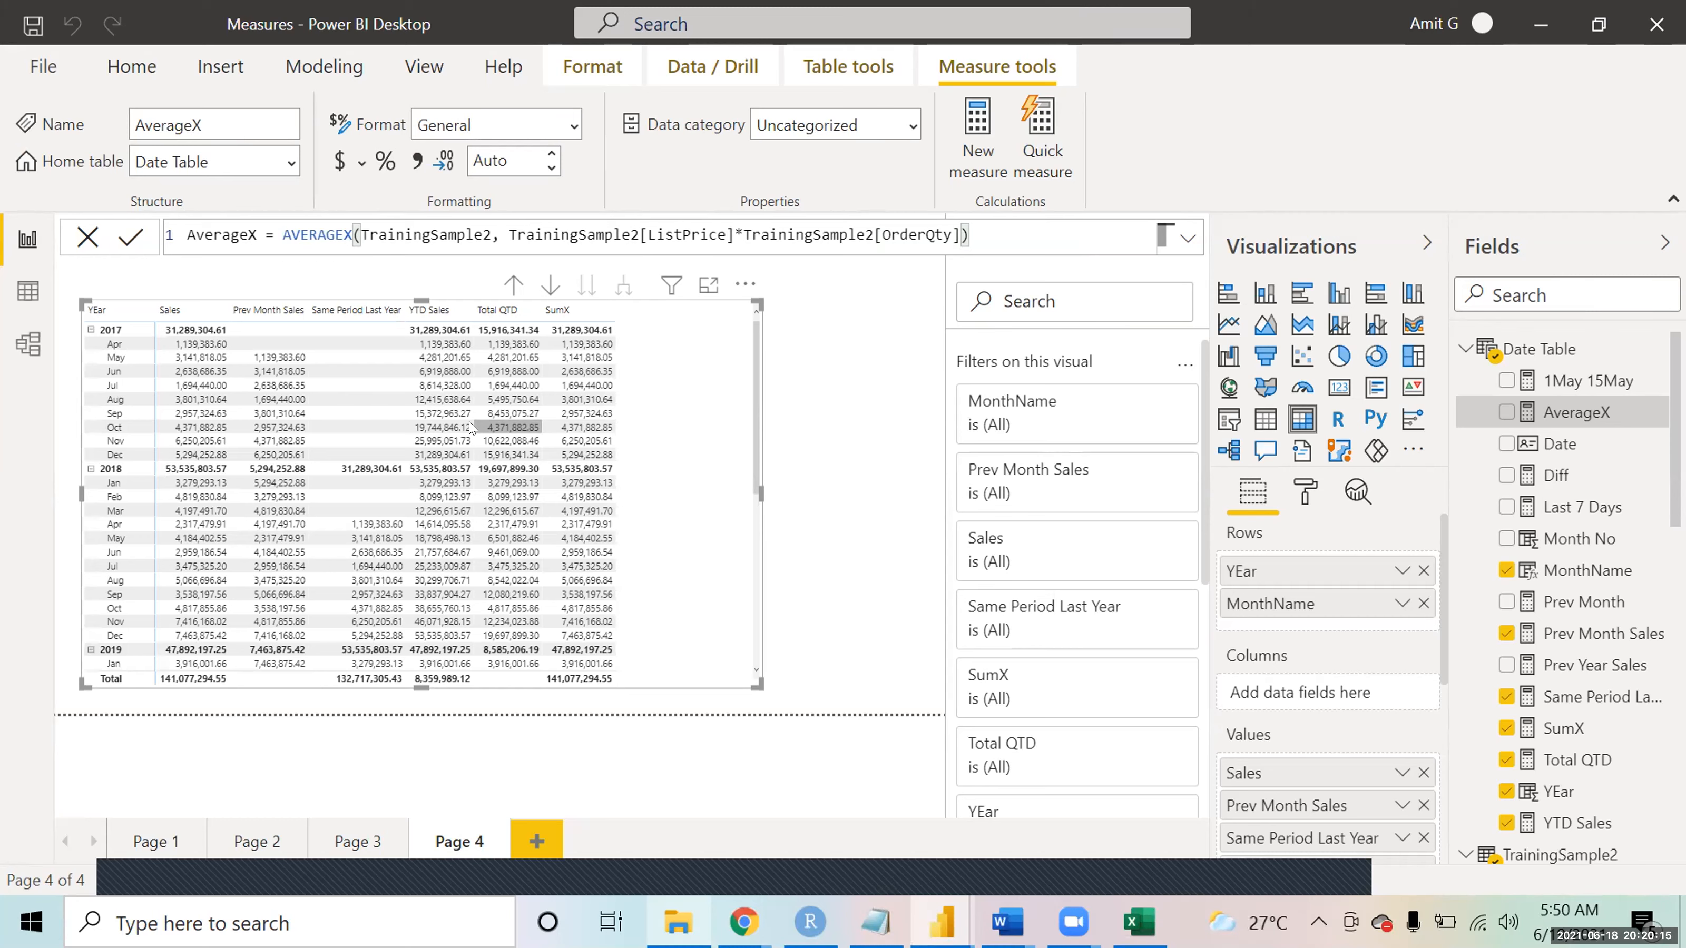
# - Add the AverageX measure to the matrix values between Same Period Last Year and YTD Sales
pyautogui.moveTo(1579, 407); pyautogui.dragTo(1310, 609)
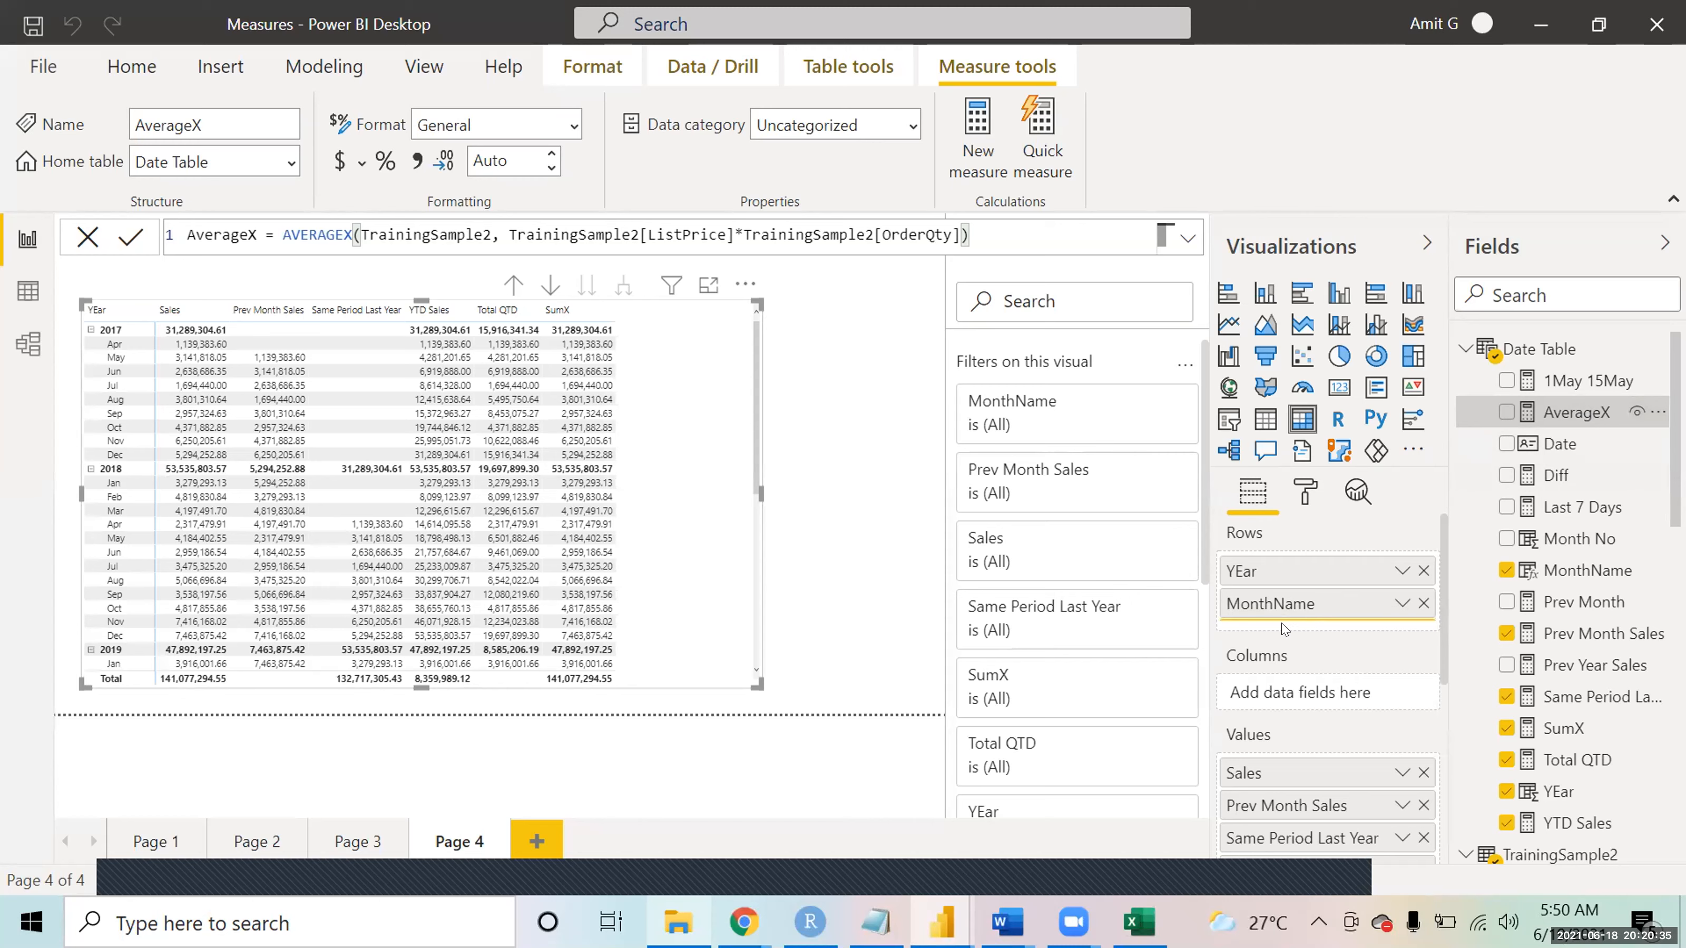
pyautogui.moveTo(1555, 417); pyautogui.dragTo(1320, 840)
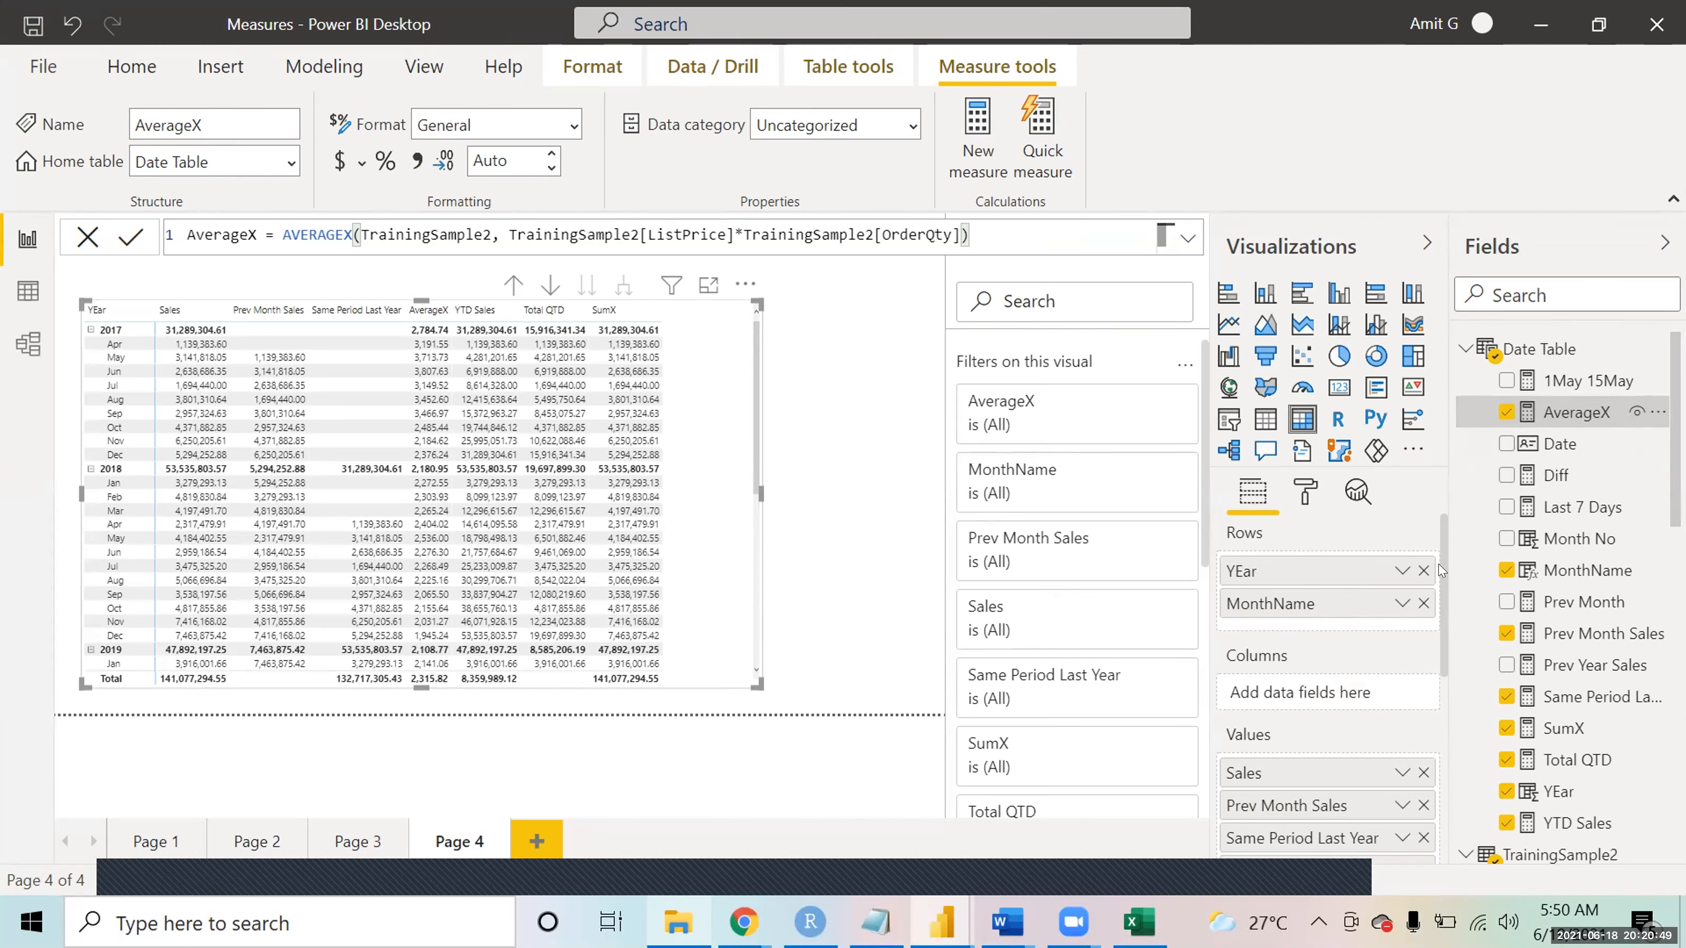
pyautogui.scroll(-3, 1440, 617)
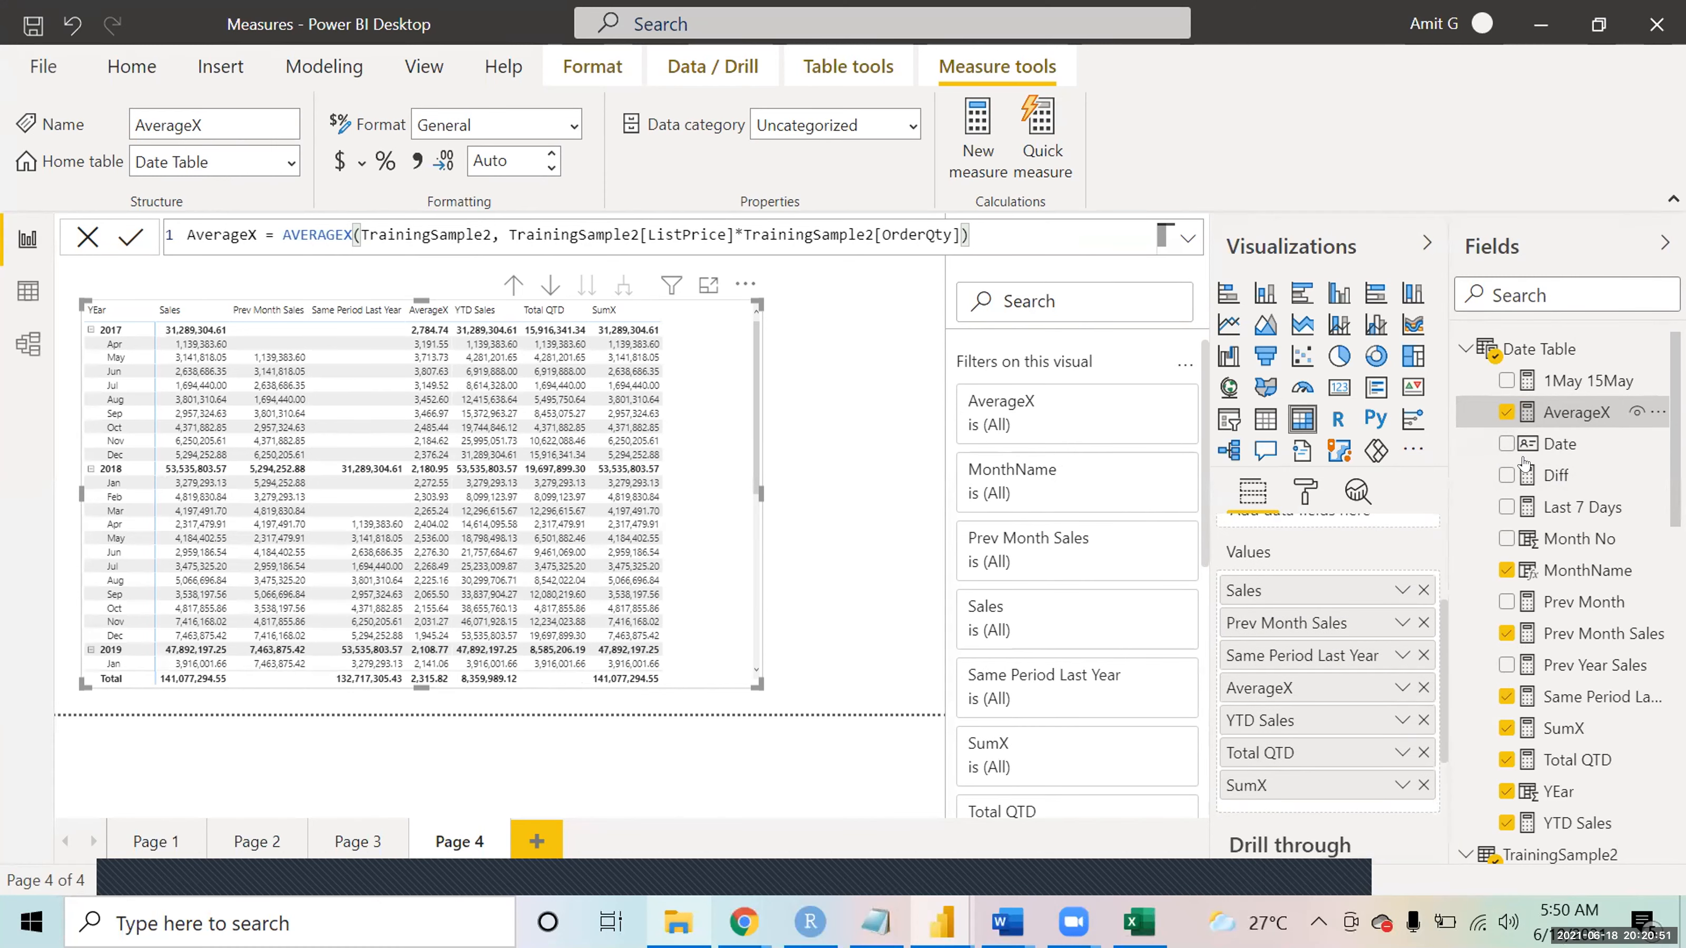
pyautogui.click(1273, 645)
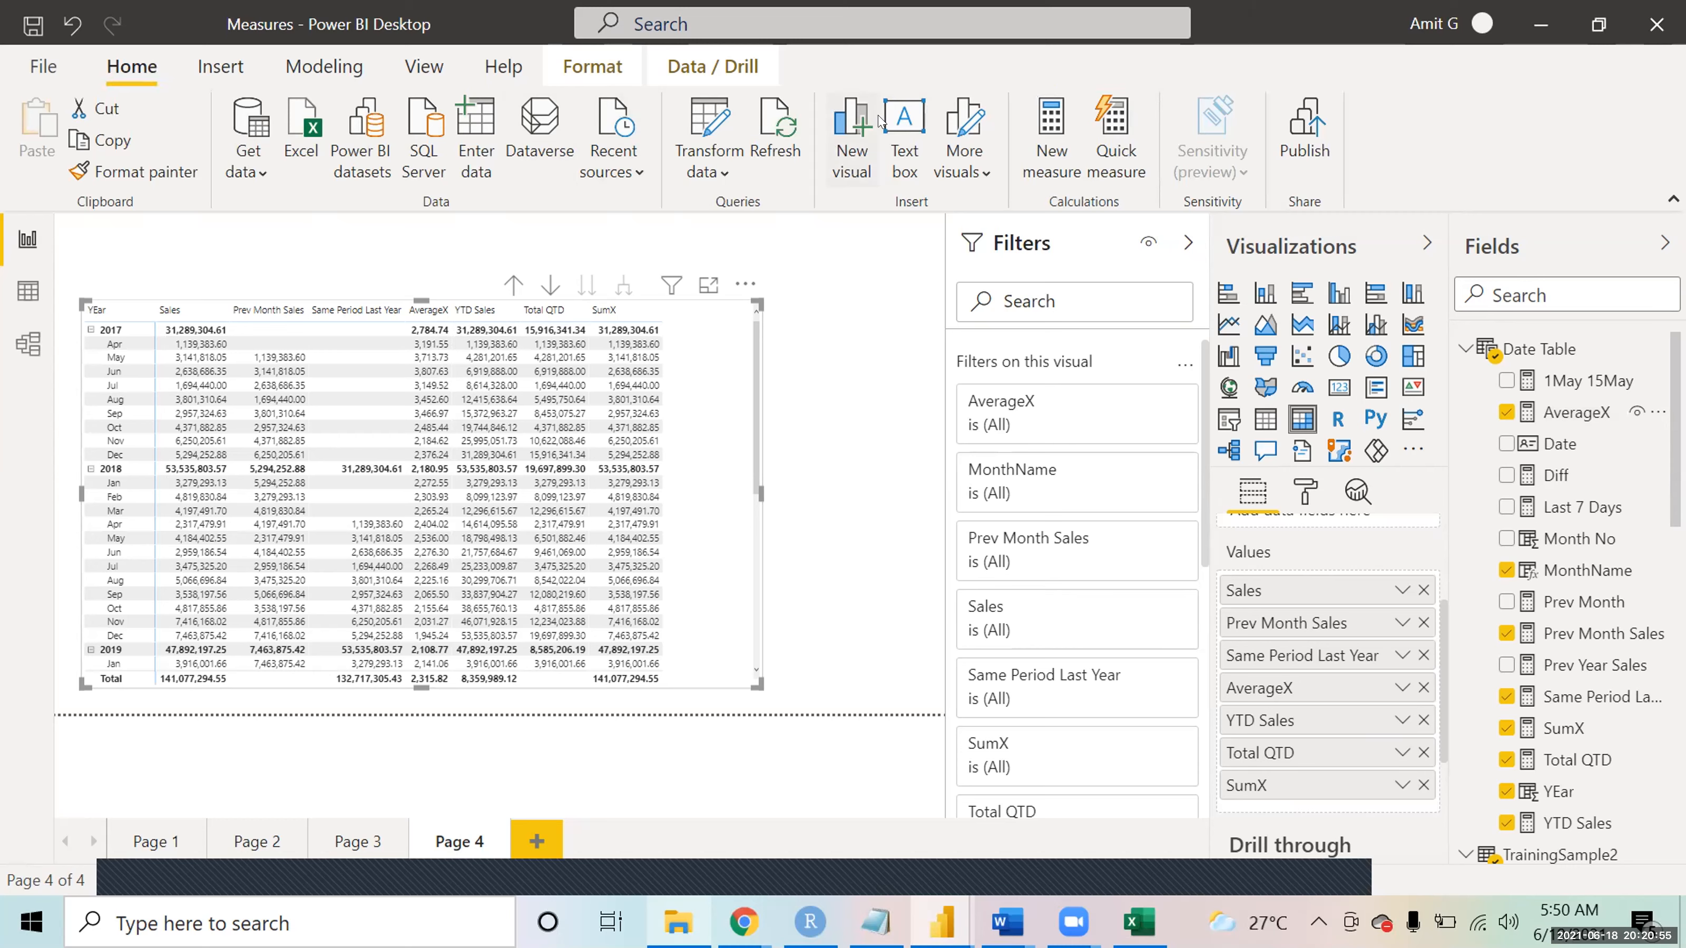
# - Create a new measure named MINx and start its formula with the MINX function
pyautogui.click(1042, 153)
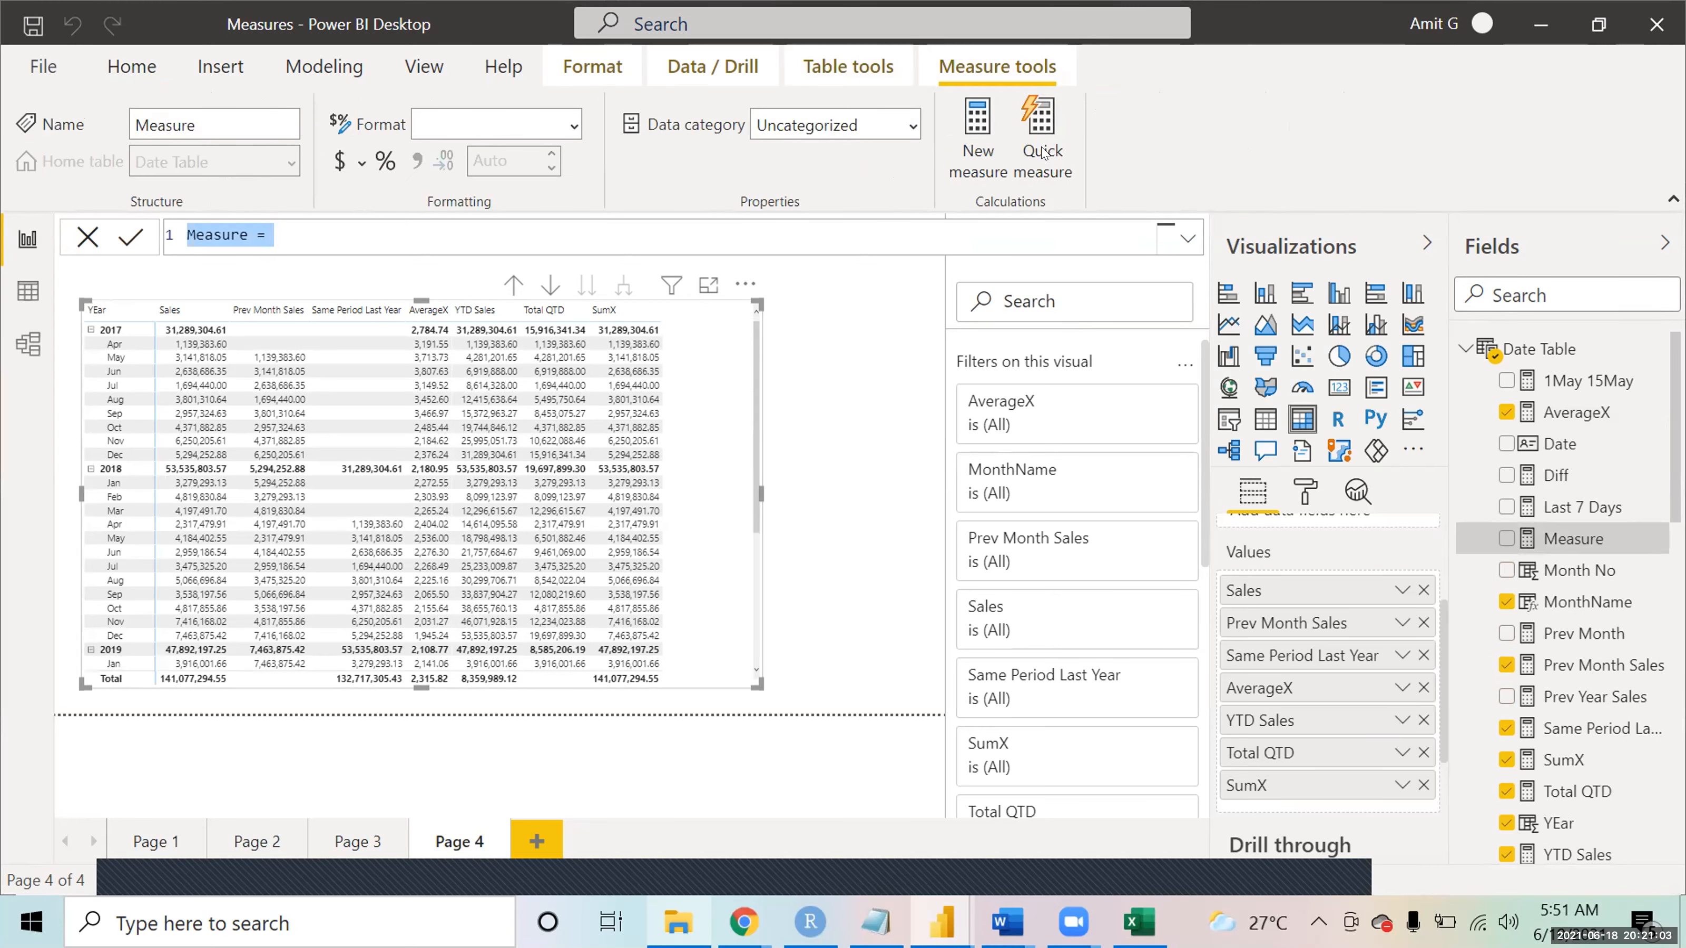
pyautogui.write('MINx=')
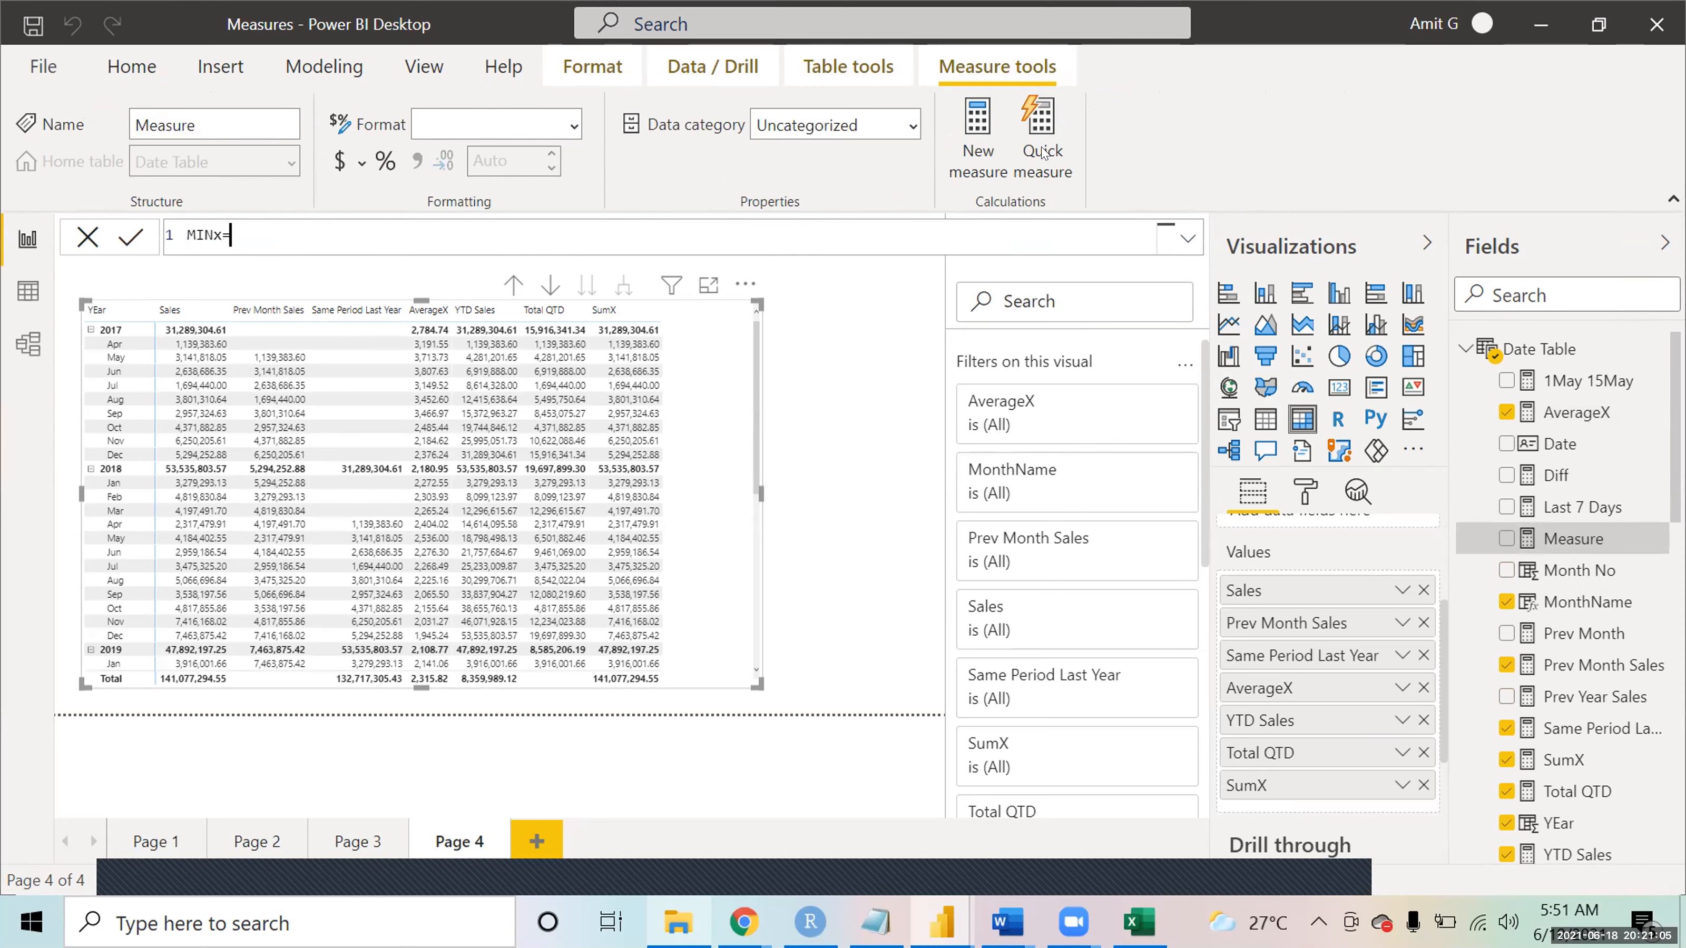
pyautogui.write('min')
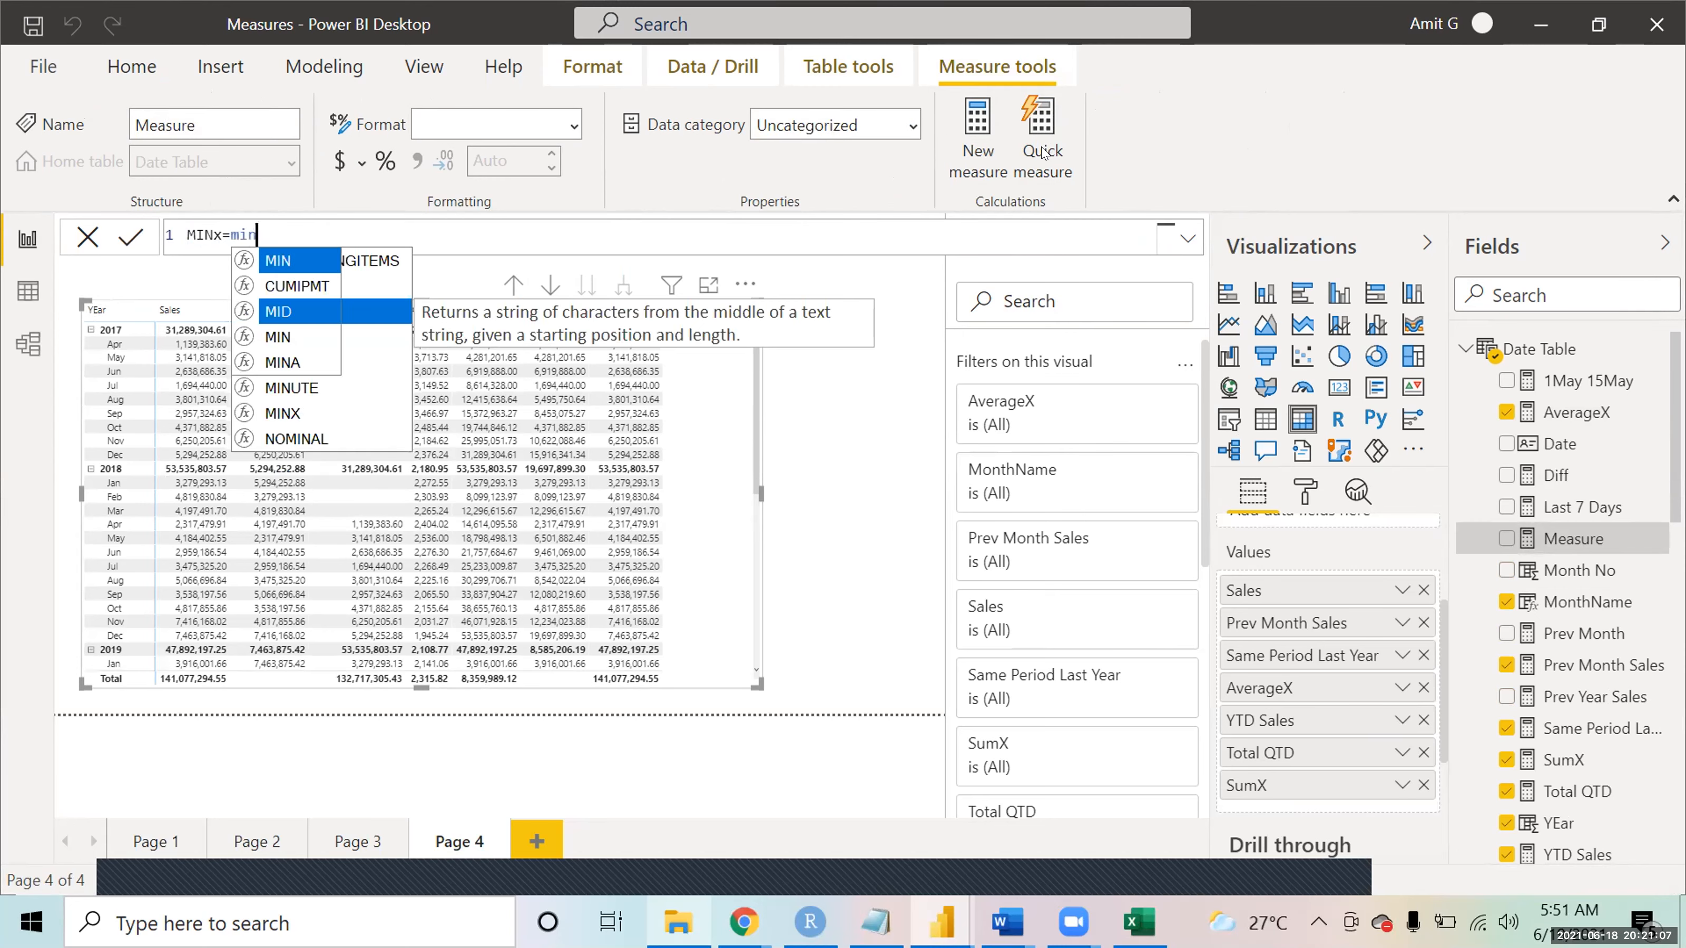
pyautogui.press('Down')
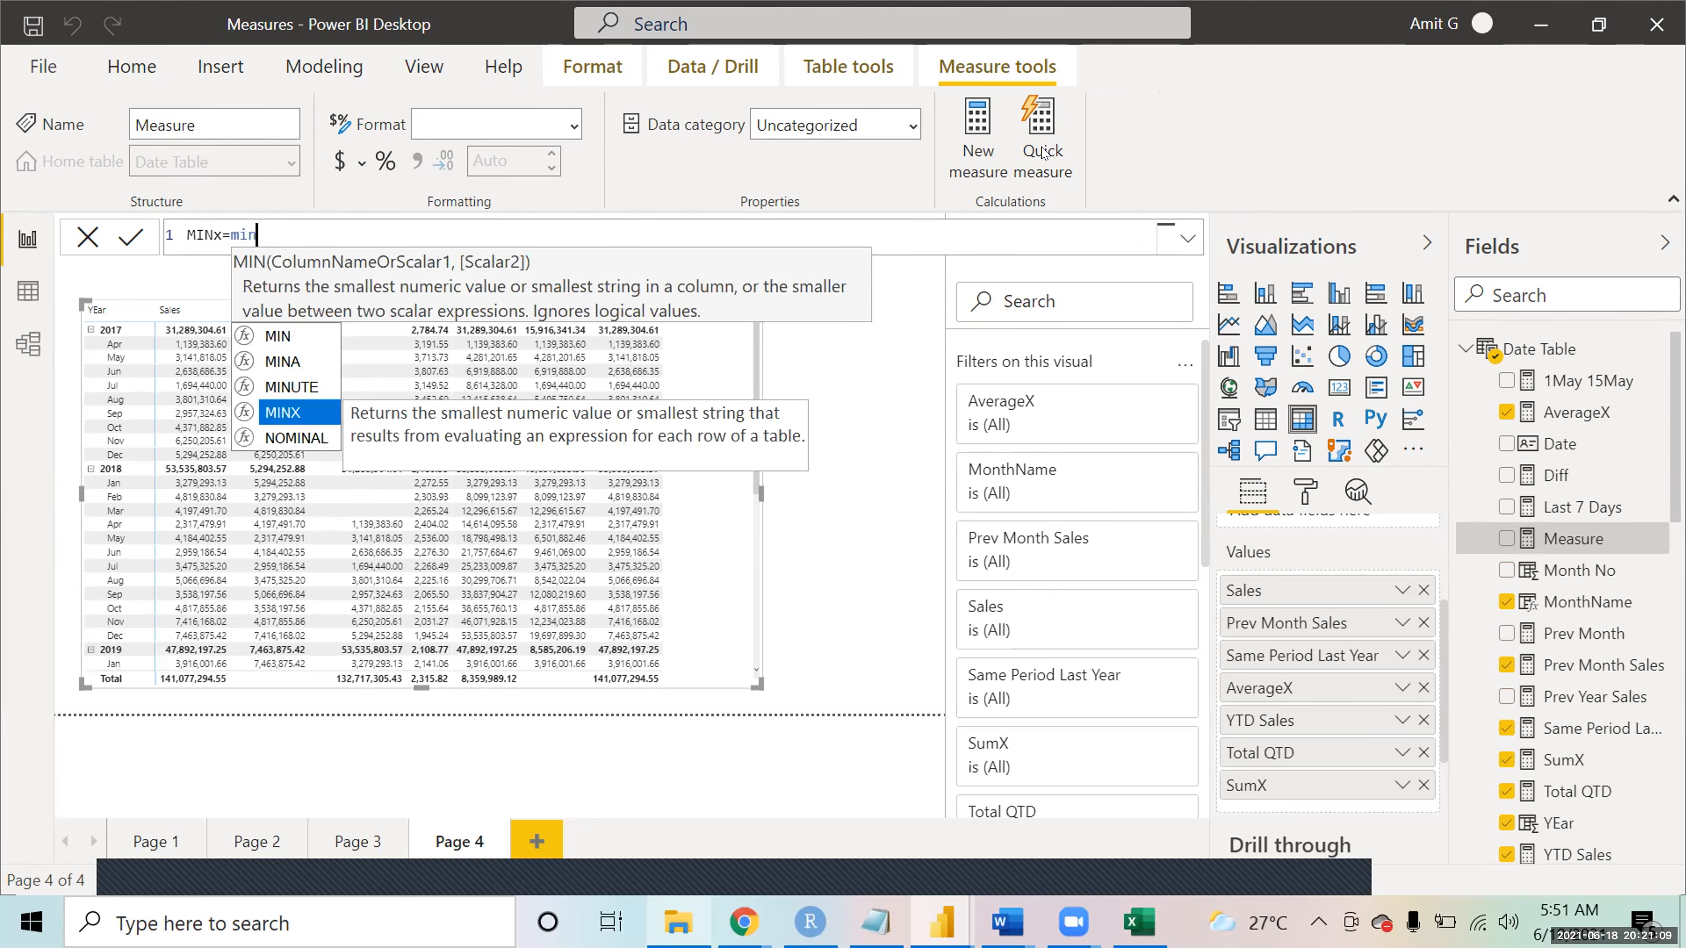
pyautogui.press('Tab')
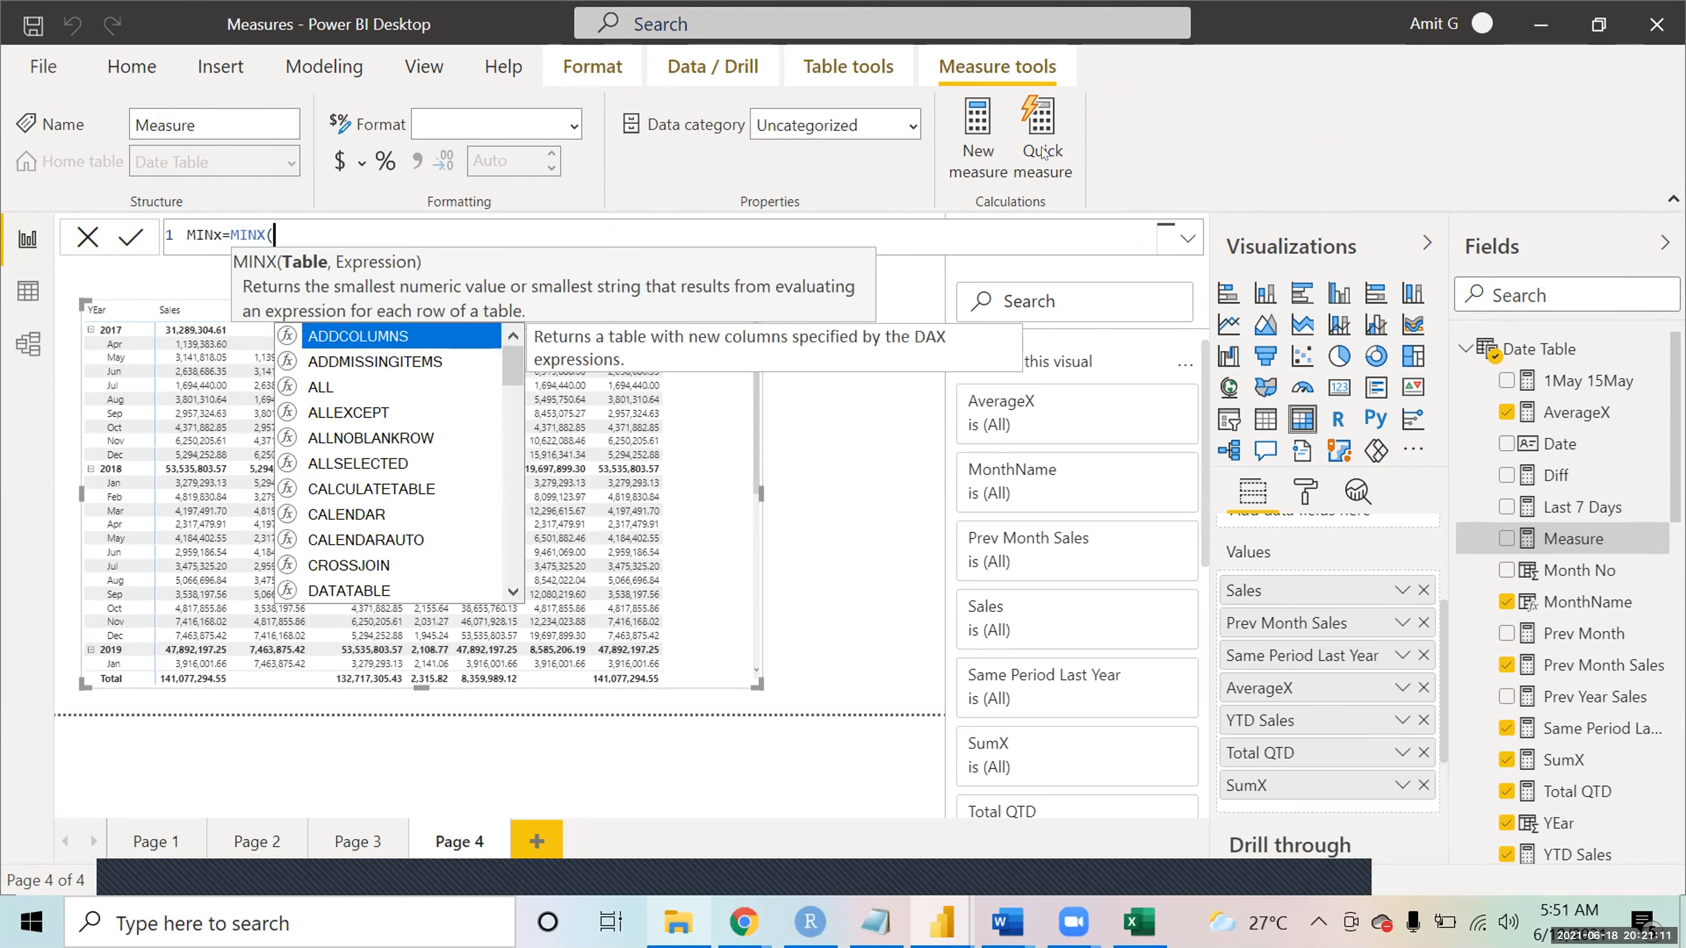
# - Give MINX the table TrainingSample2 and the expression TrainingSample2[ListPrice]*TrainingSample2[OrderQty], and commit the measure
pyautogui.write('sa')
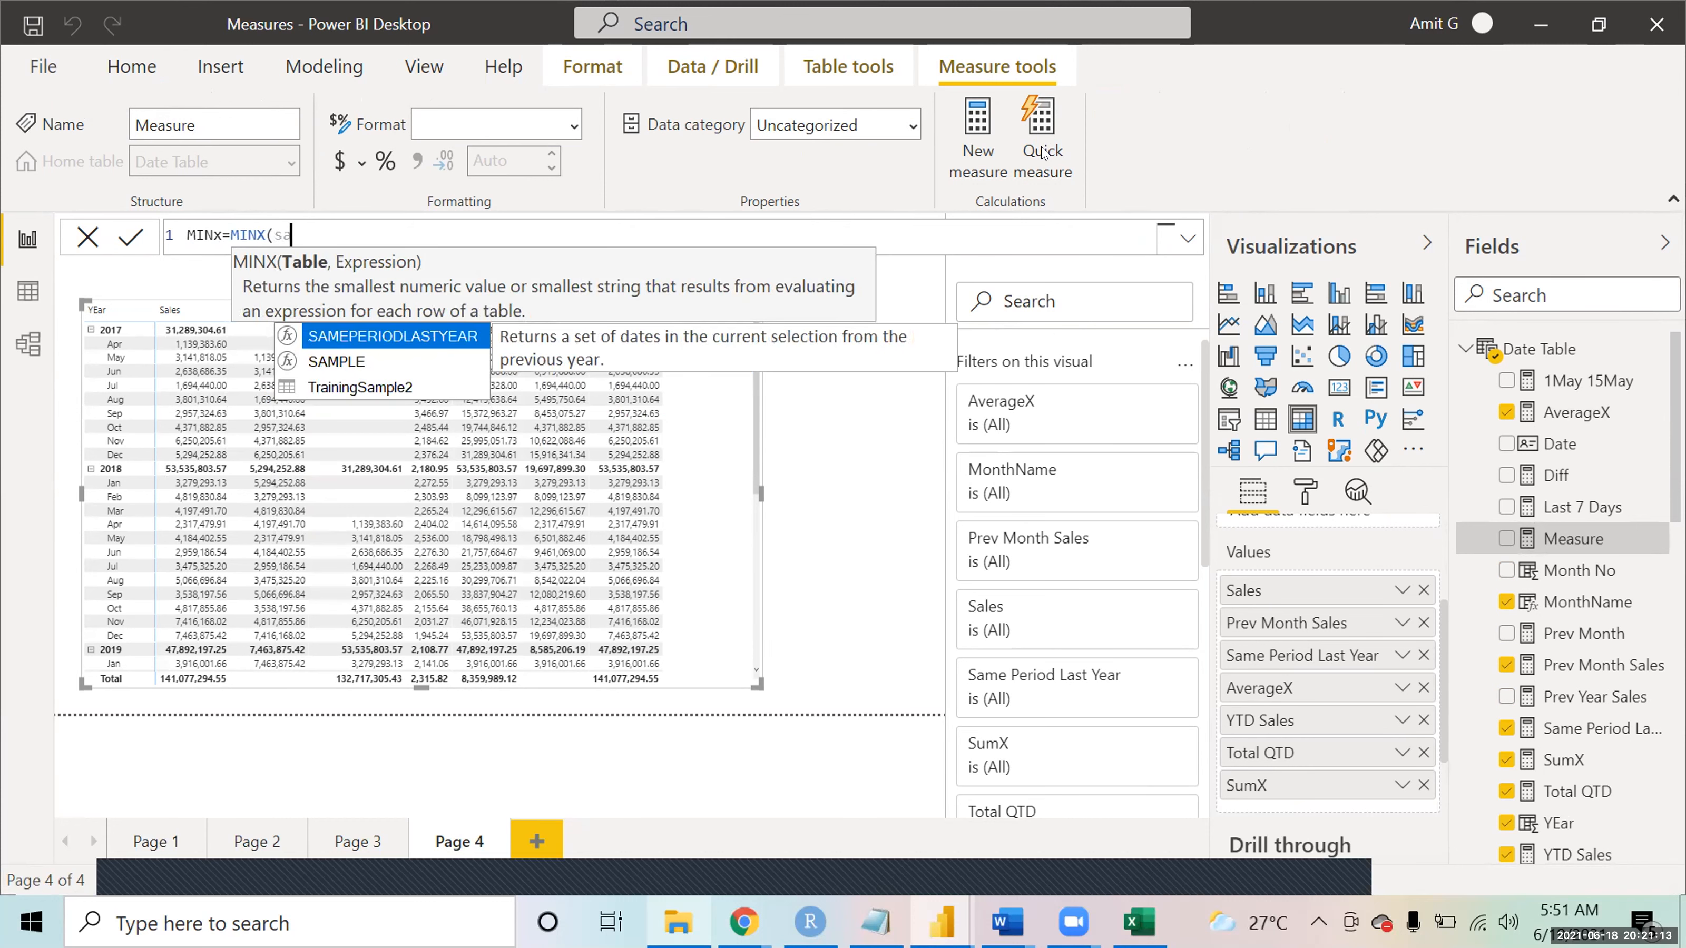
pyautogui.press('Down')
pyautogui.press('Down')
pyautogui.press('Tab')
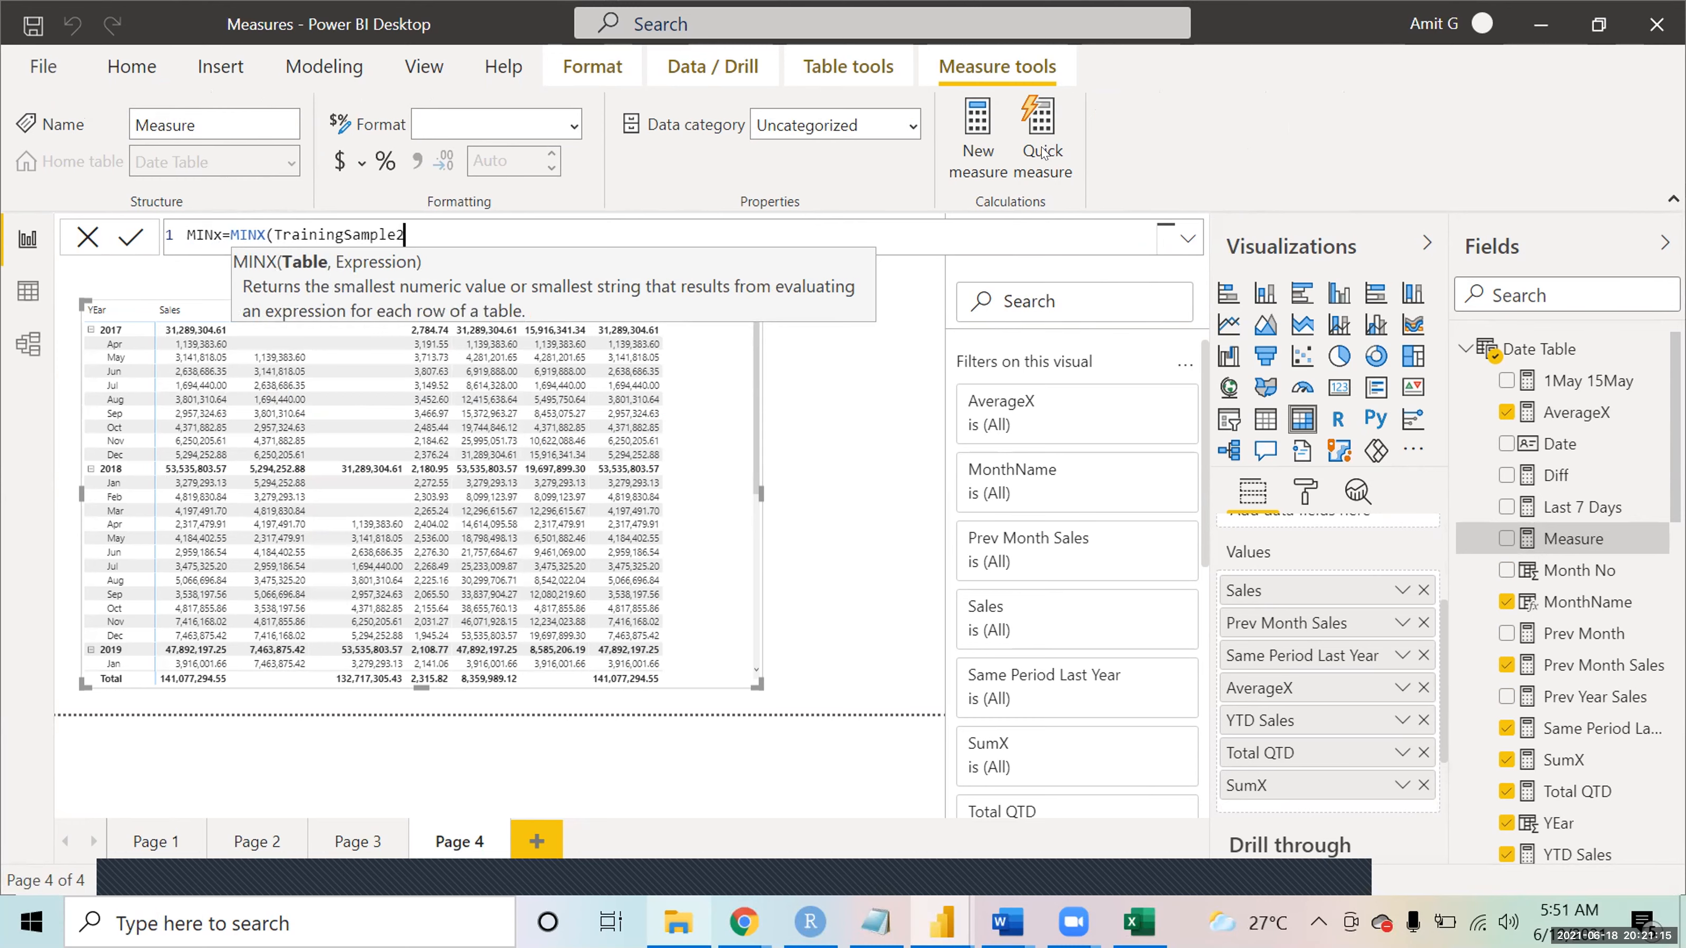
pyautogui.write(', list')
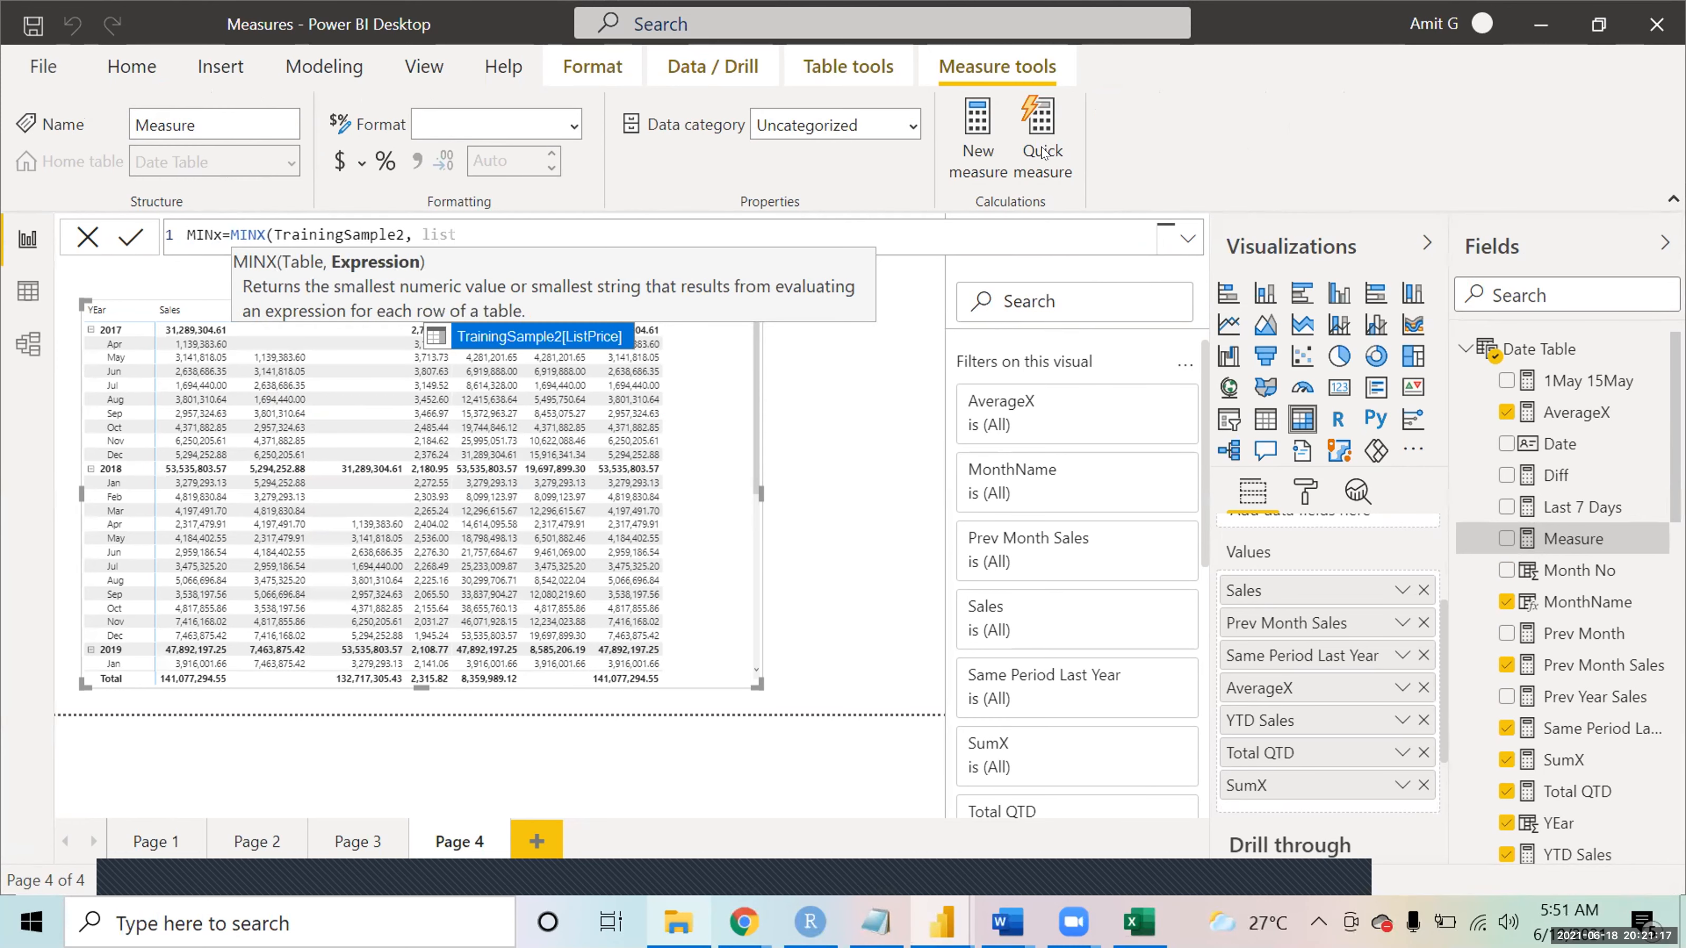
pyautogui.press('Tab')
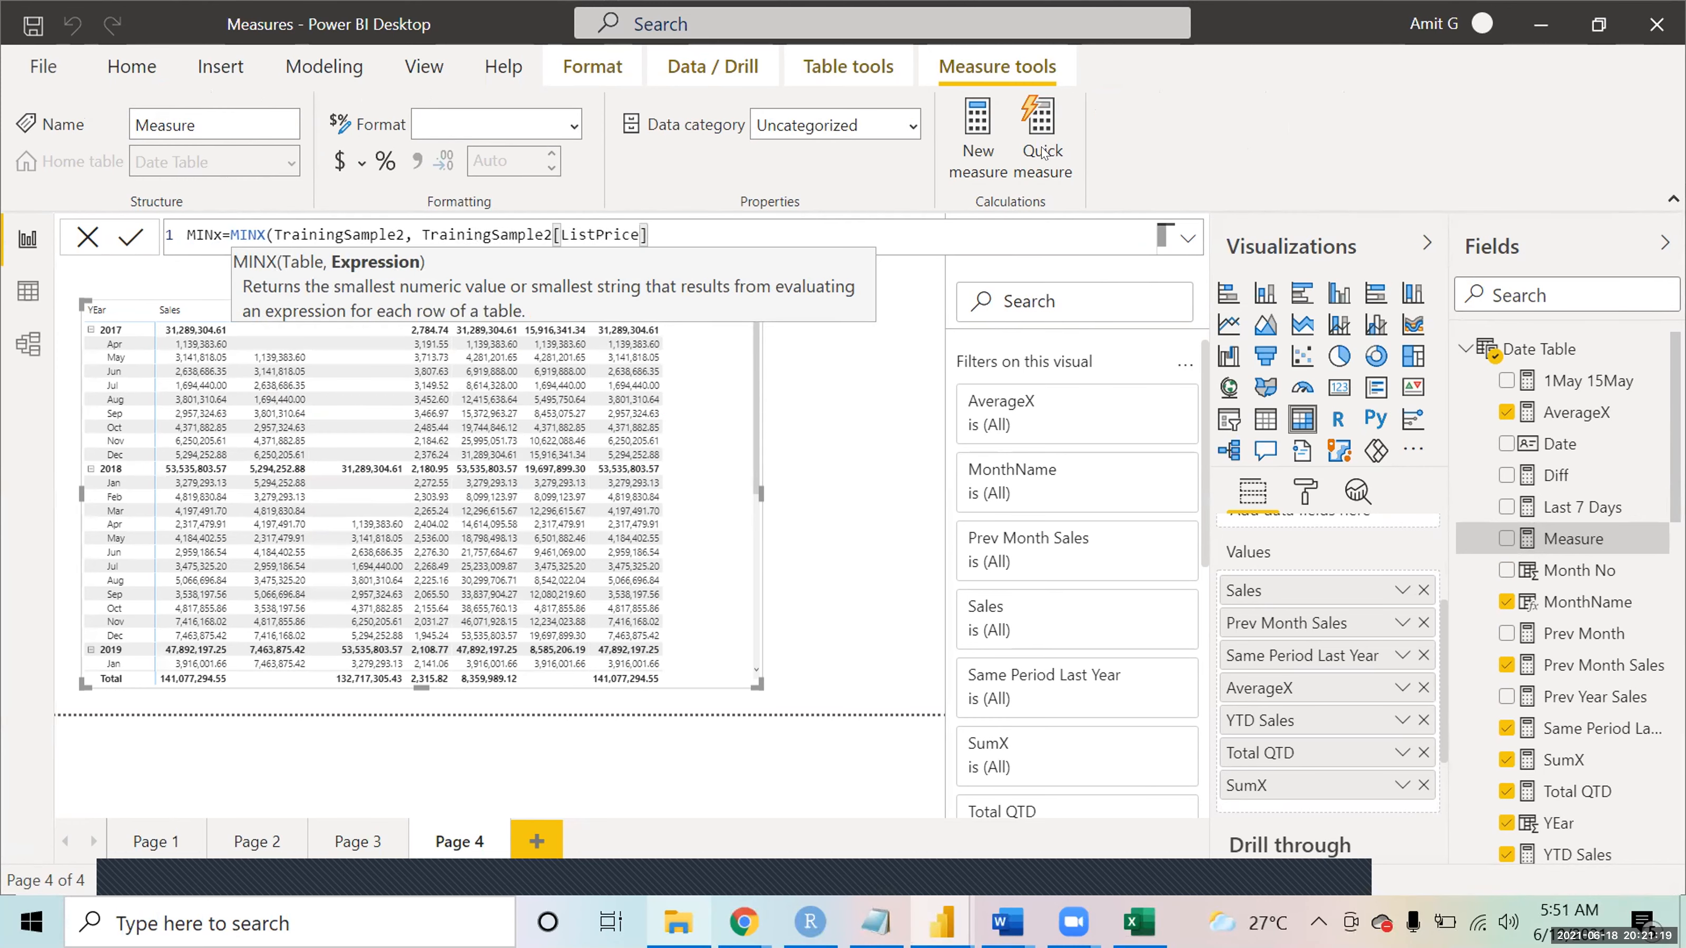
pyautogui.write('*or')
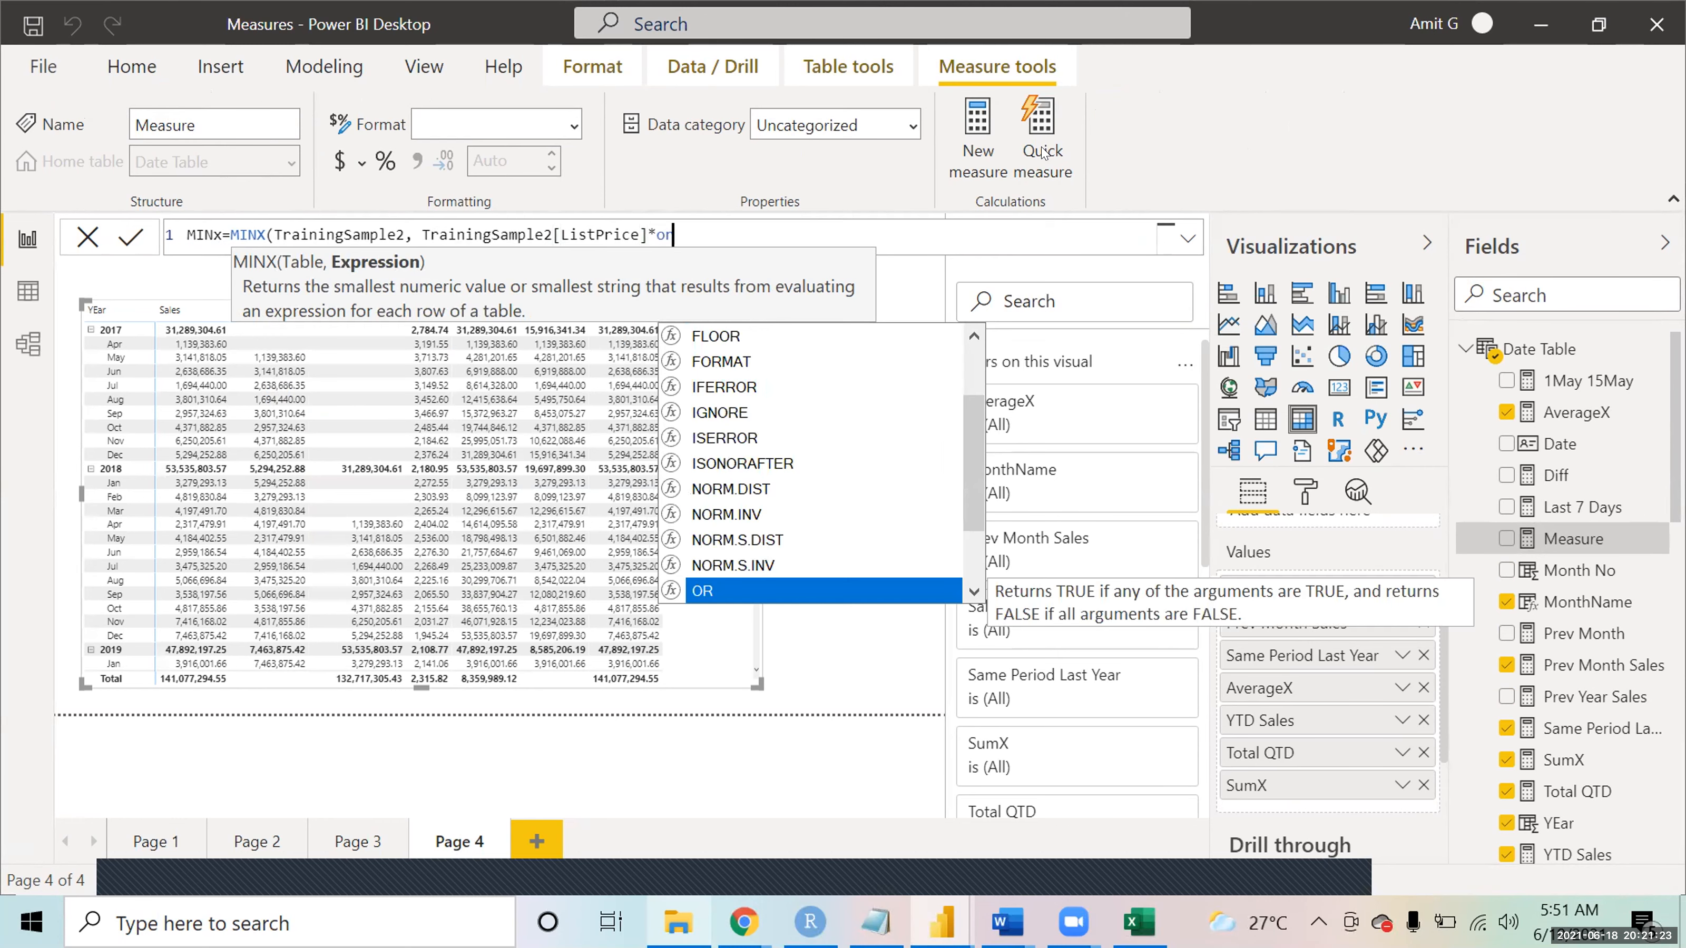
pyautogui.write('de')
pyautogui.press('Tab')
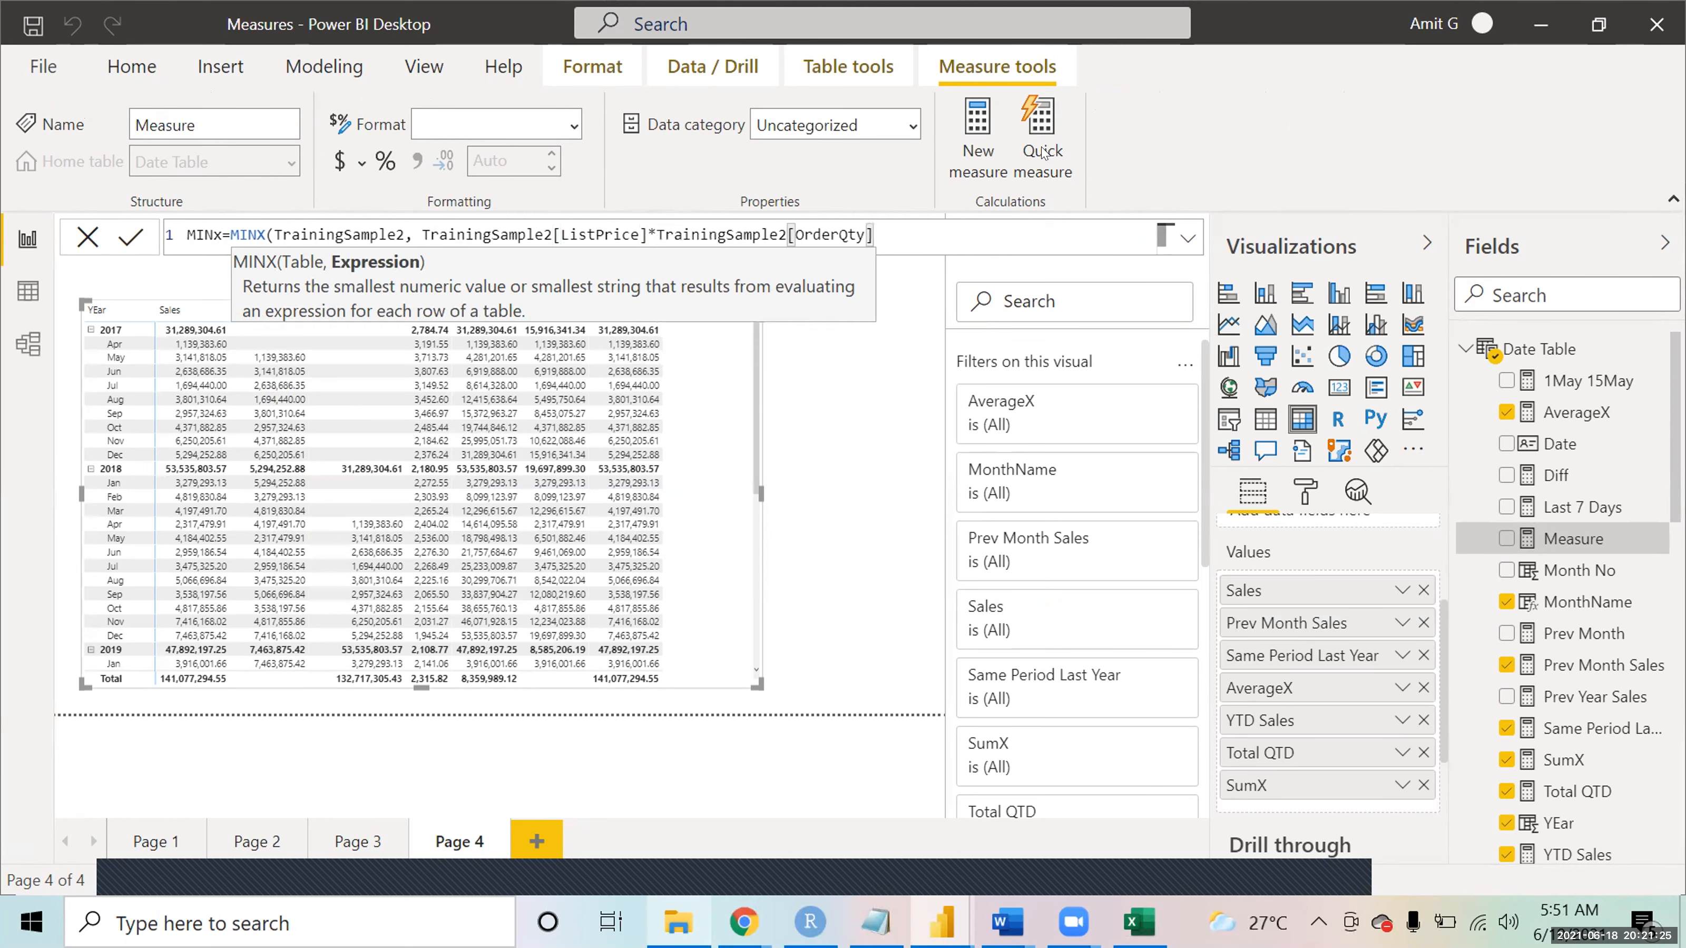
pyautogui.write(')')
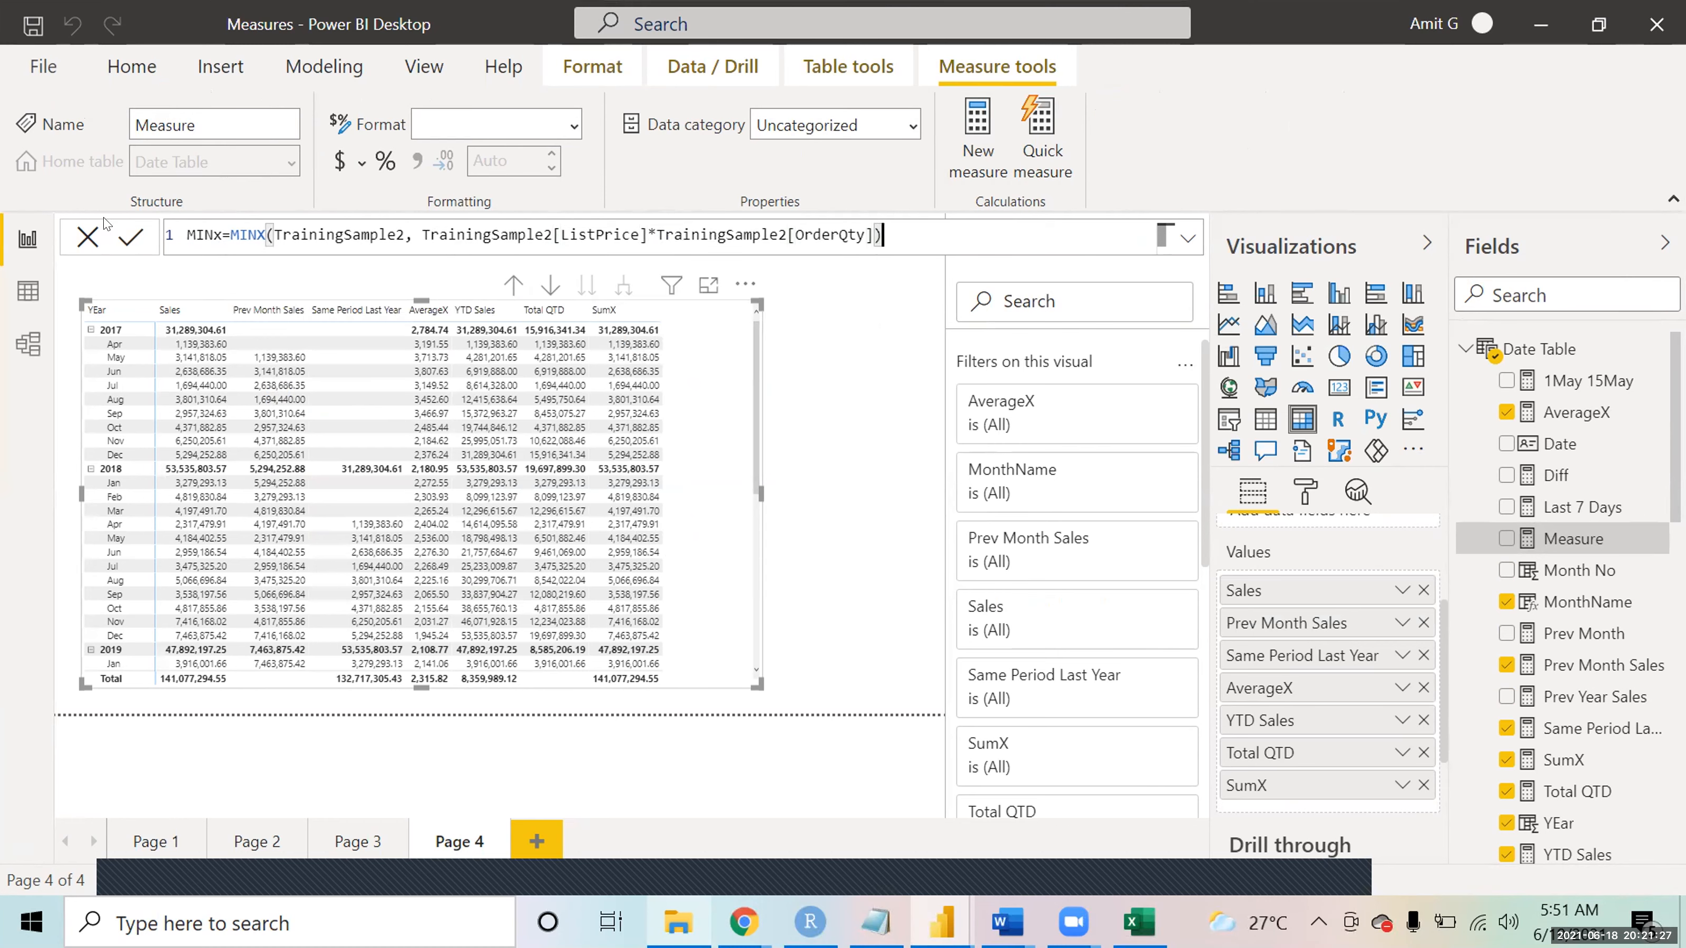
pyautogui.click(121, 237)
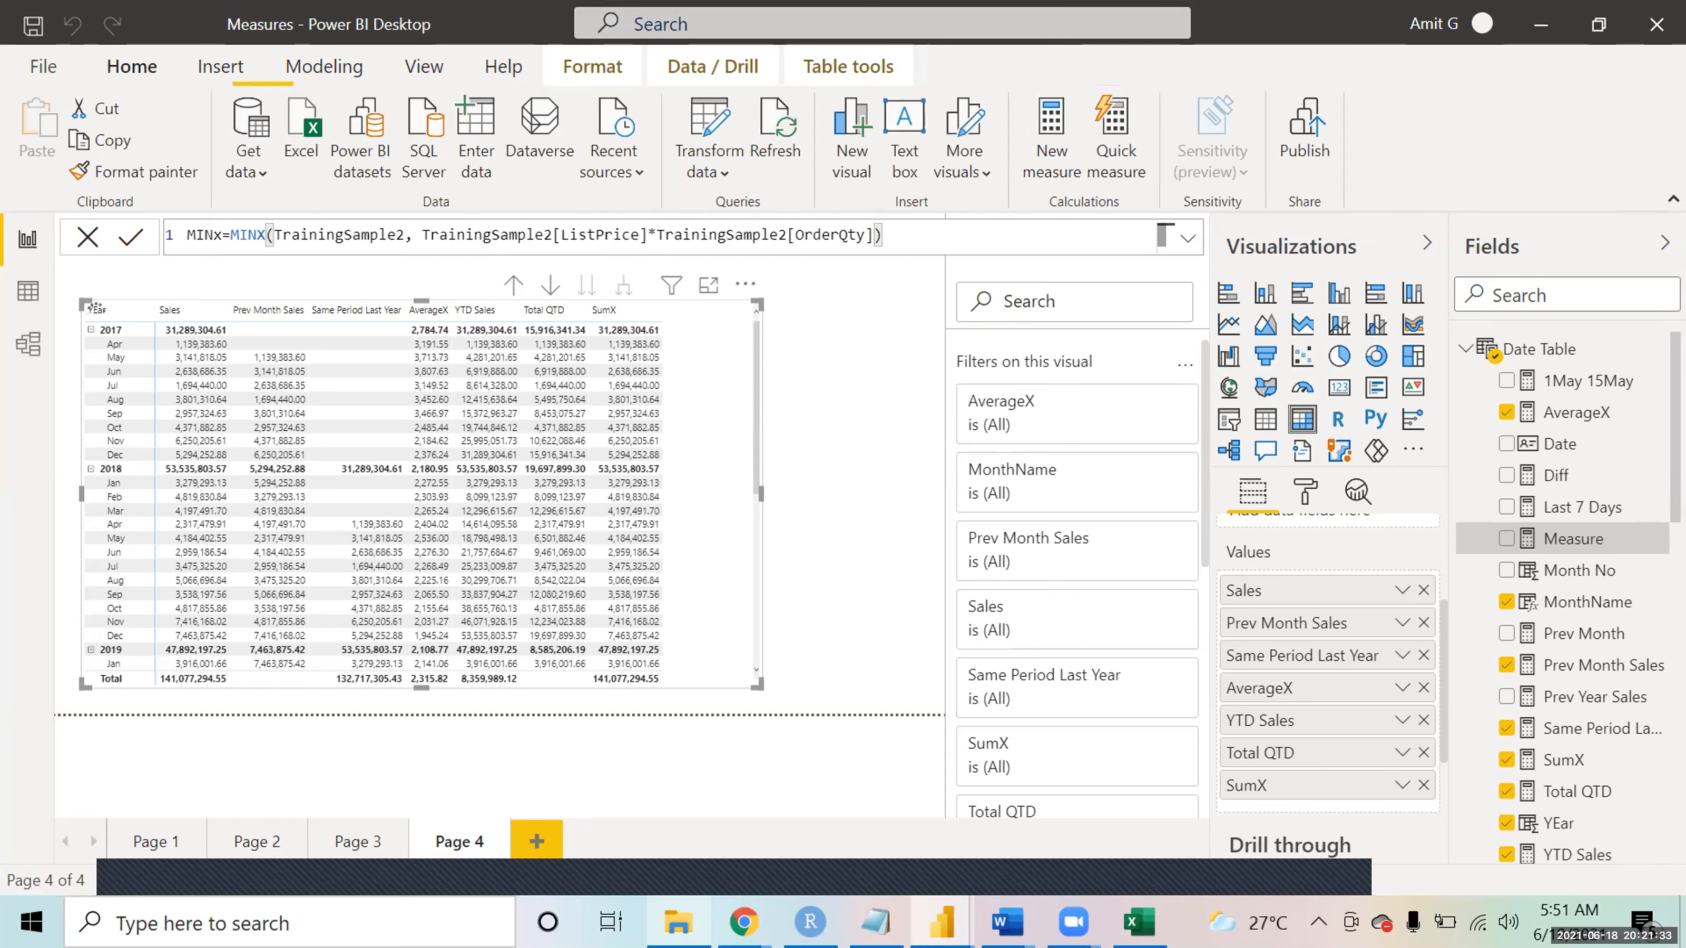
# - Add the MINx measure to the matrix values below SumX, and widen the matrix to review its values by month
pyautogui.click(1538, 553)
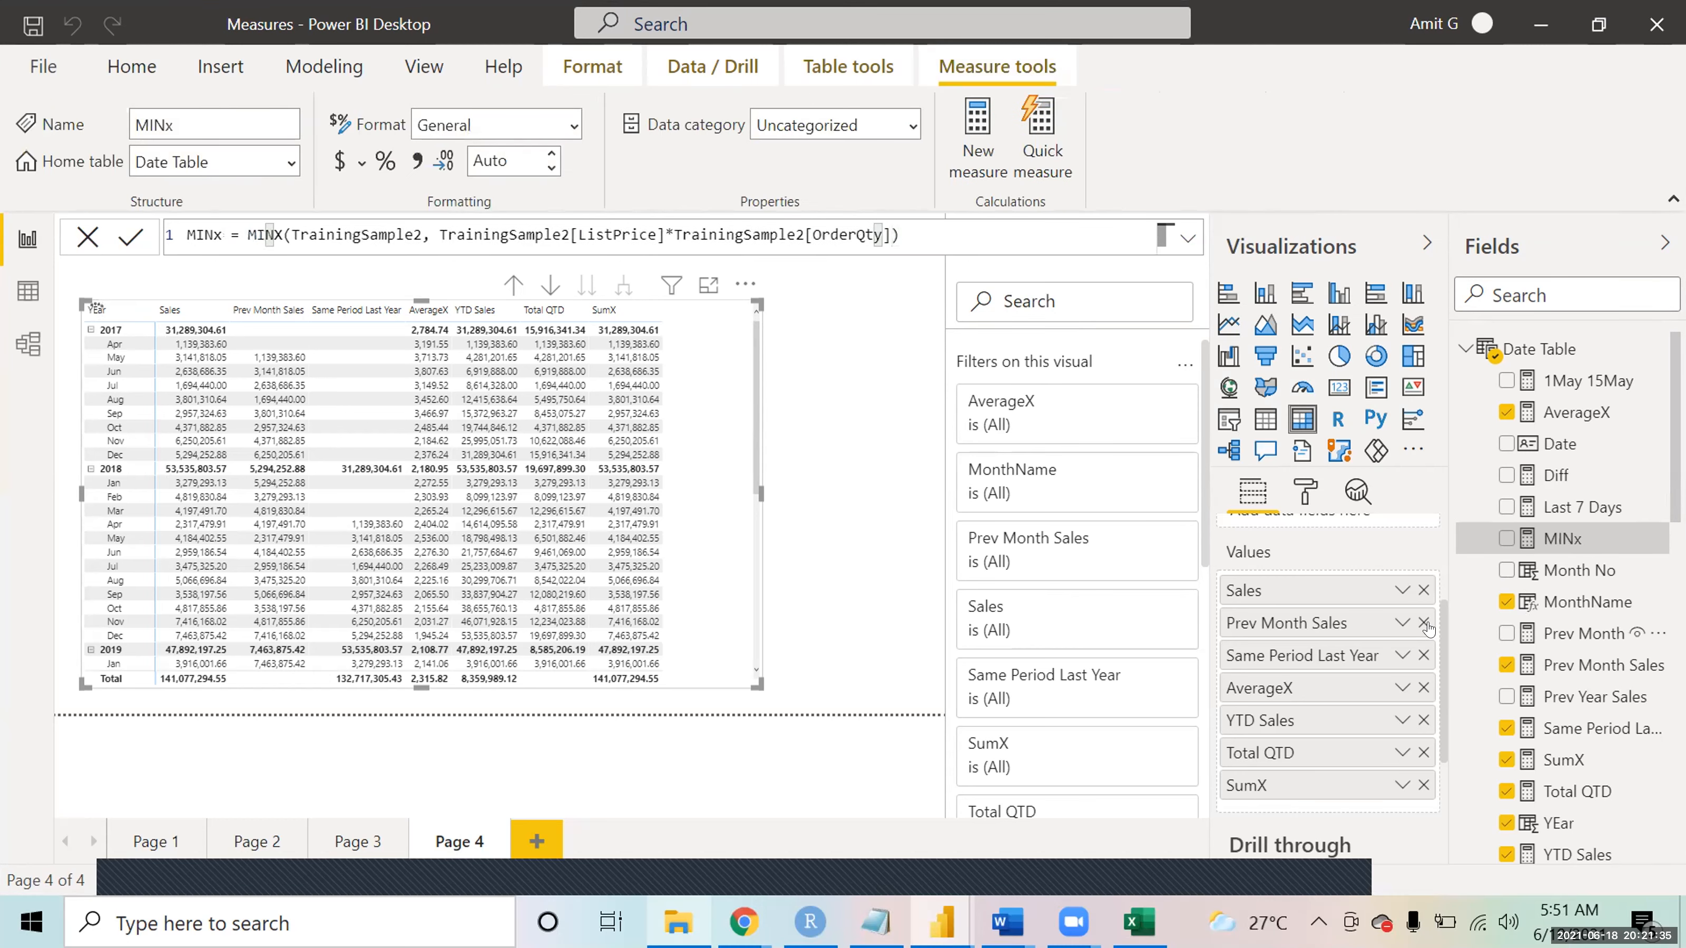
pyautogui.moveTo(1538, 543); pyautogui.dragTo(1321, 799)
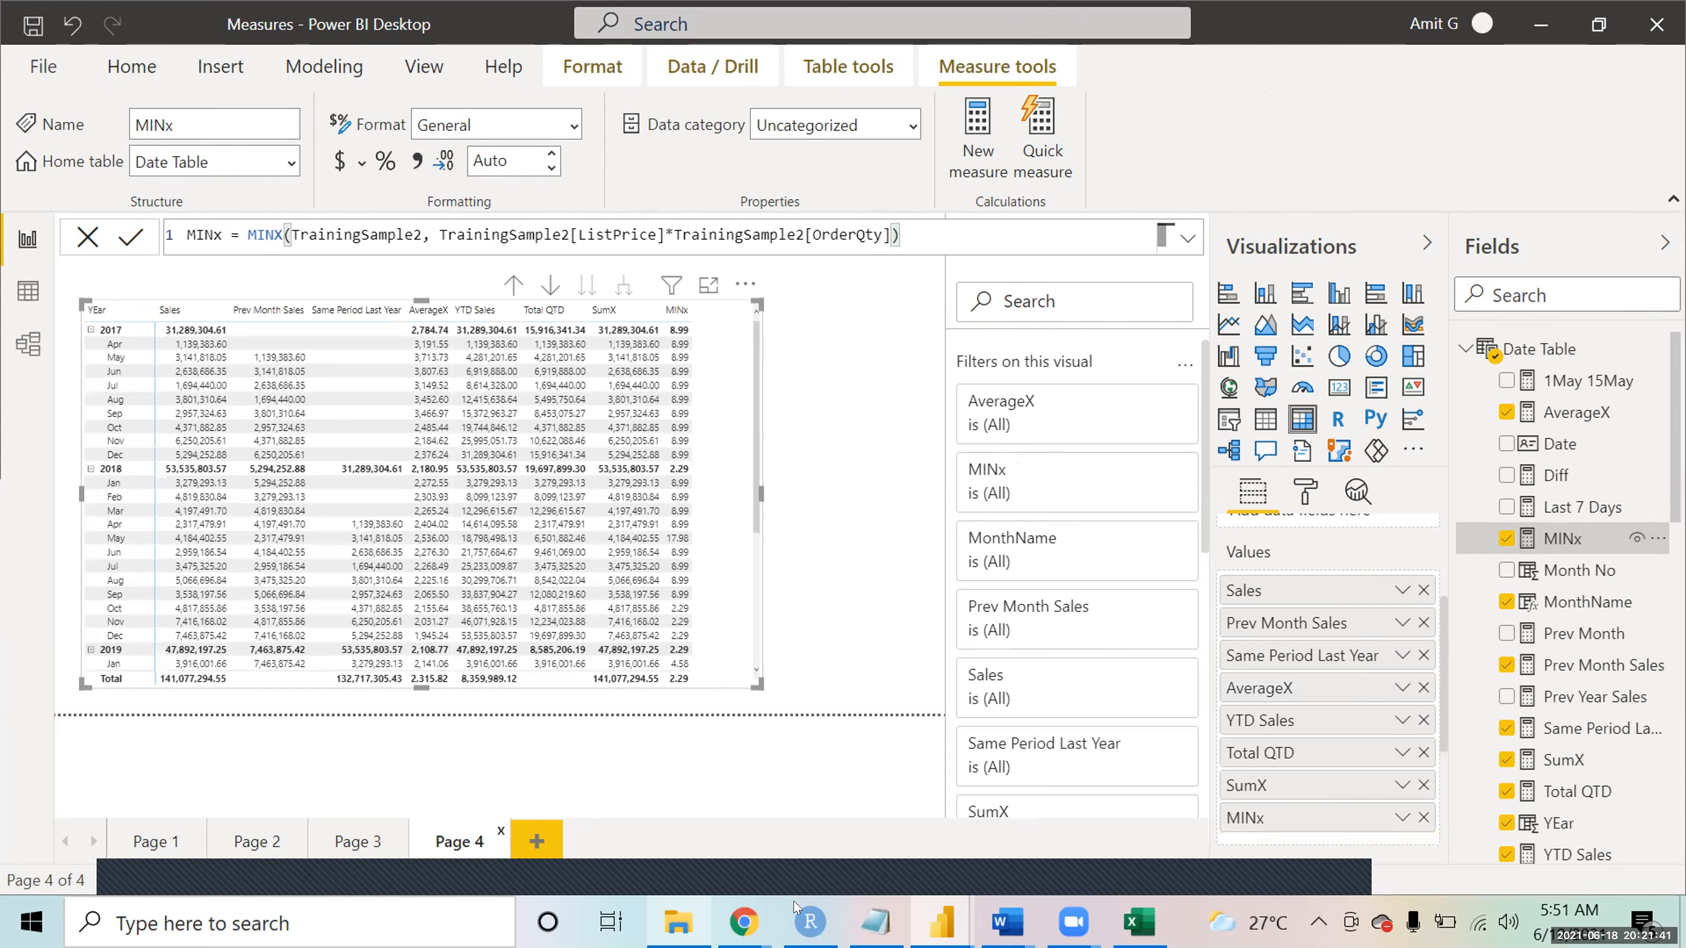
pyautogui.moveTo(751, 678); pyautogui.dragTo(863, 674)
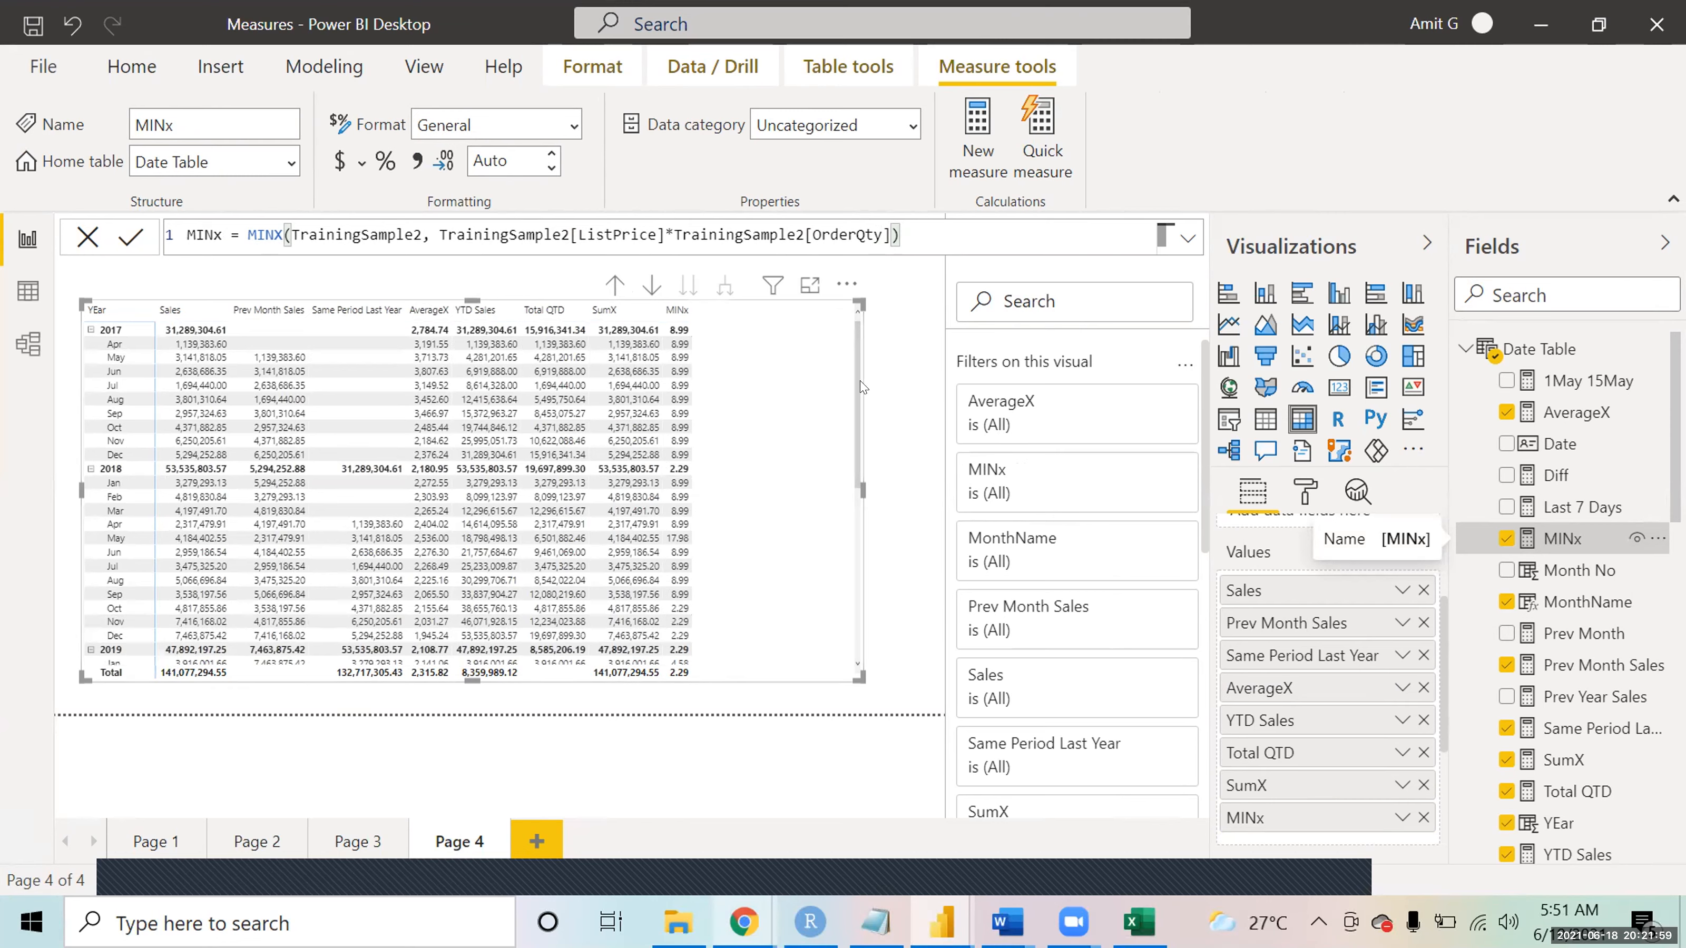
pyautogui.scroll(-3, 861, 387)
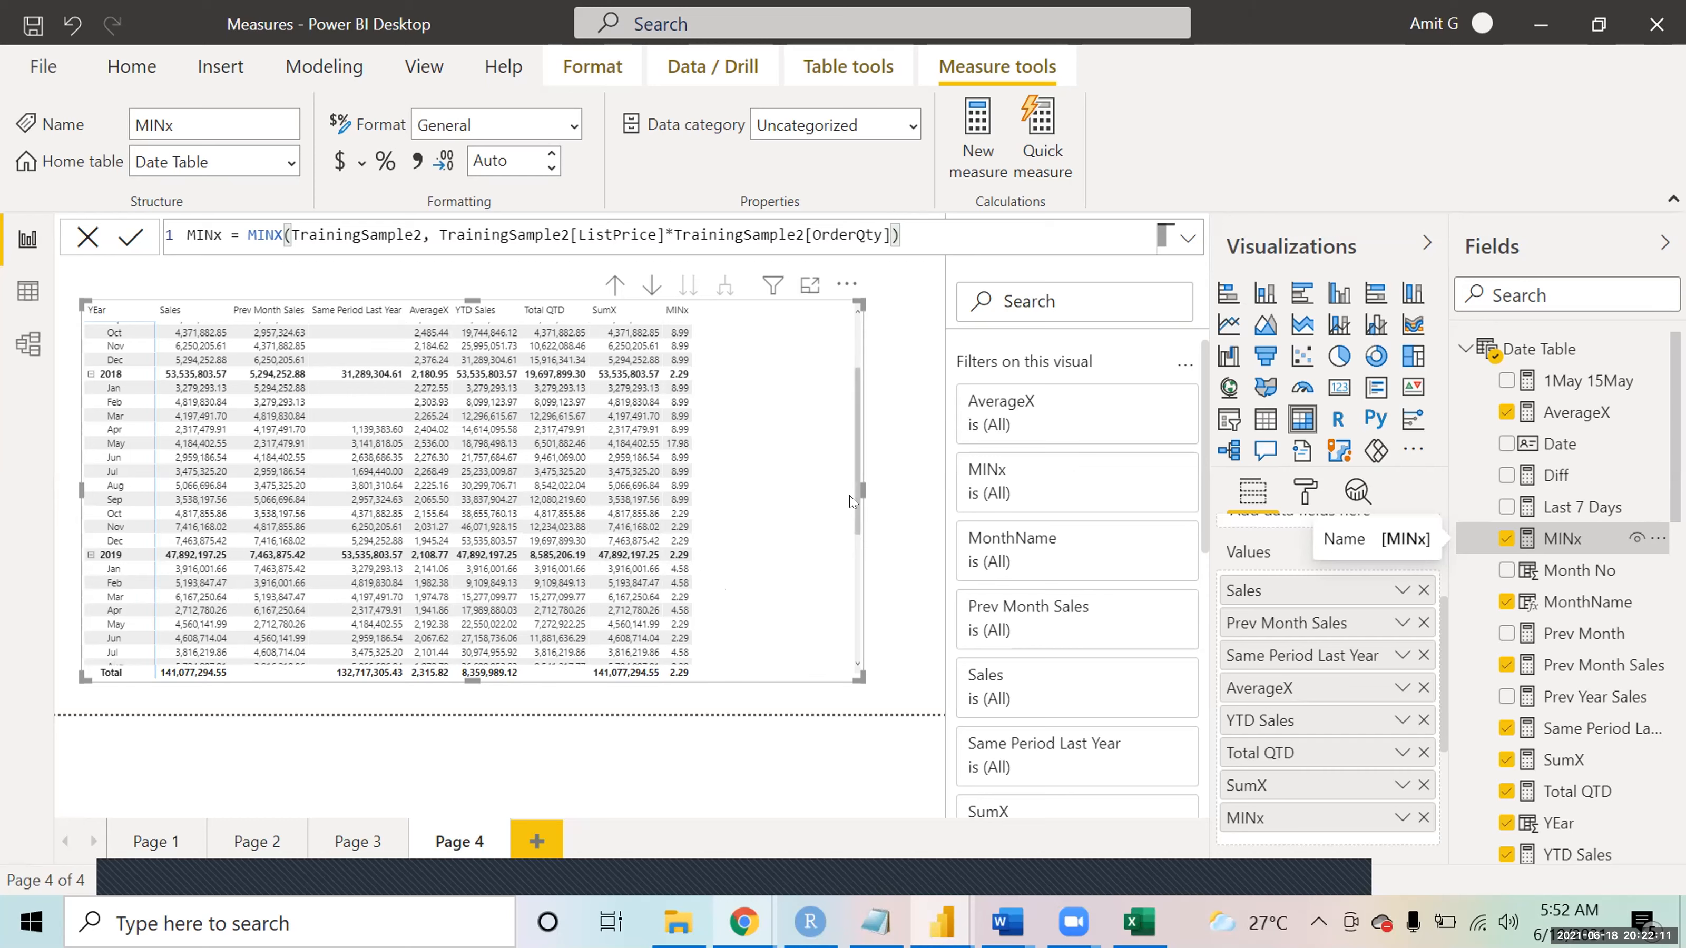
pyautogui.scroll(-6, 852, 501)
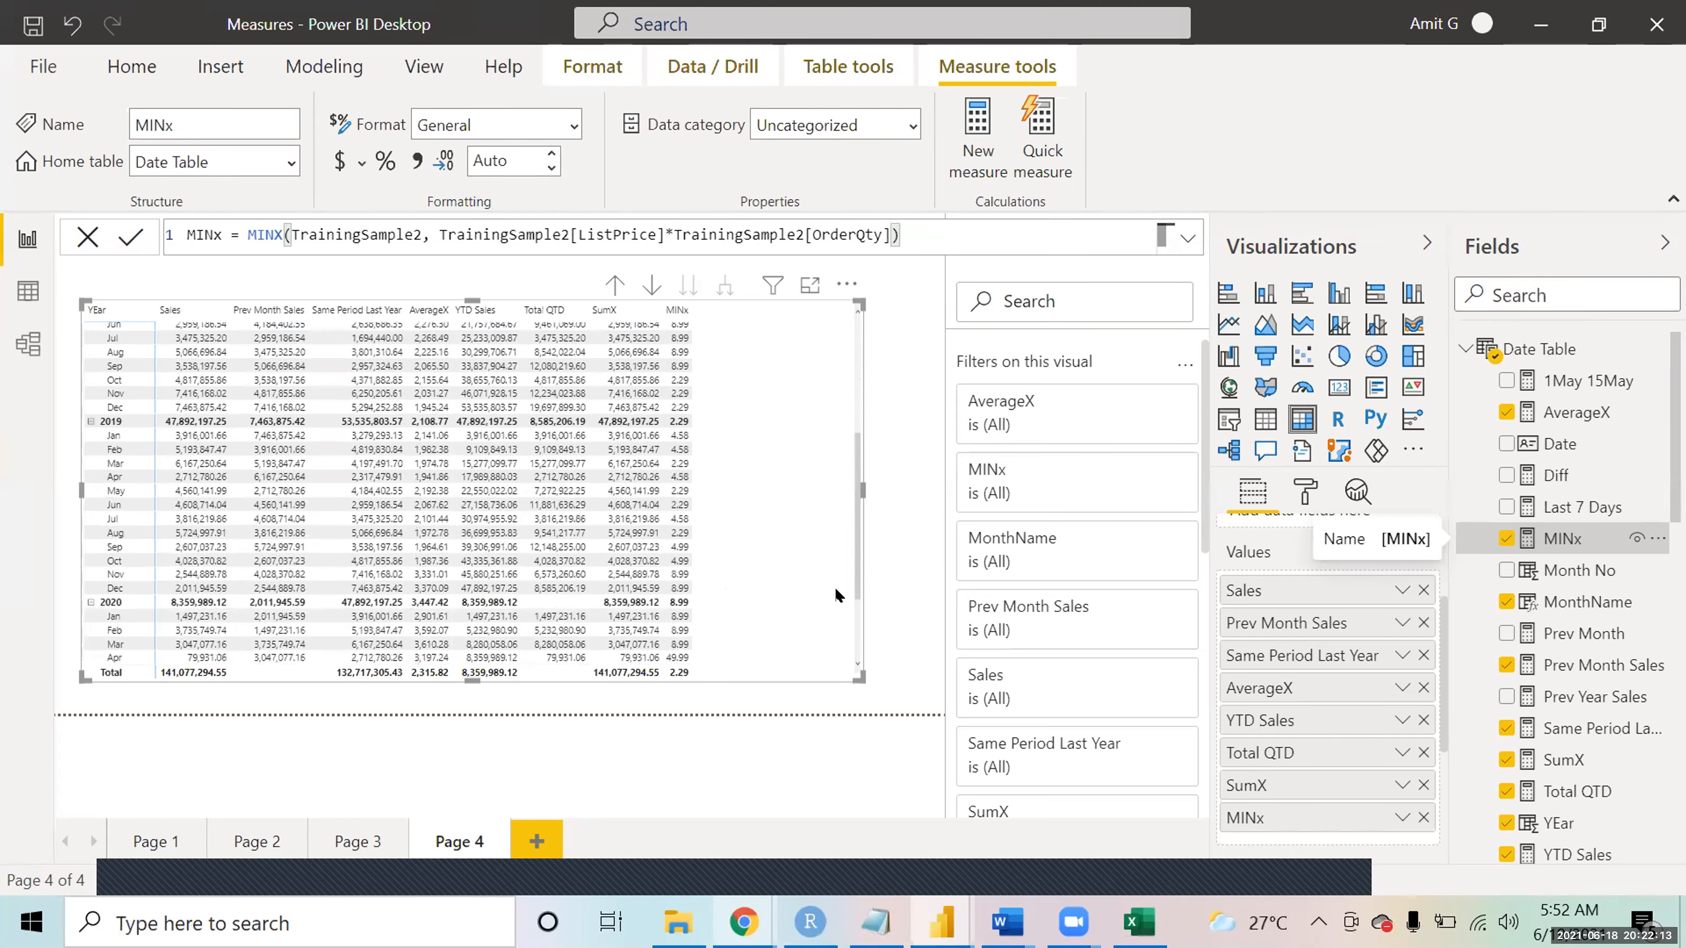
pyautogui.scroll(-3, 835, 590)
pyautogui.moveTo(845, 590); pyautogui.dragTo(852, 376)
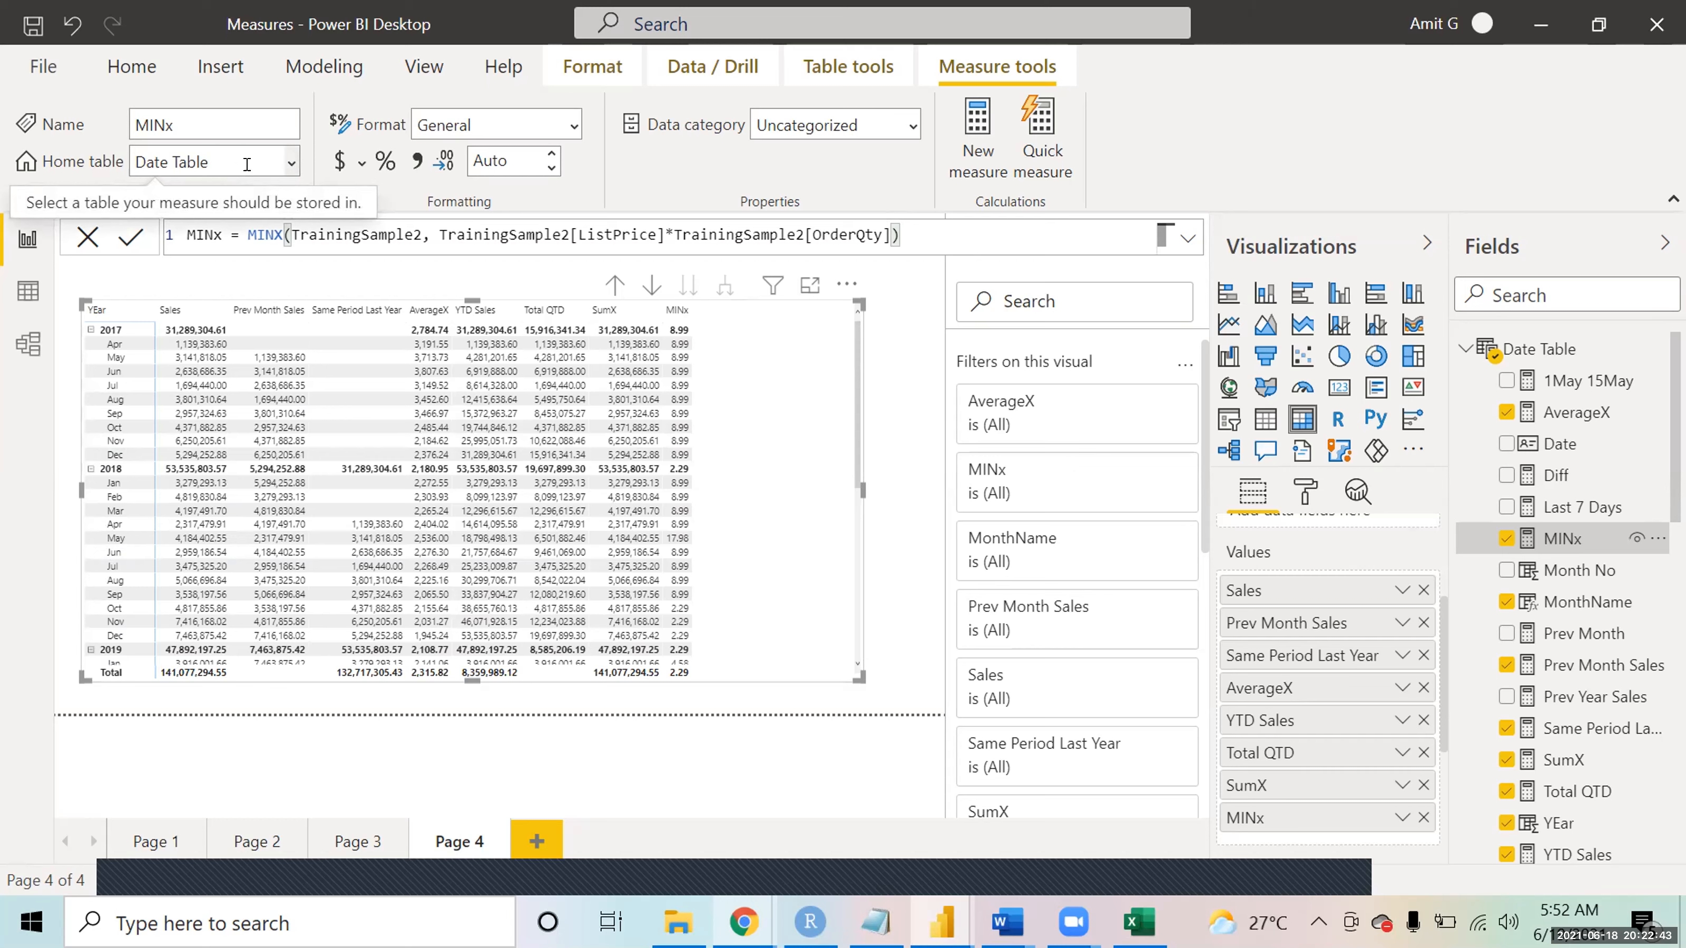
# - Set the home table of the MINx measure to TrainingSample2, and narrow the matrix closer to its last column
pyautogui.click(291, 166)
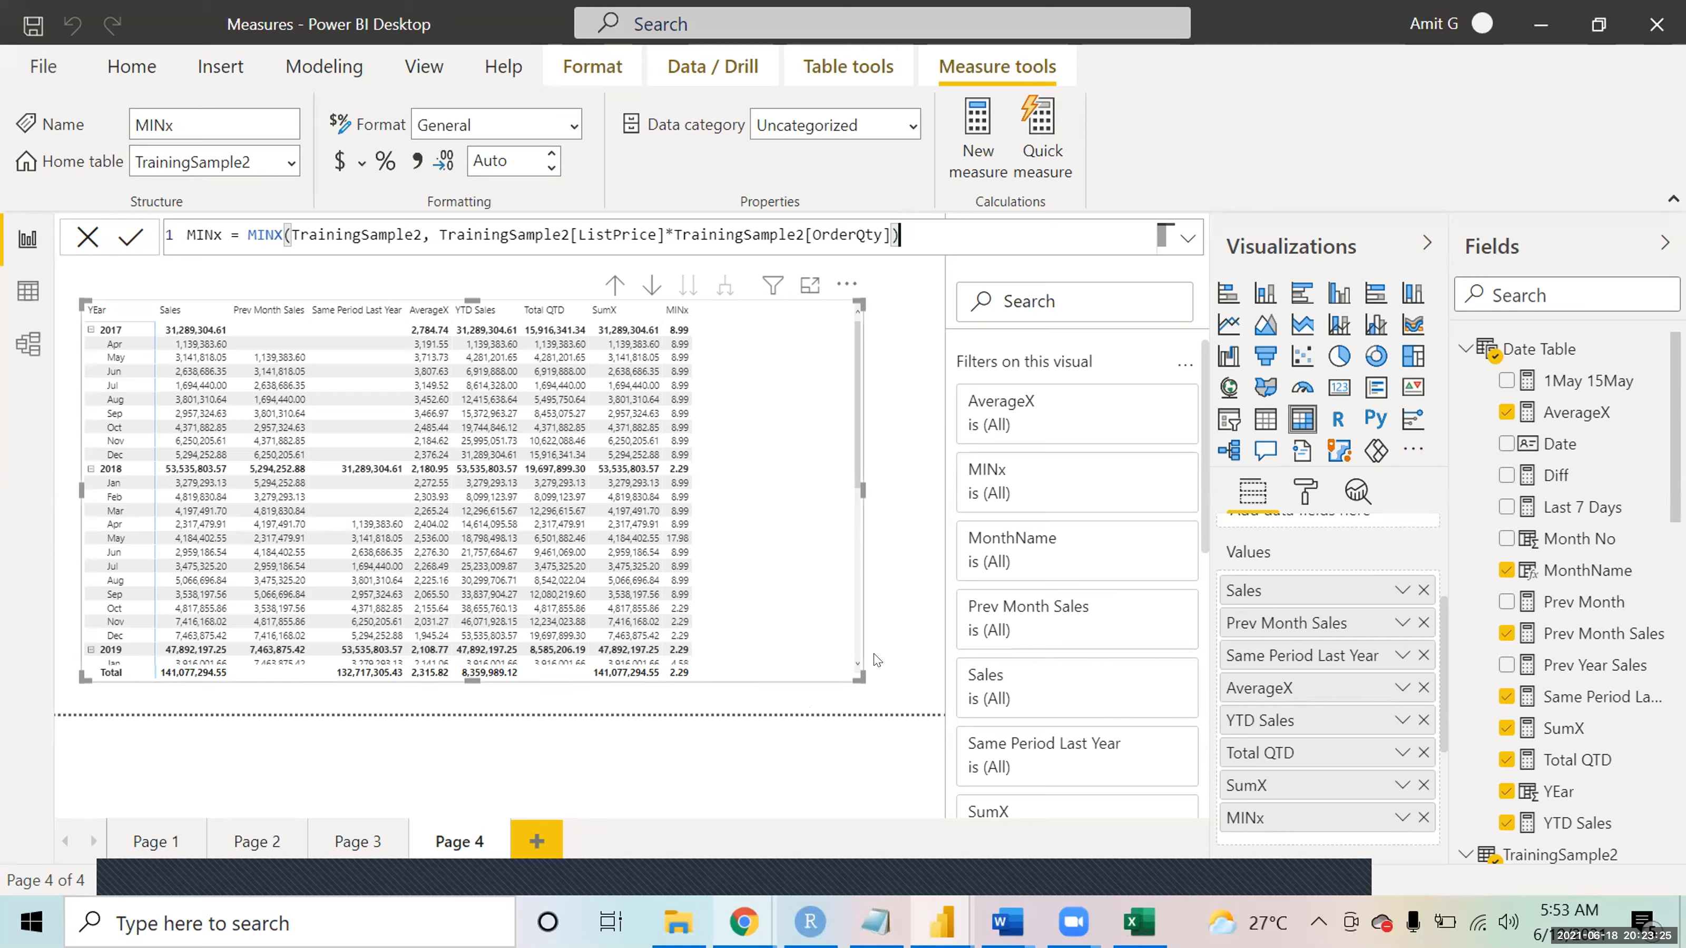
pyautogui.moveTo(854, 666); pyautogui.dragTo(751, 669)
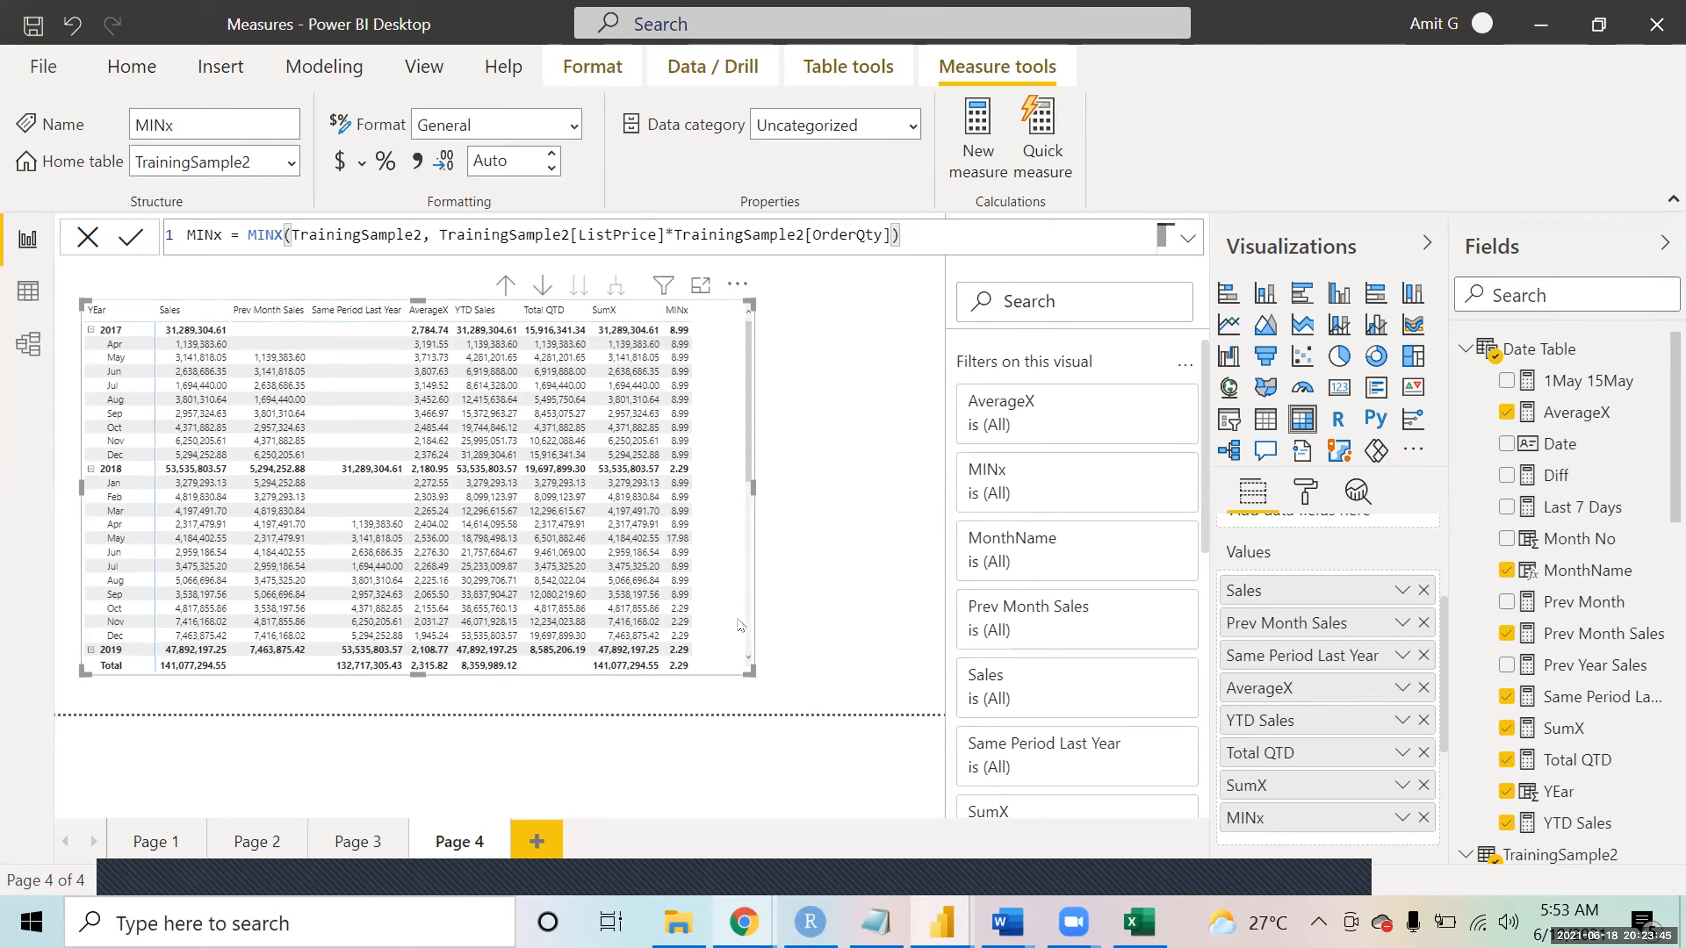
pyautogui.moveTo(743, 666); pyautogui.dragTo(736, 689)
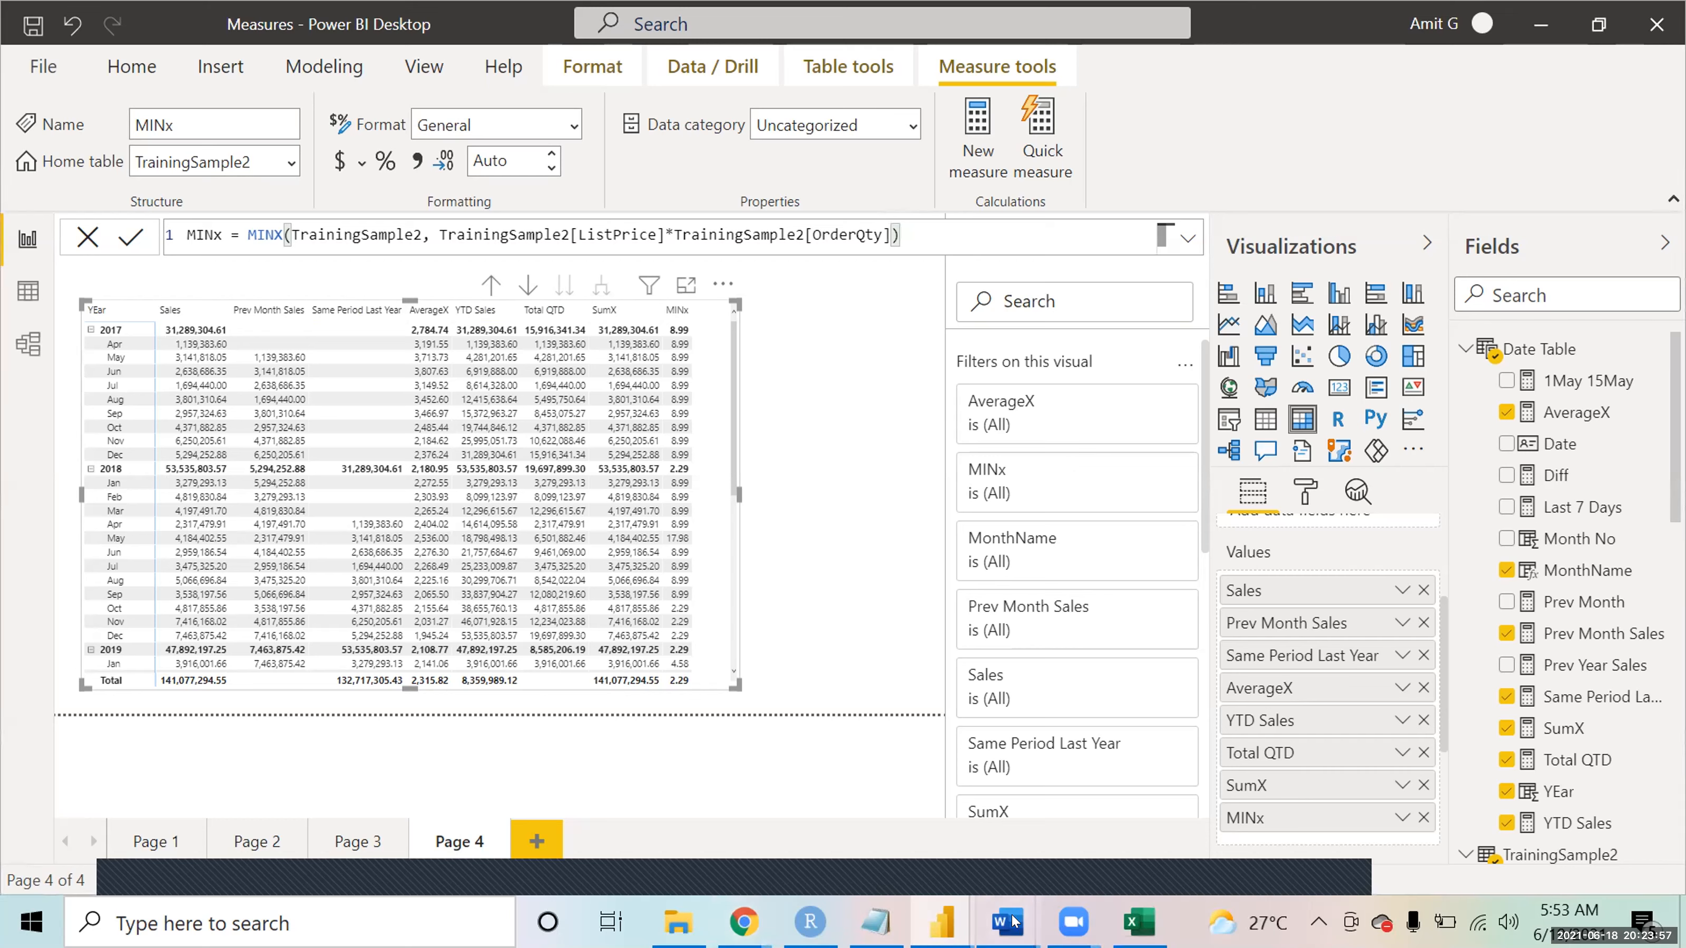
# - Switch to the Word document Power BI Training and Certification DAX, look back through its text, logical and math functions, and return to Power BI Desktop
pyautogui.moveTo(1014, 922)
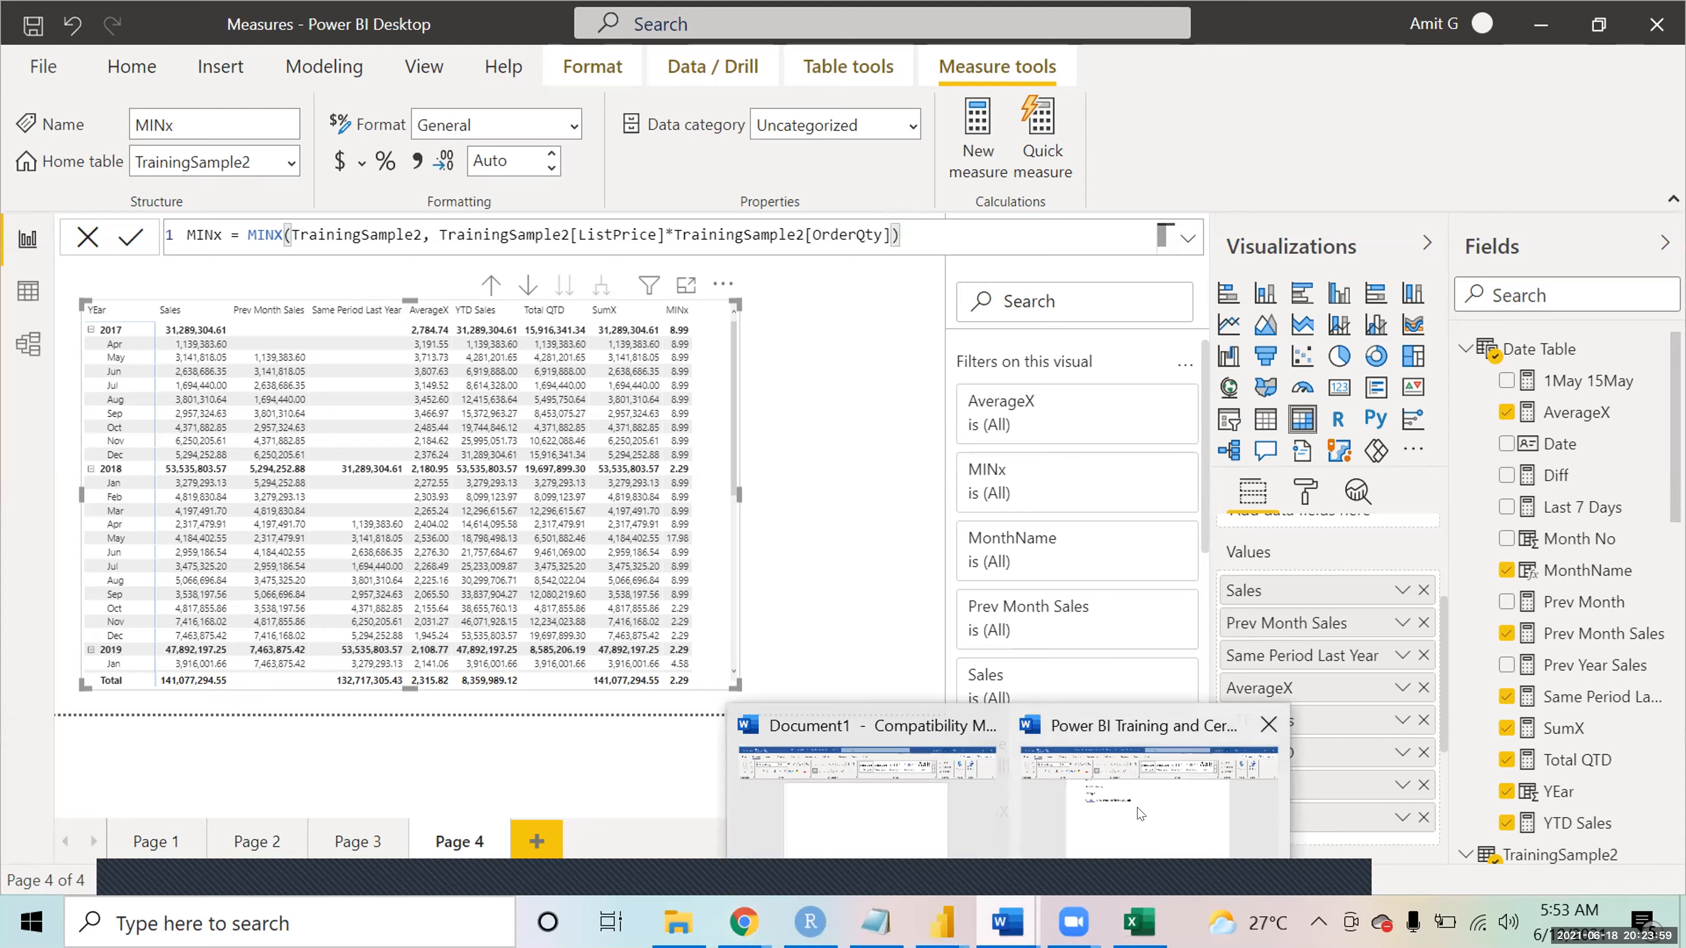
pyautogui.click(1168, 810)
pyautogui.scroll(15, 1441, 560)
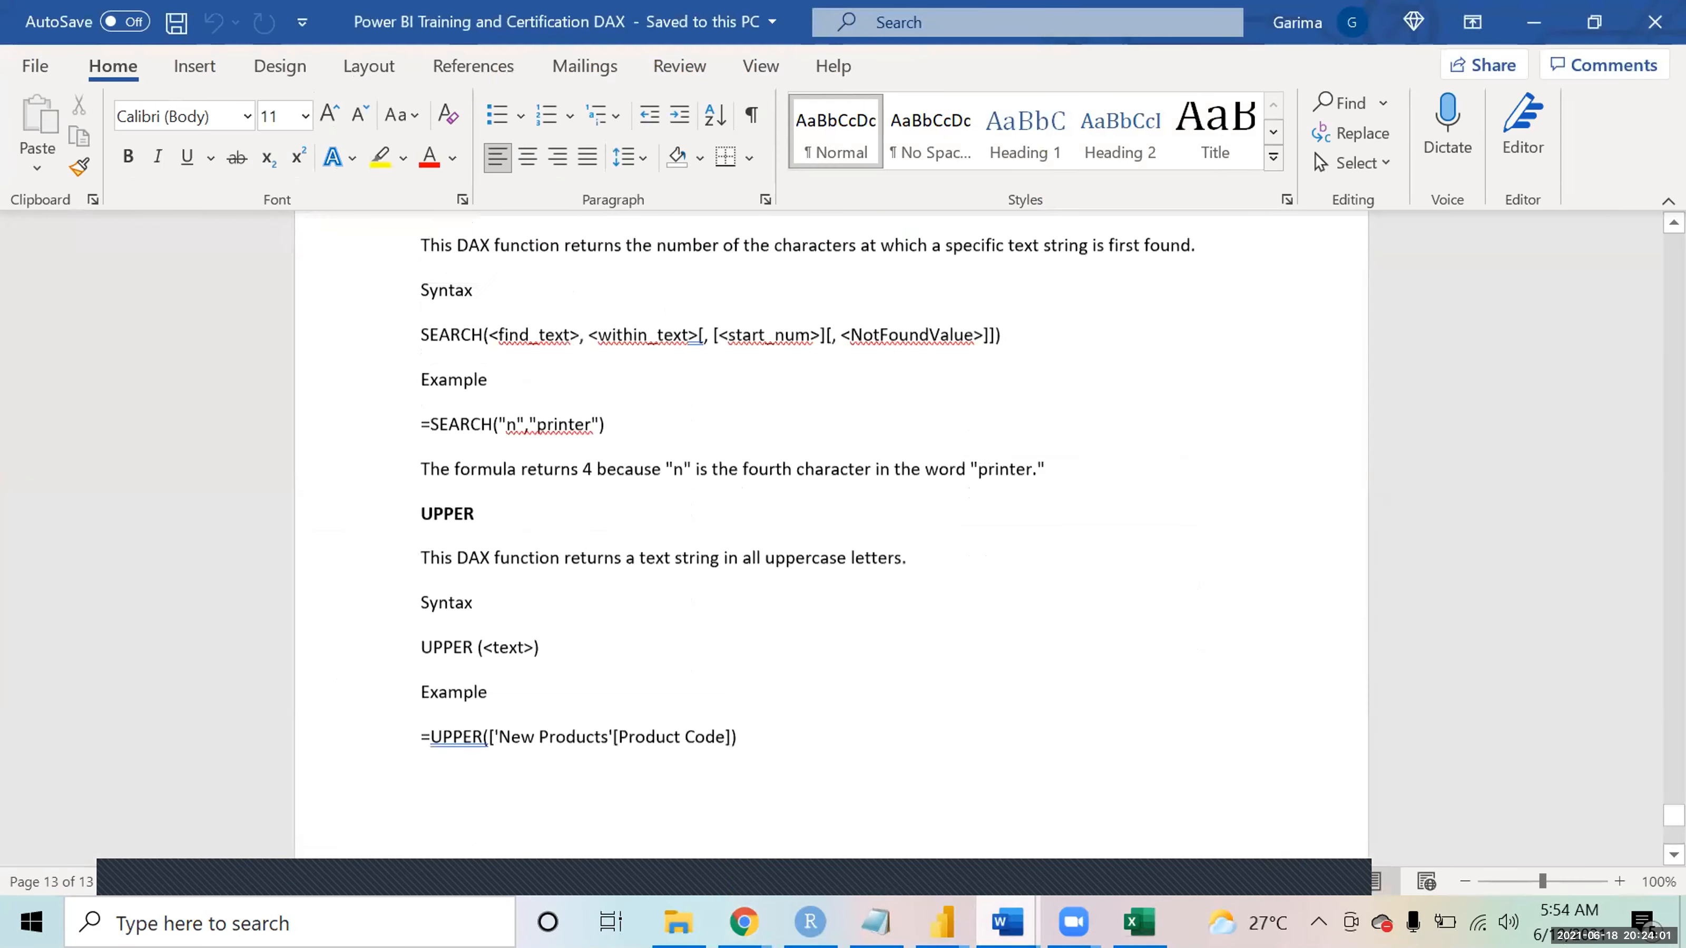
pyautogui.scroll(10, 830, 531)
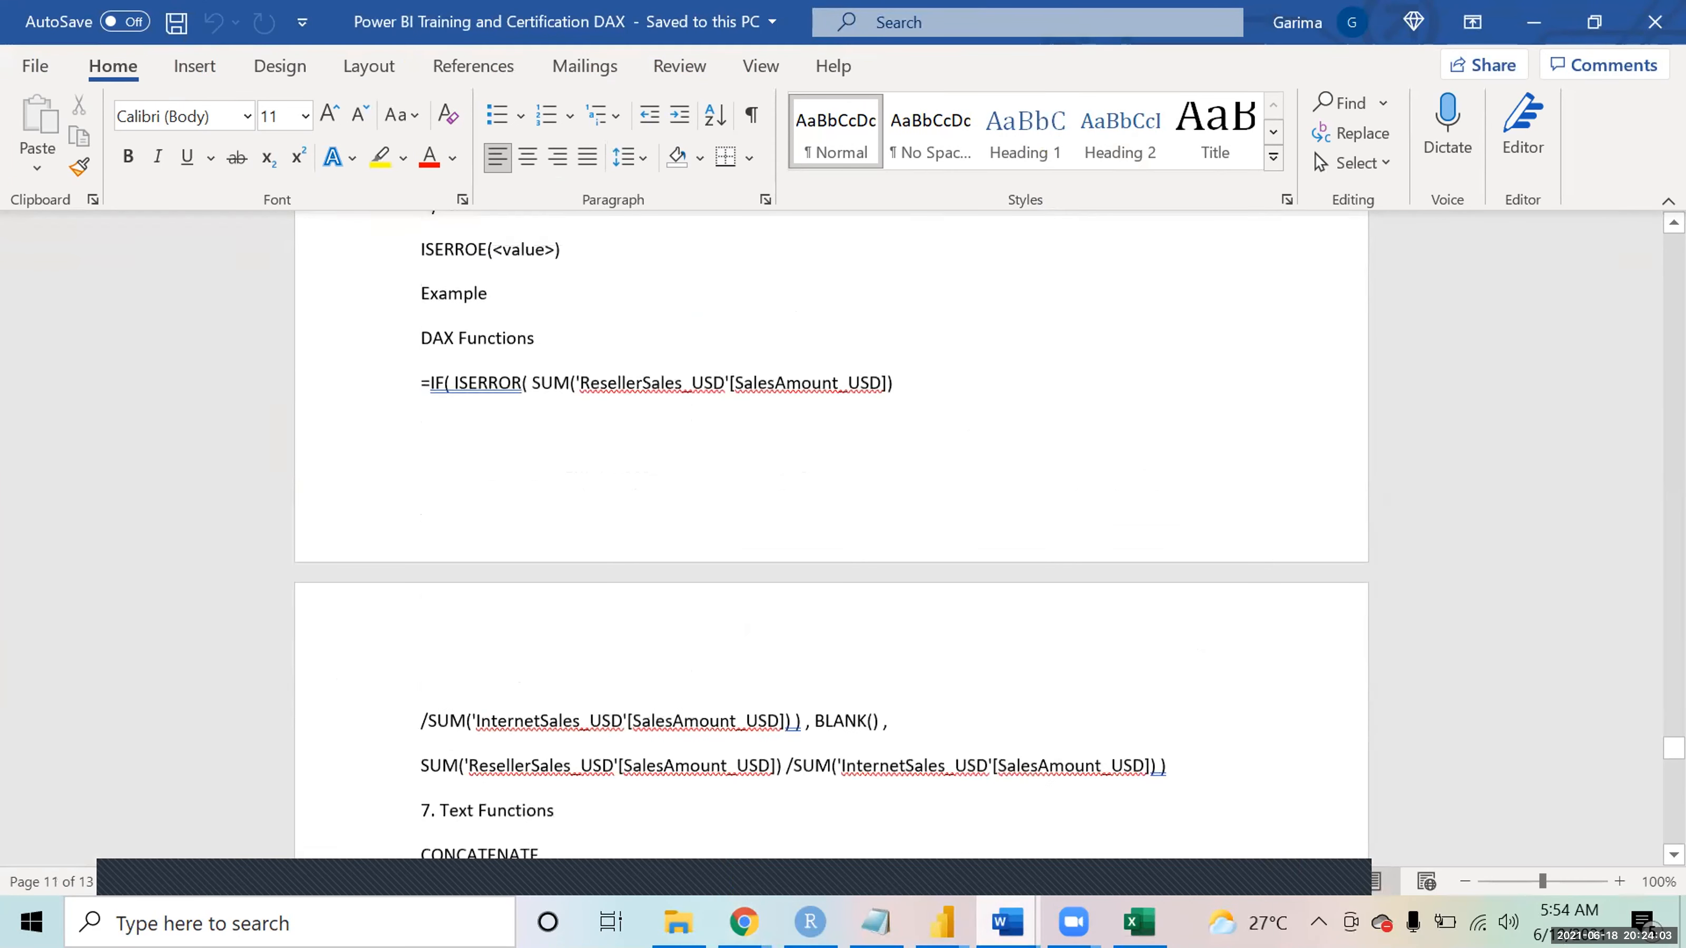
pyautogui.scroll(5, 831, 531)
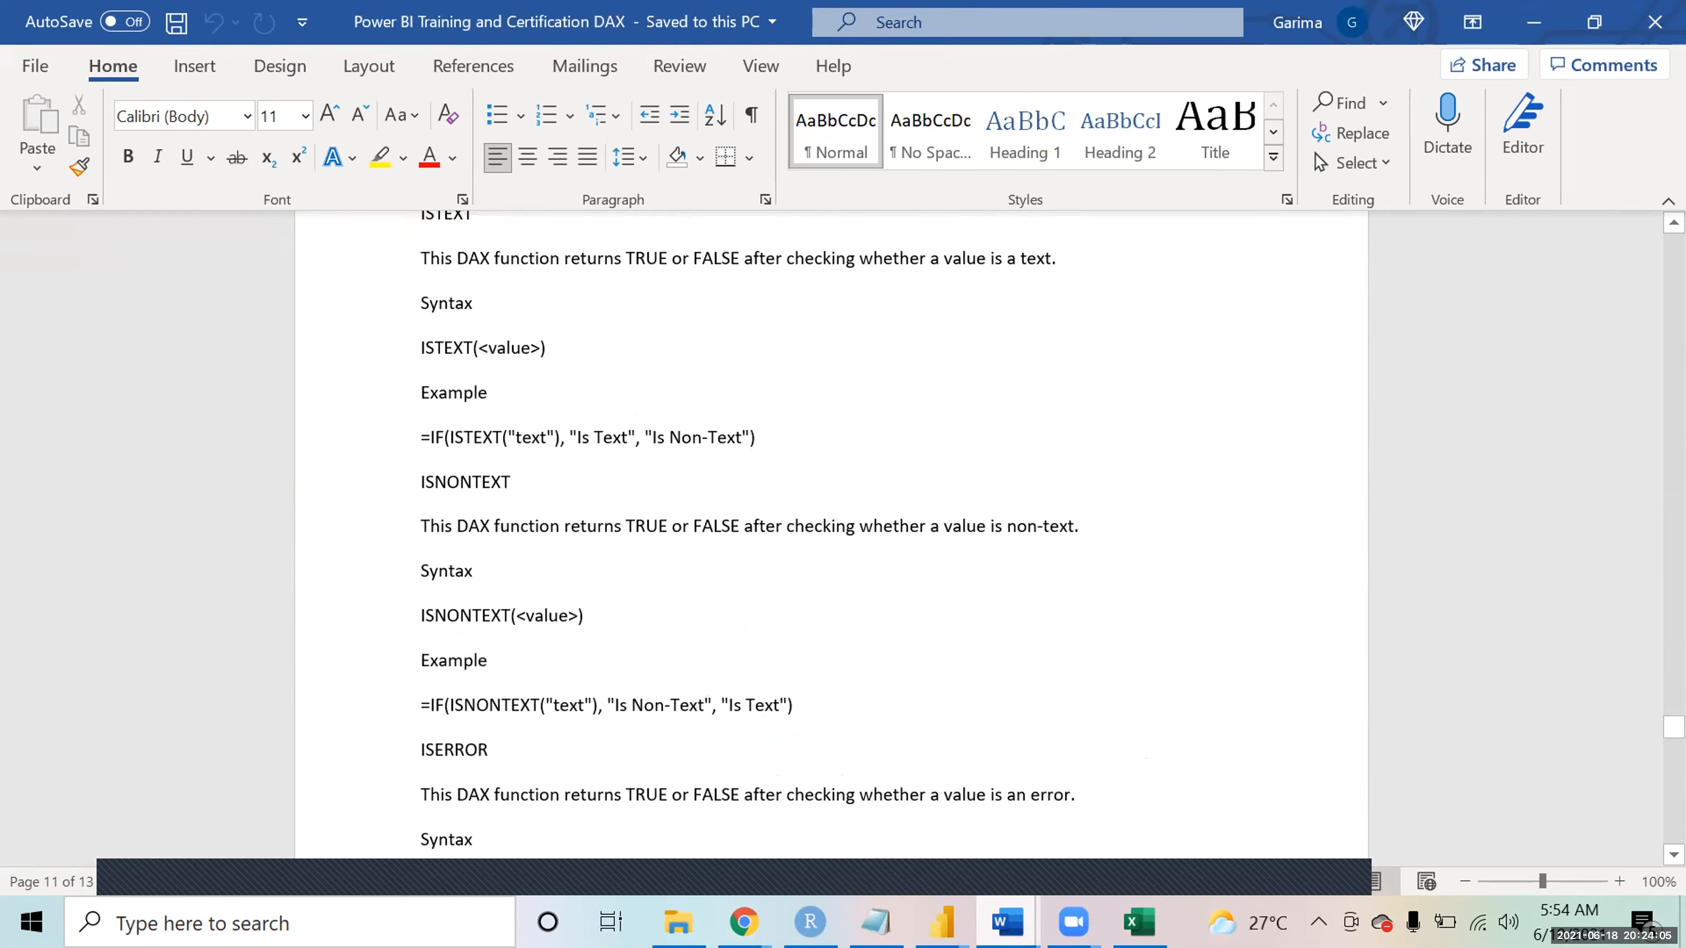
pyautogui.scroll(8, 831, 531)
pyautogui.scroll(12, 831, 531)
pyautogui.scroll(10, 831, 531)
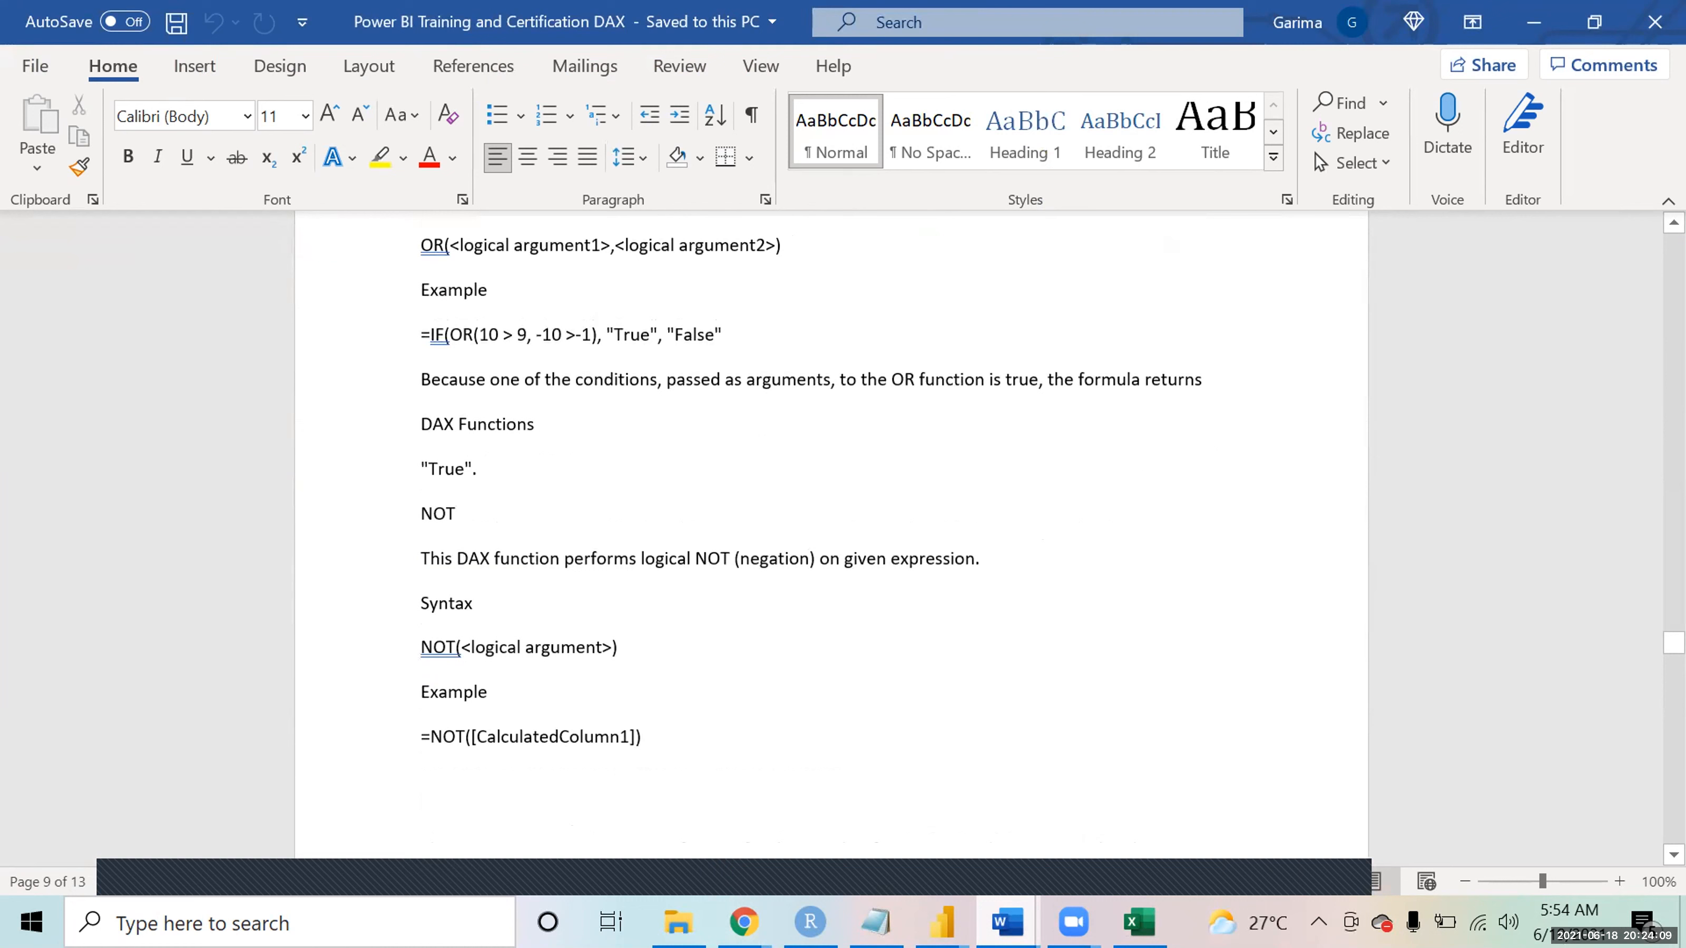
pyautogui.scroll(5, 831, 531)
pyautogui.scroll(6, 831, 531)
pyautogui.scroll(7, 831, 531)
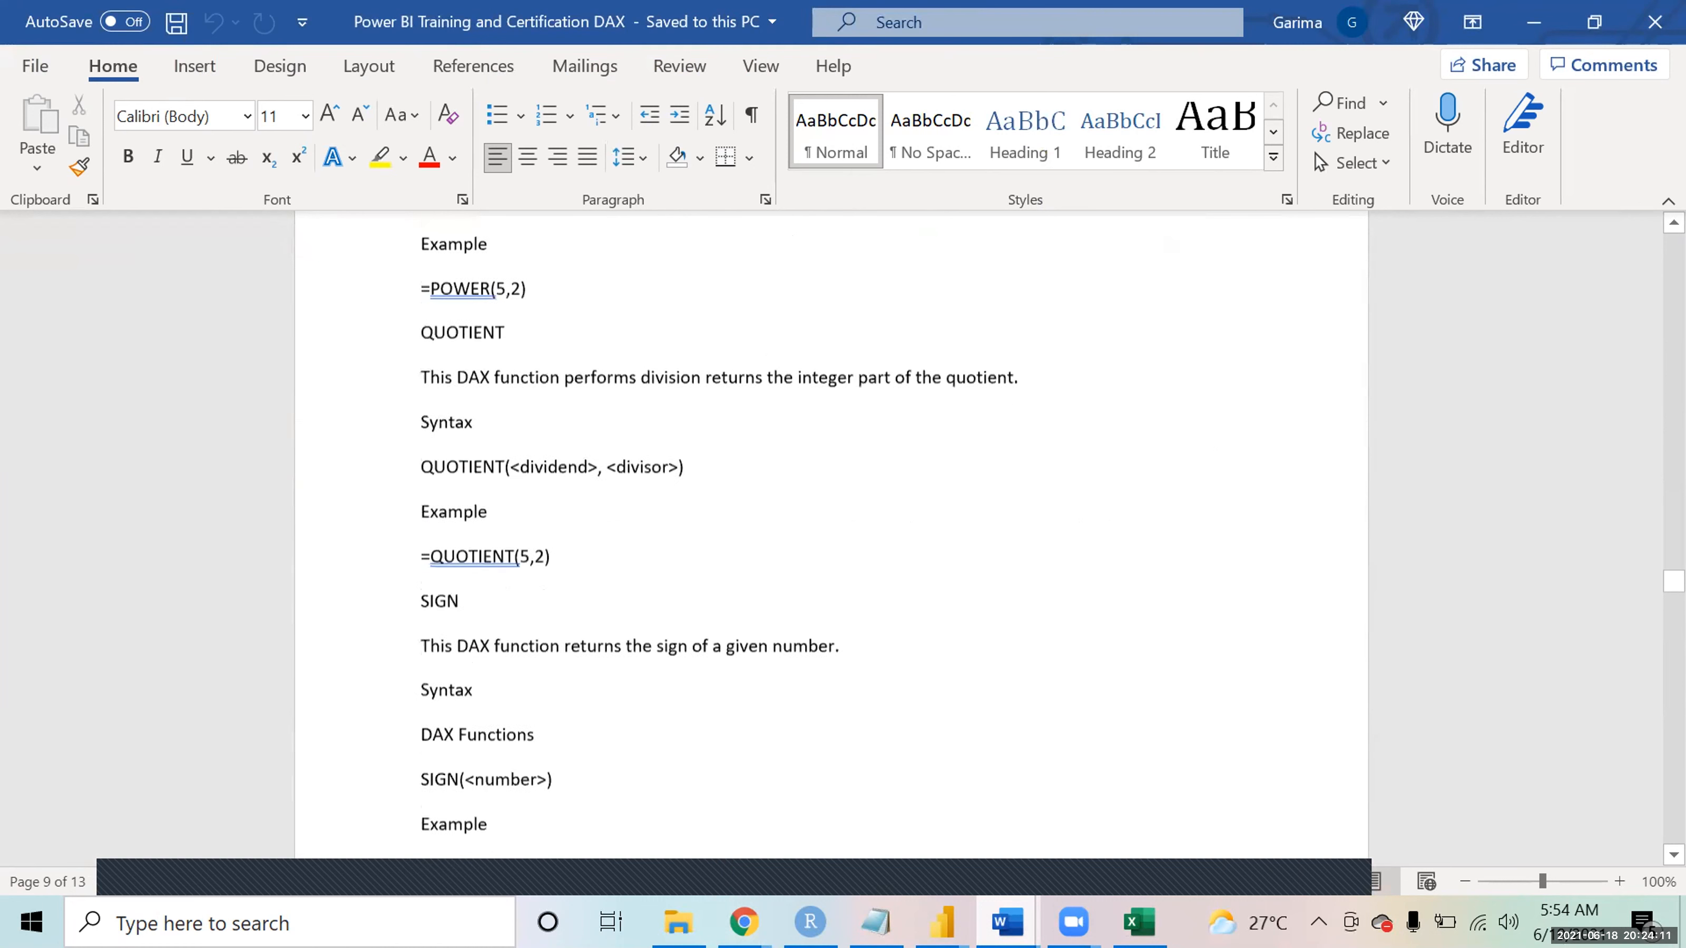
pyautogui.scroll(8, 831, 532)
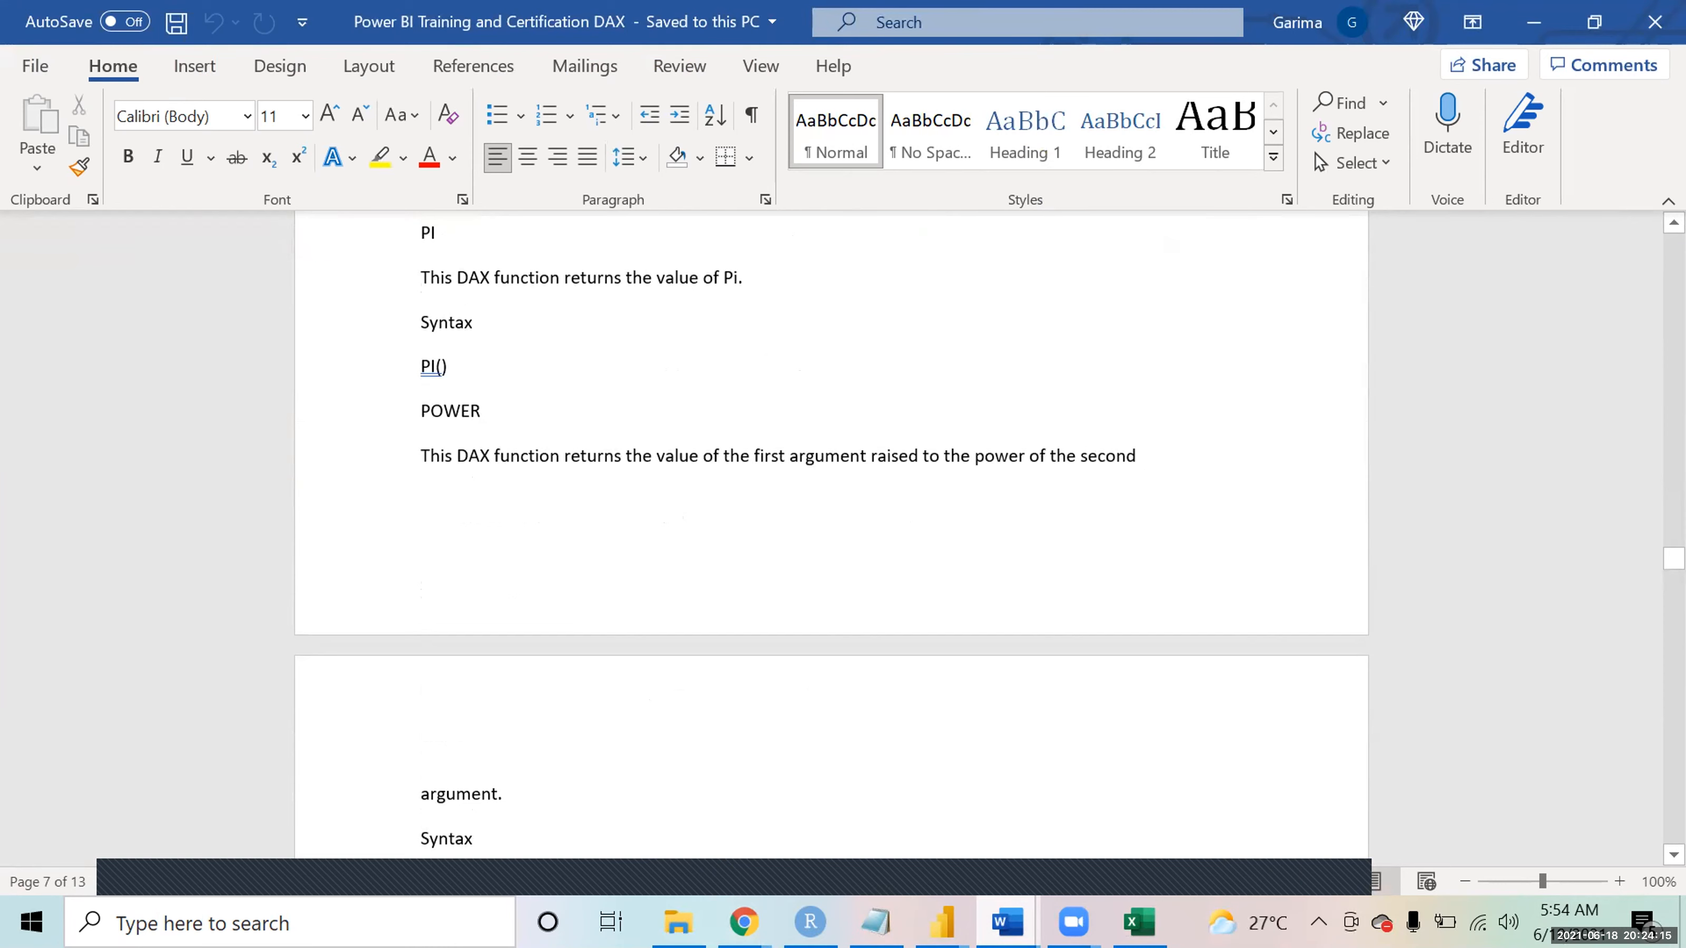
pyautogui.scroll(8, 831, 531)
pyautogui.scroll(8, 831, 531)
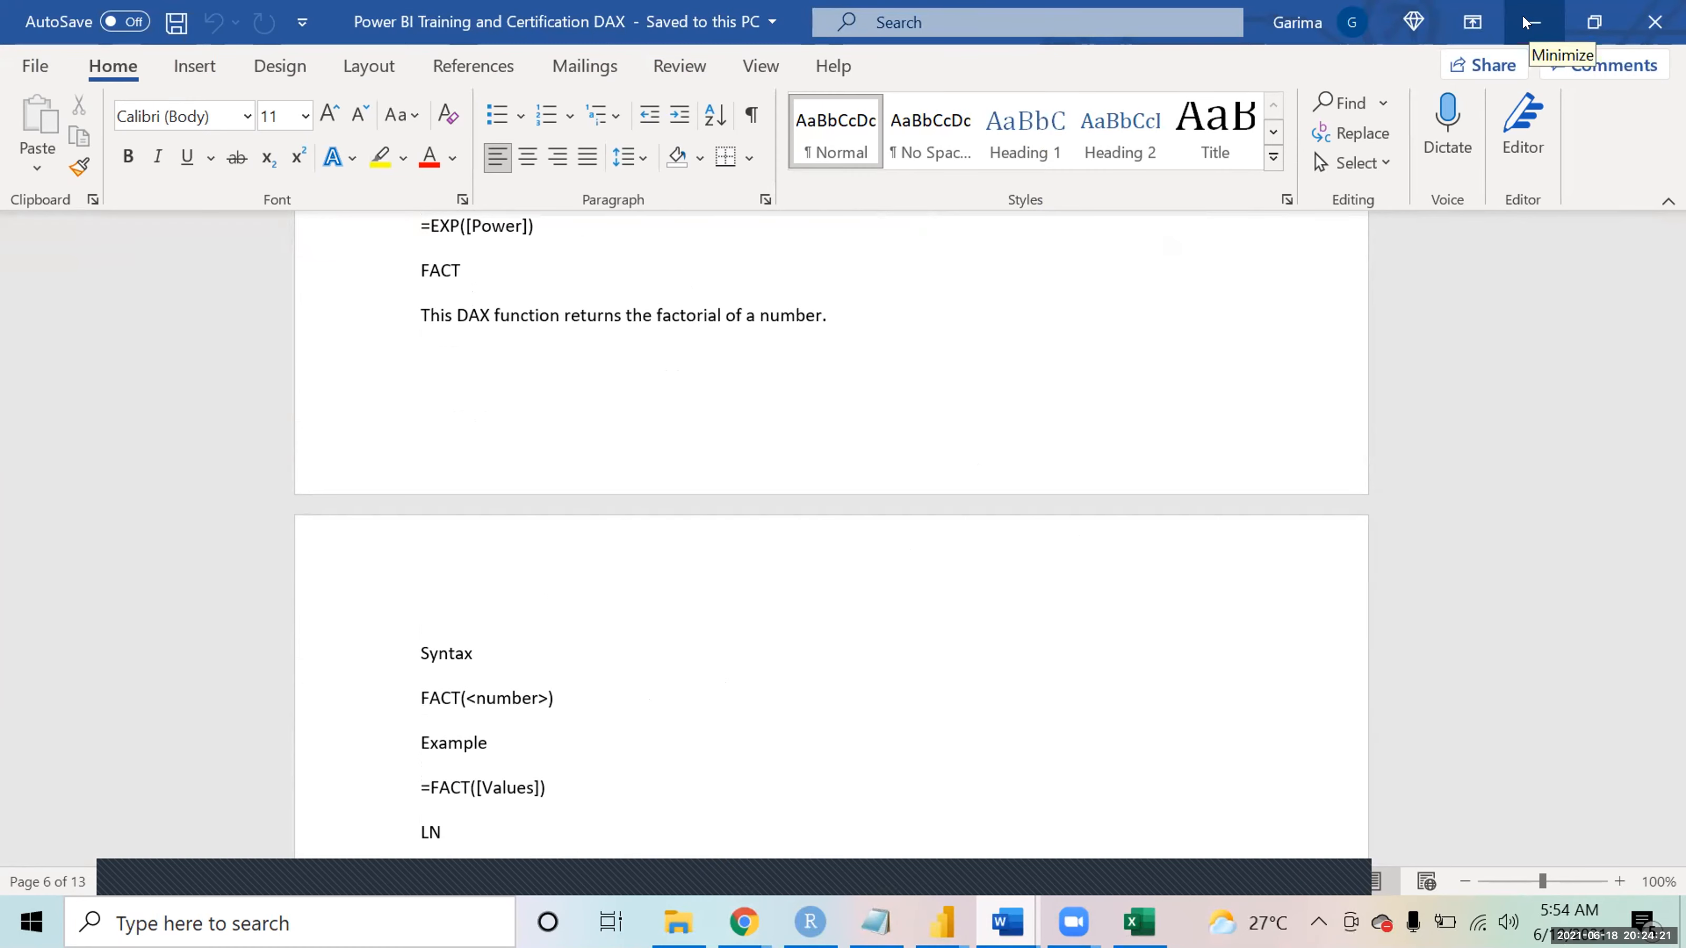
pyautogui.click(1524, 23)
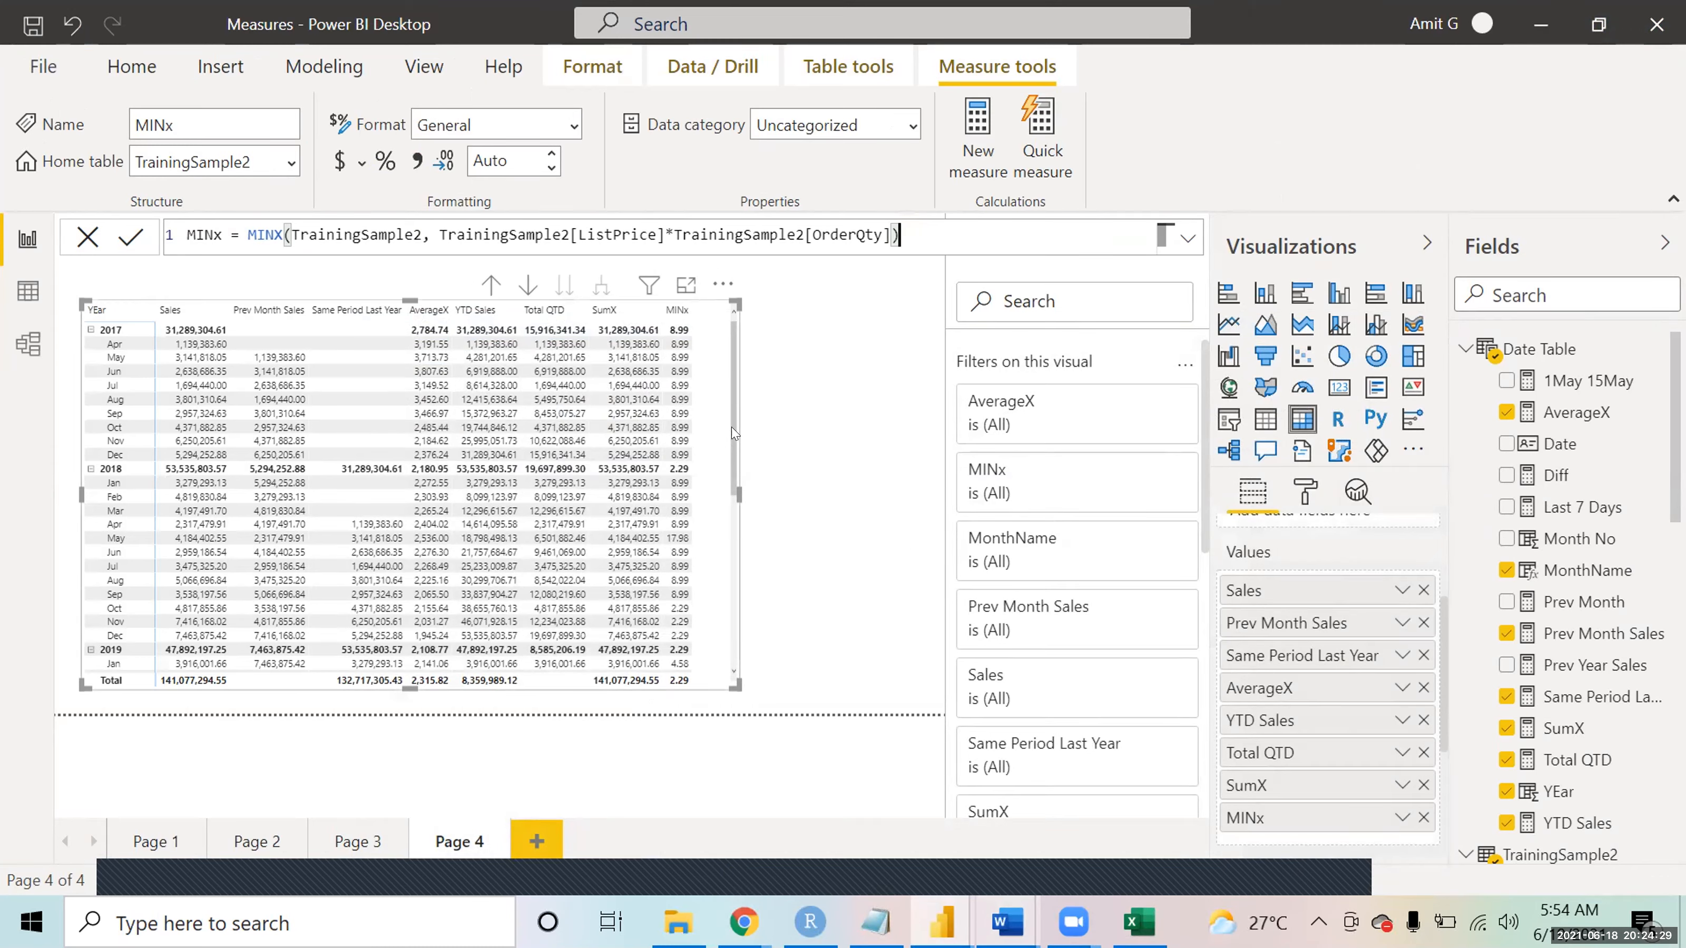
# - Examine the matrix rows down through the 2020 months, and reposition the matrix slightly on the page
pyautogui.click(735, 616)
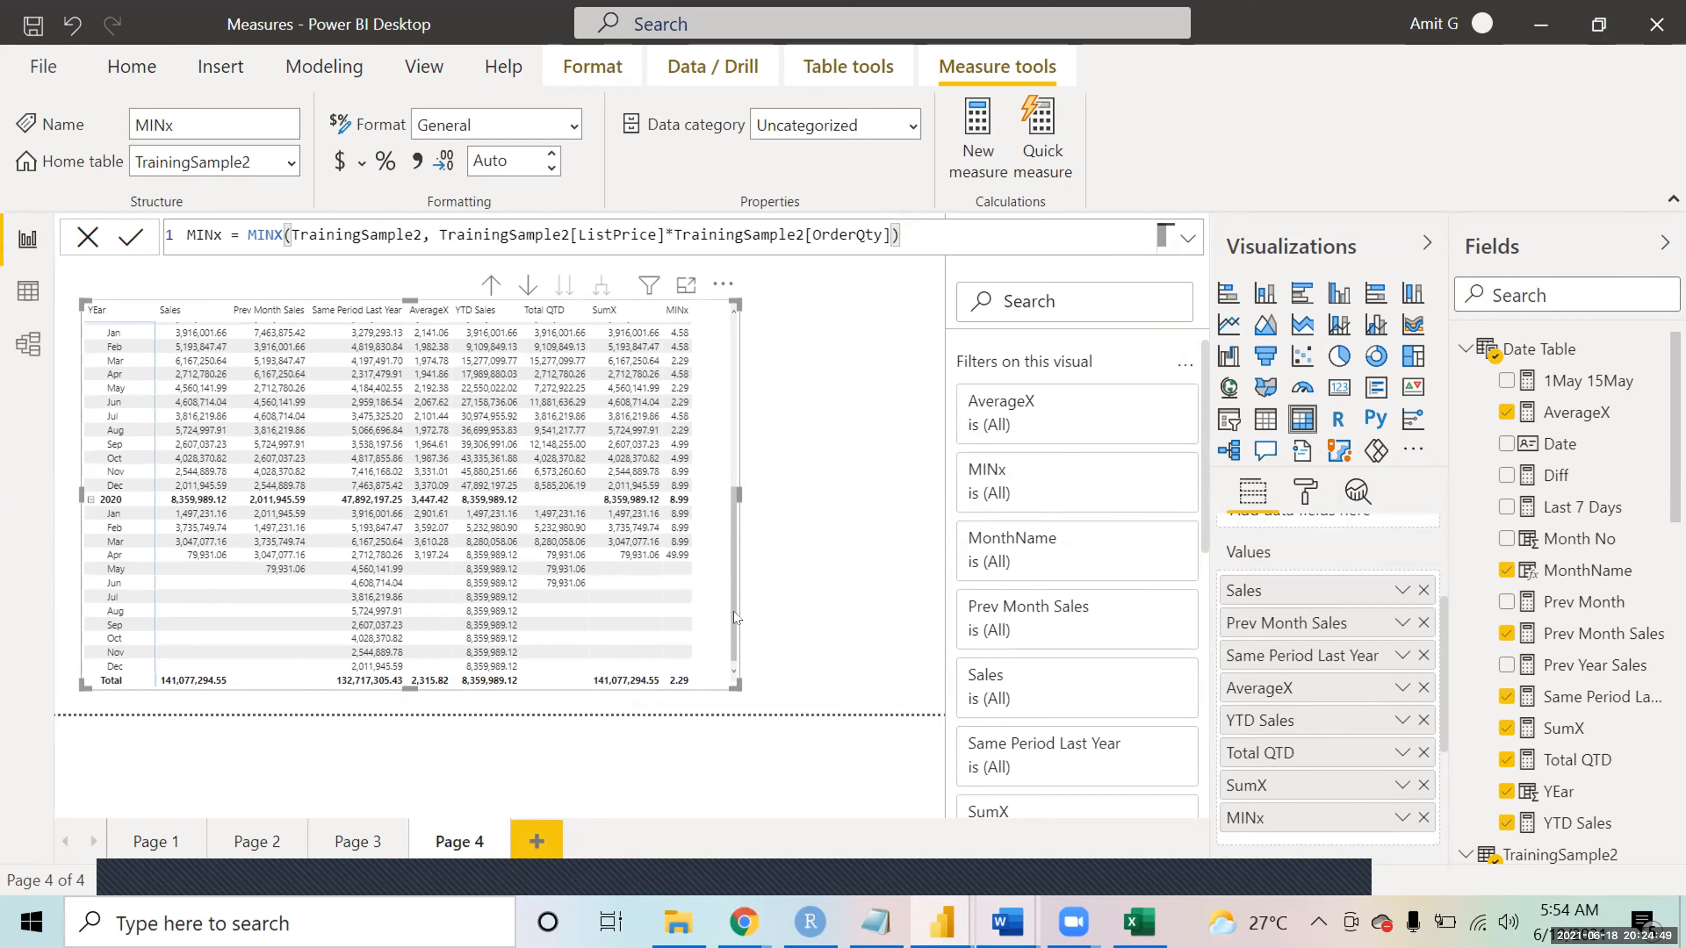
pyautogui.moveTo(735, 634); pyautogui.dragTo(736, 389)
pyautogui.scroll(-5, 719, 627)
pyautogui.moveTo(735, 408); pyautogui.dragTo(735, 397)
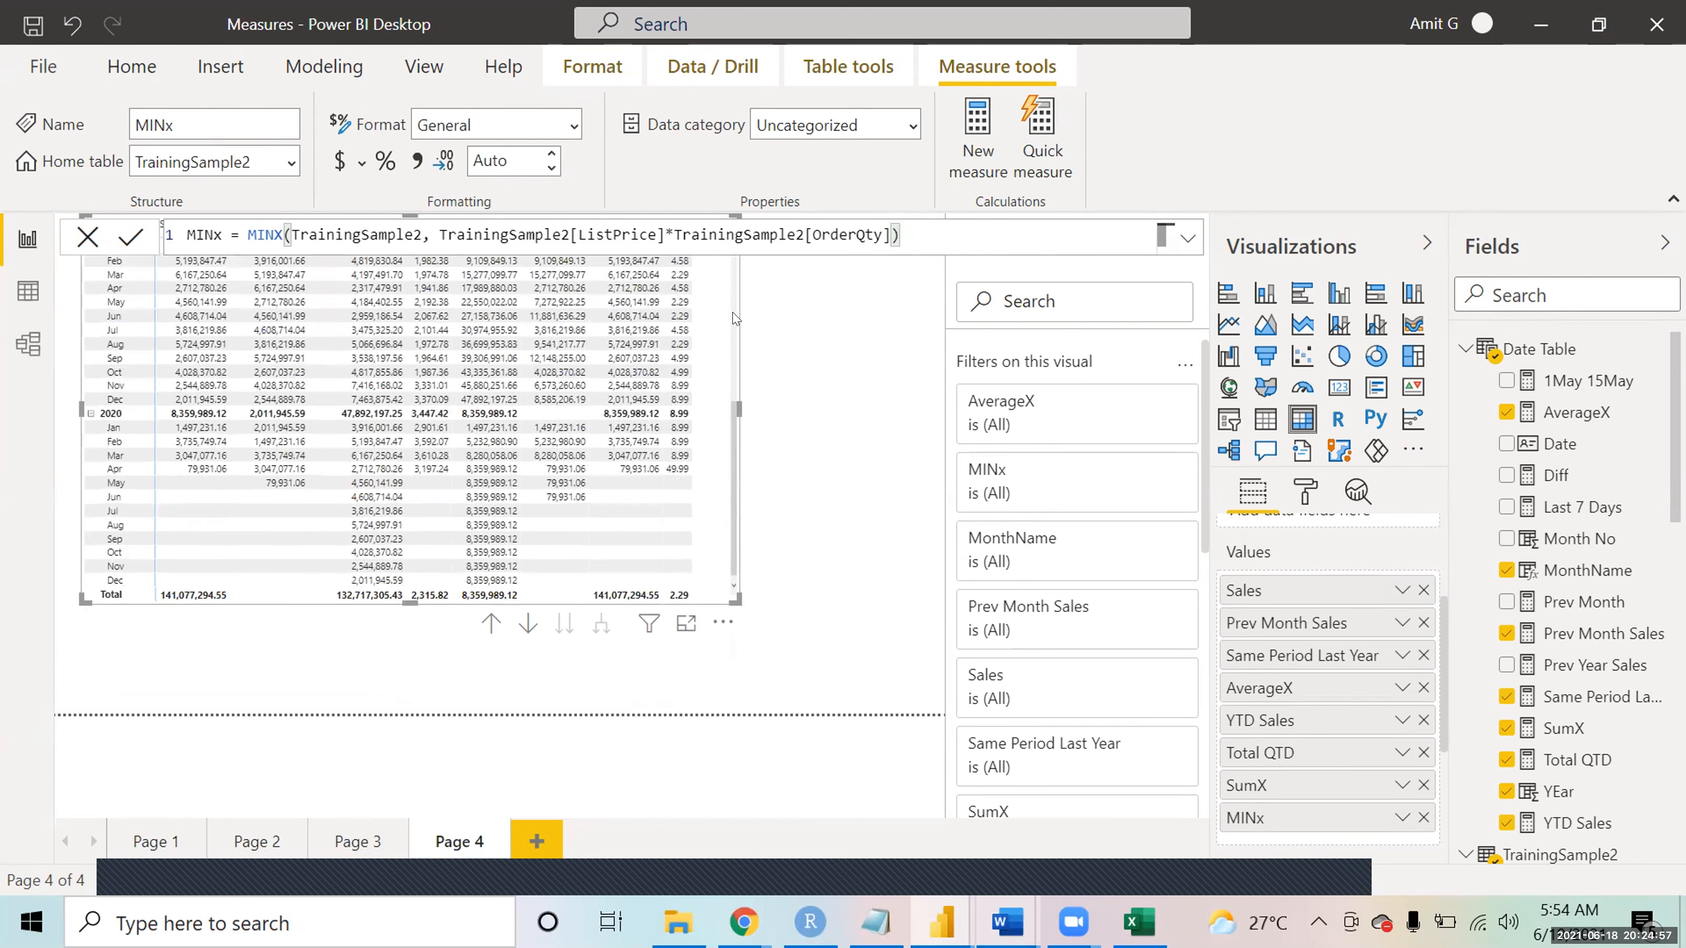
pyautogui.scroll(8, 735, 318)
pyautogui.moveTo(720, 415); pyautogui.dragTo(738, 503)
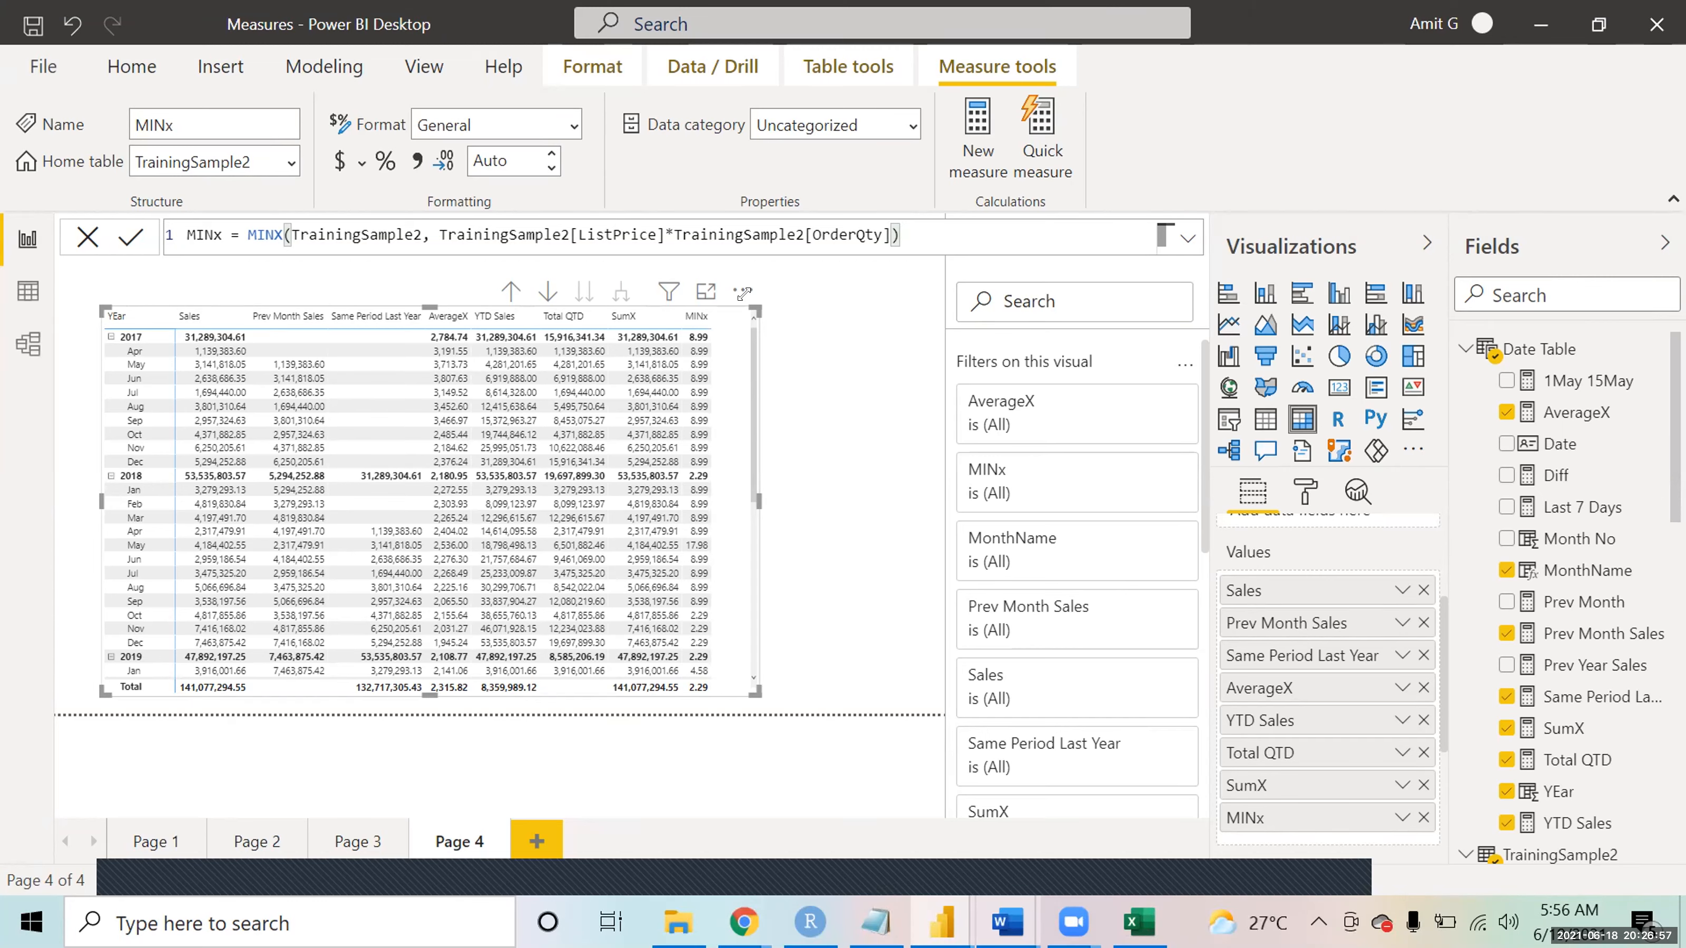
# - Open Page 1 of the report
pyautogui.click(143, 842)
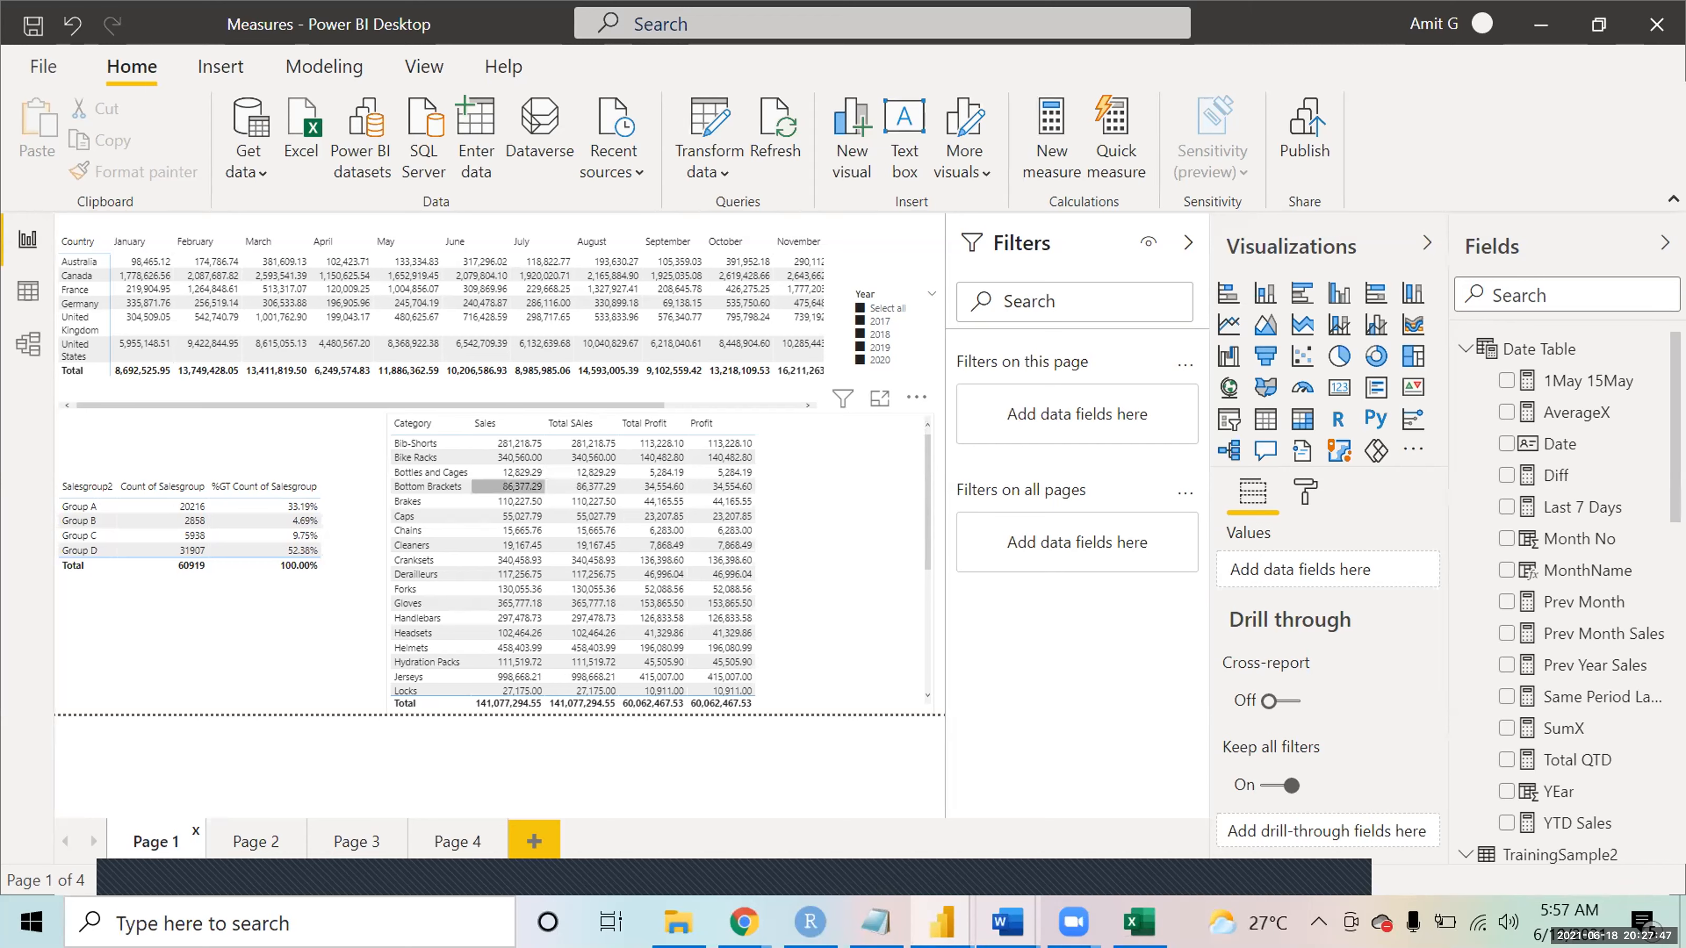
# - For the category table, start a new measure named last 3 months as CALCULATE of SUM(TrainingSample2[Sales])
pyautogui.click(808, 559)
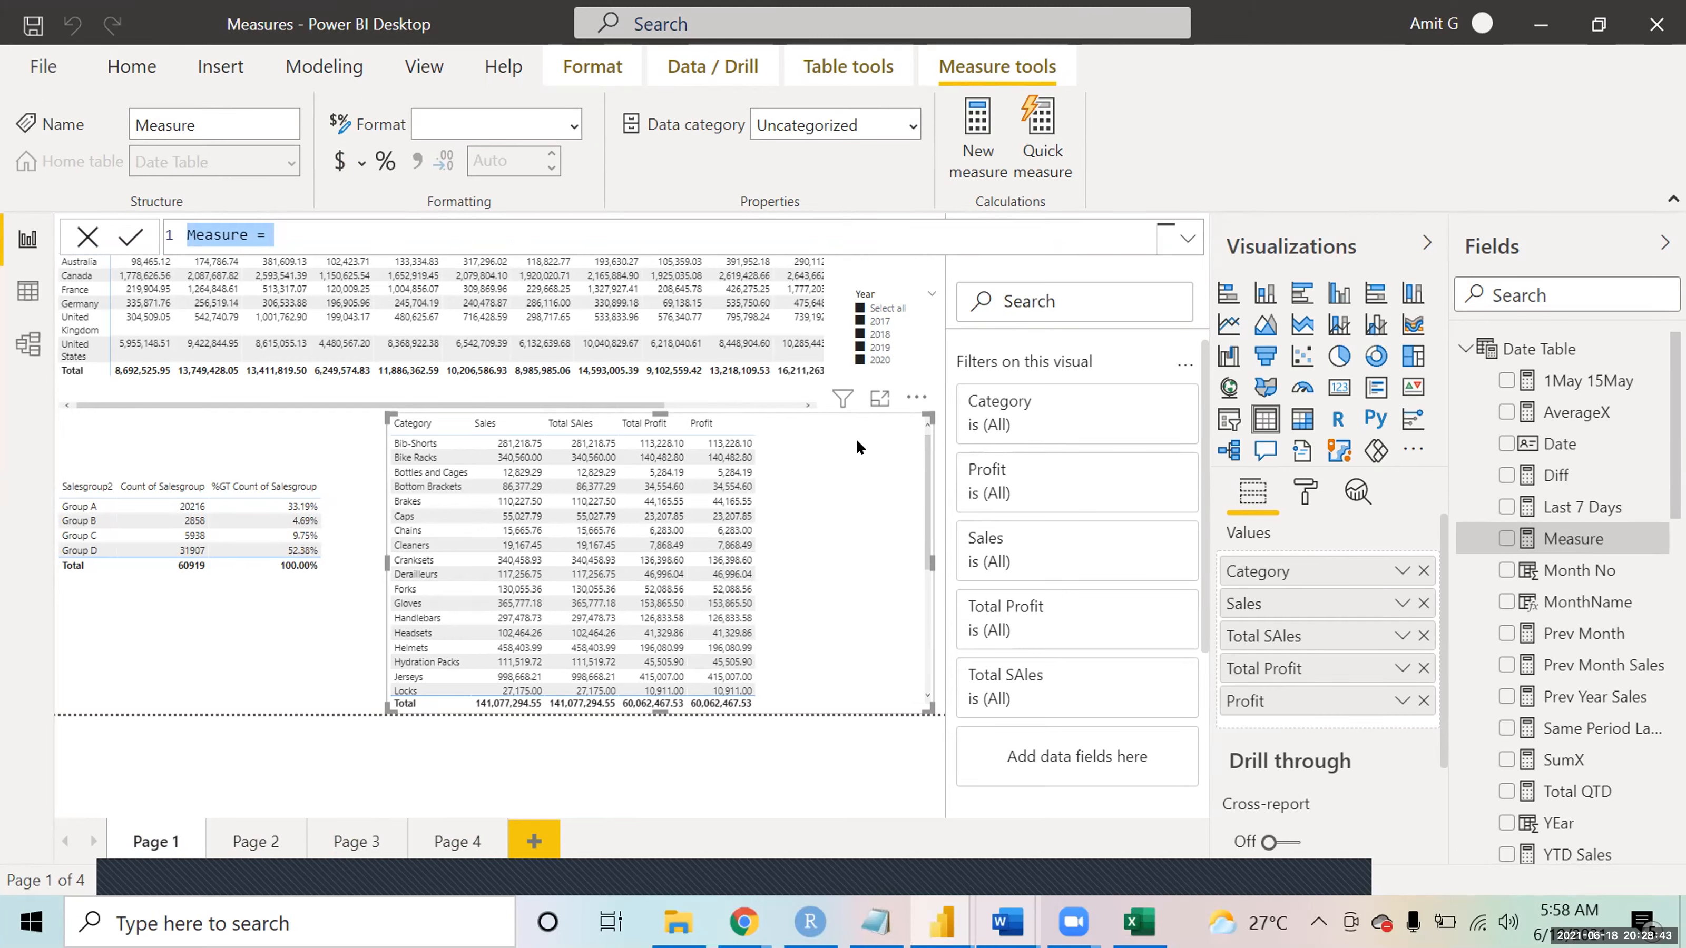
pyautogui.write('Ran')
pyautogui.press('BackSpace')
pyautogui.press('BackSpace')
pyautogui.press('BackSpace')
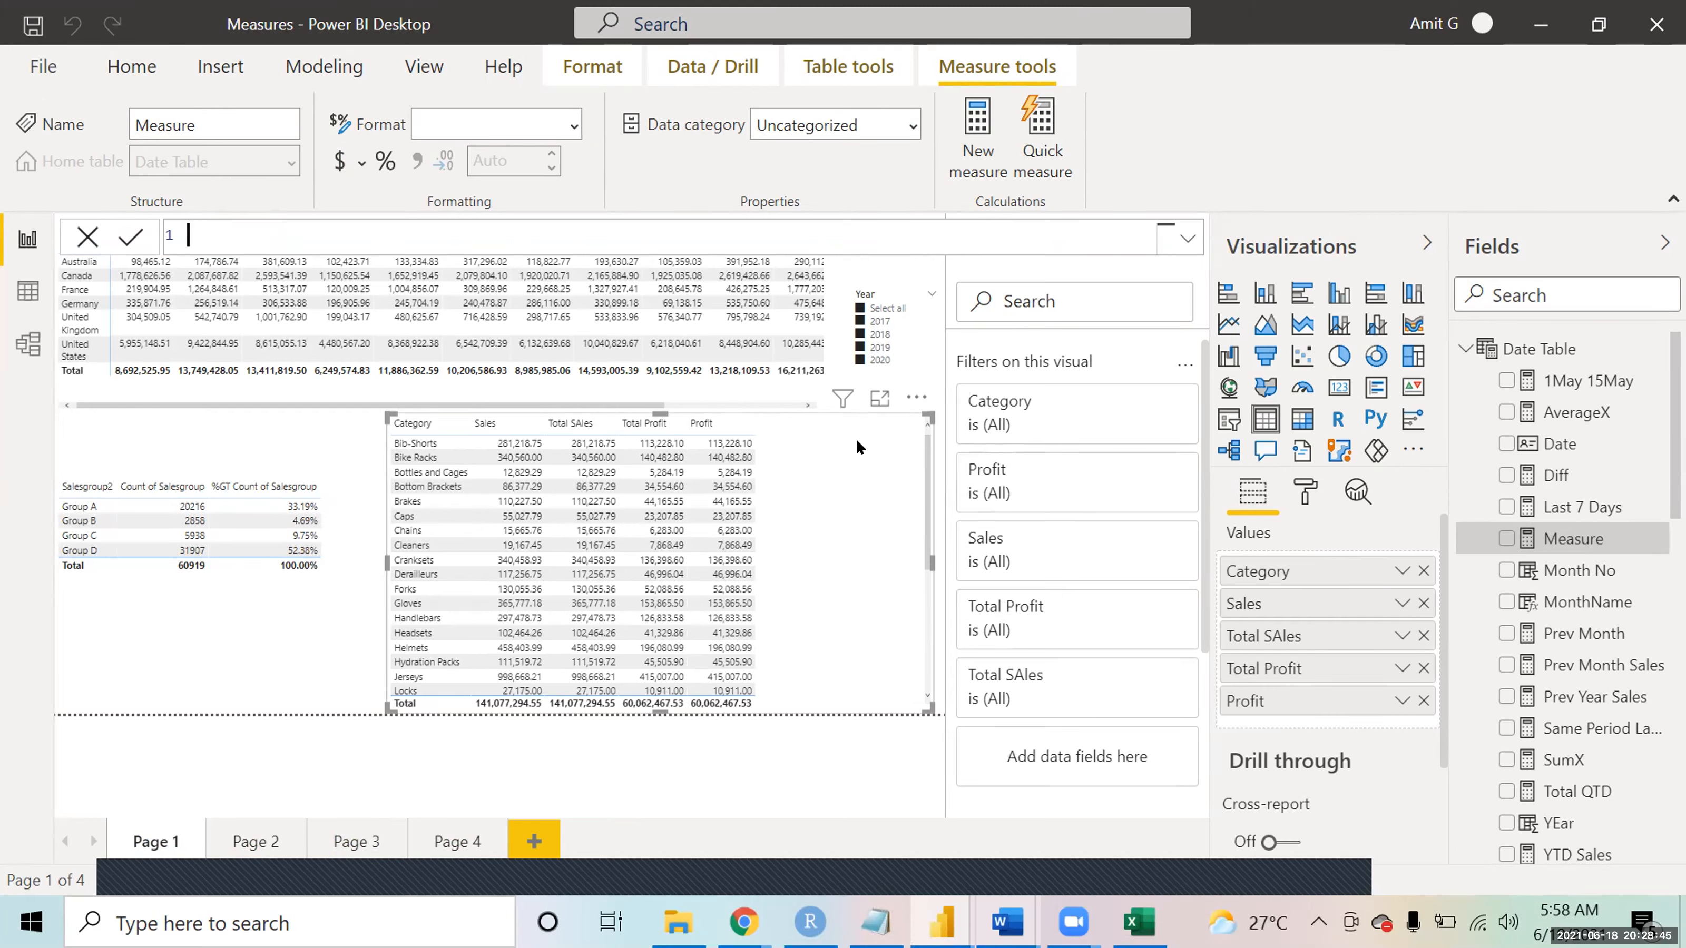
pyautogui.write('last 3 months= ca')
pyautogui.press('Tab')
pyautogui.write('(sum')
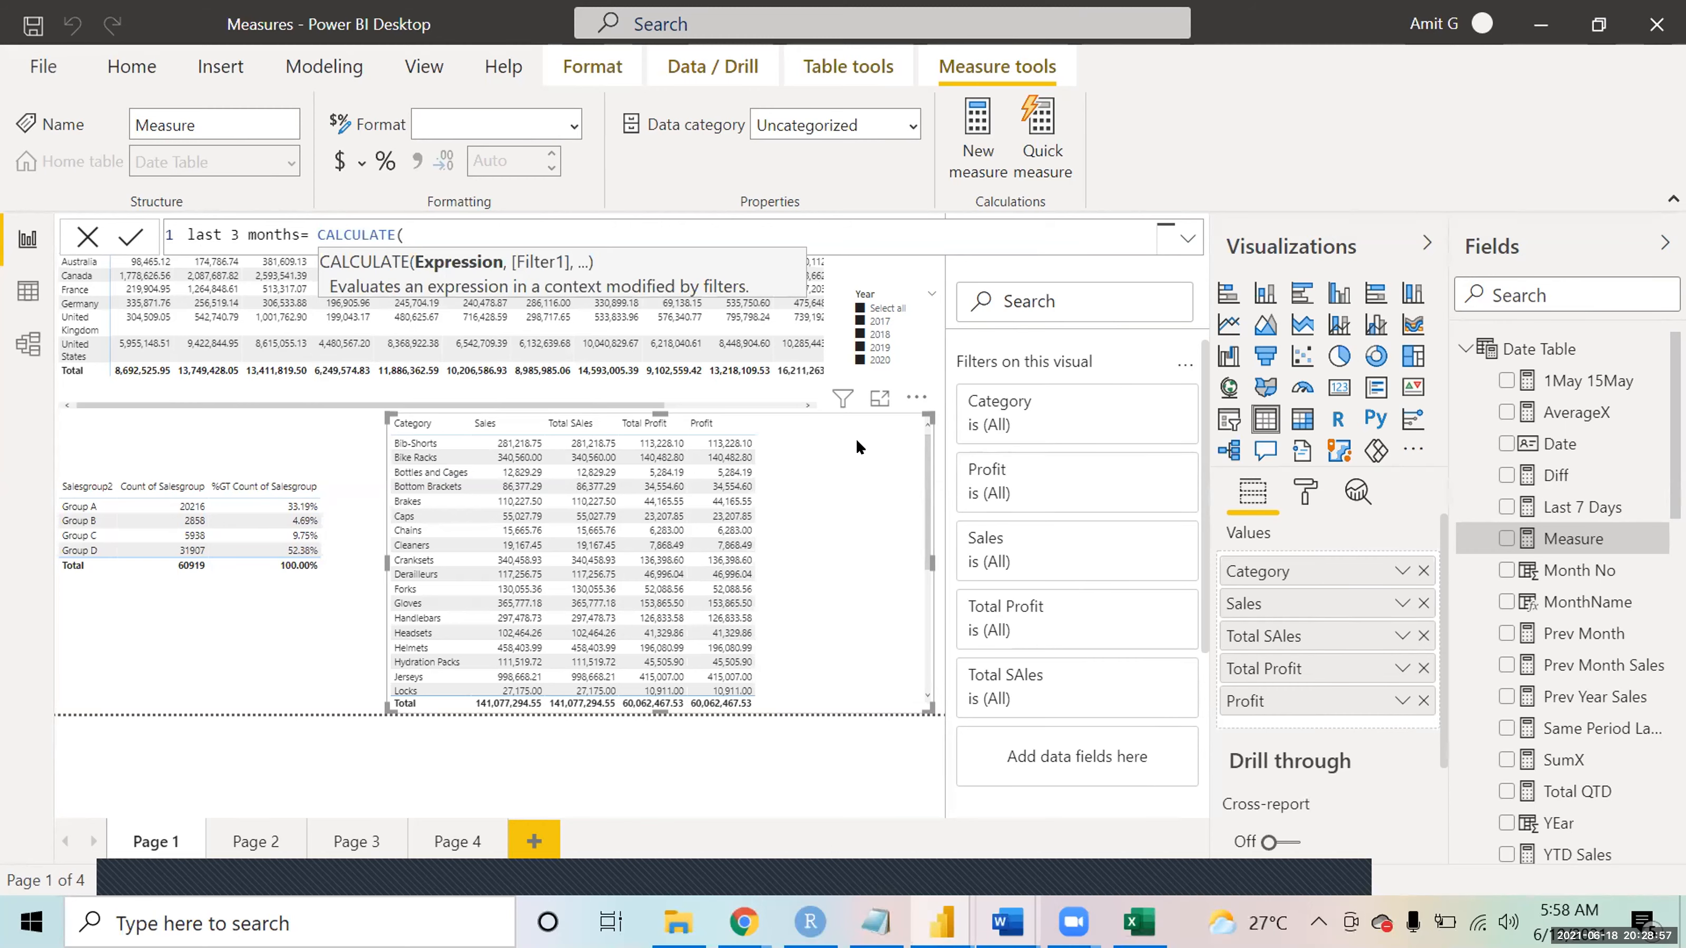
pyautogui.press('Down')
pyautogui.press('Up')
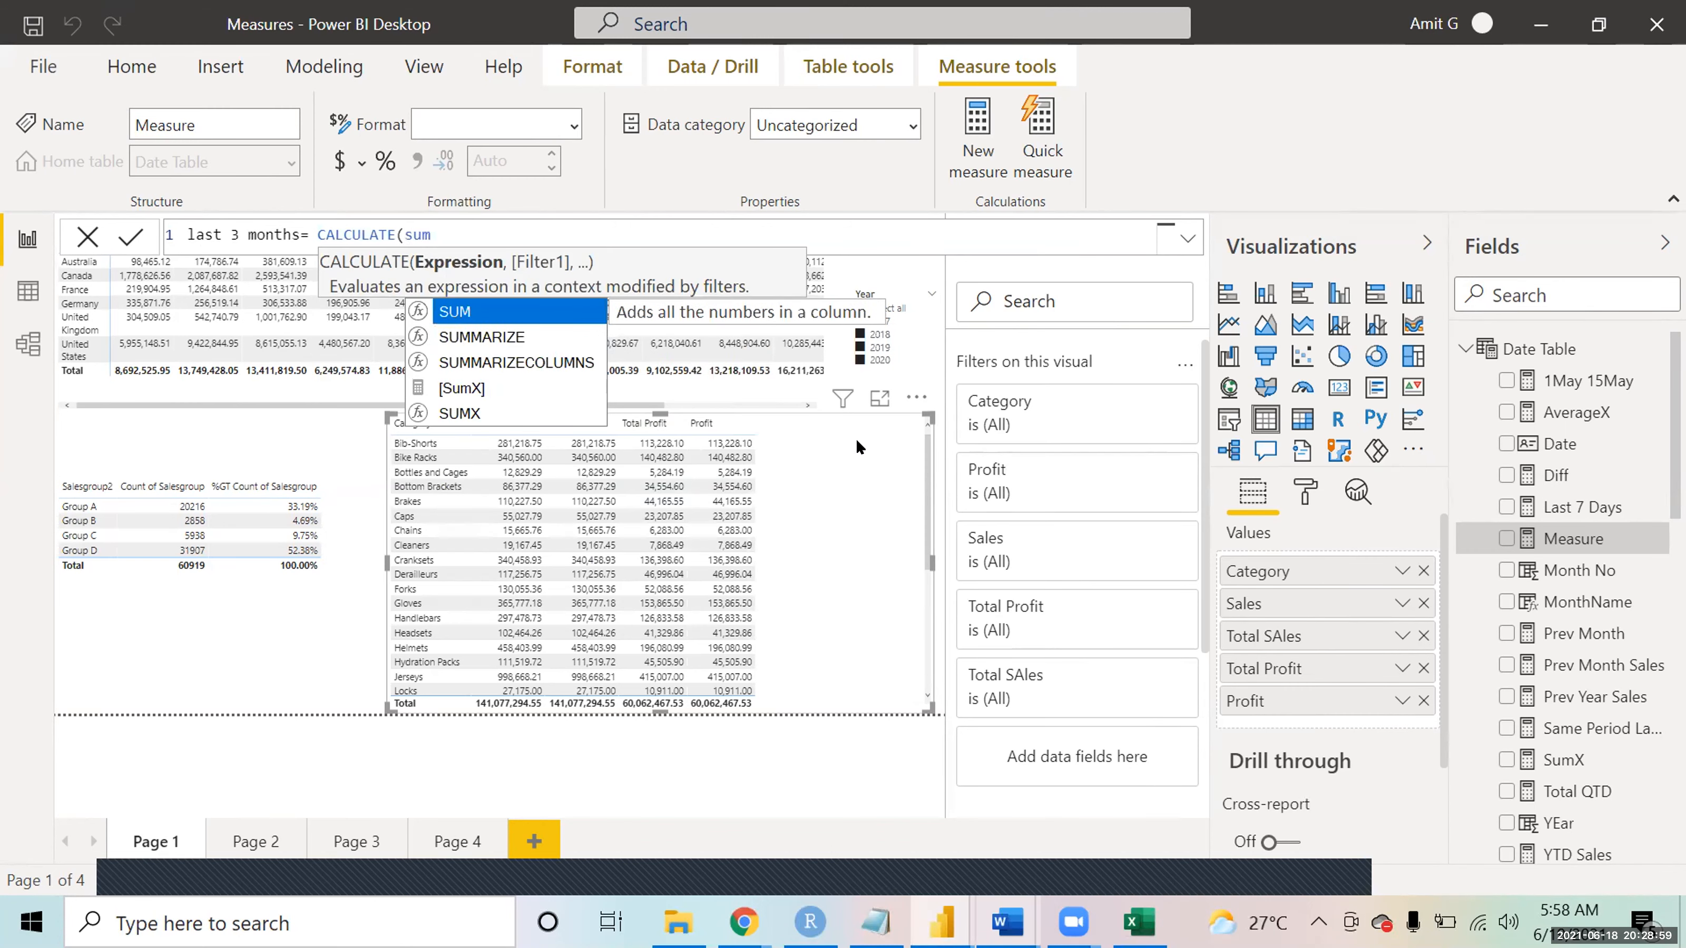
pyautogui.press('Tab')
pyautogui.write('s')
pyautogui.press('Tab')
pyautogui.write('), ')
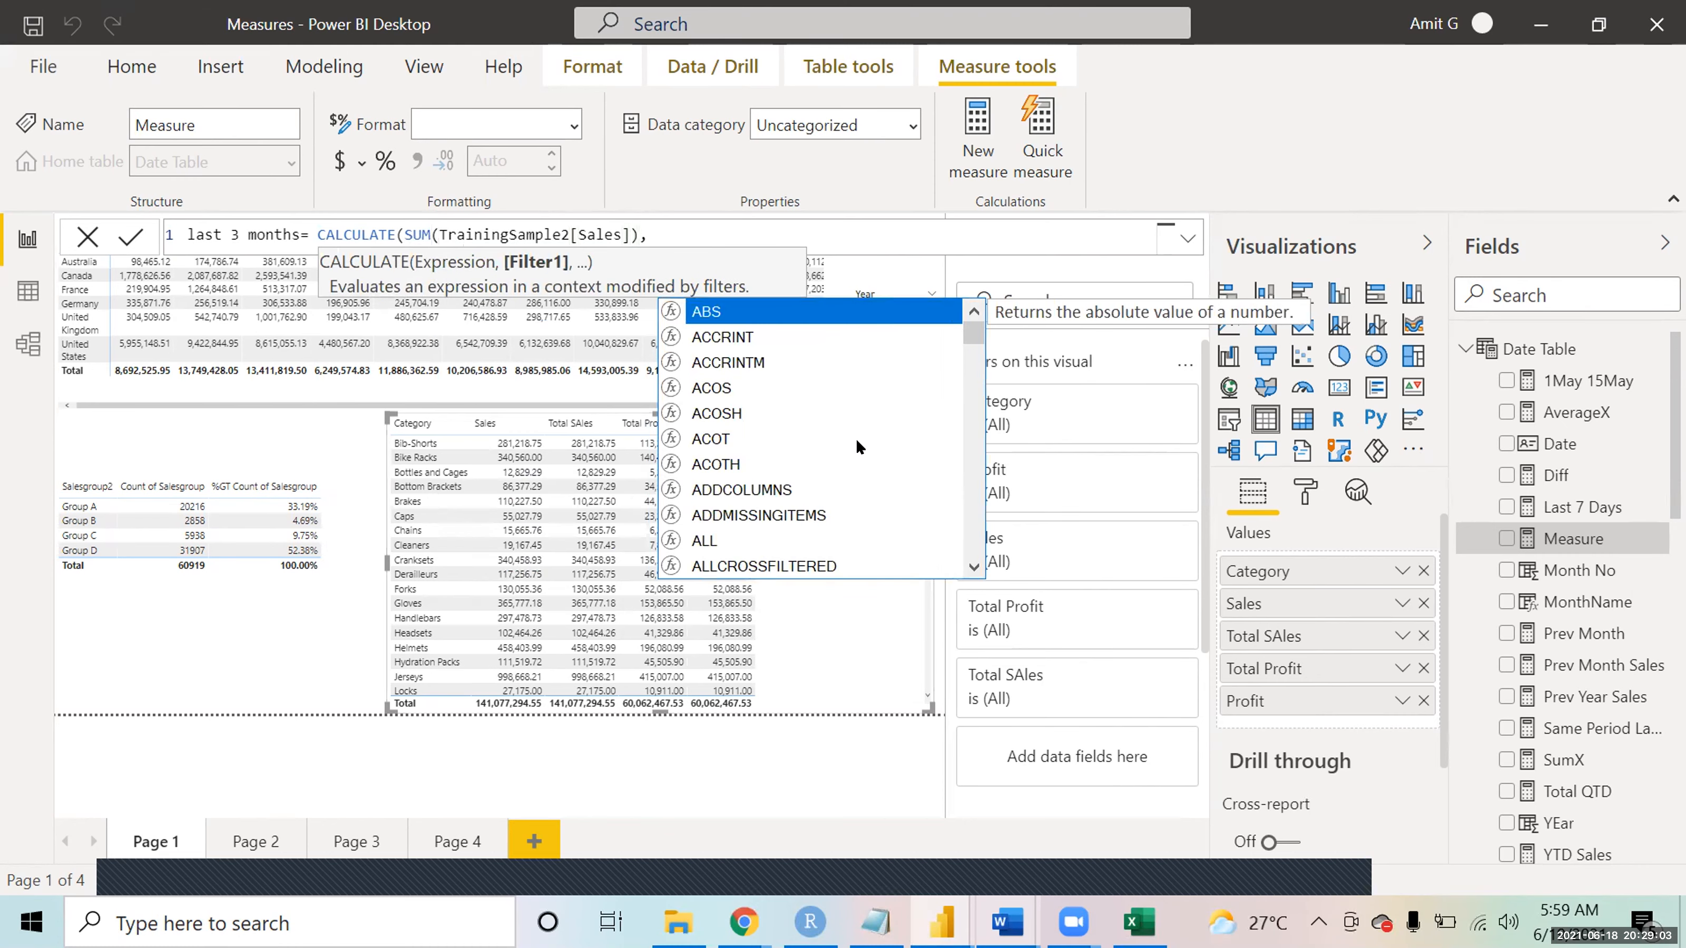
# - Add a DATESINPERIOD filter to the last 3 months measure with 'Date Table' as its dates argument
pyautogui.write('dare')
pyautogui.press('BackSpace')
pyautogui.press('BackSpace')
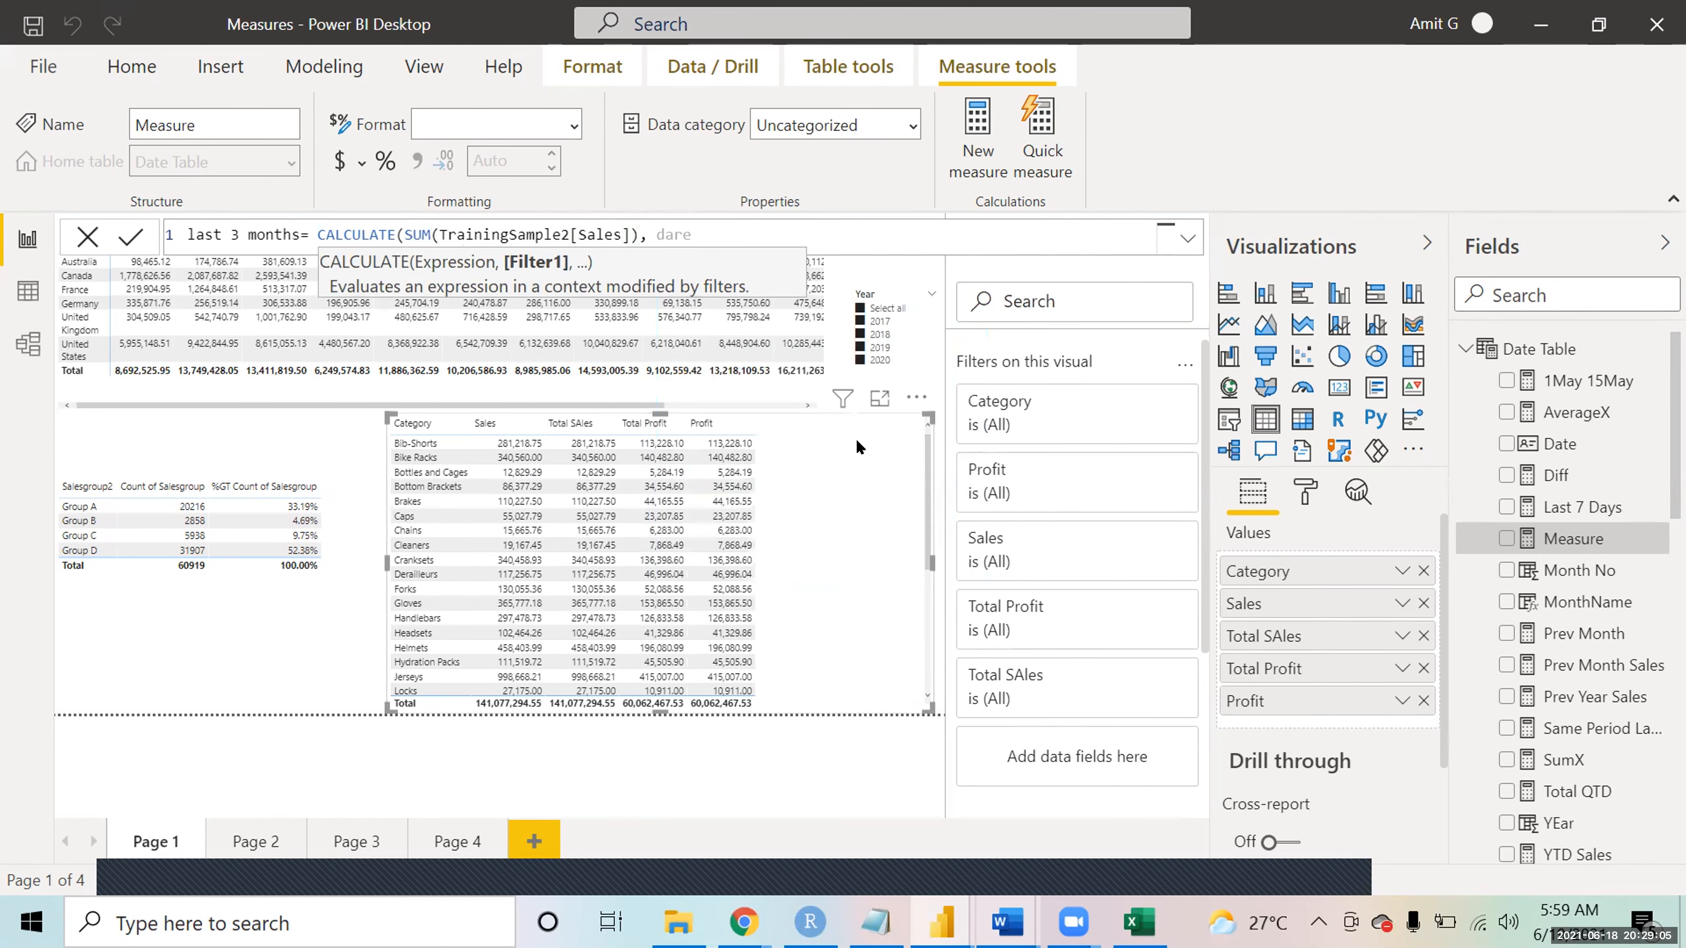
pyautogui.write('tes')
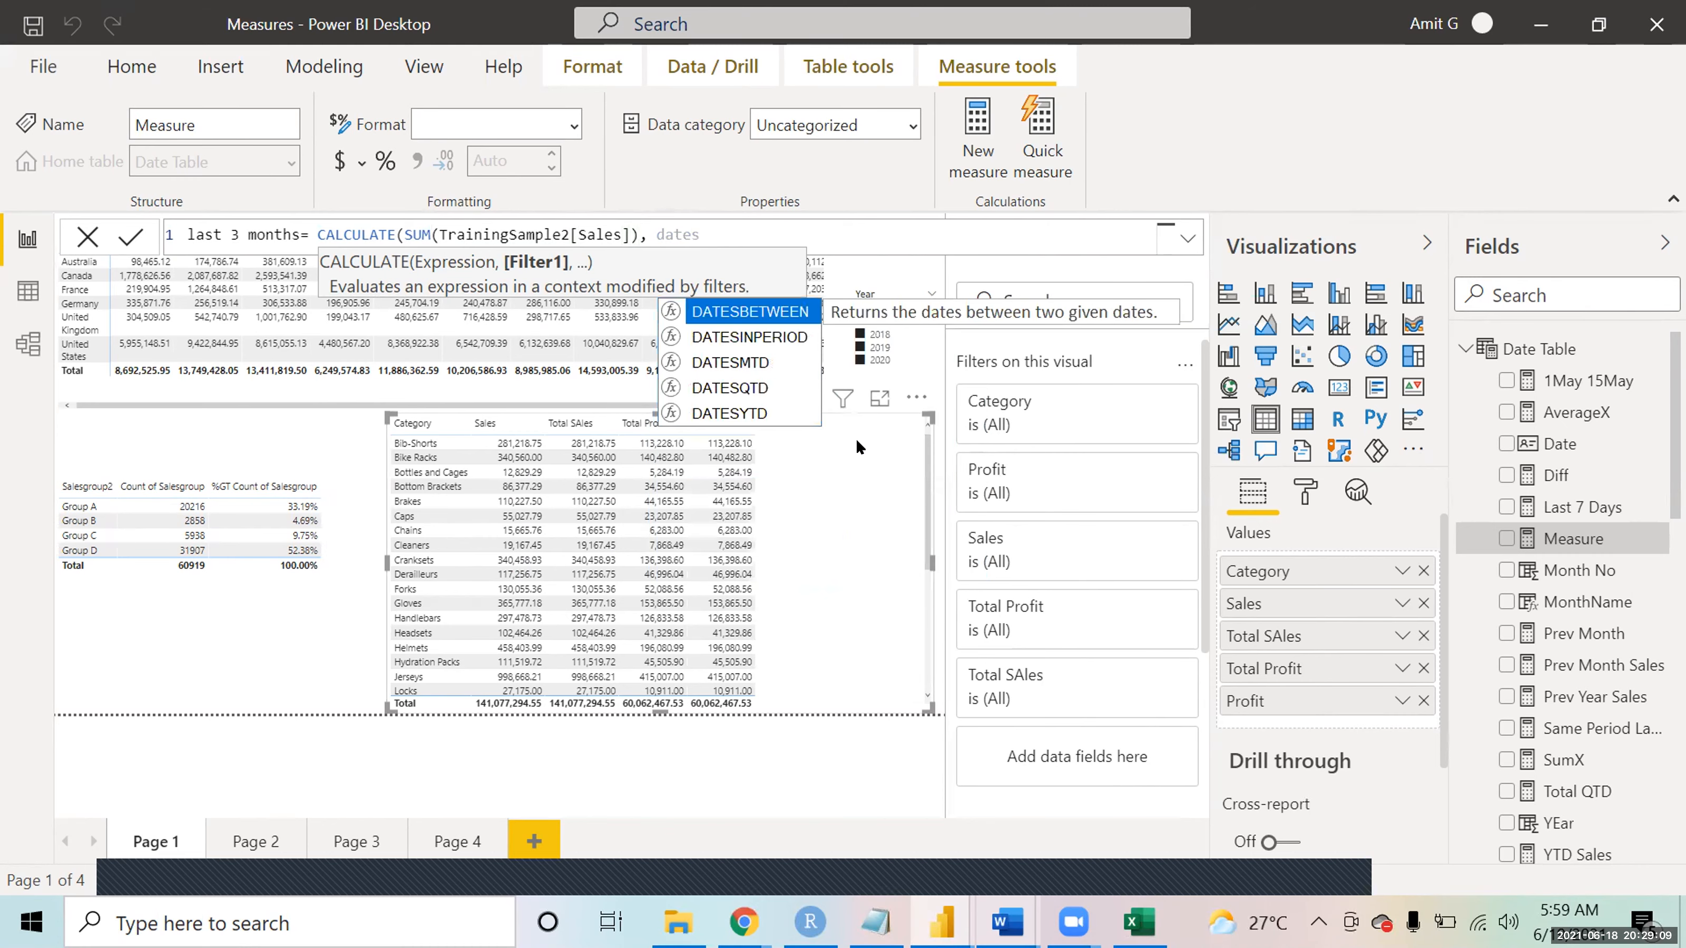
pyautogui.press('Down')
pyautogui.press('Tab')
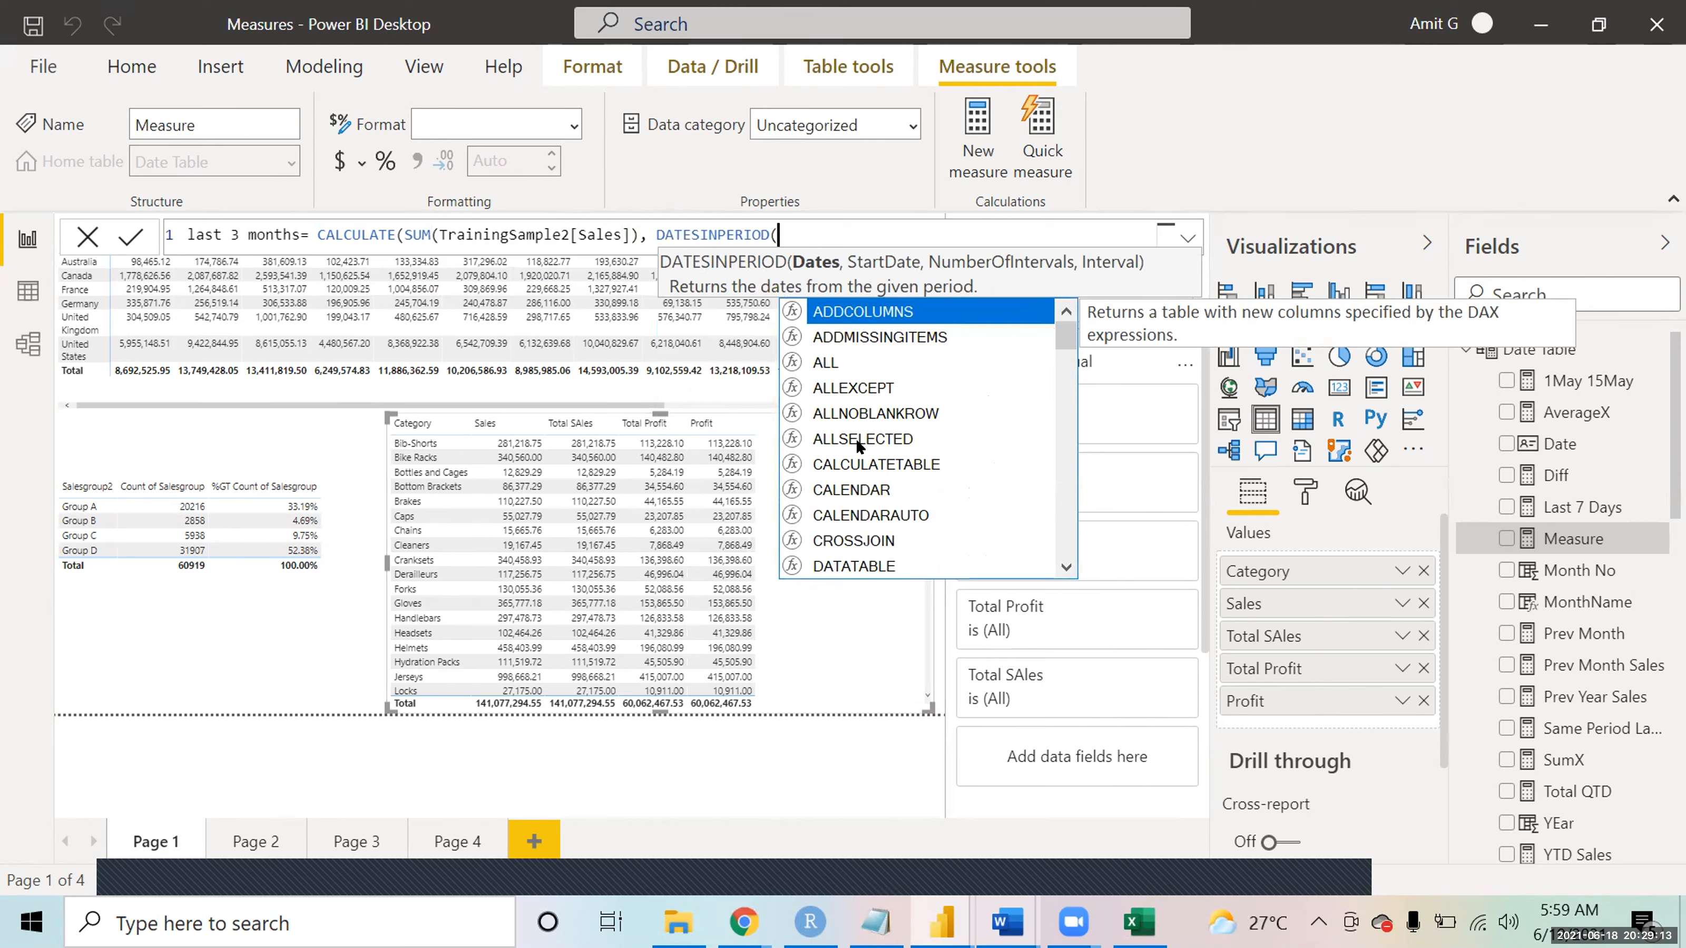
pyautogui.write('date')
pyautogui.press('Tab')
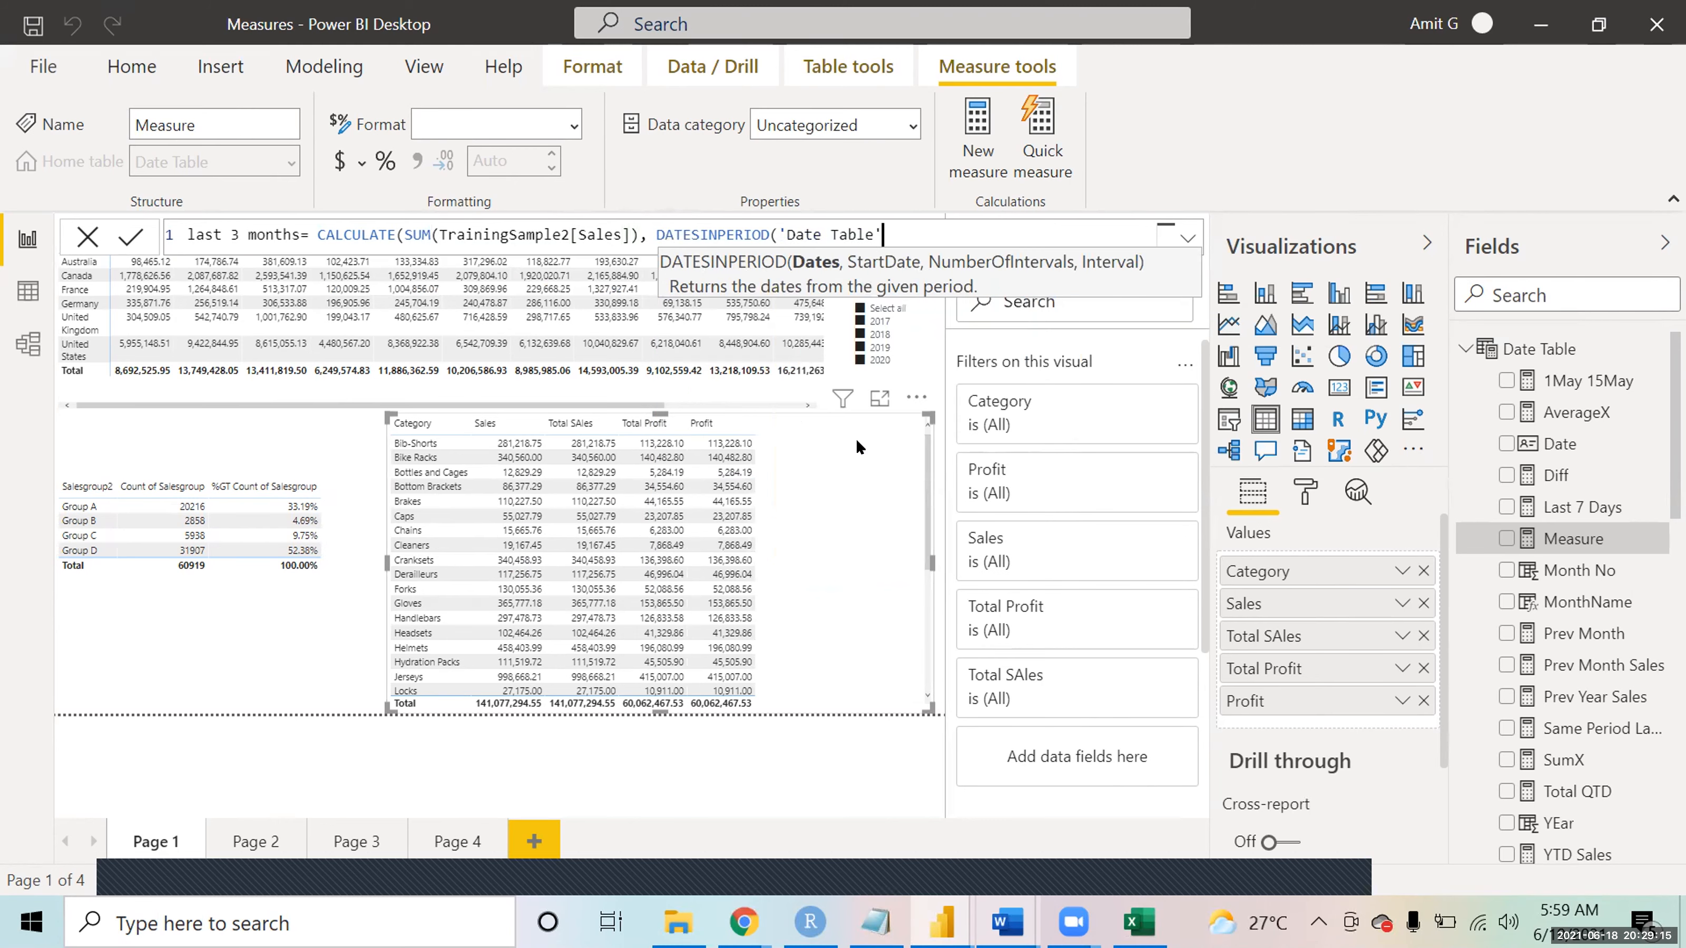
pyautogui.write(', ')
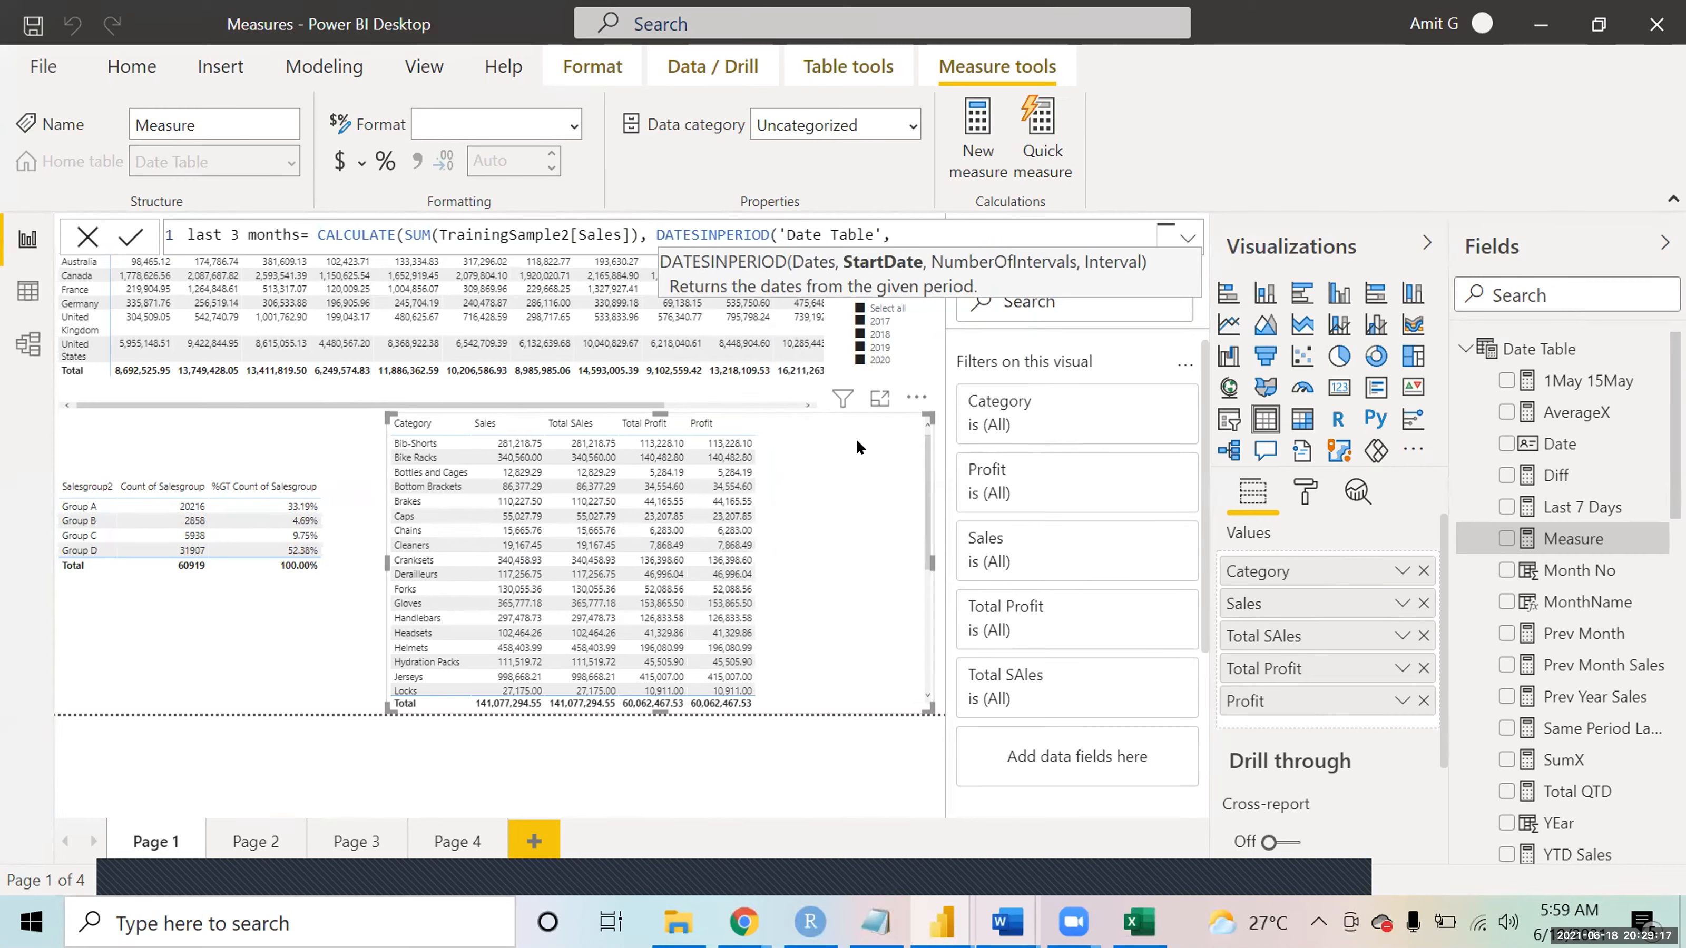
# - Set the DATESINPERIOD start date to TODAY(), the number of intervals to -3 and the interval to MONTH, and close the formula
pyautogui.write('to')
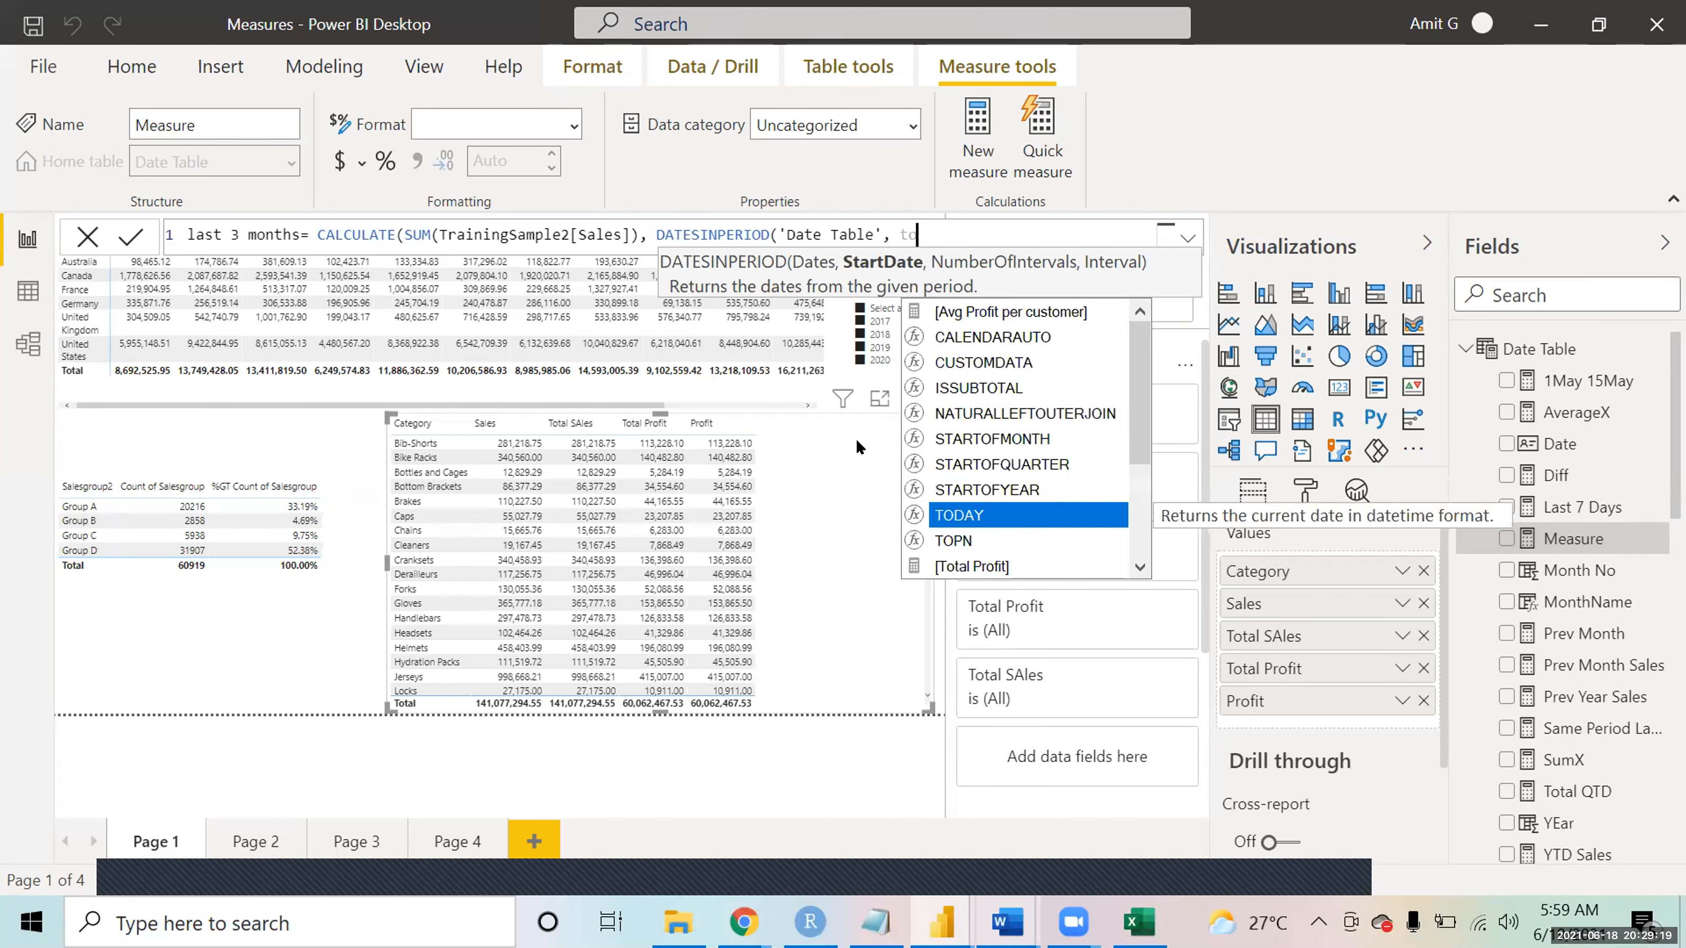
pyautogui.press('Tab')
pyautogui.write(')')
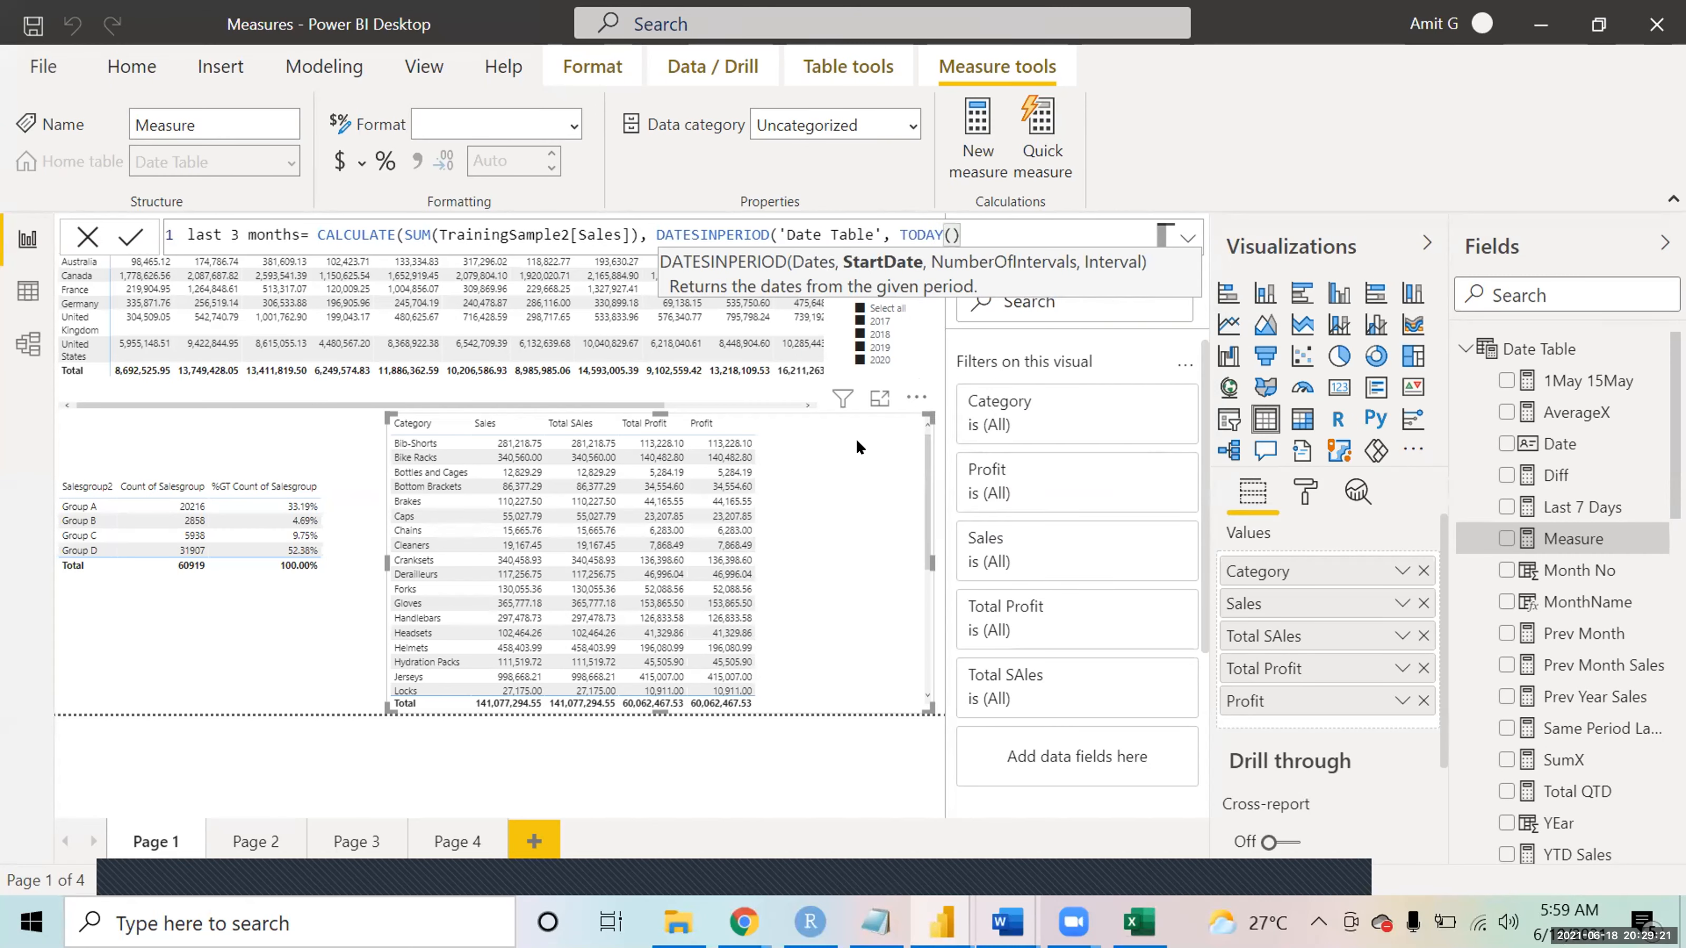
pyautogui.write(',')
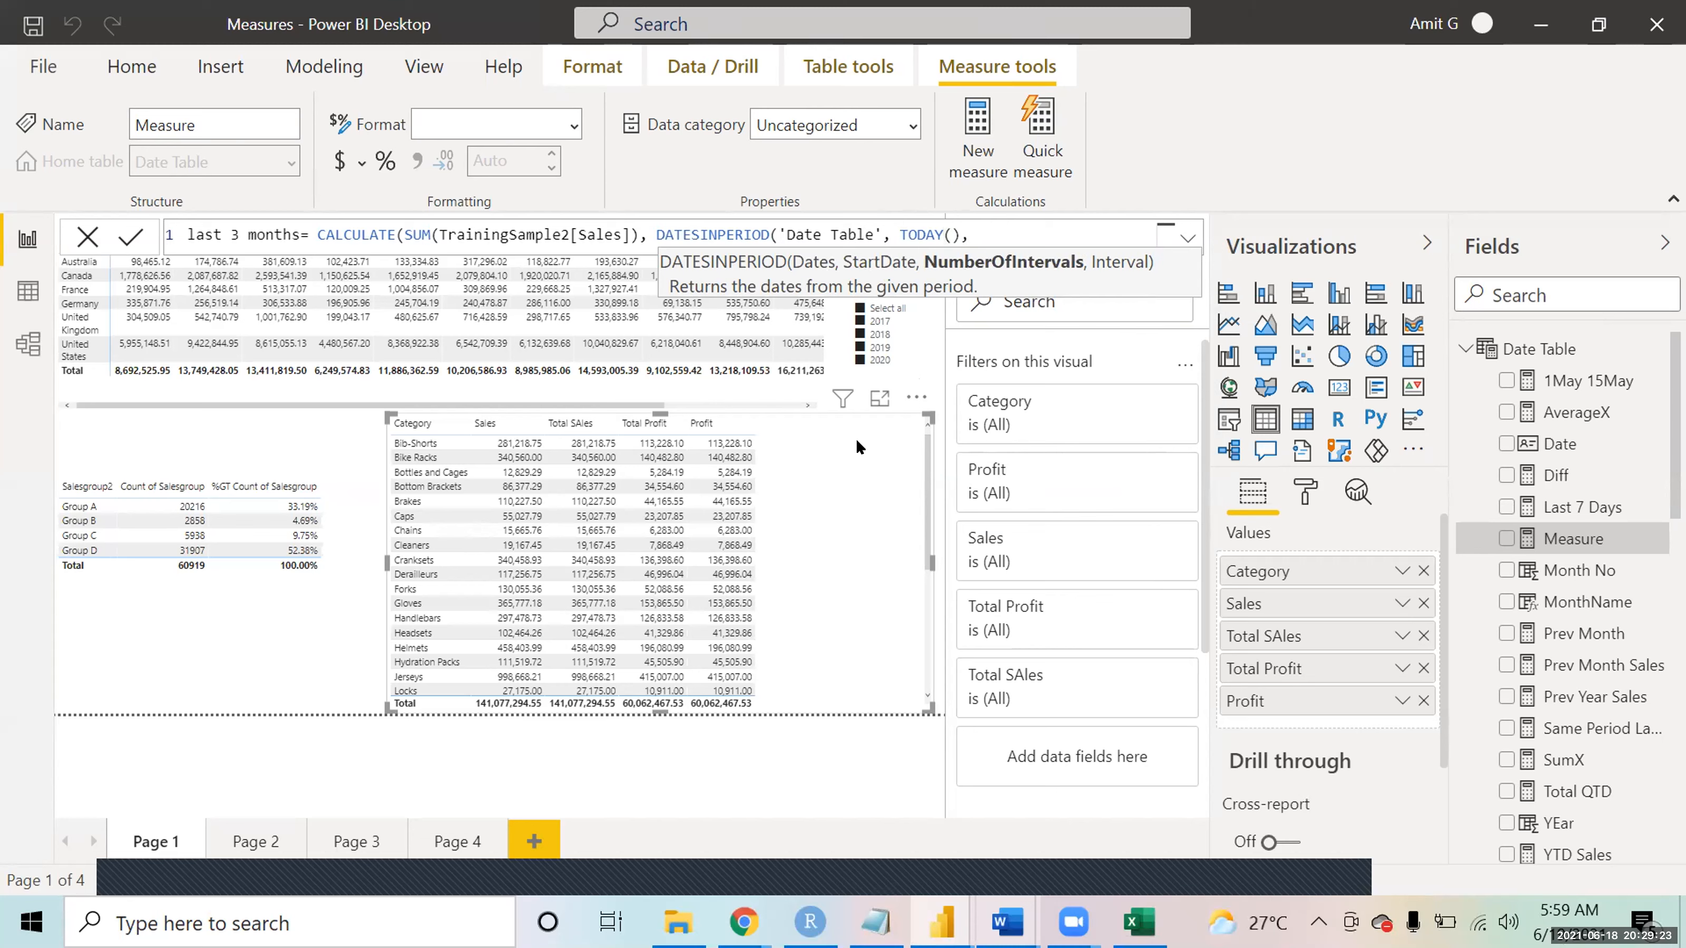
pyautogui.write('-3,')
pyautogui.press('Tab')
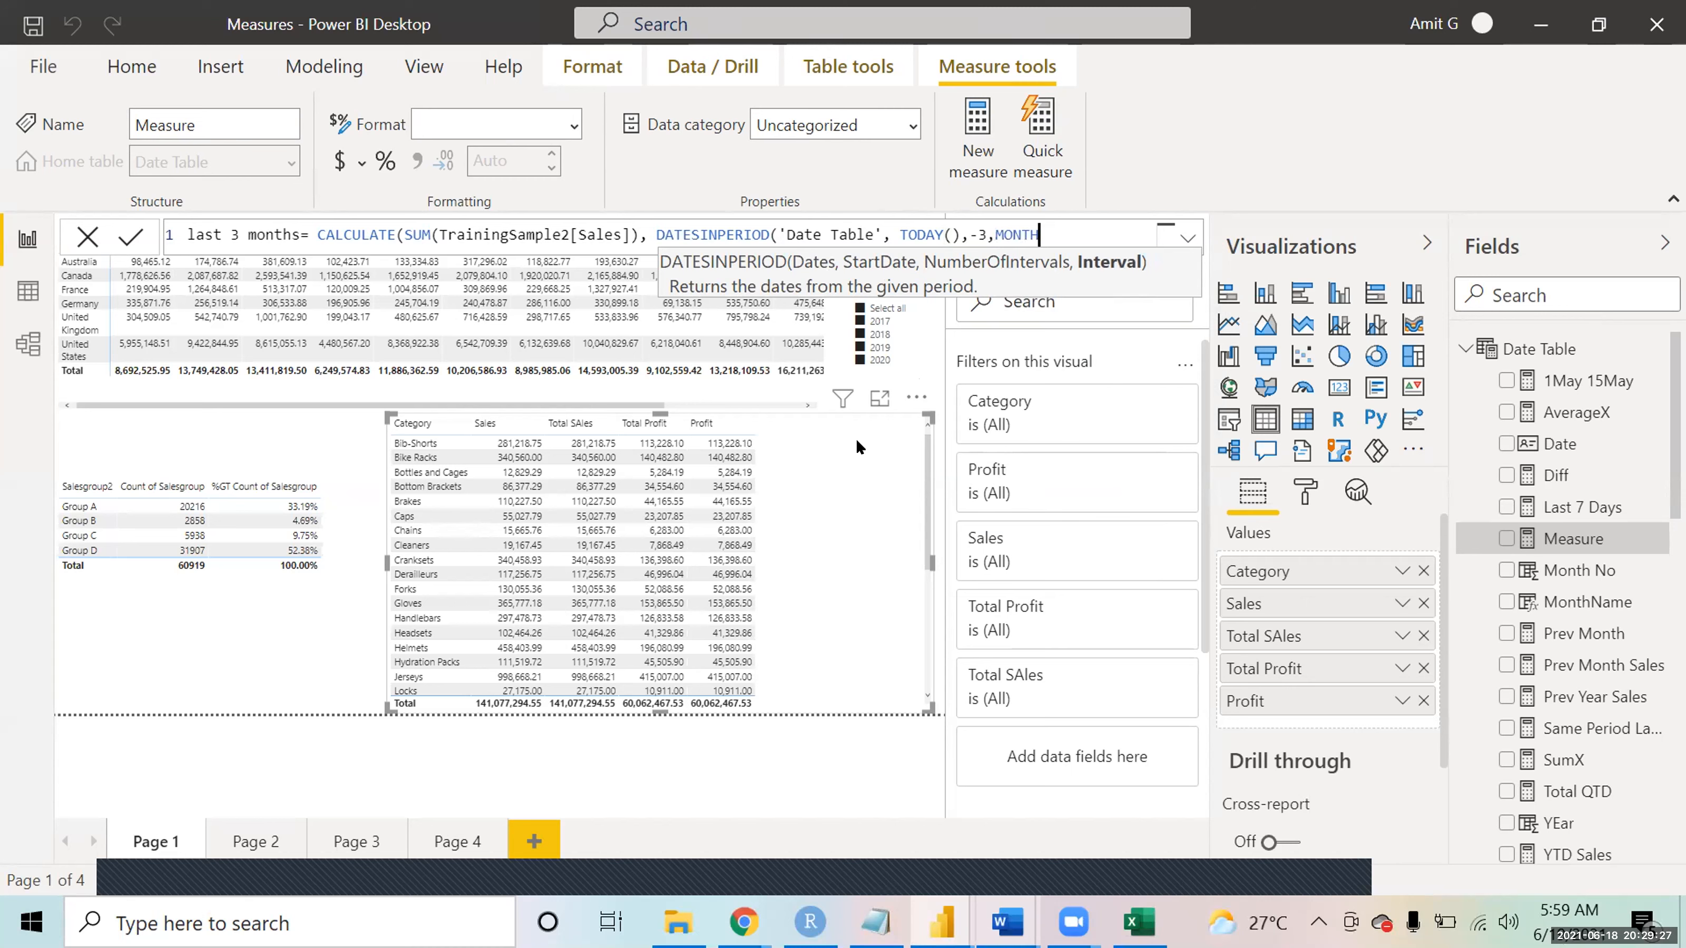
pyautogui.write(')')
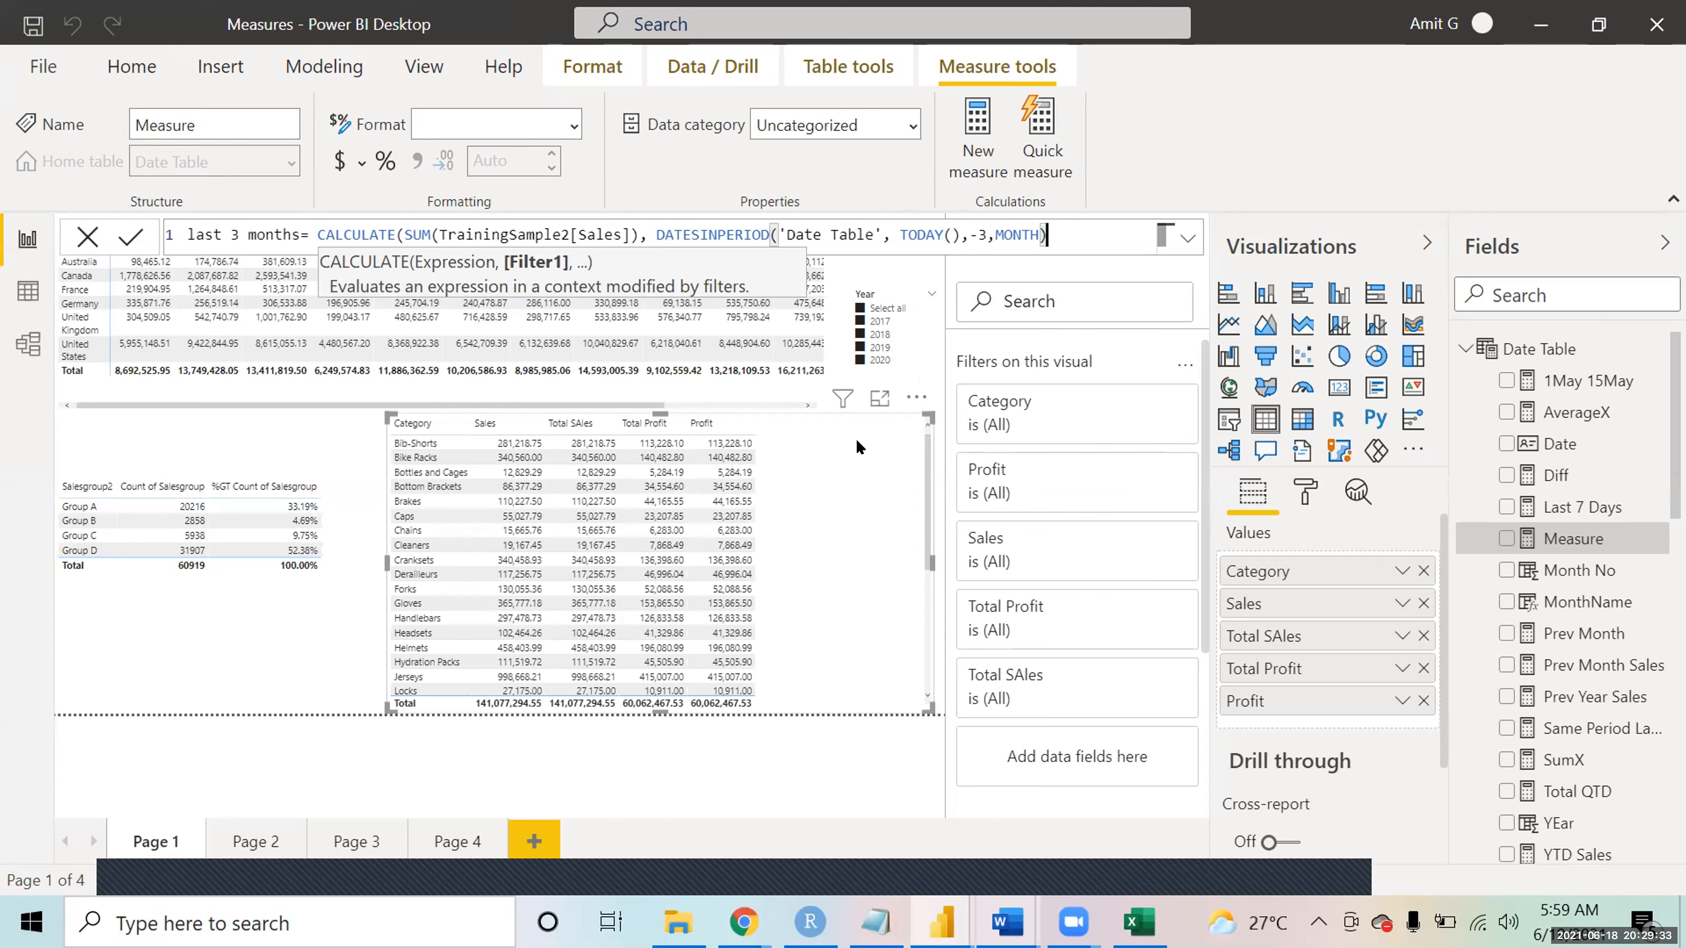
pyautogui.write(')')
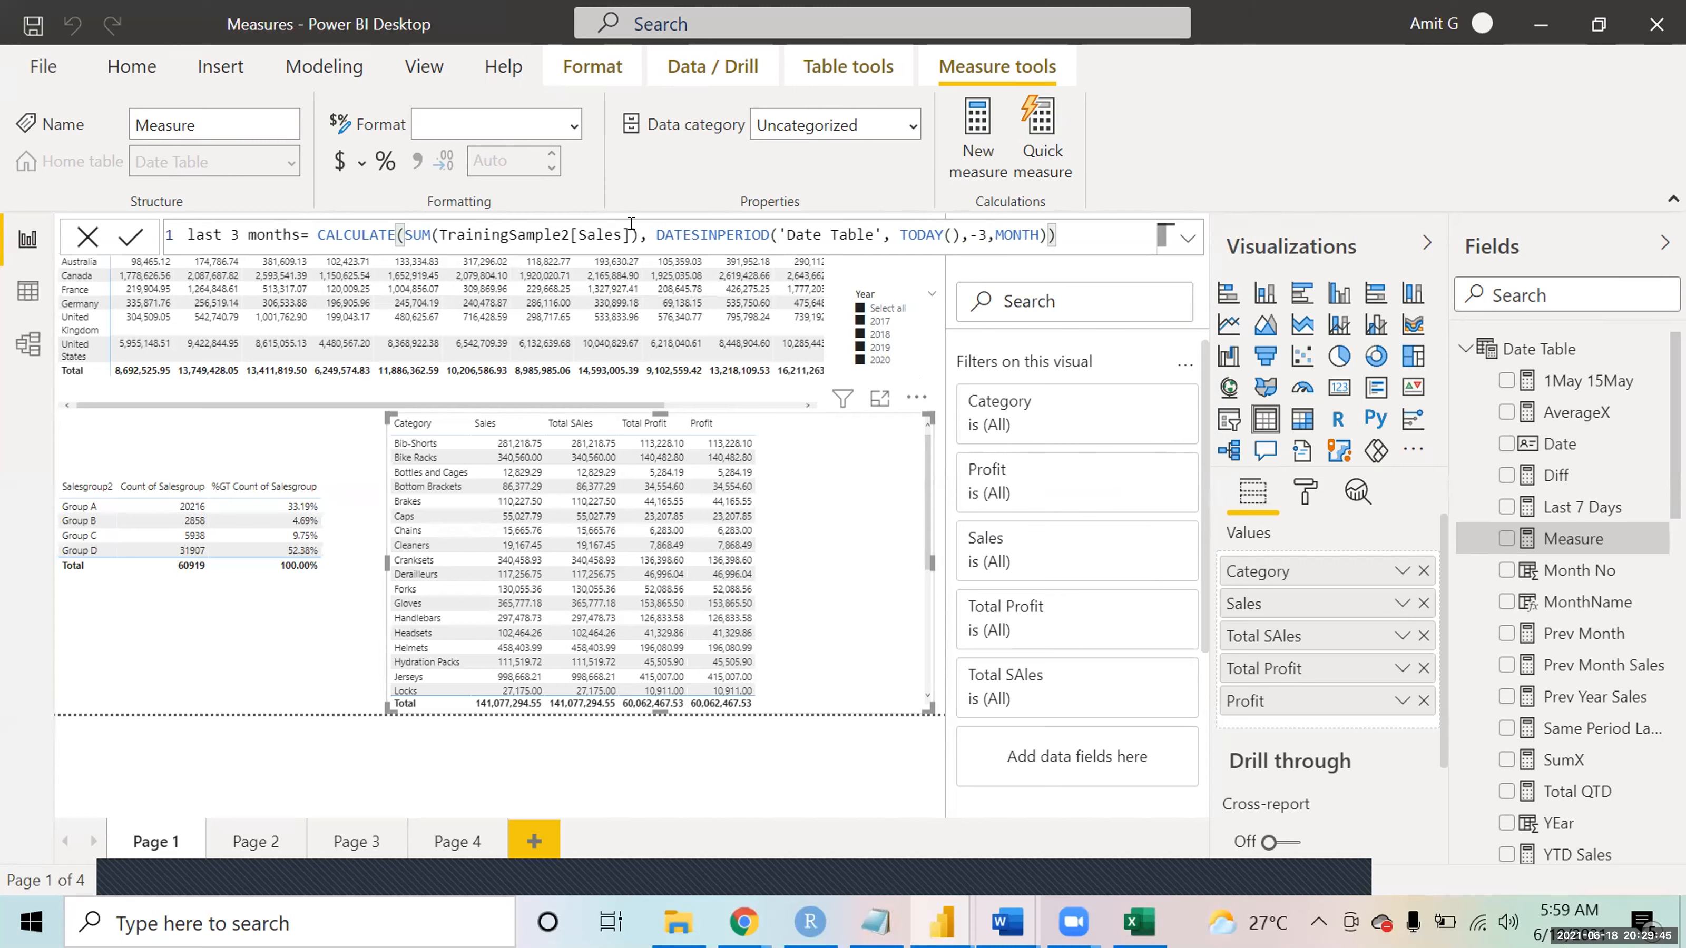
# - Try DAY and YEAR as the DATESINPERIOD interval, and restore it to MONTH
pyautogui.moveTo(518, 235); pyautogui.dragTo(639, 235)
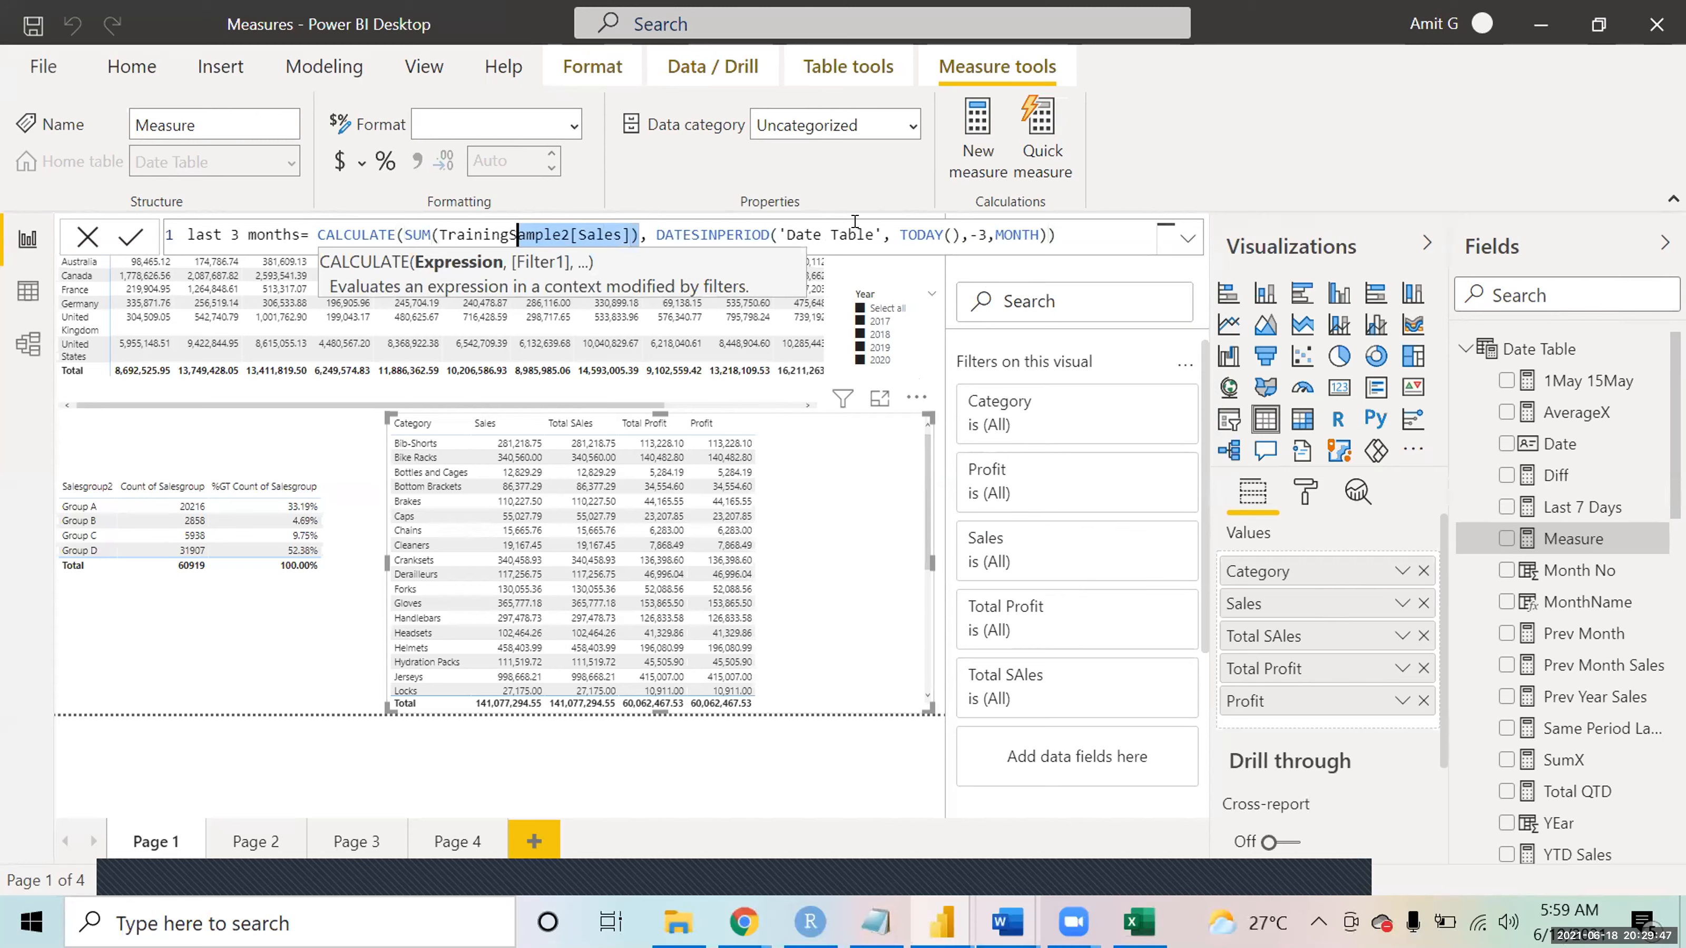
pyautogui.moveTo(882, 234); pyautogui.dragTo(795, 235)
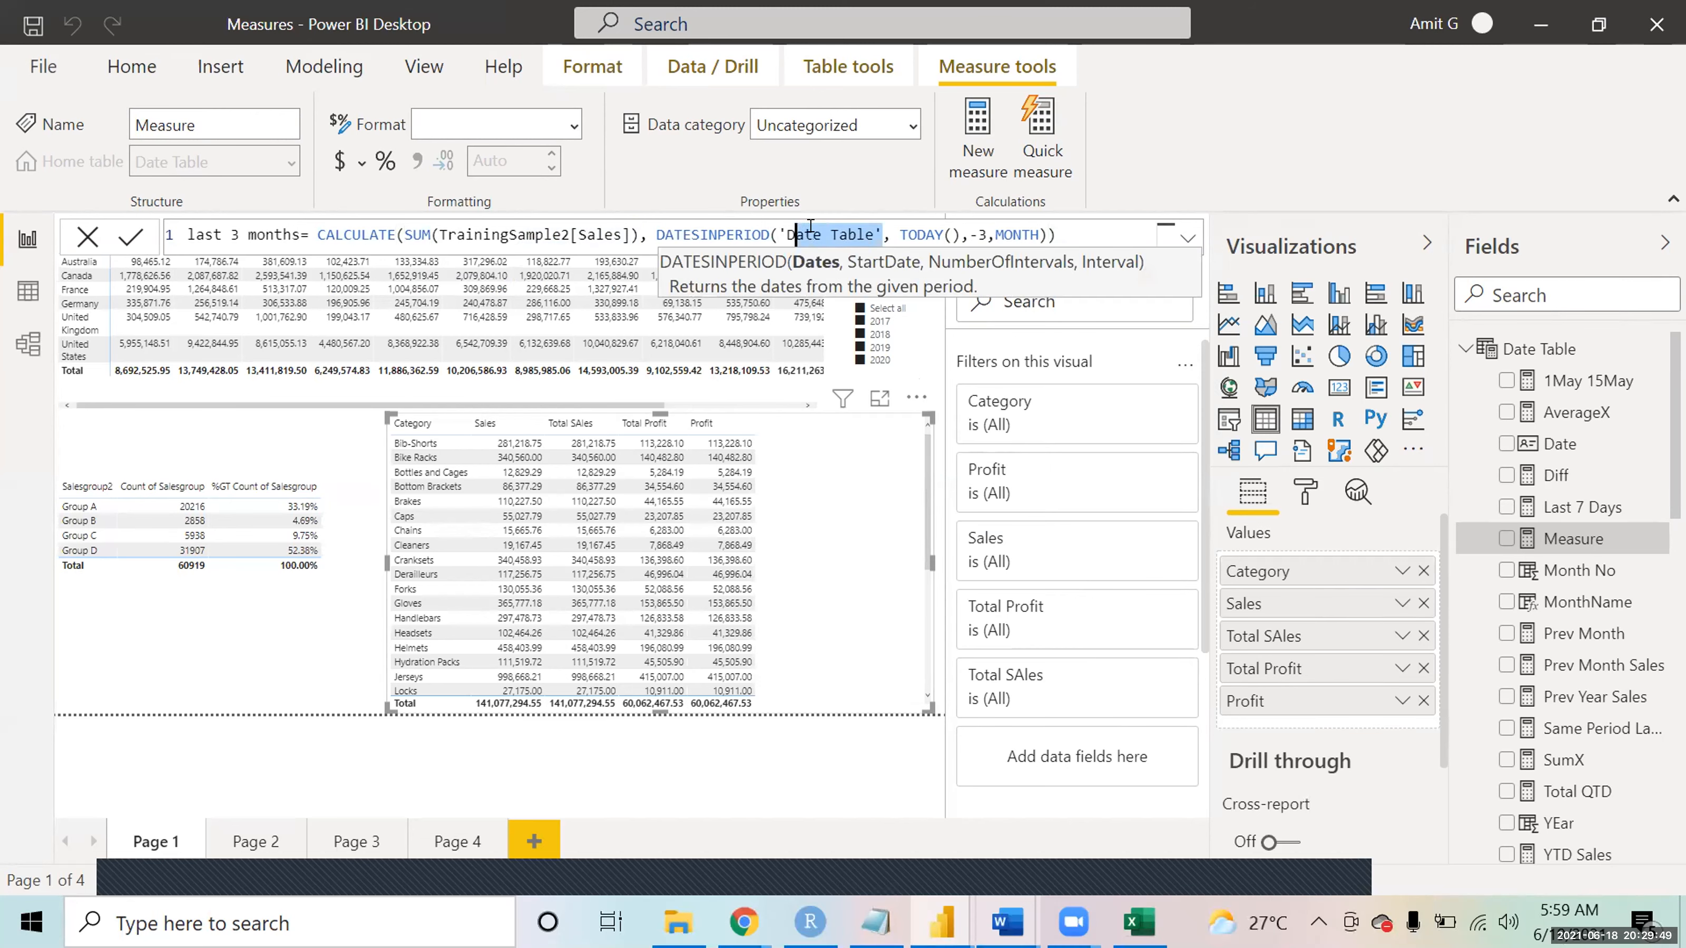
pyautogui.moveTo(960, 235)
pyautogui.mouseDown()
pyautogui.moveTo(892, 235)
pyautogui.moveTo(950, 234)
pyautogui.mouseUp()
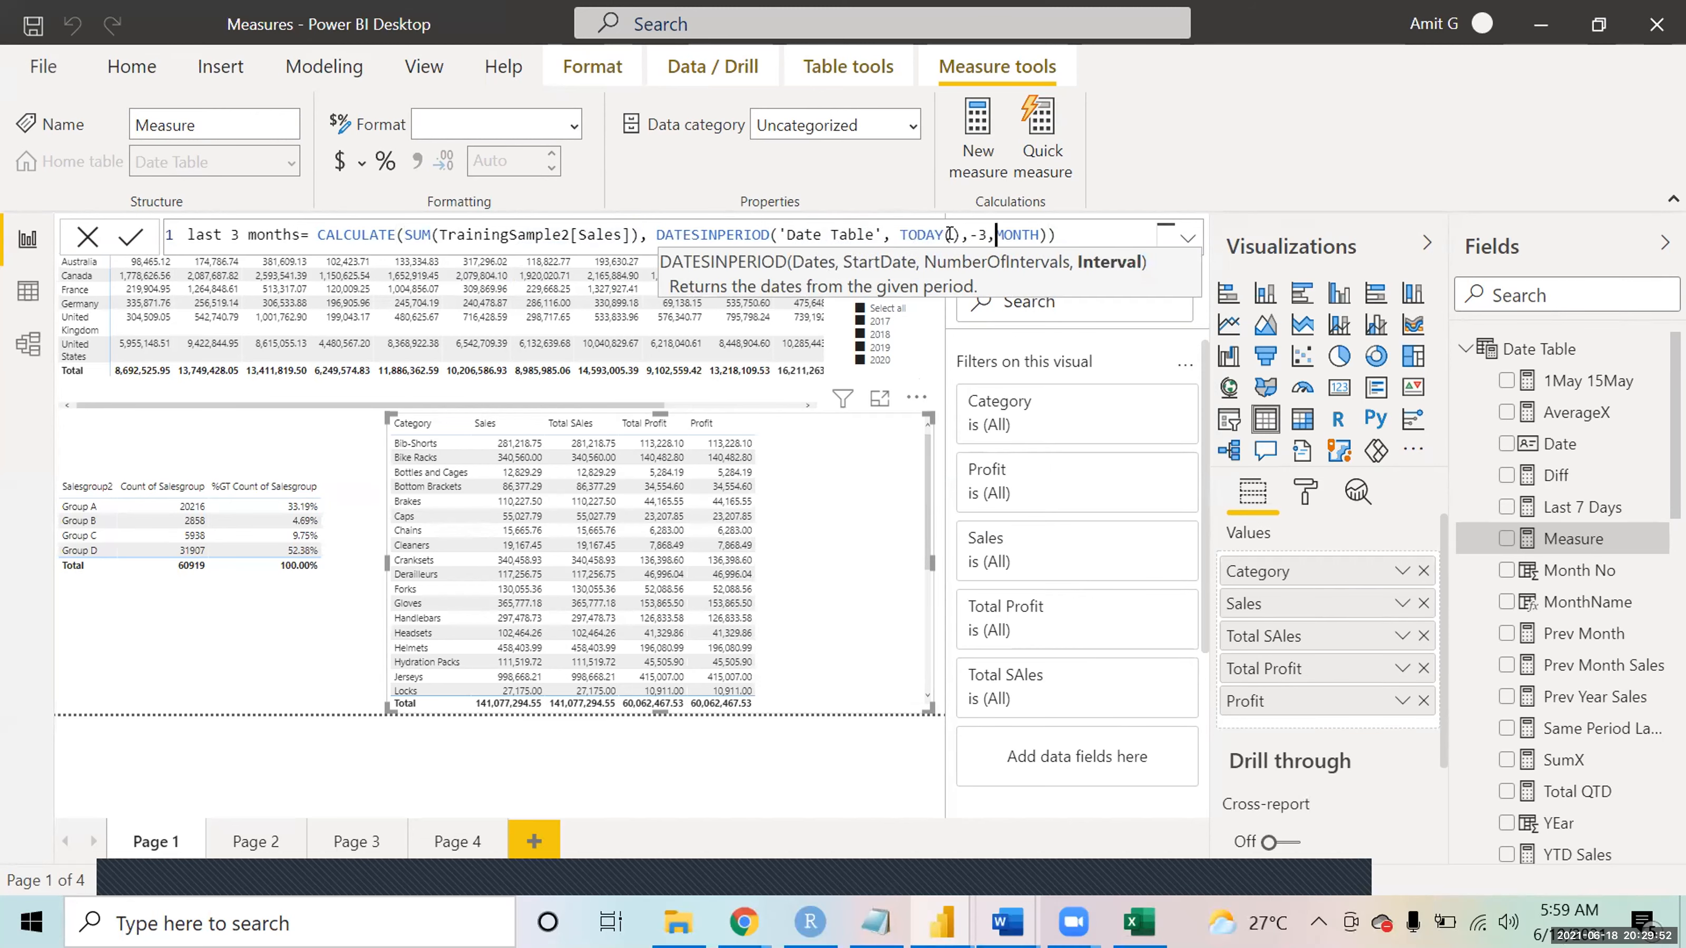
pyautogui.doubleClick(998, 233)
pyautogui.write('day')
pyautogui.press('BackSpace')
pyautogui.press('BackSpace')
pyautogui.press('BackSpace')
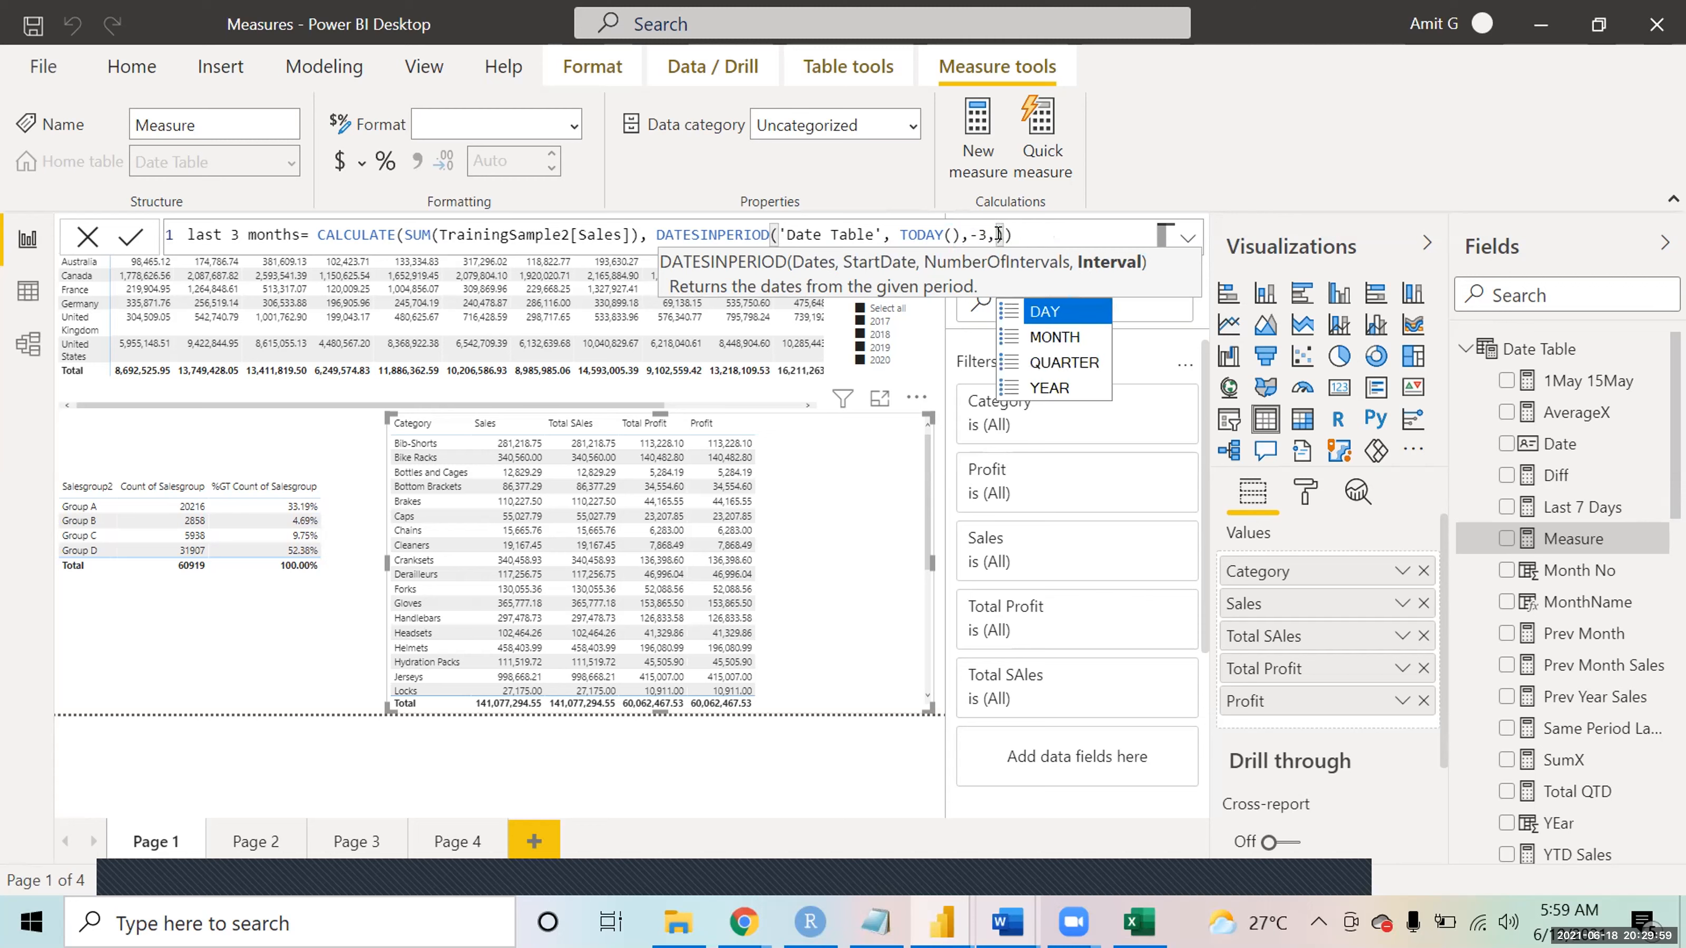
pyautogui.write('ye')
pyautogui.press('Tab')
pyautogui.press('BackSpace')
pyautogui.press('BackSpace')
pyautogui.press('BackSpace')
pyautogui.press('BackSpace')
pyautogui.write('month')
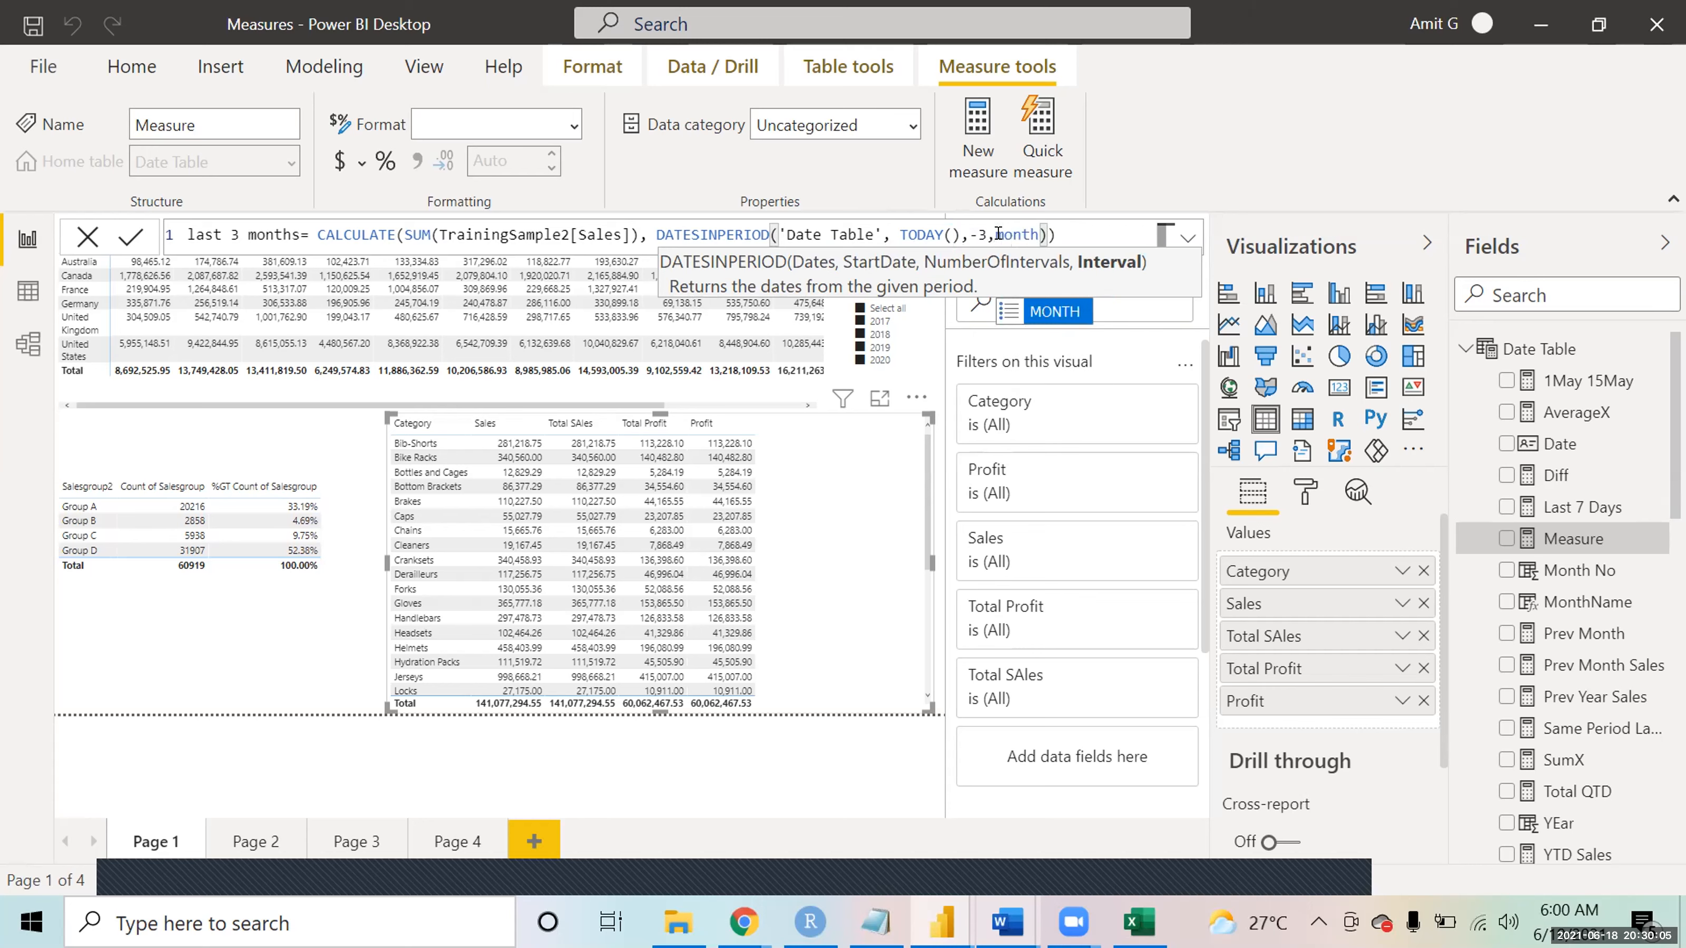
pyautogui.press('Tab')
pyautogui.click(1068, 221)
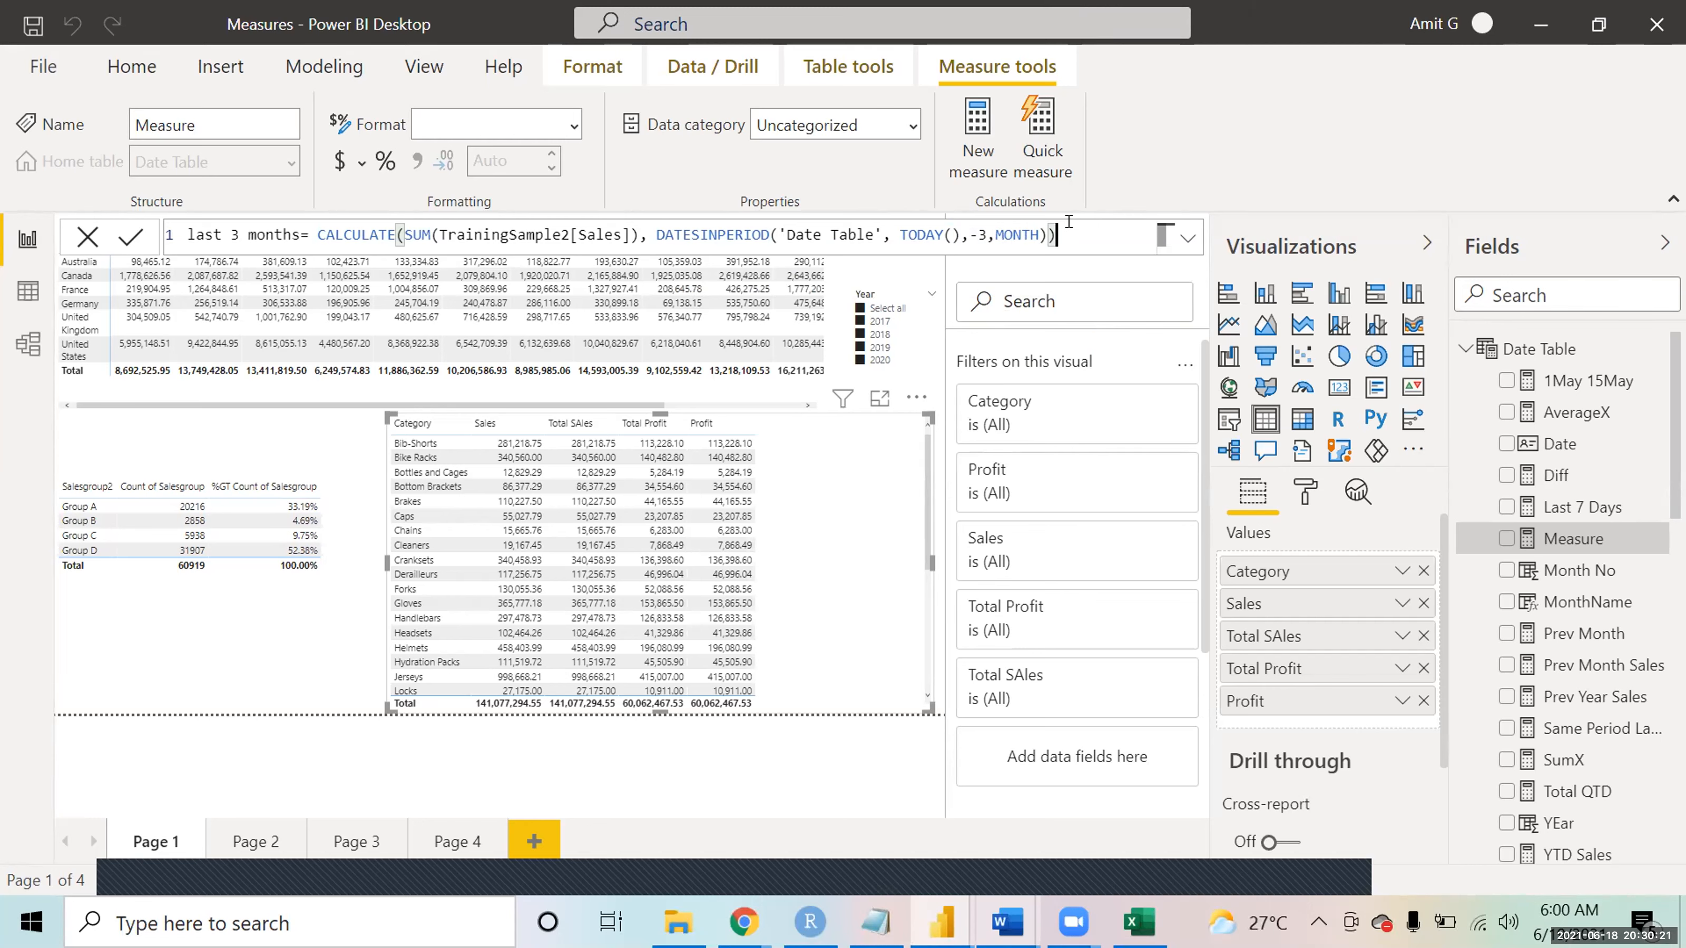
# - Change the dates argument of DATESINPERIOD to the 'Date Table'[Date] column
pyautogui.press('Left')
pyautogui.press('Left')
pyautogui.press('Left')
pyautogui.press('Left')
pyautogui.press('Left')
pyautogui.press('Left')
pyautogui.press('Left')
pyautogui.press('Left')
pyautogui.press('Left')
pyautogui.press('Left')
pyautogui.press('Left')
pyautogui.press('Left')
pyautogui.press('Left')
pyautogui.press('Left')
pyautogui.press('Left')
pyautogui.press('Left')
pyautogui.press('Left')
pyautogui.press('Left')
pyautogui.press('Left')
pyautogui.press('Left')
pyautogui.press('Right')
pyautogui.press('BackSpace')
pyautogui.press('BackSpace')
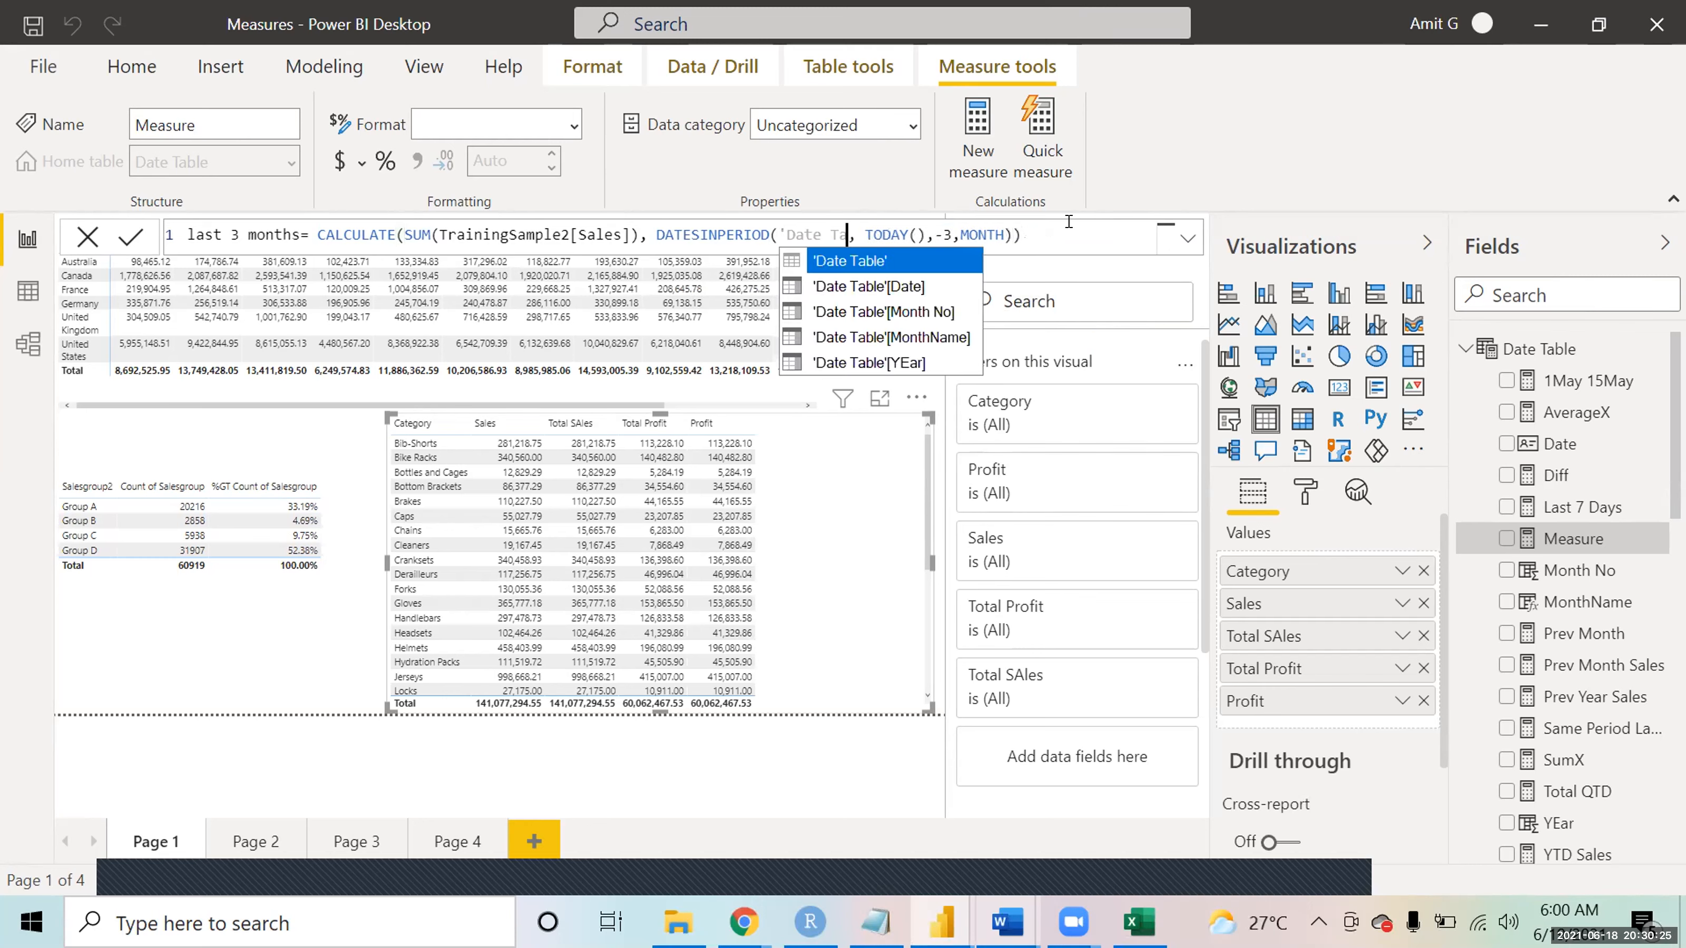
pyautogui.press('Down')
pyautogui.press('Tab')
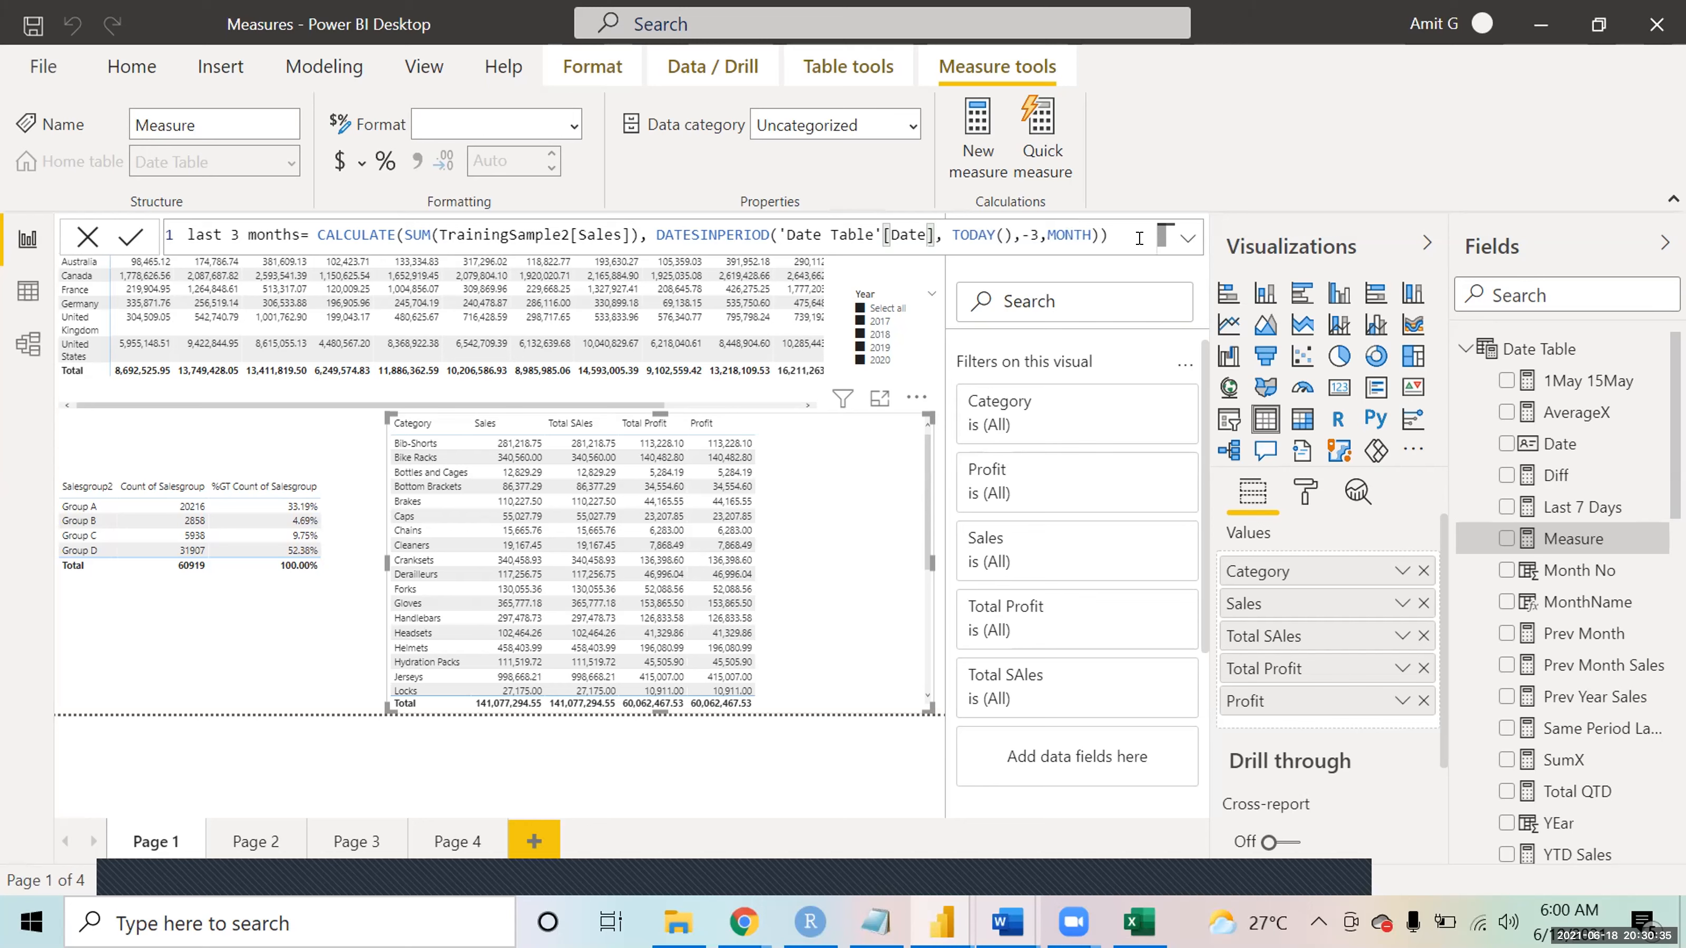
# - Change the DATESINPERIOD number of intervals to -21 and the interval to DAY
pyautogui.press('BackSpace')
pyautogui.write('5')
pyautogui.press('BackSpace')
pyautogui.write('21')
pyautogui.hotkey('shift', 'Right')
pyautogui.hotkey('shift', 'Right')
pyautogui.hotkey('shift', 'Right')
pyautogui.hotkey('shift', 'Right')
pyautogui.hotkey('shift', 'Right')
pyautogui.write('DAY')
pyautogui.press('Left')
pyautogui.press('Left')
pyautogui.press('Left')
pyautogui.click(1096, 224)
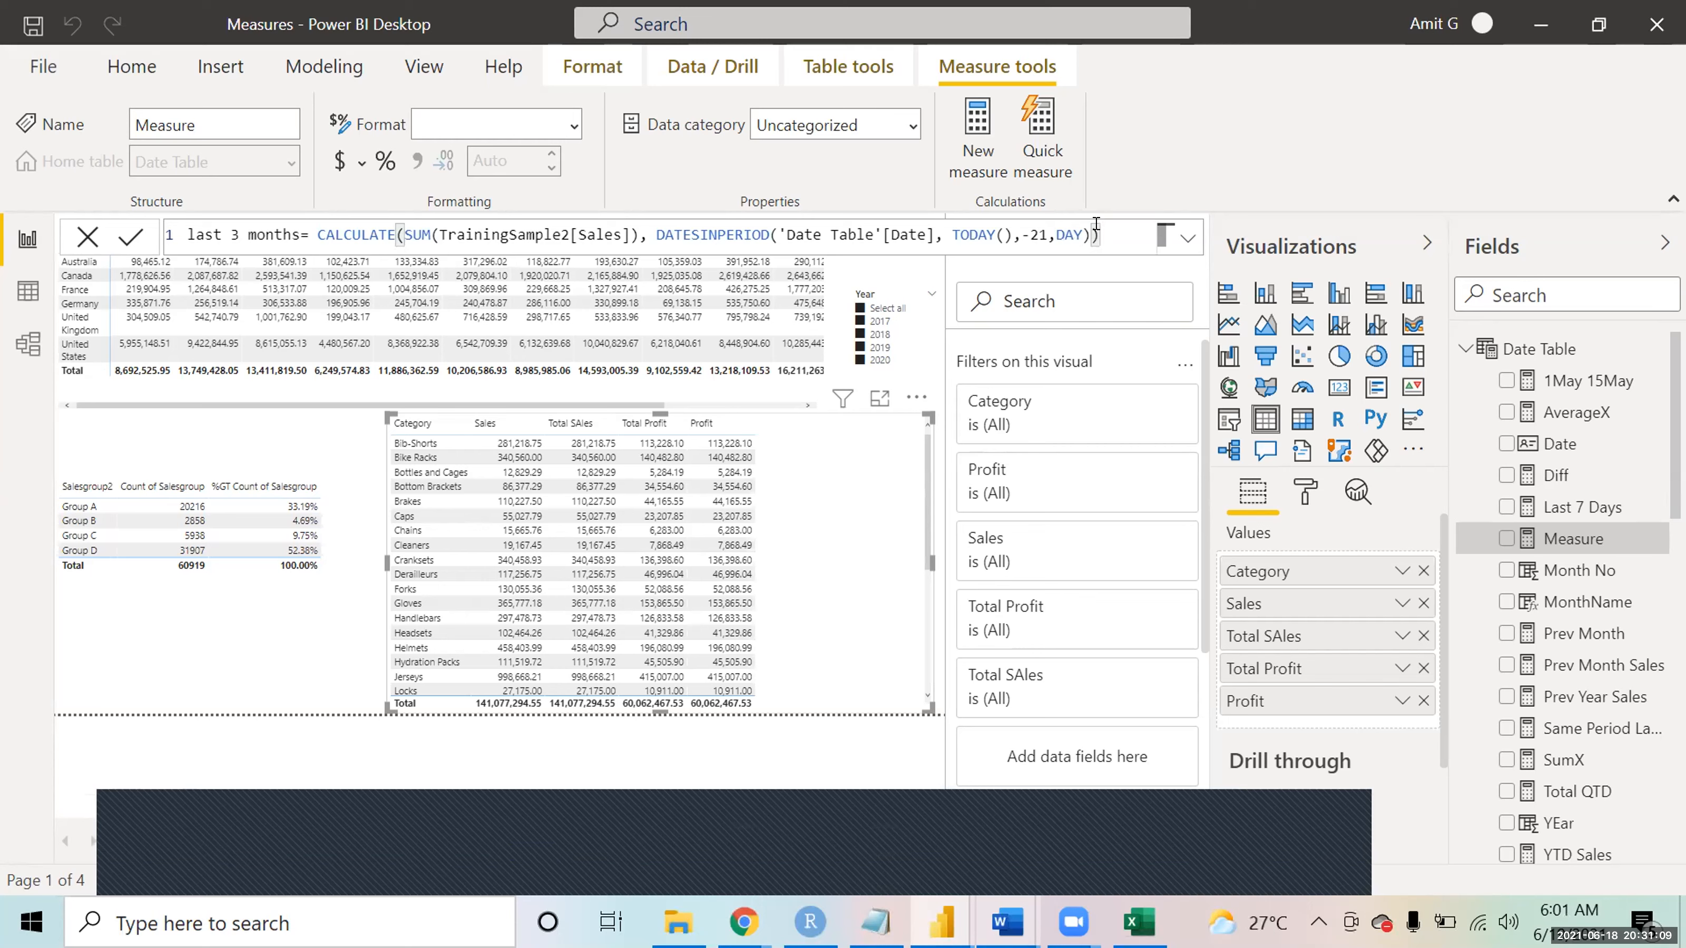
# - Remove the TODAY() start date from the DATESINPERIOD filter
pyautogui.press('Left')
pyautogui.press('Left')
pyautogui.press('Left')
pyautogui.press('Left')
pyautogui.press('Left')
pyautogui.press('Left')
pyautogui.press('Left')
pyautogui.press('Left')
pyautogui.press('Left')
pyautogui.press('BackSpace')
pyautogui.press('BackSpace')
pyautogui.press('BackSpace')
pyautogui.press('BackSpace')
pyautogui.press('BackSpace')
pyautogui.press('BackSpace')
pyautogui.press('BackSpace')
pyautogui.write('T')
pyautogui.press('BackSpace')
pyautogui.write('[Last 7 Days]')
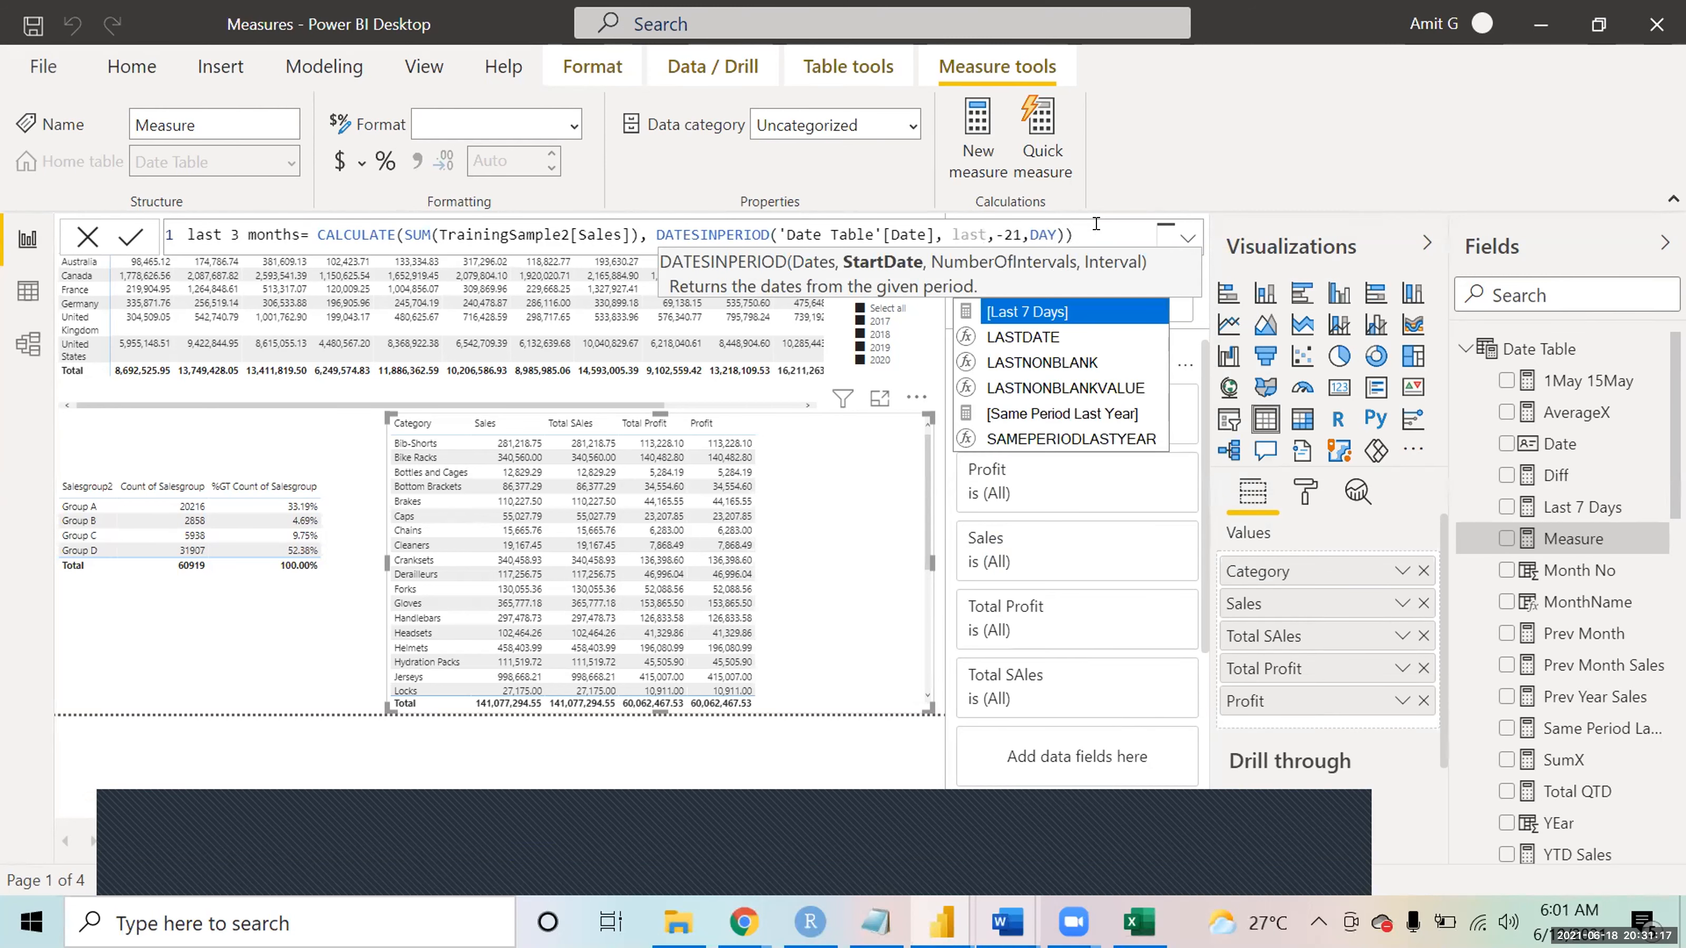
pyautogui.press('Tab')
pyautogui.press('BackSpace')
pyautogui.press('BackSpace')
pyautogui.press('BackSpace')
pyautogui.press('BackSpace')
pyautogui.press('BackSpace')
pyautogui.press('BackSpace')
pyautogui.press('BackSpace')
pyautogui.press('BackSpace')
pyautogui.press('BackSpace')
pyautogui.press('BackSpace')
pyautogui.press('BackSpace')
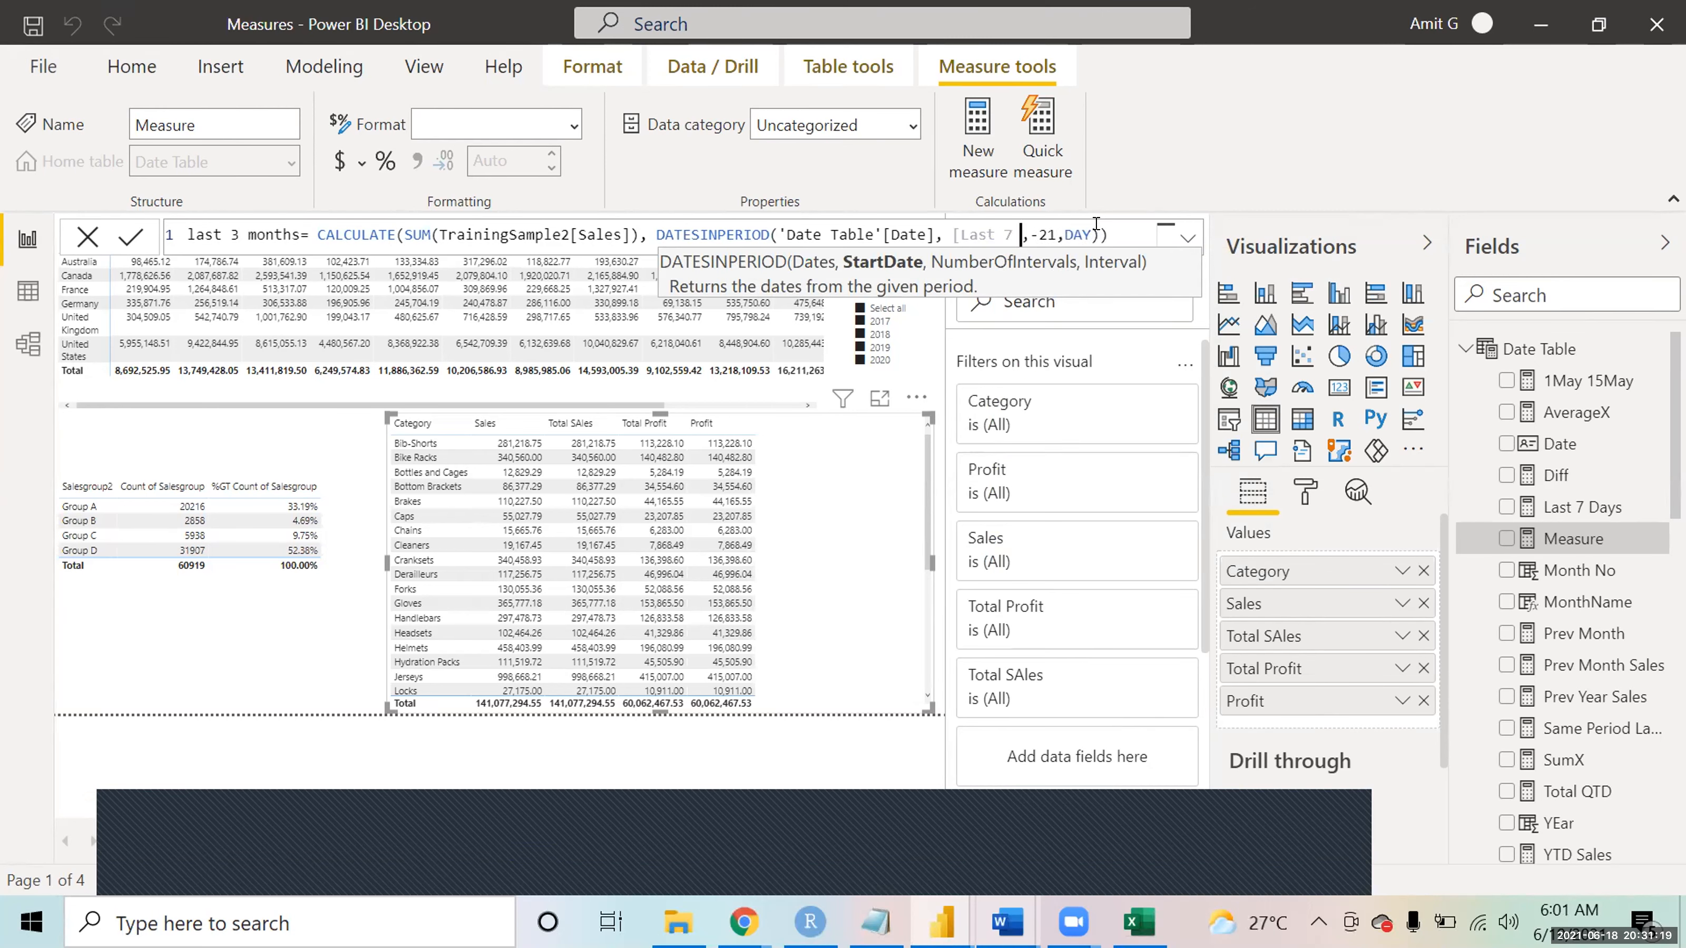
pyautogui.press('BackSpace')
pyautogui.press('BackSpace')
# - Enter LASTDATE(TrainingSample2[SalesDate]) as the start date of the DATESINPERIOD filter
pyautogui.write('l')
pyautogui.press('Down')
pyautogui.press('Tab')
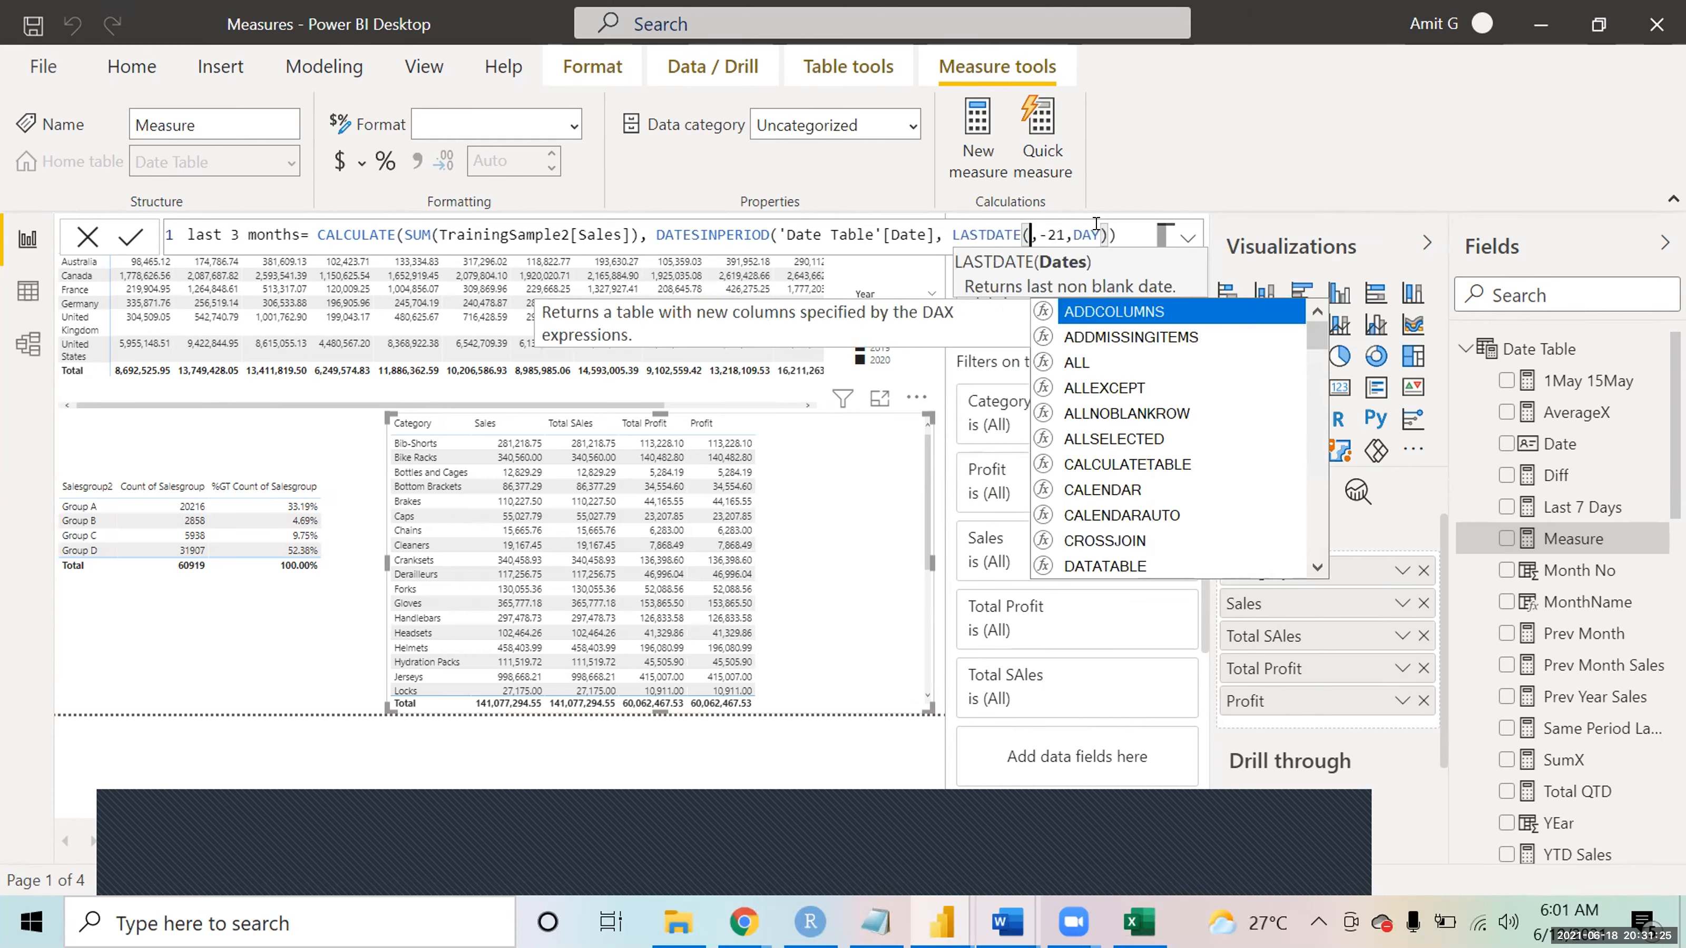
pyautogui.write('sal')
pyautogui.press('Down')
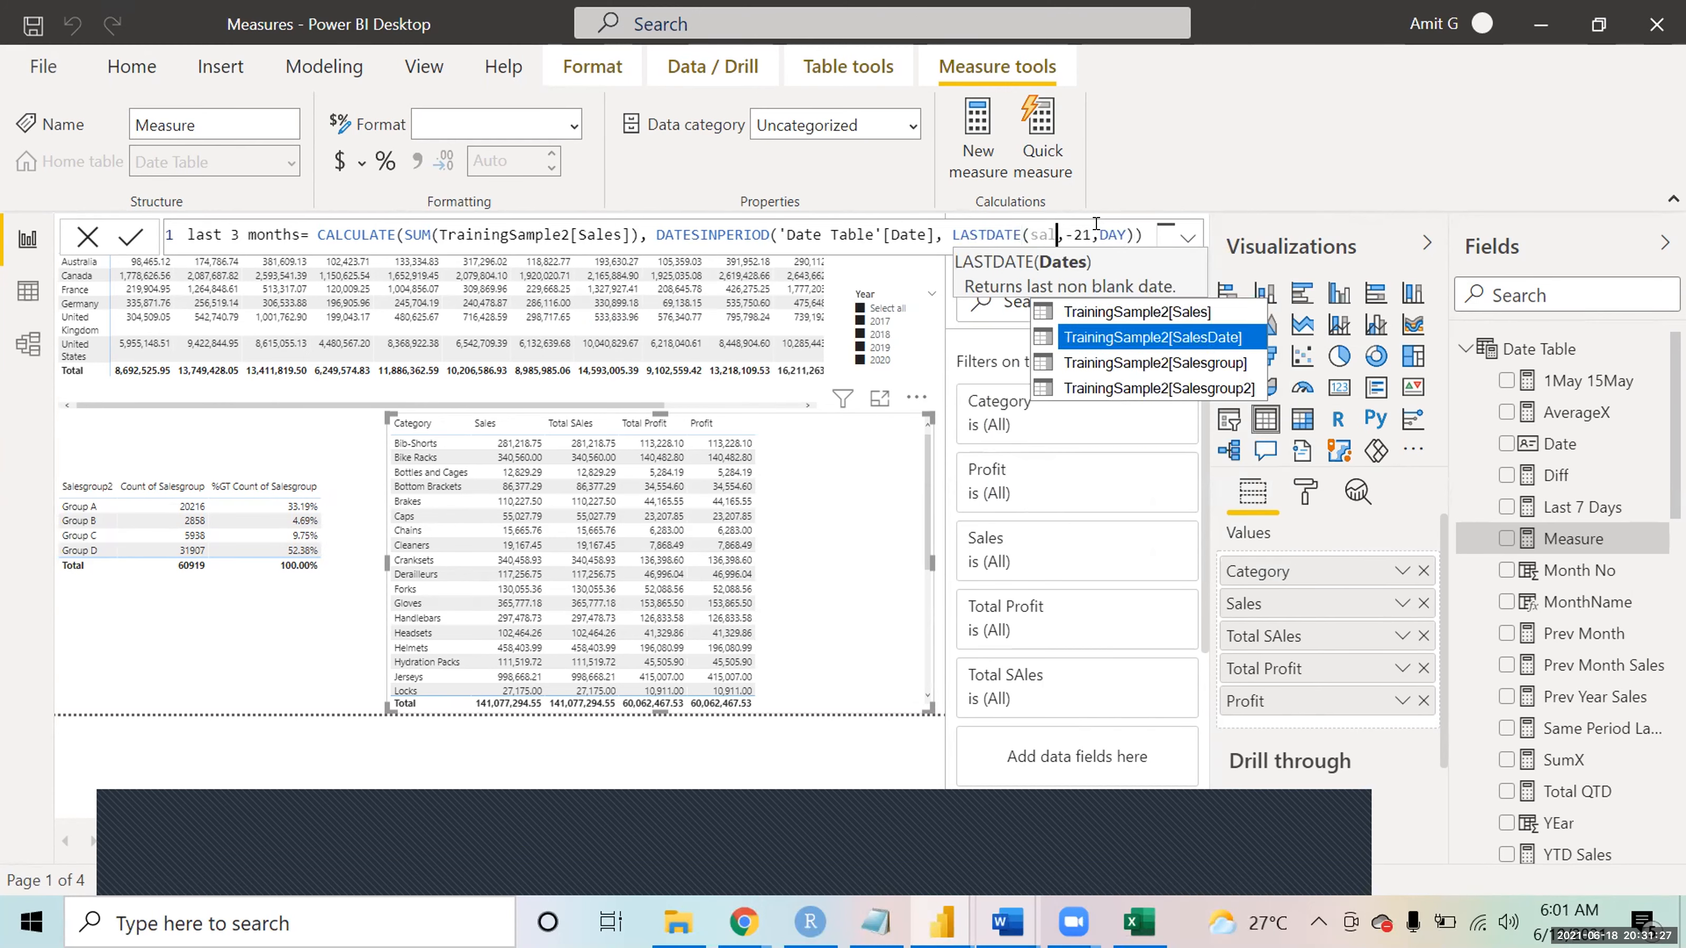
pyautogui.press('Tab')
pyautogui.write(')')
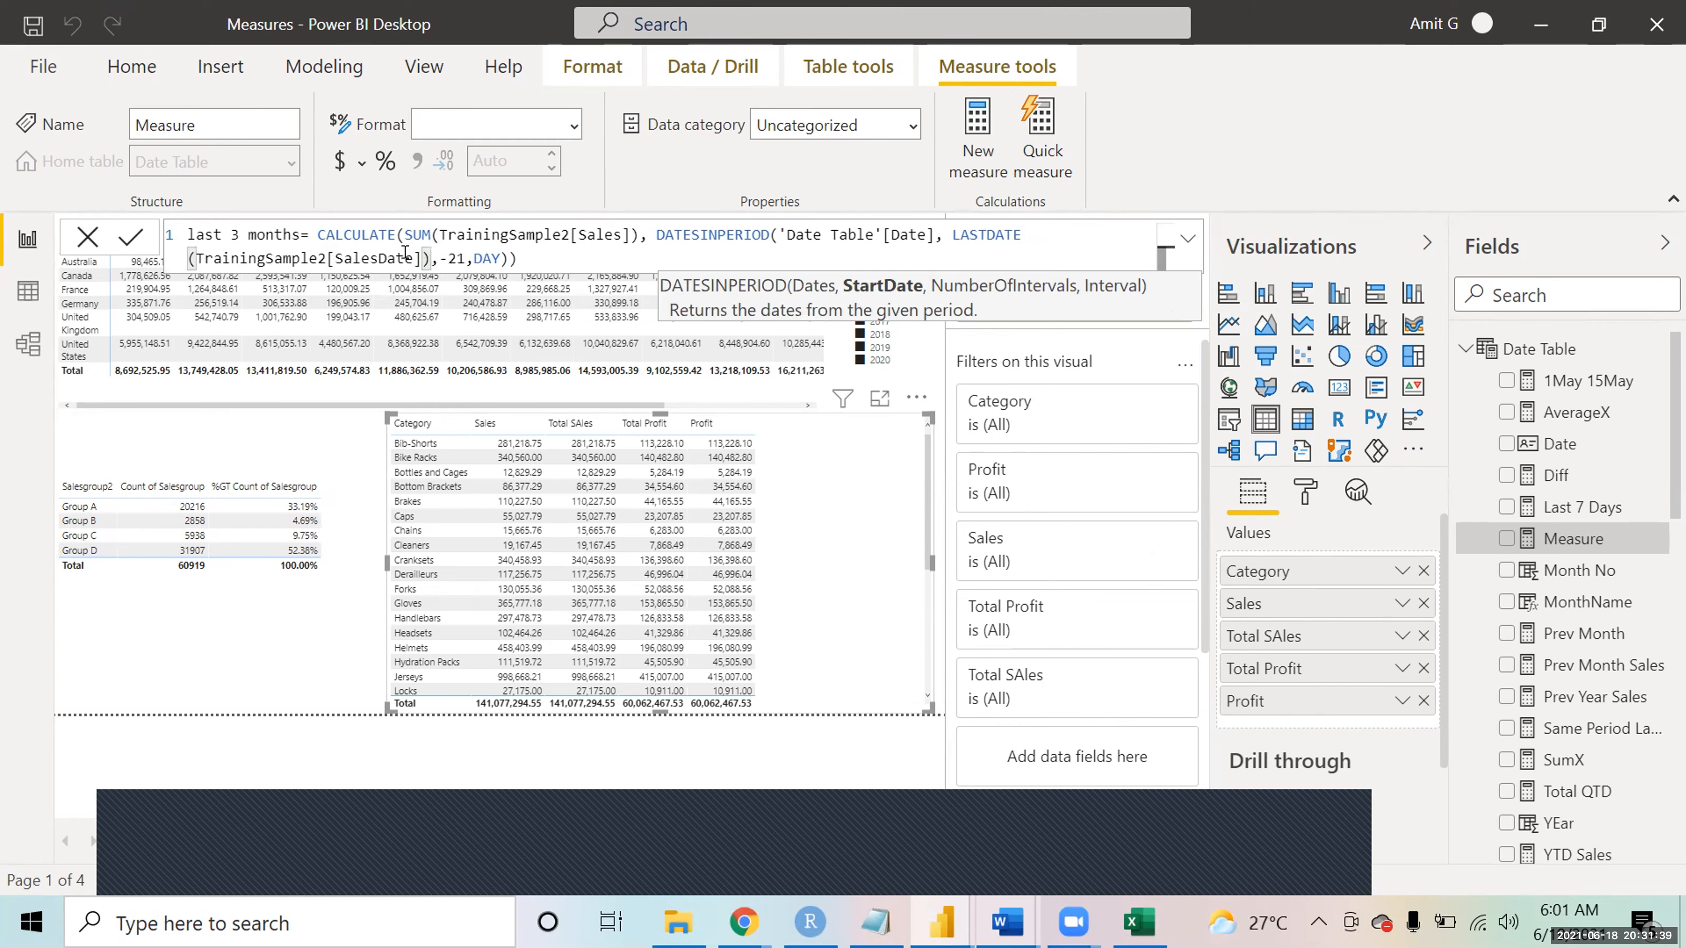
# - Commit the last 3 months measure and add it to the category table's values
pyautogui.click(125, 238)
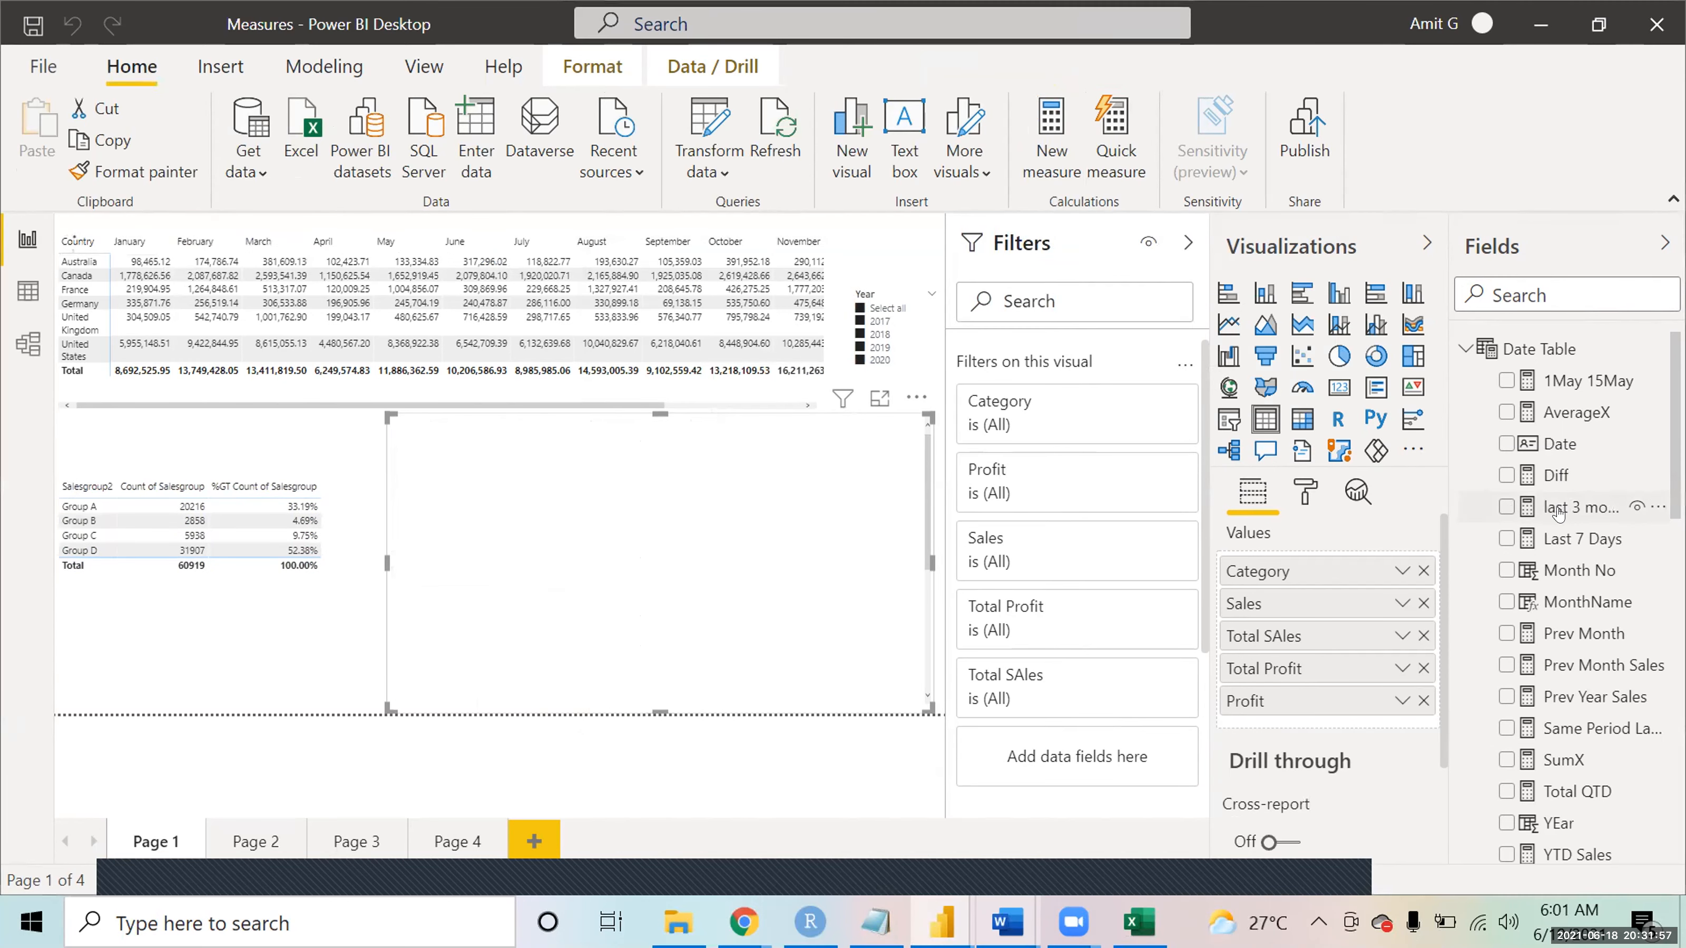
pyautogui.moveTo(1352, 558); pyautogui.dragTo(1299, 712)
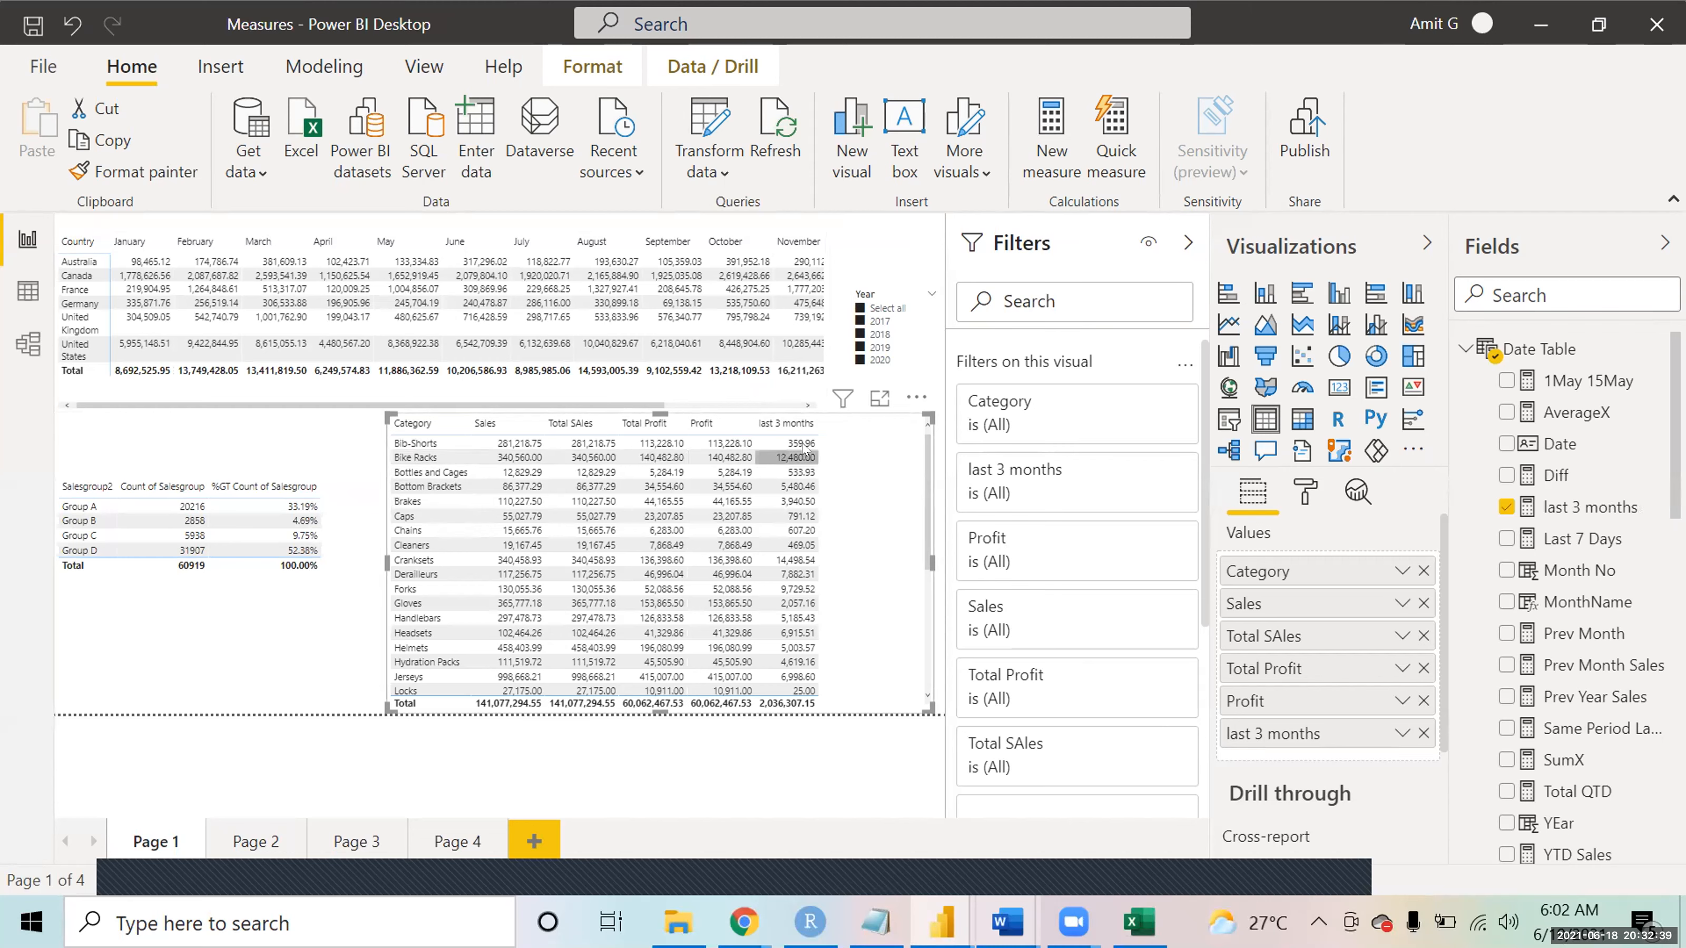
# - Reopen the last 3 months formula and examine its LASTDATE start date argument against the category table
pyautogui.click(1579, 541)
pyautogui.click(1579, 508)
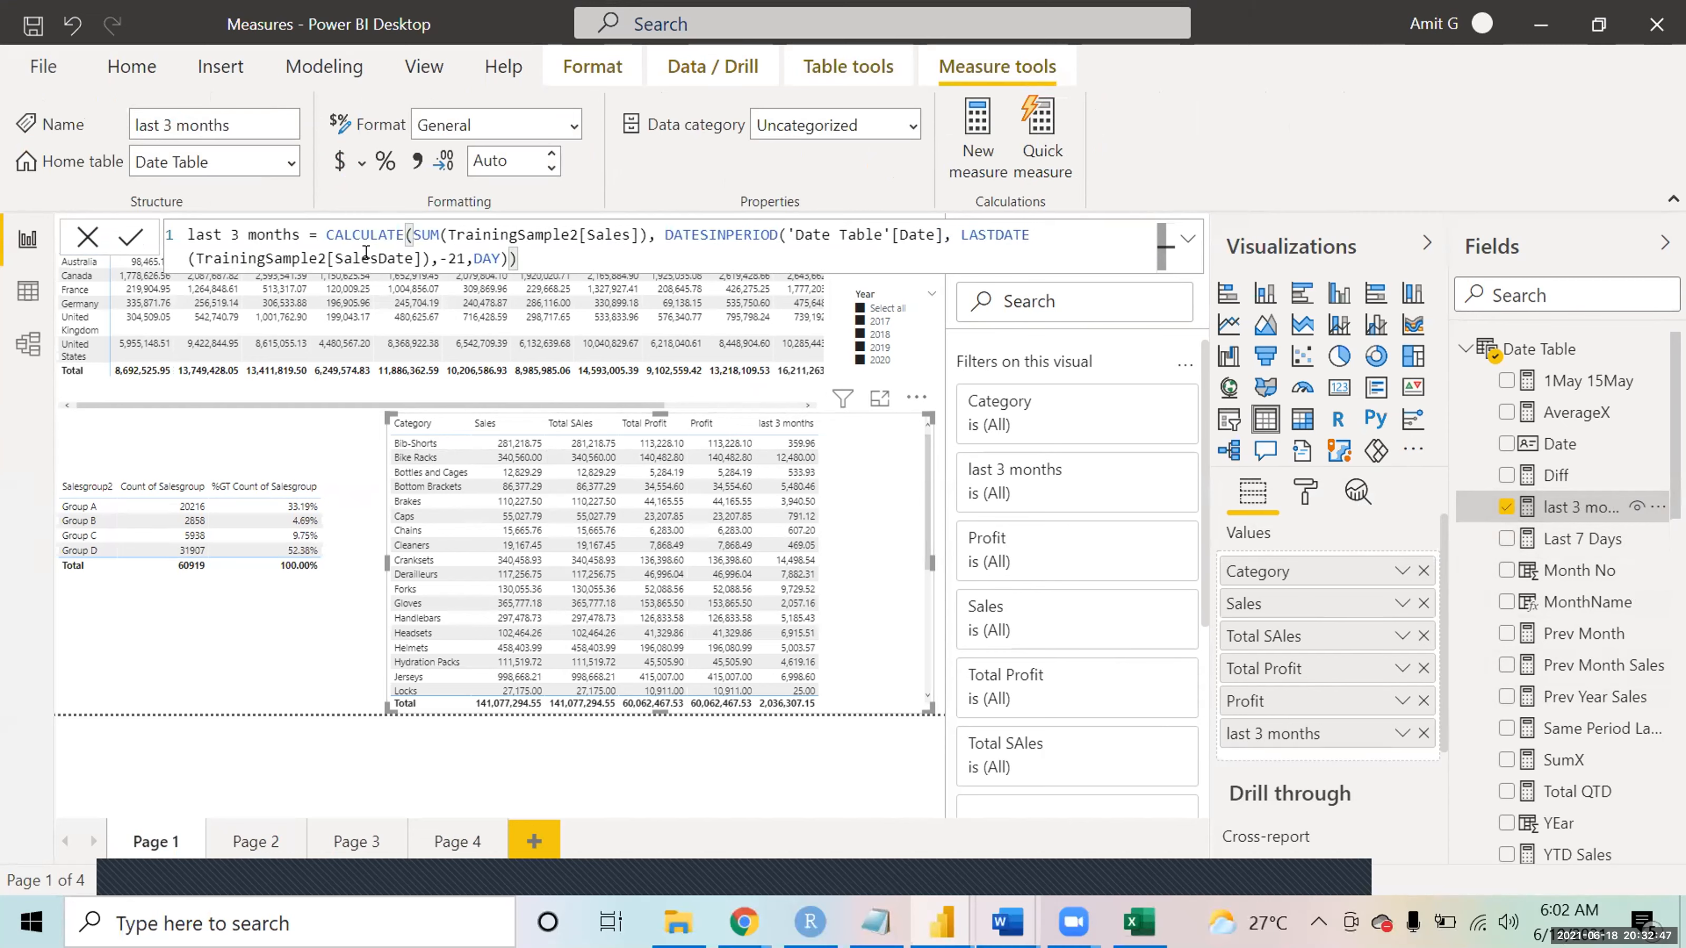
pyautogui.moveTo(425, 257); pyautogui.dragTo(189, 234)
pyautogui.moveTo(431, 258); pyautogui.dragTo(953, 224)
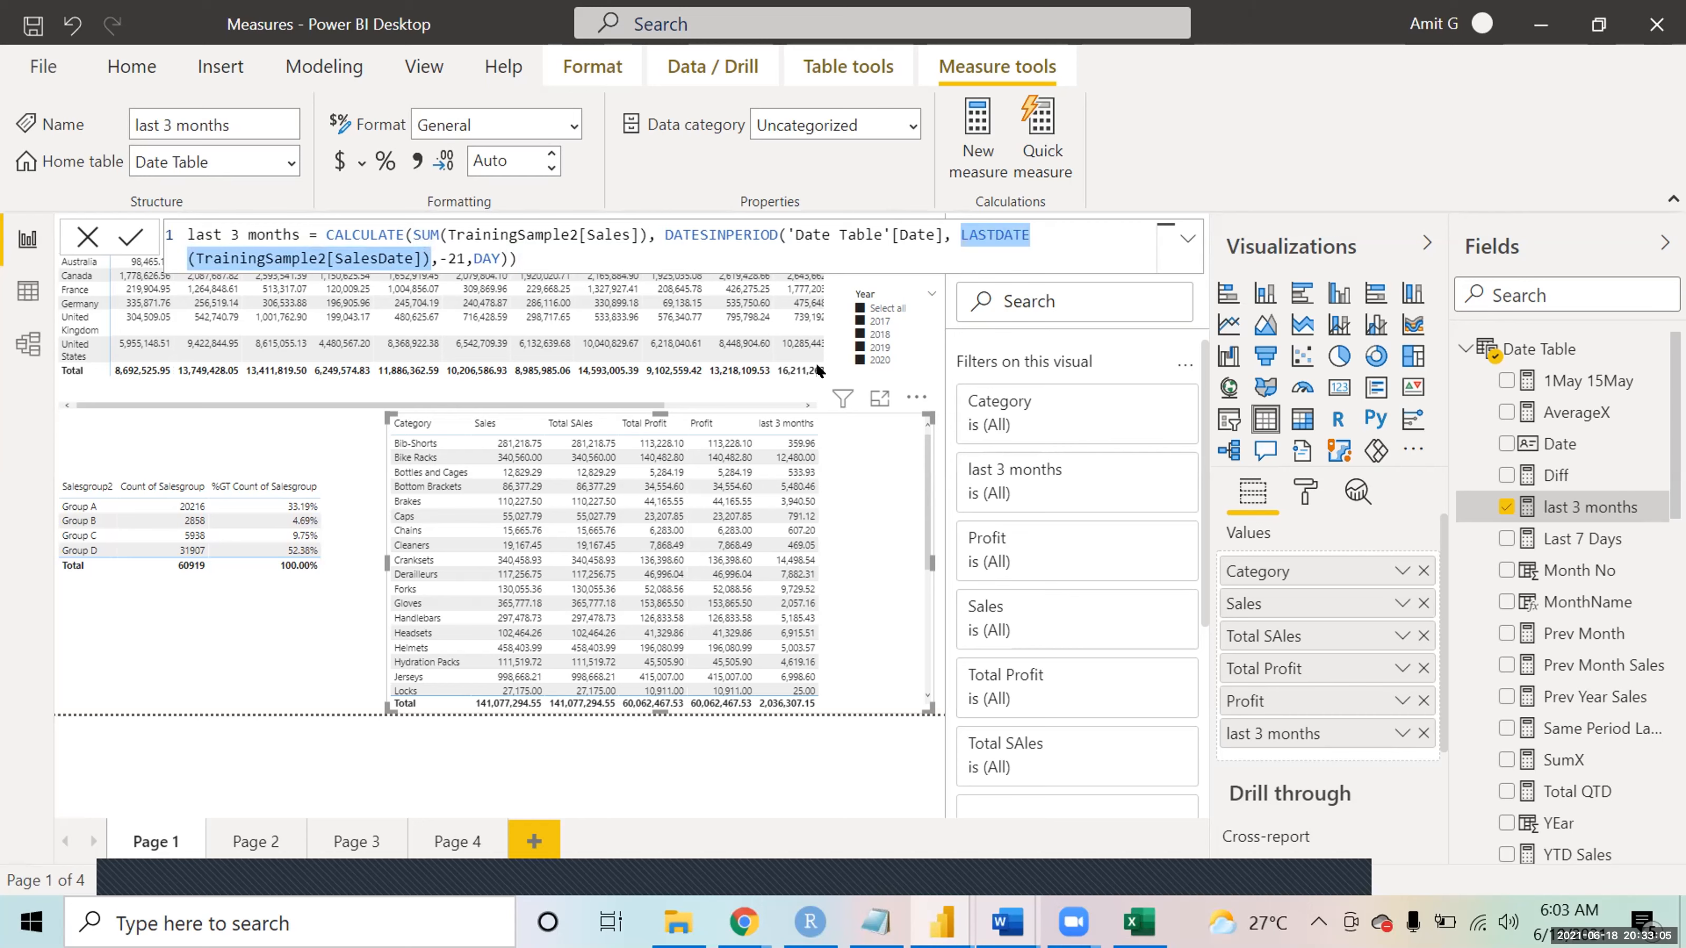
pyautogui.moveTo(806, 456)
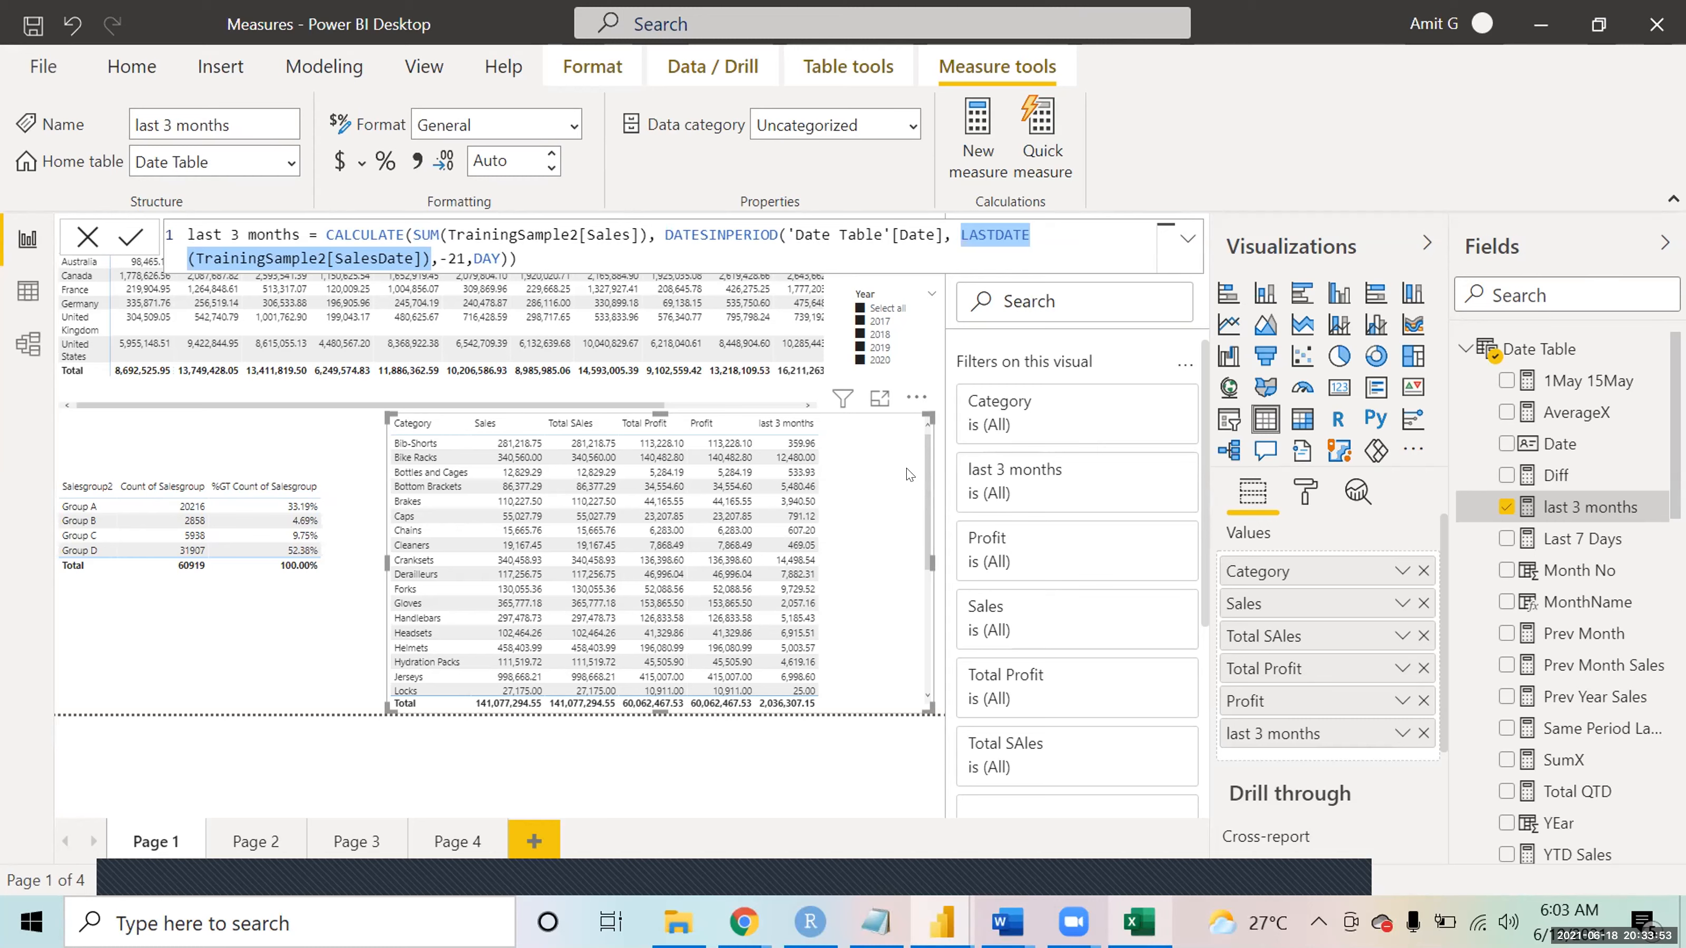
pyautogui.click(535, 250)
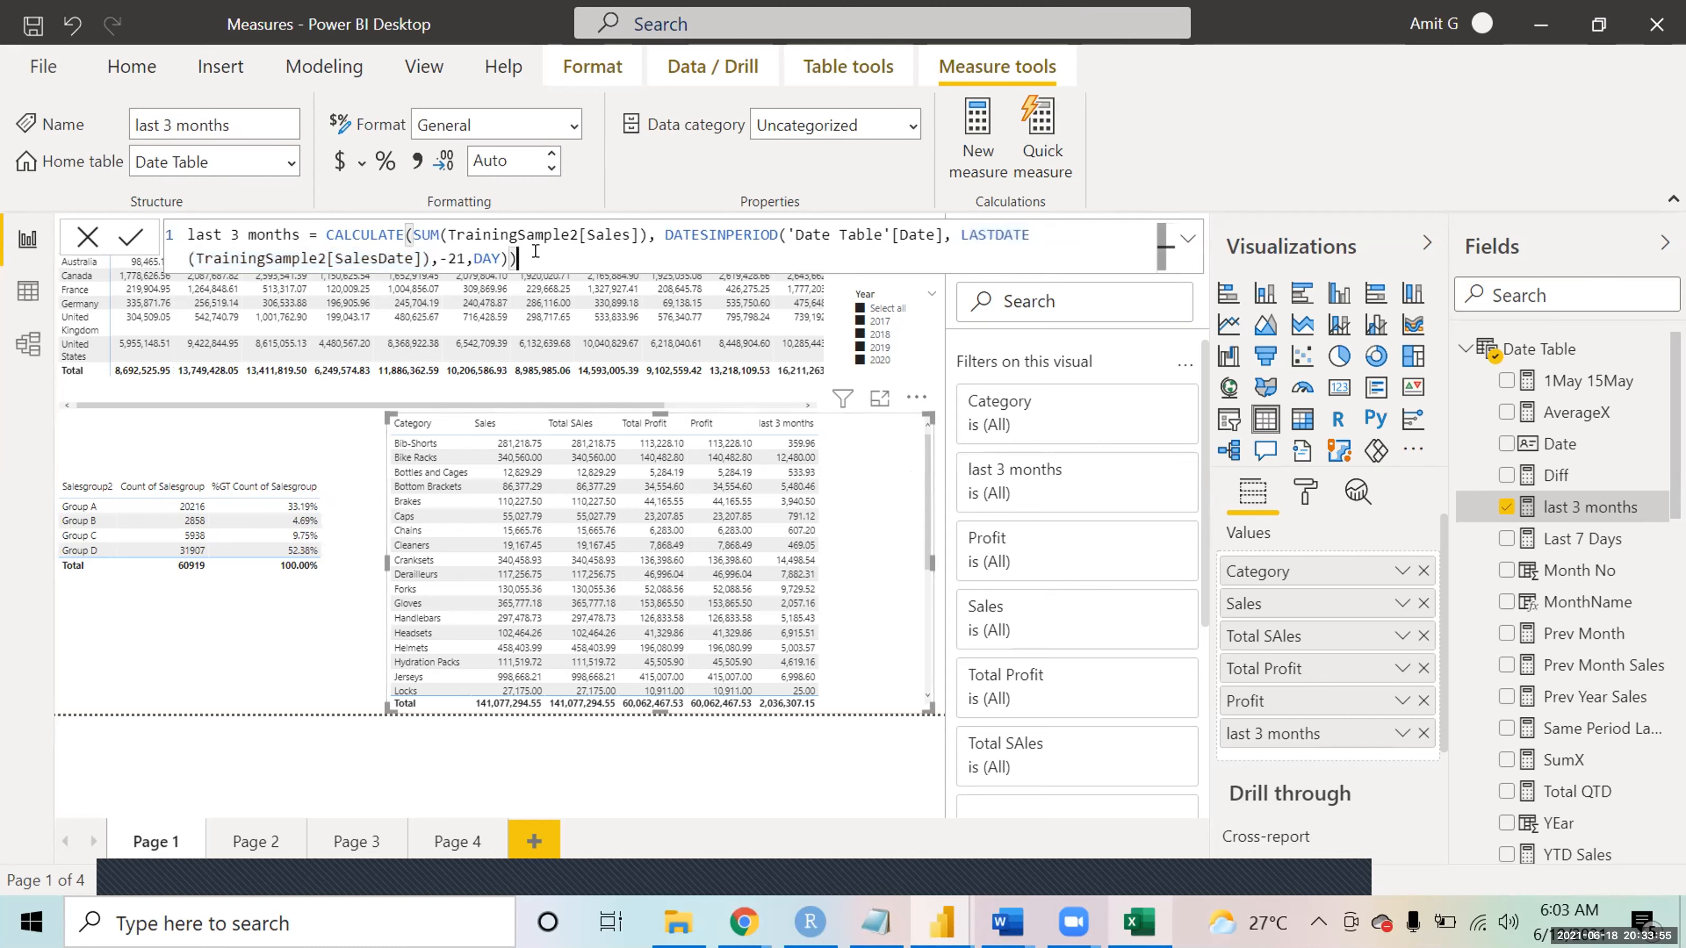